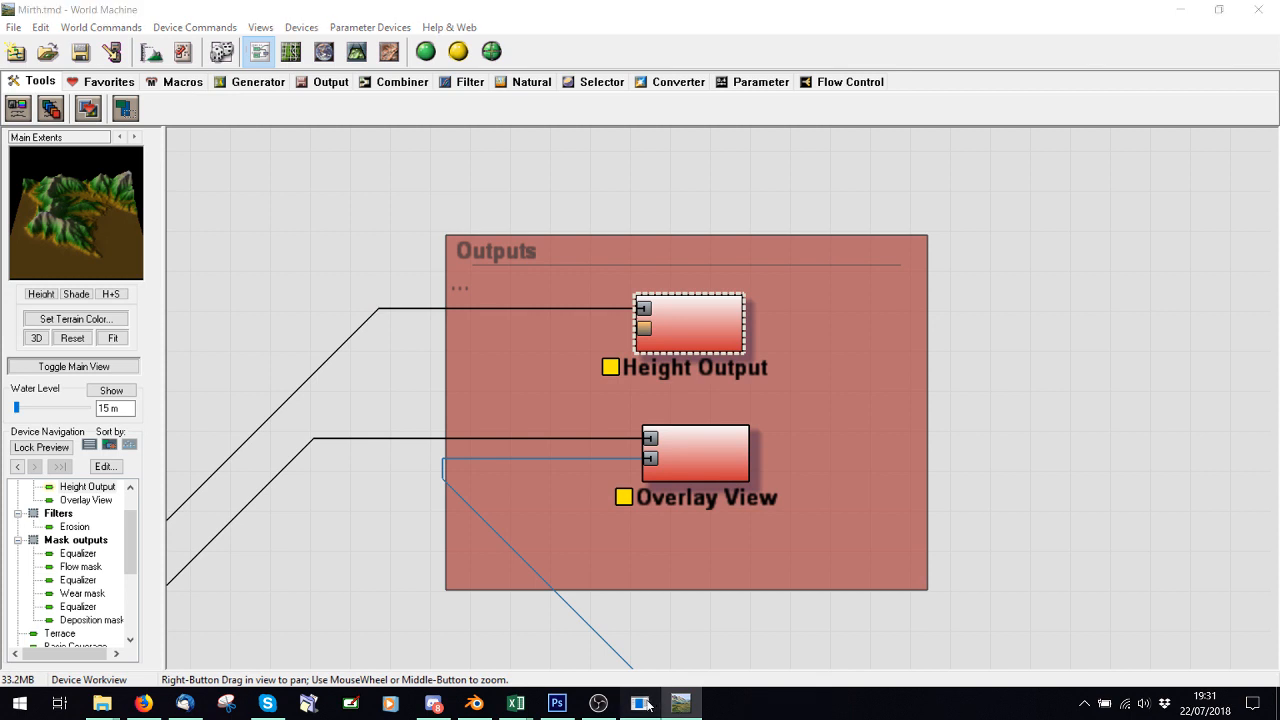
- Switch to Firefox and read the opening instructions of the Textures Tutorial (for CAW) post
click(640, 703)
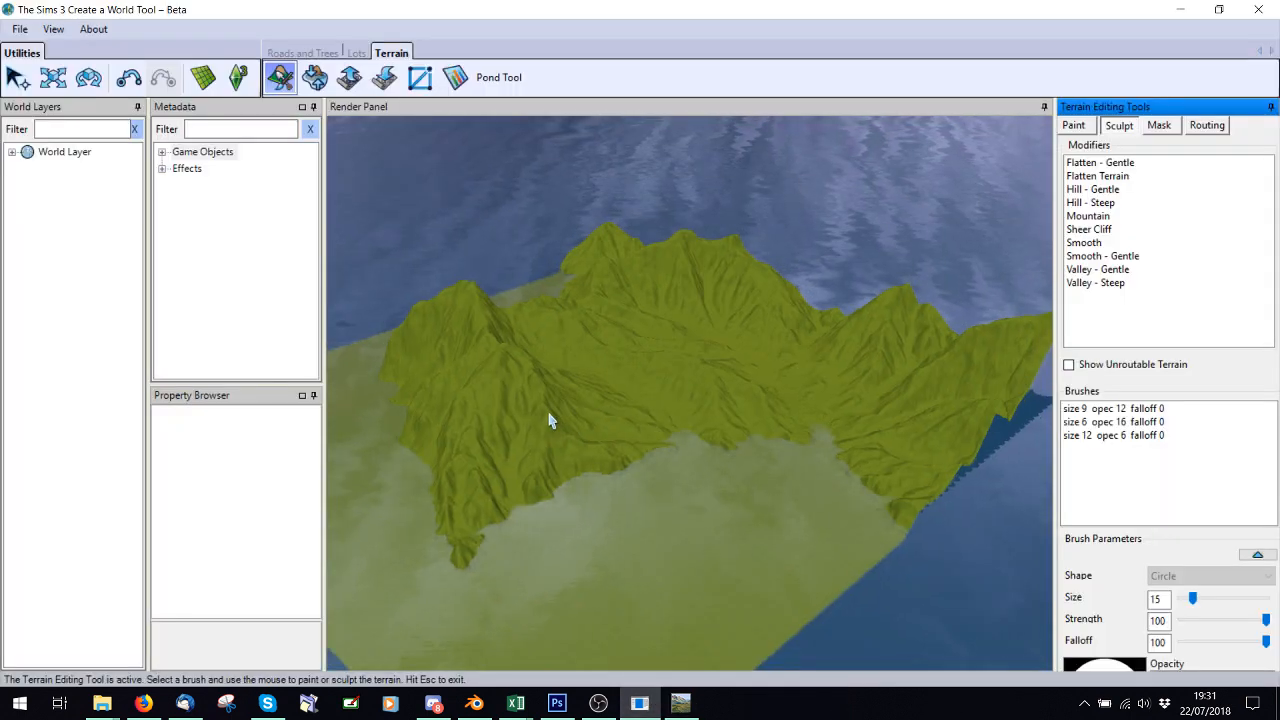
click(144, 703)
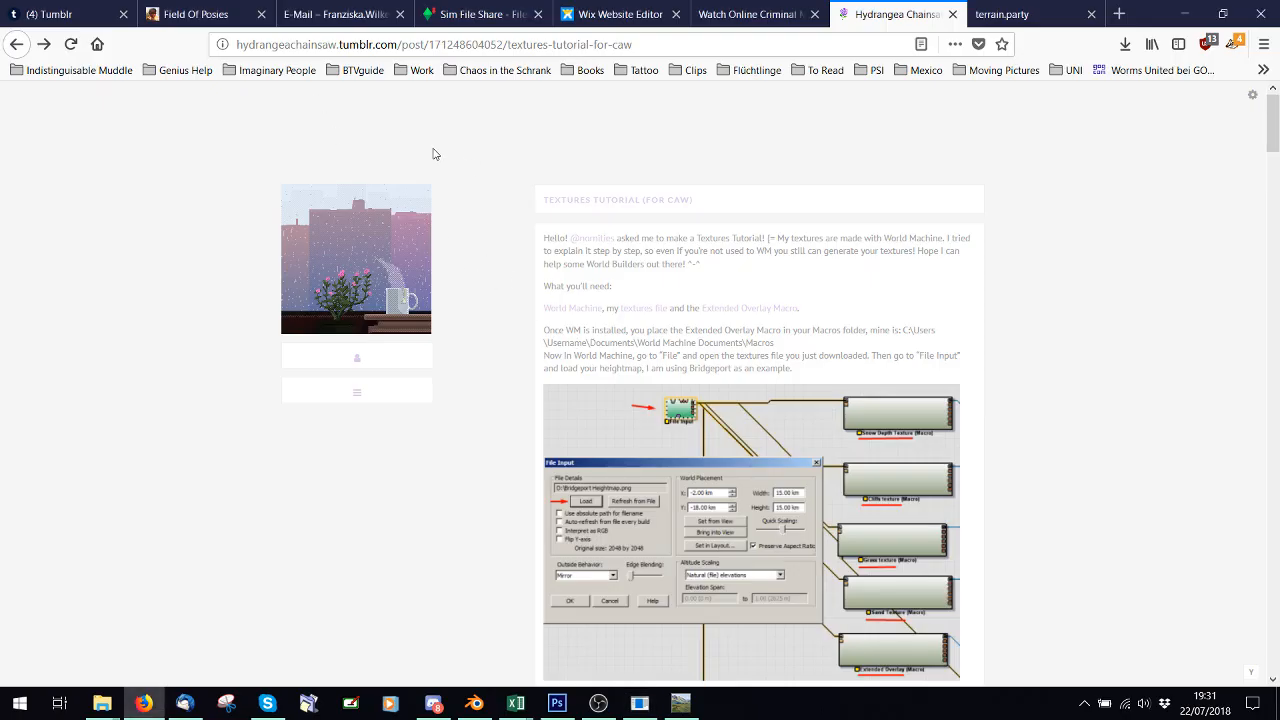
scroll(433, 154, down, 1)
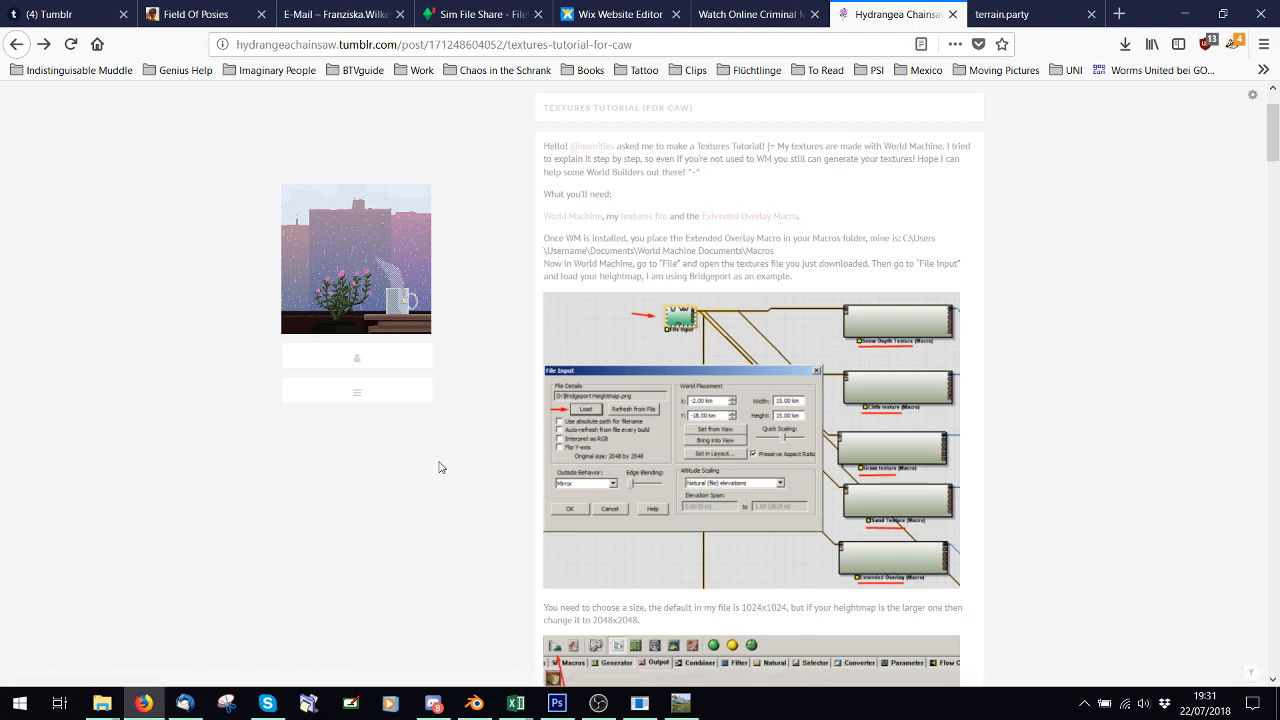
- Switch to File Explorer and look inside the Macros folder of World Machine Documents for the Extended Overlay macro
click(104, 706)
click(990, 640)
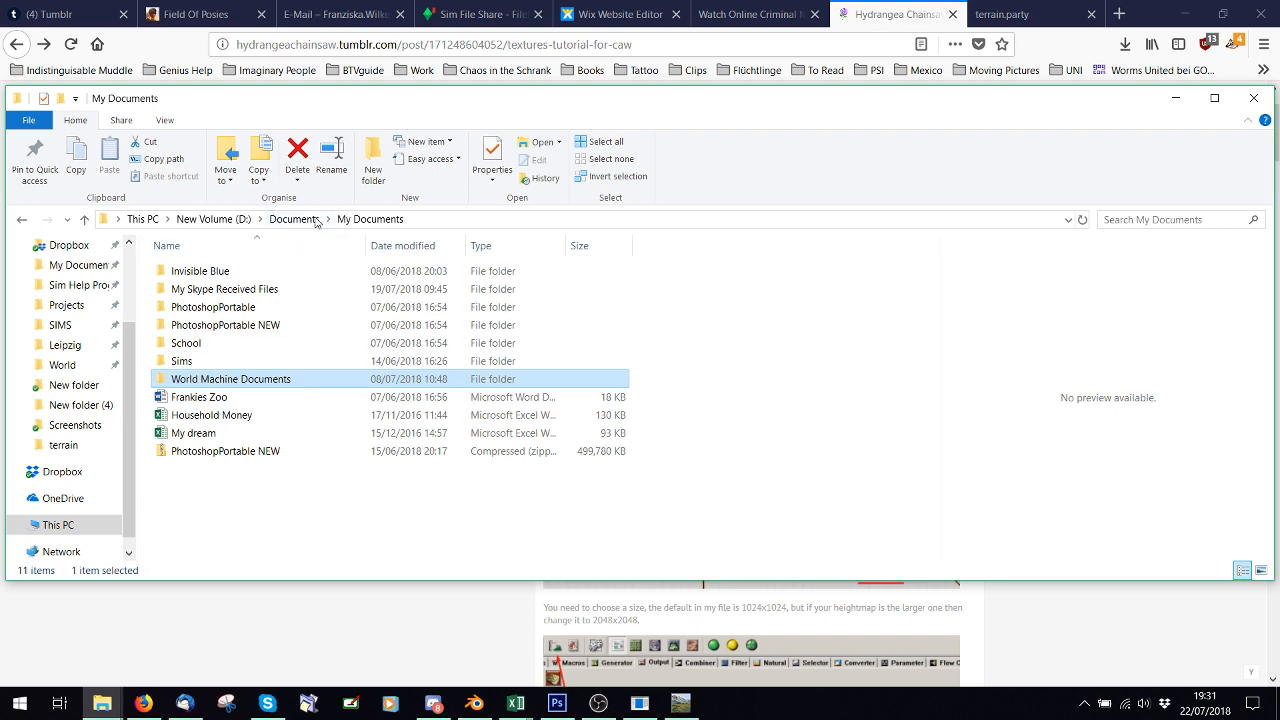
double_click(229, 378)
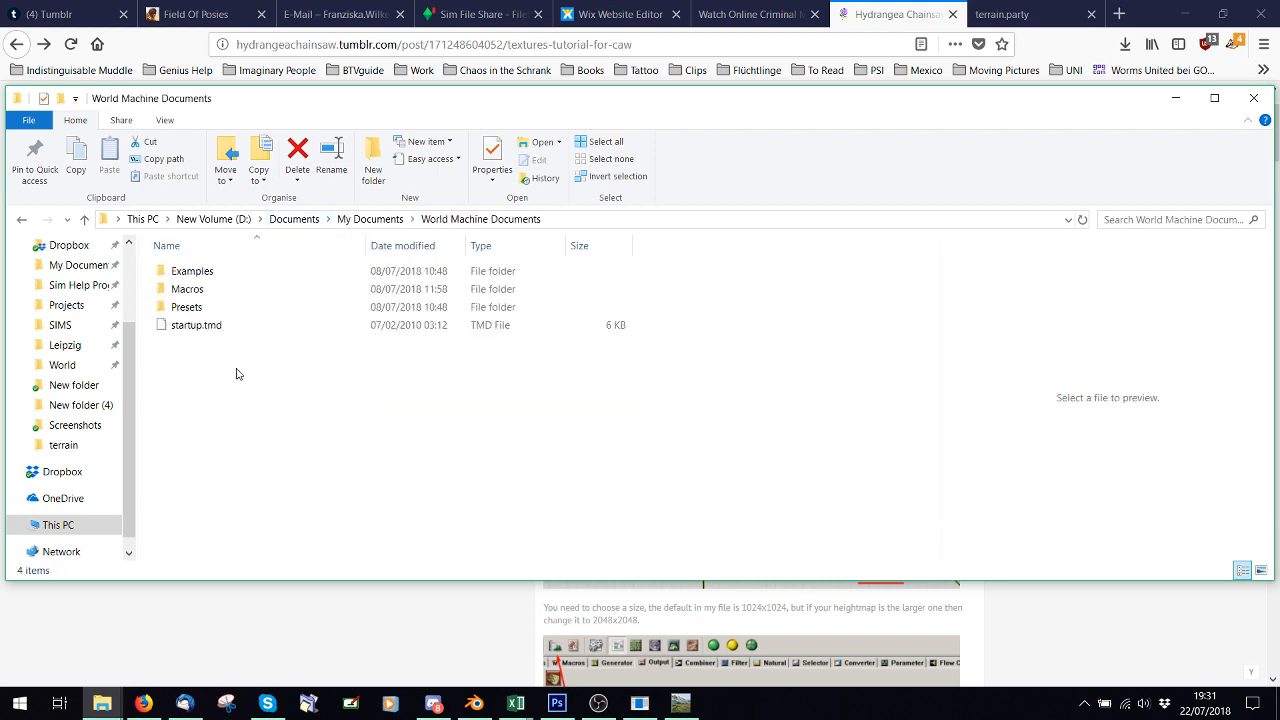
click(178, 290)
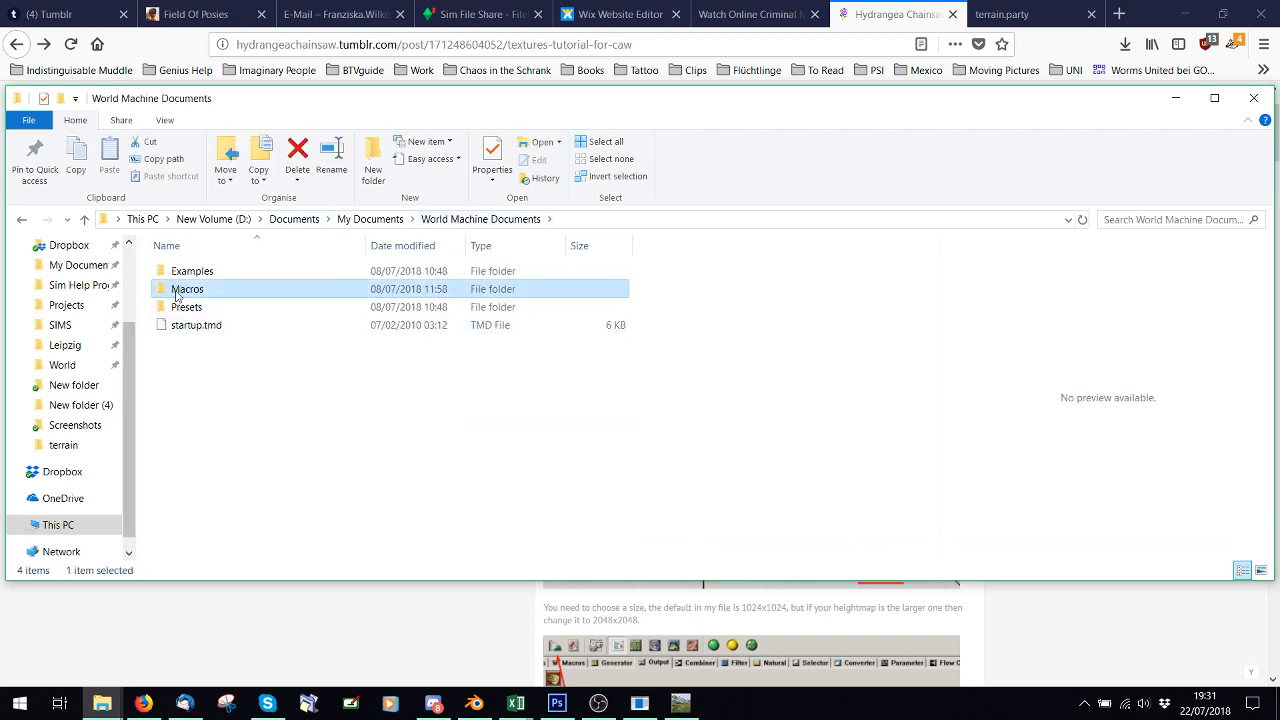
double_click(178, 293)
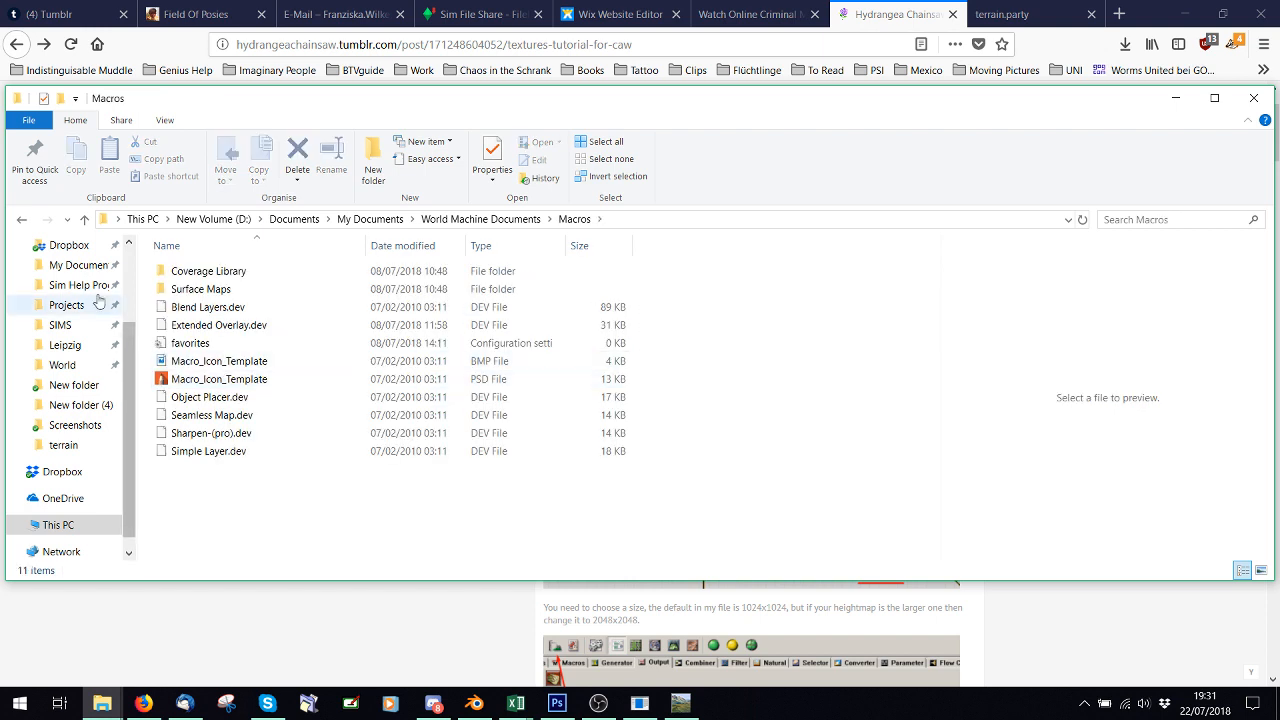
click(25, 222)
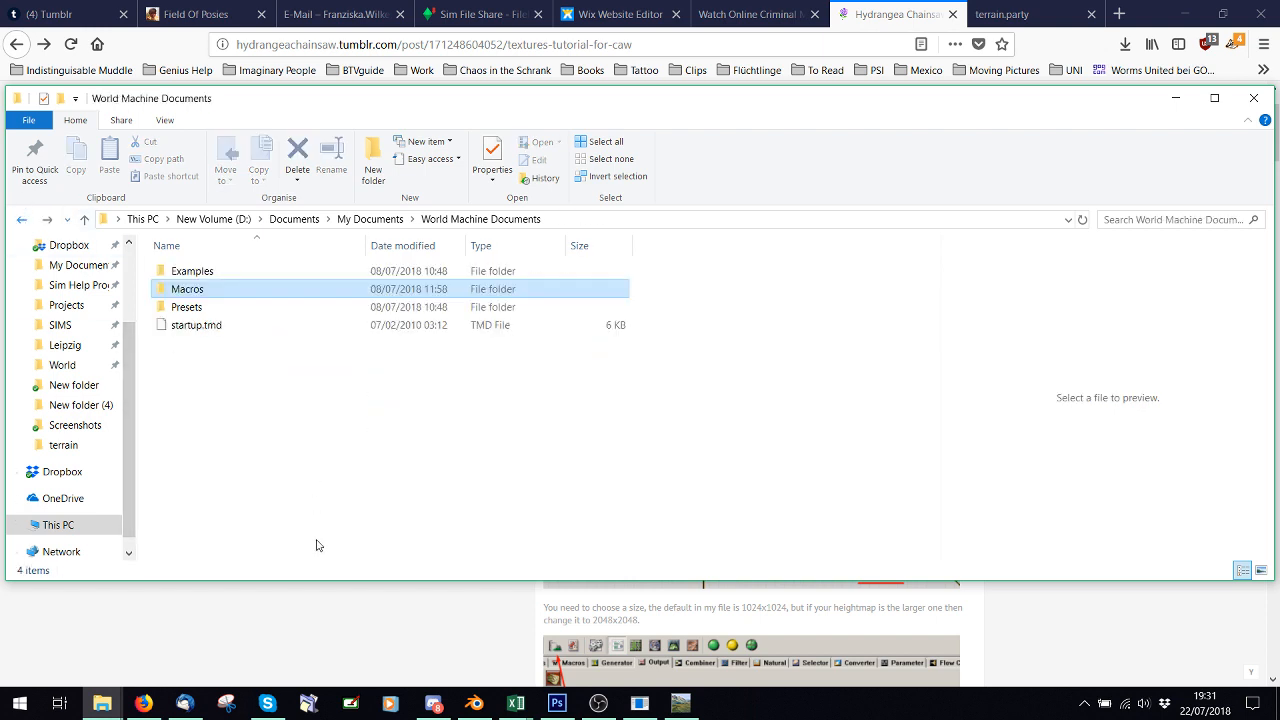
- Download and save Textures - File.tmd through the tutorial post's textures file link in Firefox
click(400, 628)
click(650, 219)
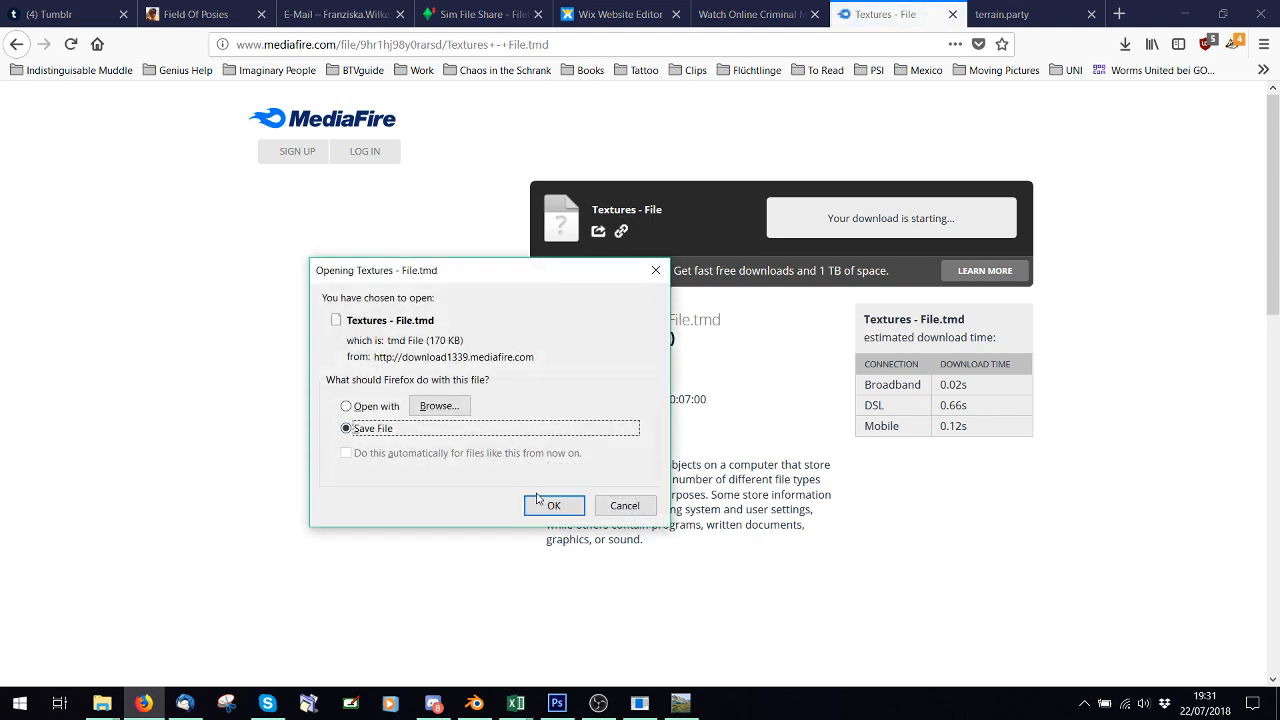
click(550, 504)
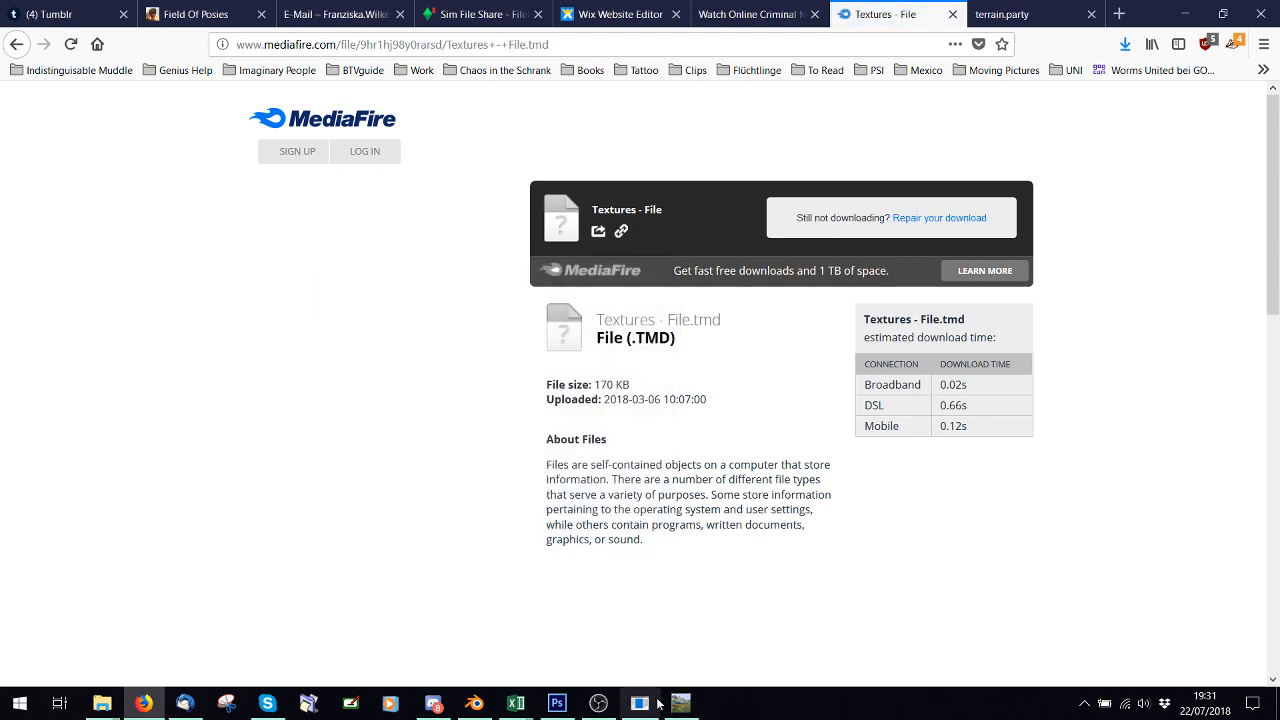
- Switch to World Machine and open the downloaded Textures - File.tmd project
click(640, 703)
click(679, 702)
click(13, 27)
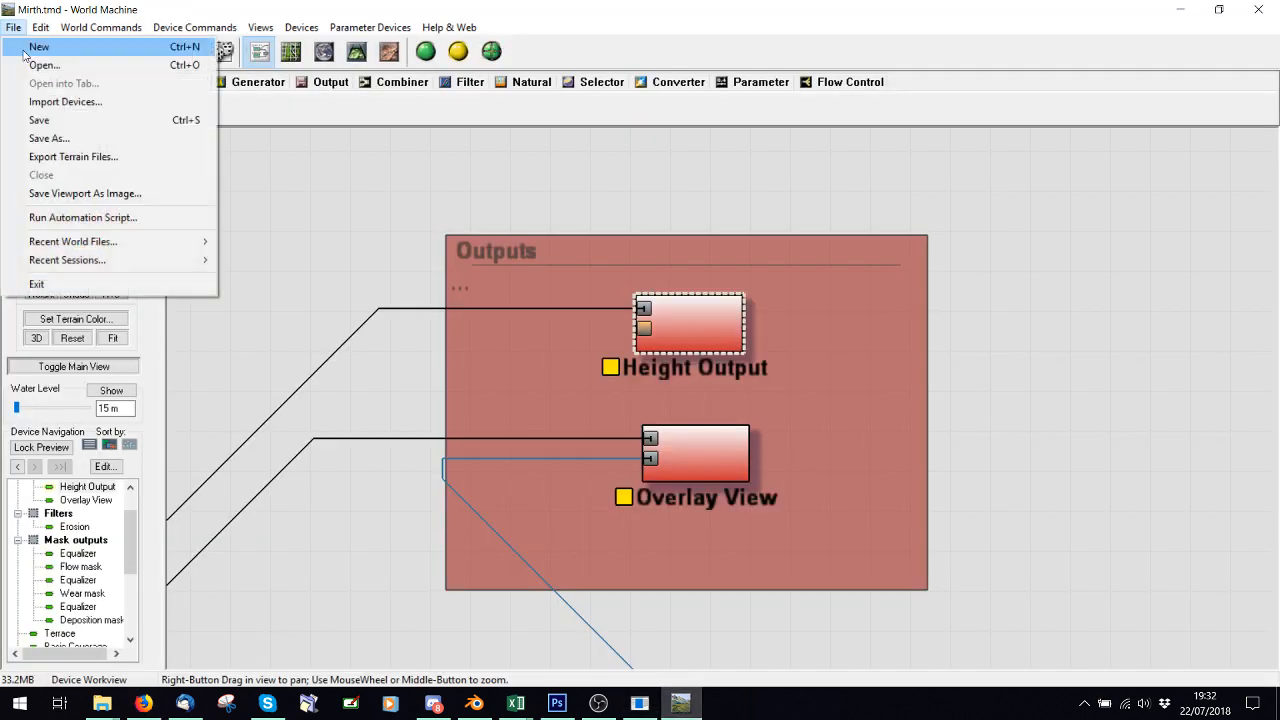
click(35, 62)
click(450, 250)
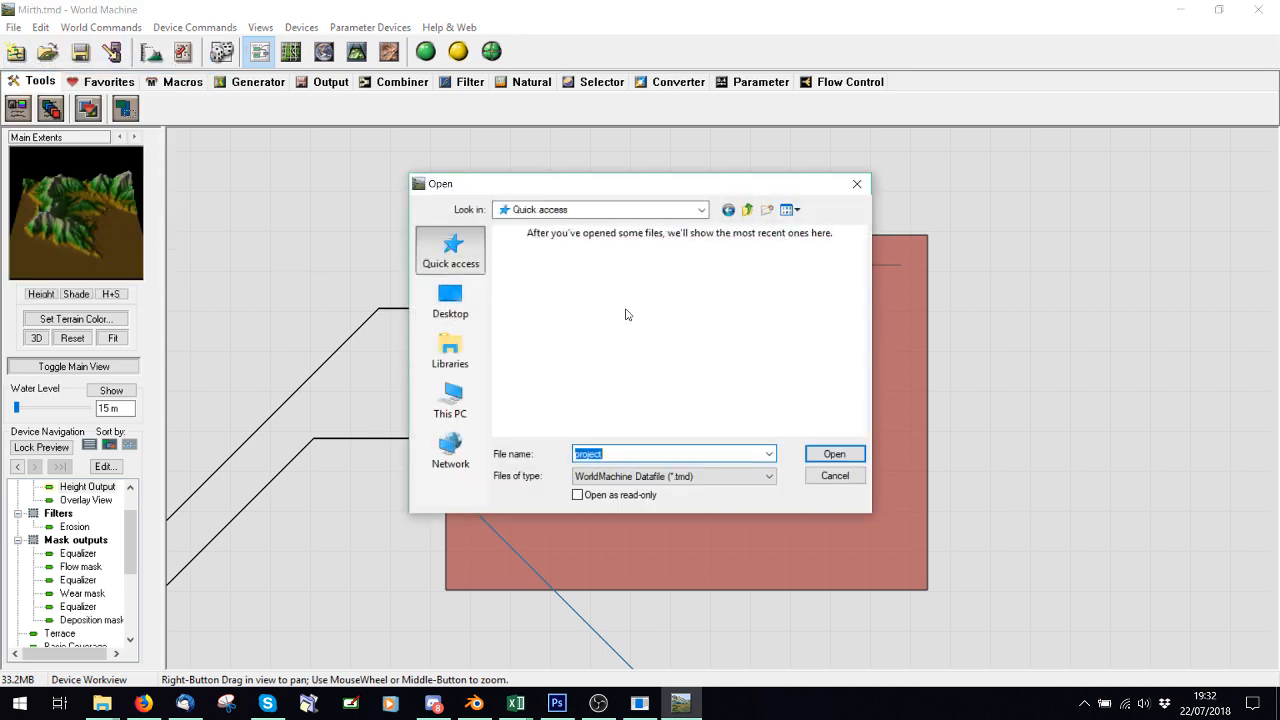
double_click(565, 303)
scroll(570, 311, down, 2)
double_click(705, 392)
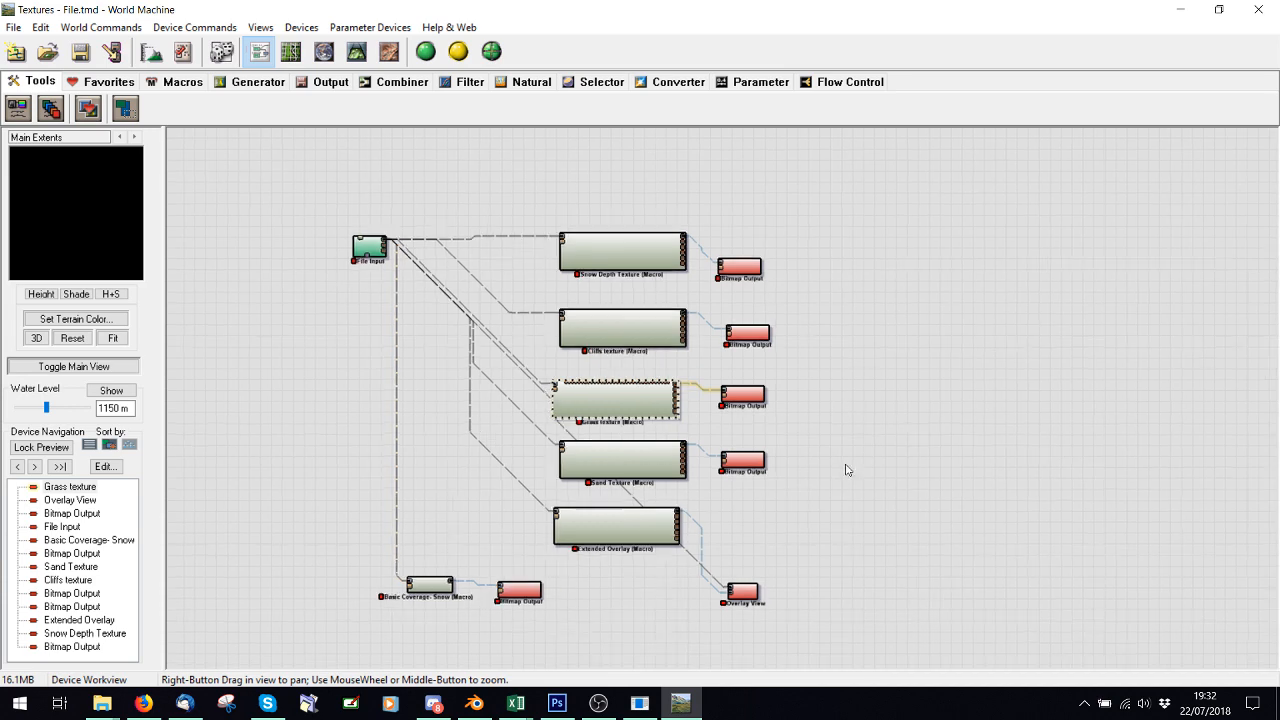
- Set the project's normal build resolution for the Main Extents to 512 x 512
scroll(845, 411, up, 1)
scroll(400, 410, down, 1)
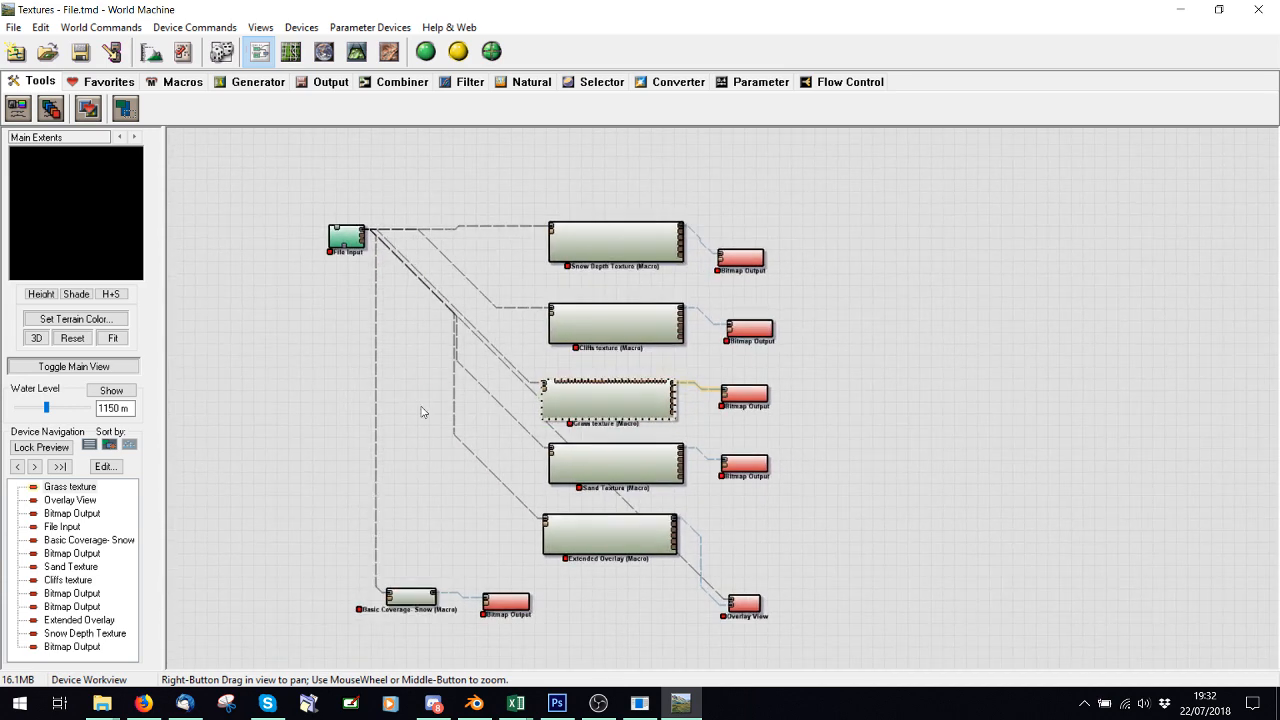
click(348, 238)
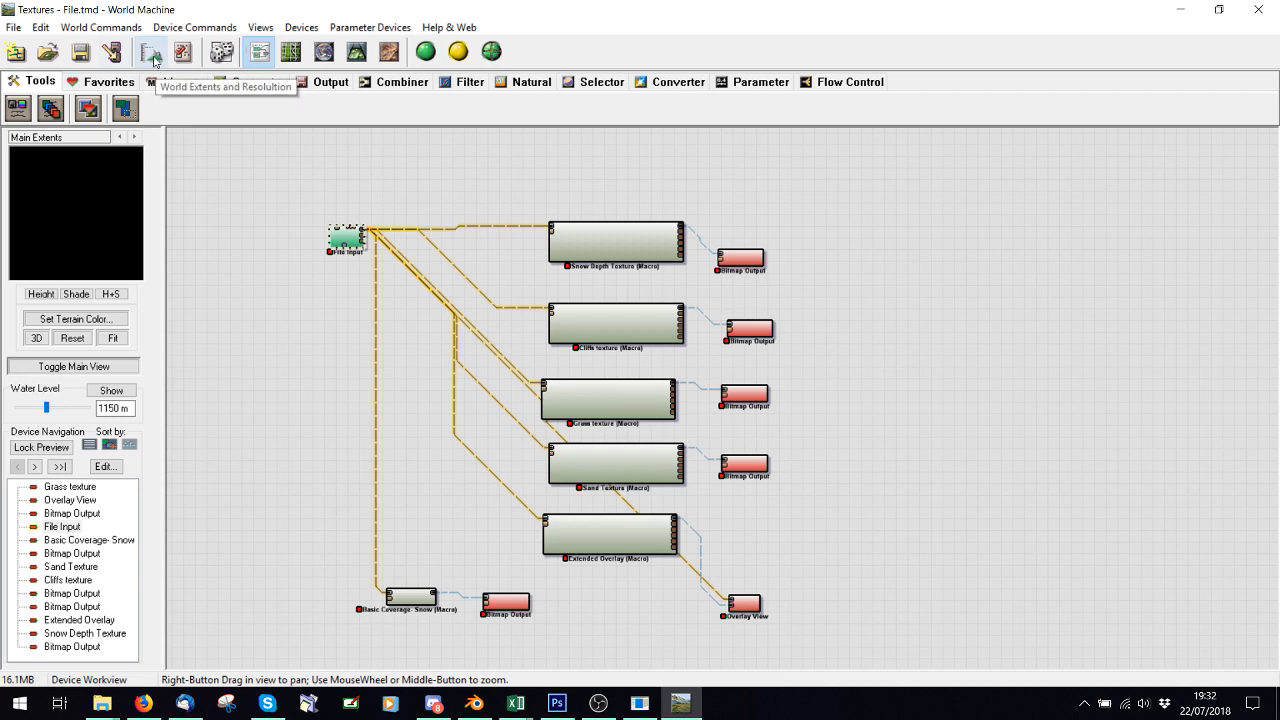
click(151, 54)
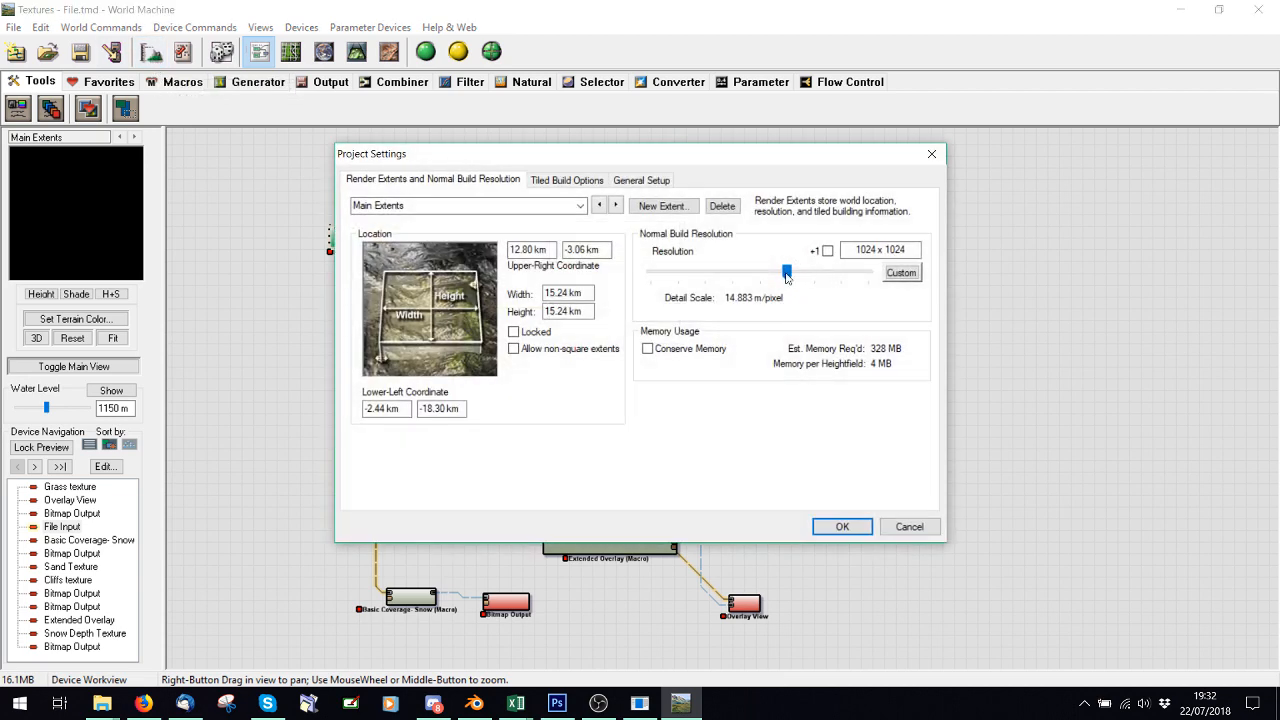
drag(777, 280, 760, 275)
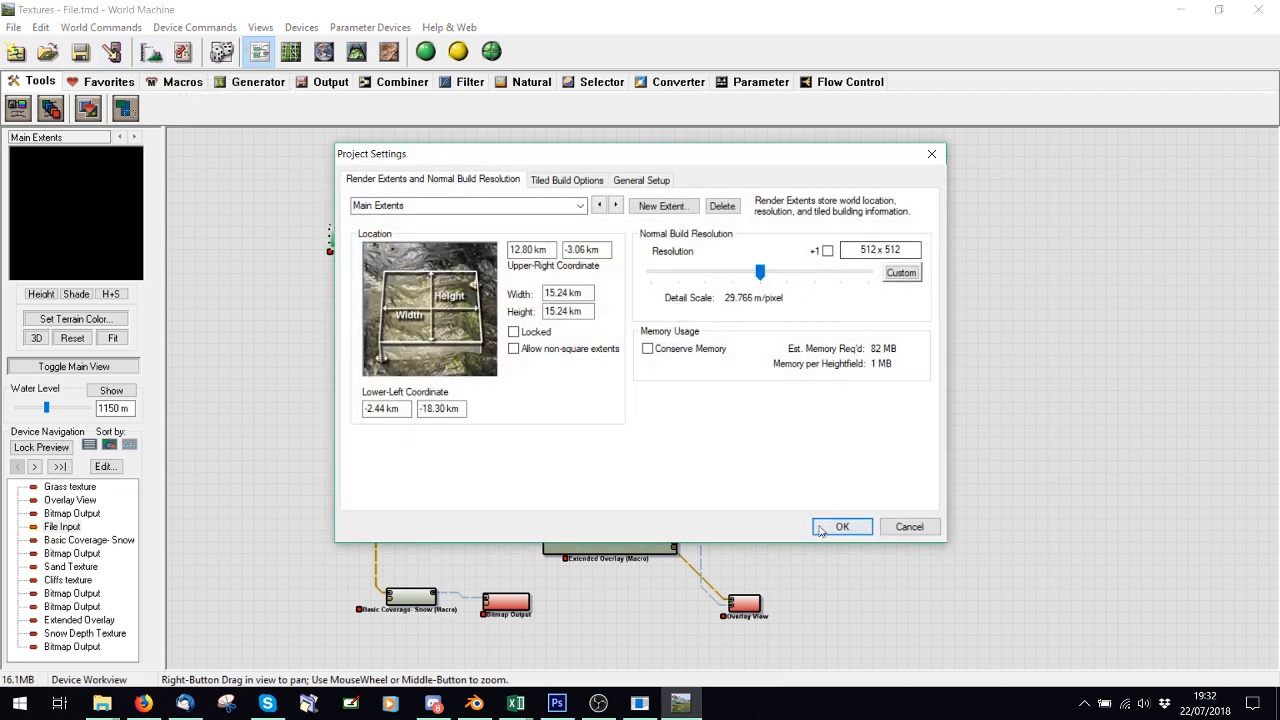
drag(914, 253, 862, 253)
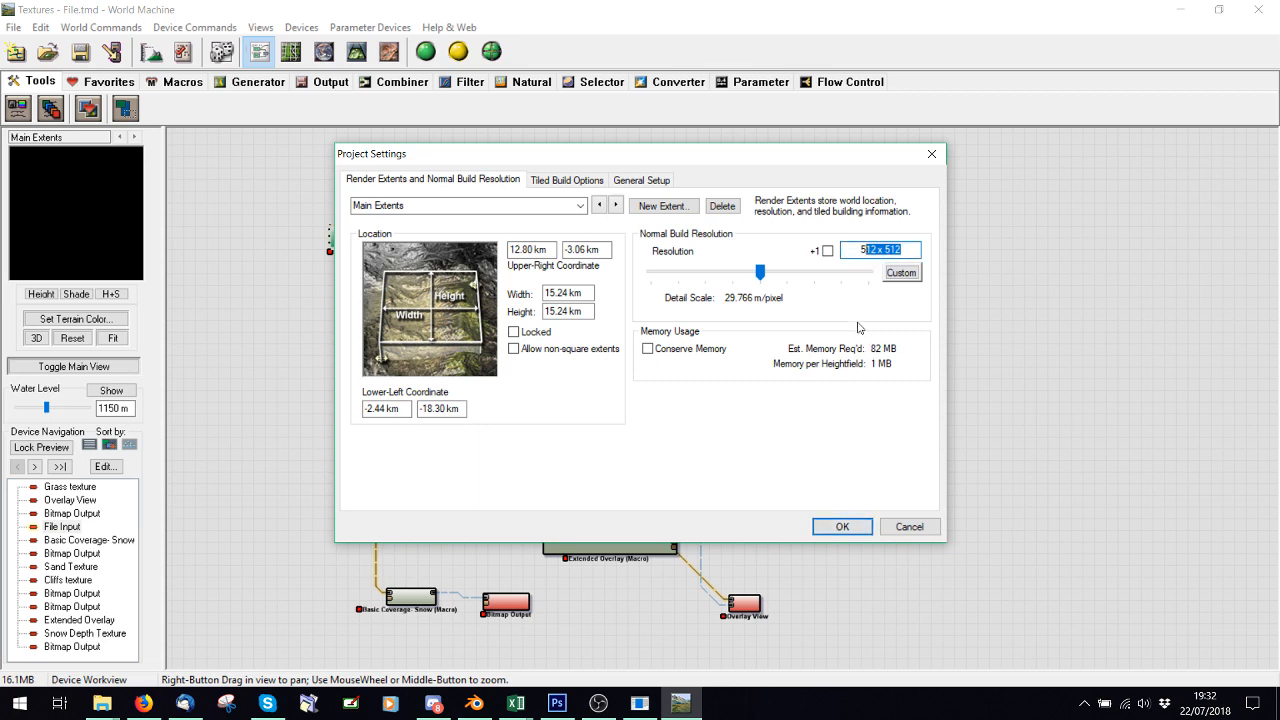
click(832, 535)
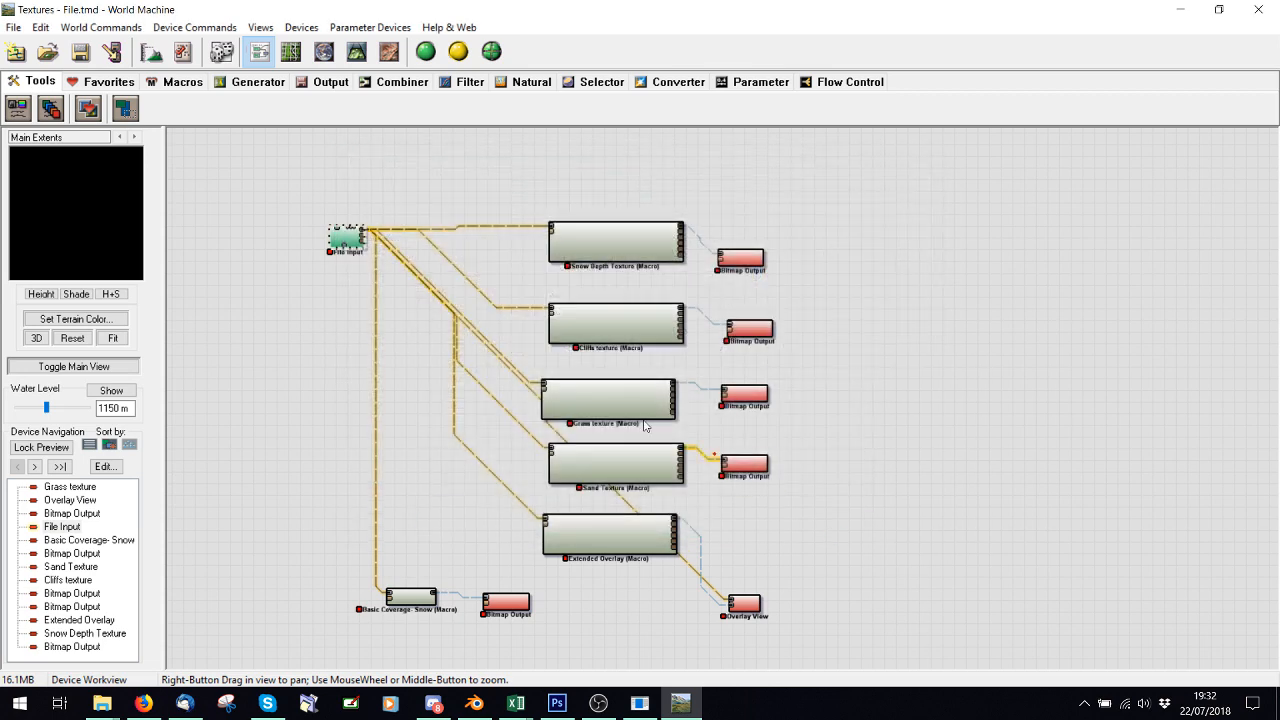
- Load the heightmap tutorial3 from the terrain folder into the File Input device
double_click(341, 242)
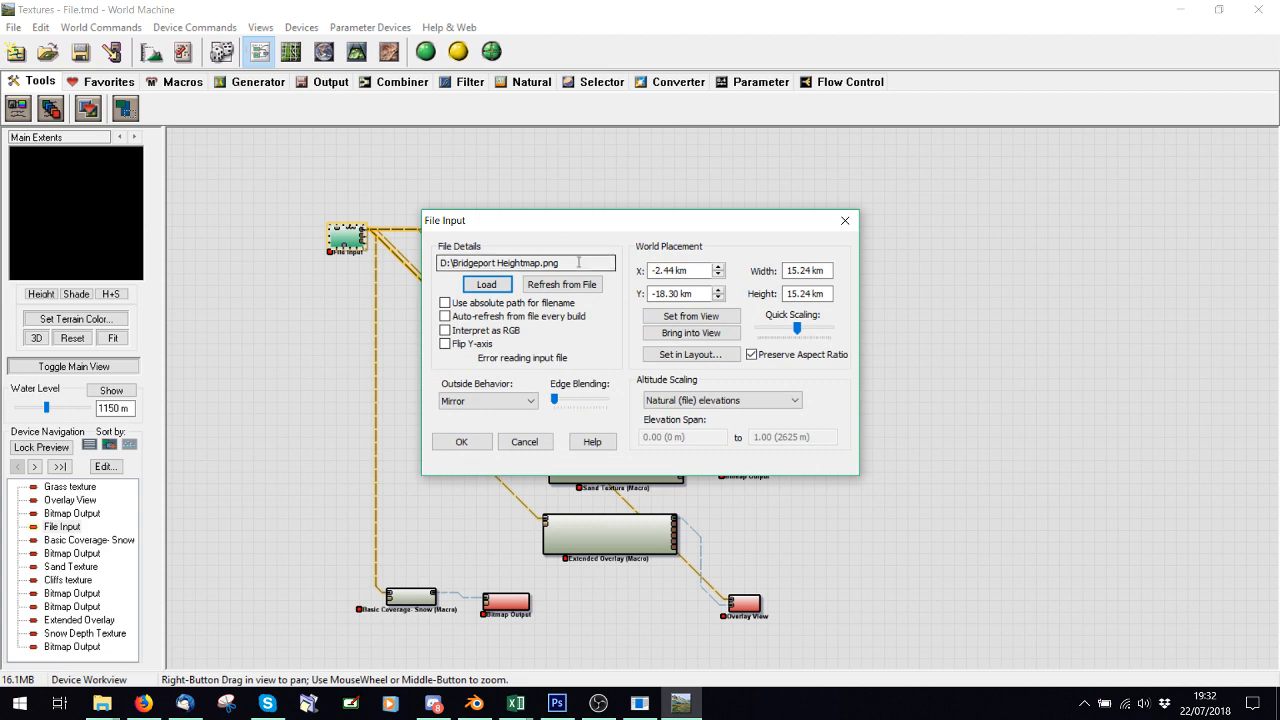
click(486, 284)
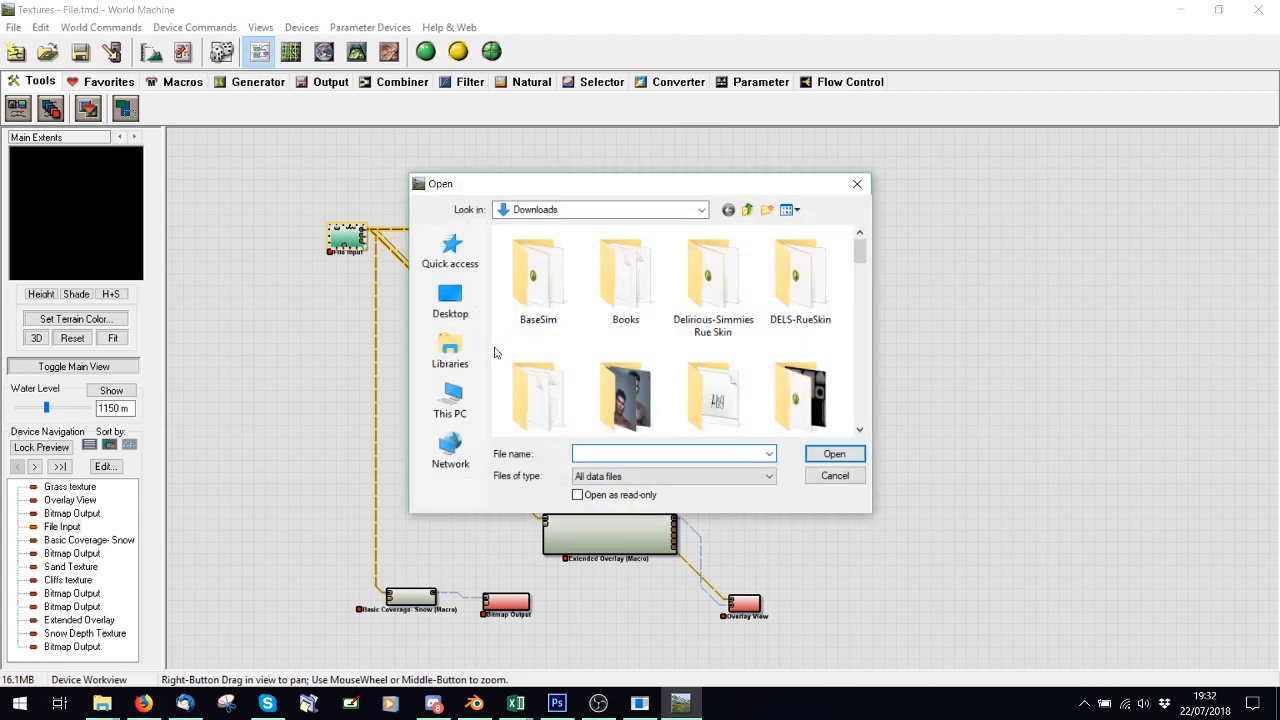
click(450, 252)
scroll(668, 304, down, 3)
scroll(668, 304, down, 3)
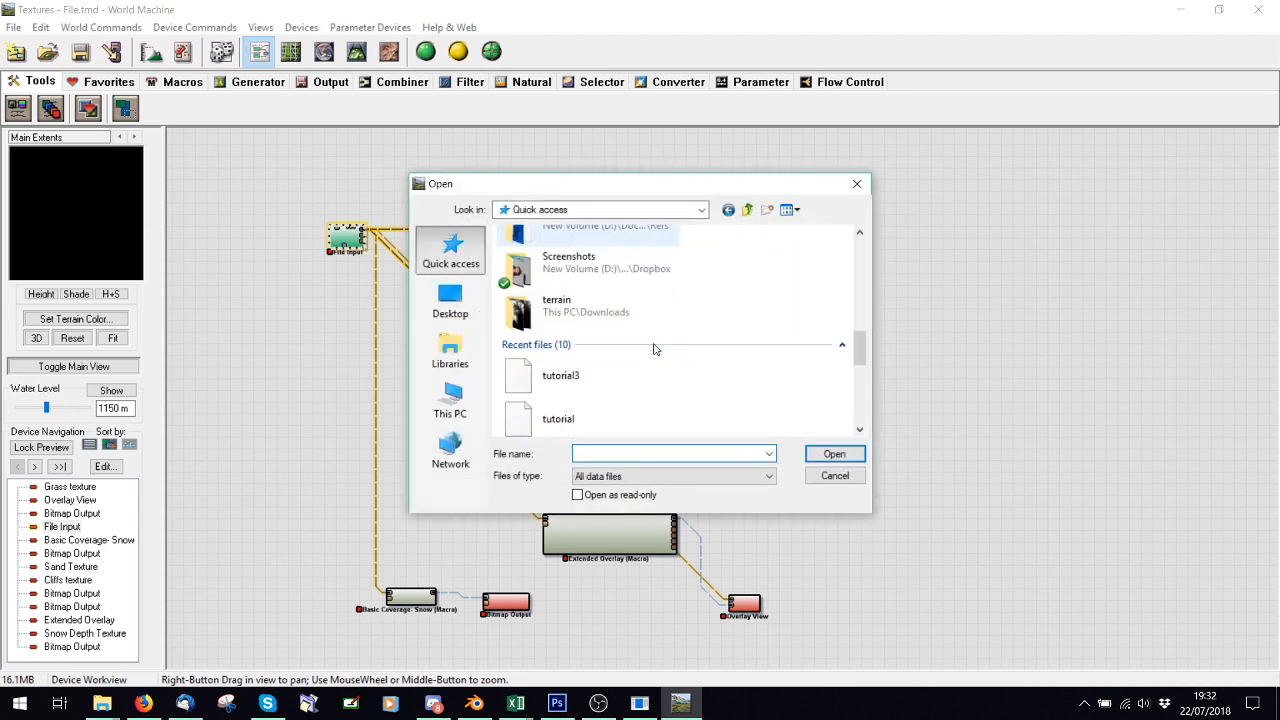
double_click(594, 318)
scroll(596, 325, down, 5)
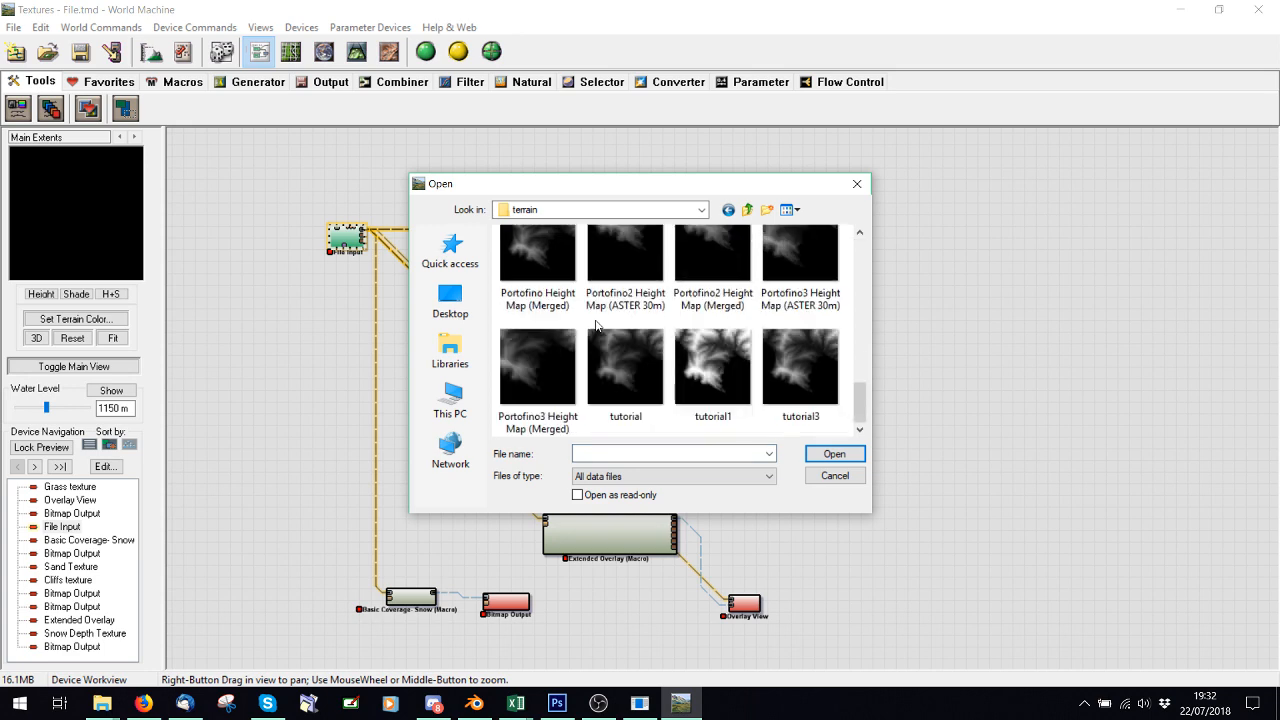
double_click(800, 368)
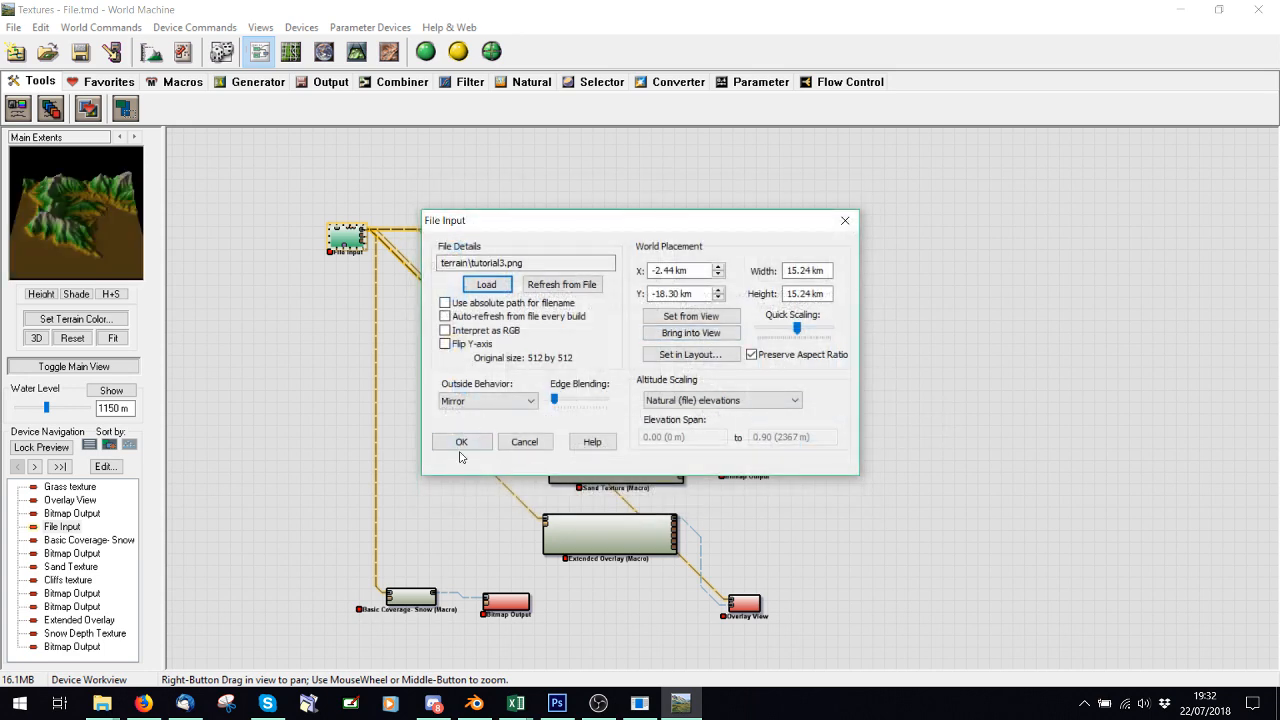
click(462, 442)
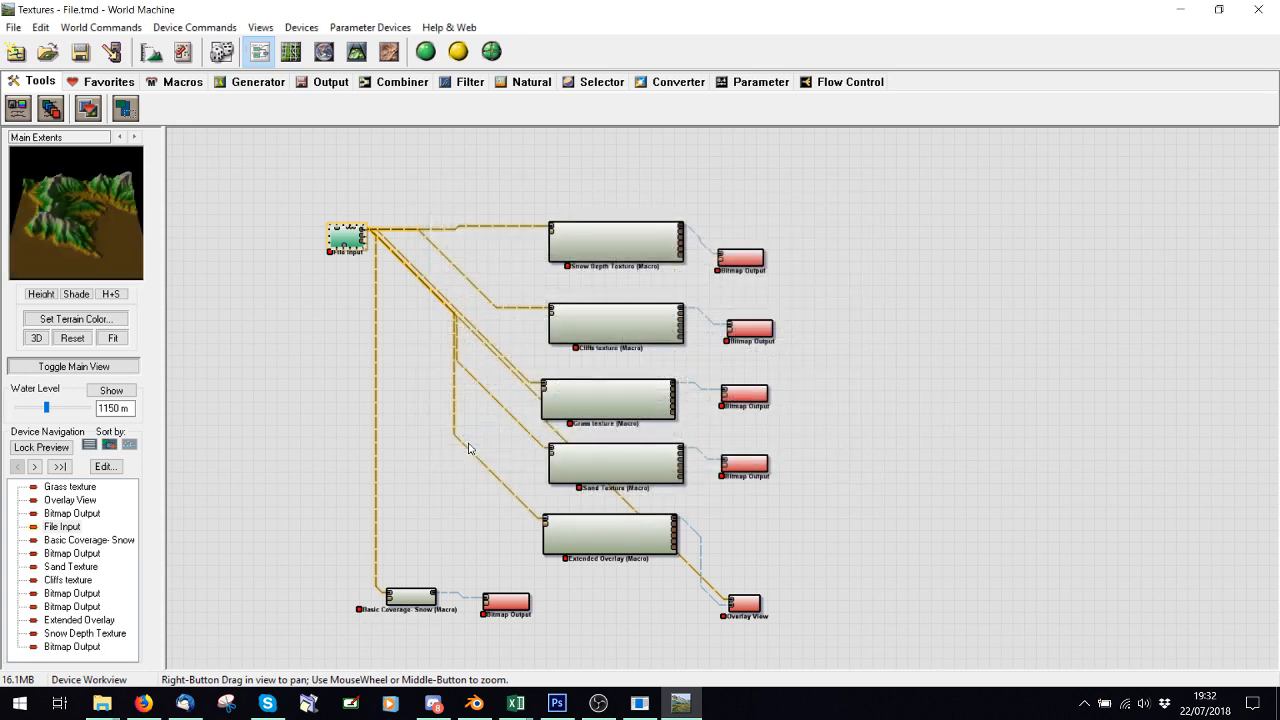
- Build the world with the loaded heightmap and show the terrain in the 3D view
click(423, 54)
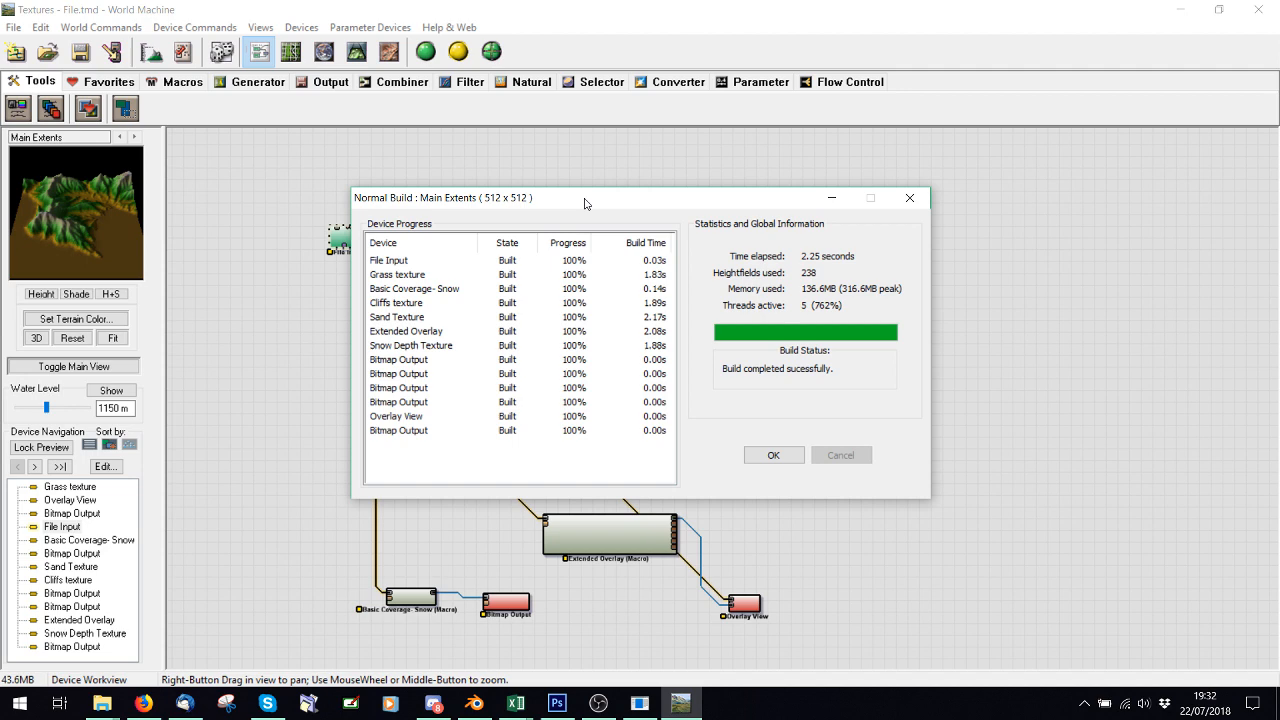
click(767, 458)
click(364, 56)
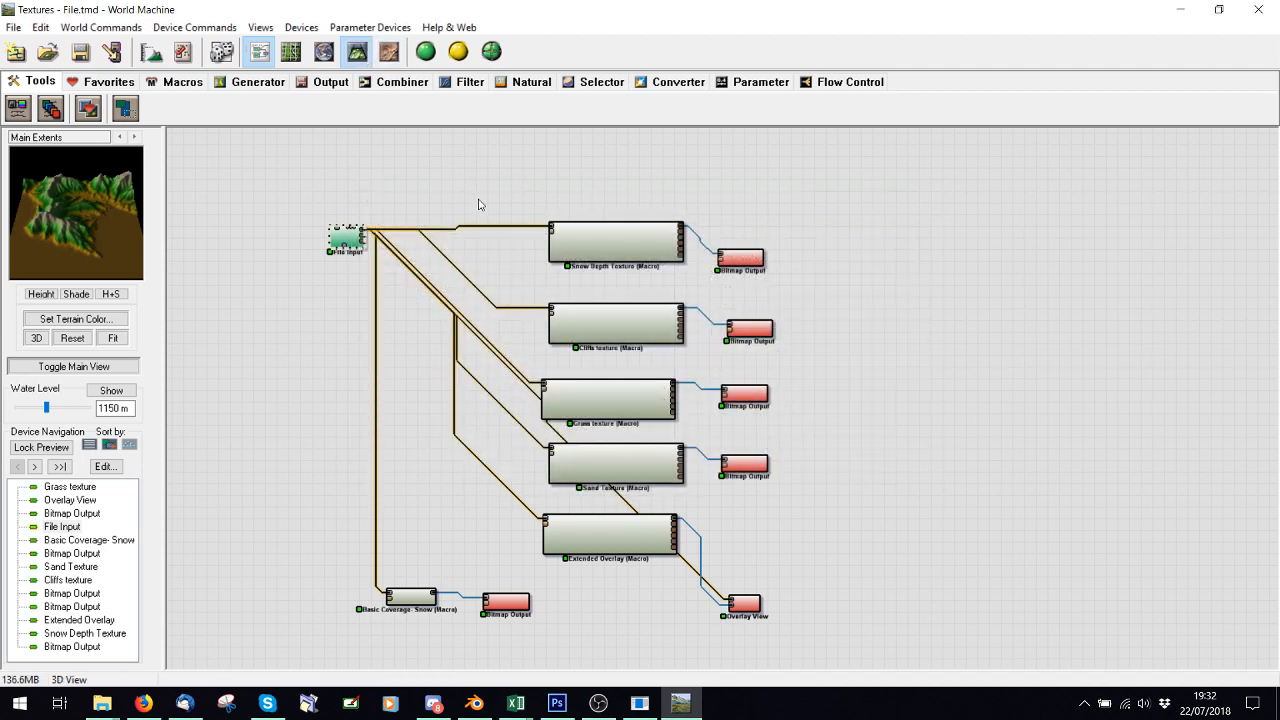
scroll(910, 410, up, 2)
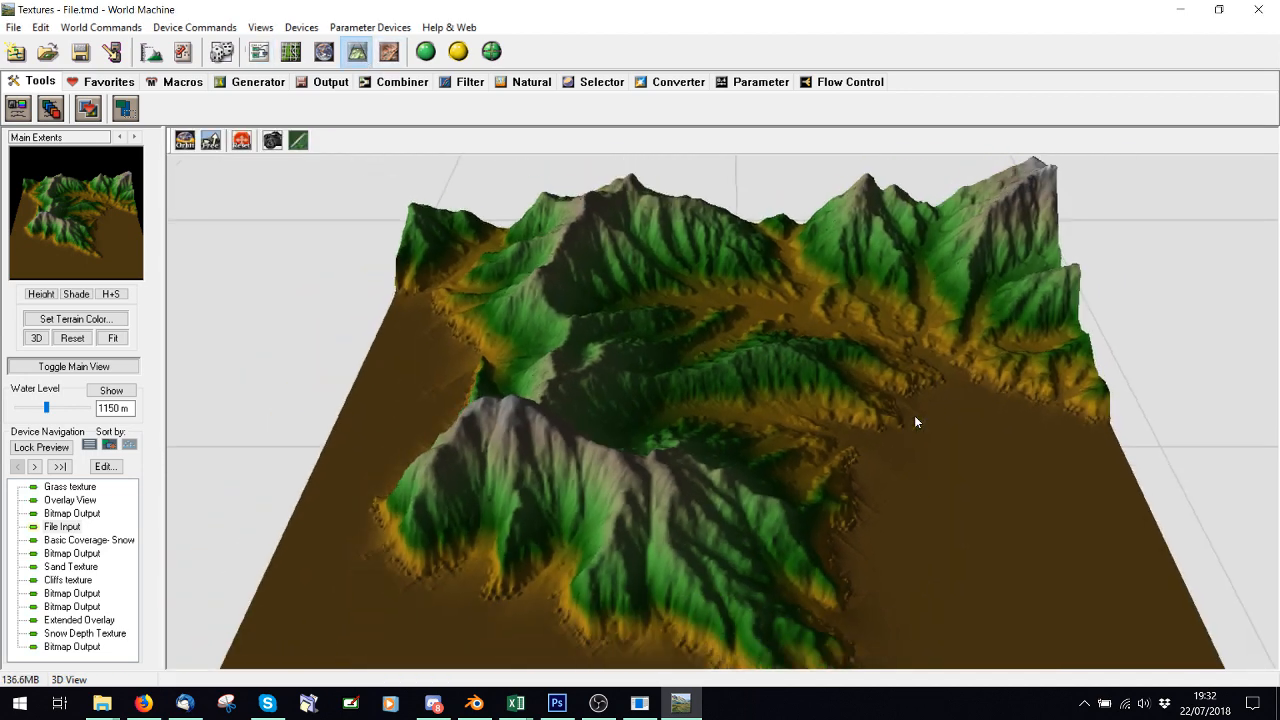
- Examine the slope, height and colour settings in the Extended Overlay properties without changing them
double_click(94, 622)
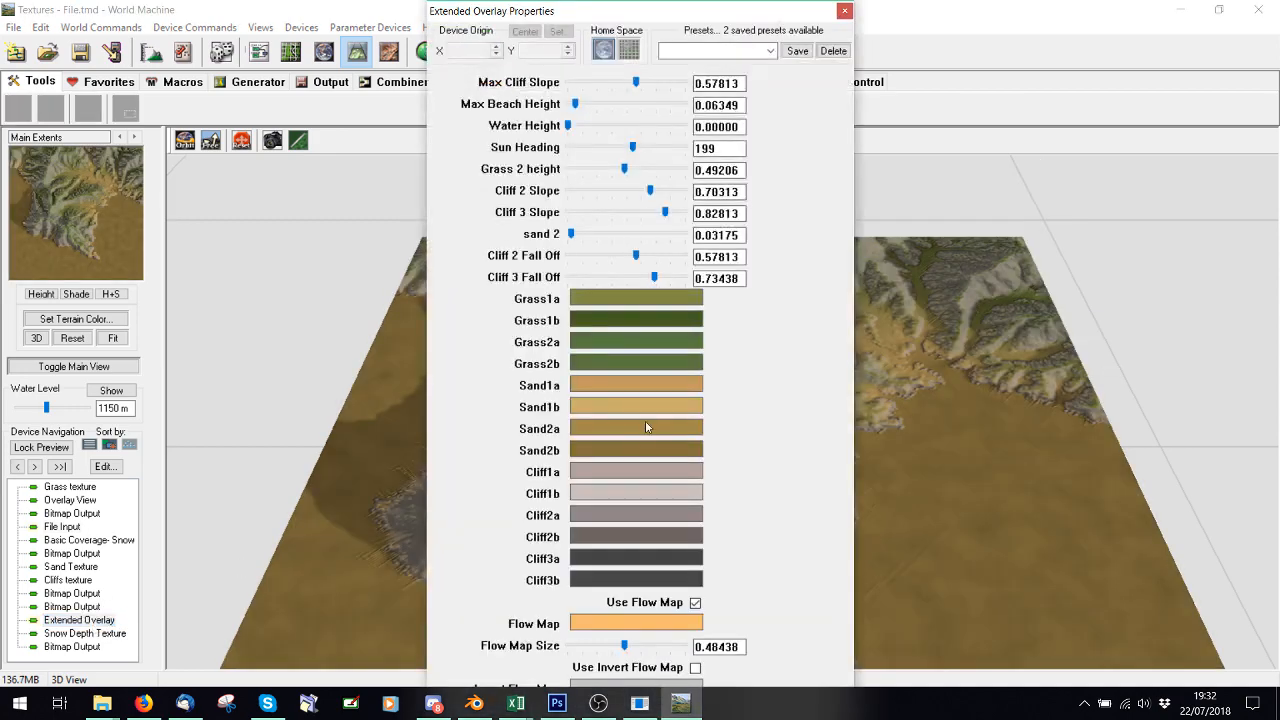
drag(655, 10, 557, 56)
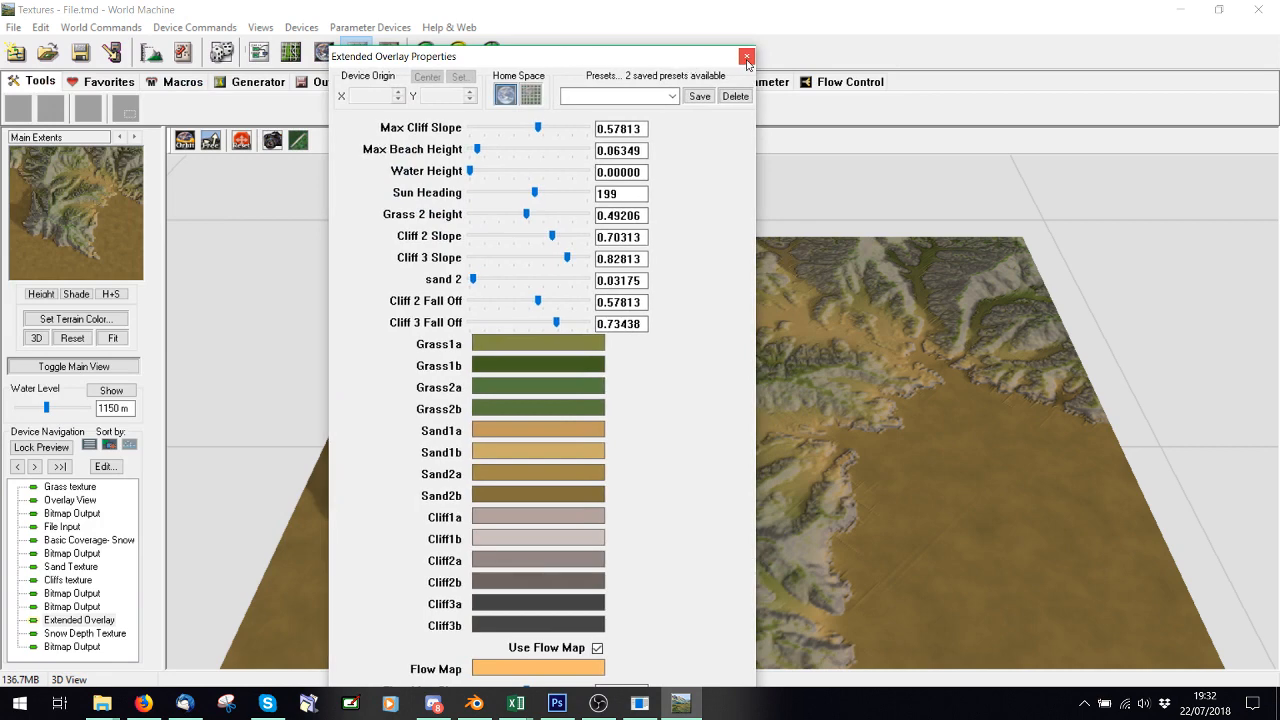
click(746, 57)
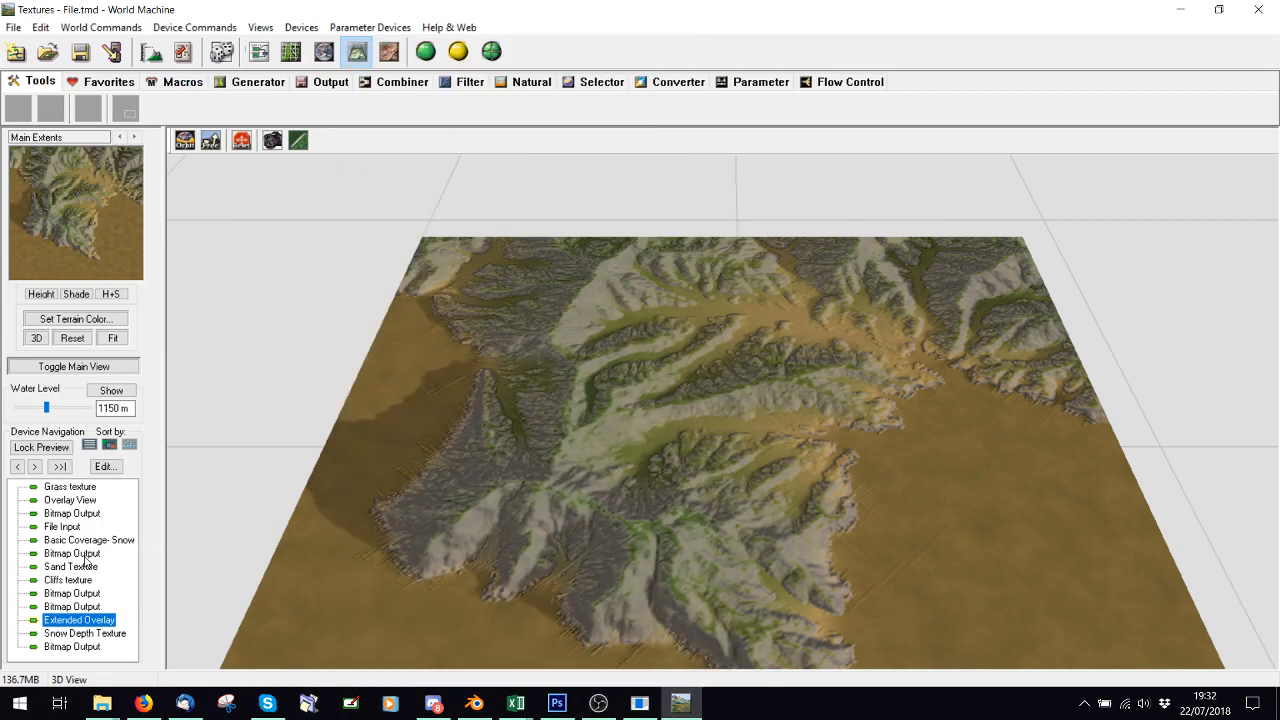
- Preview a Bitmap Output, the Extended Overlay and the Overlay View in 3D, and inspect the textured terrain up close
click(72, 553)
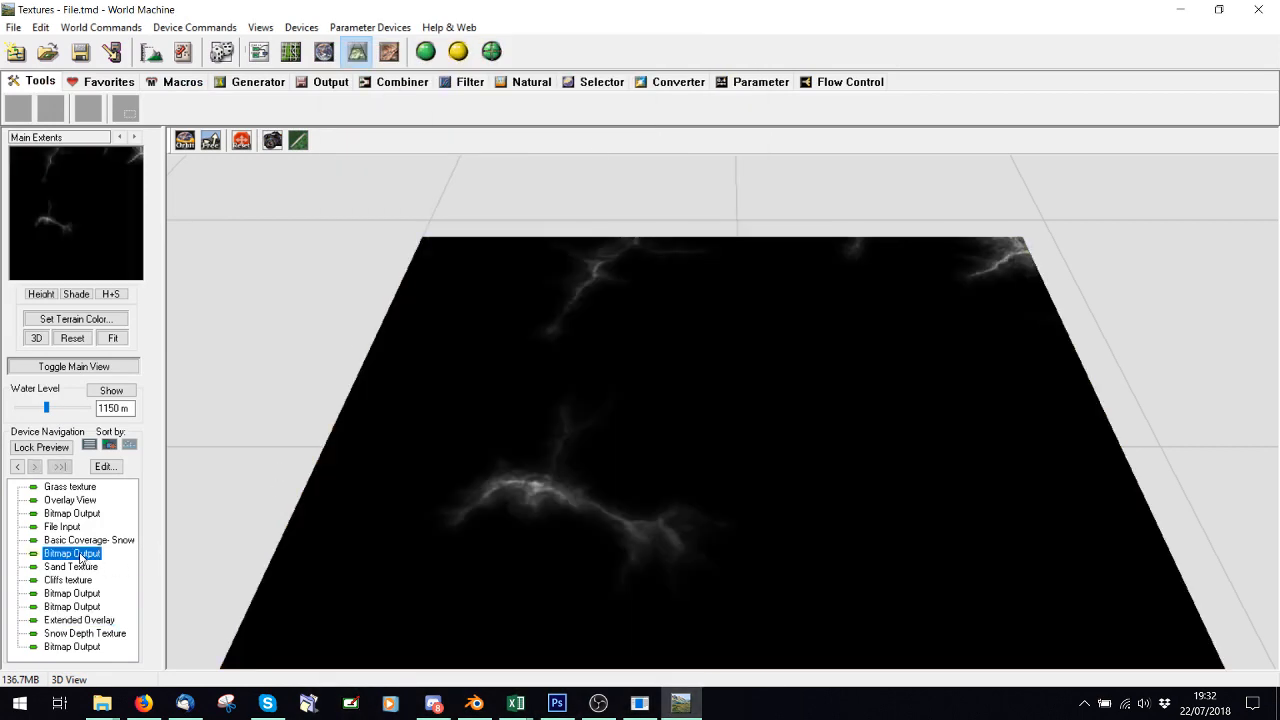
click(80, 622)
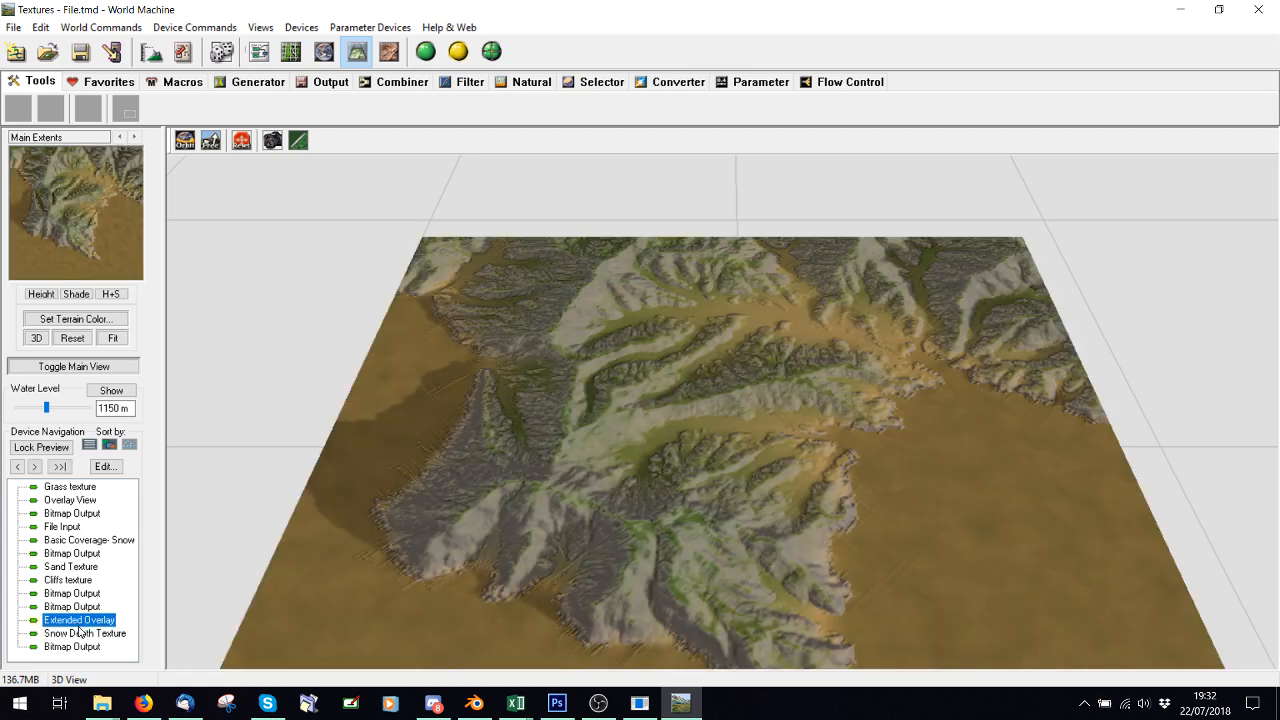
click(71, 500)
scroll(685, 462, up, 3)
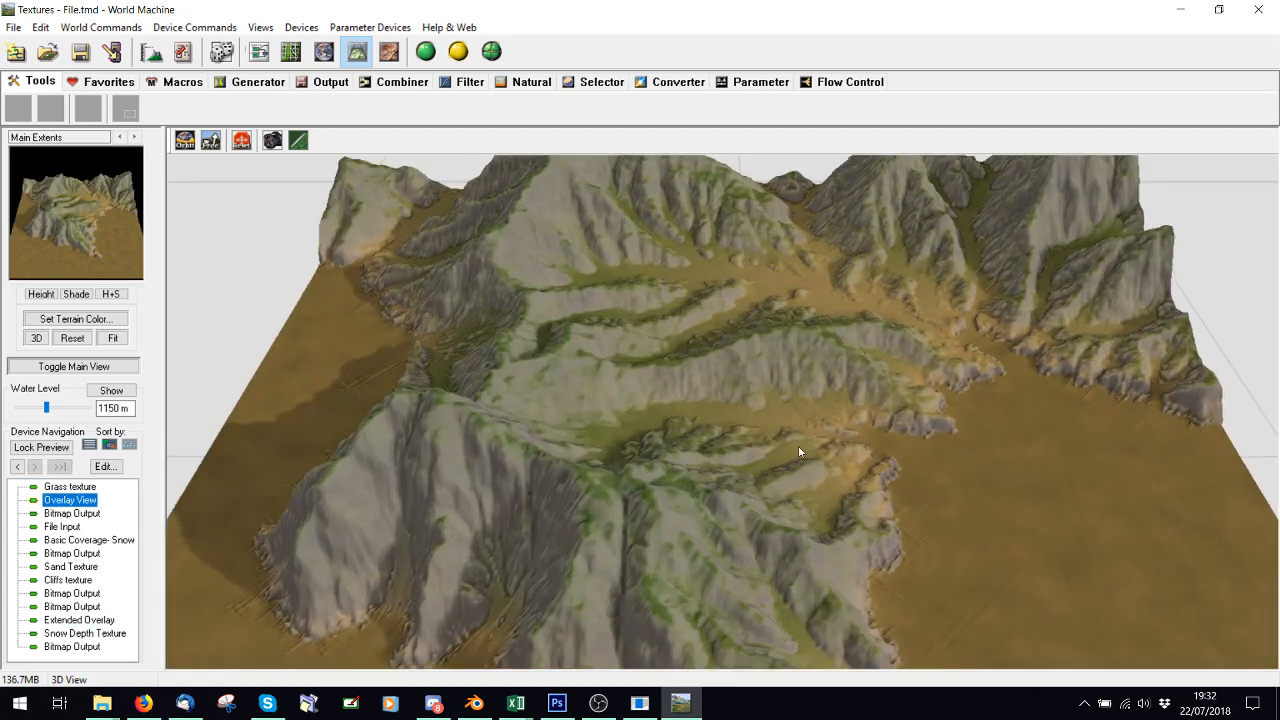
click(884, 476)
drag(882, 469, 850, 456)
double_click(70, 501)
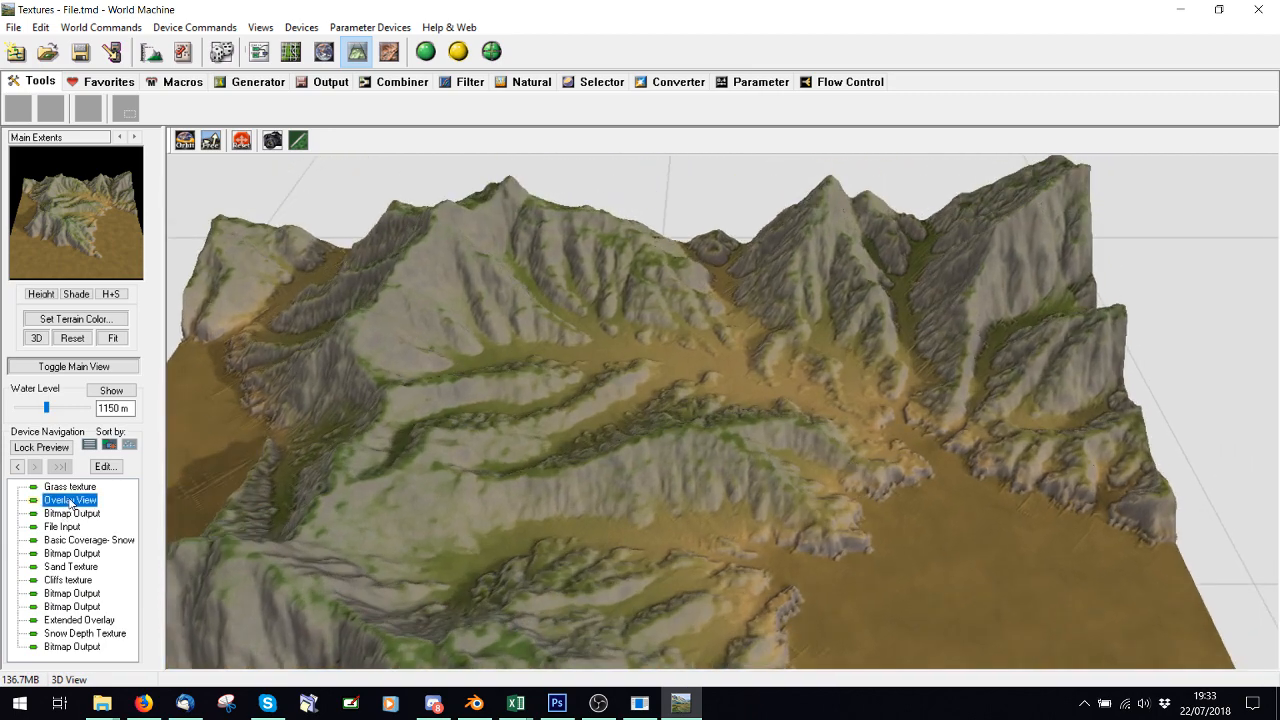
- Compare the last Bitmap Output, the Overlay View and the Bitmap Output below Basic Coverage- Snow in the 3D view
click(844, 283)
click(77, 647)
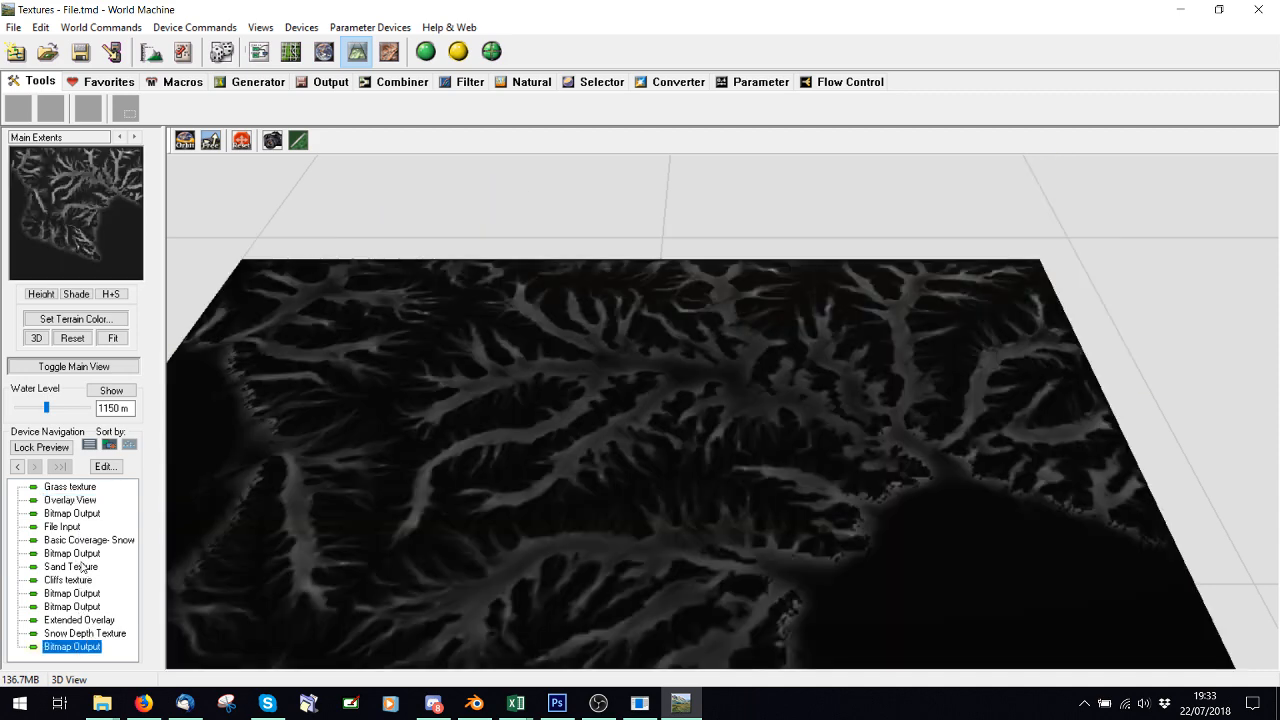
click(71, 502)
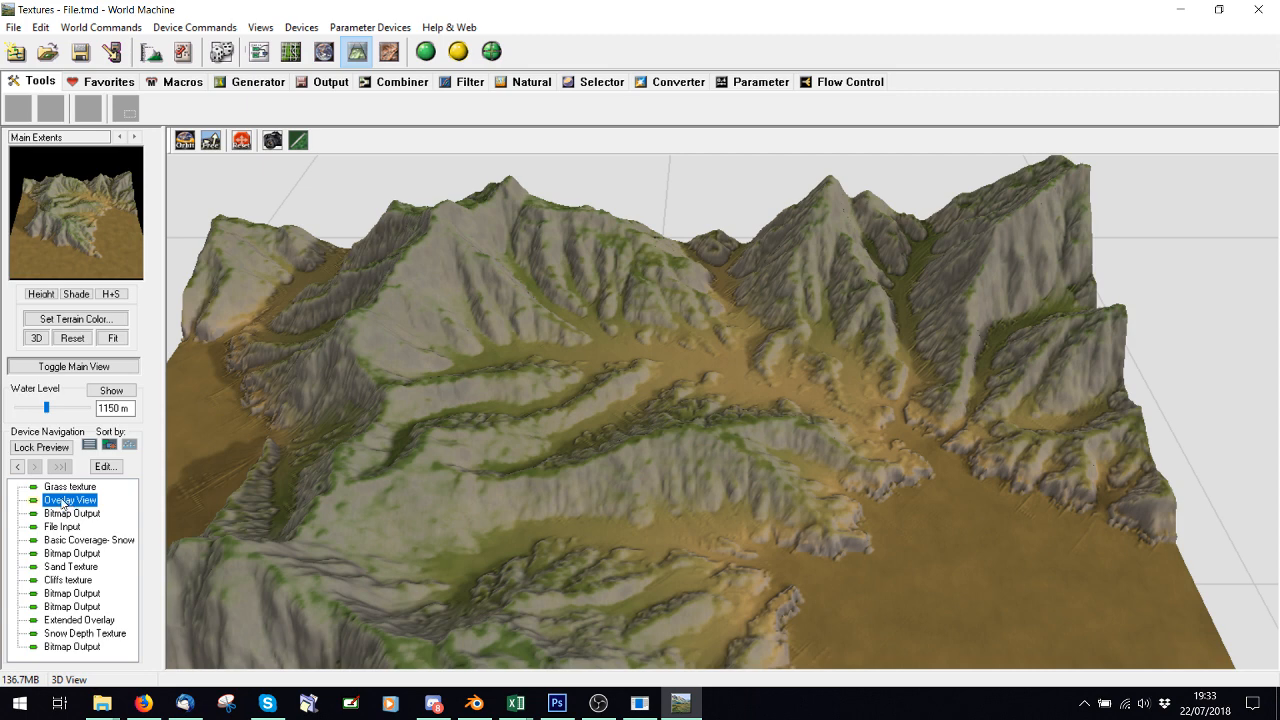
double_click(64, 503)
click(845, 282)
click(93, 555)
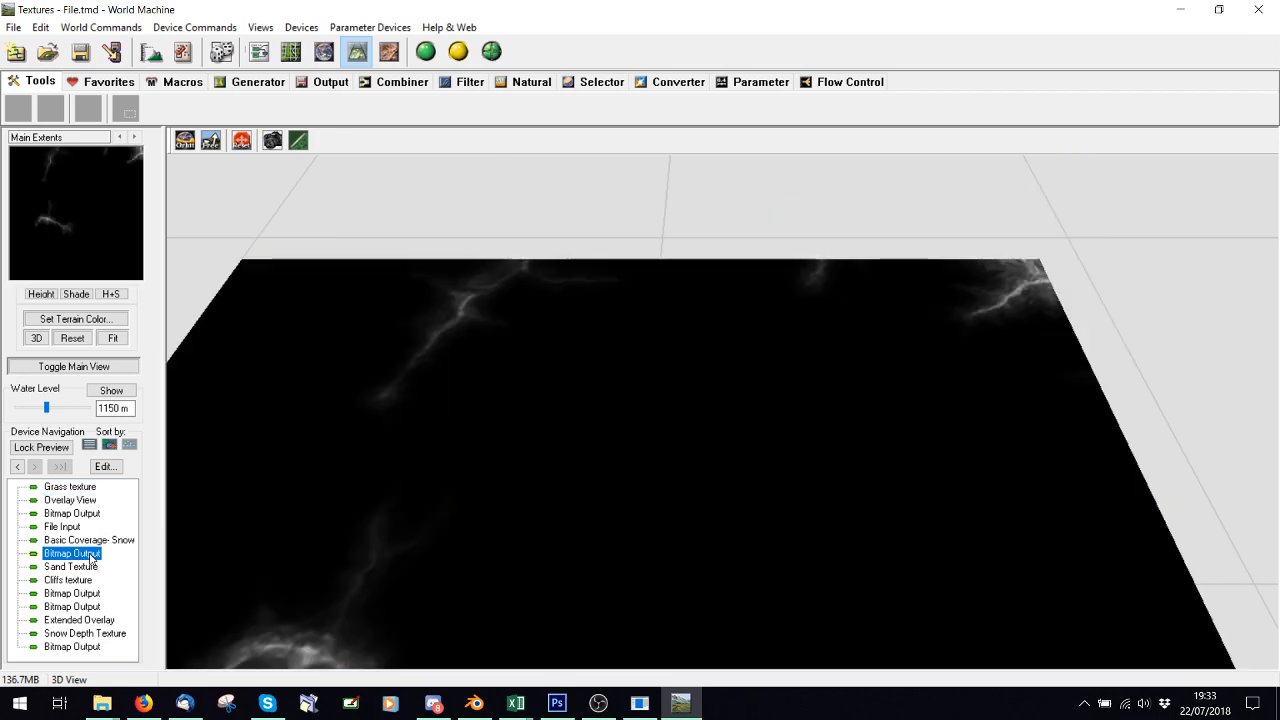
- Set the Grass1a colour of the Extended Overlay device to a brighter green, RGB 118, 176, 30
double_click(97, 622)
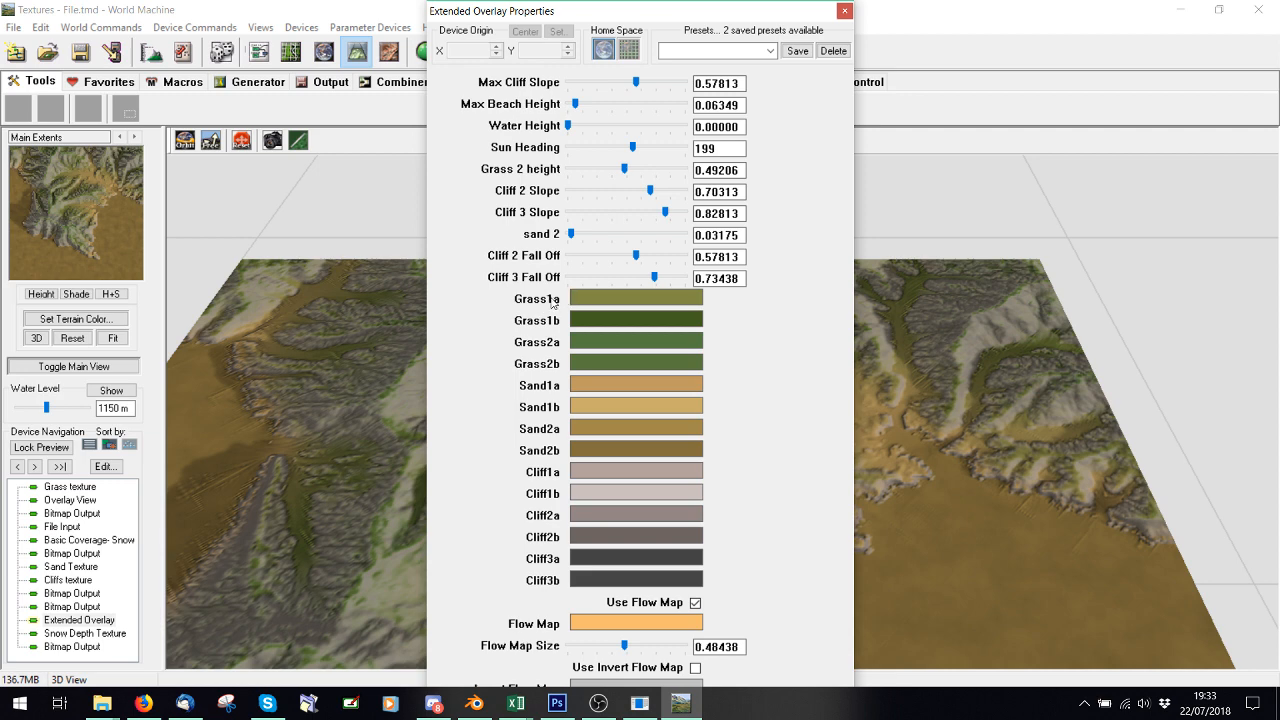
click(596, 300)
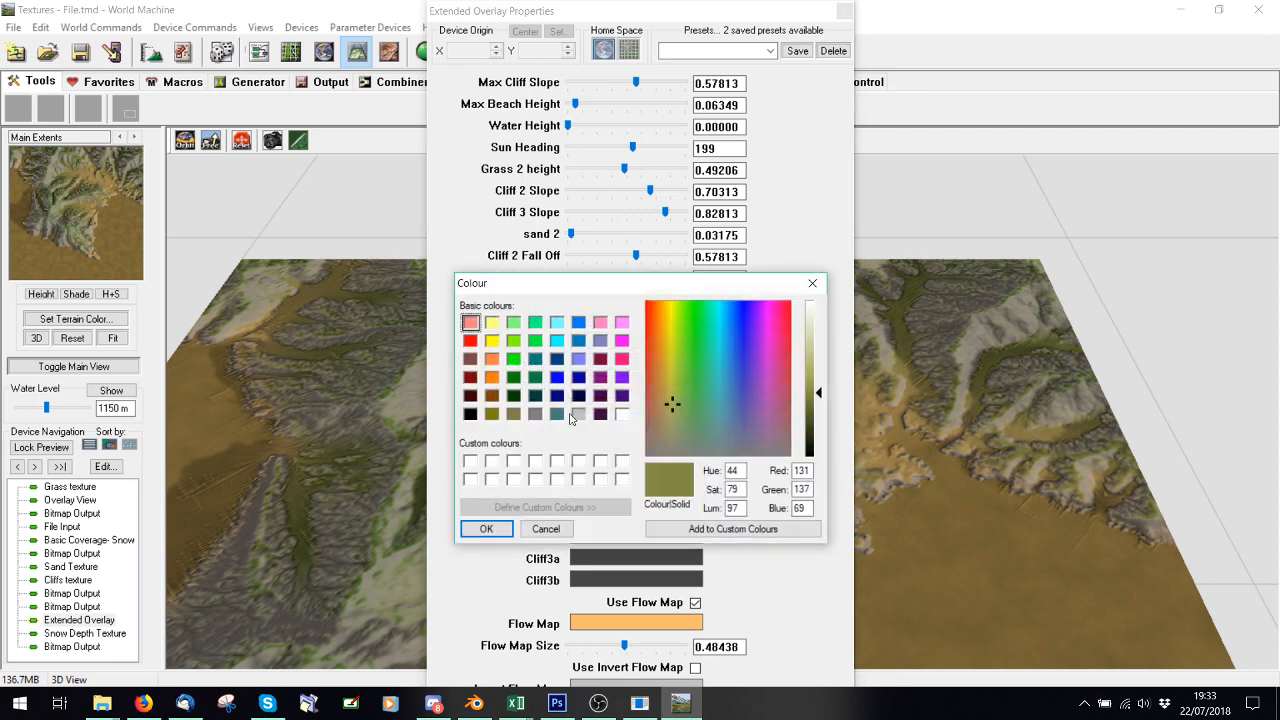
drag(700, 396, 679, 344)
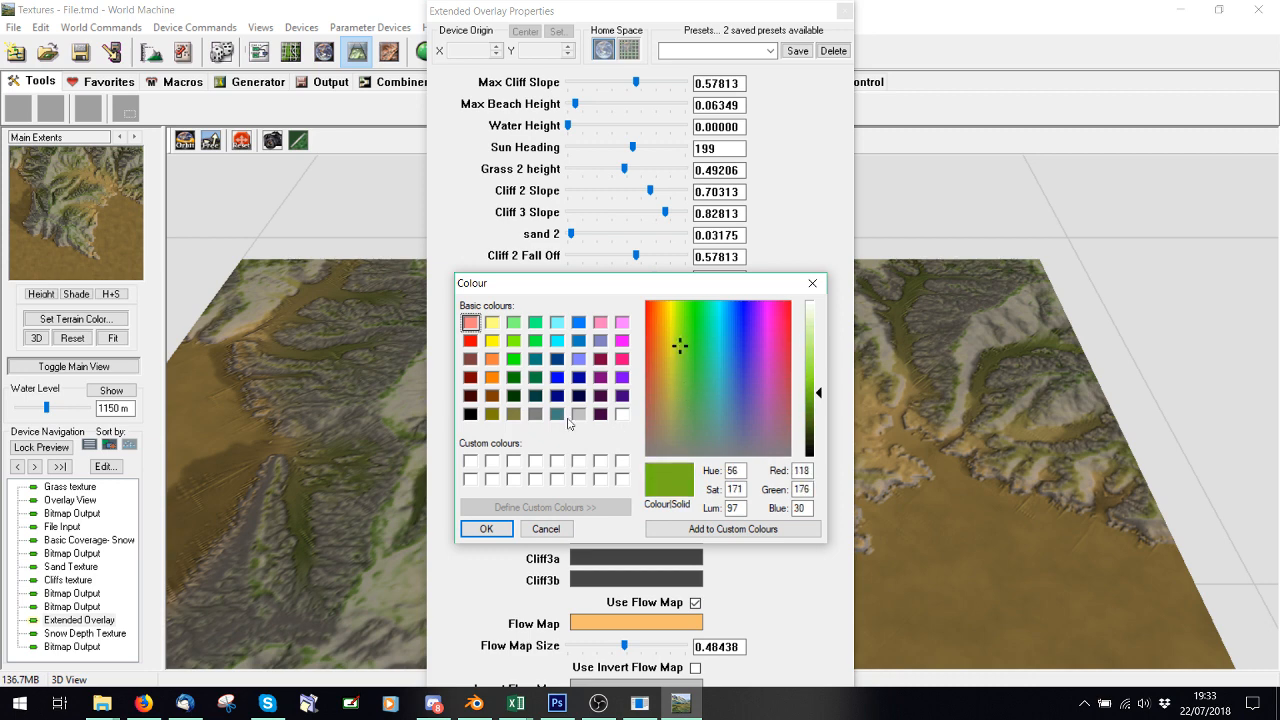
click(487, 529)
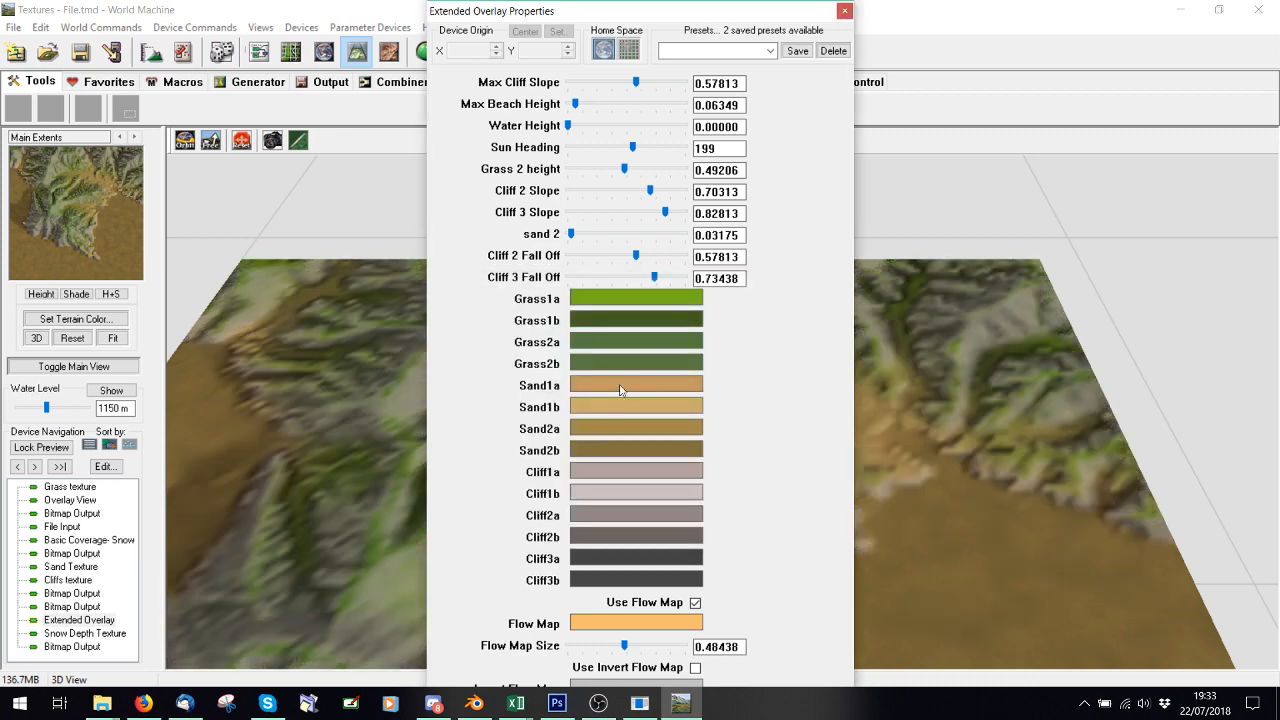
- Store the Grass1b green (RGB 66, 94, 32) as a custom colour and apply it to Grass2a and Grass2b
click(605, 320)
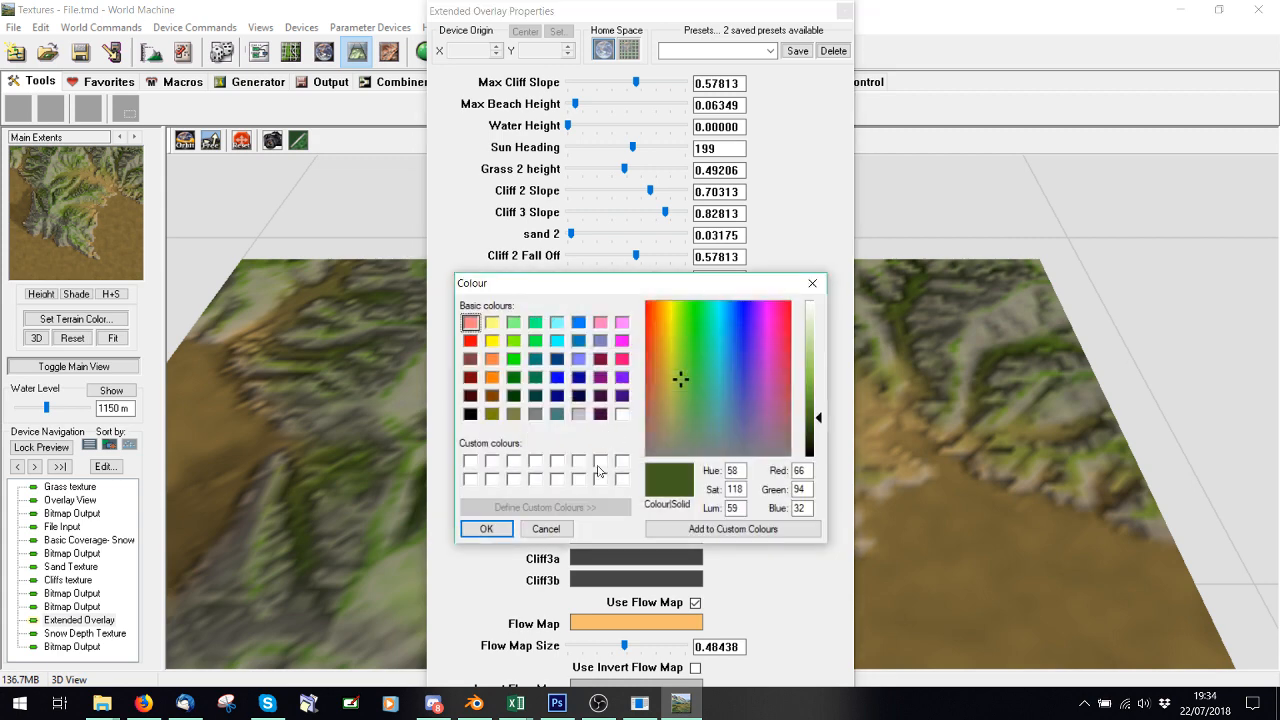
click(669, 530)
click(486, 529)
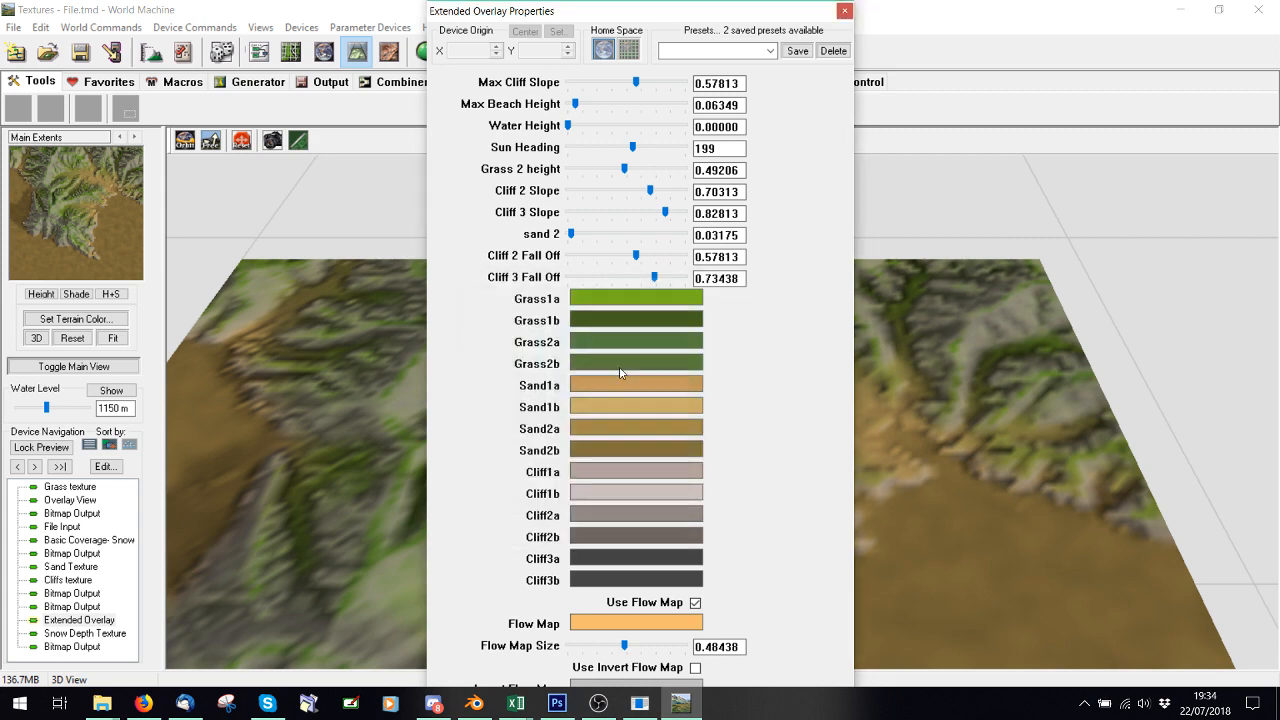
click(604, 343)
click(472, 459)
click(487, 526)
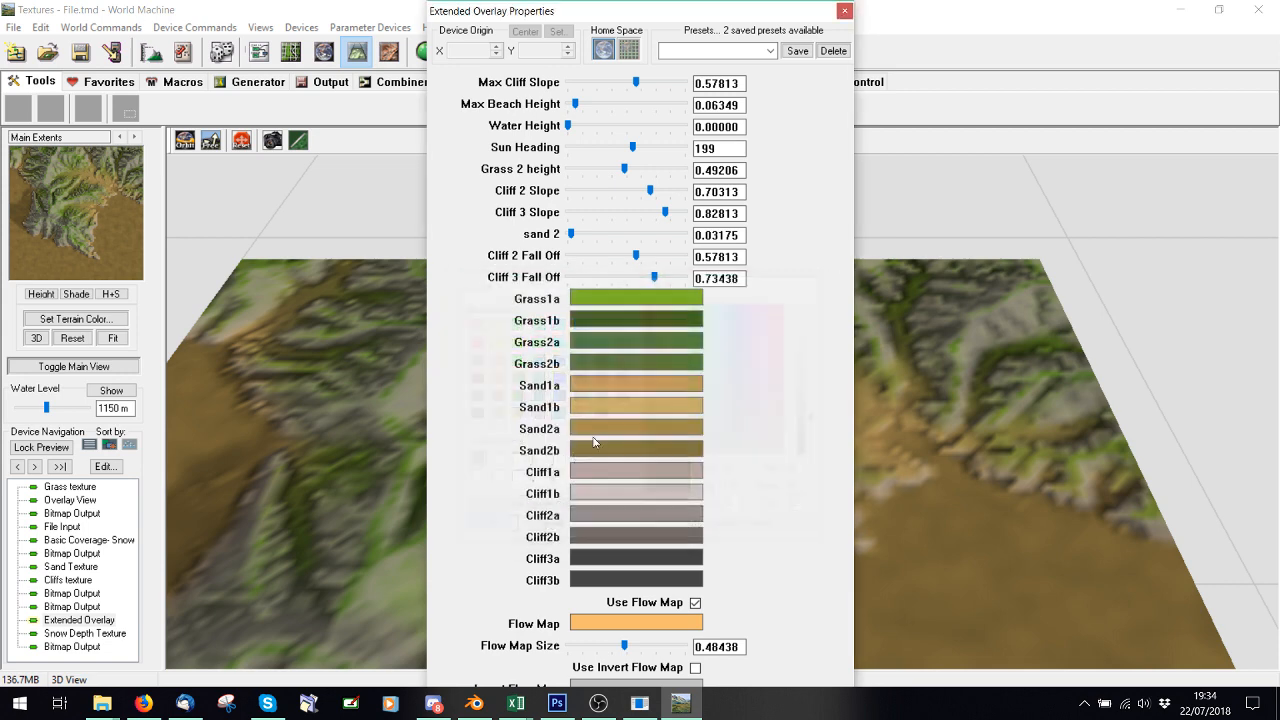
click(597, 366)
click(472, 459)
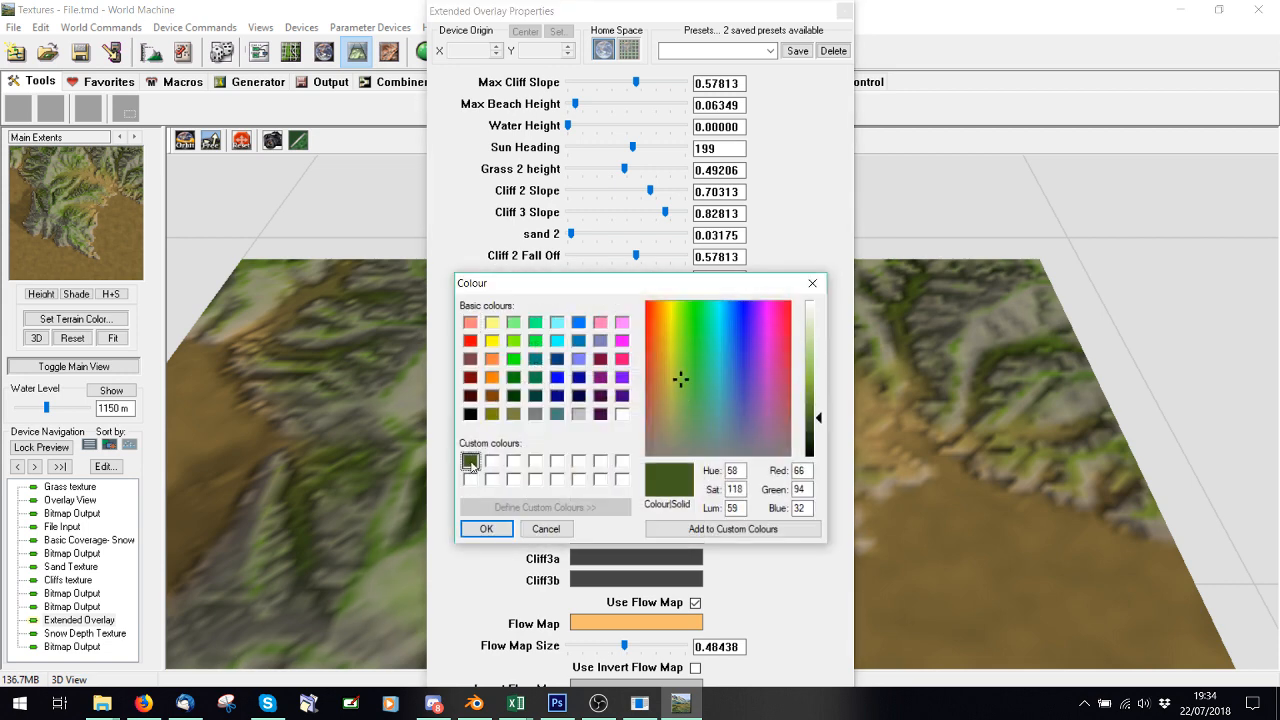
click(487, 526)
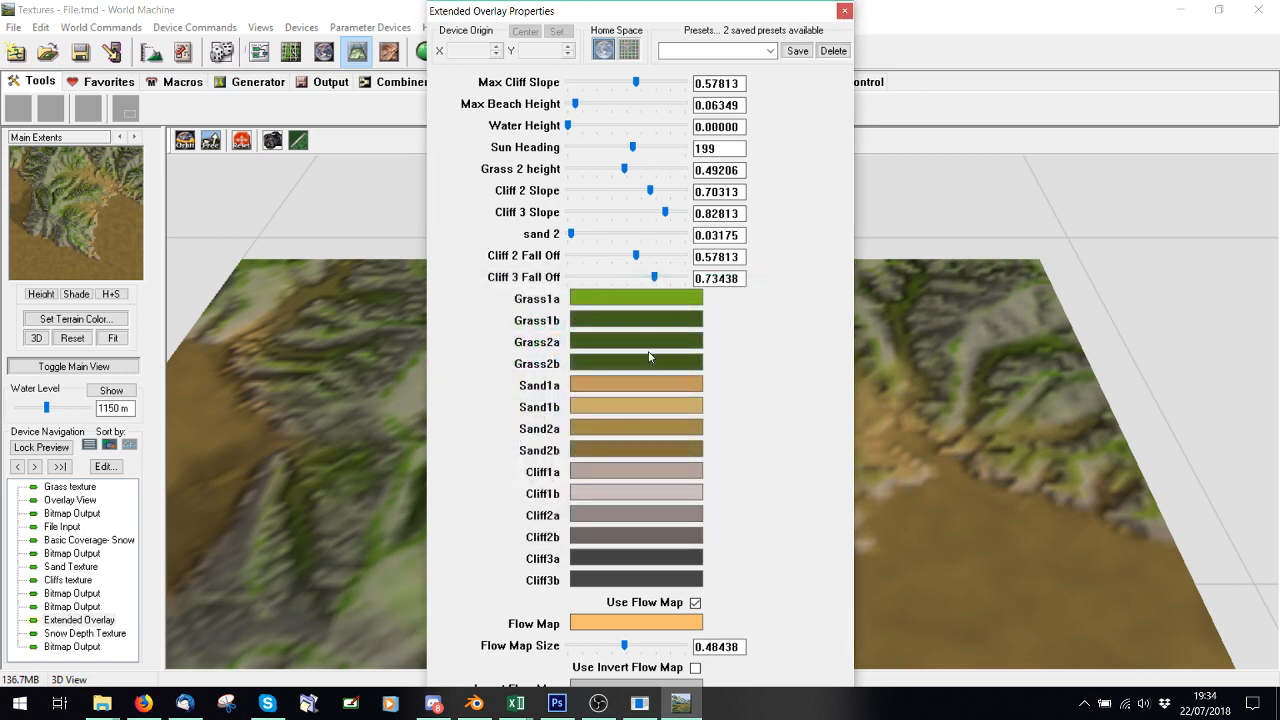
- Store the Sand1a tan (RGB 194, 154, 95) as a custom colour and apply it to Sand2a
click(600, 387)
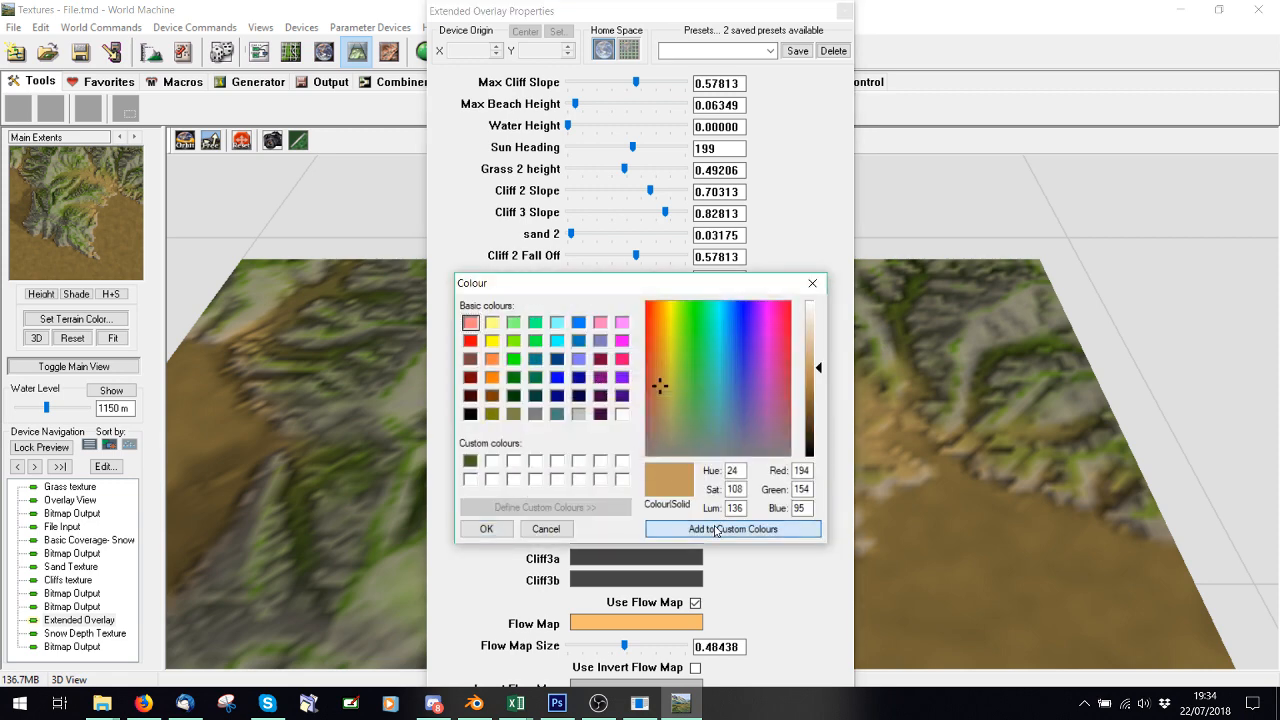
click(731, 528)
click(486, 528)
click(587, 406)
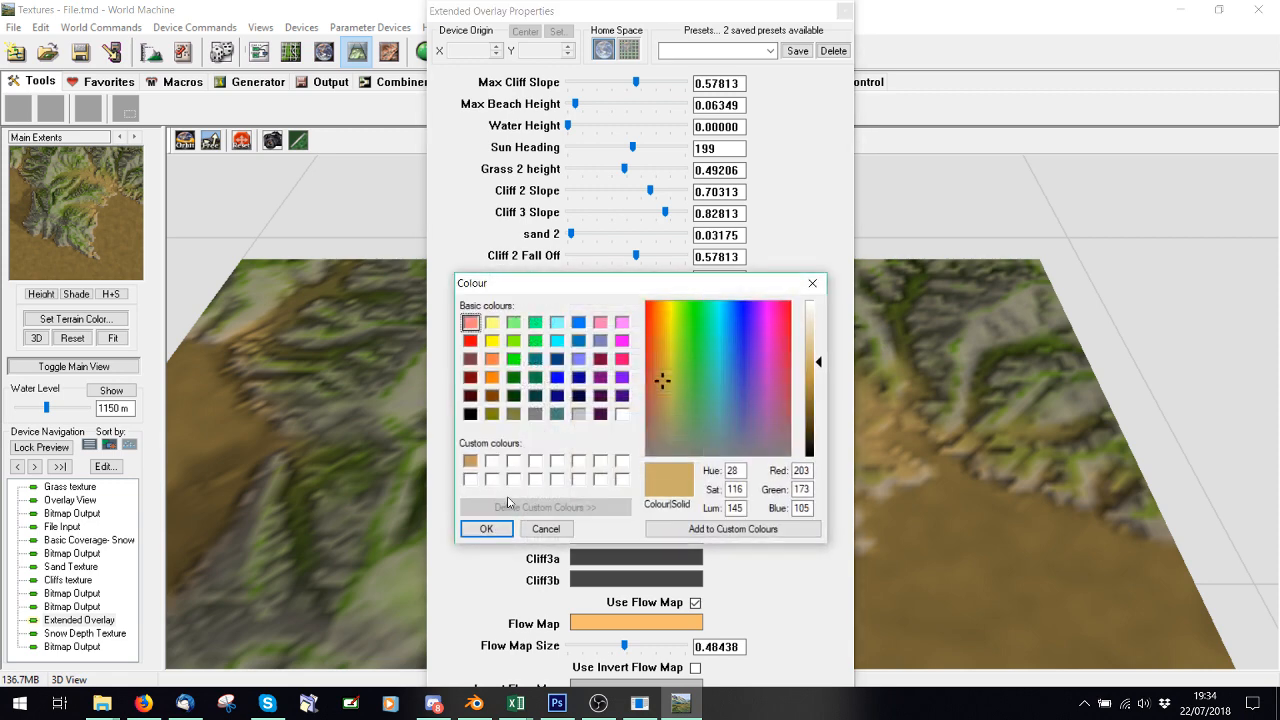
click(471, 458)
click(484, 526)
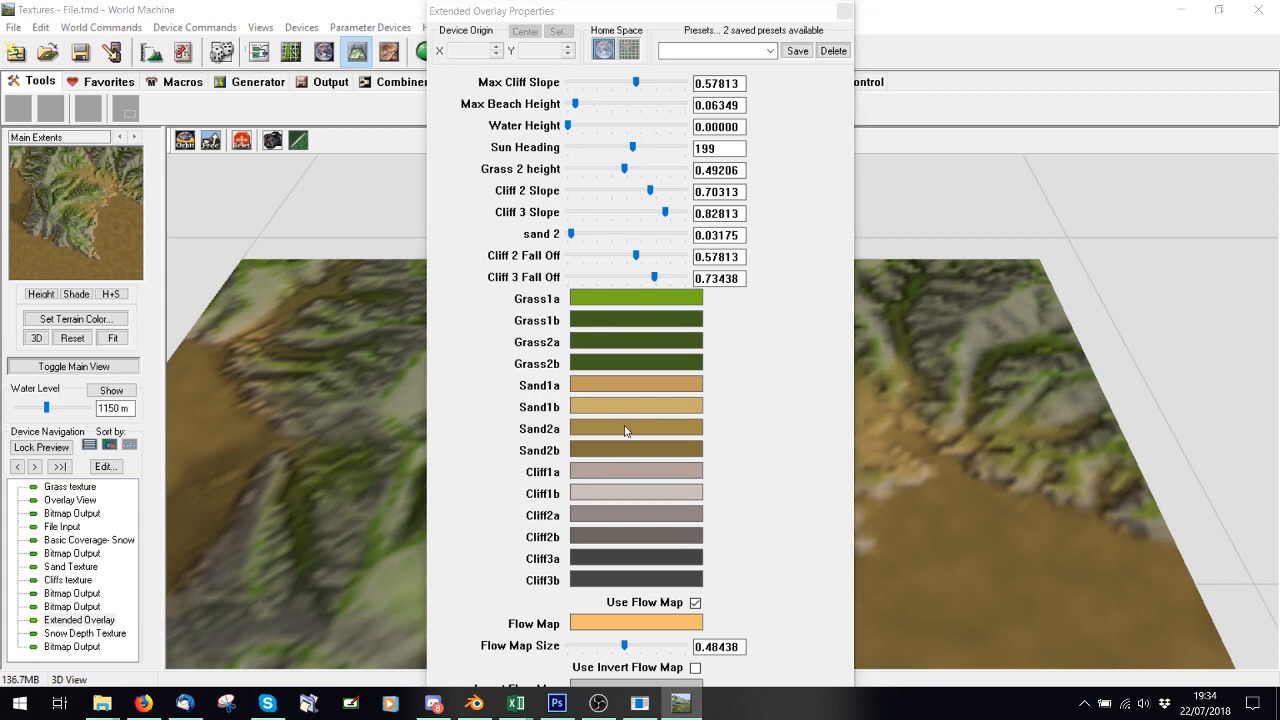
click(628, 428)
click(471, 458)
click(486, 528)
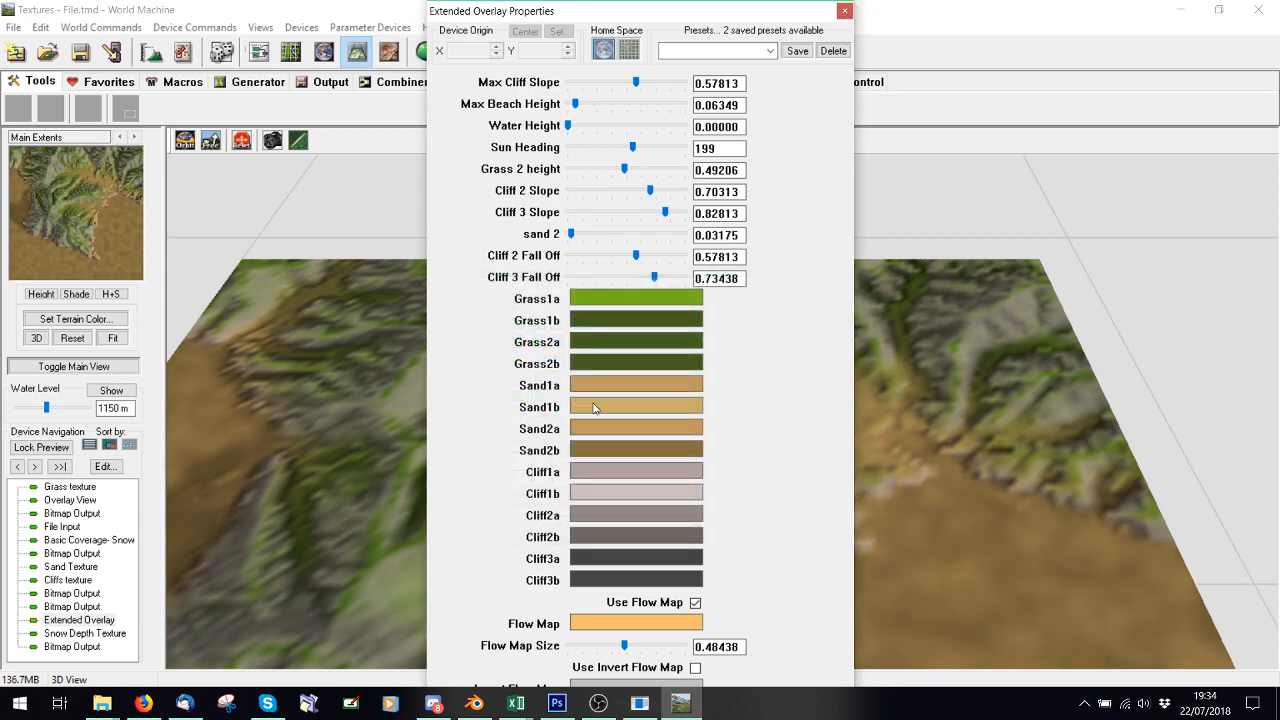
- Apply the stored tan custom colour to Sand1b and Sand2b so they match Sand1a
click(593, 407)
click(471, 458)
click(486, 528)
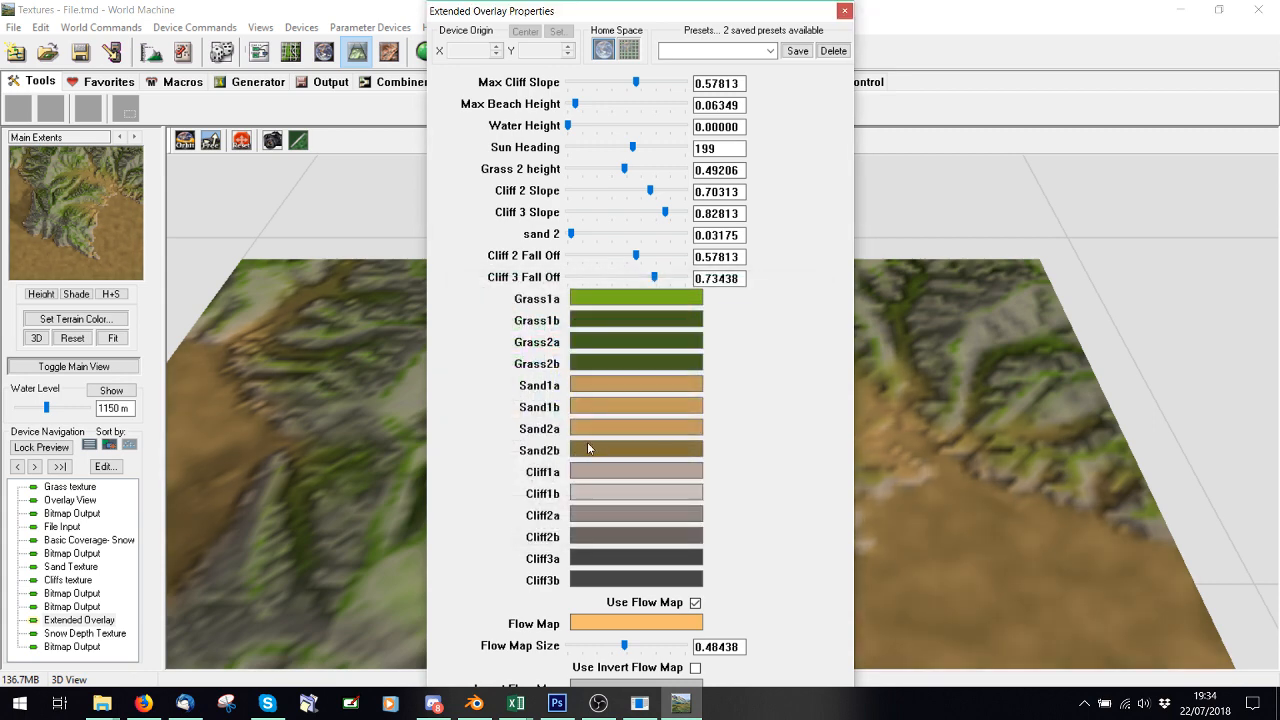
click(587, 447)
click(471, 458)
click(486, 528)
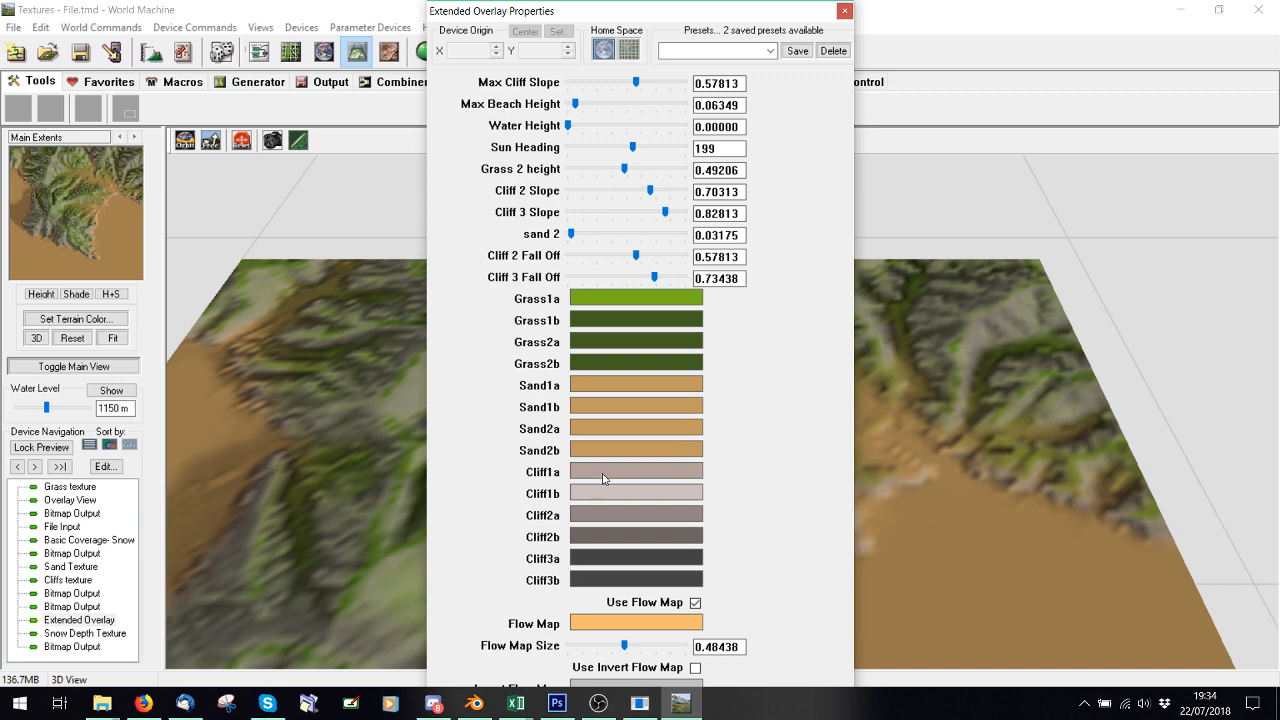
- Store the Cliff1b colour (RGB 203, 192, 190) as a custom colour and apply it to Cliff1a
click(647, 471)
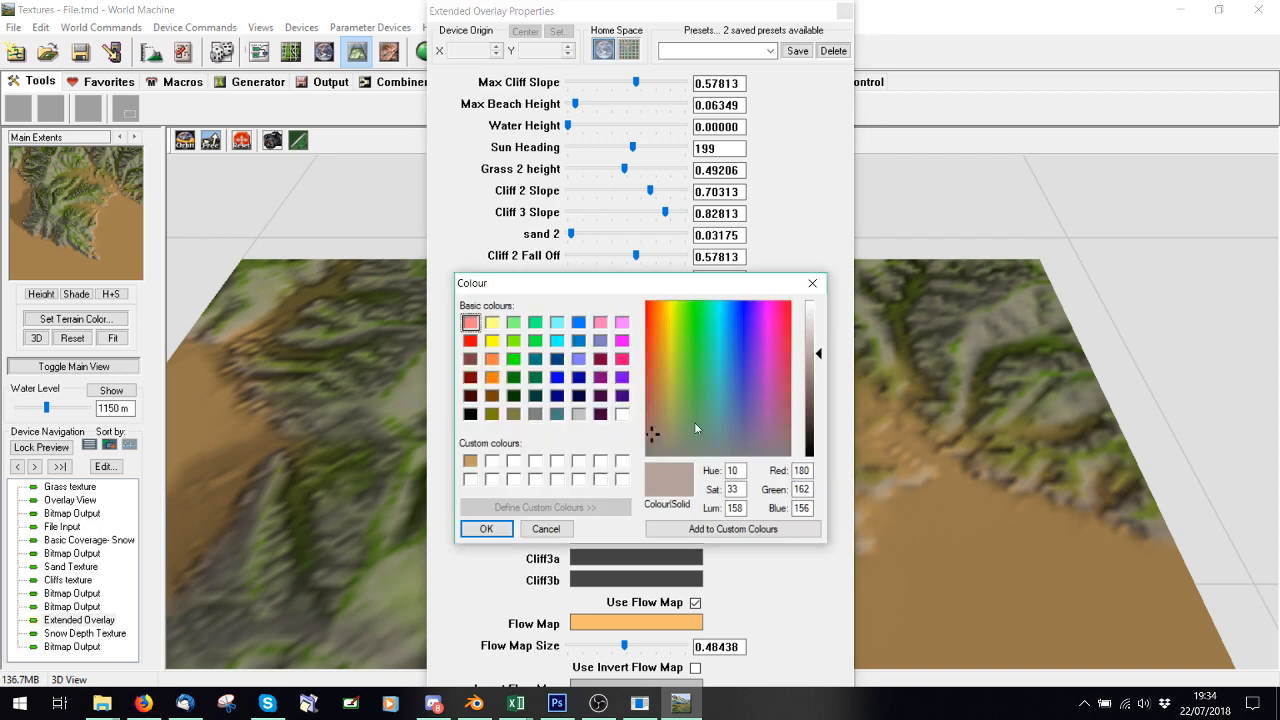
click(546, 528)
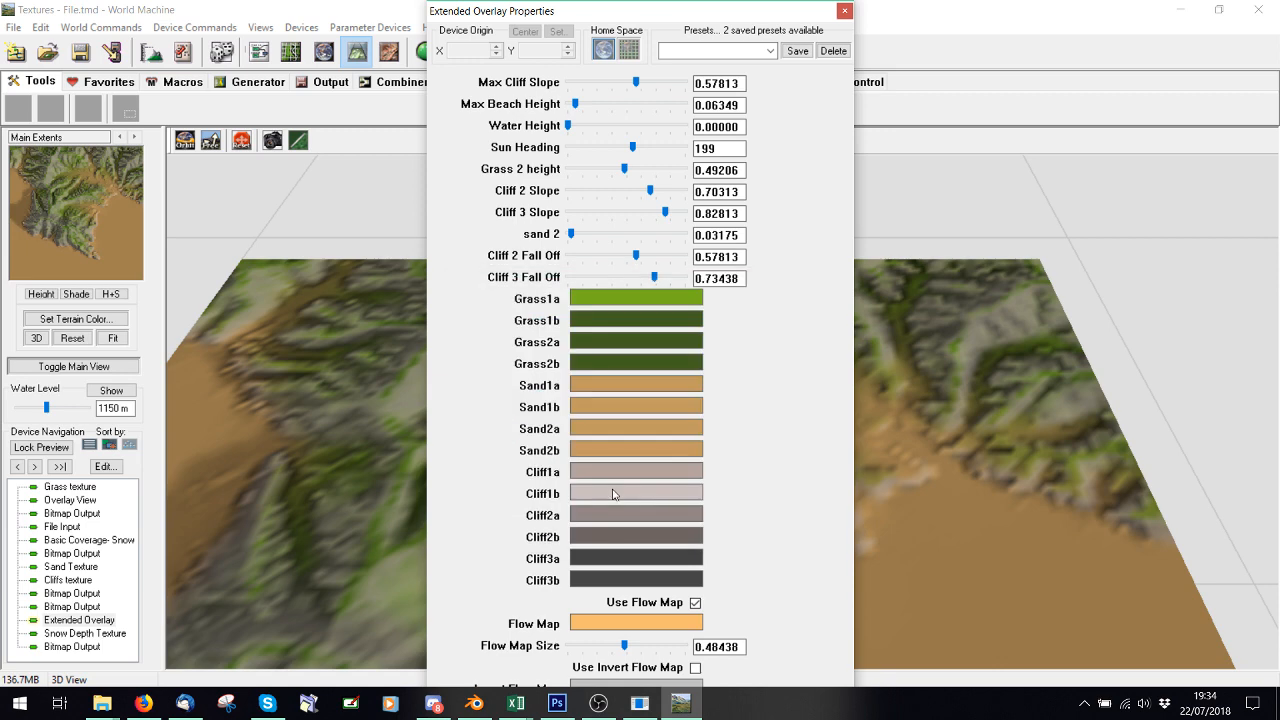
click(614, 495)
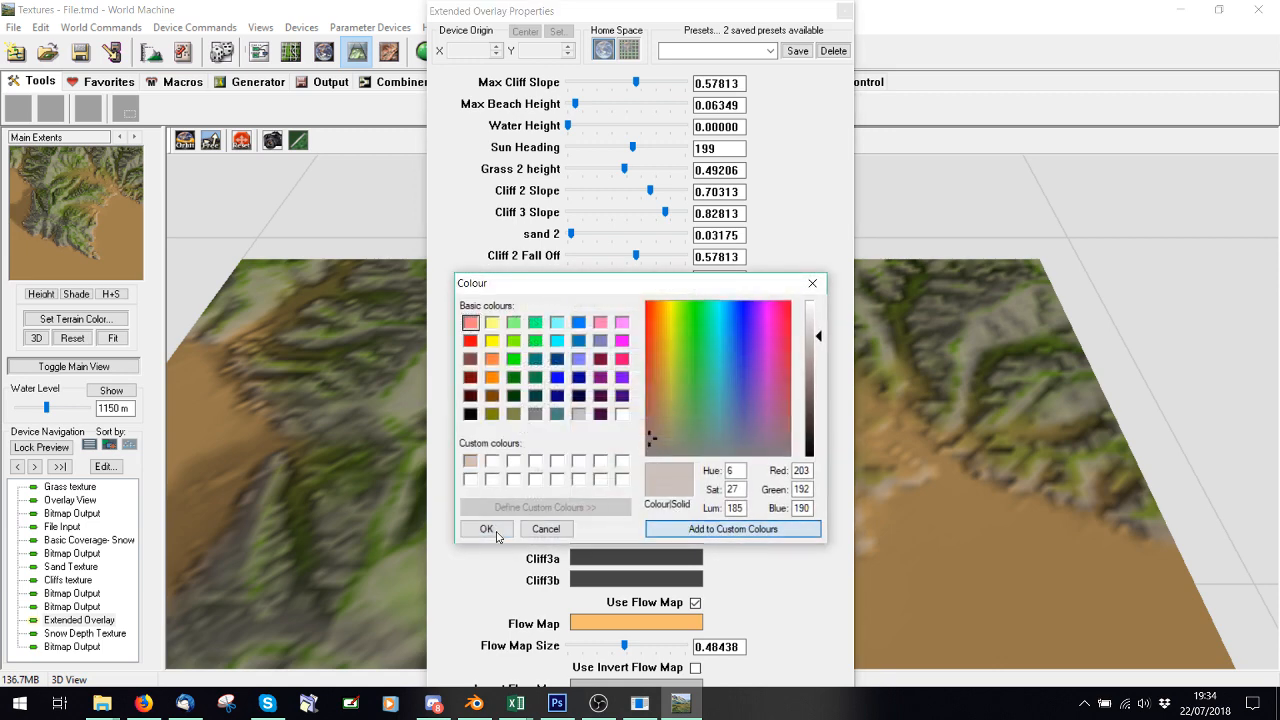
click(486, 528)
click(580, 473)
click(471, 462)
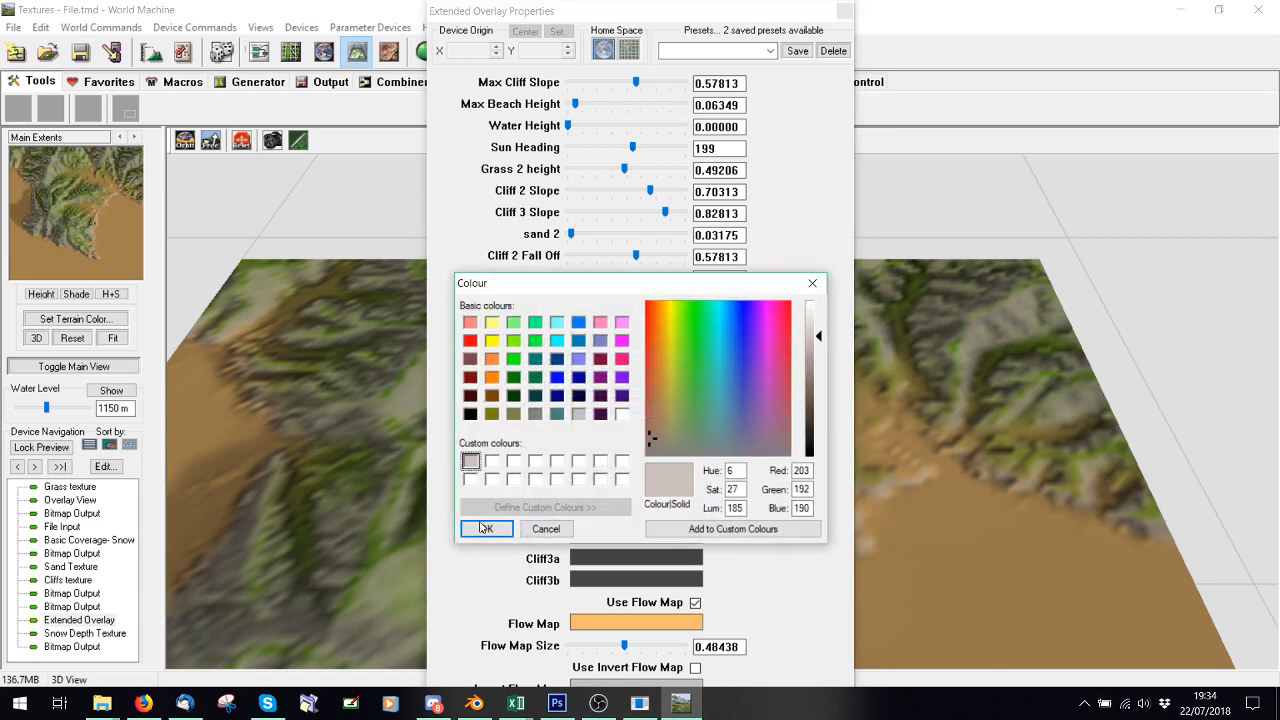
click(488, 523)
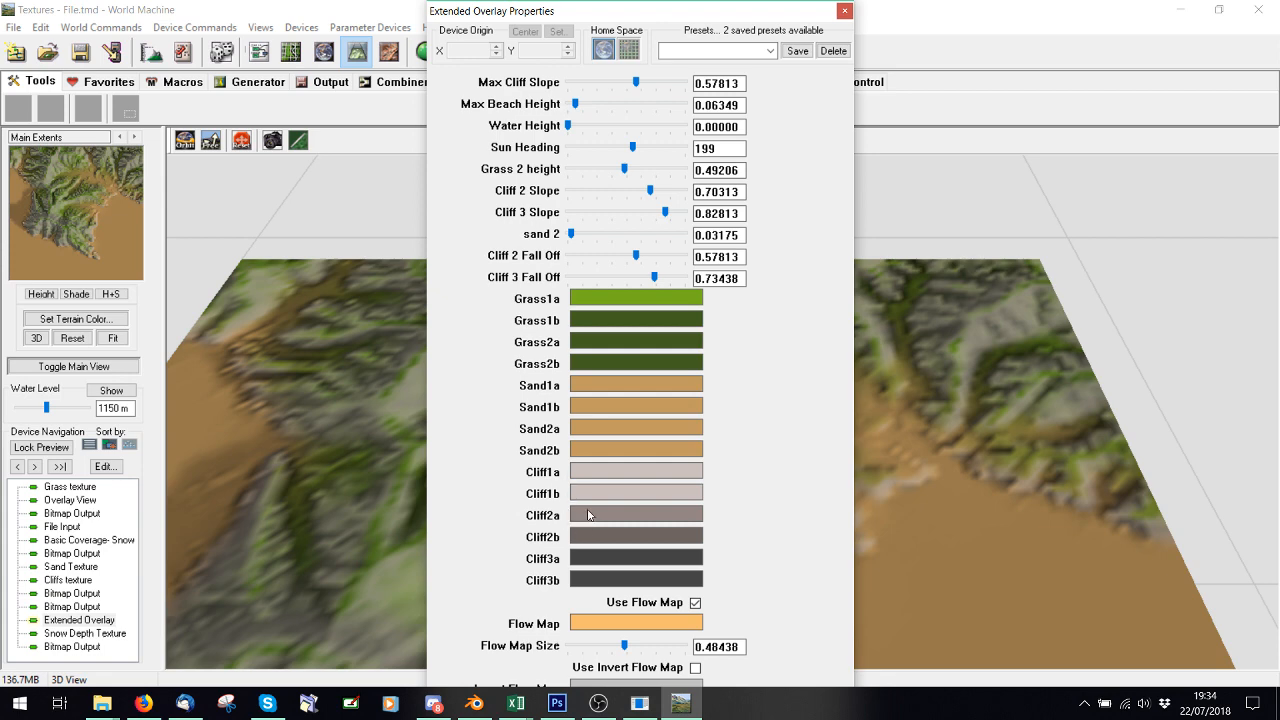
- Store the Cliff2a grey (RGB 147, 133, 130) as a custom colour
click(603, 519)
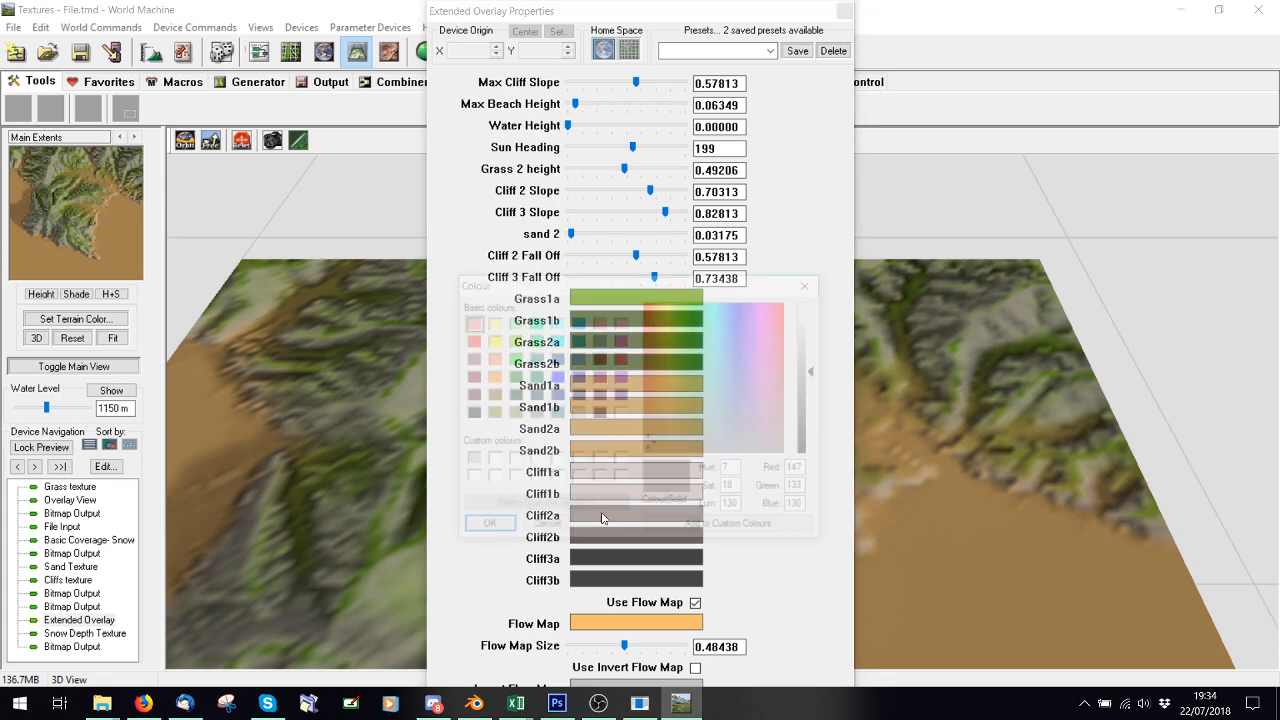
click(526, 529)
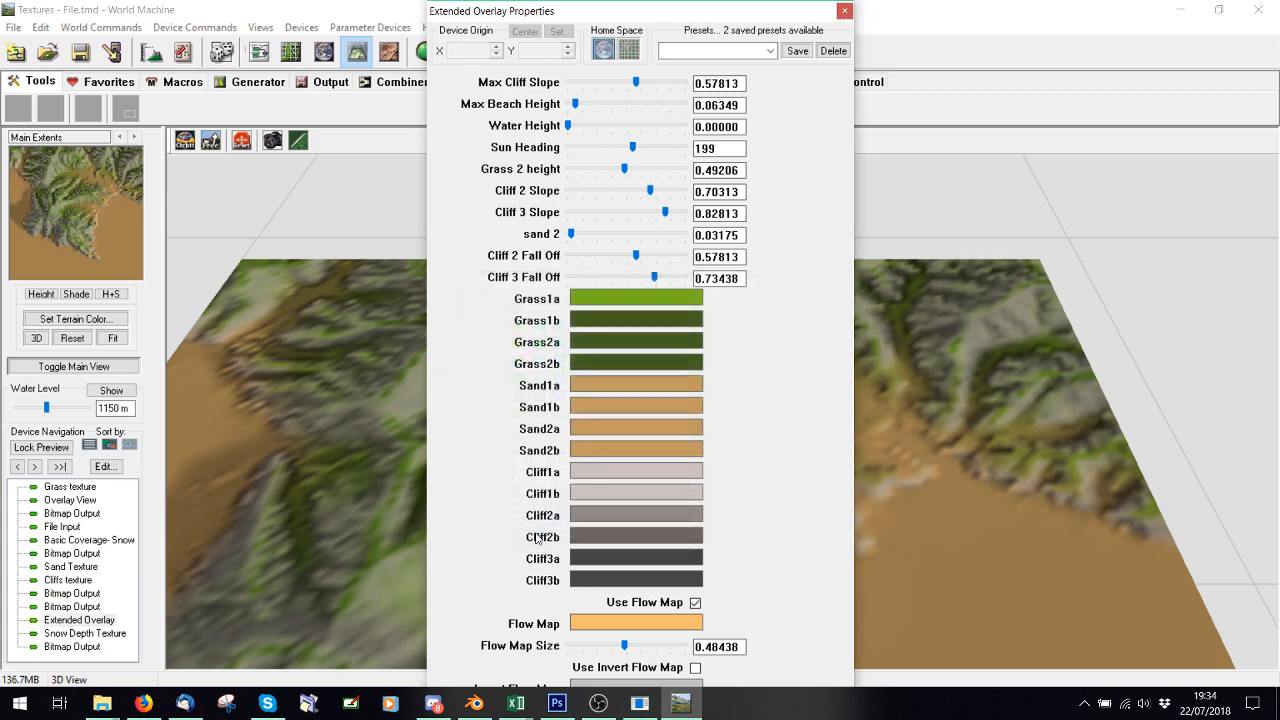
click(588, 521)
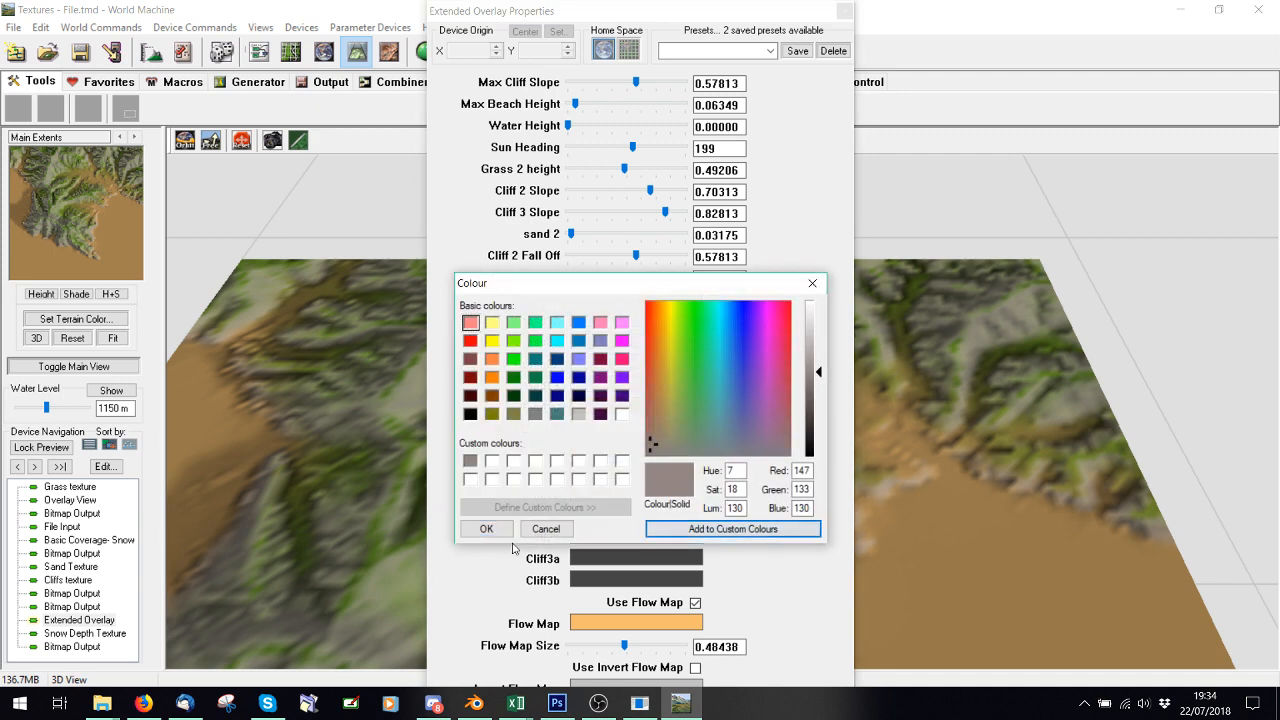
click(486, 529)
click(586, 520)
click(486, 529)
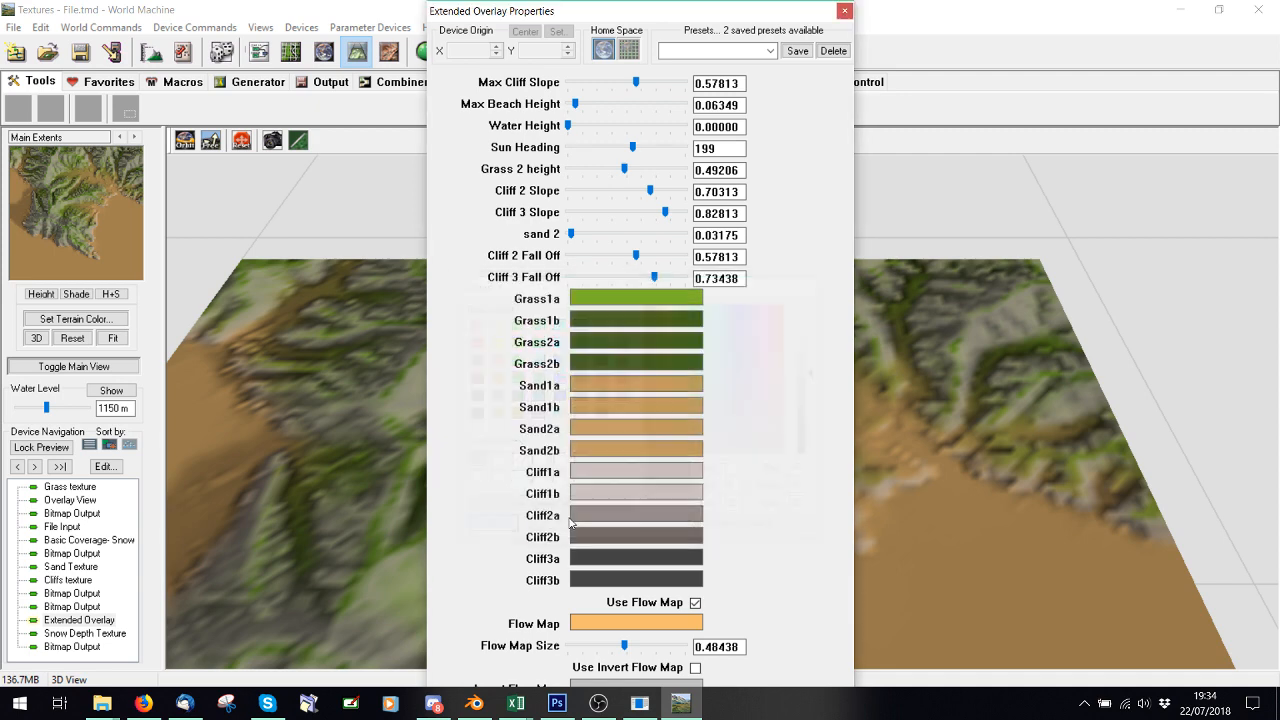
- Apply the stored Cliff2a grey to Cliff2b, Cliff3a and Cliff3b
click(589, 525)
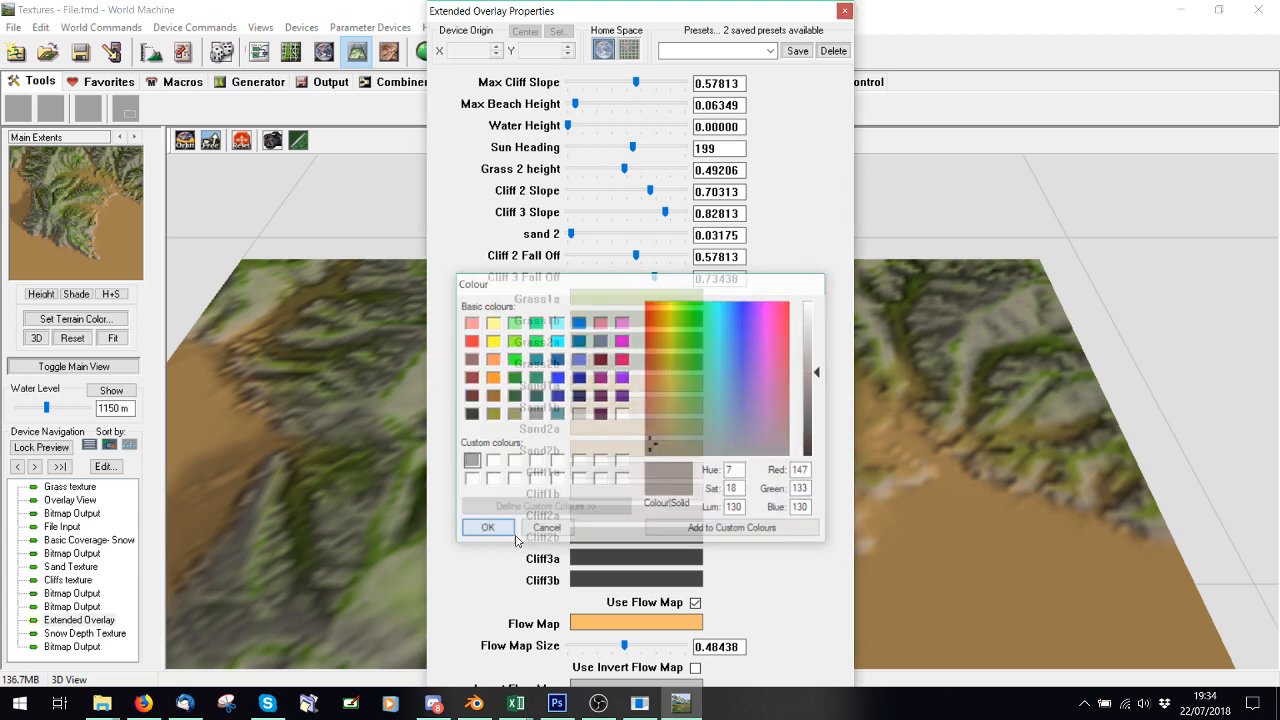
click(486, 529)
click(590, 532)
click(486, 529)
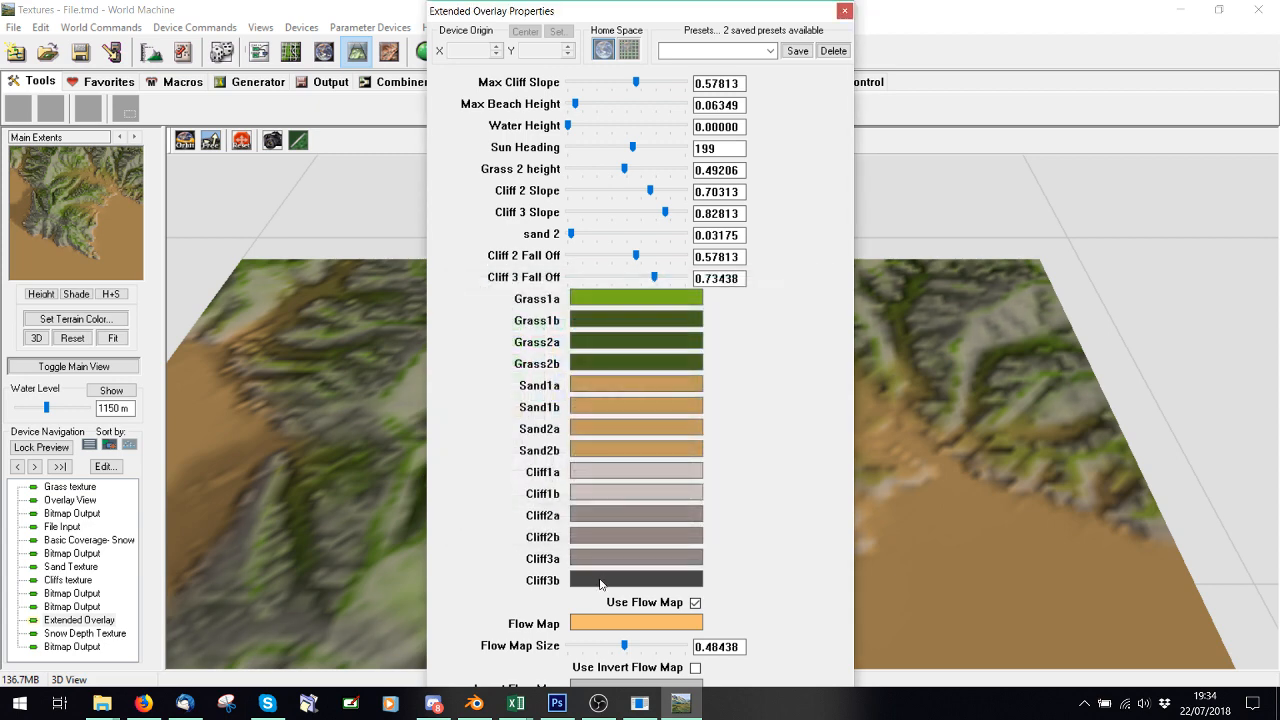
click(595, 580)
click(486, 529)
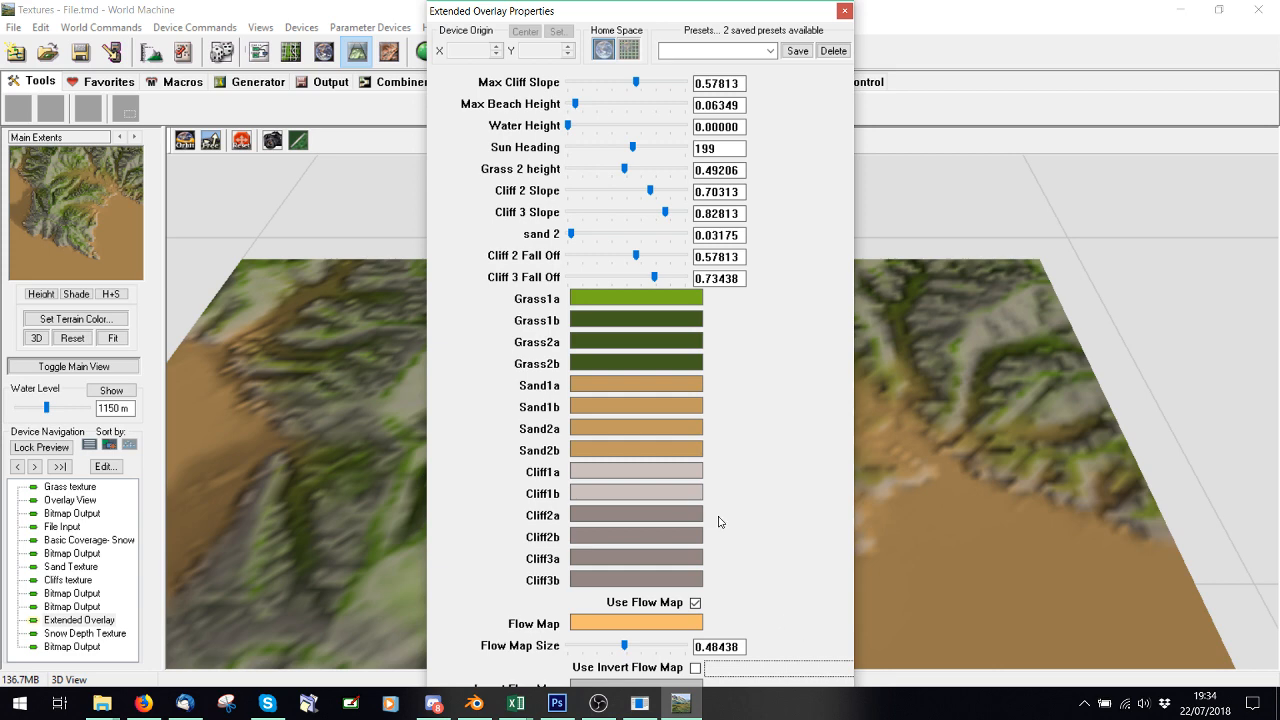
- Turn on automatic hiding of the Windows taskbar in desktop mode in the taskbar settings
right_click(795, 706)
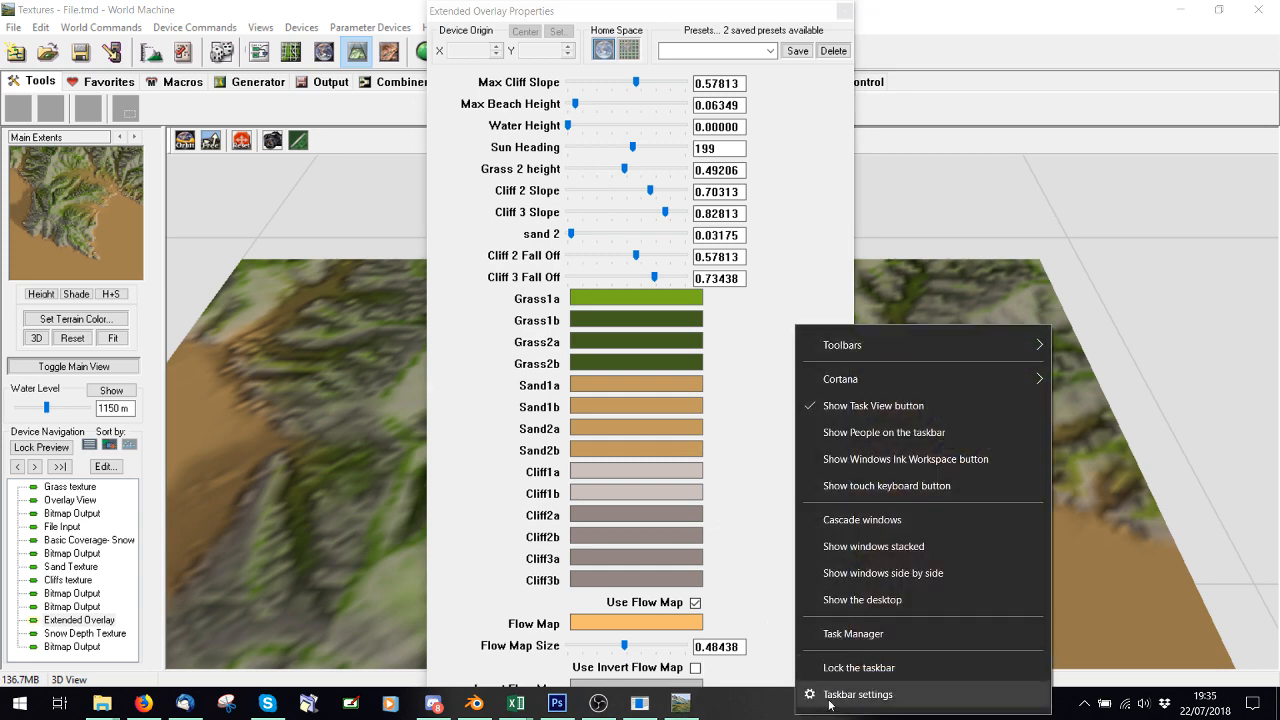
click(850, 693)
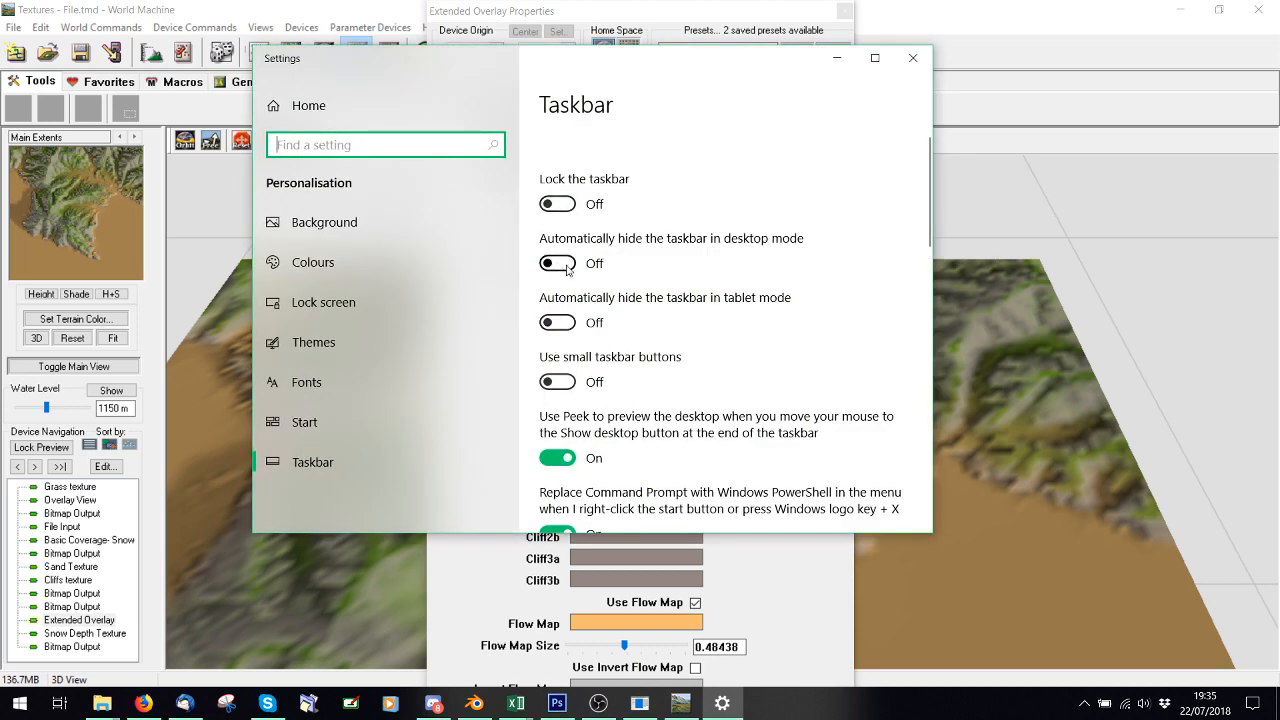
click(556, 264)
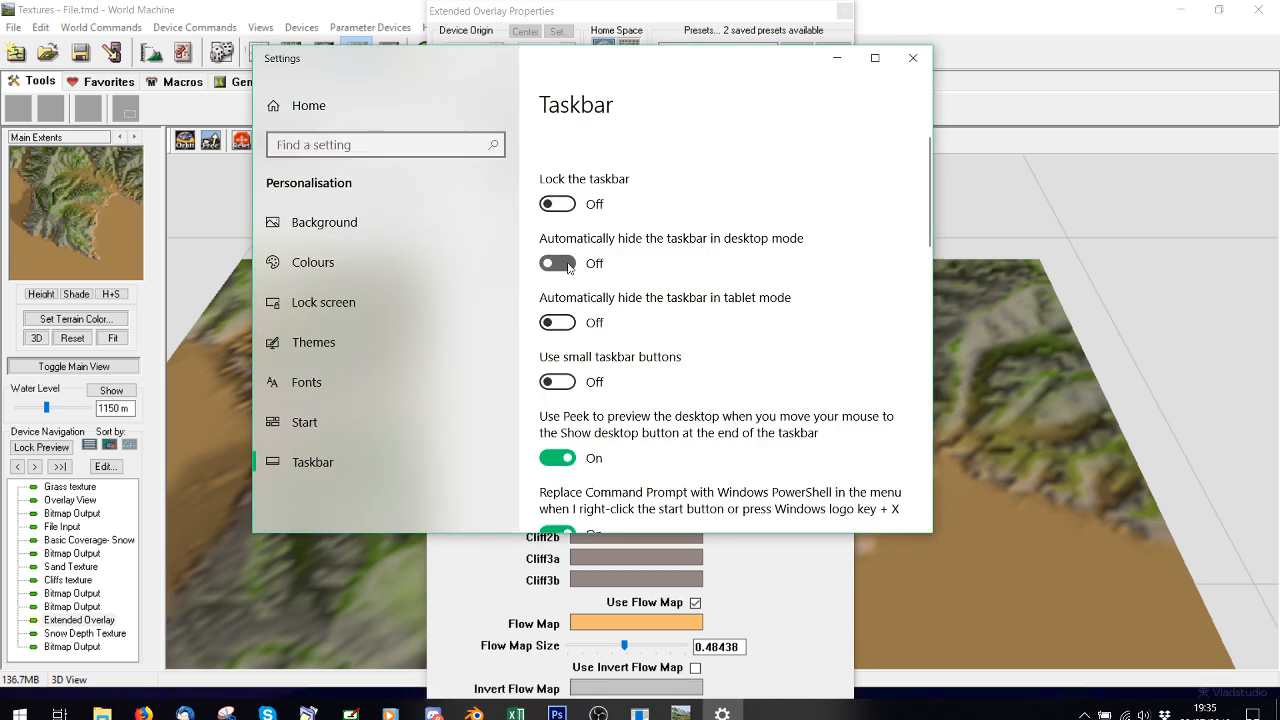
- Leave the taskbar settings and accept the colour changes in the Extended Overlay properties
click(747, 706)
click(747, 709)
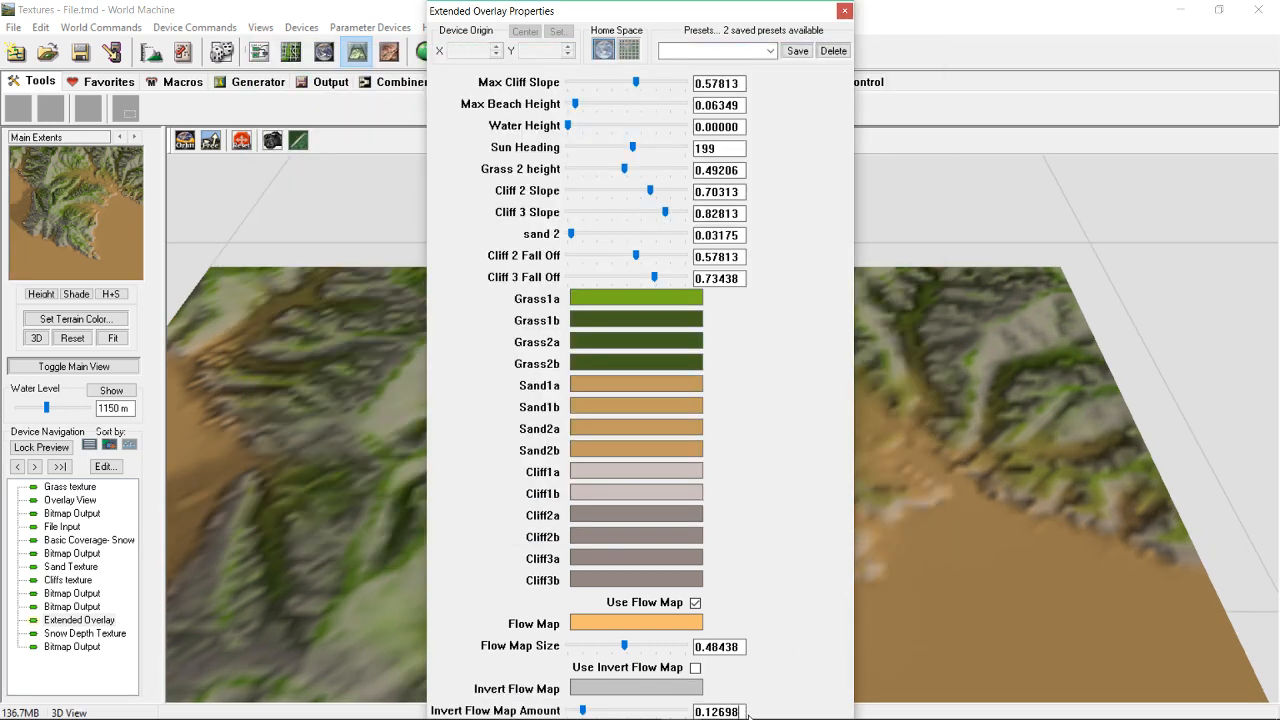
key(Return)
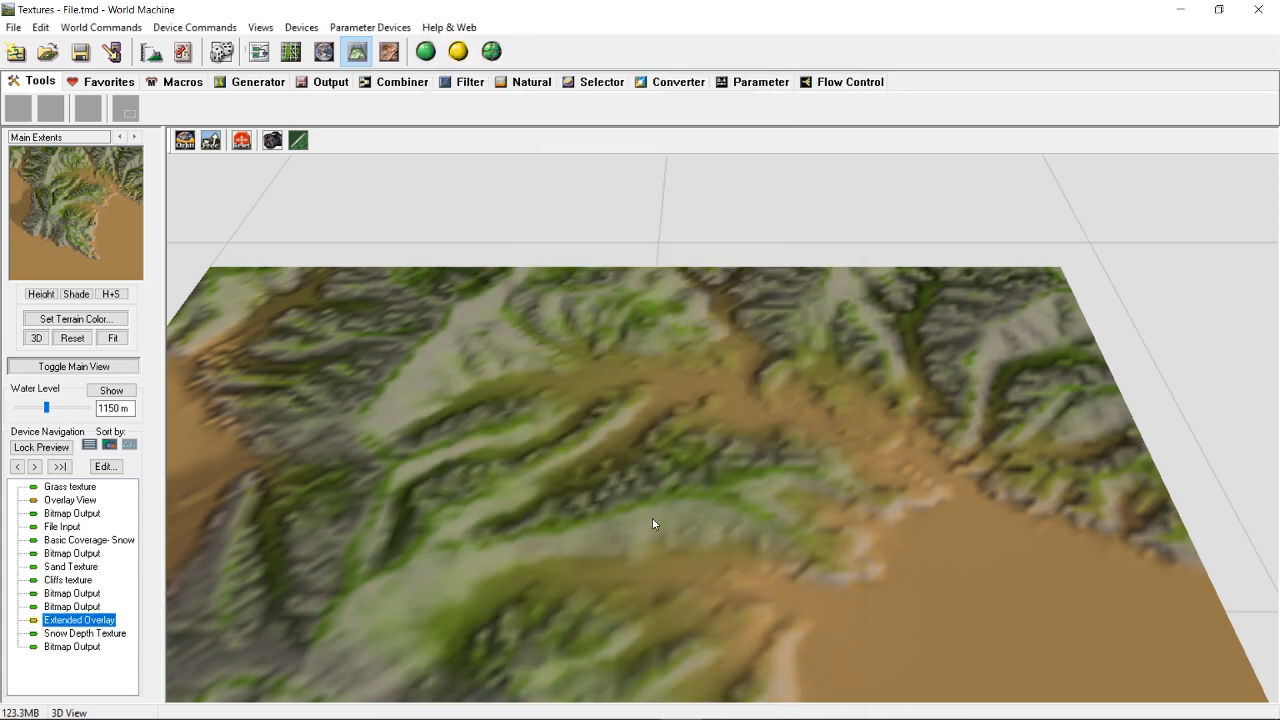
- Show the Overlay View in 3D and build the terrain at full resolution with the new colours
click(70, 500)
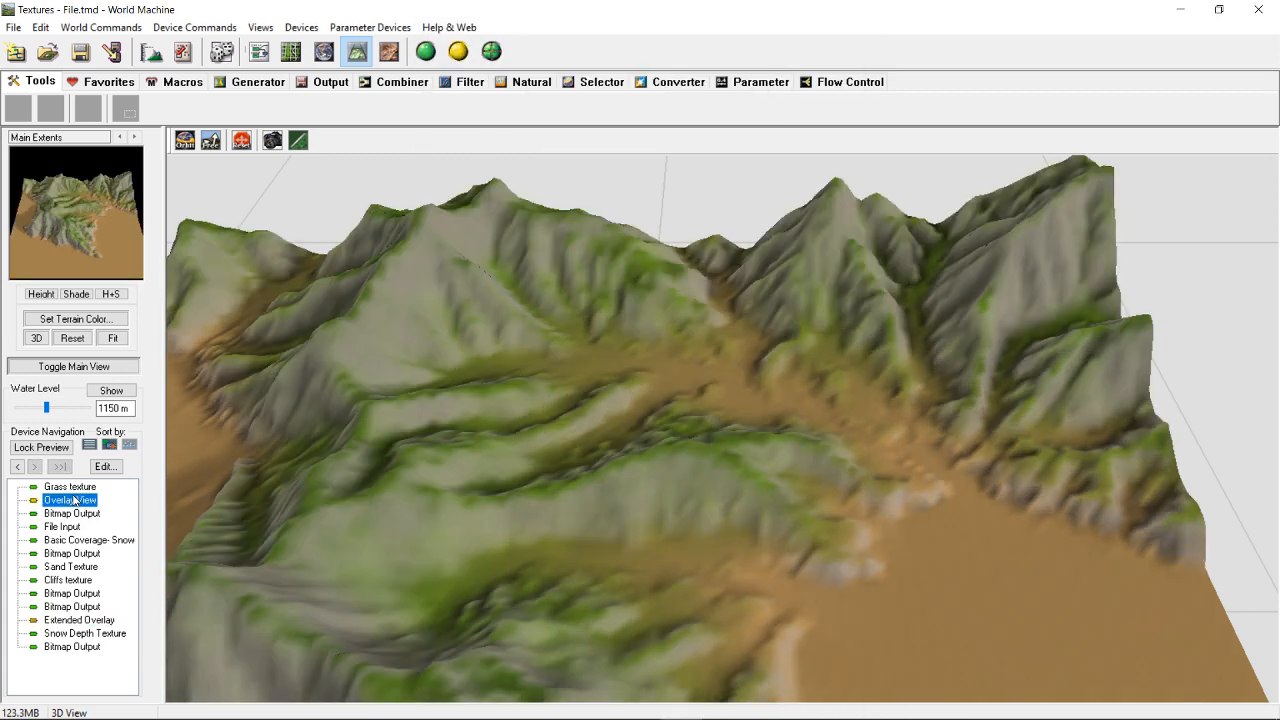
drag(628, 404, 707, 409)
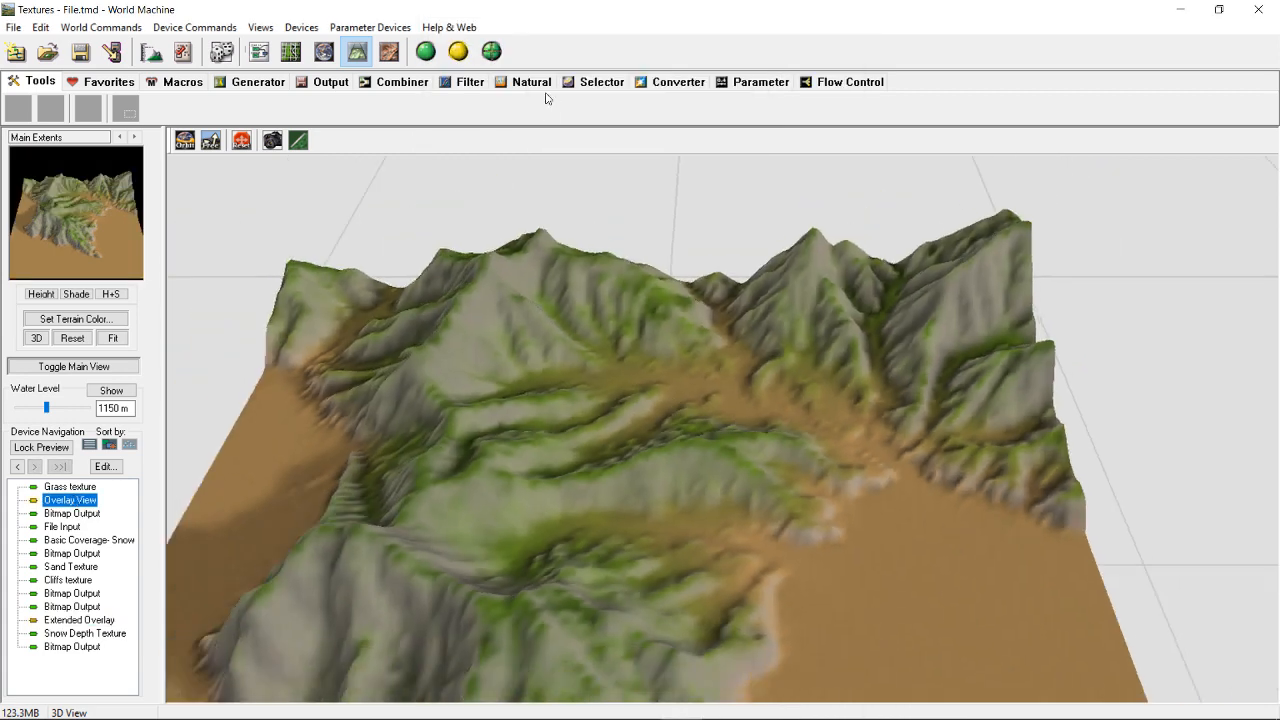
click(426, 51)
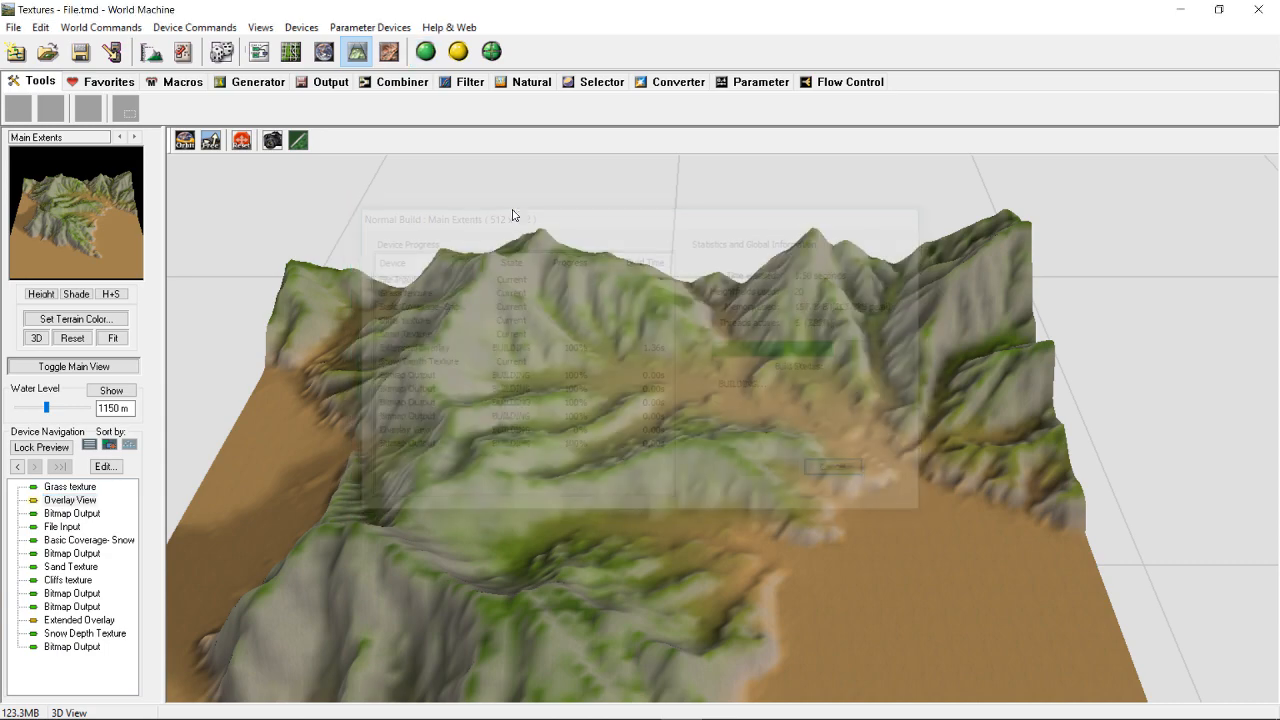
click(763, 388)
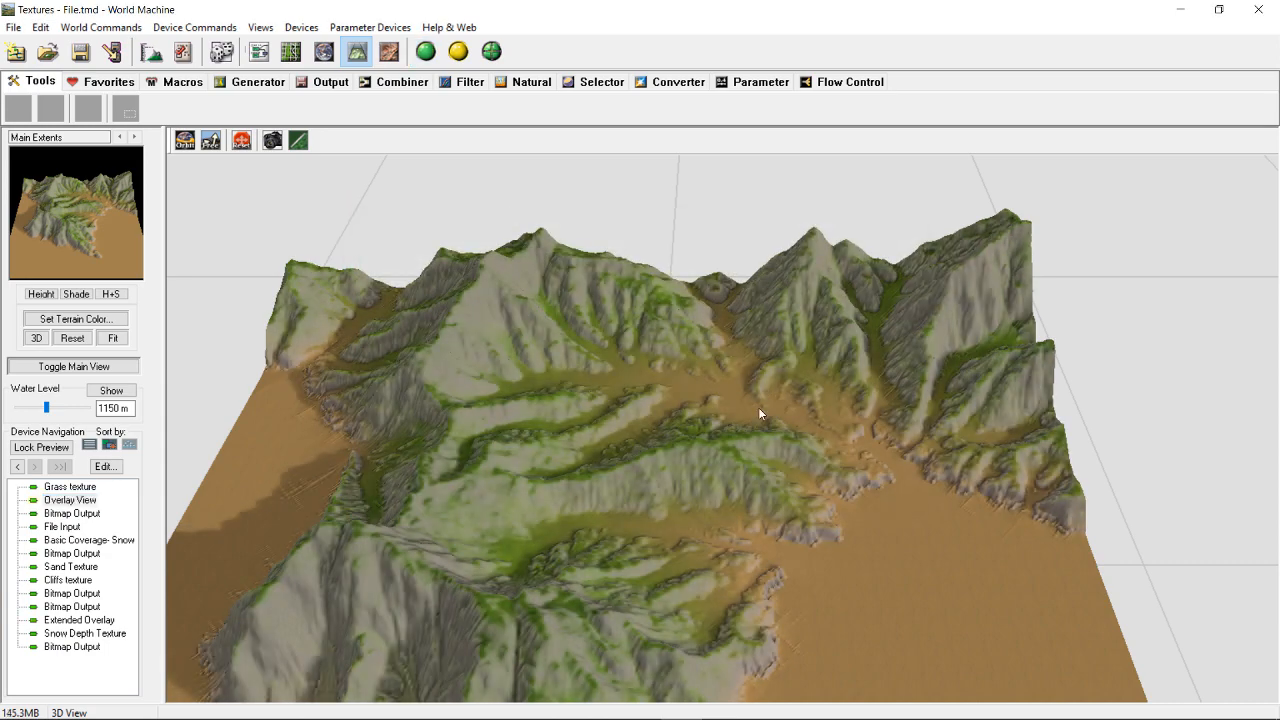
scroll(776, 453, up, 2)
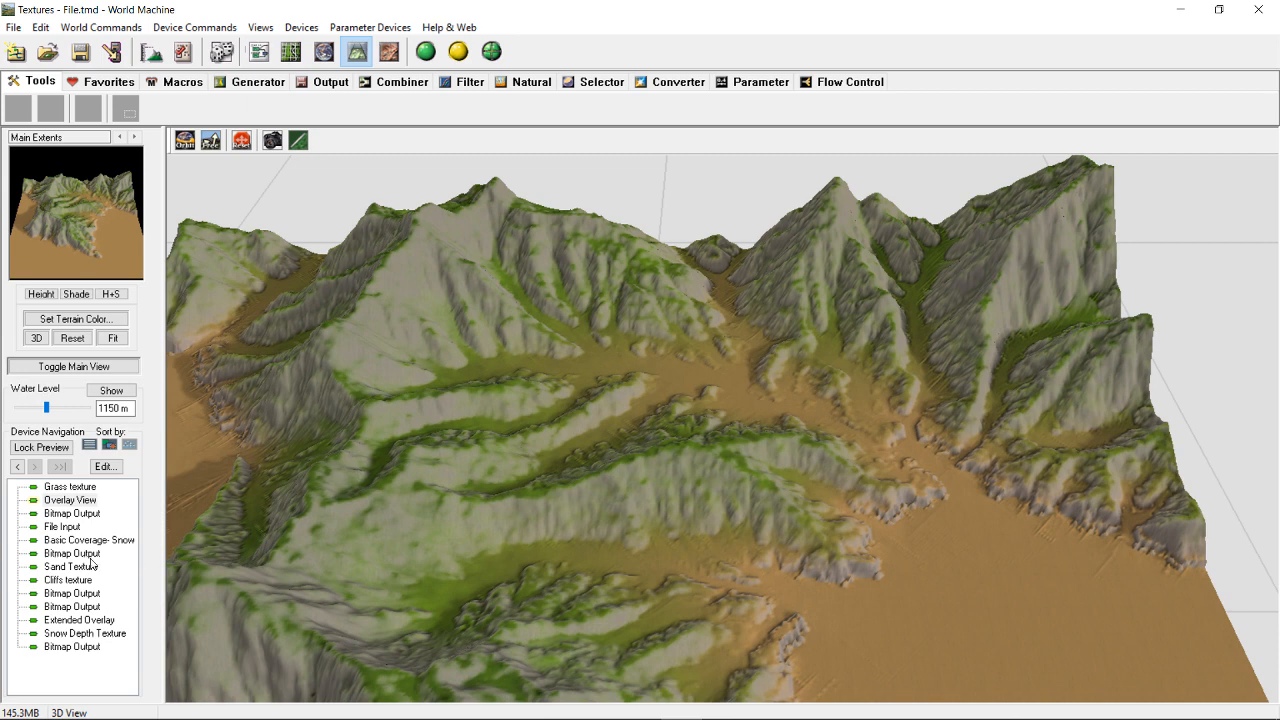
- Set the Extended Overlay's Max Cliff Slope to 0.62500
double_click(73, 622)
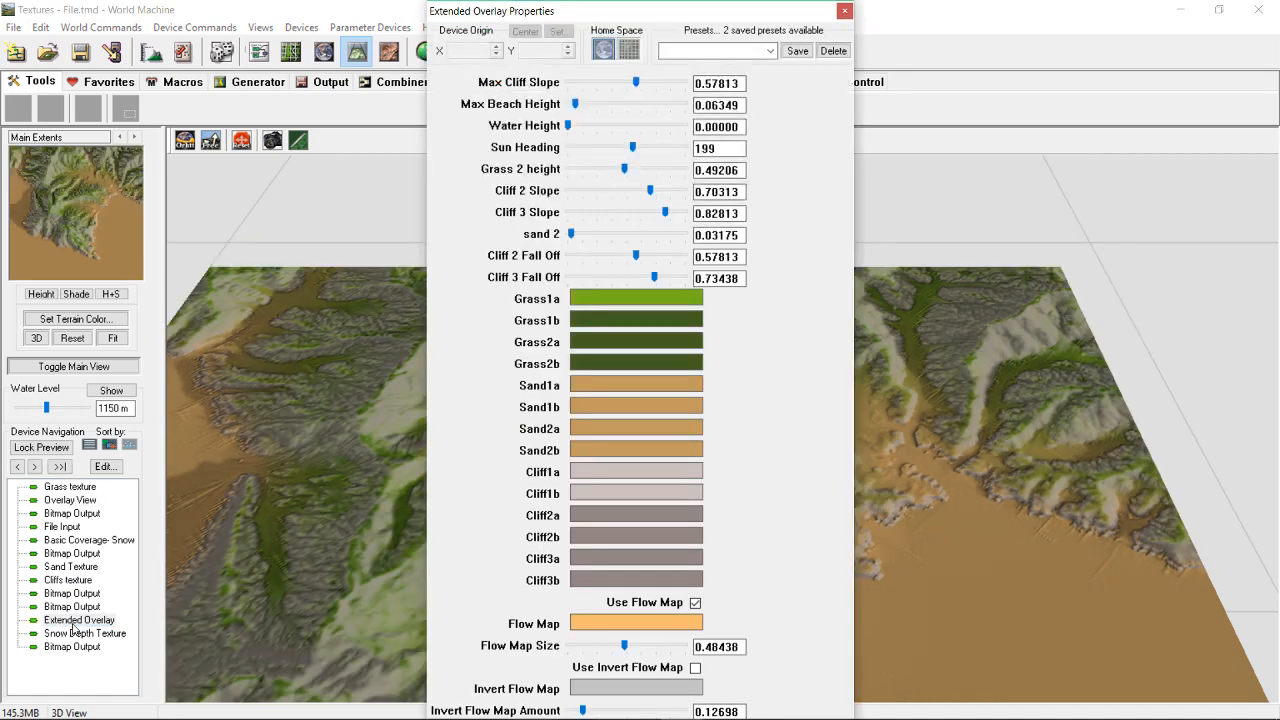
drag(485, 21, 829, 97)
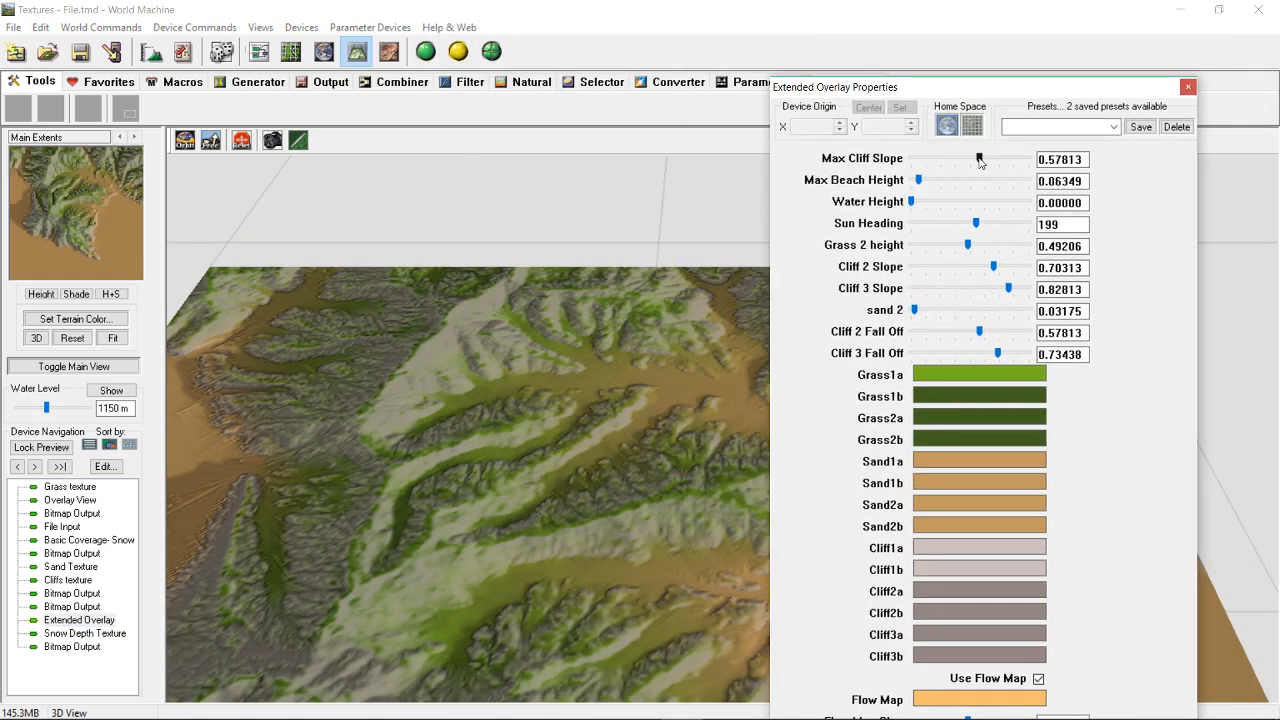
drag(980, 161, 911, 161)
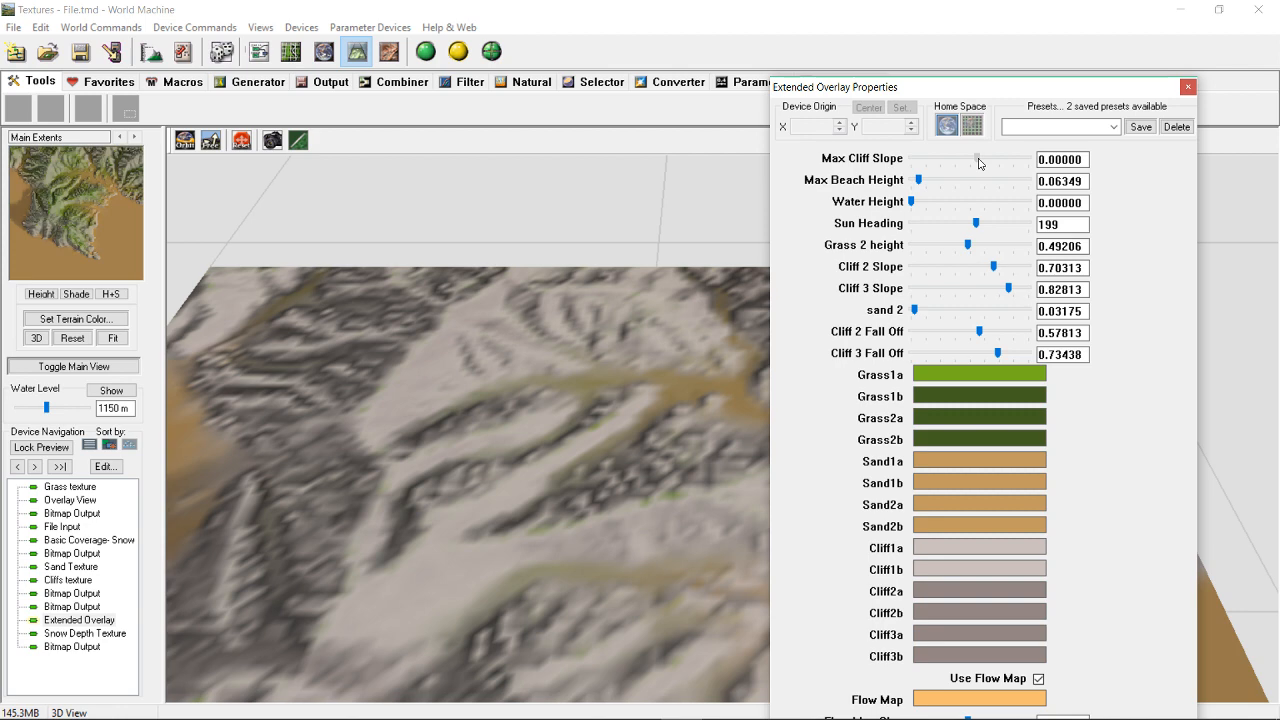
click(985, 162)
click(986, 161)
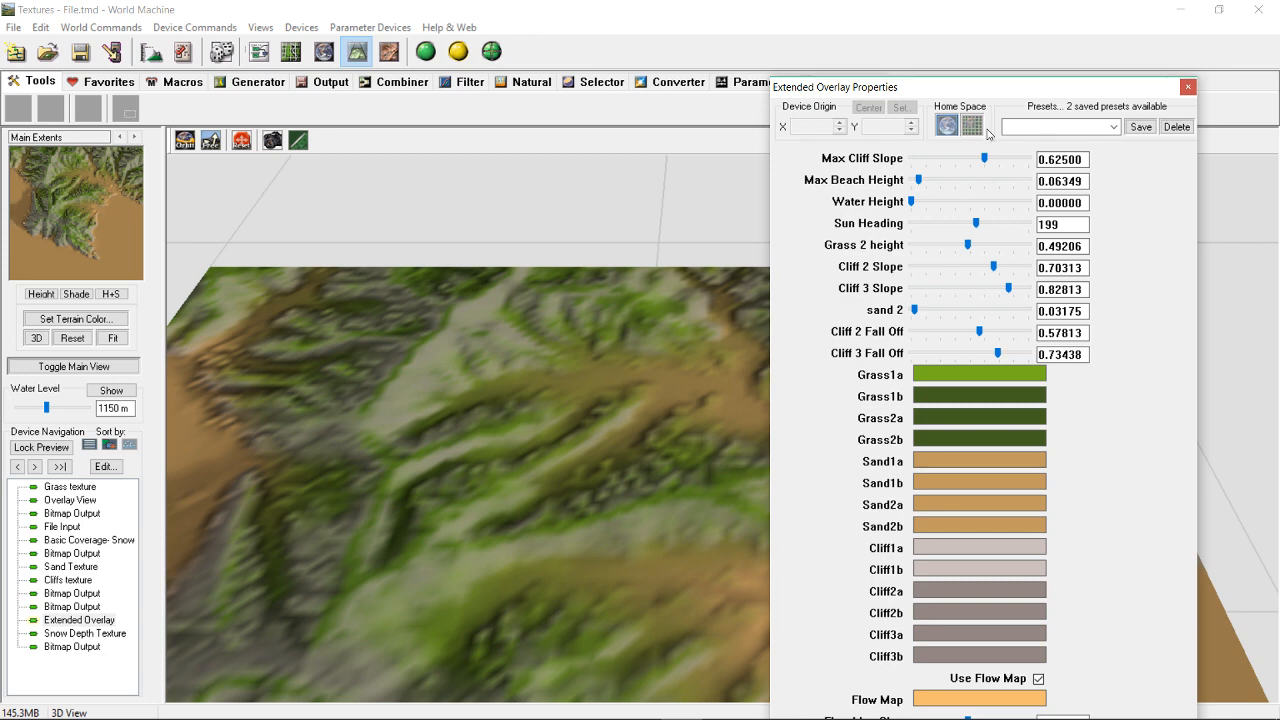
- Set the Extended Overlay's Max Beach Height to 0.06250 and Sun Heading to 243, and accept the properties
drag(920, 181, 919, 182)
drag(976, 223, 968, 222)
click(972, 224)
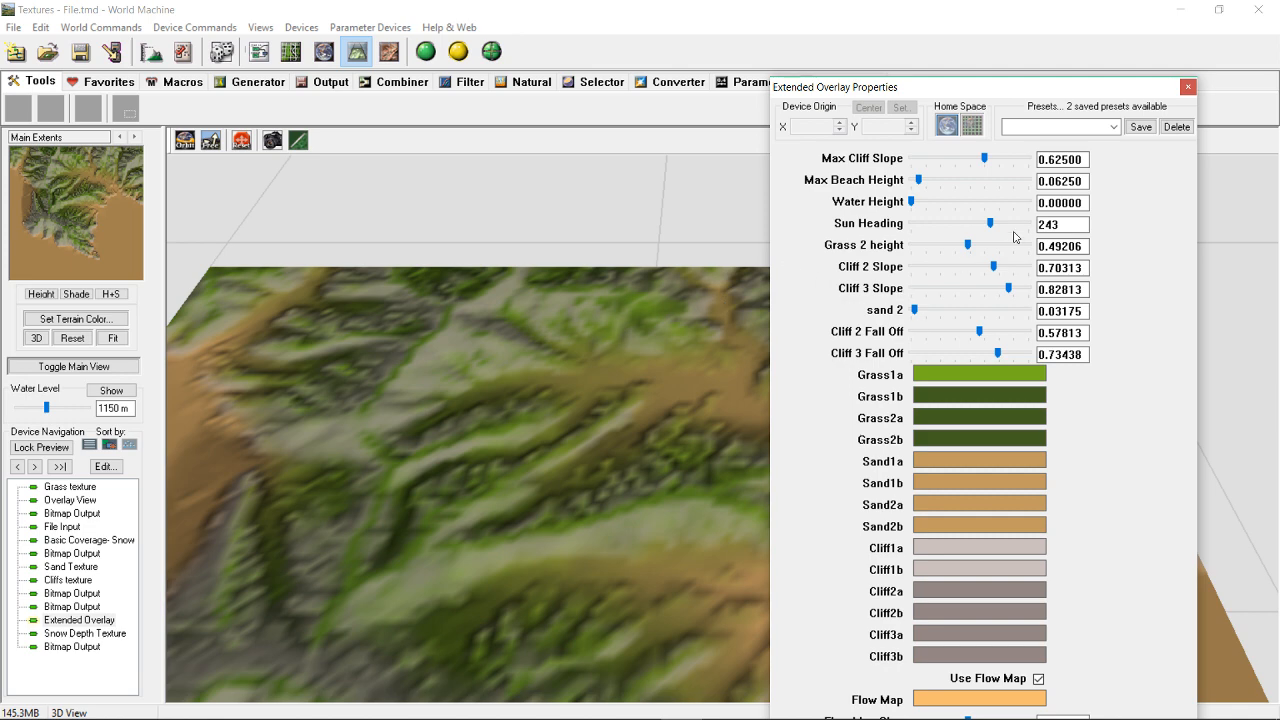
drag(988, 89, 850, 13)
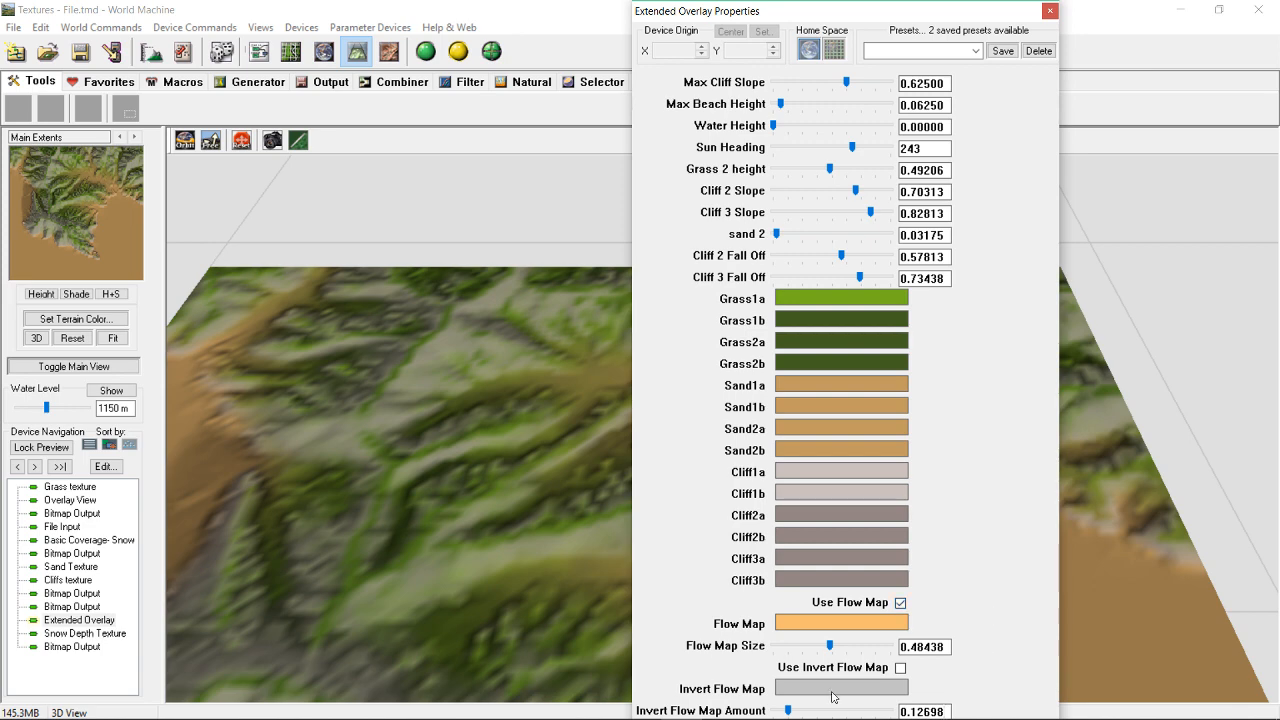
key(Return)
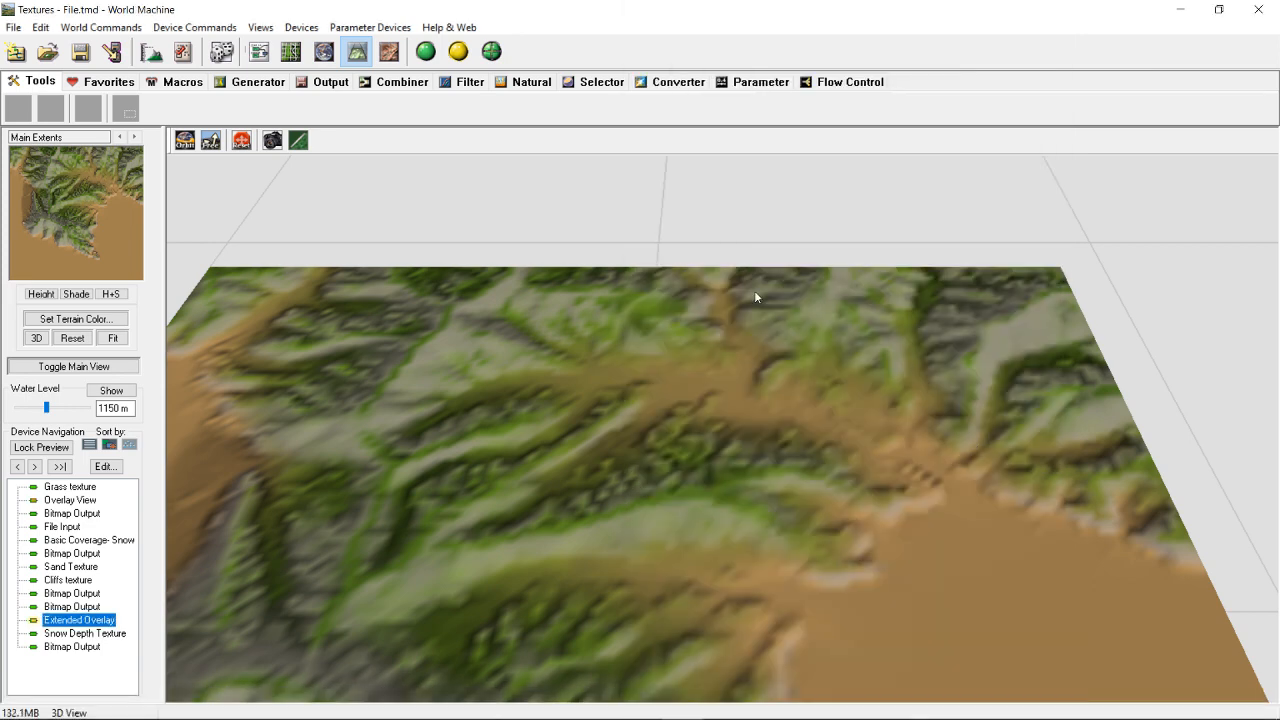
- Display the Overlay View and rebuild the terrain with the adjusted cliff slope and sun heading
click(46, 503)
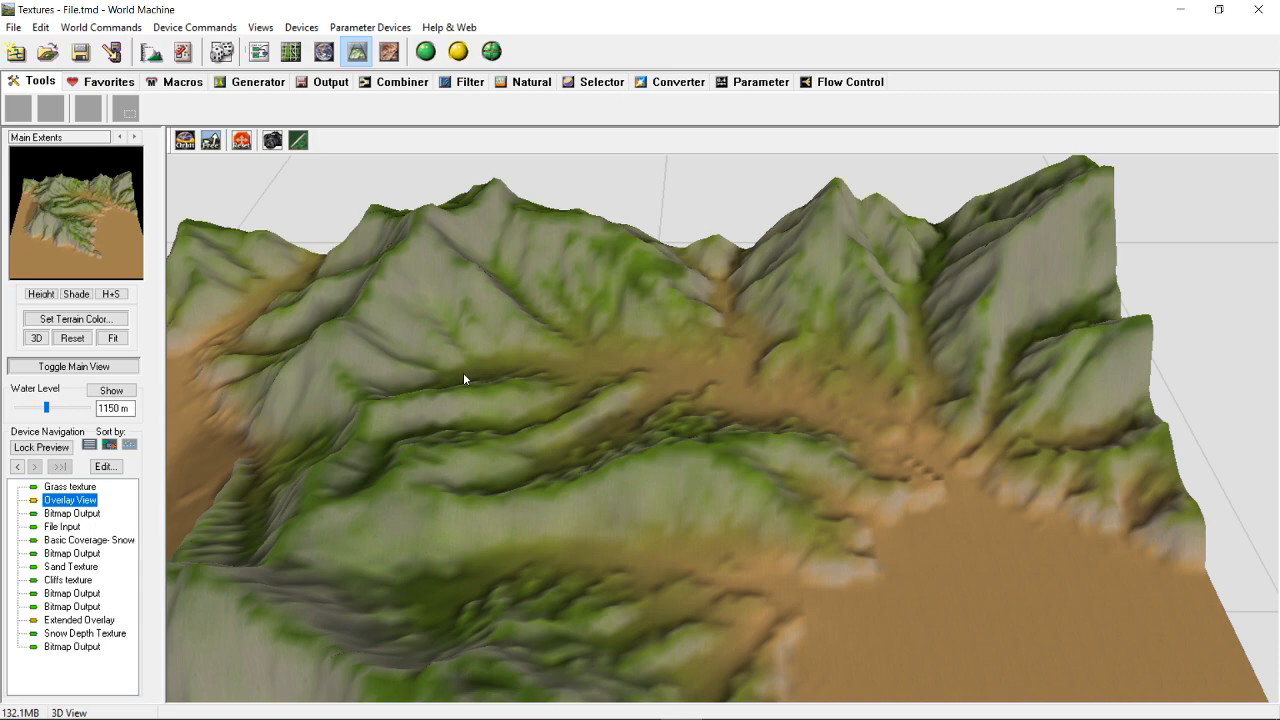
click(426, 51)
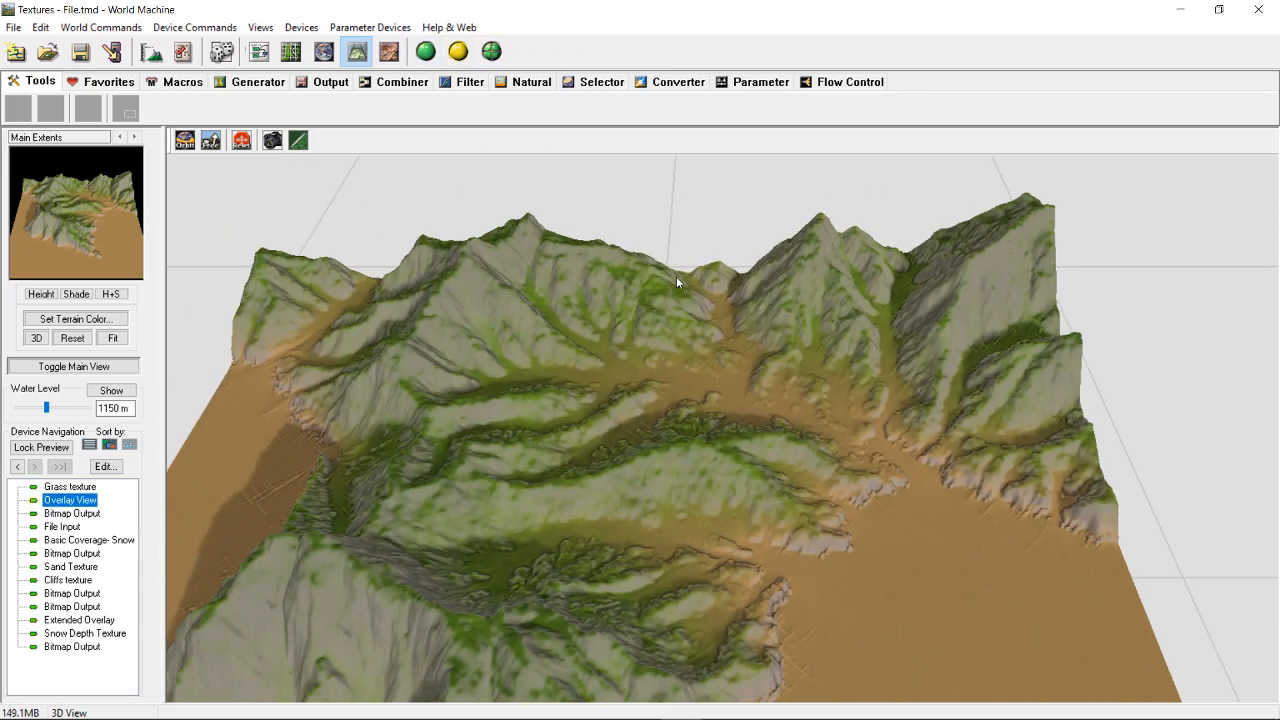
click(711, 372)
scroll(737, 370, up, 2)
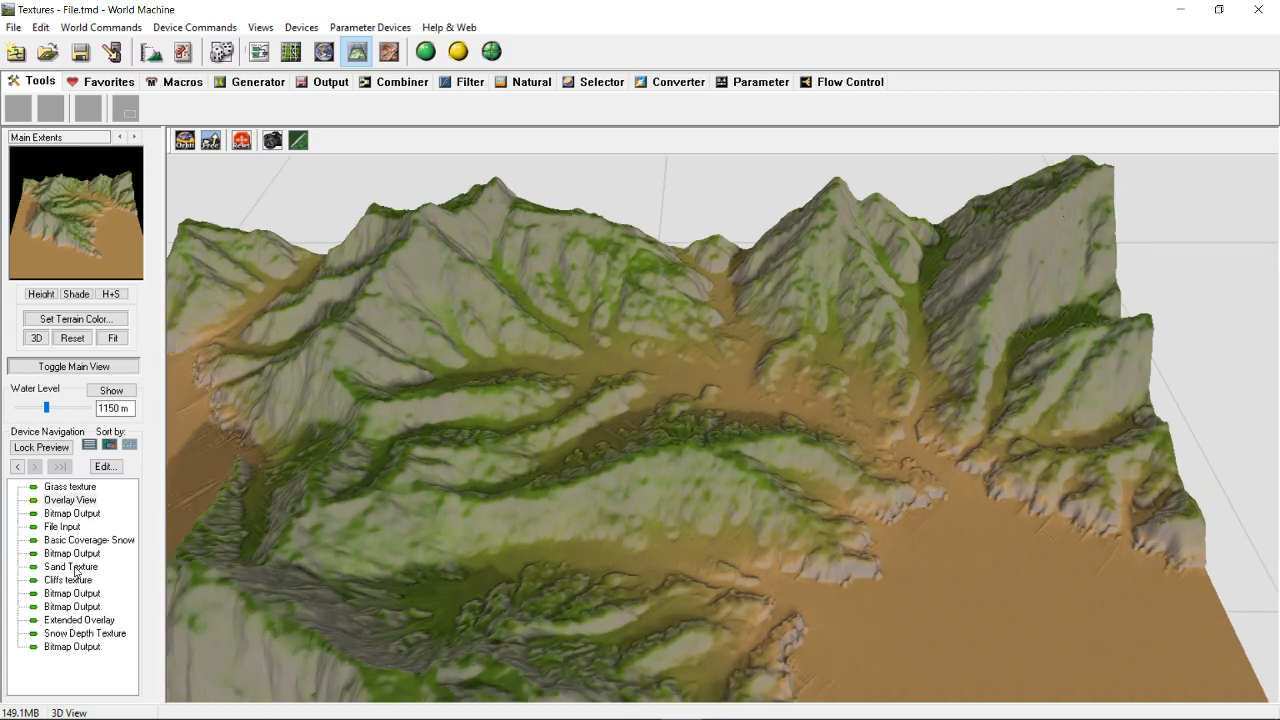
- Set the Extended Overlay's Max Beach Height to 0.00000, Grass 2 height to 0.21875 and Cliff 2 Slope to 0.76563, and accept
double_click(72, 620)
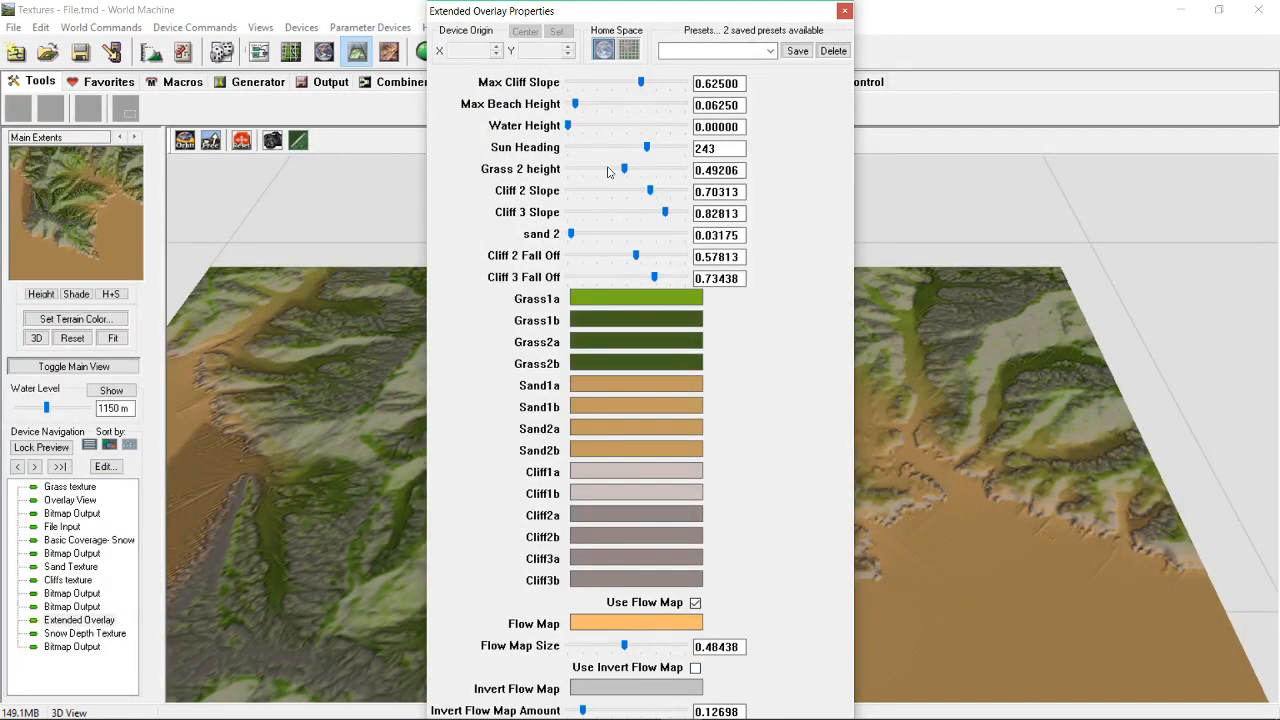
mouse_move(575, 105)
mouse_down()
mouse_move(588, 105)
mouse_move(552, 110)
mouse_up()
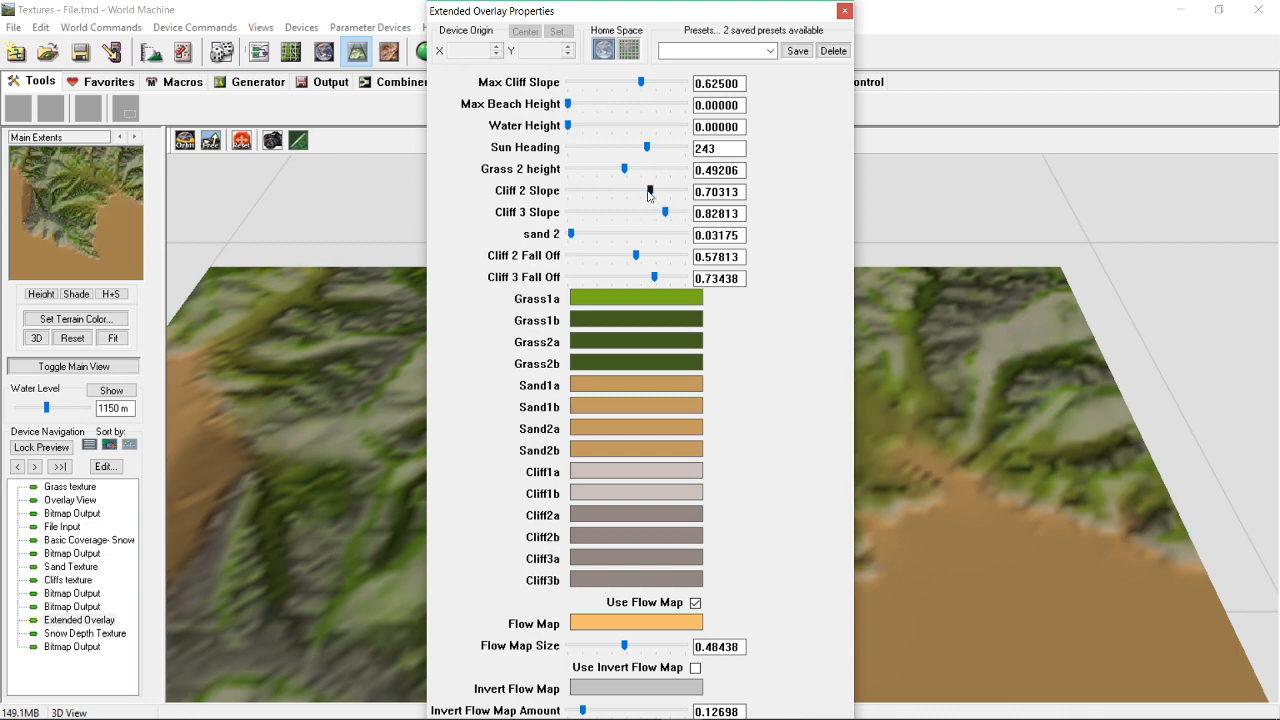
drag(649, 190, 595, 172)
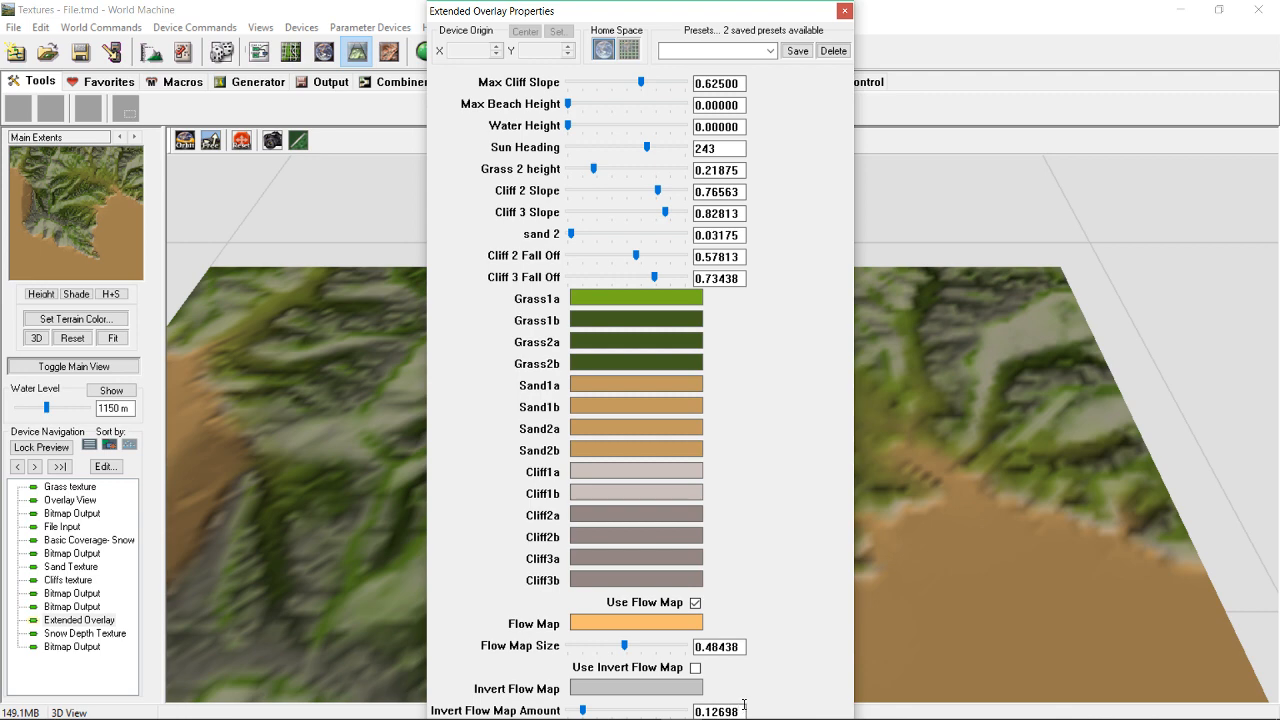
key(Return)
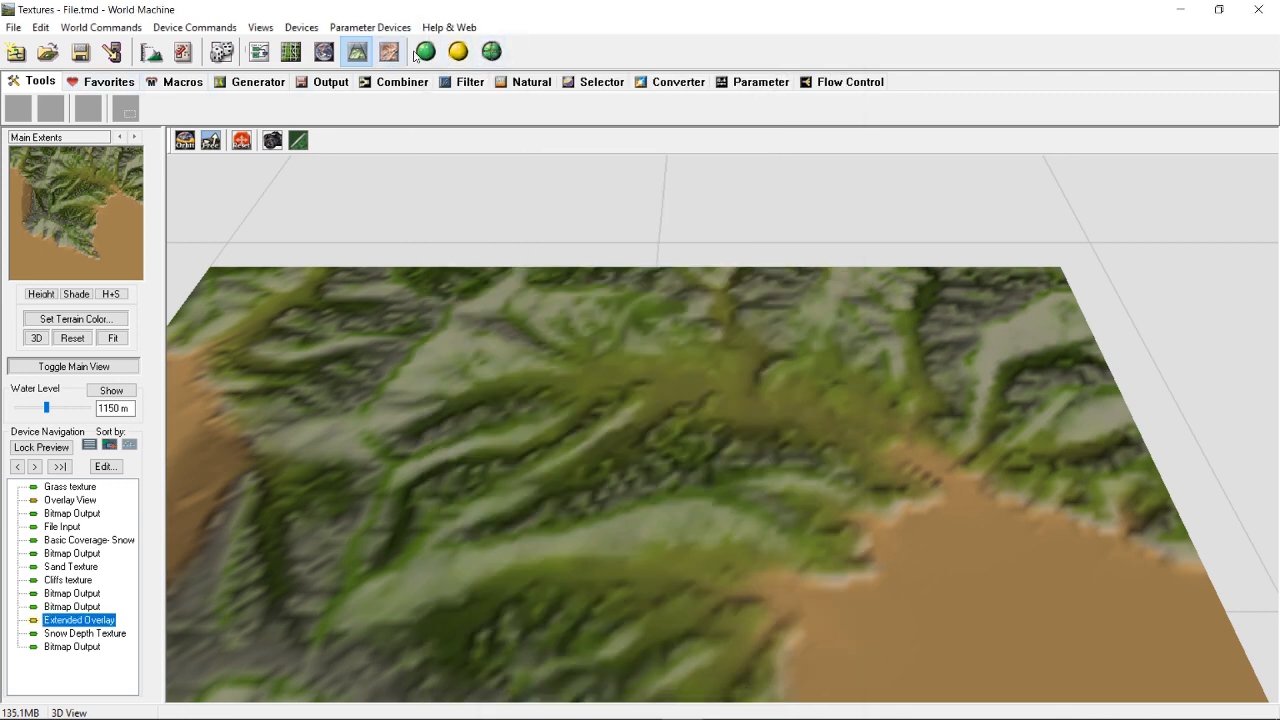
- Rebuild the terrain with the new beach, grass and cliff values and inspect the Overlay View in 3D
click(425, 51)
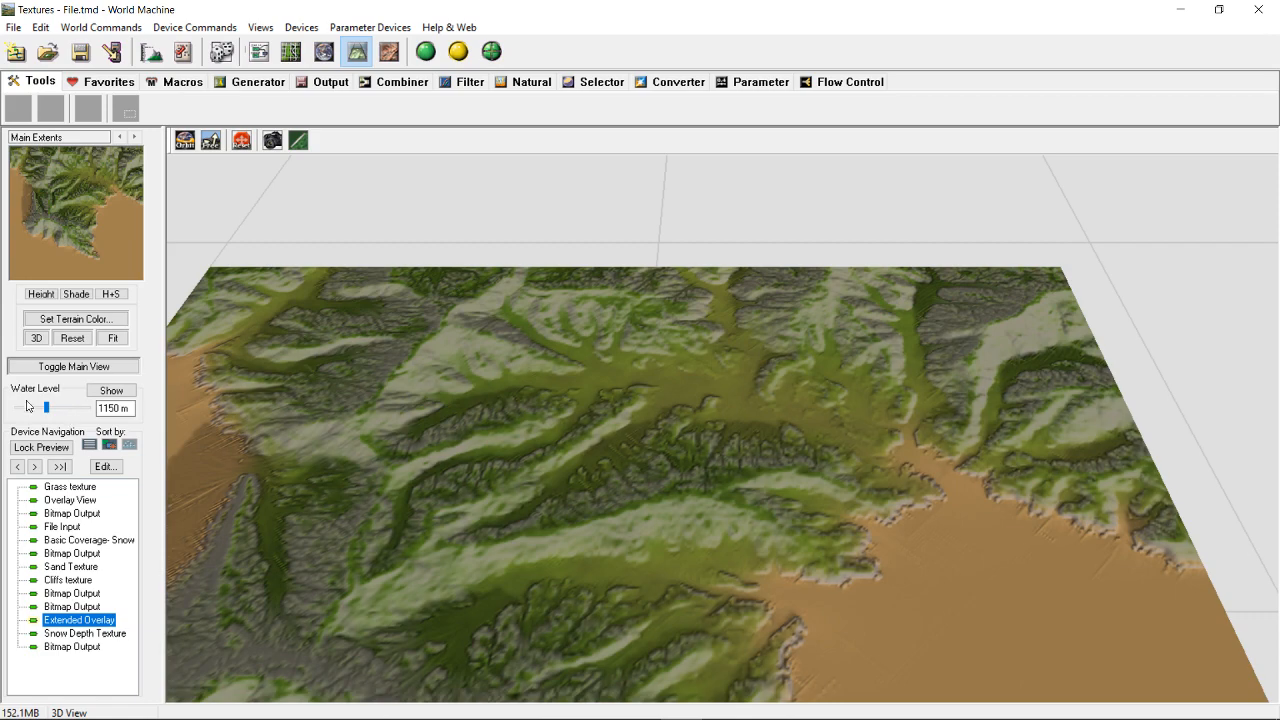
click(68, 501)
drag(662, 316, 865, 416)
click(868, 430)
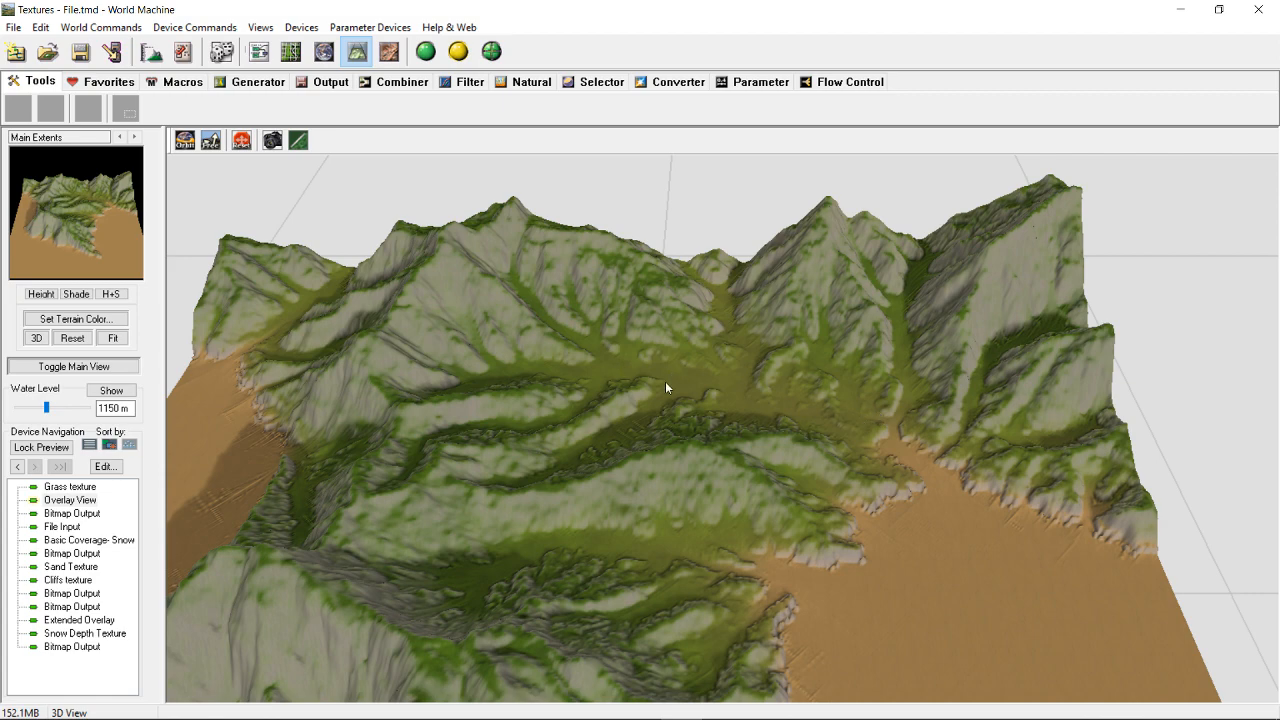
scroll(700, 413, down, 2)
scroll(754, 505, up, 3)
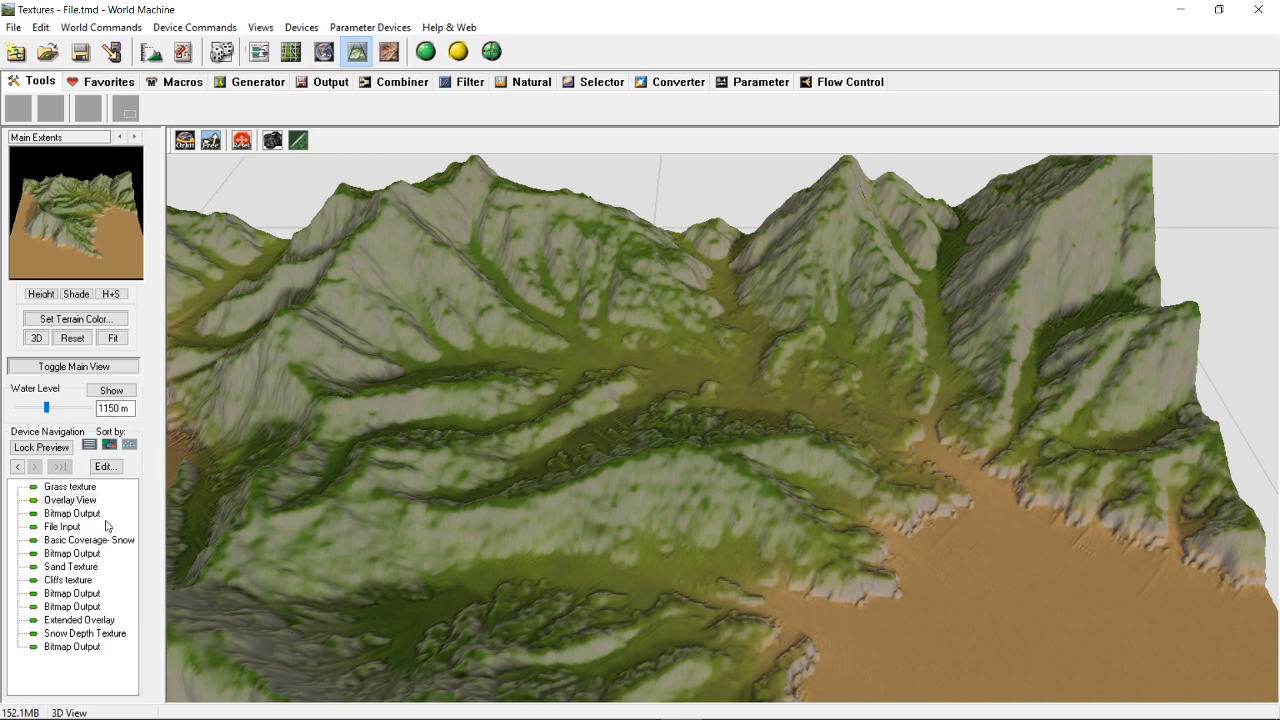
- Check the project's render extents and build resolution, and bring up the device network in the workview
click(152, 53)
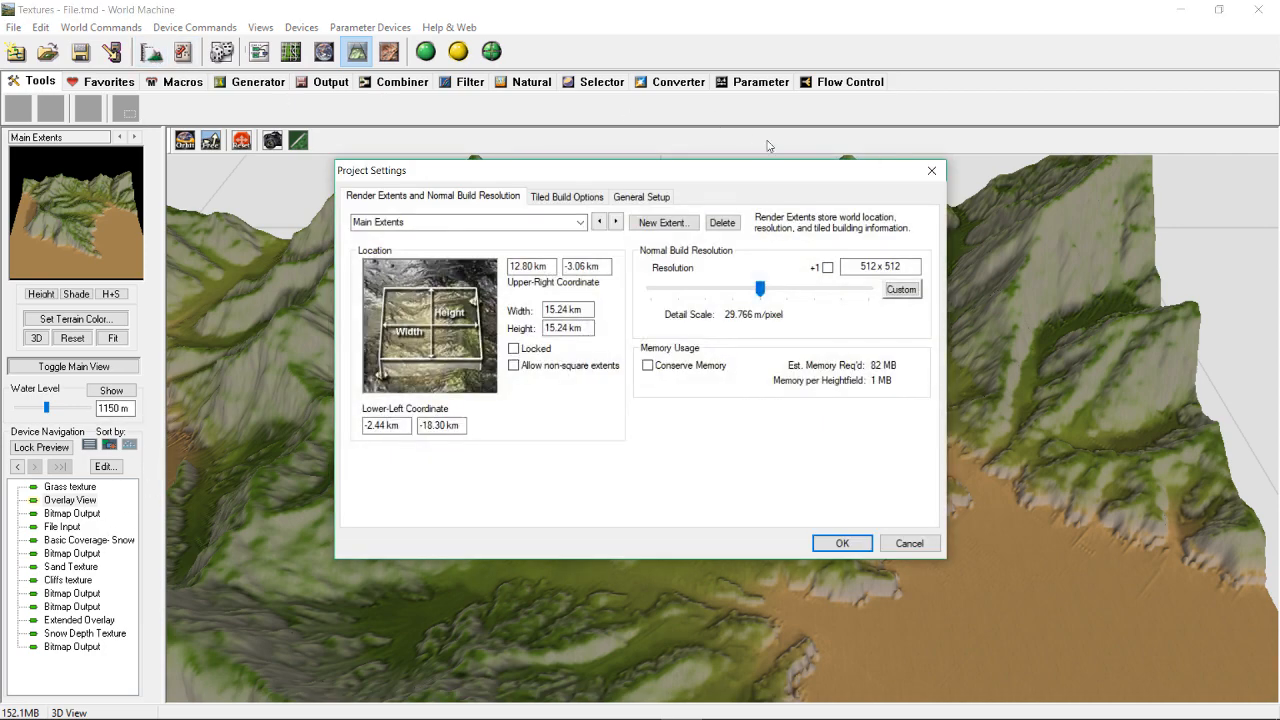
click(931, 170)
click(259, 51)
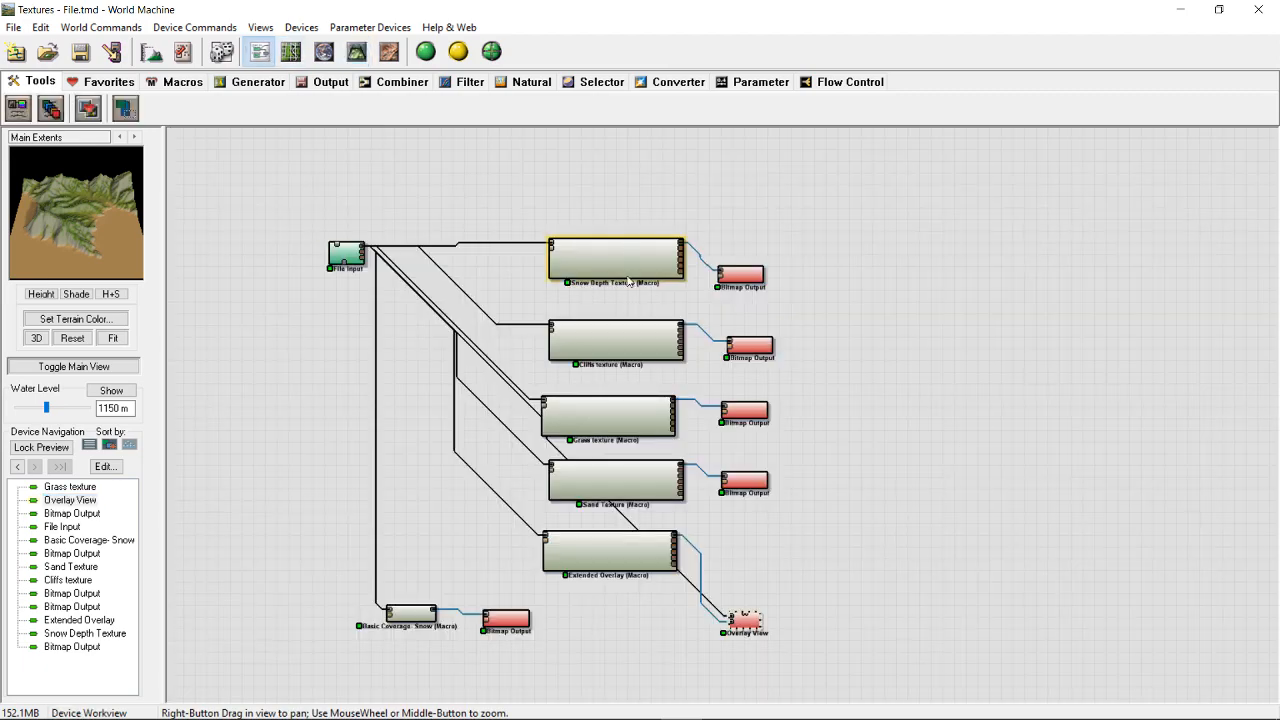
scroll(838, 358, up, 3)
scroll(830, 330, down, 4)
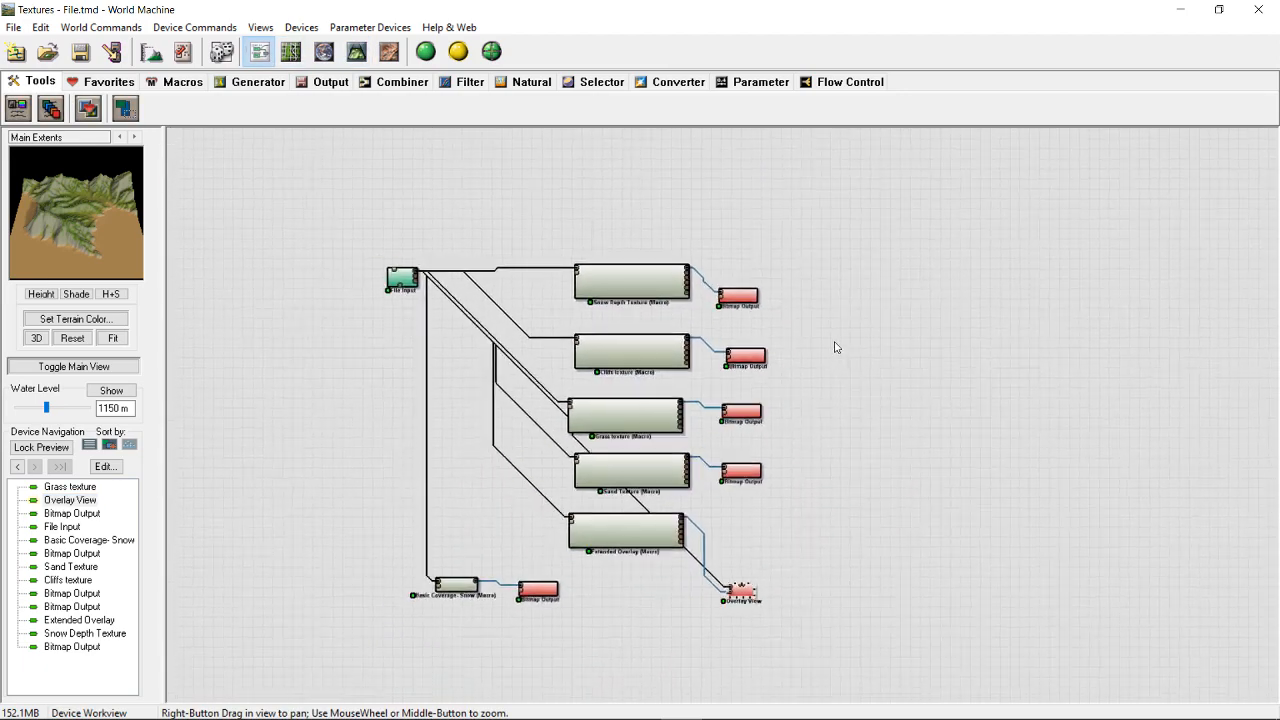
scroll(836, 347, up, 2)
- Examine the slope, height and colour properties of the Snow Depth Texture and Cliffs texture macros without changing them
double_click(680, 240)
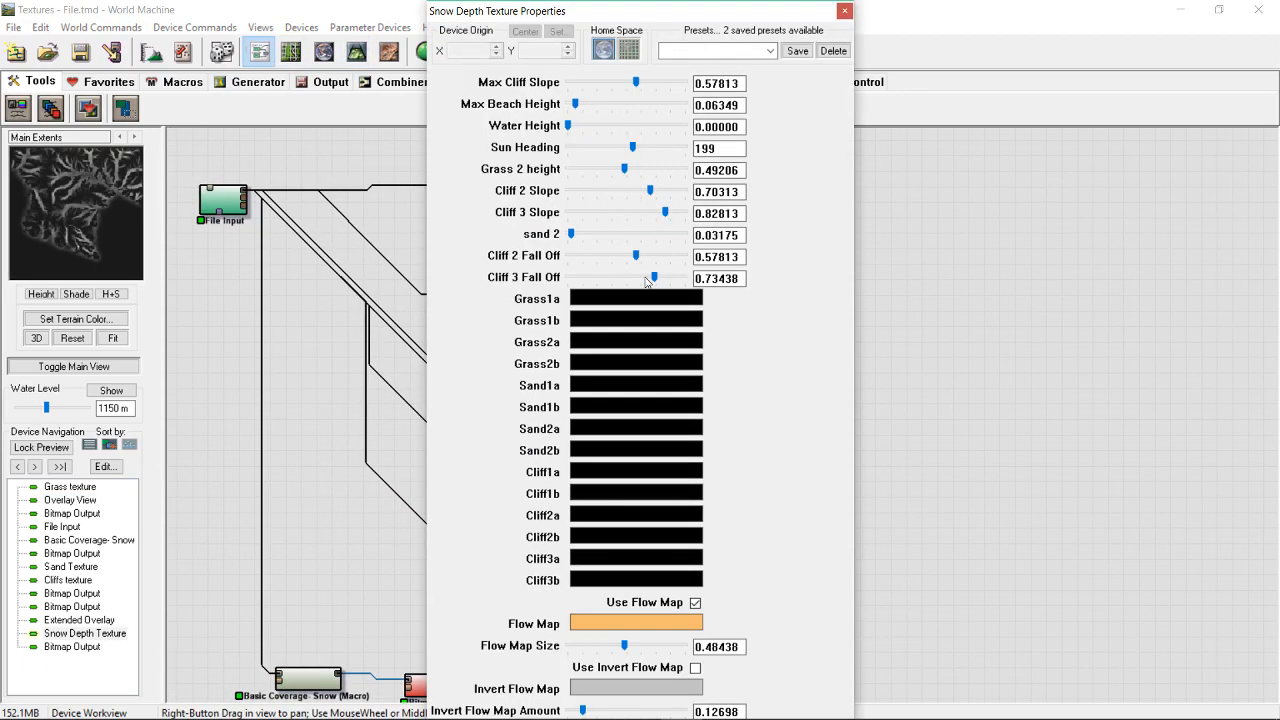
click(845, 10)
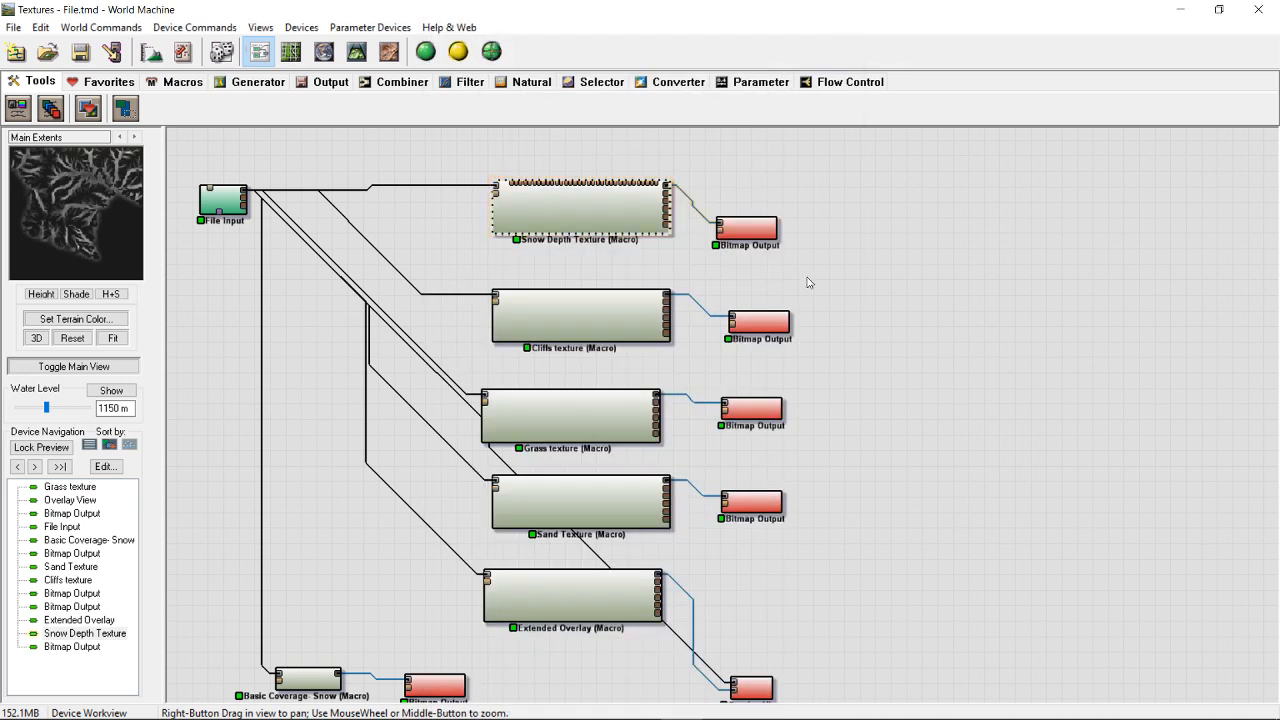
click(570, 310)
click(556, 316)
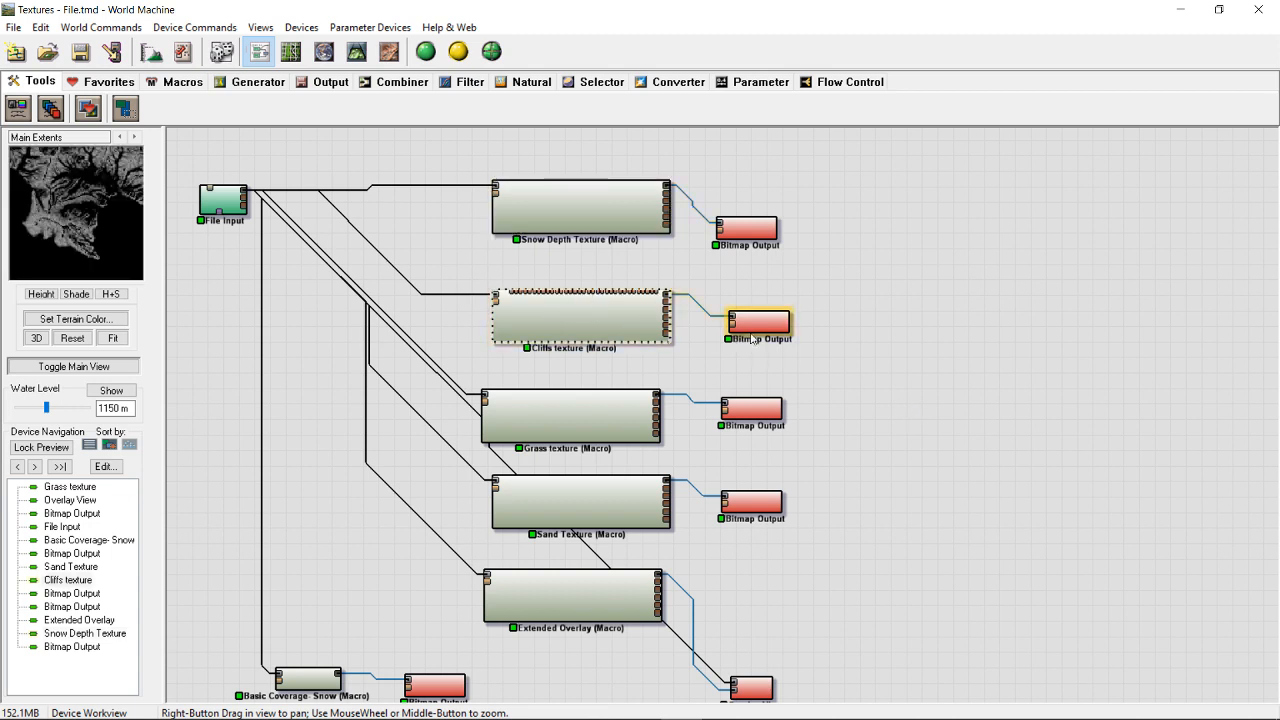
double_click(593, 318)
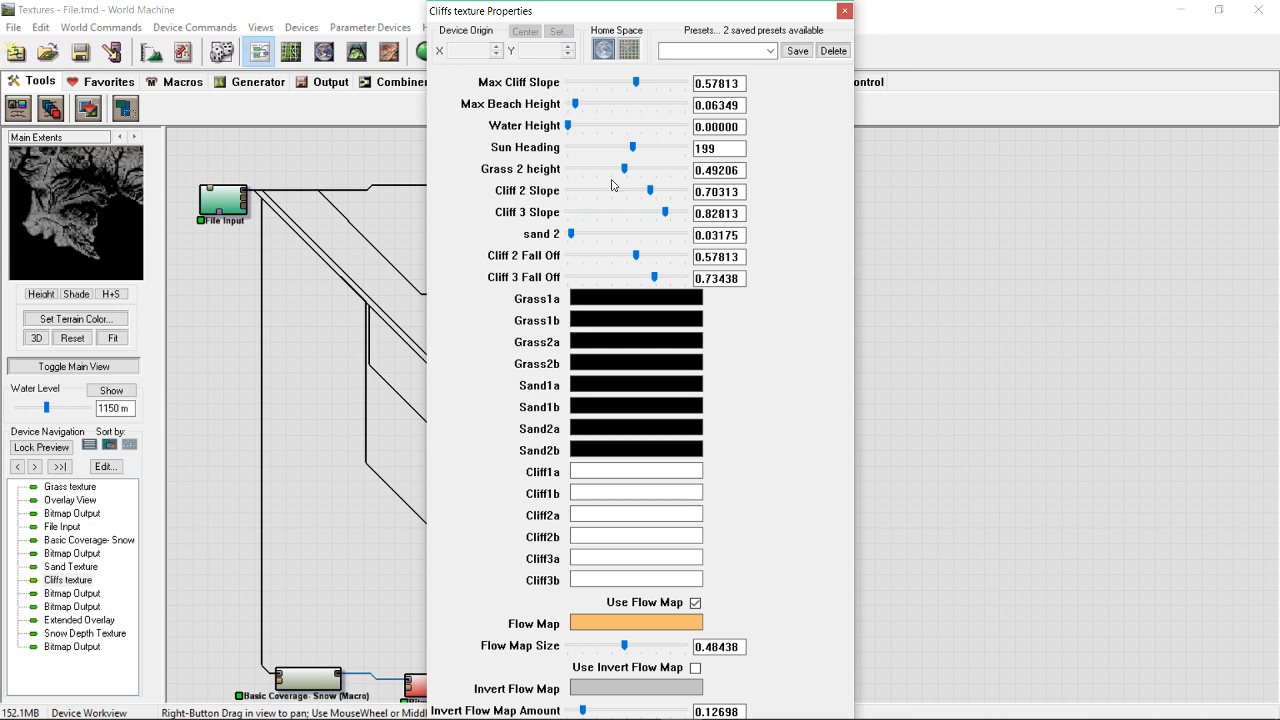
click(843, 11)
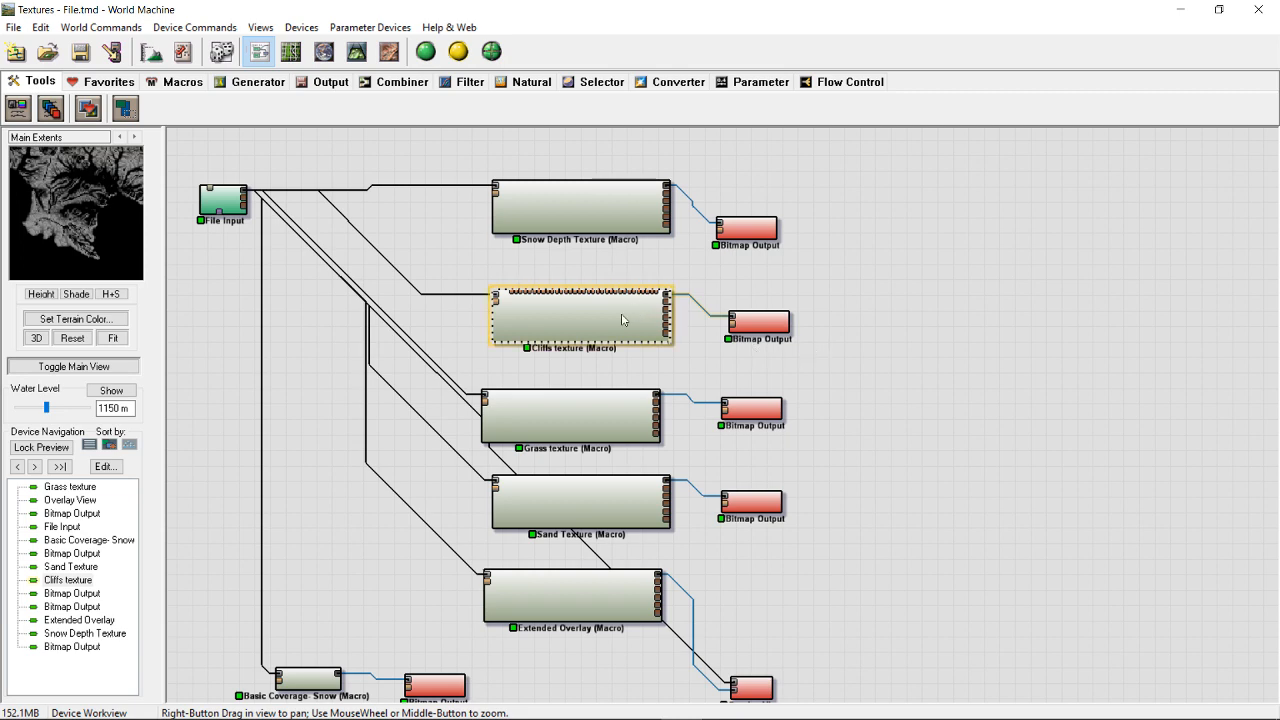
- Review the Extended Overlay's slope, height and sun values for comparison with the other texture macros
click(58, 620)
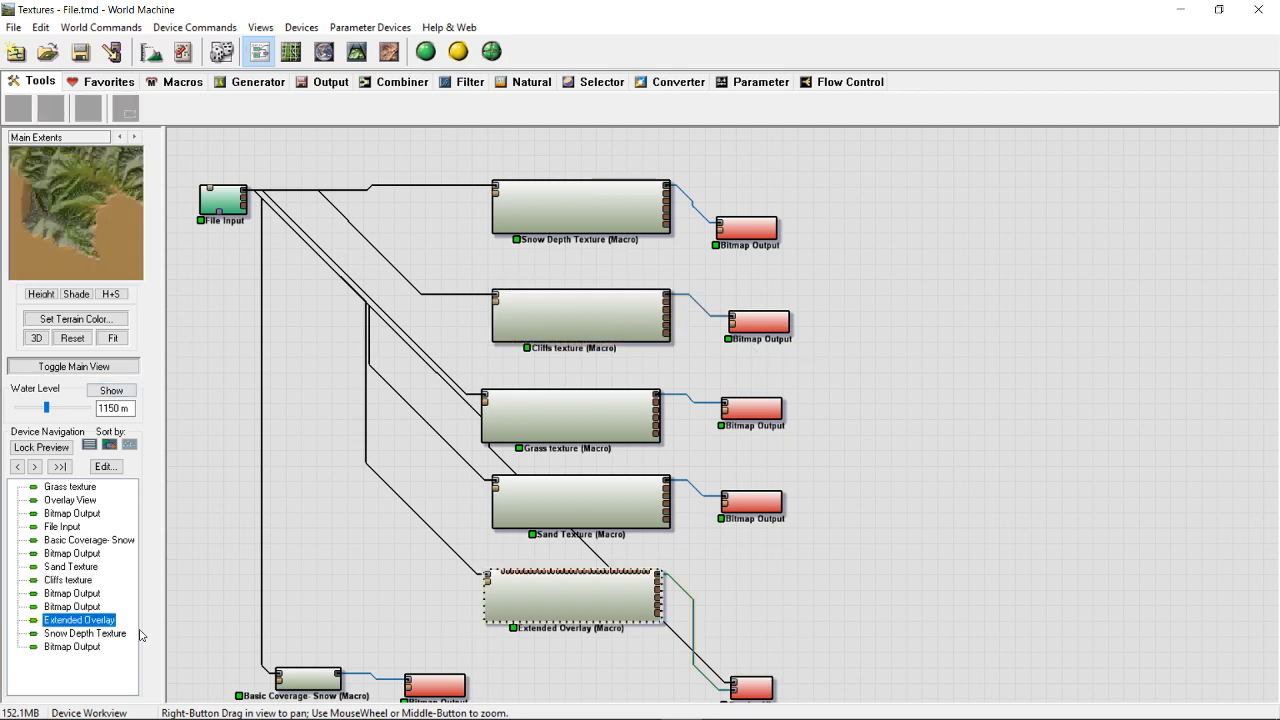
double_click(585, 585)
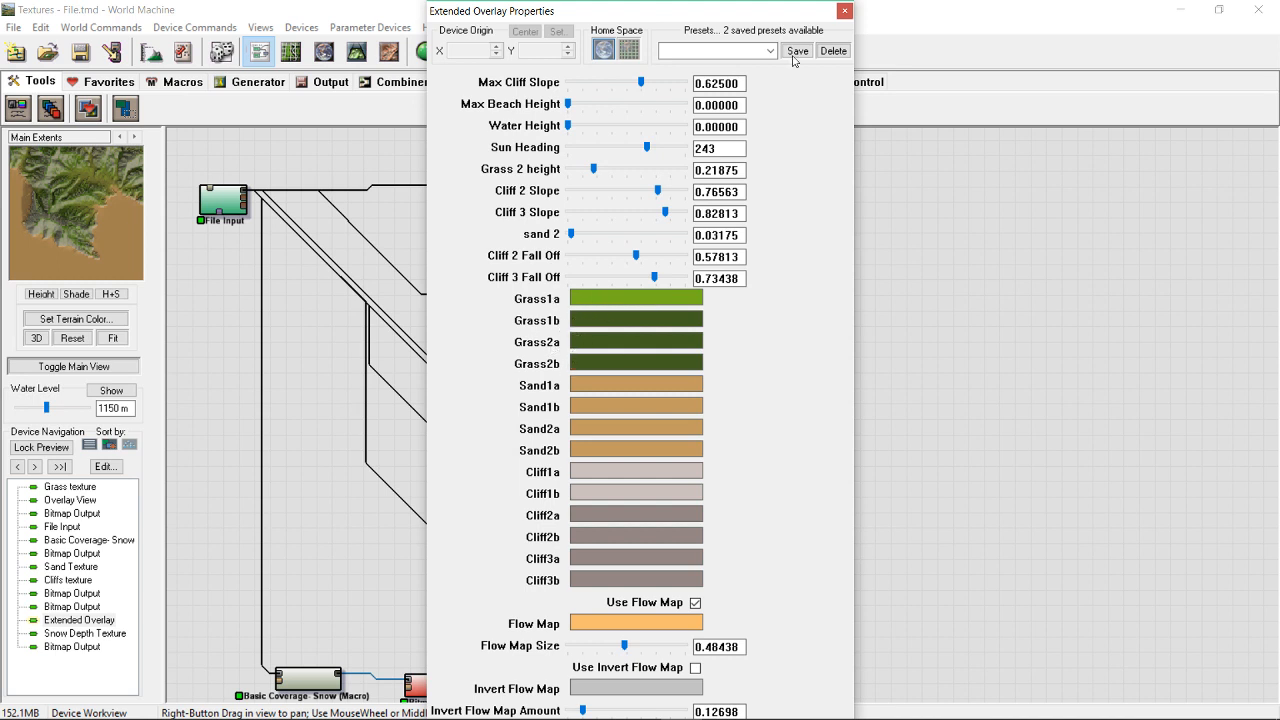
click(845, 12)
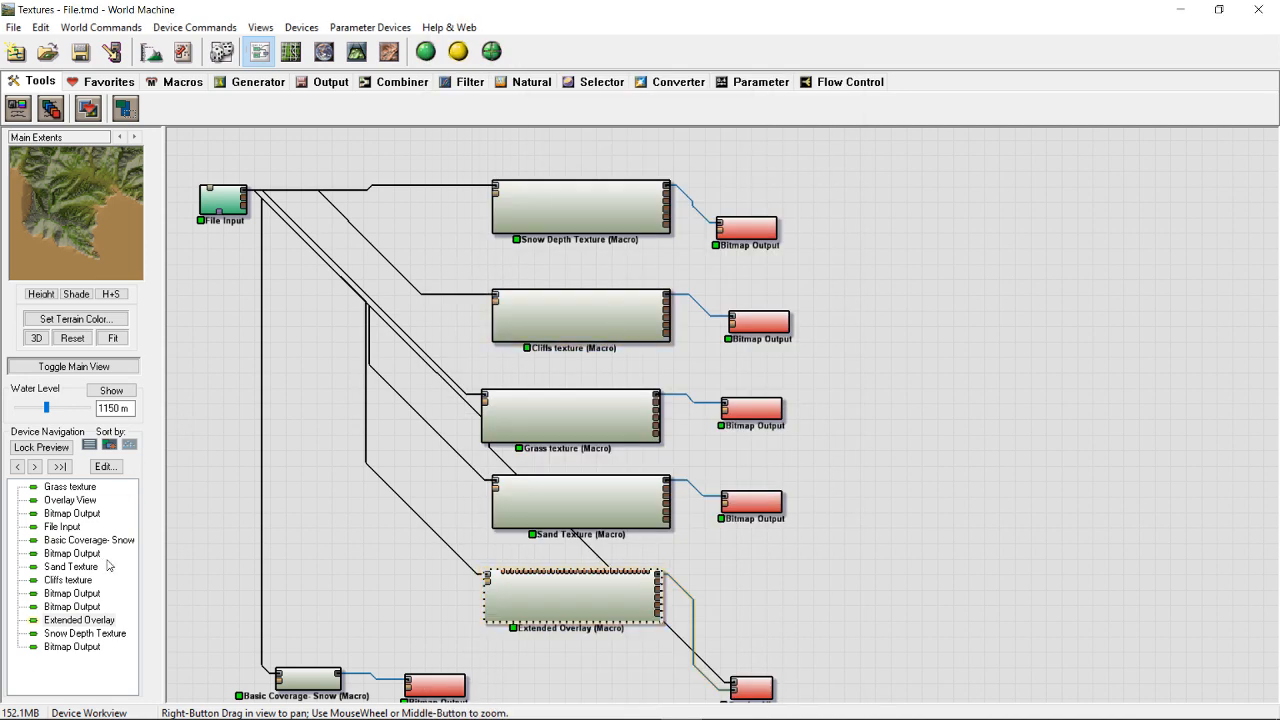
double_click(79, 622)
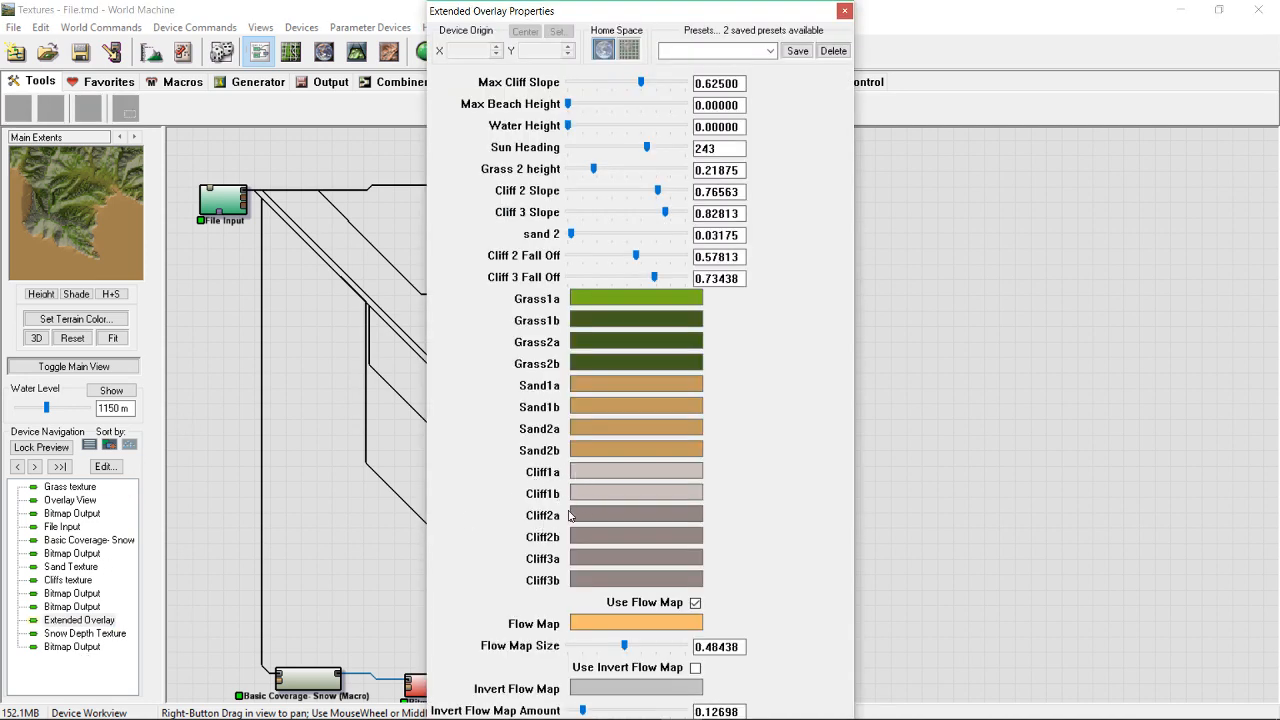
click(845, 11)
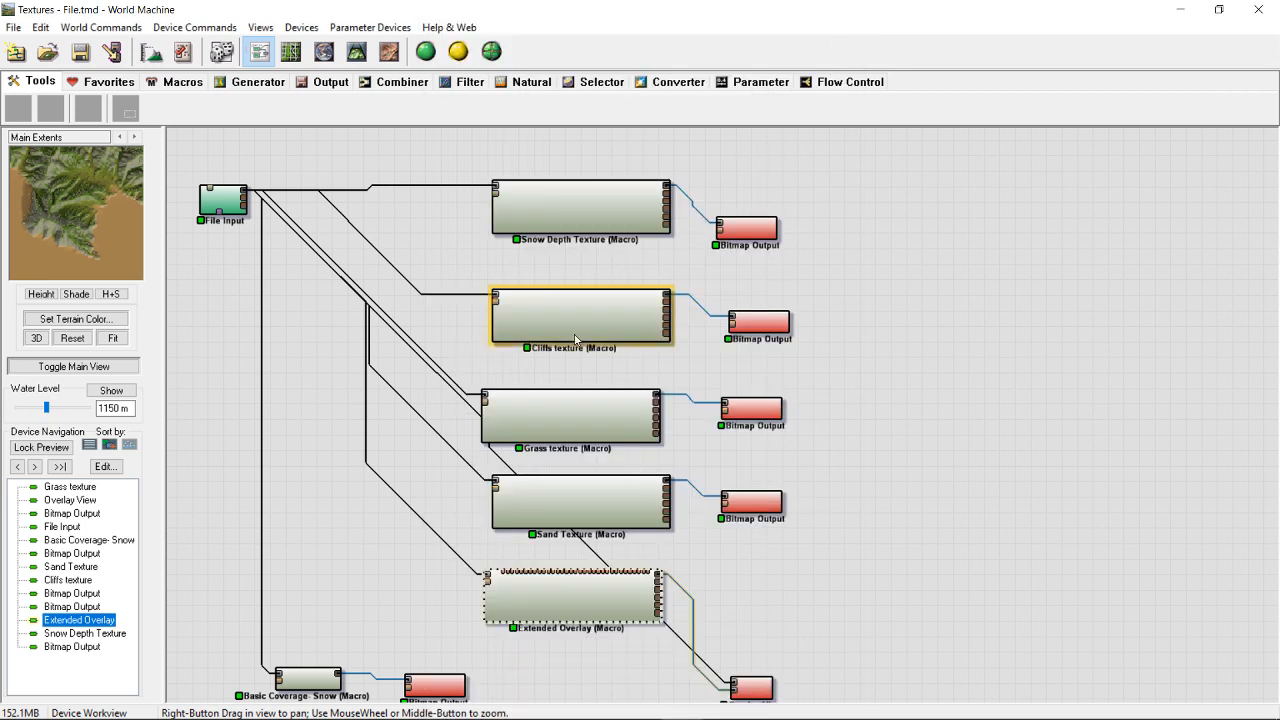
- Export the Cliffs texture's bitmap output to the terrain folder as the PNG file CliffsLight
double_click(575, 340)
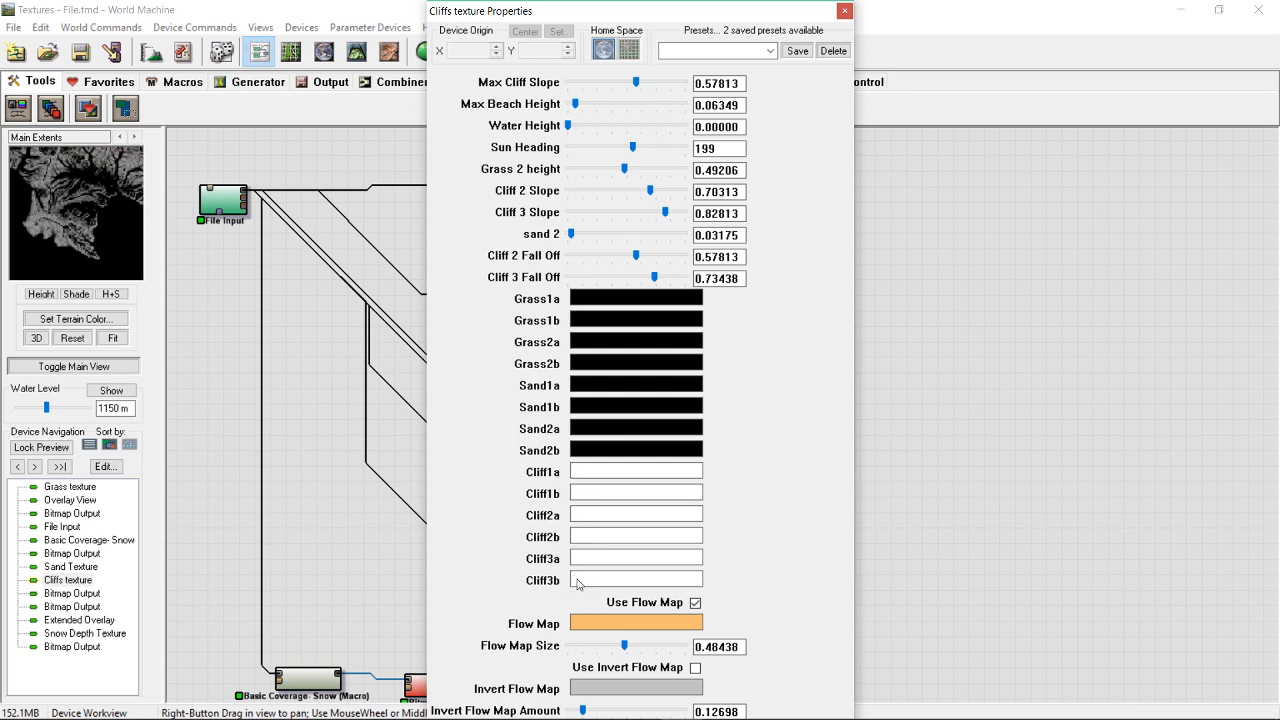
click(845, 12)
double_click(755, 340)
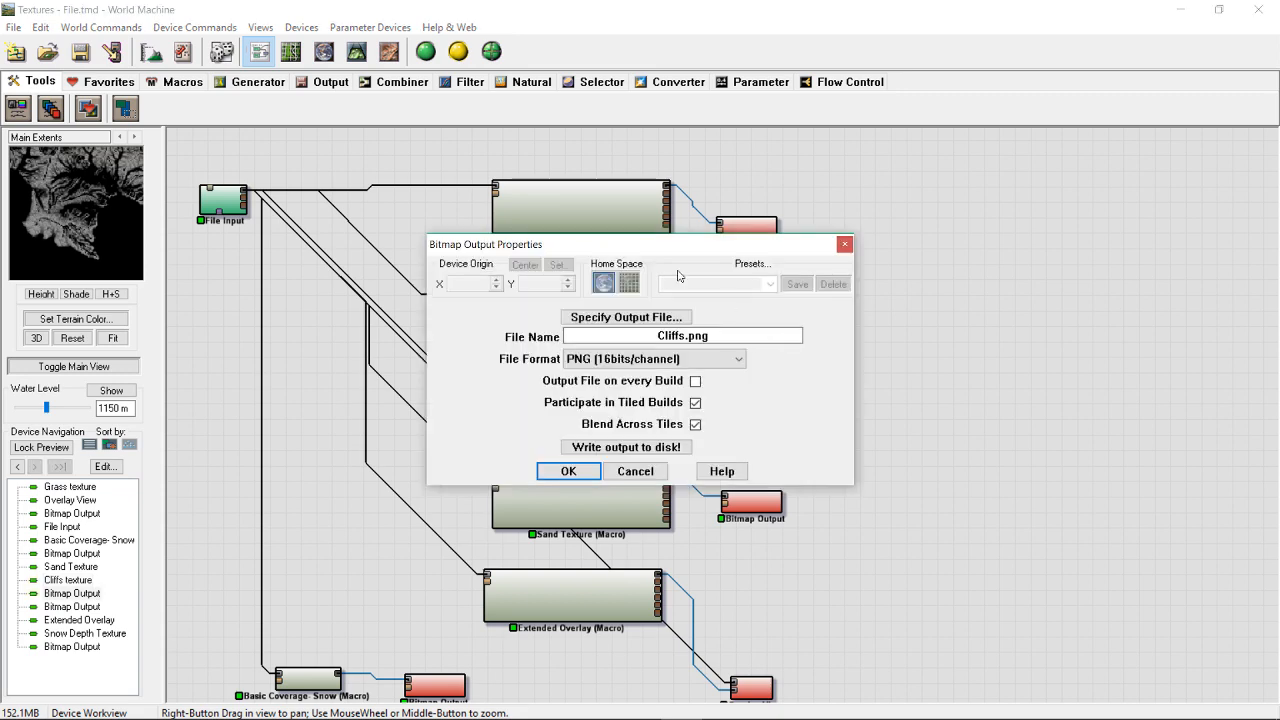
click(645, 318)
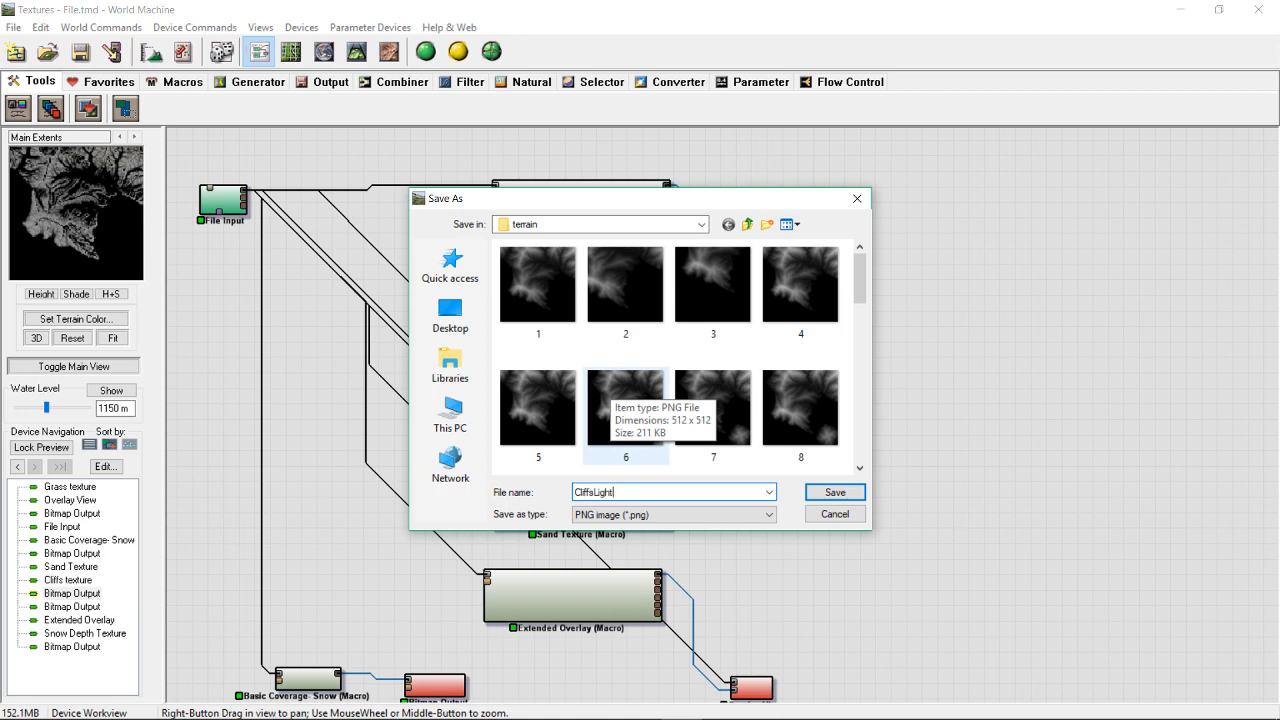
text(Light)
click(835, 492)
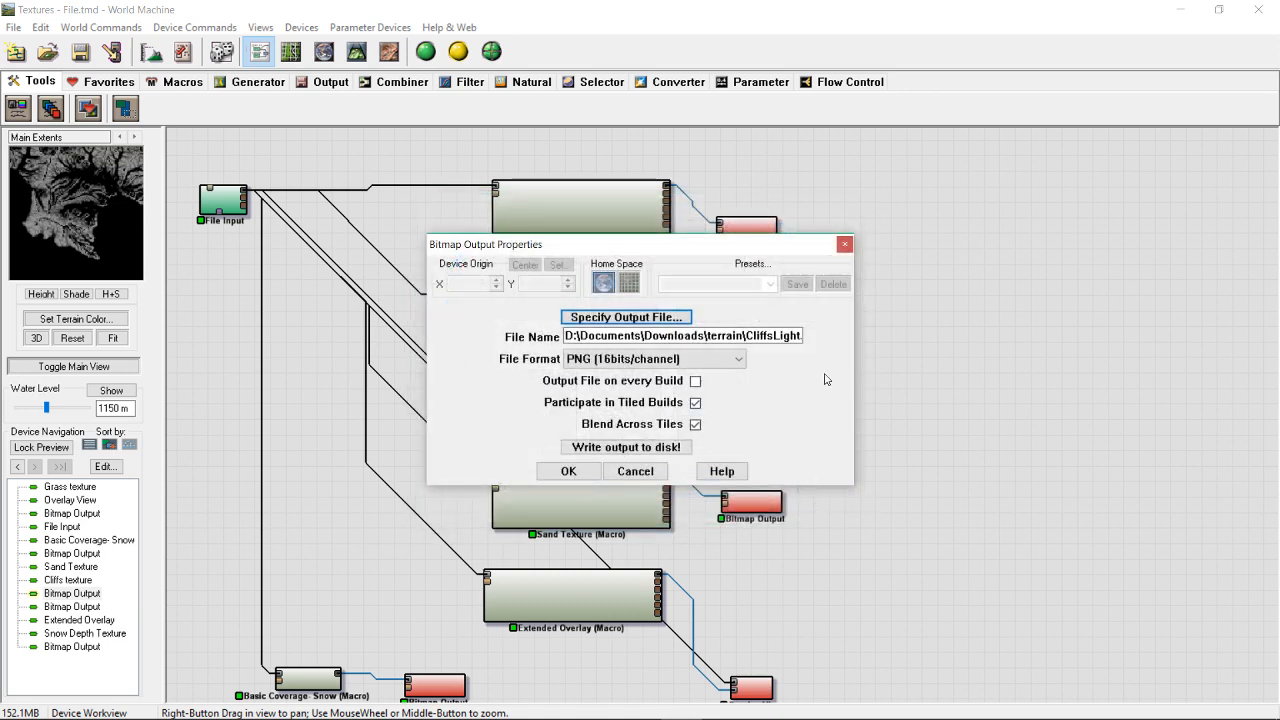
click(608, 450)
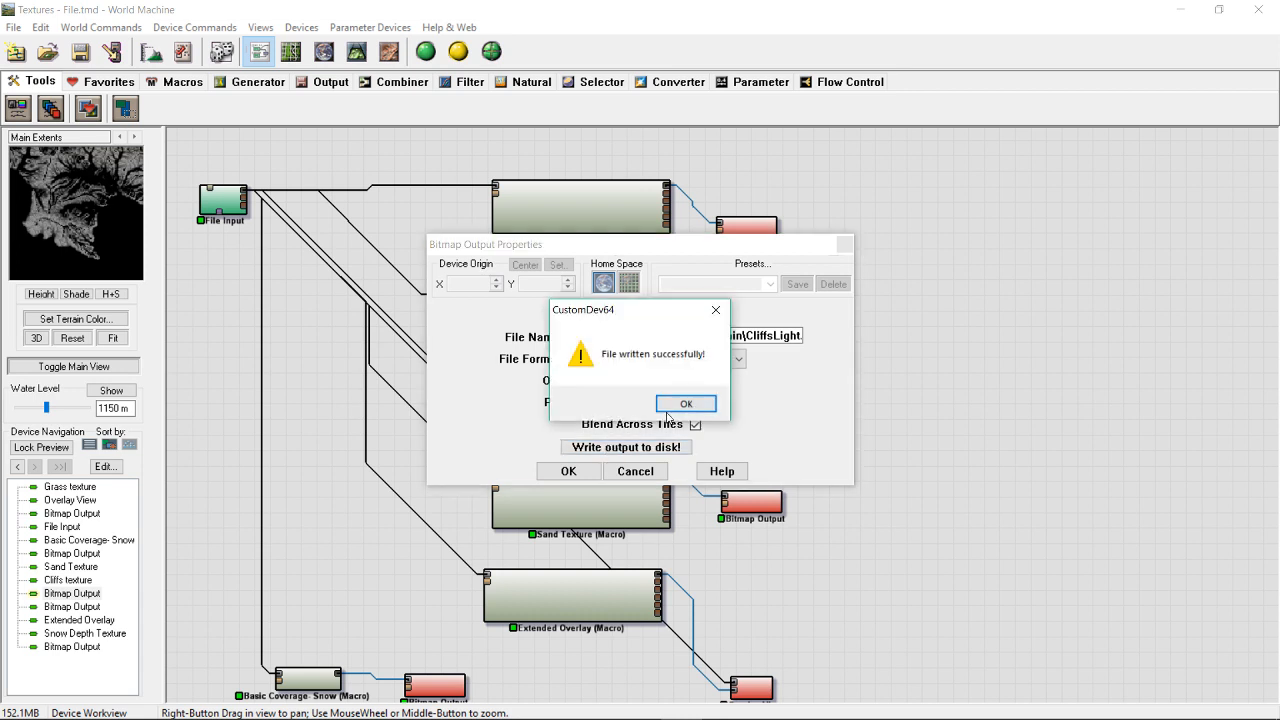
click(686, 404)
click(845, 245)
- Set the Cliff1a and Cliff1b colours of the Cliffs texture macro to black
double_click(559, 321)
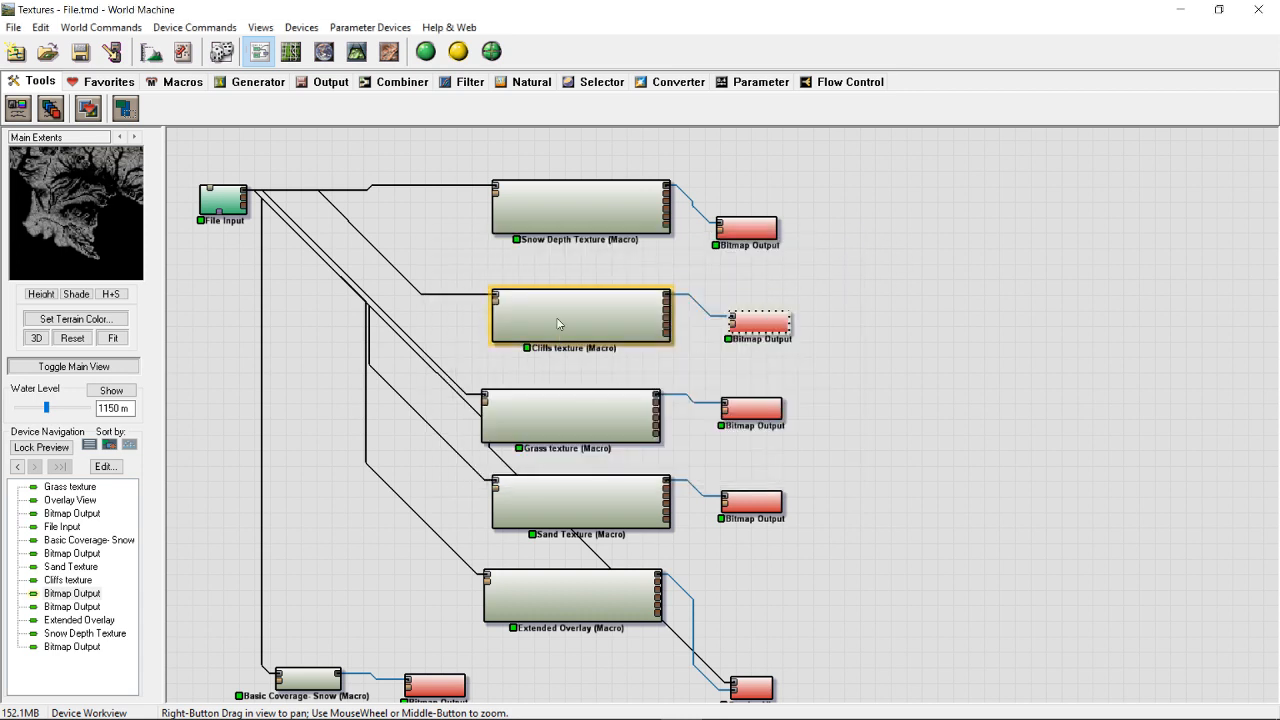
click(589, 471)
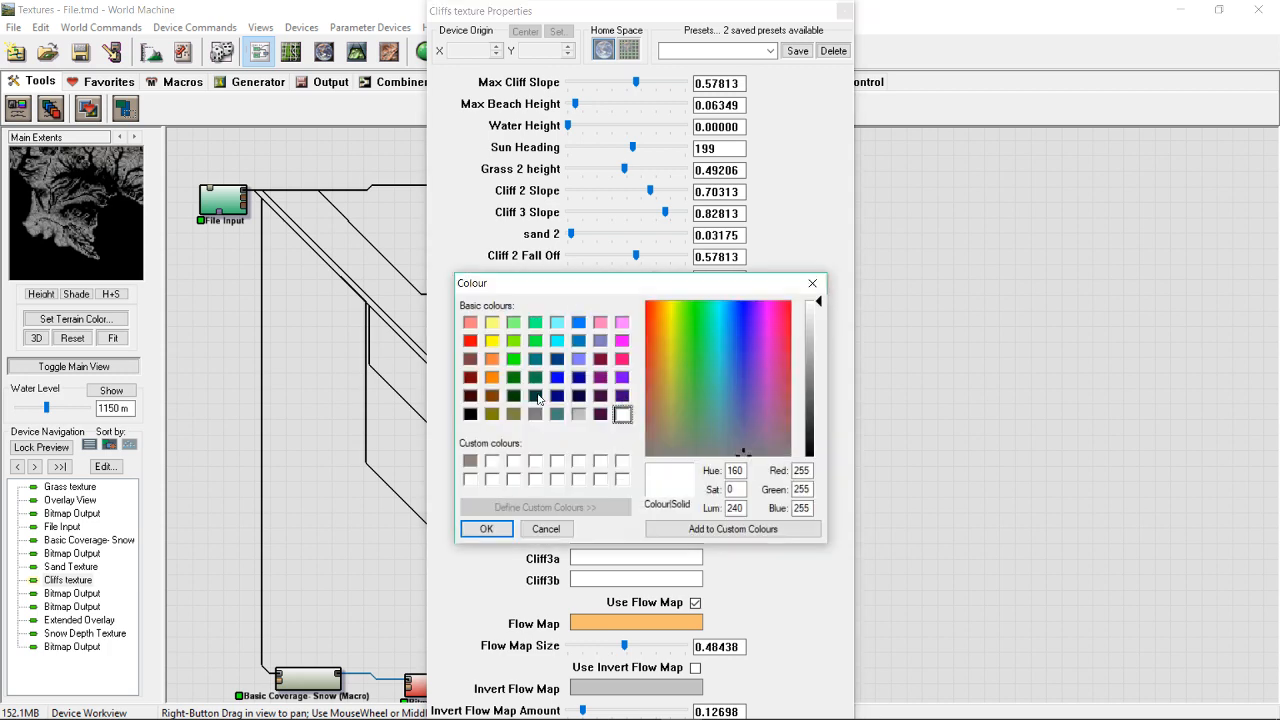
click(470, 414)
click(486, 528)
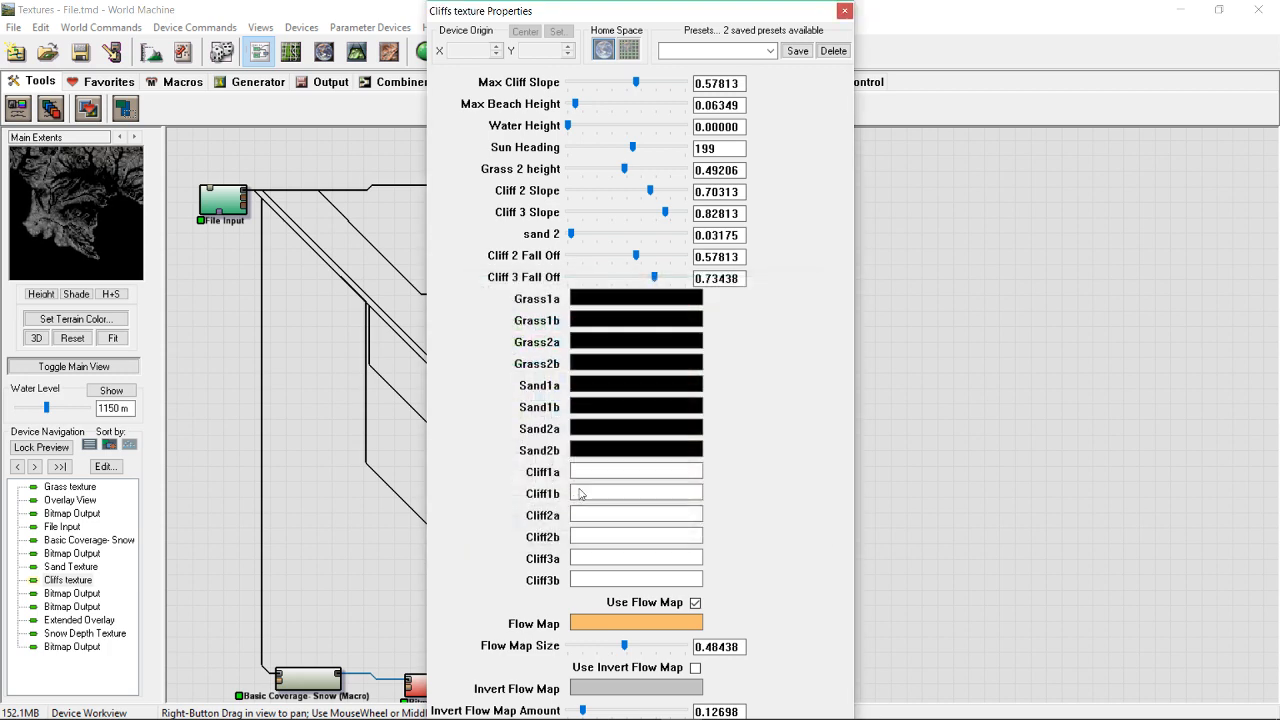
click(585, 492)
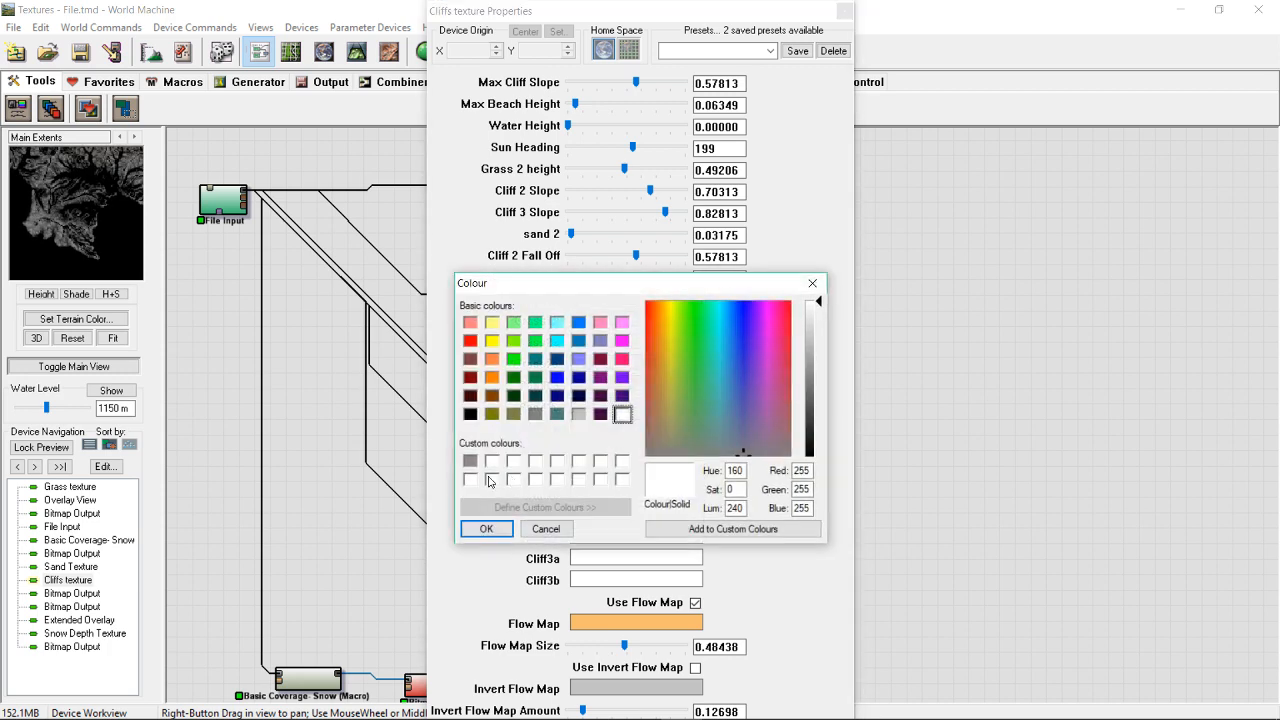
click(470, 414)
click(486, 528)
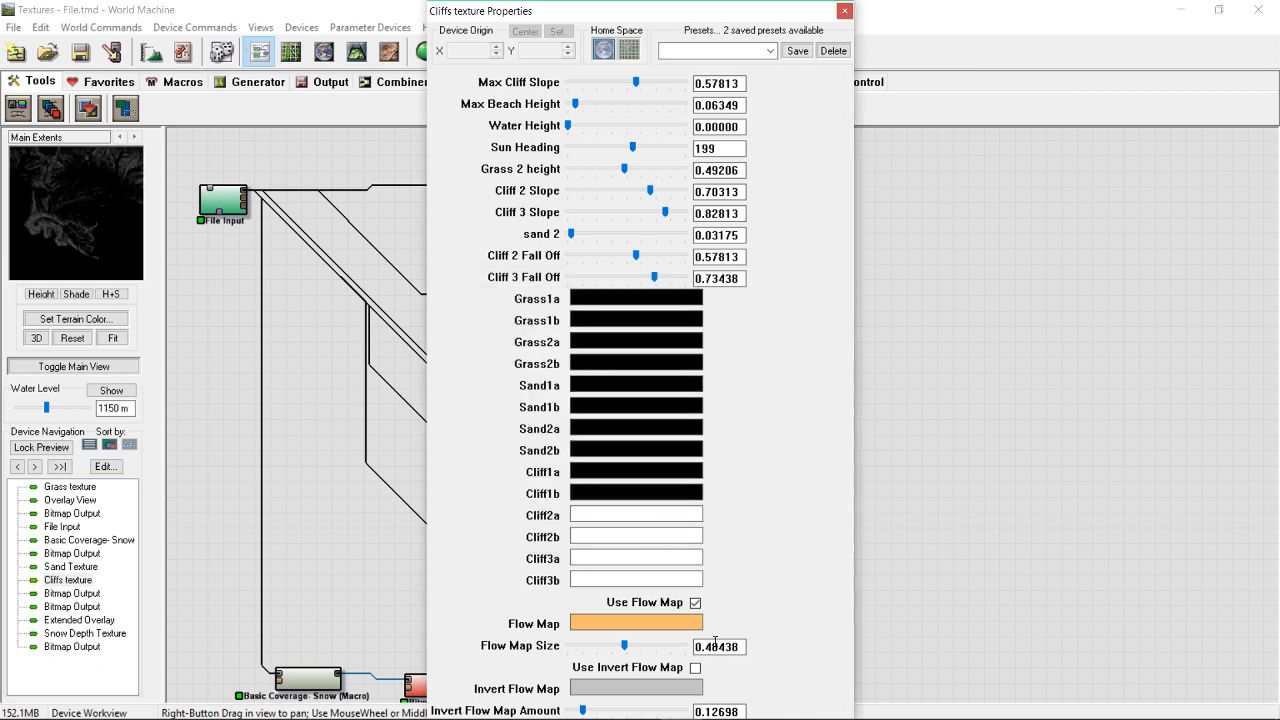
key(Return)
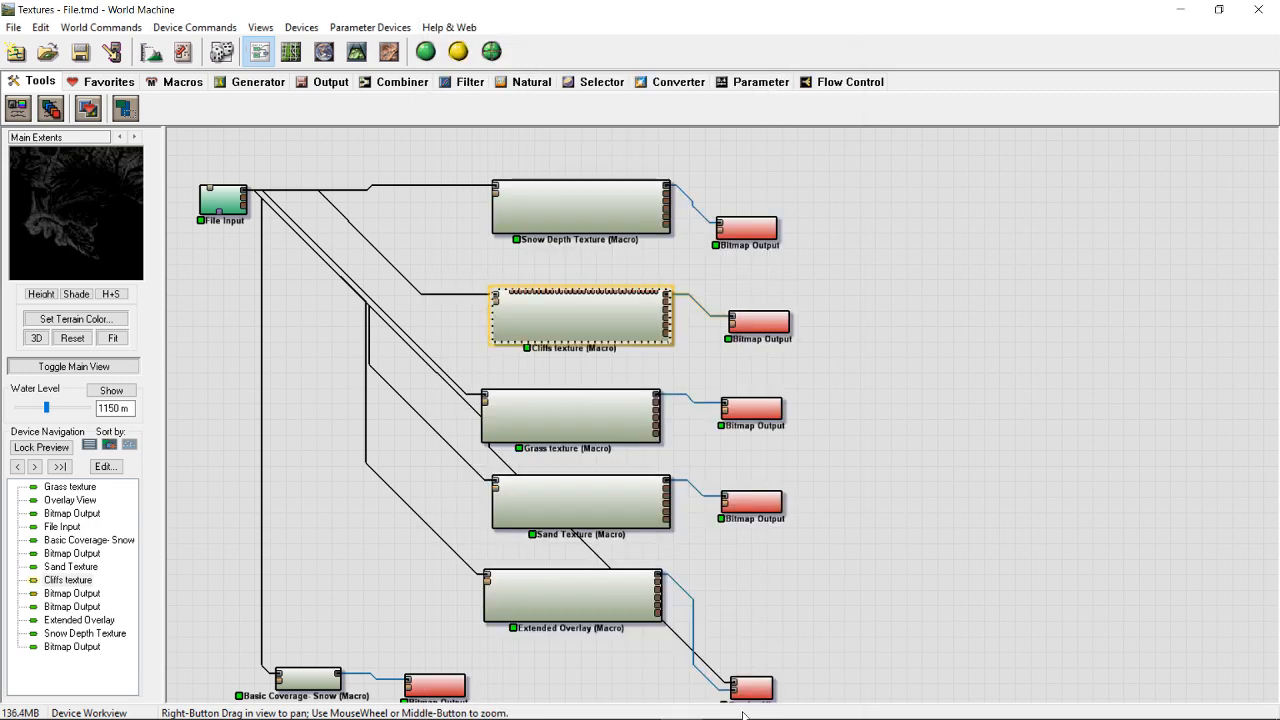
- Export the Cliffs texture's bitmap output to the terrain folder as CliffsDark, building the world for the export
double_click(763, 328)
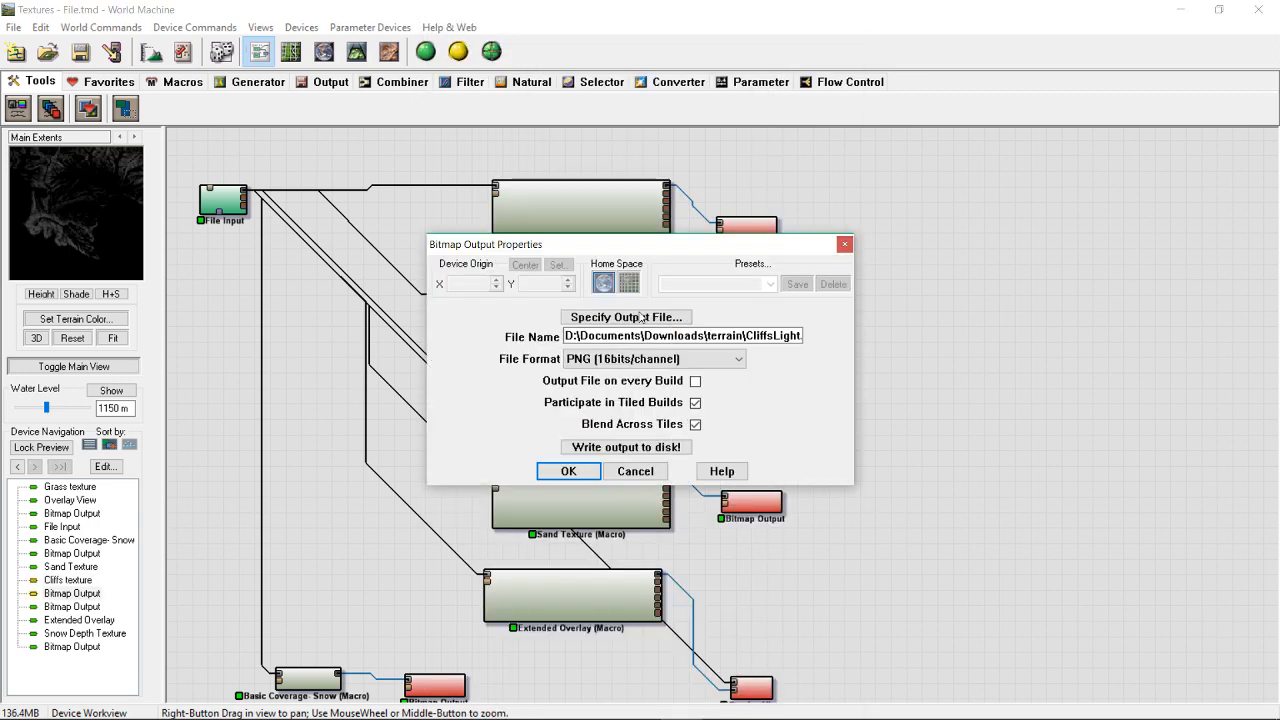
click(626, 317)
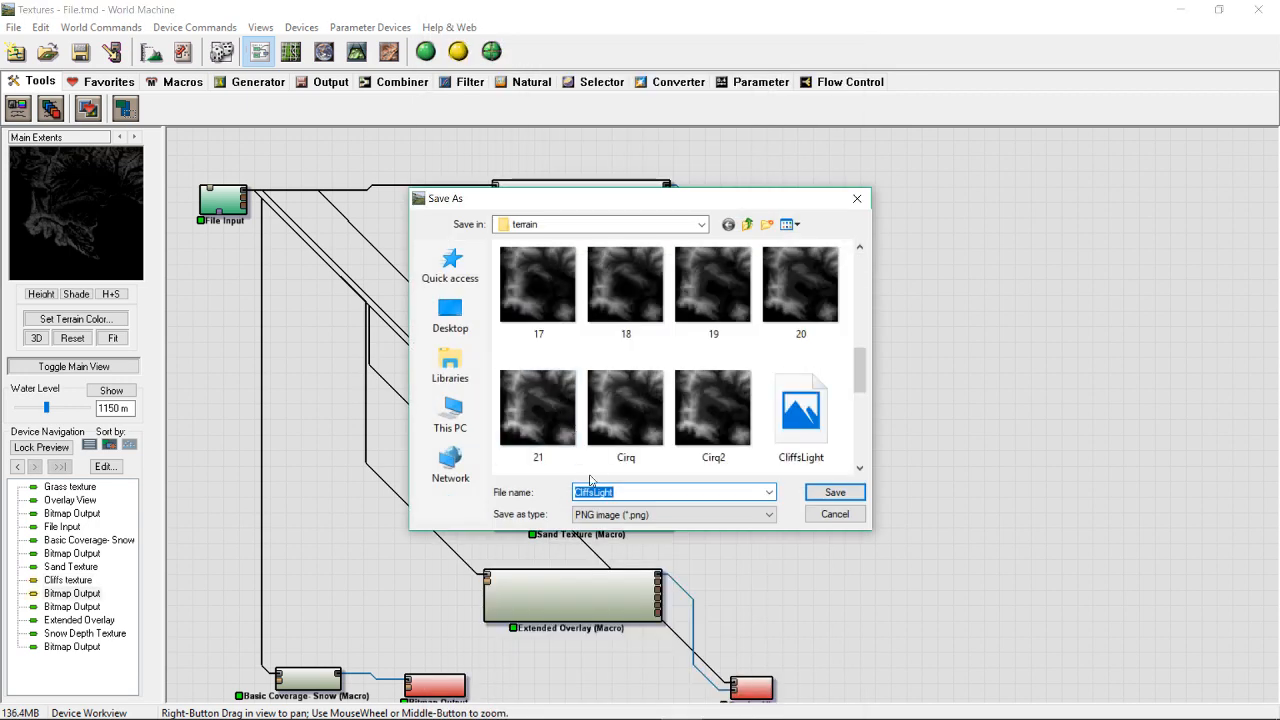
text(Dark)
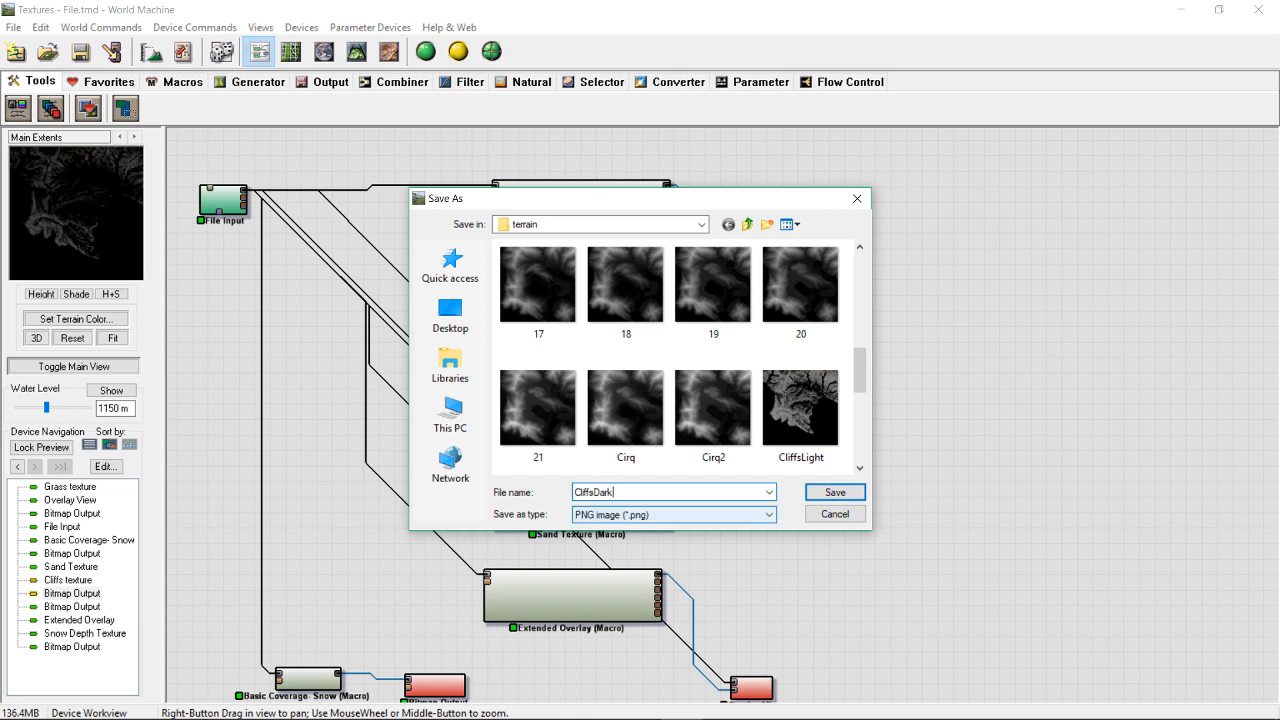
click(835, 492)
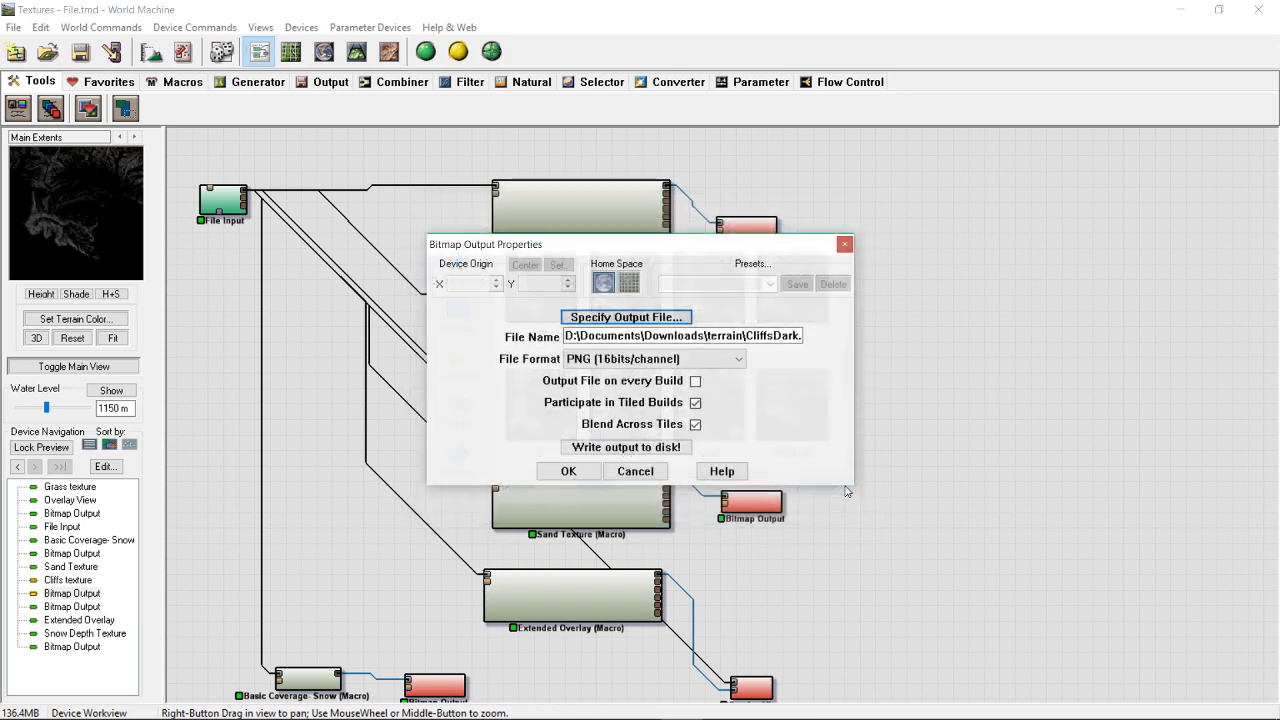
click(614, 450)
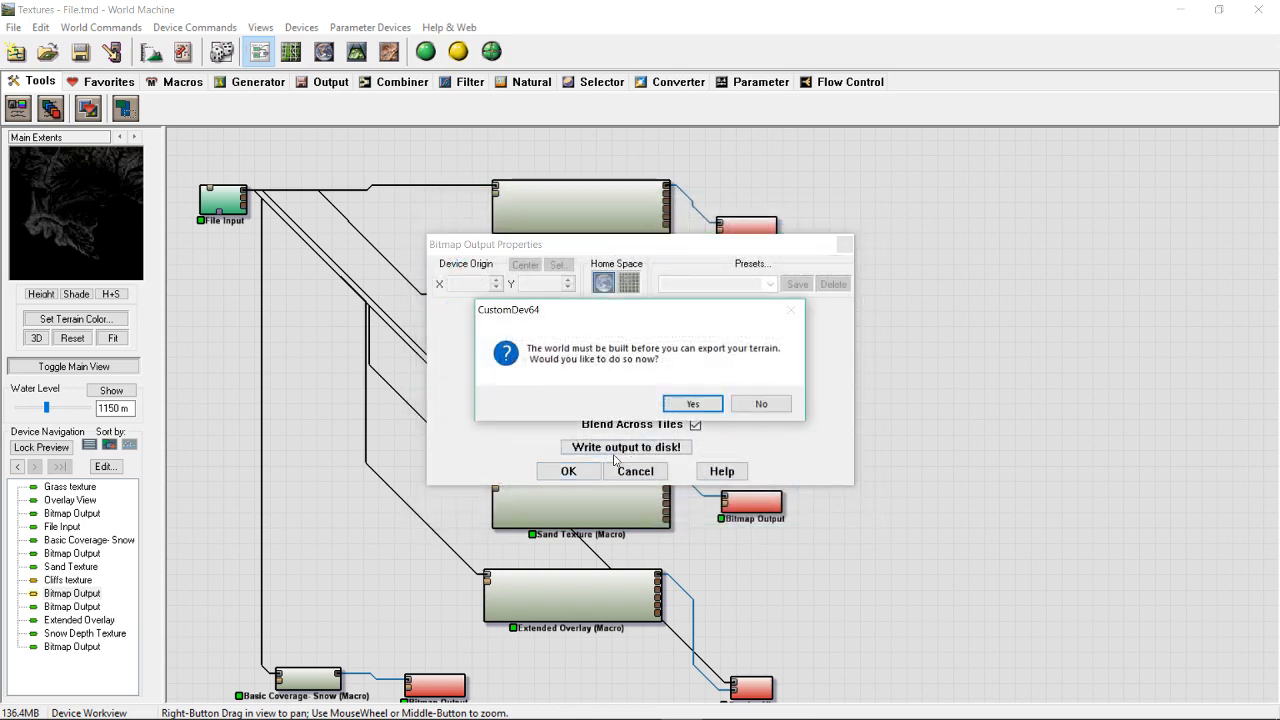
click(684, 403)
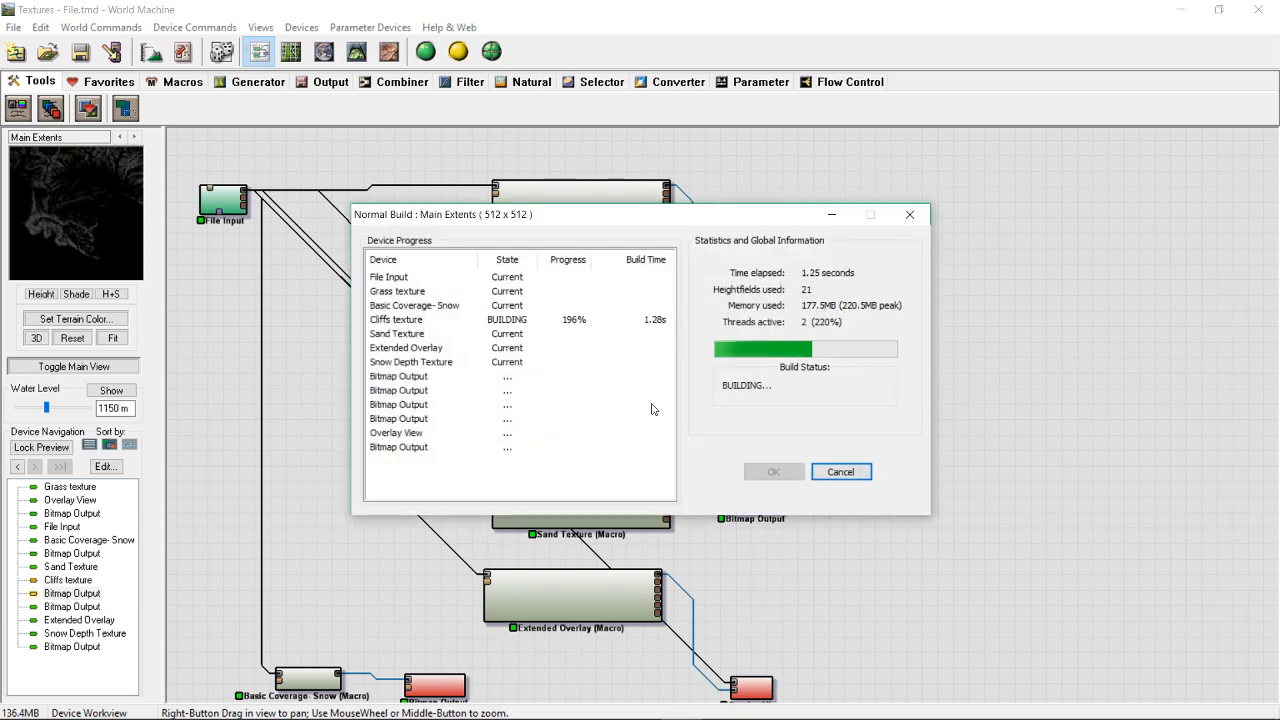
click(684, 404)
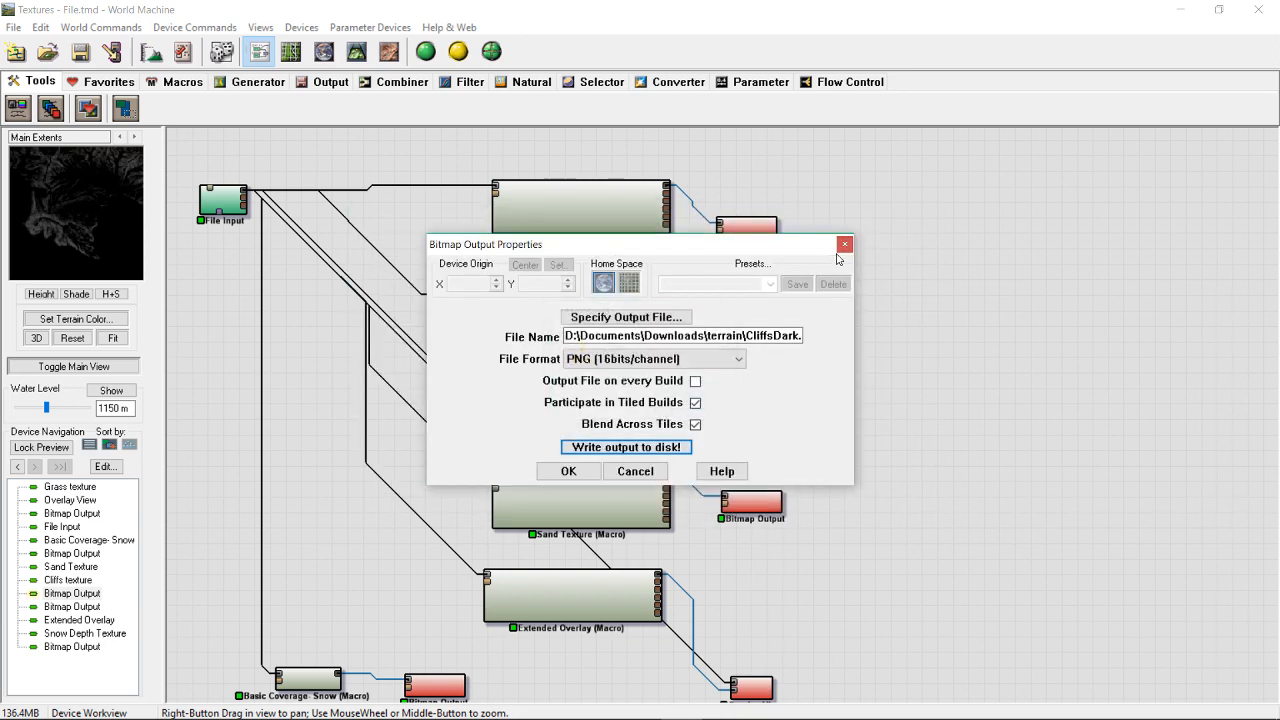
click(845, 245)
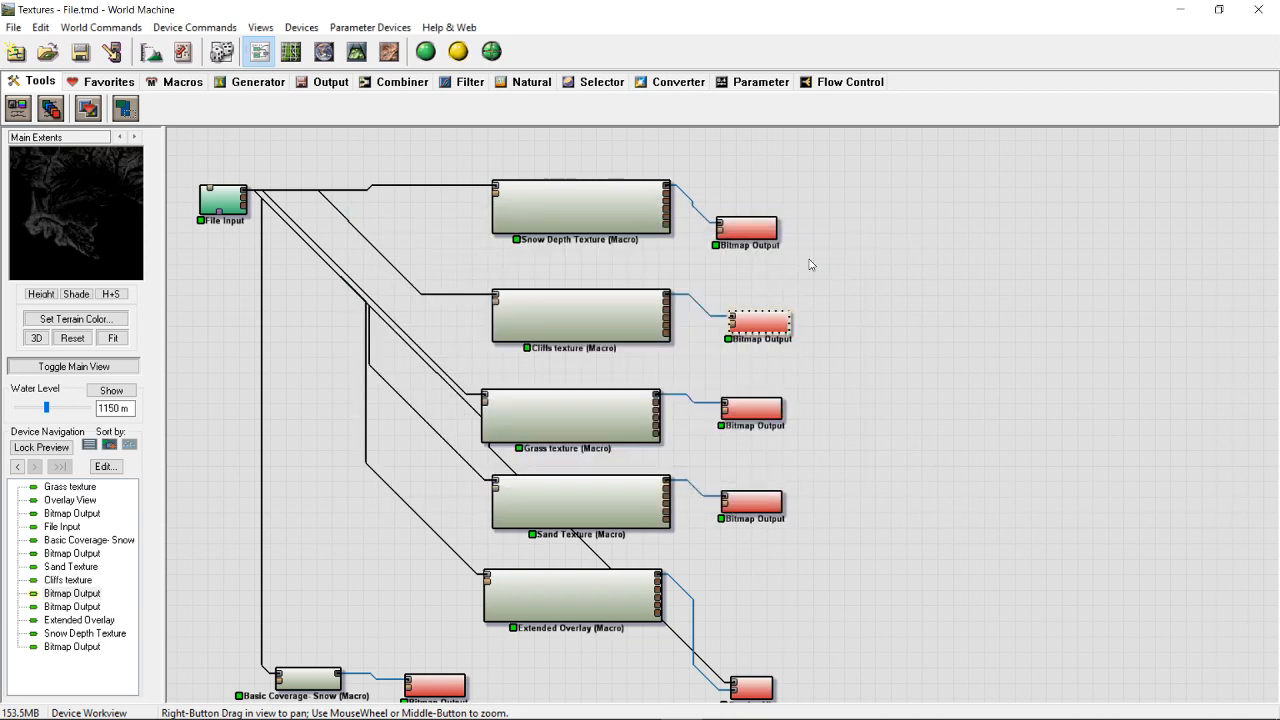
- Check the Grass texture macro's colours and export its bitmap output to the terrain folder as the PNG file GrassLight
click(606, 416)
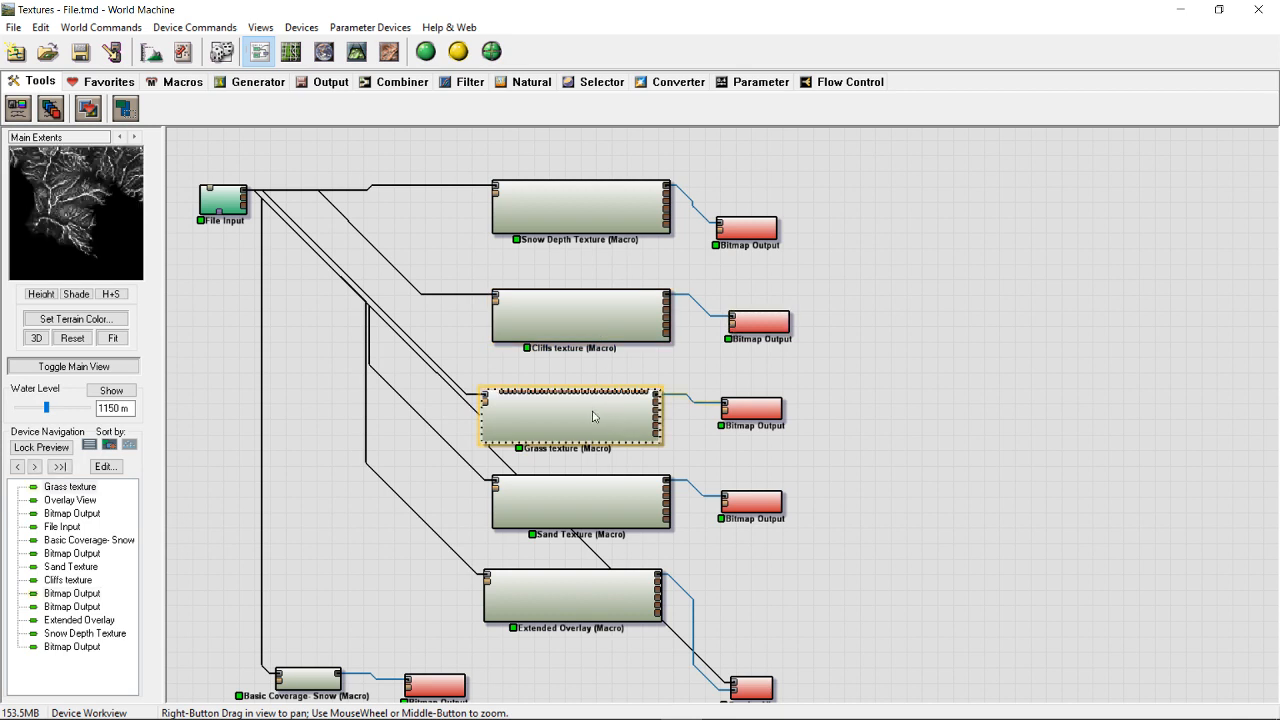
double_click(593, 416)
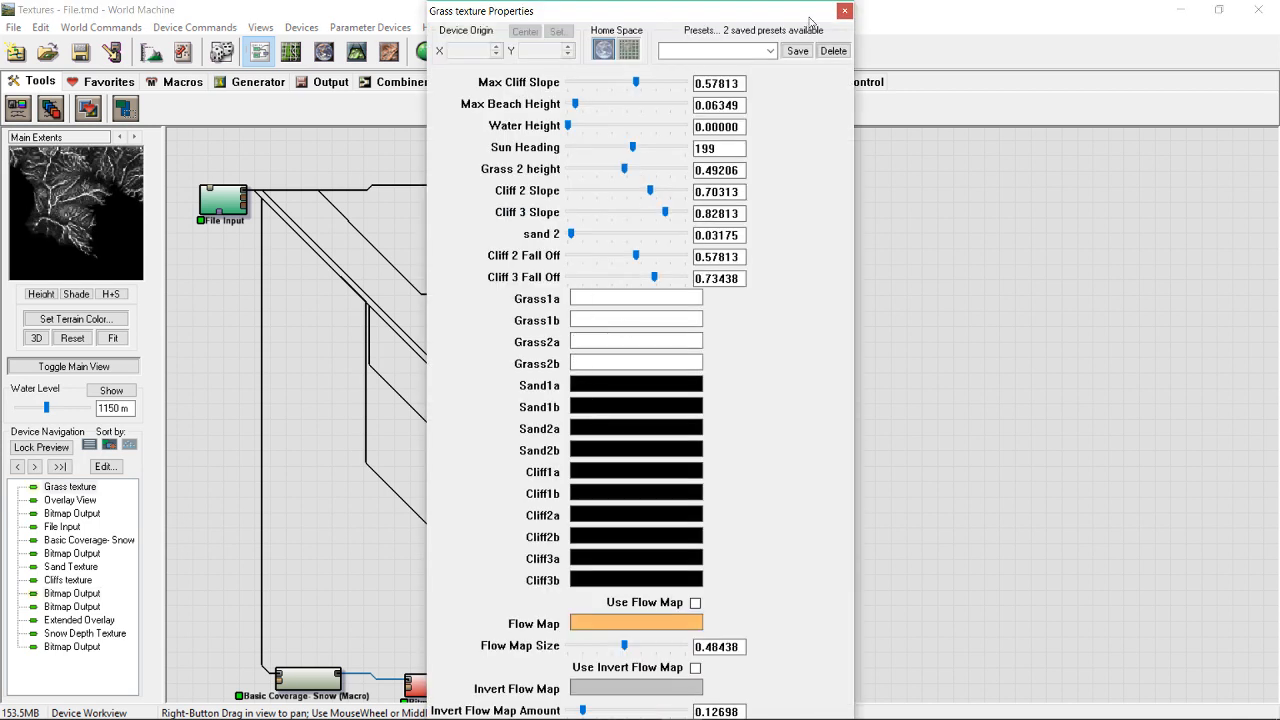
click(845, 12)
click(750, 408)
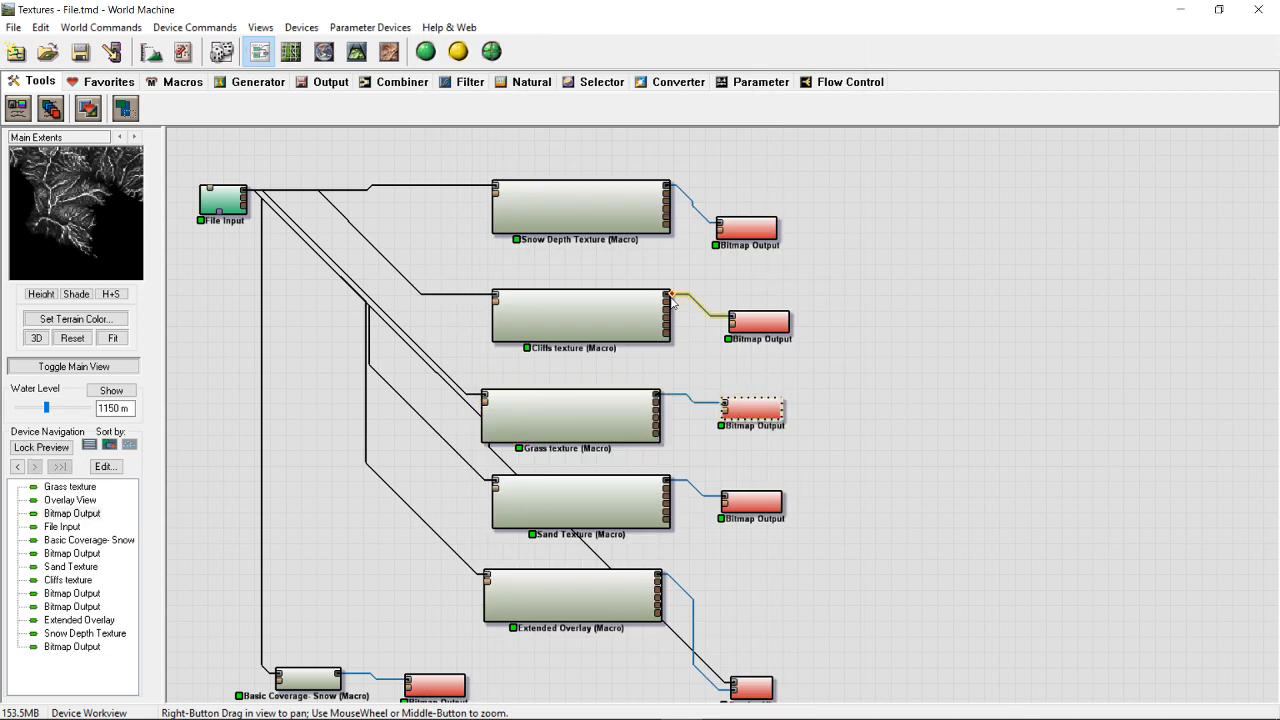
double_click(755, 418)
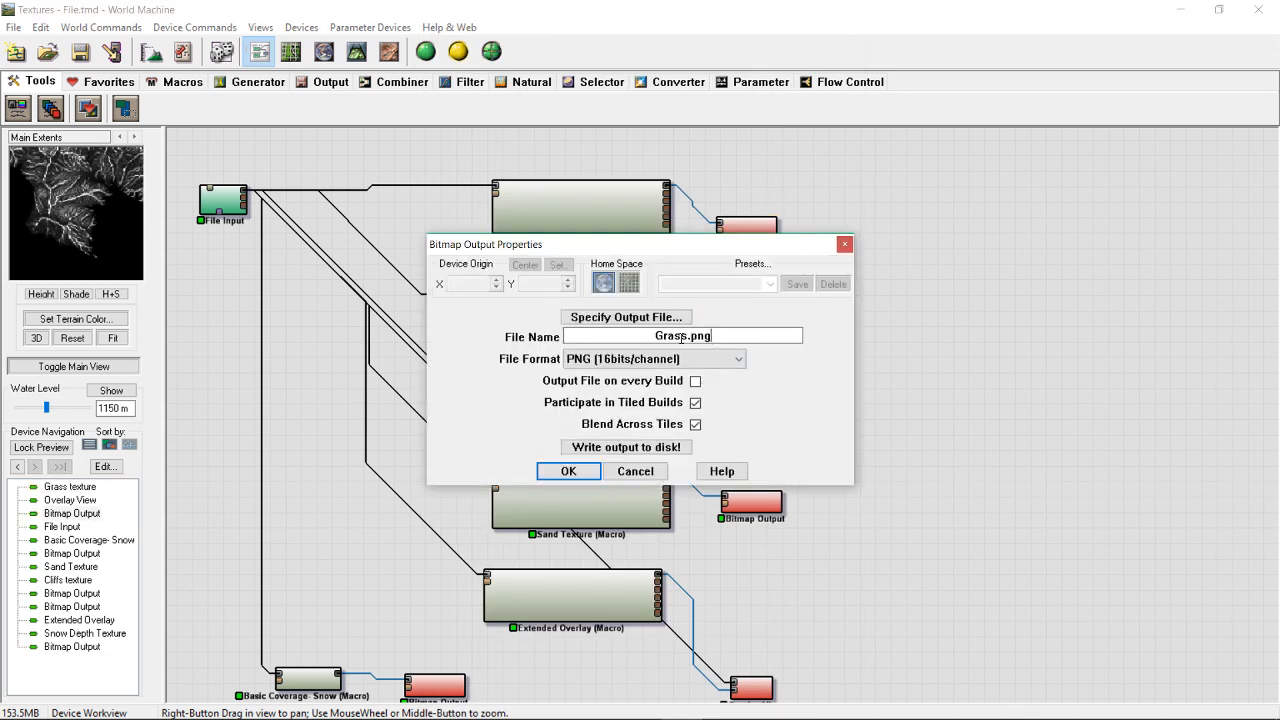
text(Lihg)
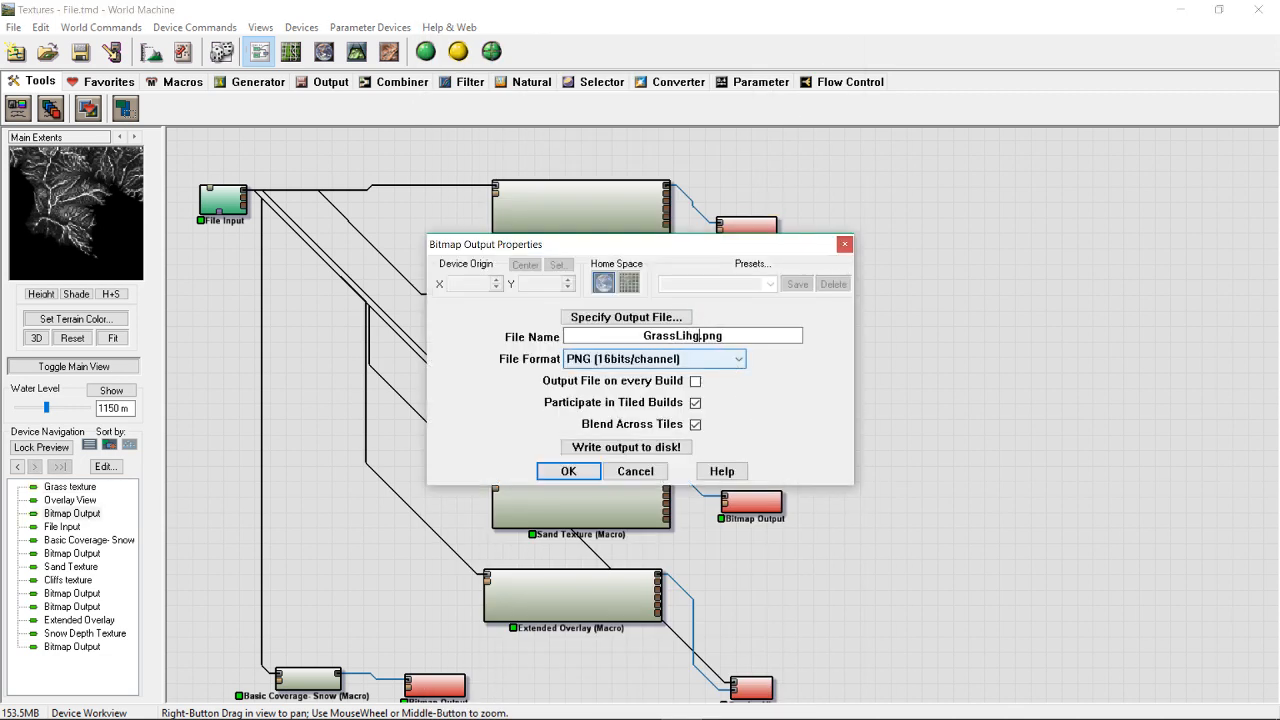
click(626, 317)
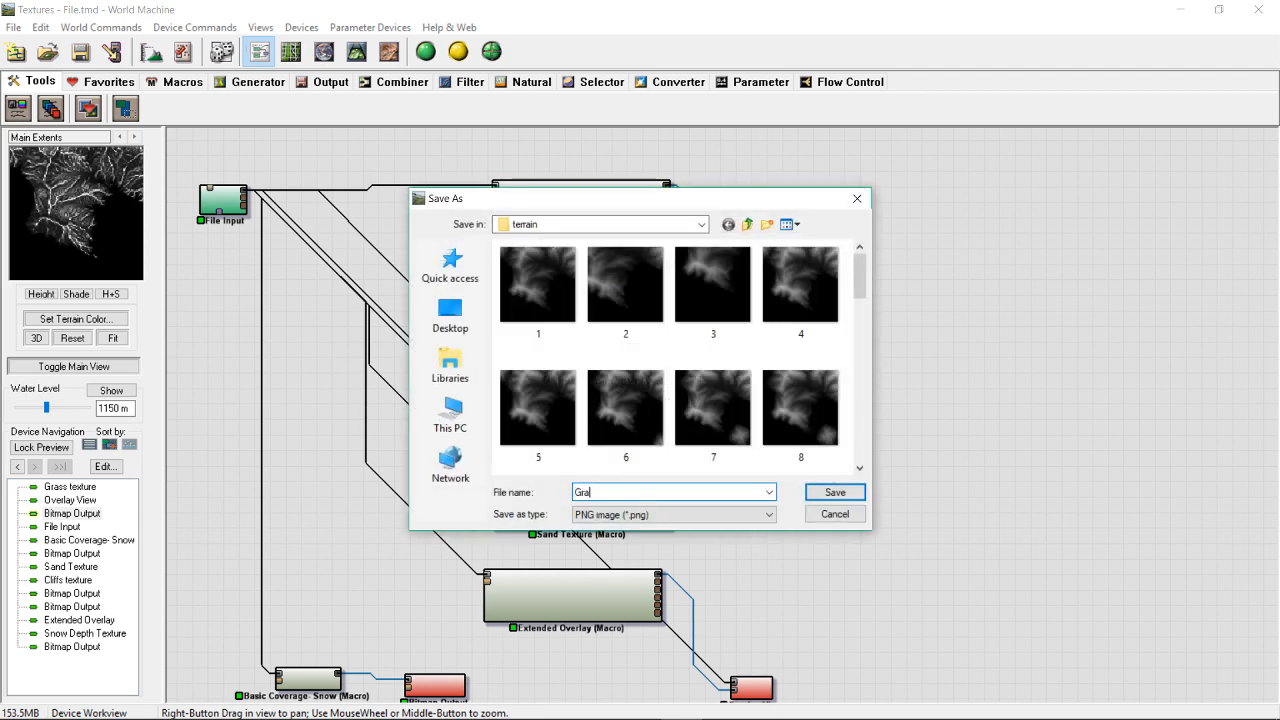
click(834, 493)
click(650, 450)
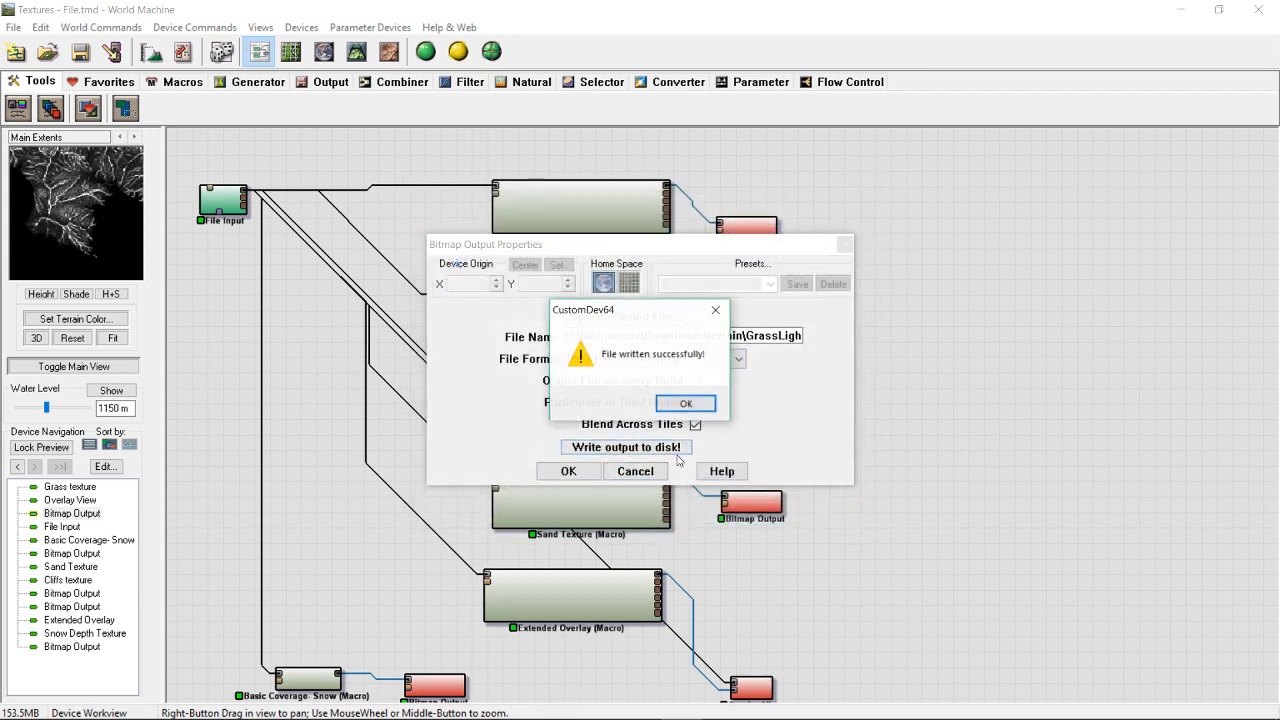
click(686, 403)
click(568, 471)
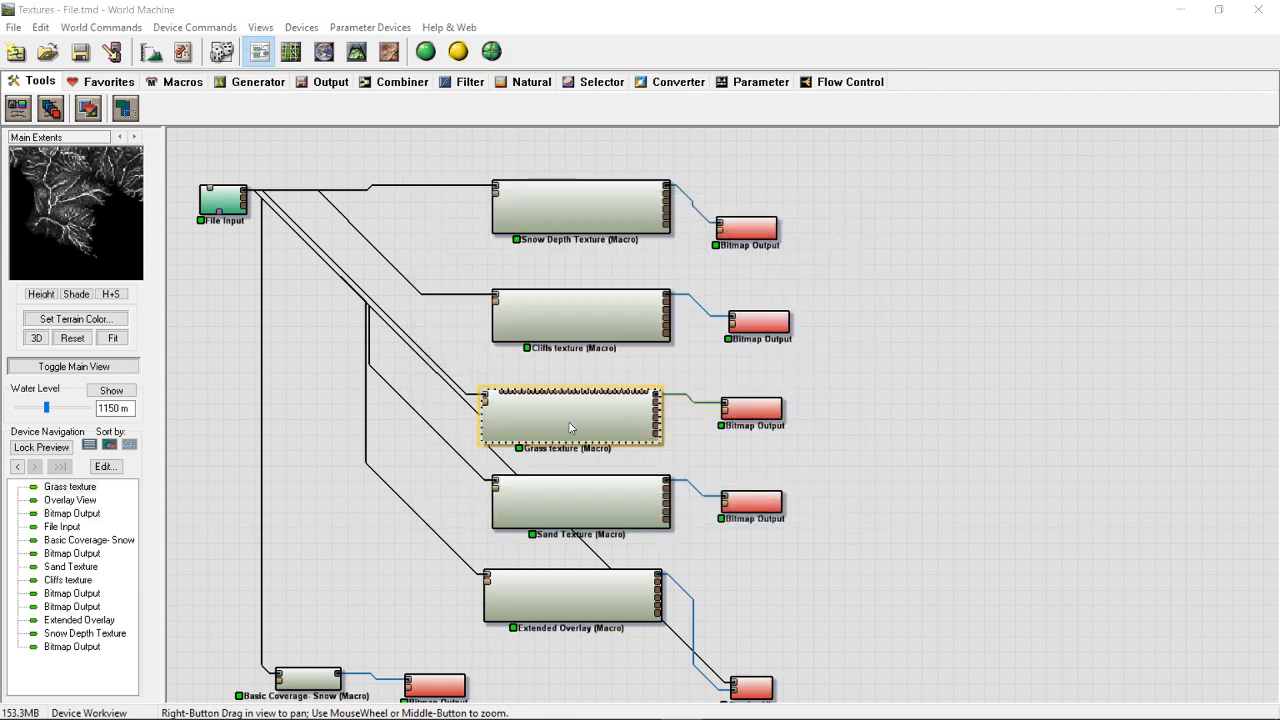
- Set the Grass1a colour of the Grass texture macro to black
double_click(568, 428)
click(576, 303)
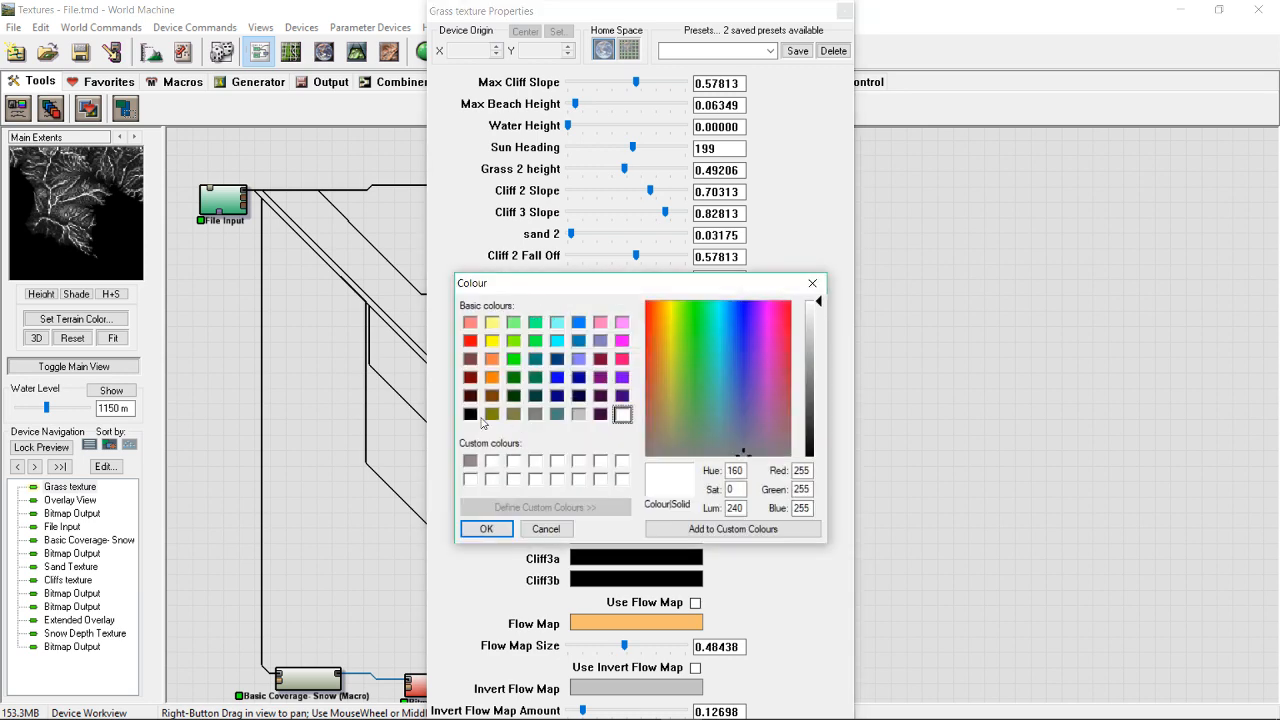
click(470, 413)
click(486, 528)
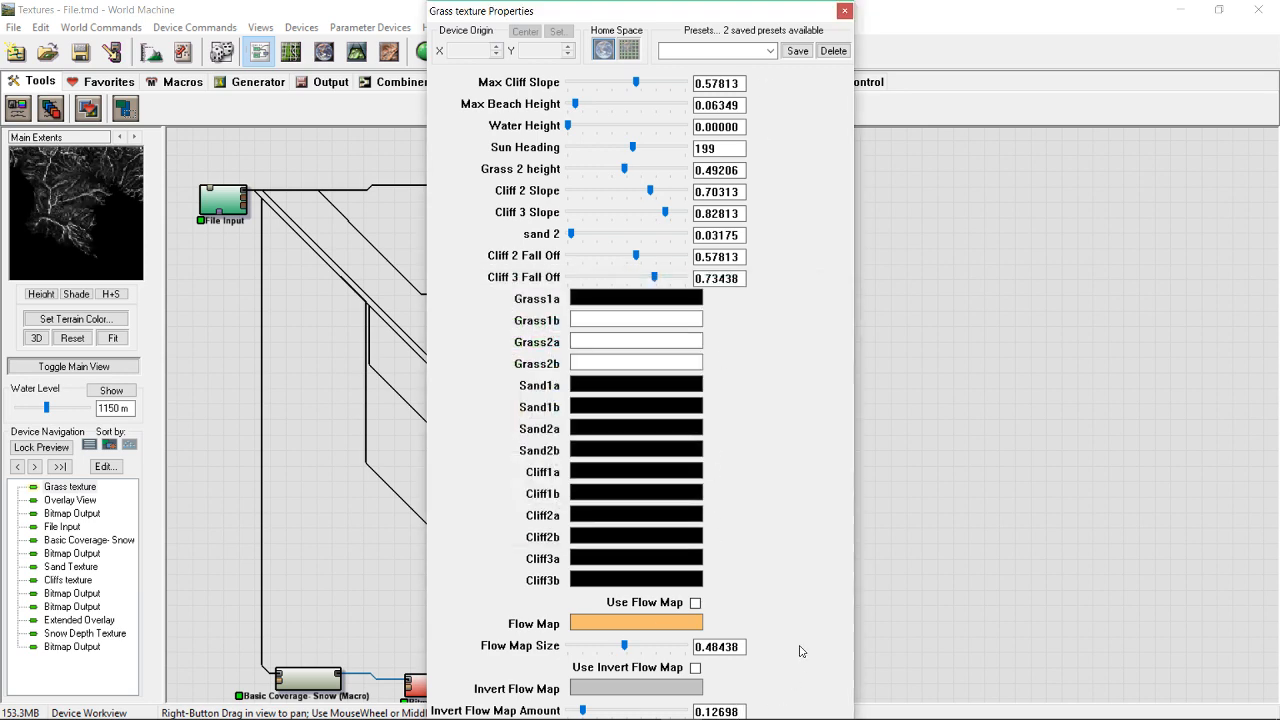
key(Return)
- Export the Grass texture's bitmap output to the terrain folder as GrassDark, building the world for the export
double_click(752, 408)
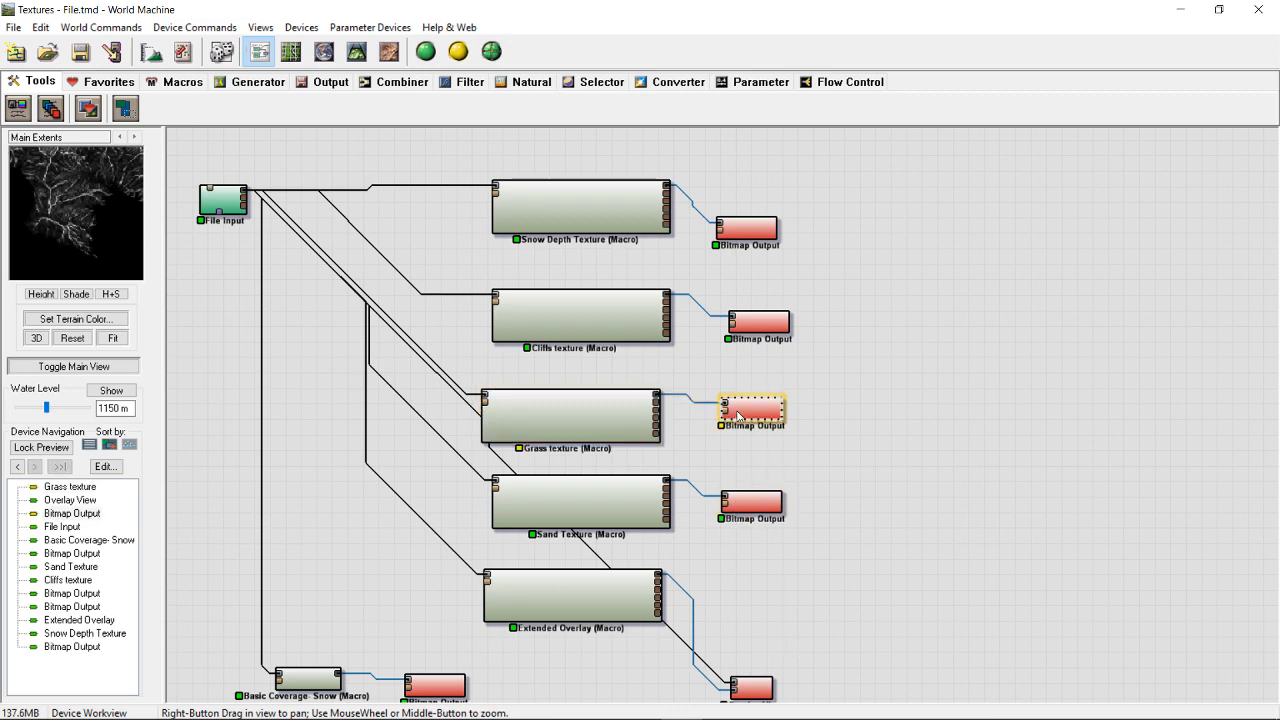
click(626, 317)
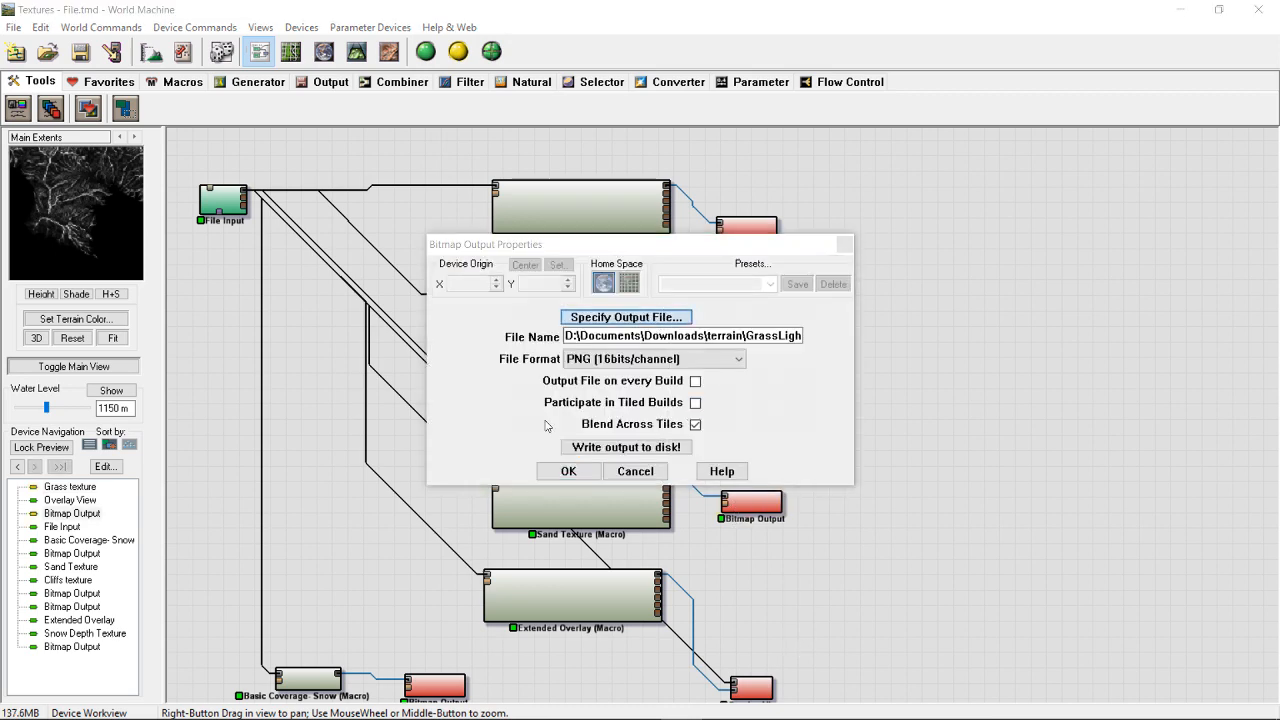
text(GrassDa)
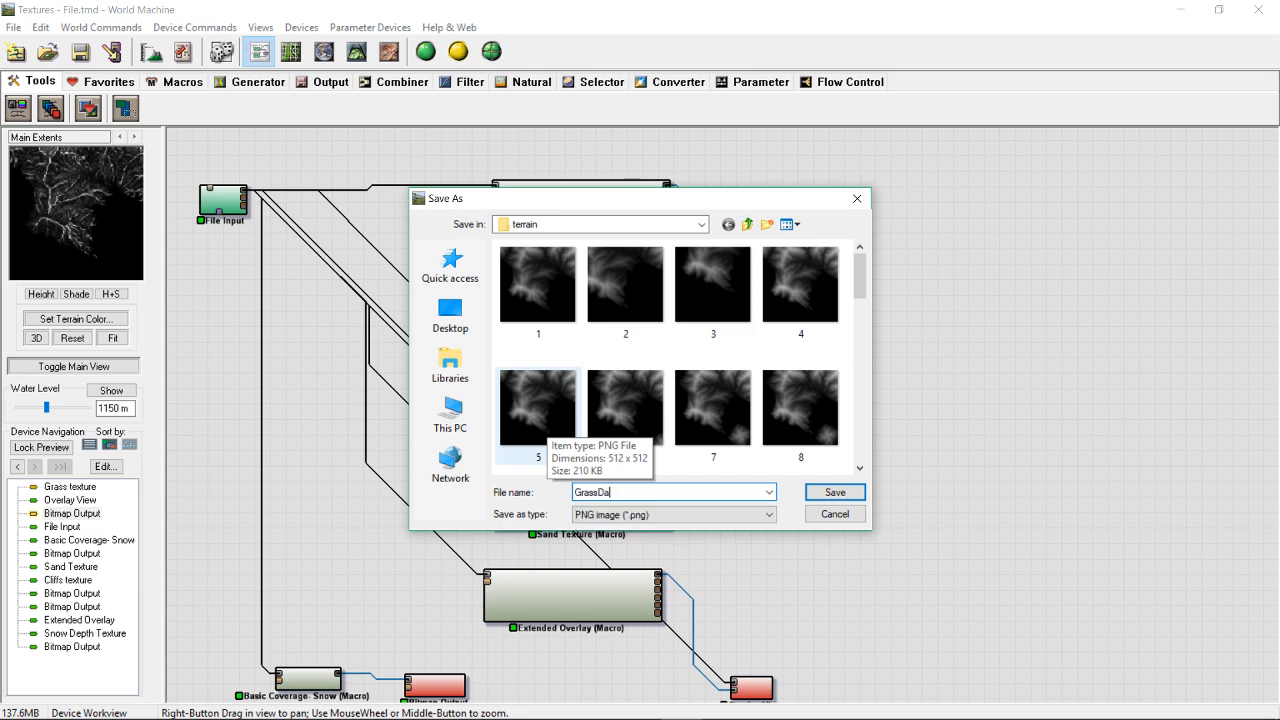
text(rk)
key(Return)
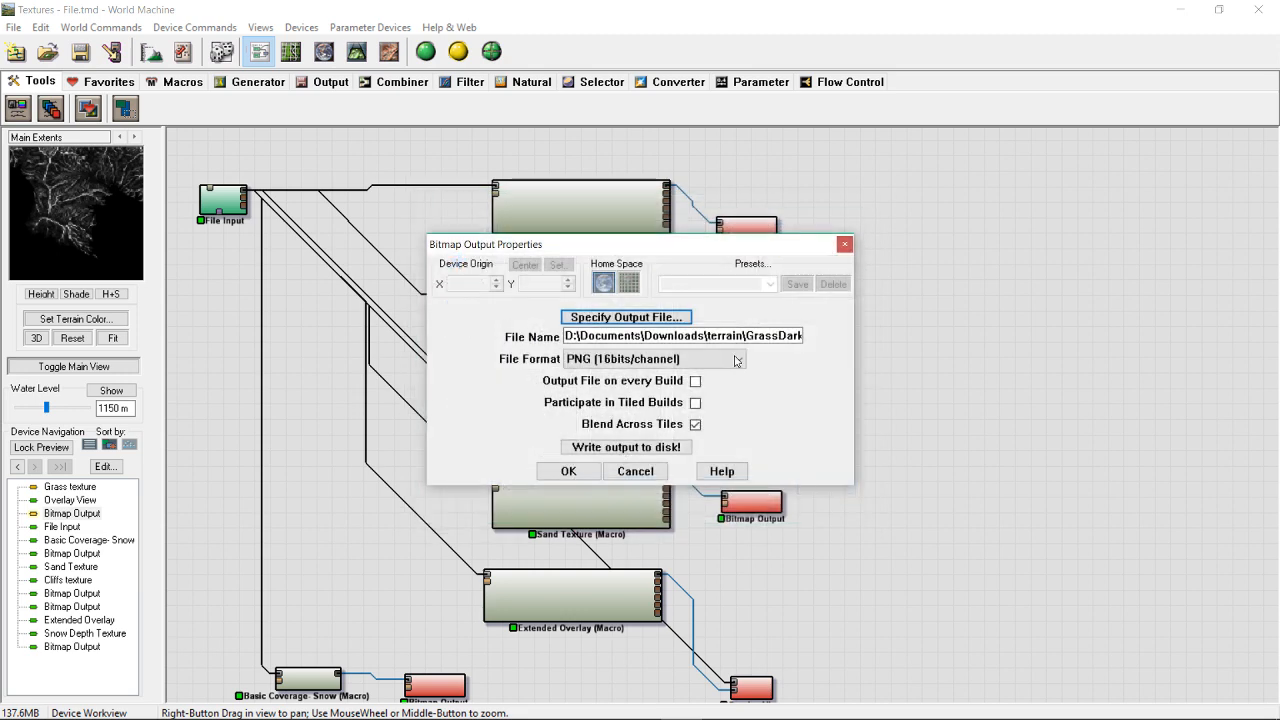
click(584, 478)
double_click(755, 412)
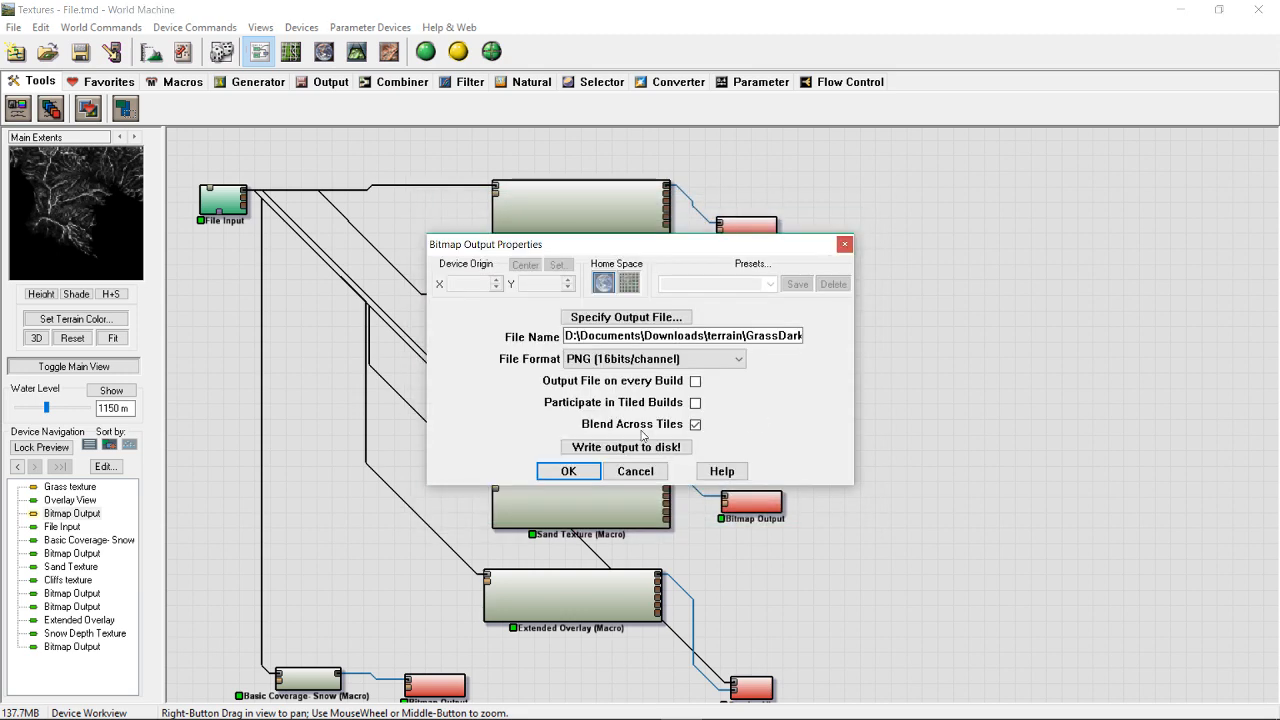
click(626, 455)
click(694, 404)
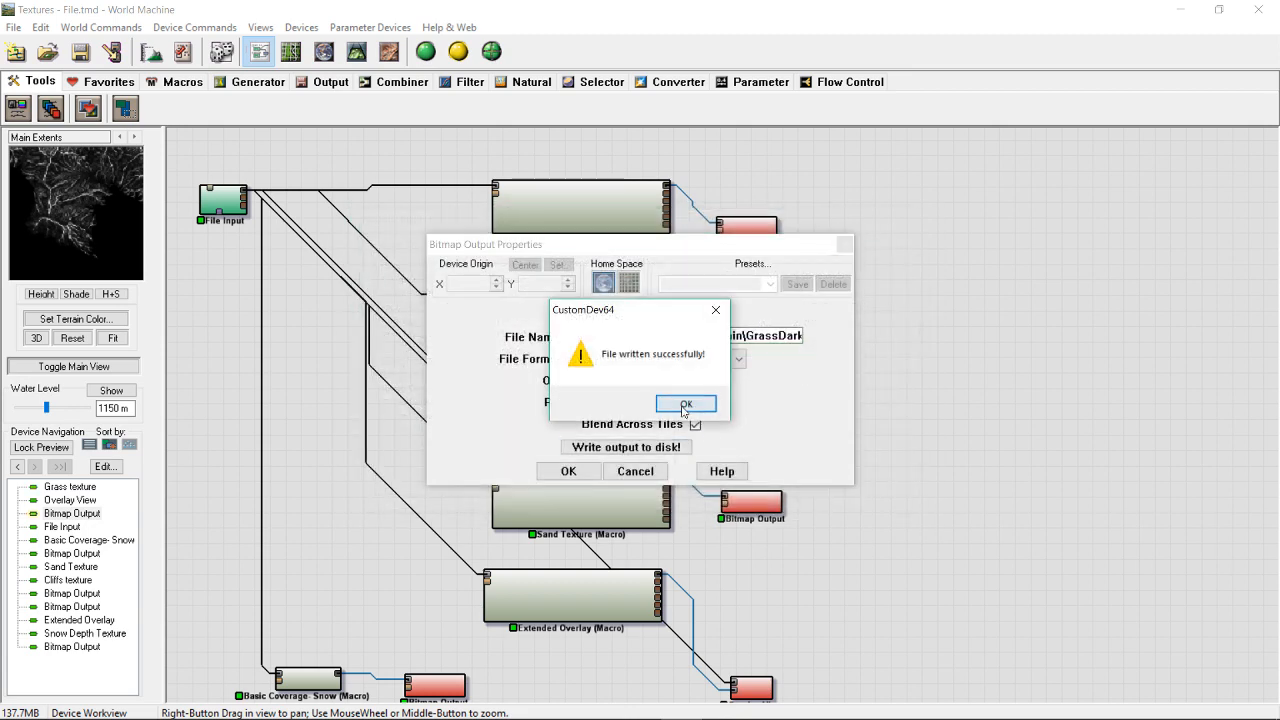
- Finish the GrassDark bitmap export and check the colour settings of the Sand Texture macro
click(697, 407)
click(576, 471)
double_click(573, 482)
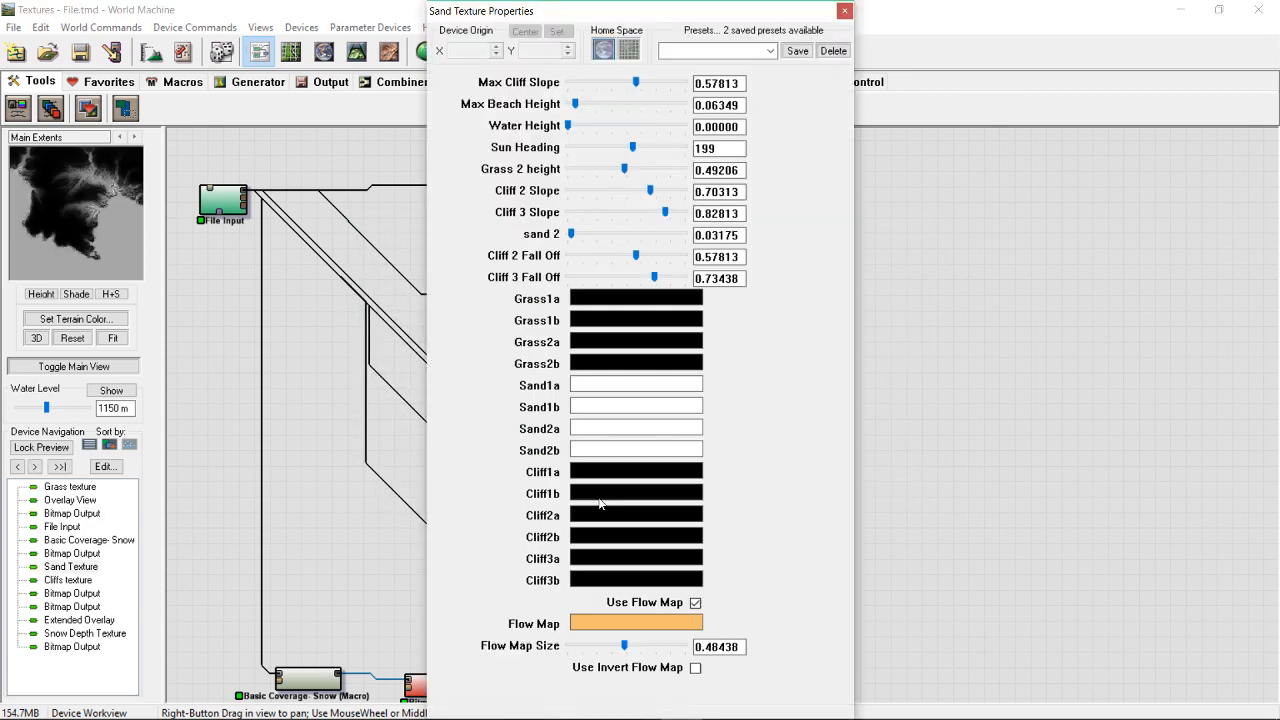
click(845, 10)
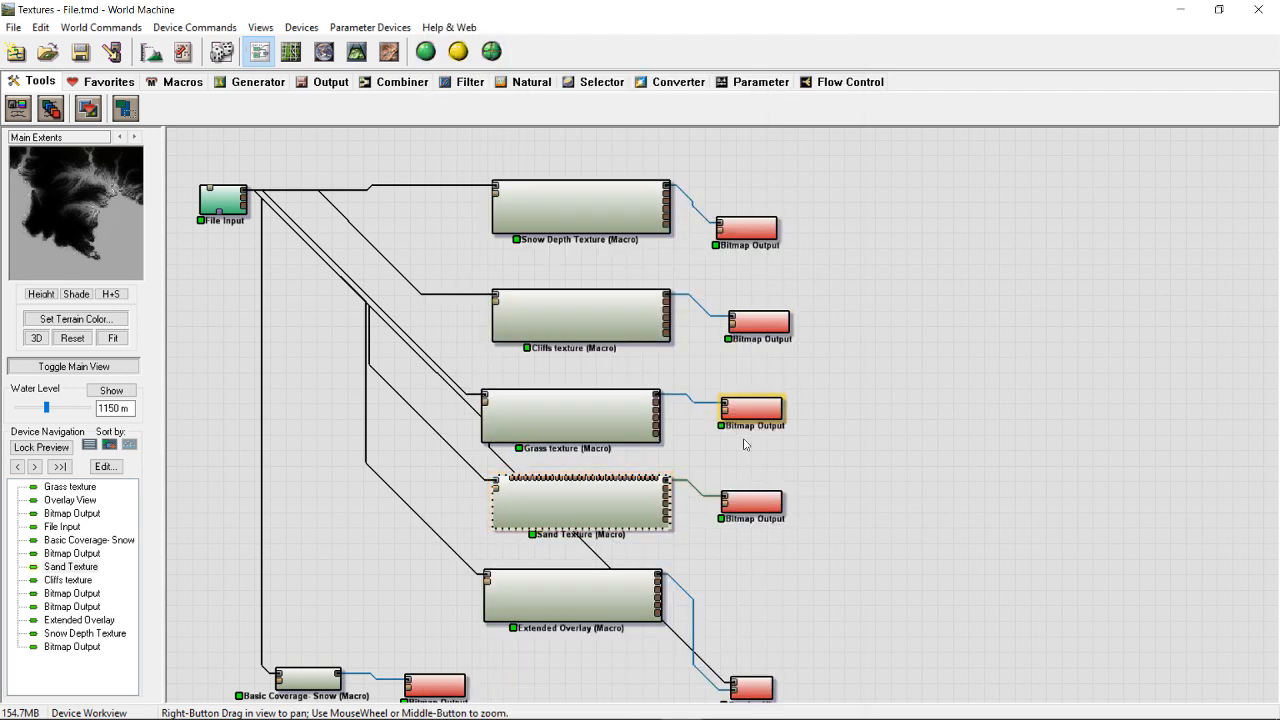
- Export the Sand Texture's bitmap output to the terrain folder as the 16-bit PNG file Sand
double_click(752, 503)
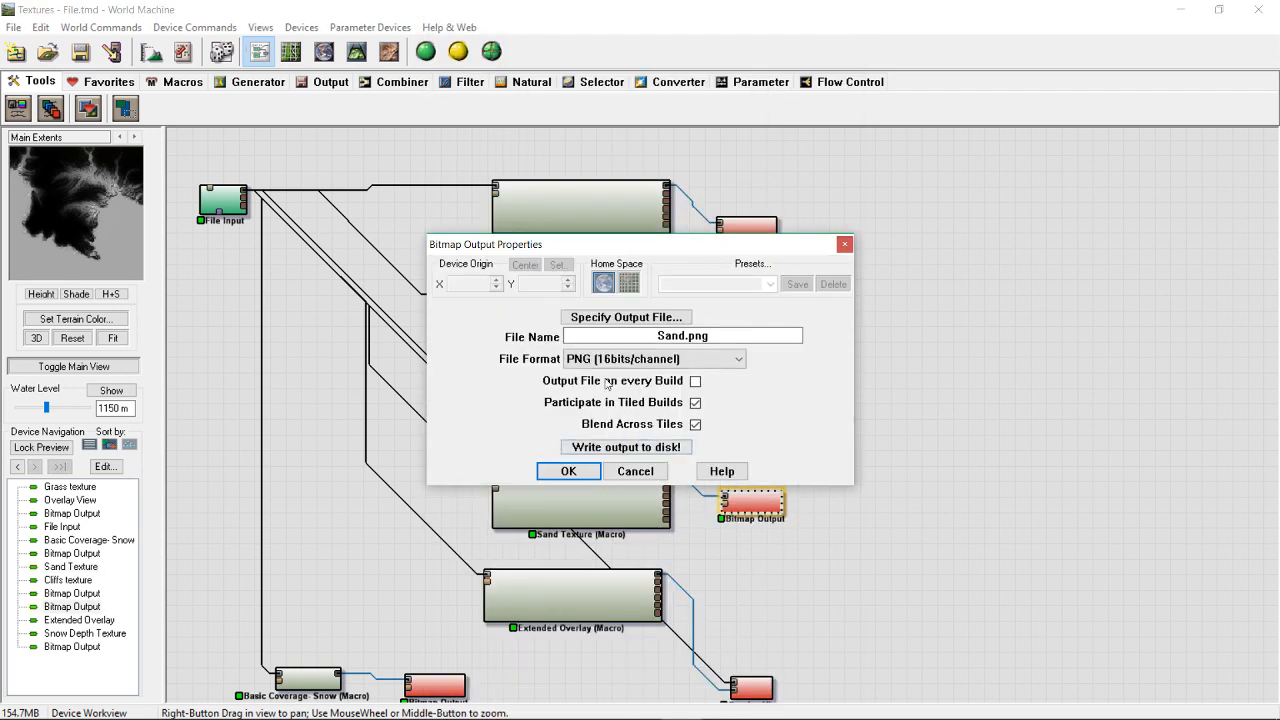
click(608, 447)
click(672, 402)
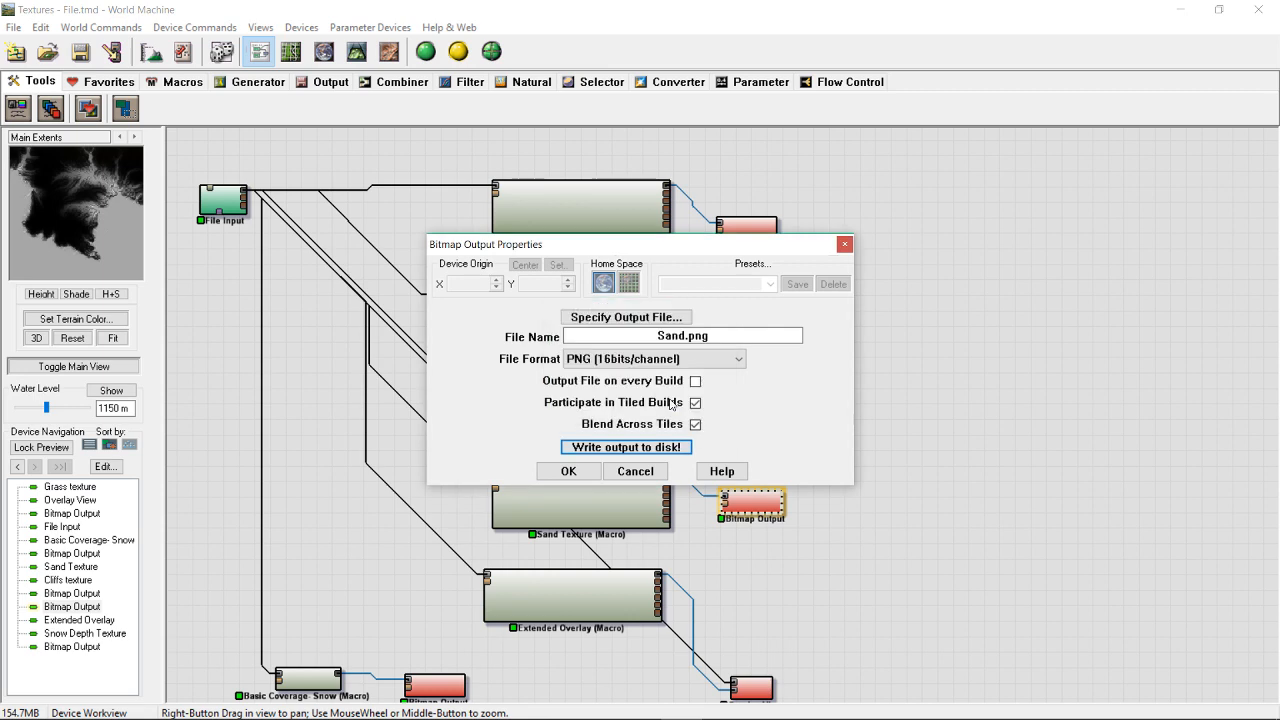
click(626, 317)
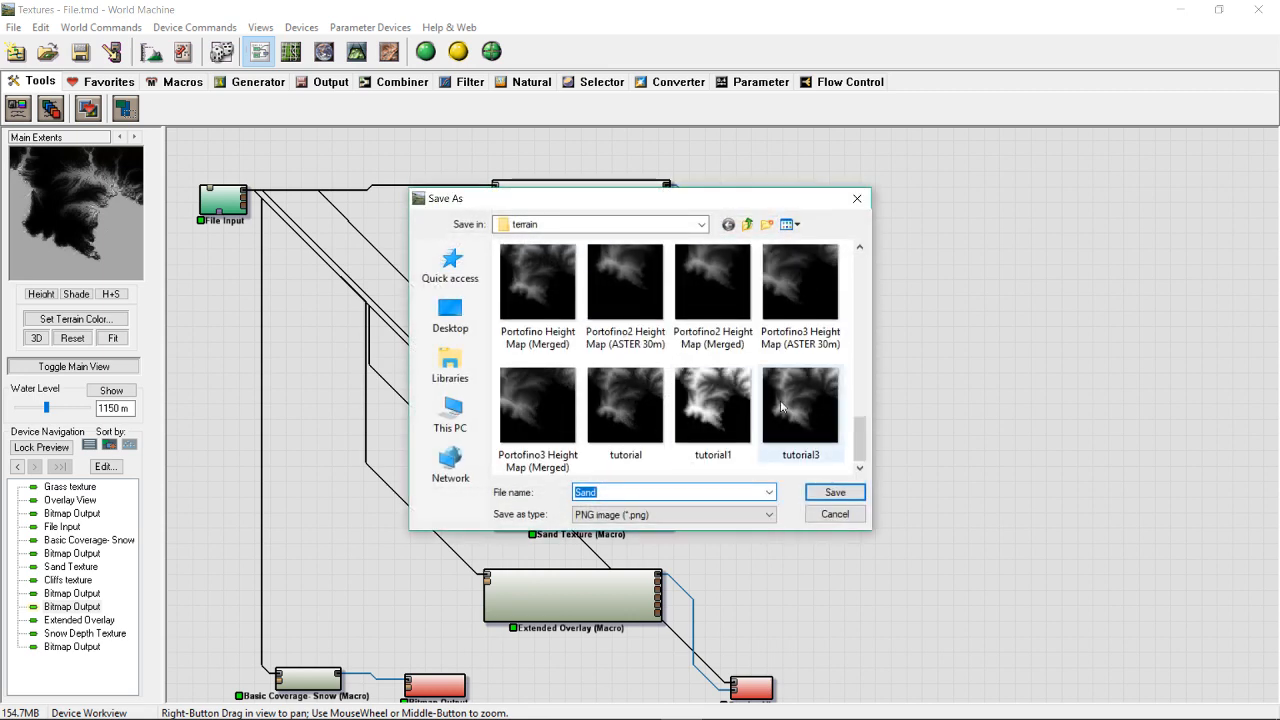
click(835, 492)
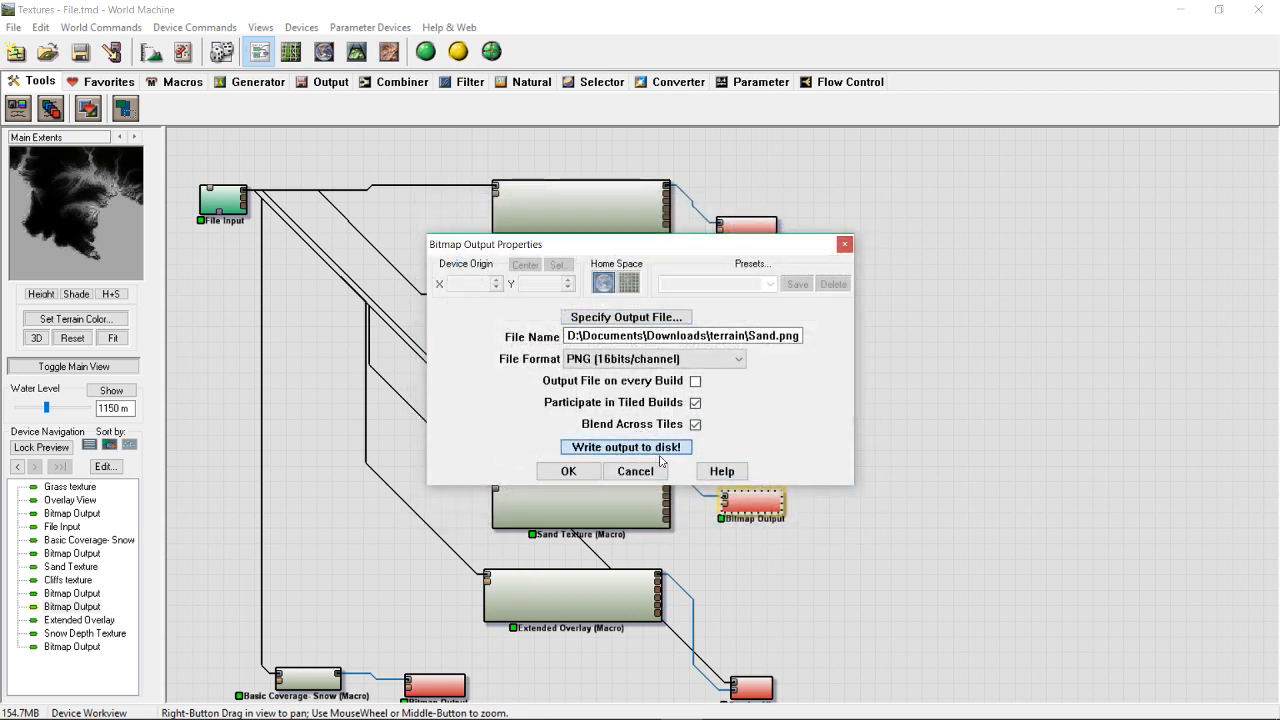
click(659, 453)
key(Return)
- Switch to File Explorer and look through the Programs folder on drive D and the My Documents folder
mouse_move(683, 706)
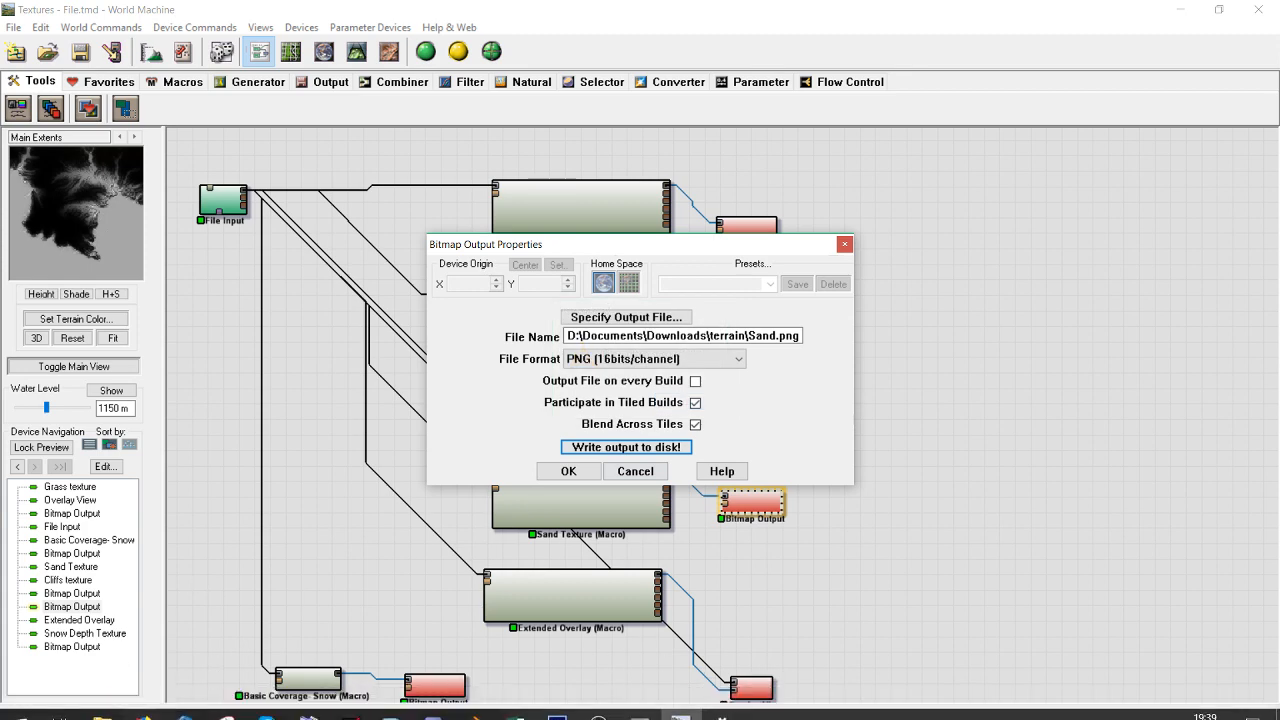
mouse_move(110, 706)
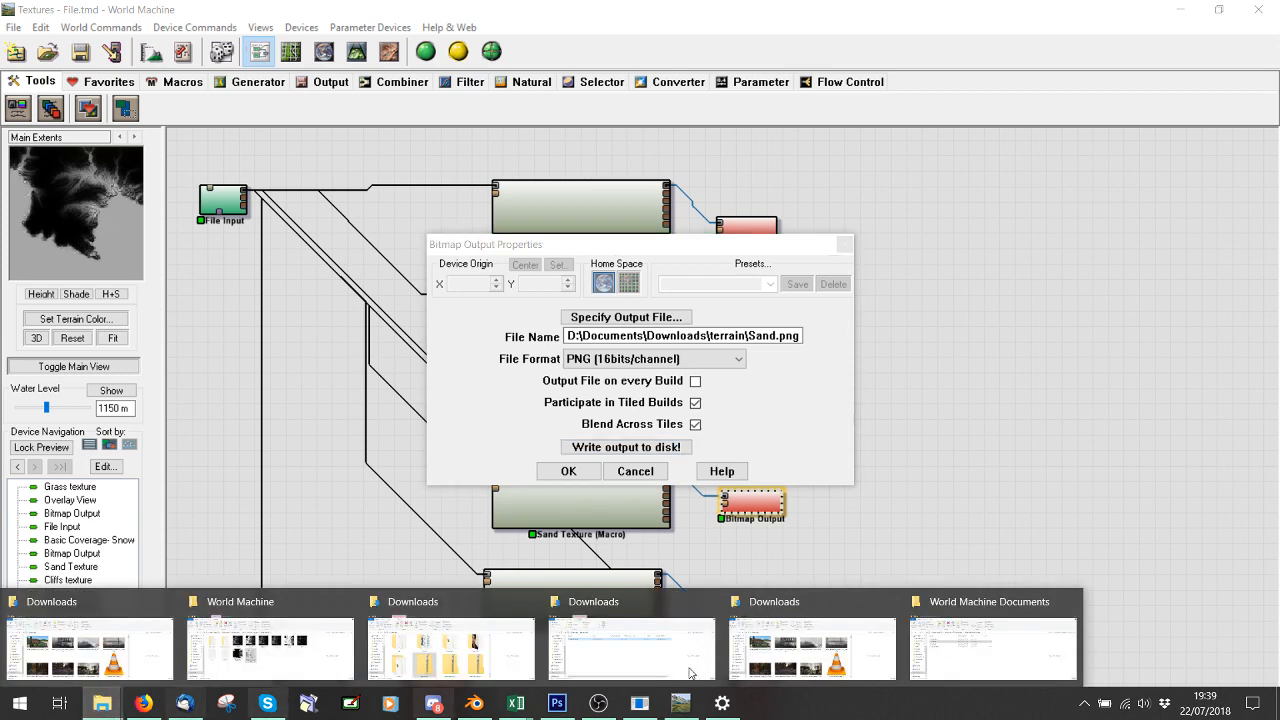
click(1000, 658)
click(60, 506)
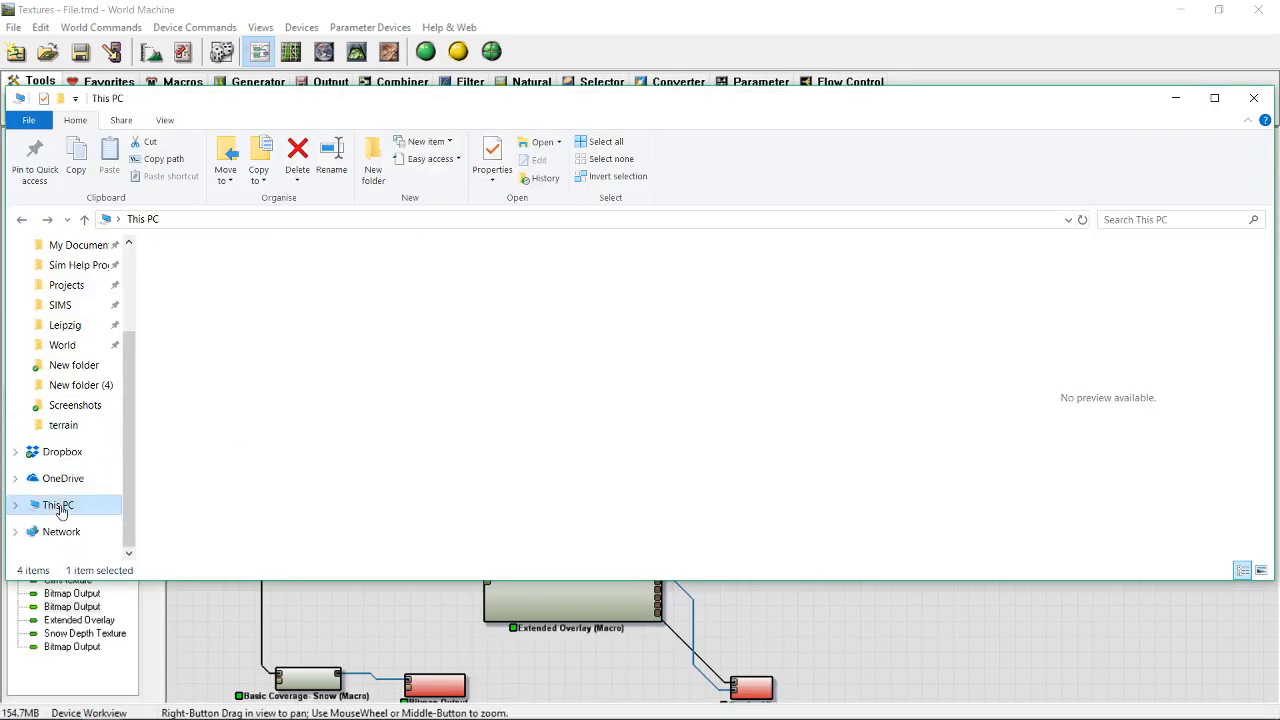
click(480, 452)
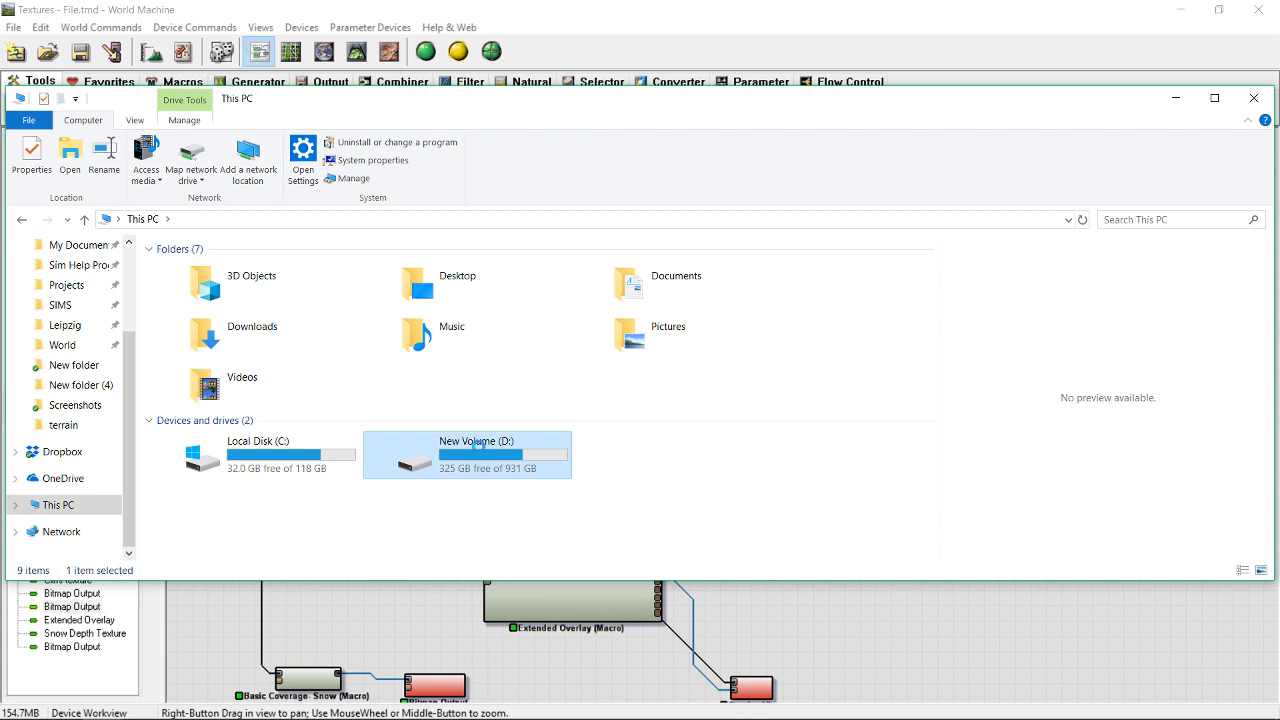
double_click(477, 443)
click(195, 292)
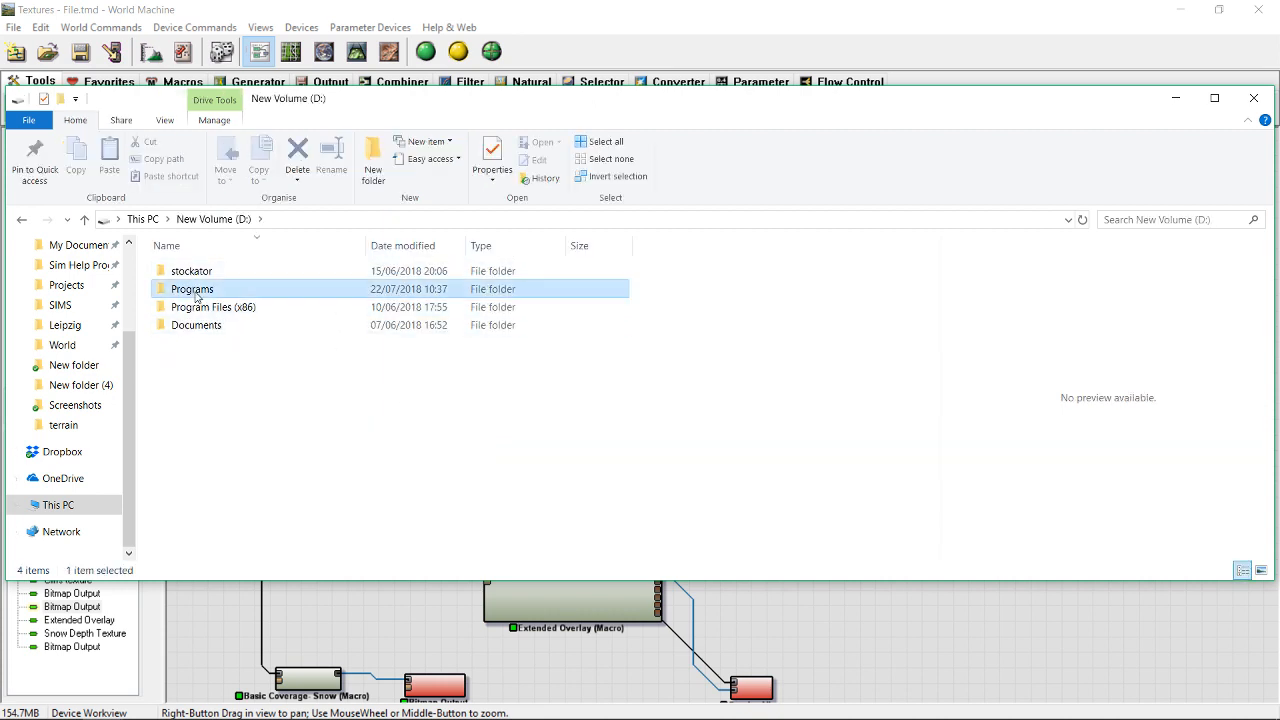
double_click(196, 292)
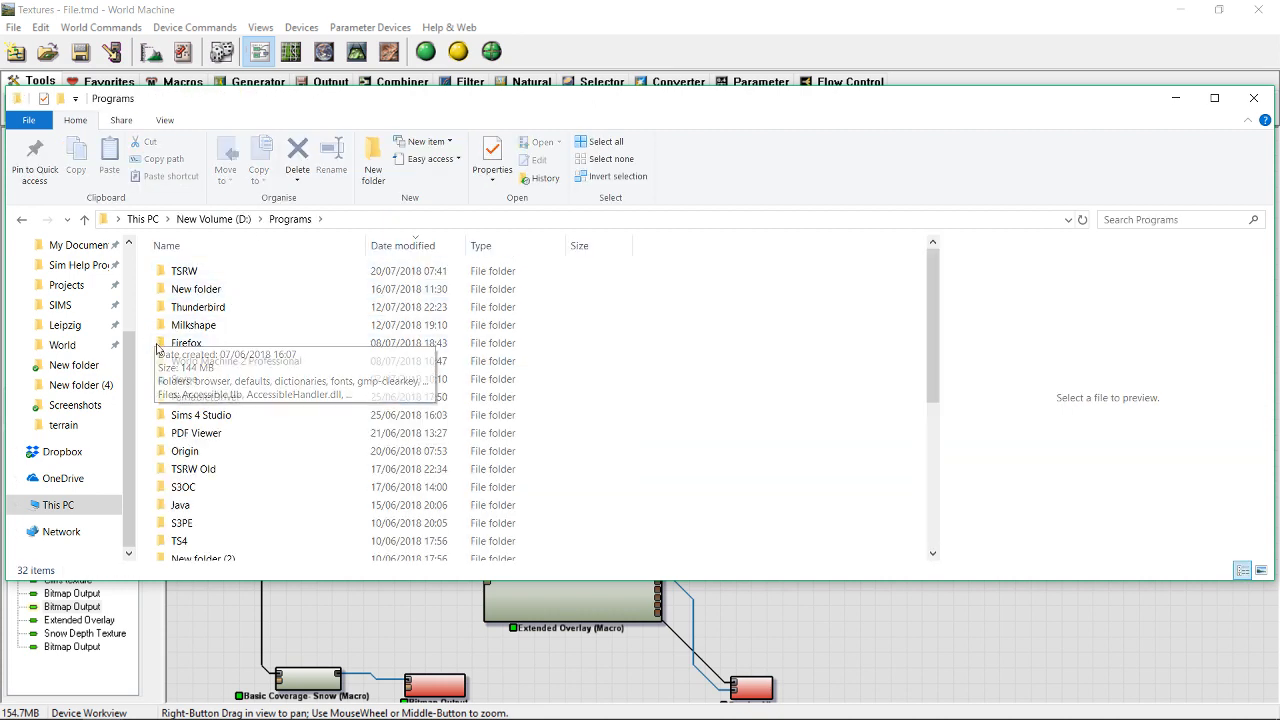
scroll(160, 350, down, 2)
scroll(80, 330, up, 3)
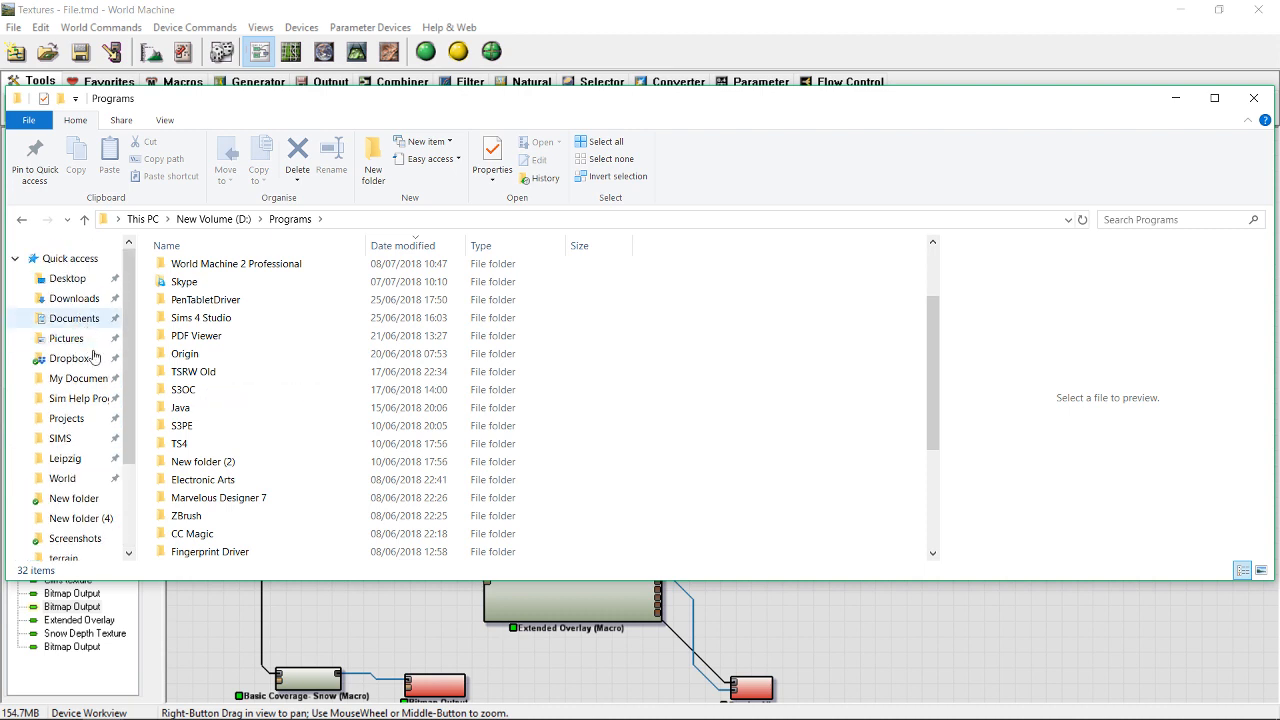
click(80, 378)
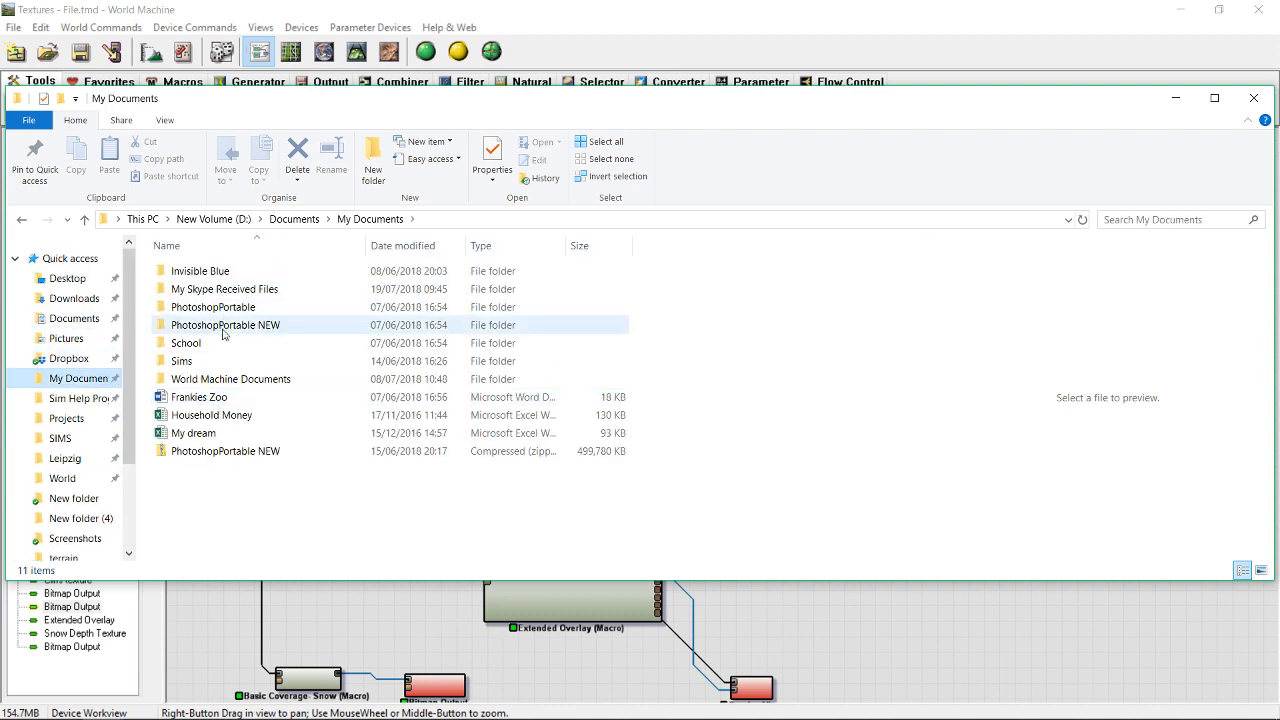
- Open the InstalledWorlds folder inside Documents, Electronic Arts, The Sims 3 CAW
click(101, 316)
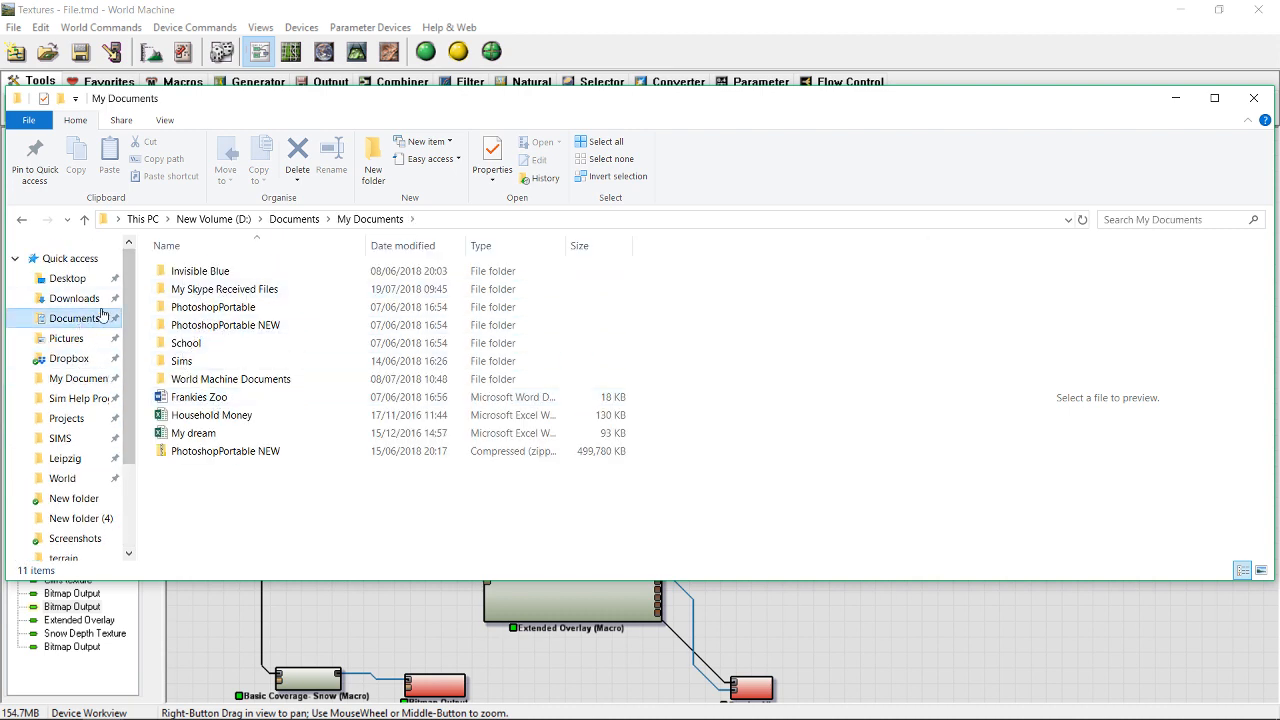
double_click(214, 307)
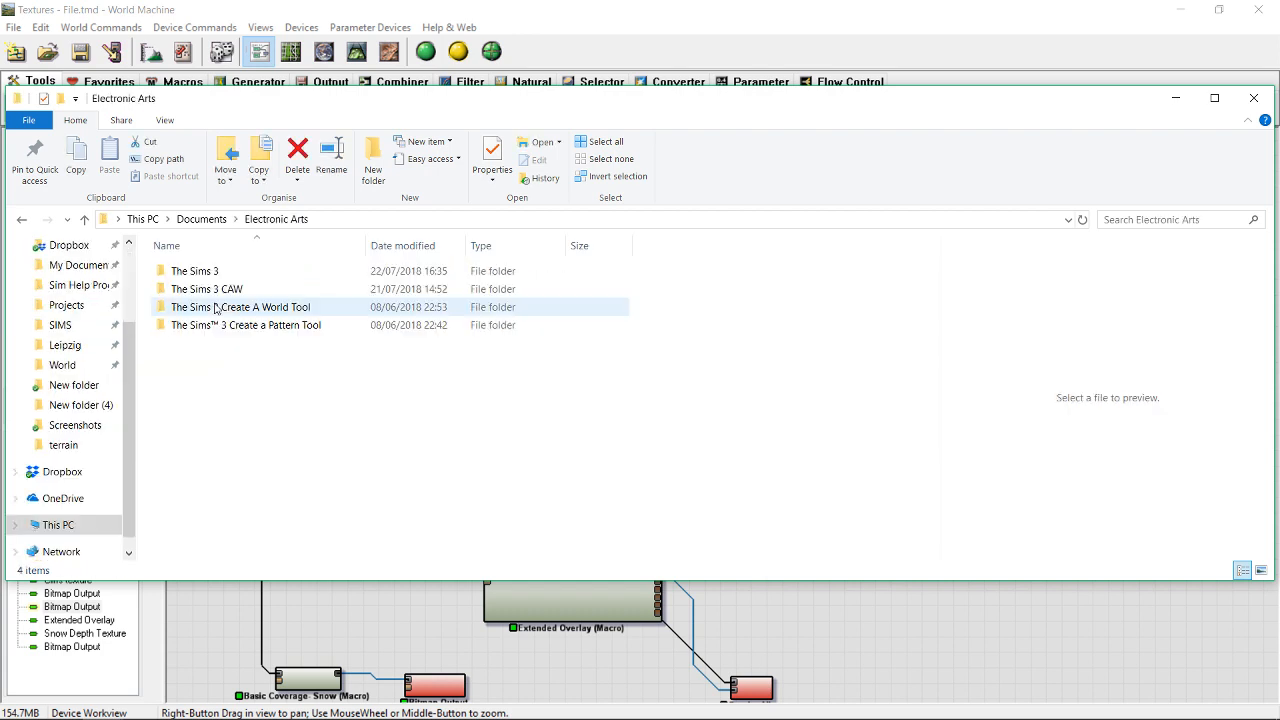
double_click(205, 289)
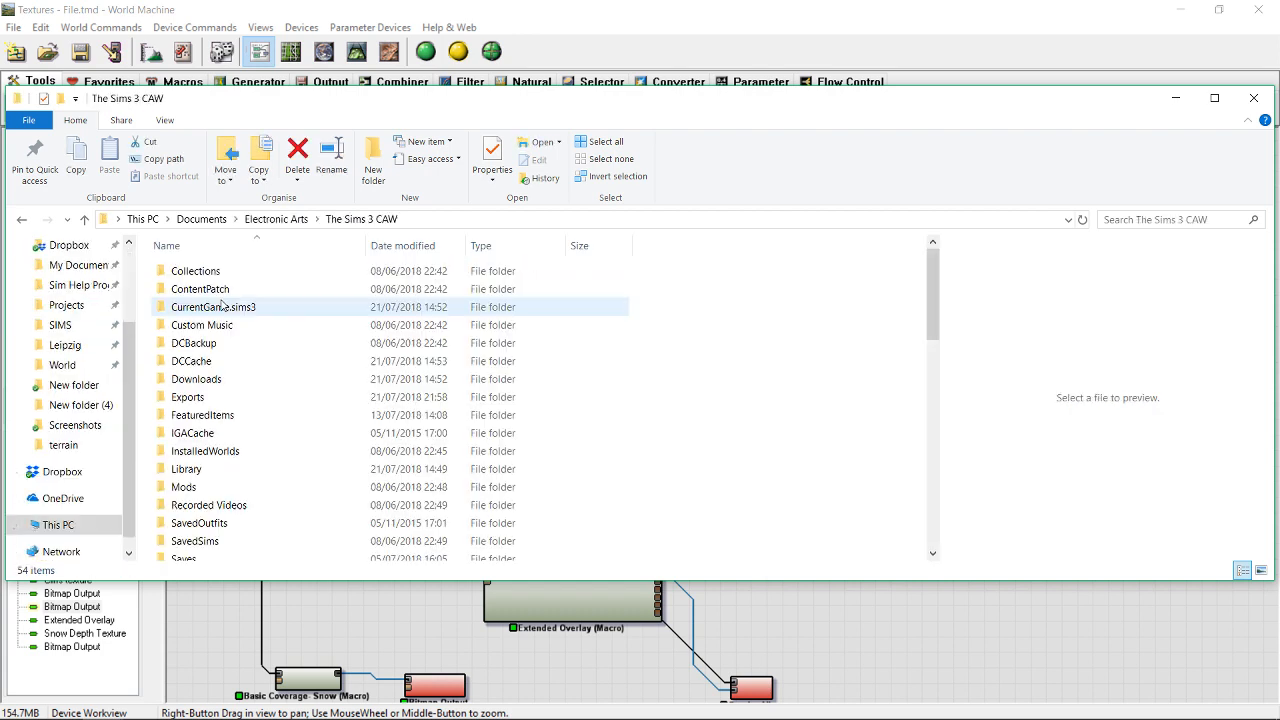
double_click(214, 451)
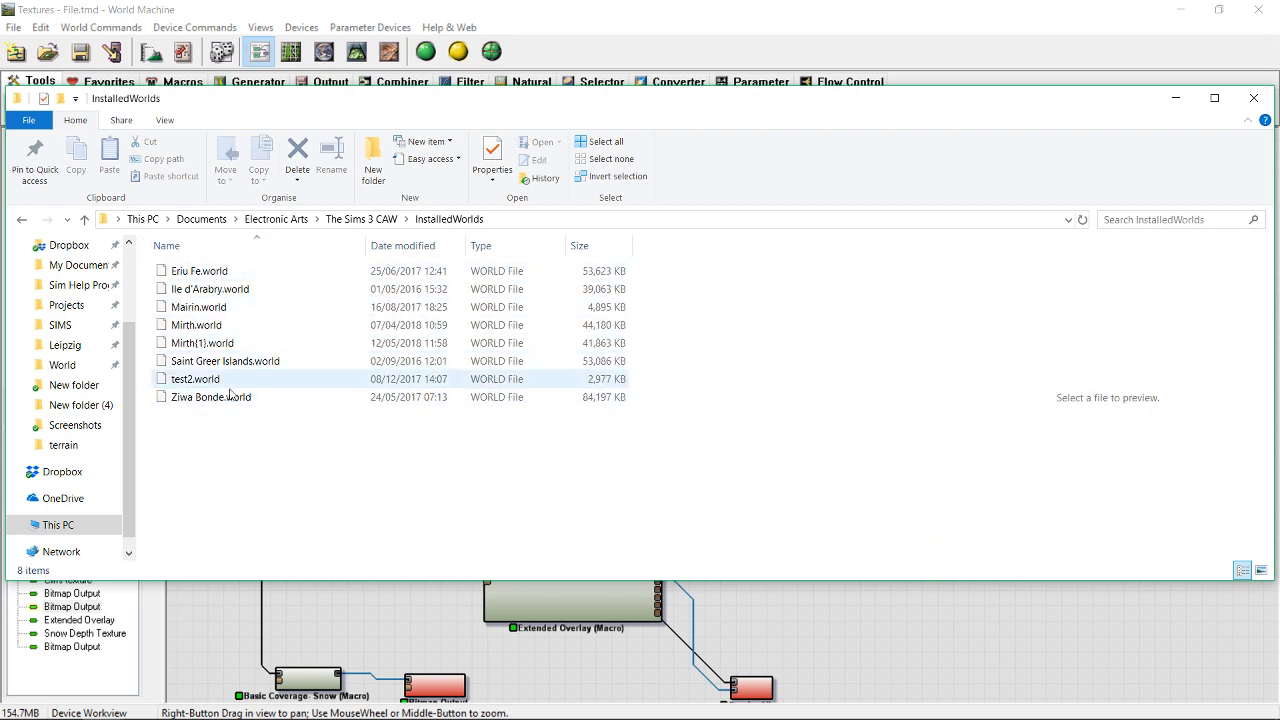
- Open Ziwa Bonde.world with Sims3 Package Editor, keeping it as the default app for .world files
click(227, 398)
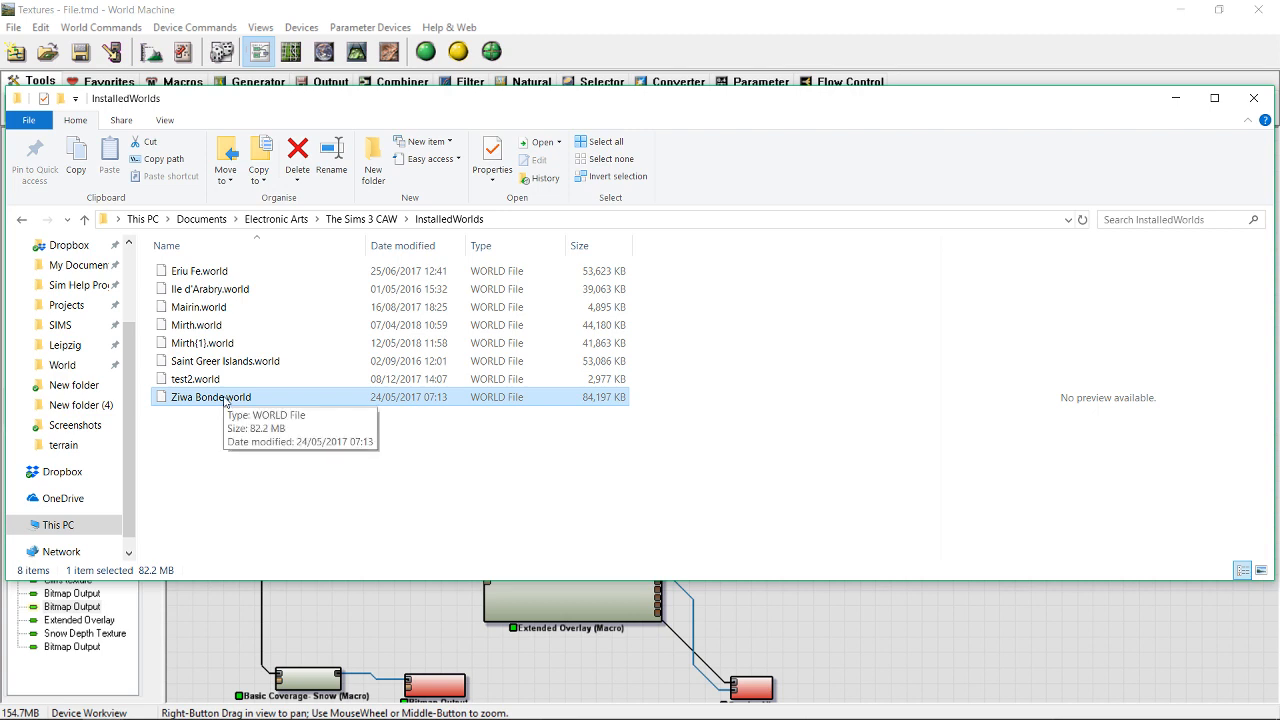
right_click(229, 405)
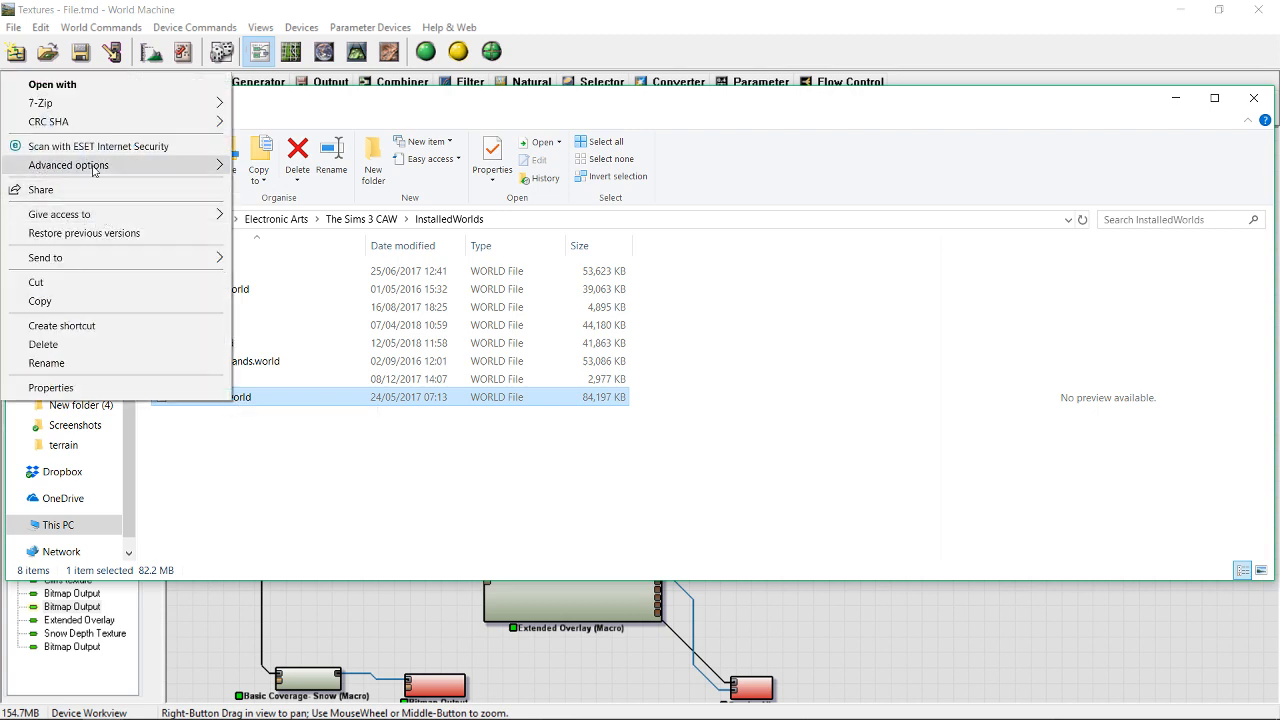
mouse_move(127, 265)
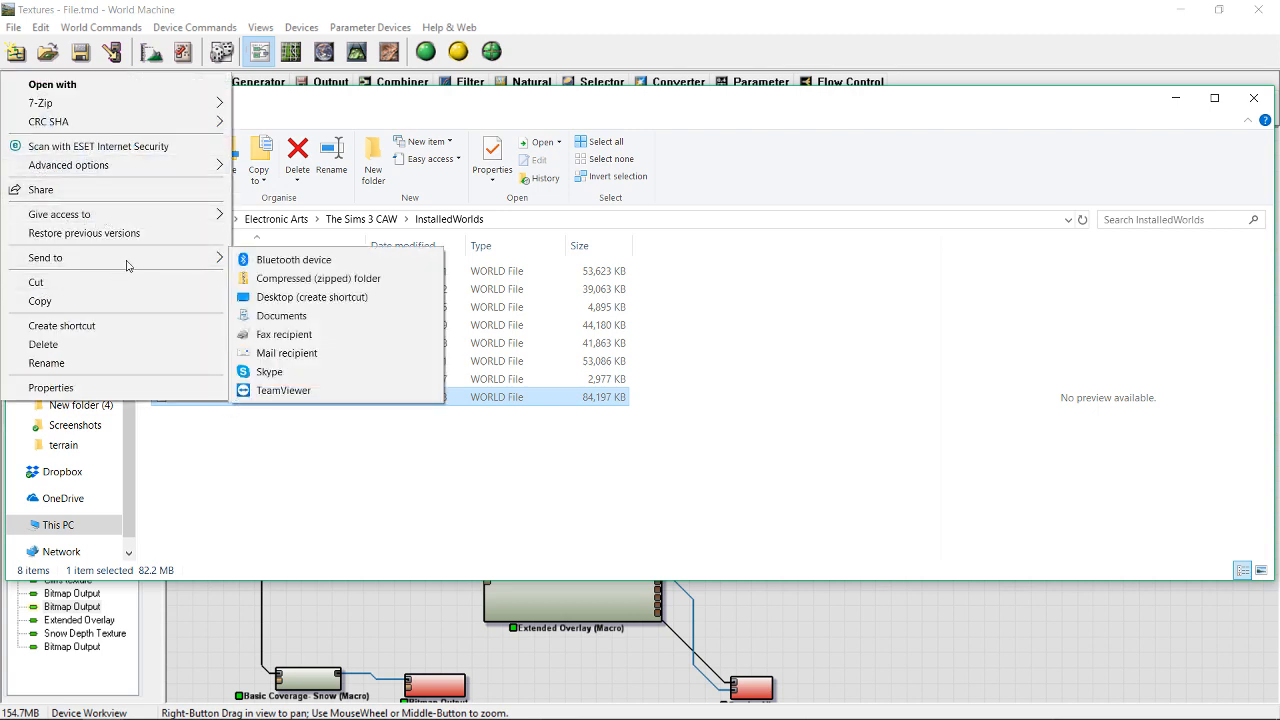
click(55, 84)
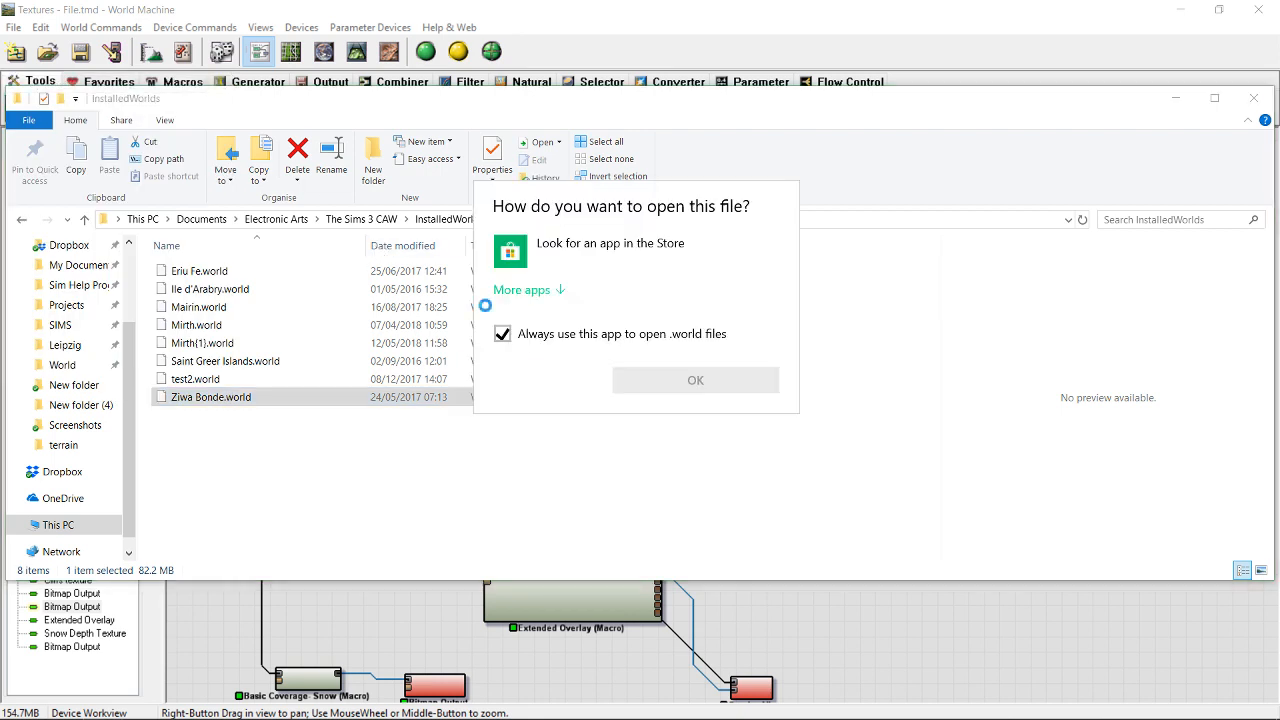
click(528, 290)
click(535, 291)
click(598, 466)
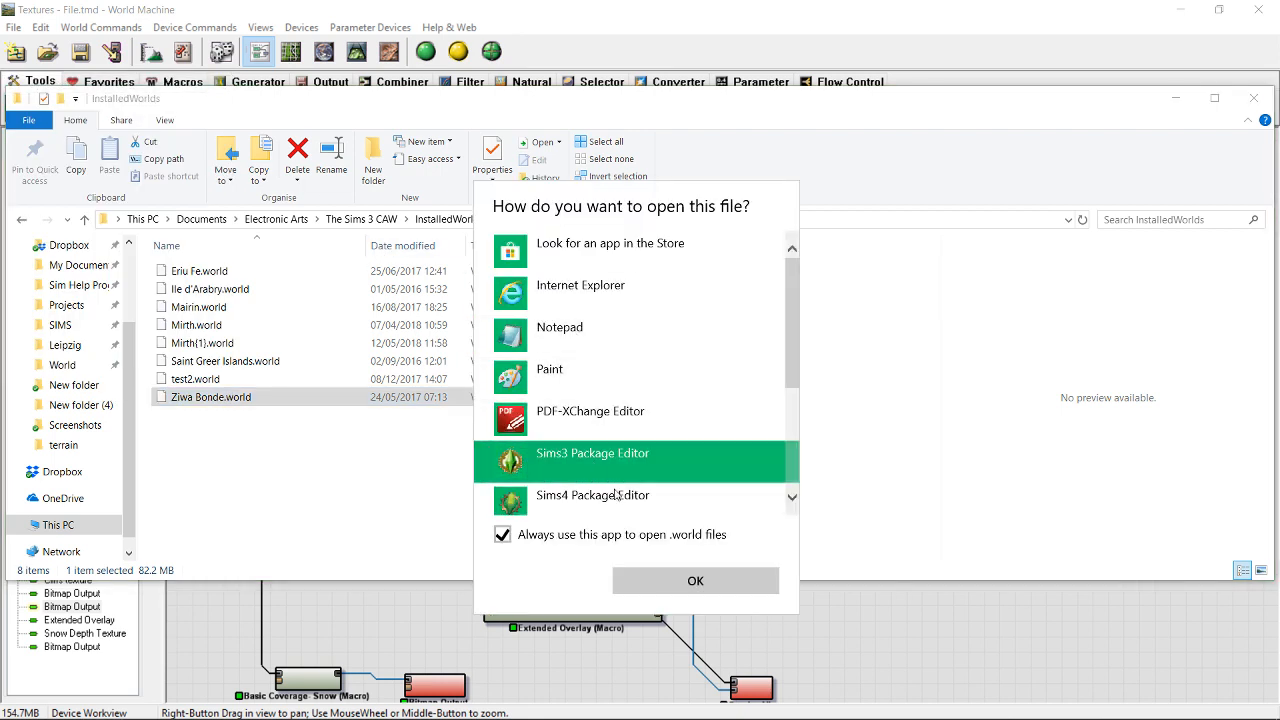
click(674, 590)
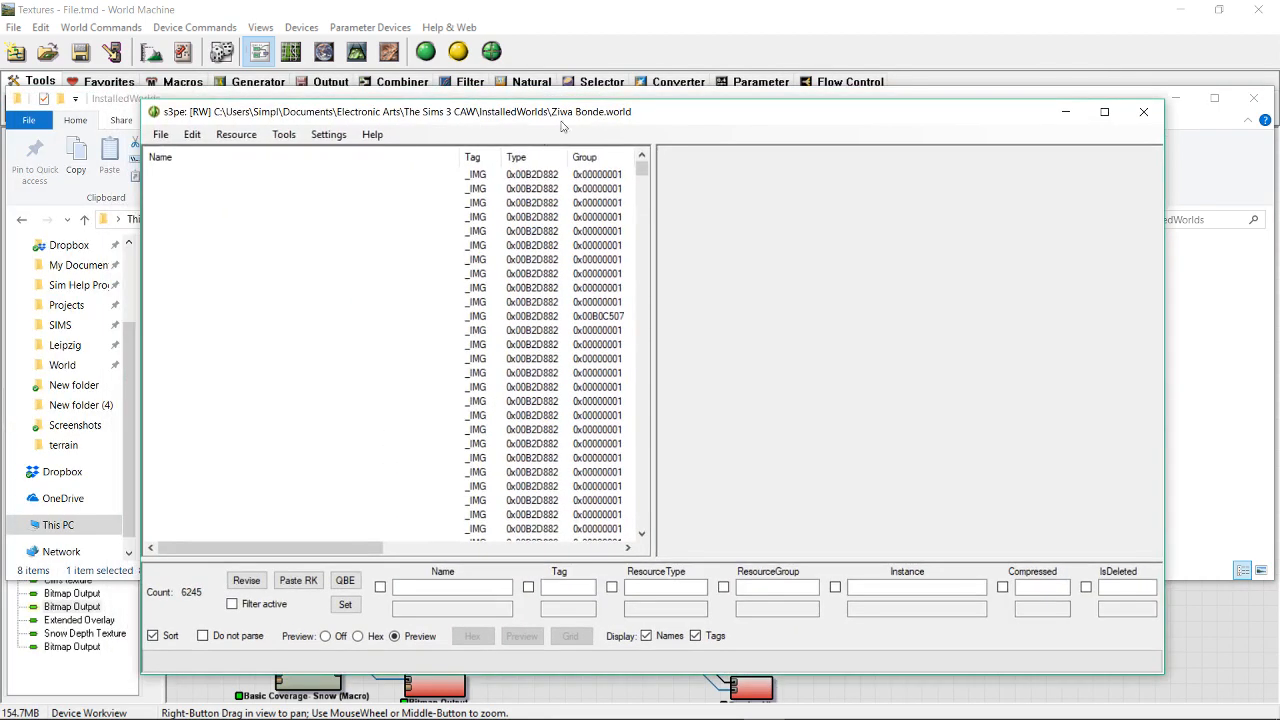
- Preview several of the world's image resources, including plantBulRushes and Martine_Rock_Shale_Detail
click(490, 177)
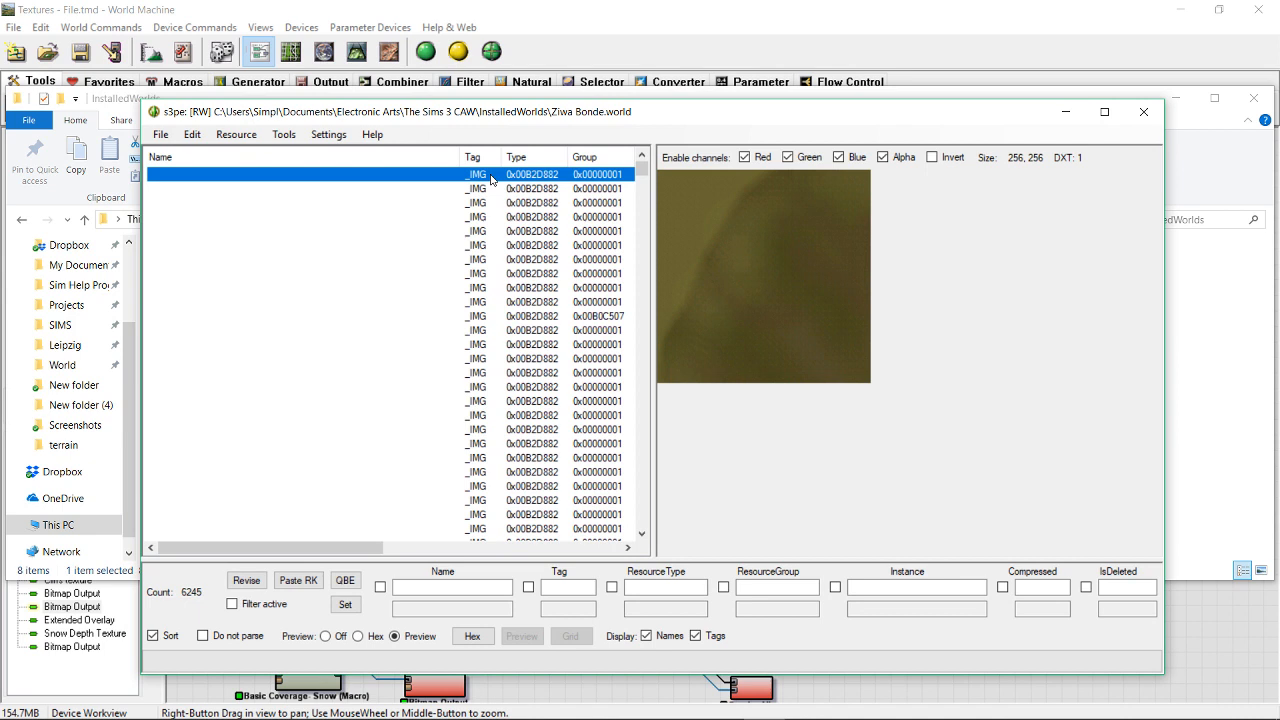
key(Down)
key(Down)
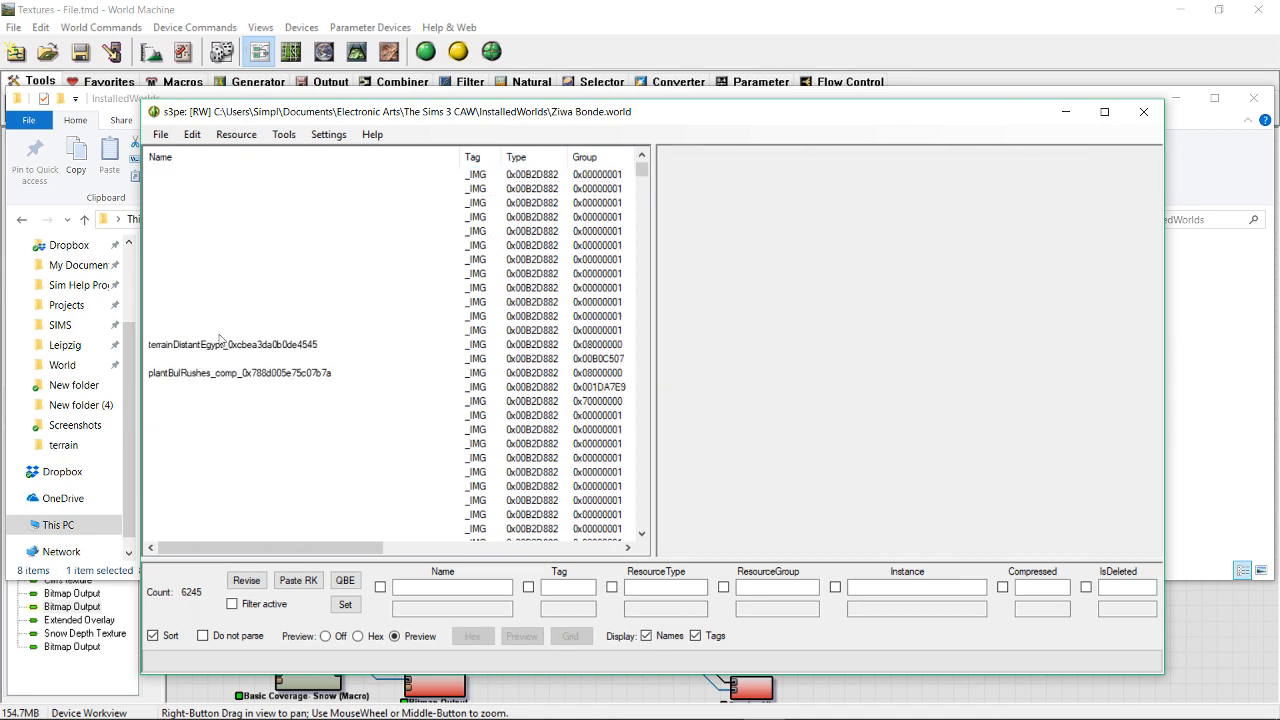
click(222, 344)
click(344, 377)
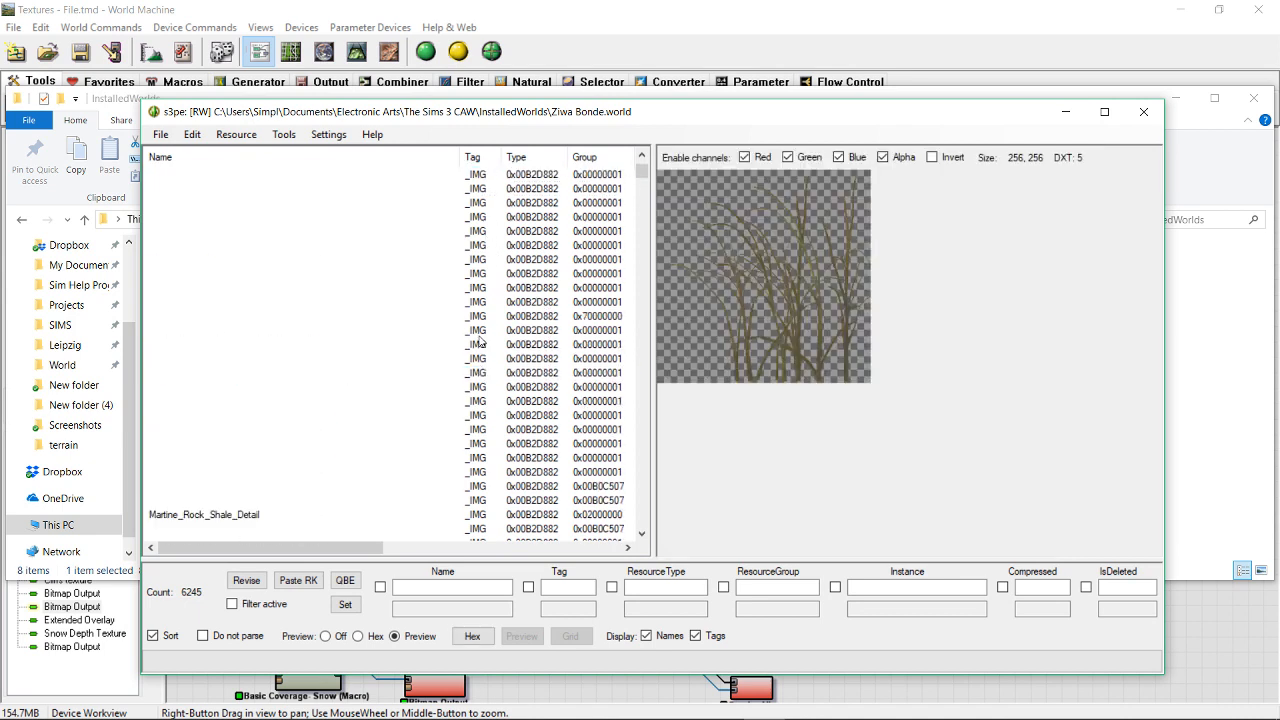
click(210, 388)
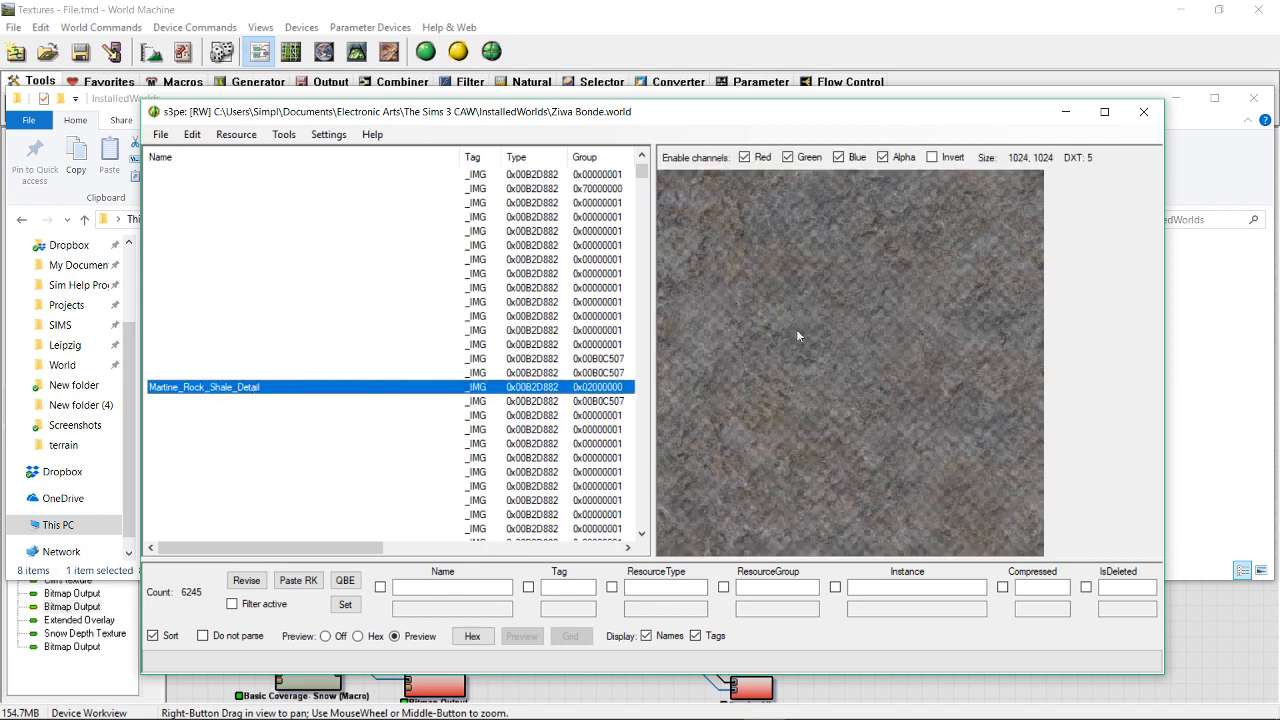
scroll(348, 384, down, 5)
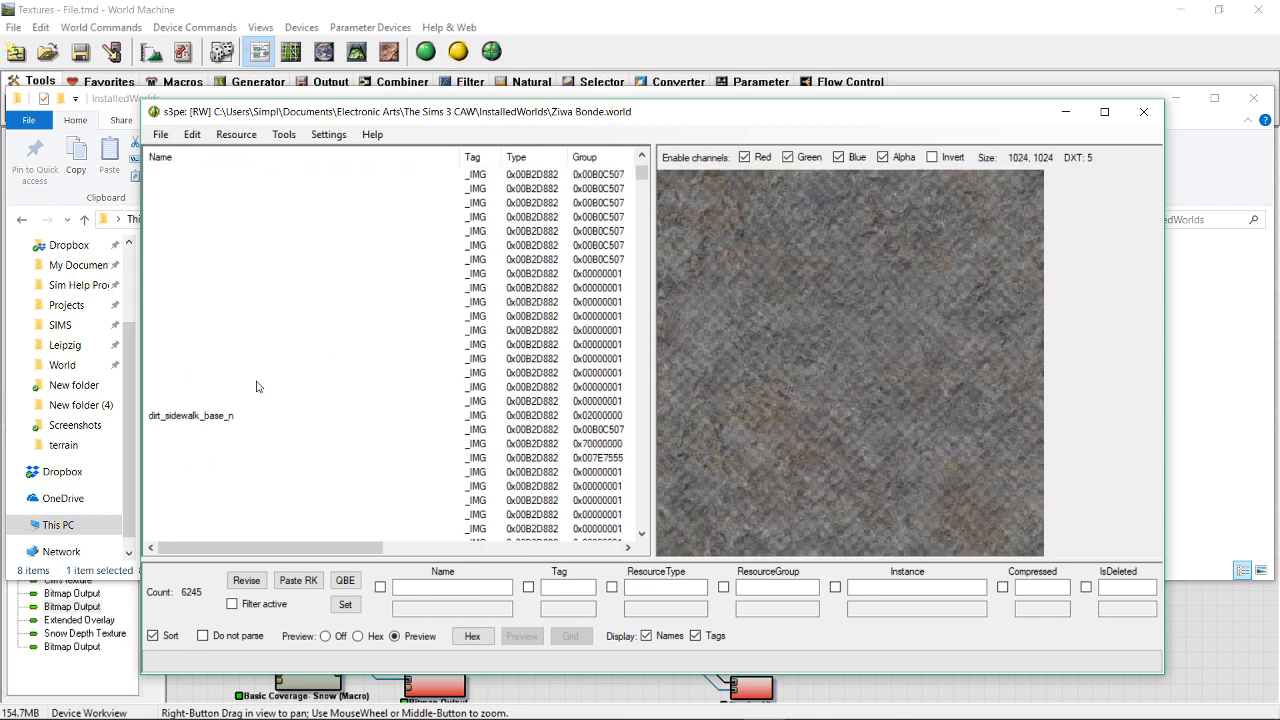
- Sort the resources by name and preview the dirt1 and dirt2 terrain textures
click(191, 157)
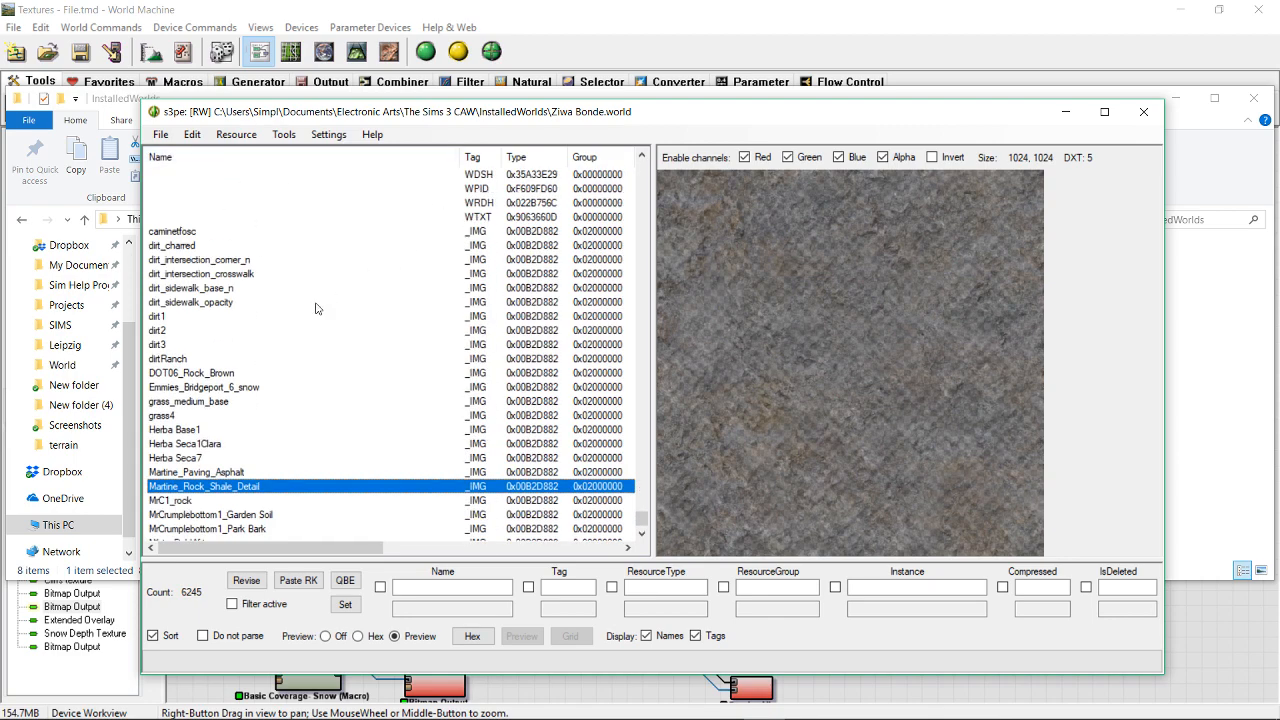
click(165, 316)
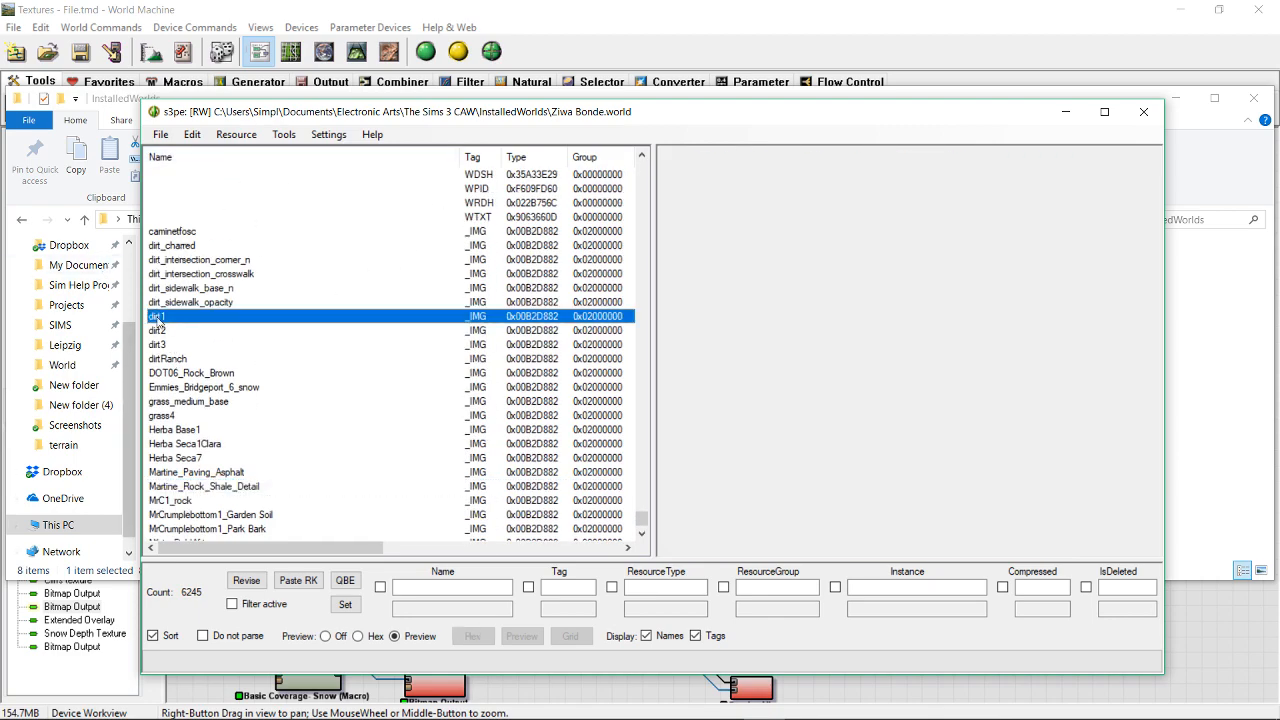
click(165, 331)
click(162, 317)
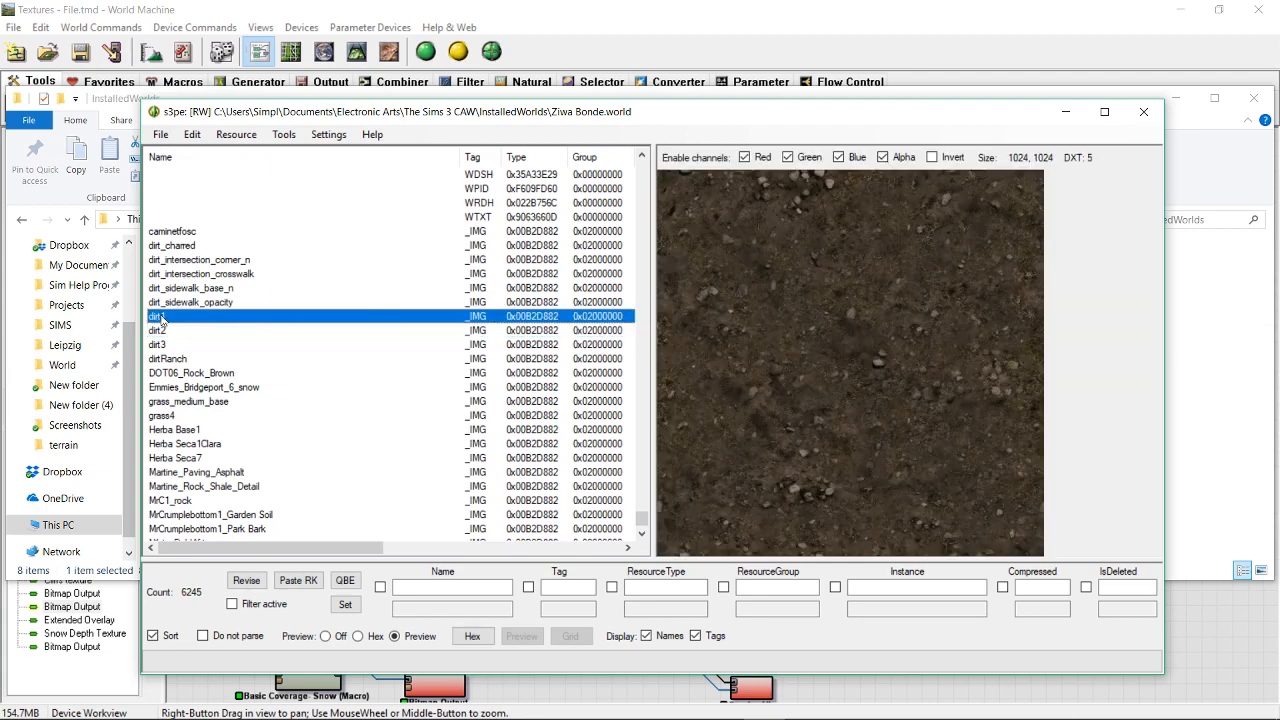
right_click(157, 323)
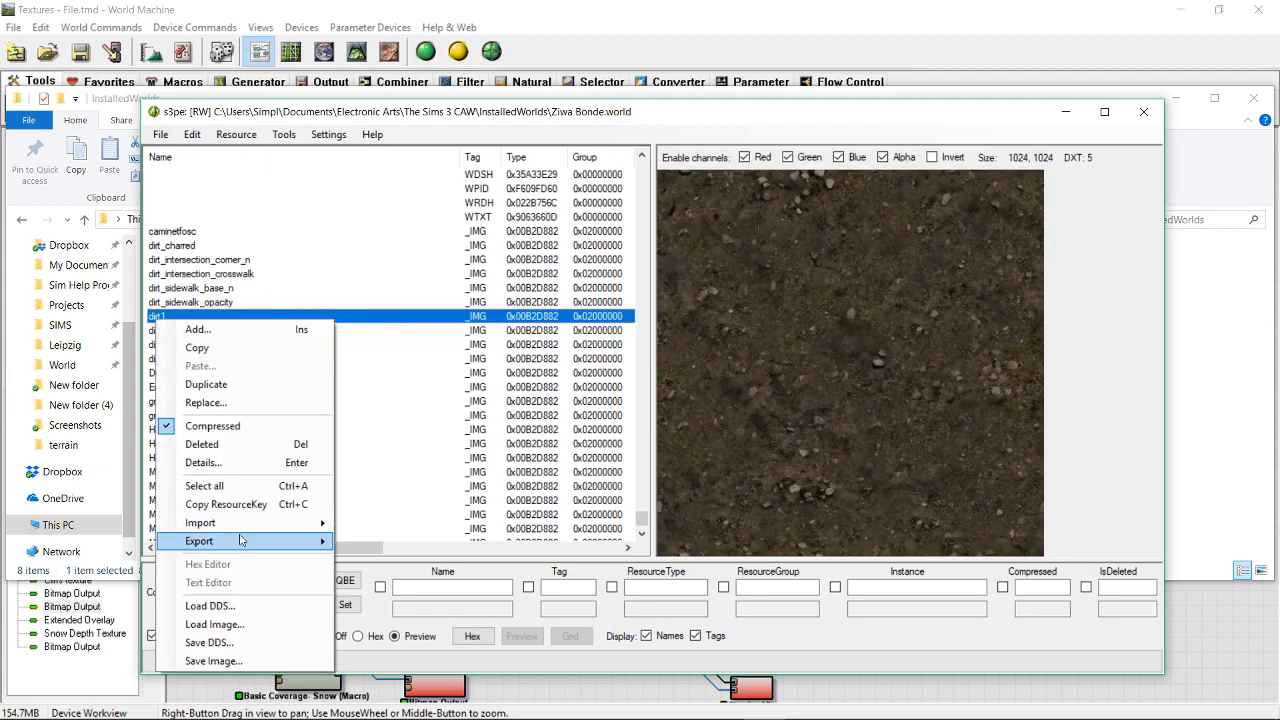
mouse_move(257, 543)
click(385, 543)
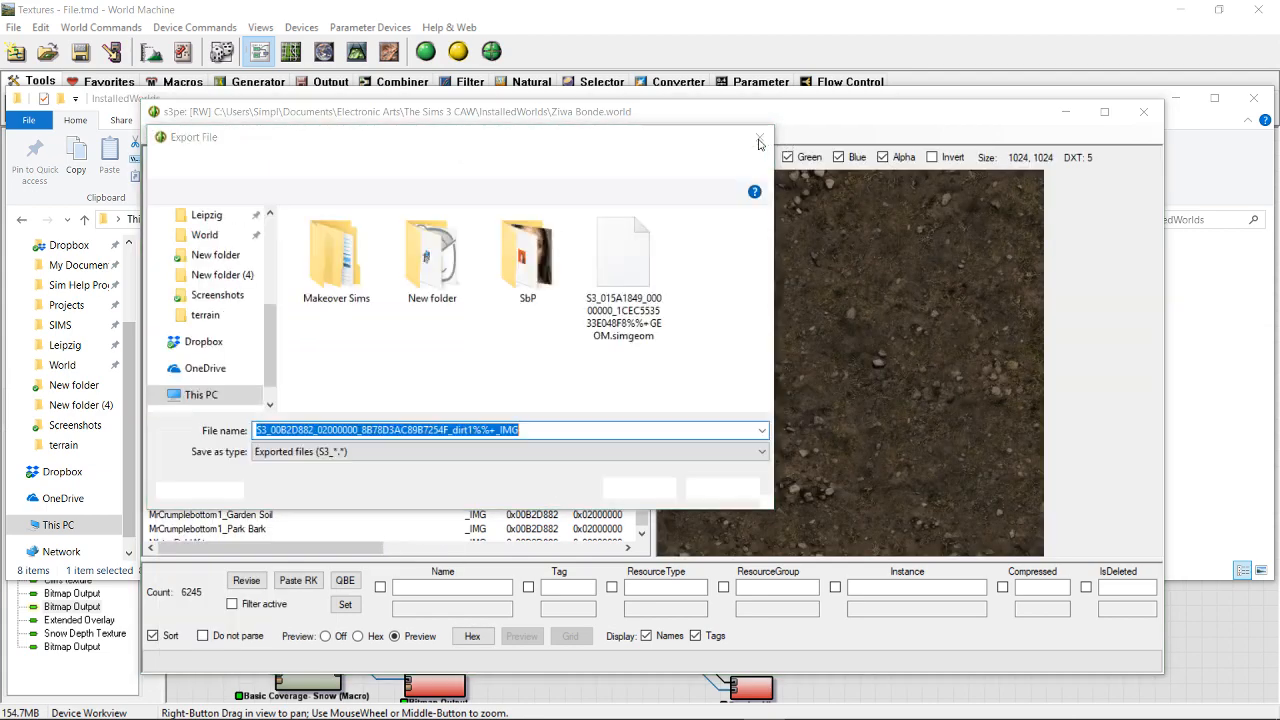
click(760, 141)
- Save the dirt1 texture as a DDS image named dirt in the terrain folder inside Downloads
right_click(193, 322)
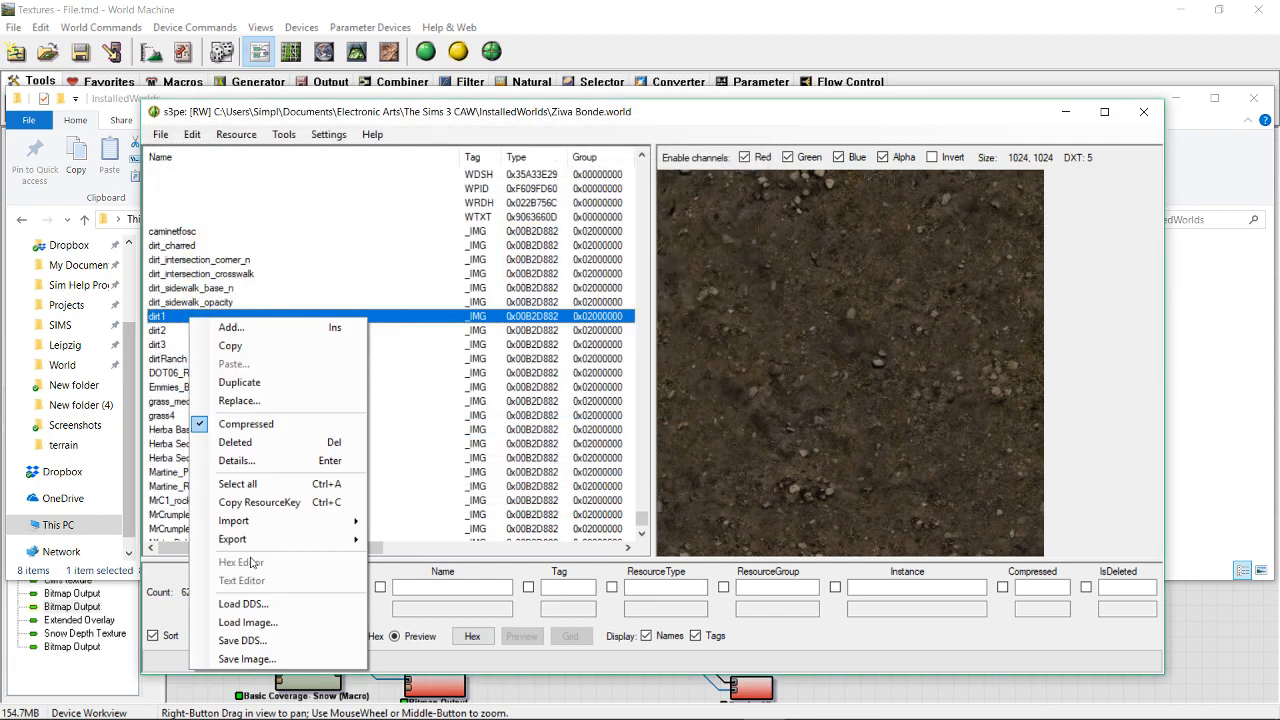
click(265, 640)
scroll(206, 300, down, 2)
click(205, 274)
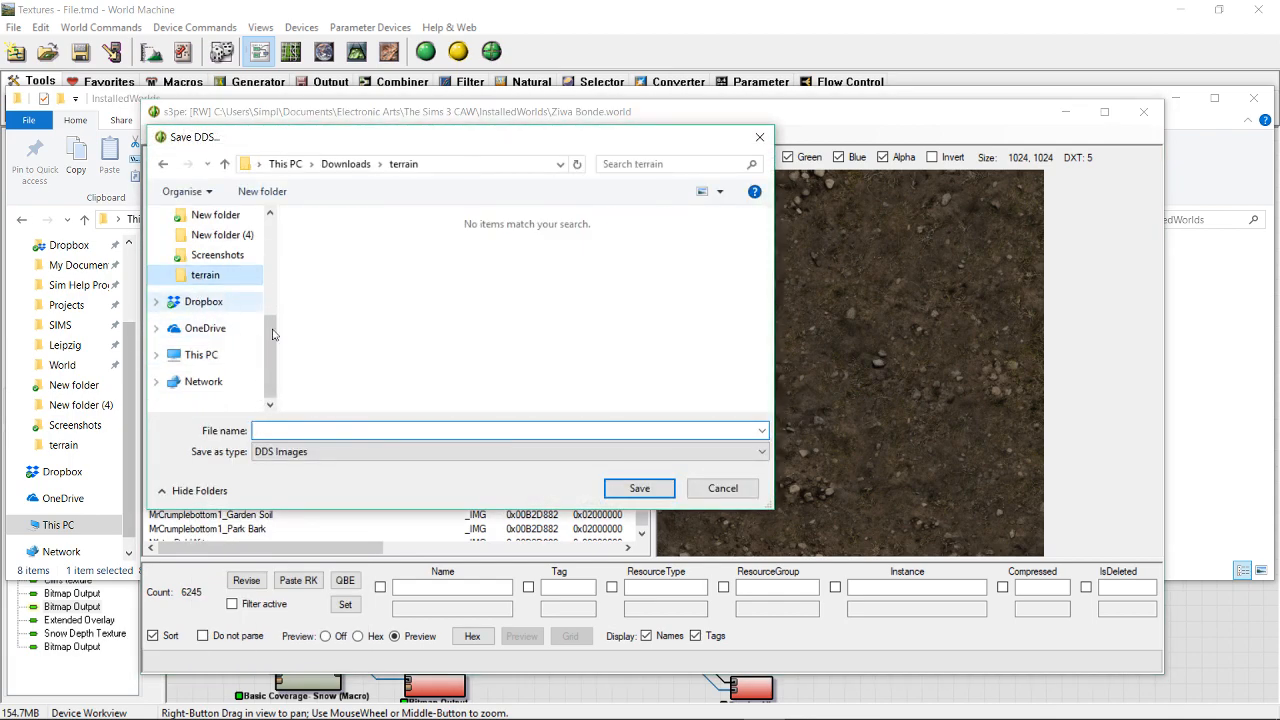
click(350, 430)
text(dirt1)
key(Return)
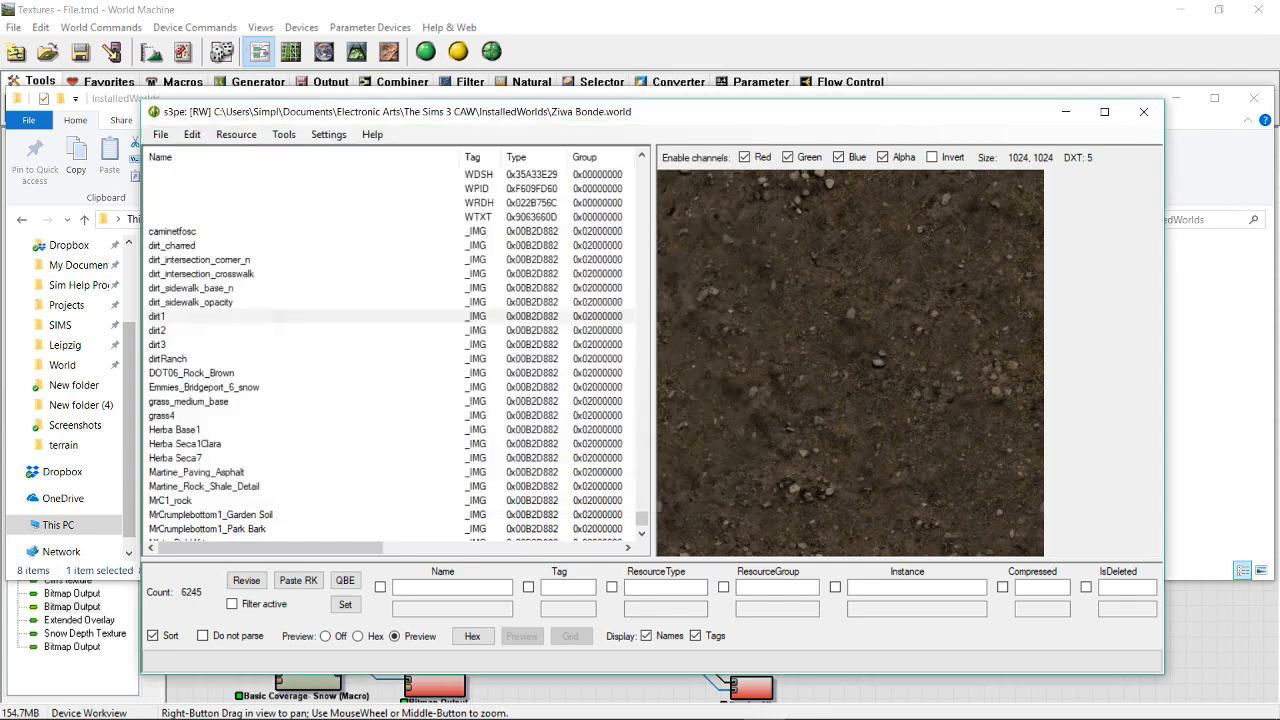
click(620, 393)
- Check the remaining dirt textures and save grass_medium_base as a DDS image named Gras1 in the terrain folder
click(160, 330)
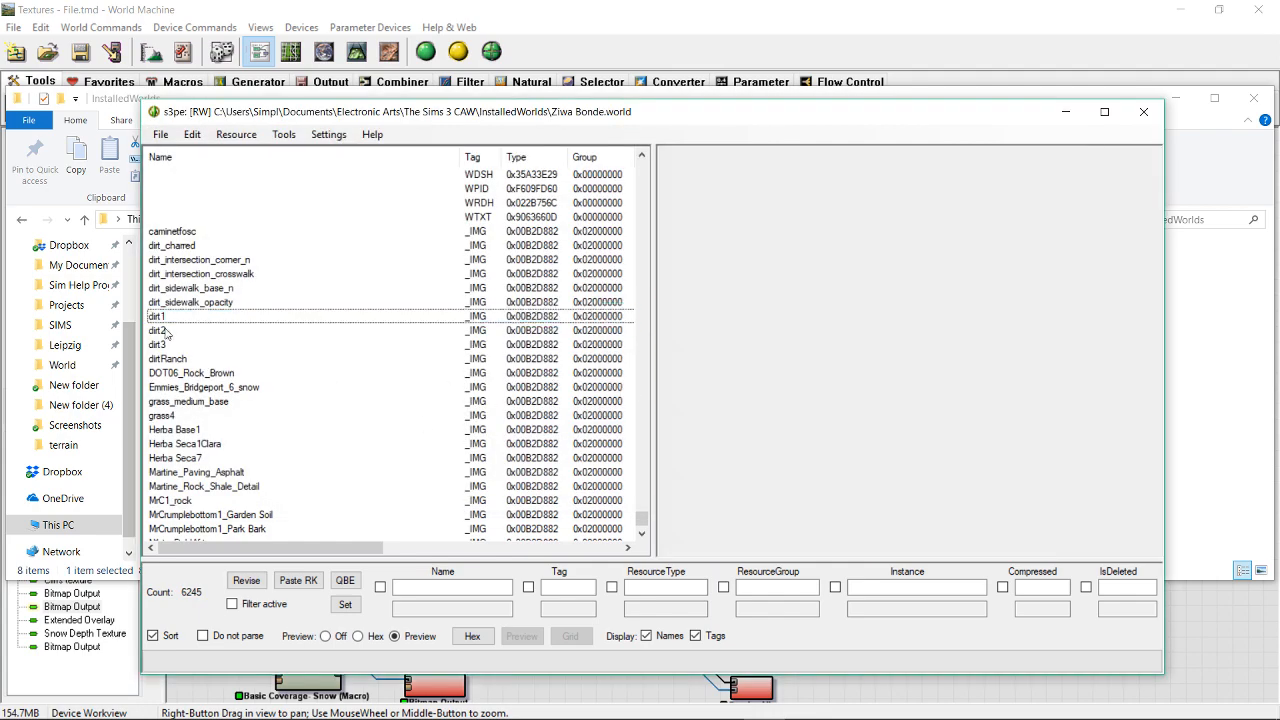
click(162, 344)
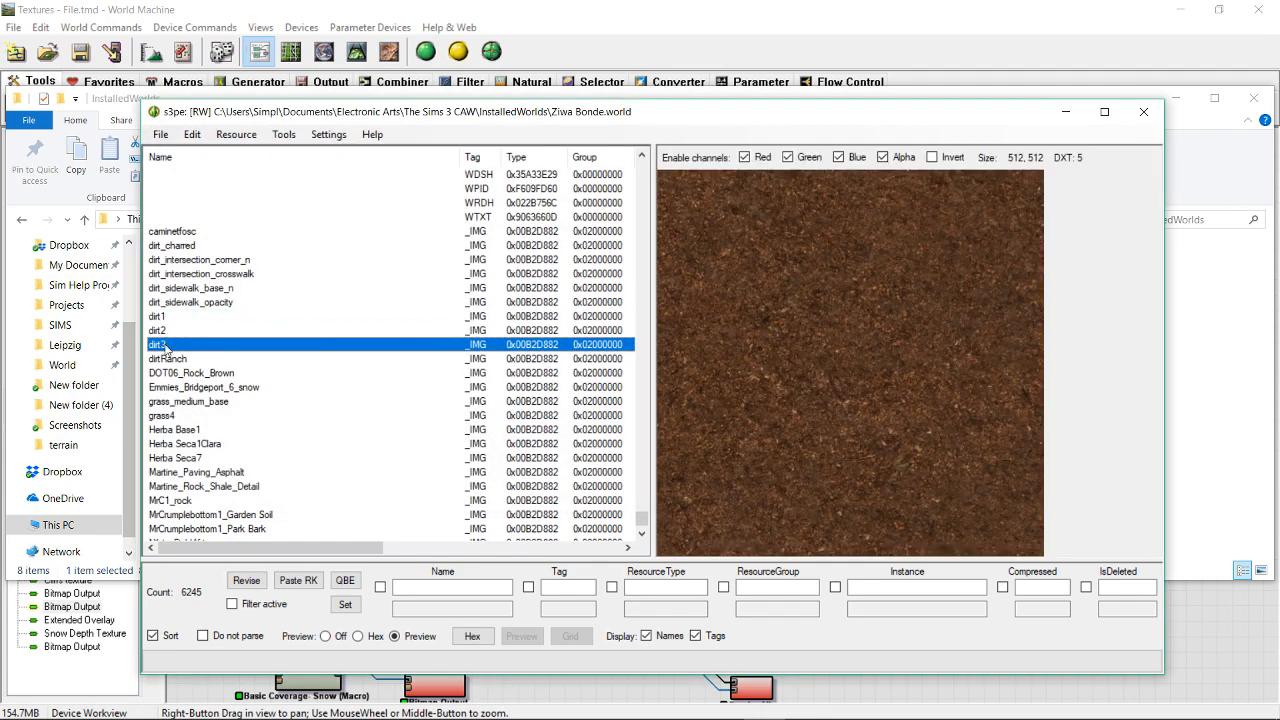
click(167, 358)
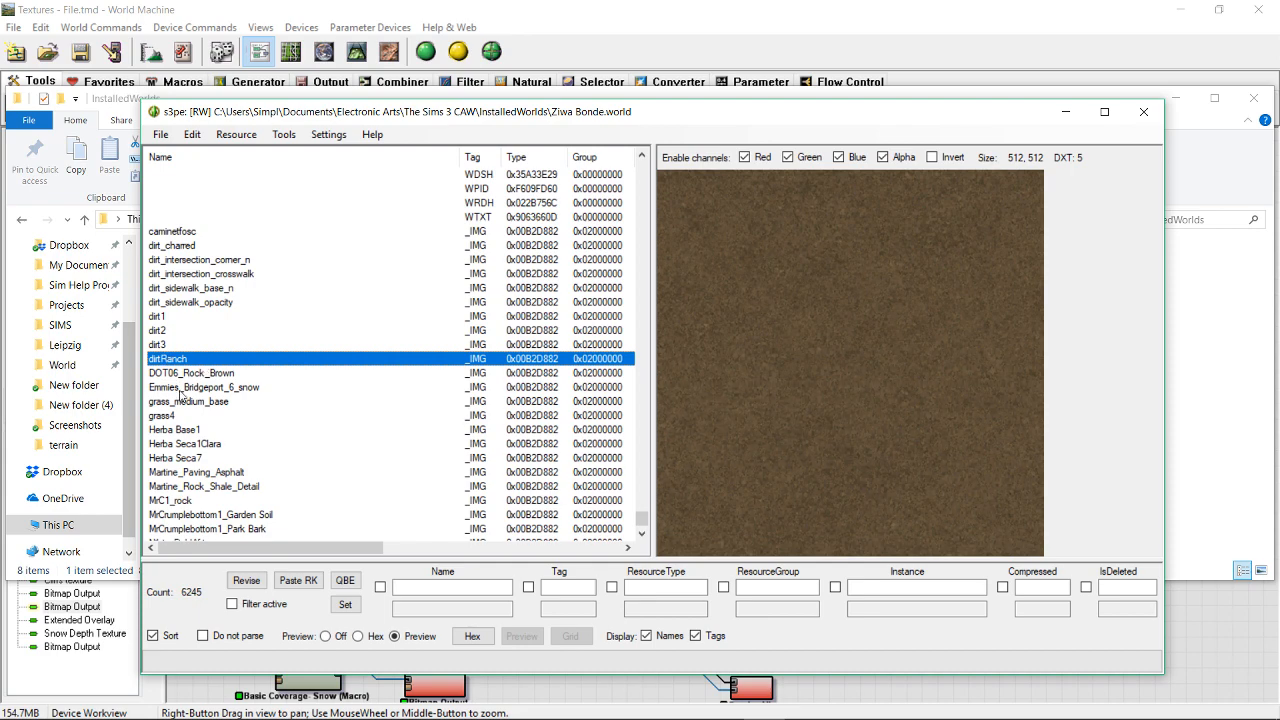
click(177, 401)
right_click(191, 403)
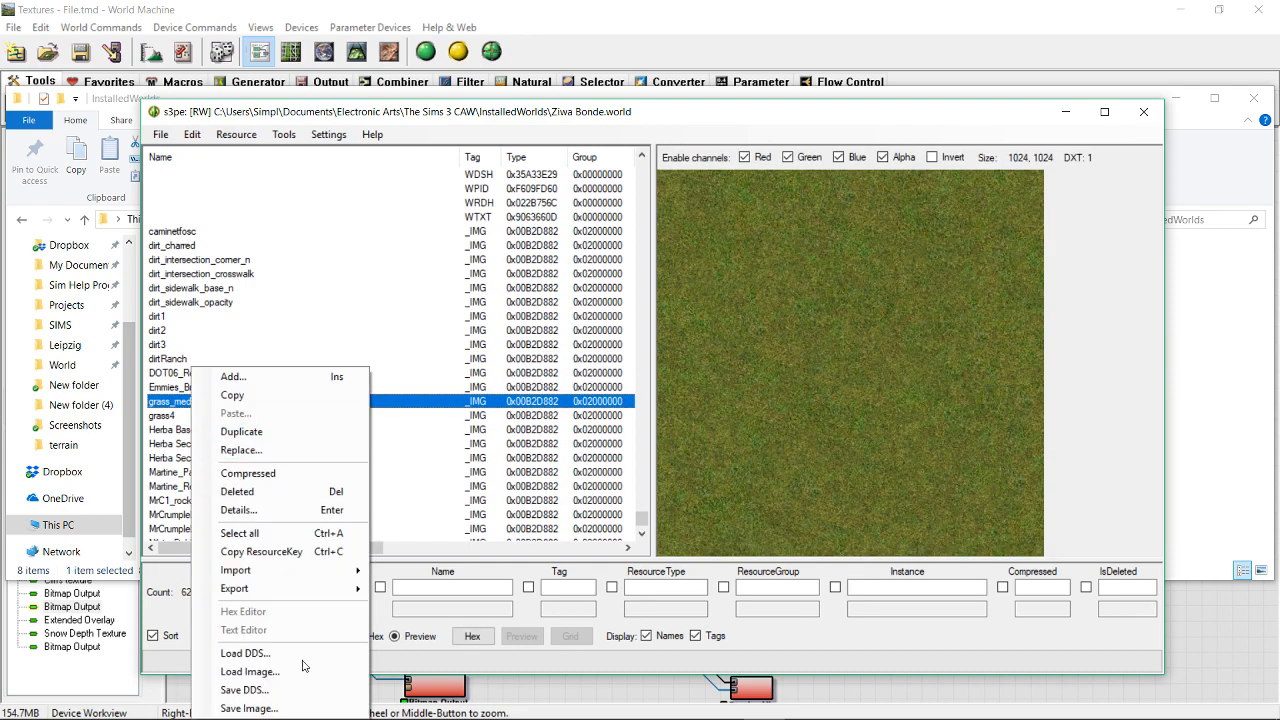
click(280, 690)
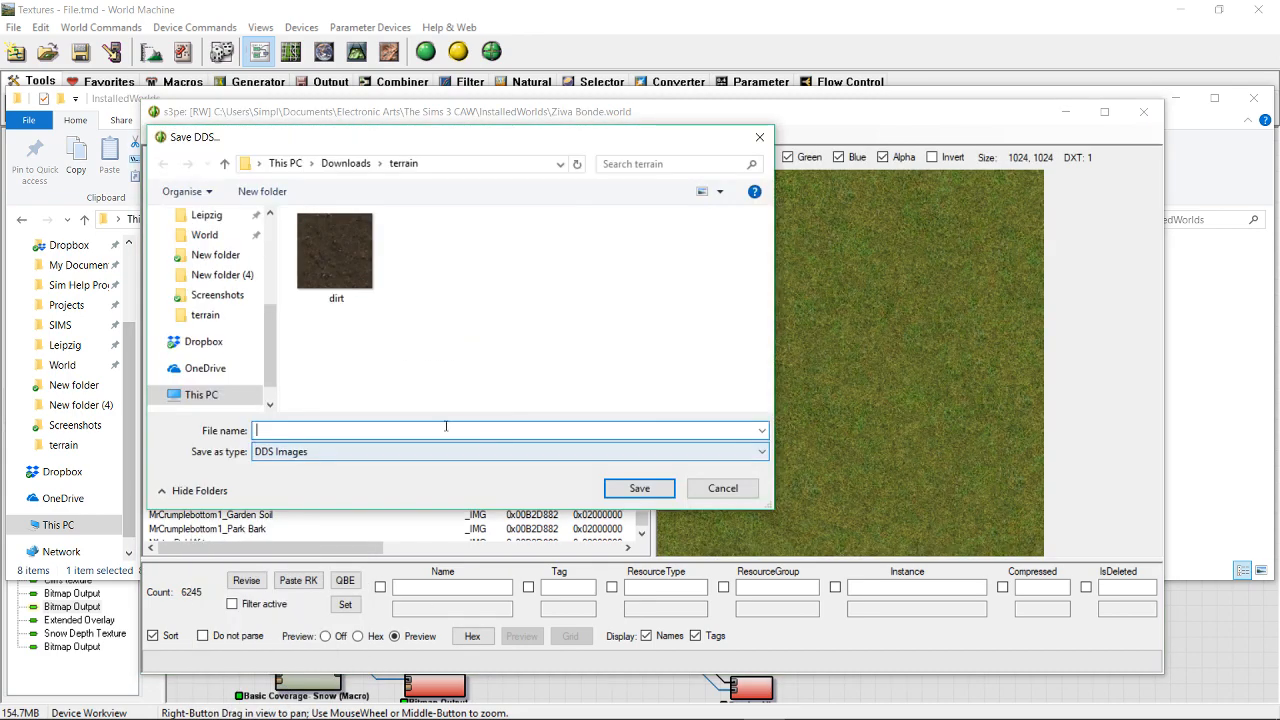
text(Gras1)
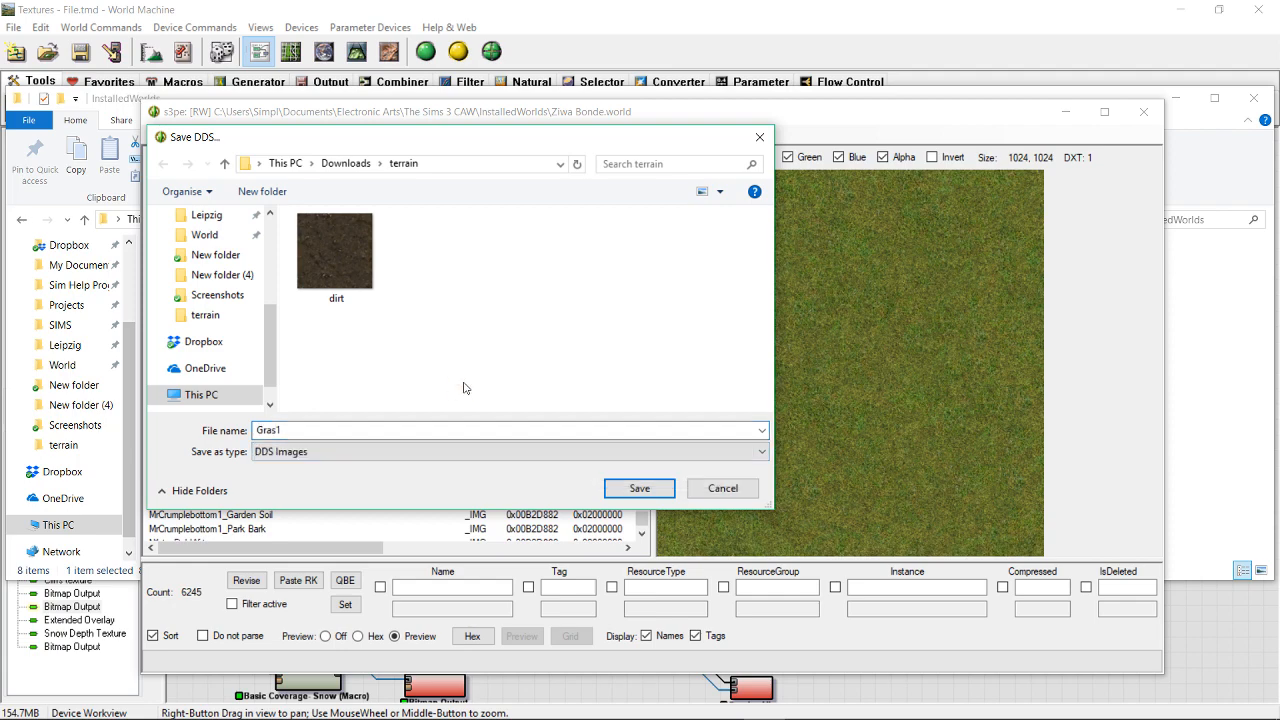
click(628, 496)
click(651, 397)
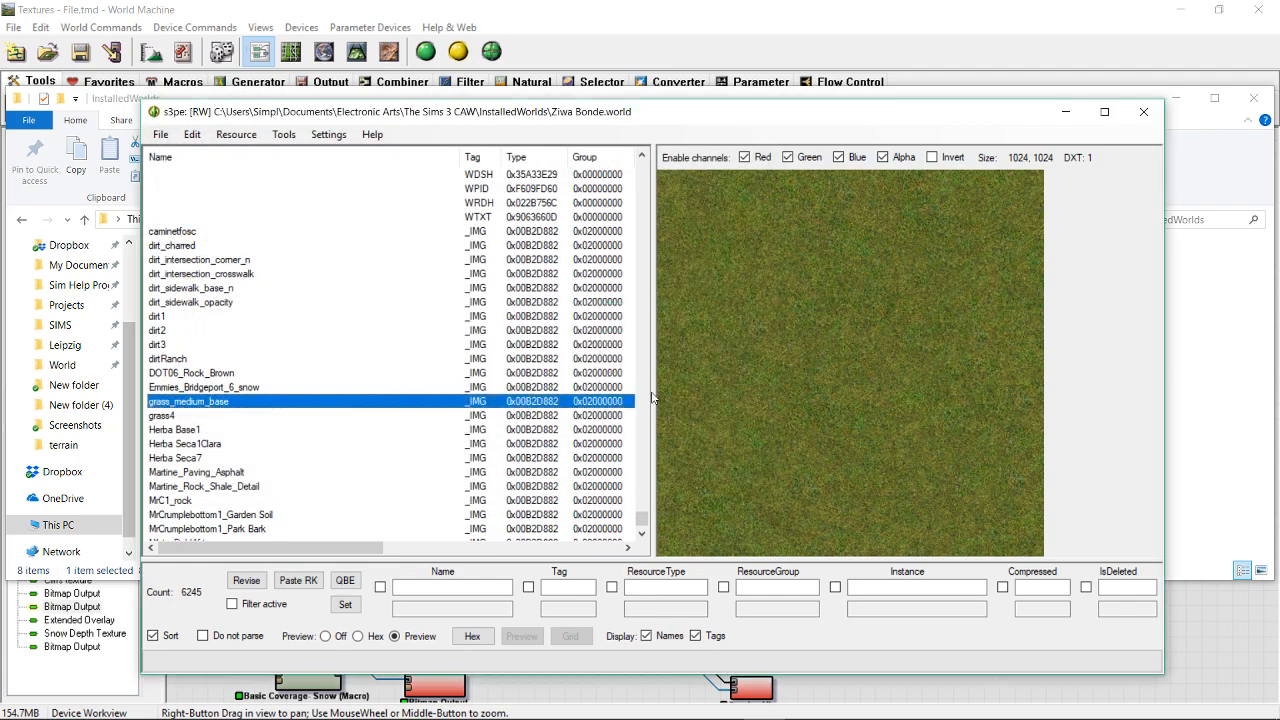
- Save the grass4 texture as a DDS image named Grass2 in the terrain folder
click(175, 416)
right_click(165, 421)
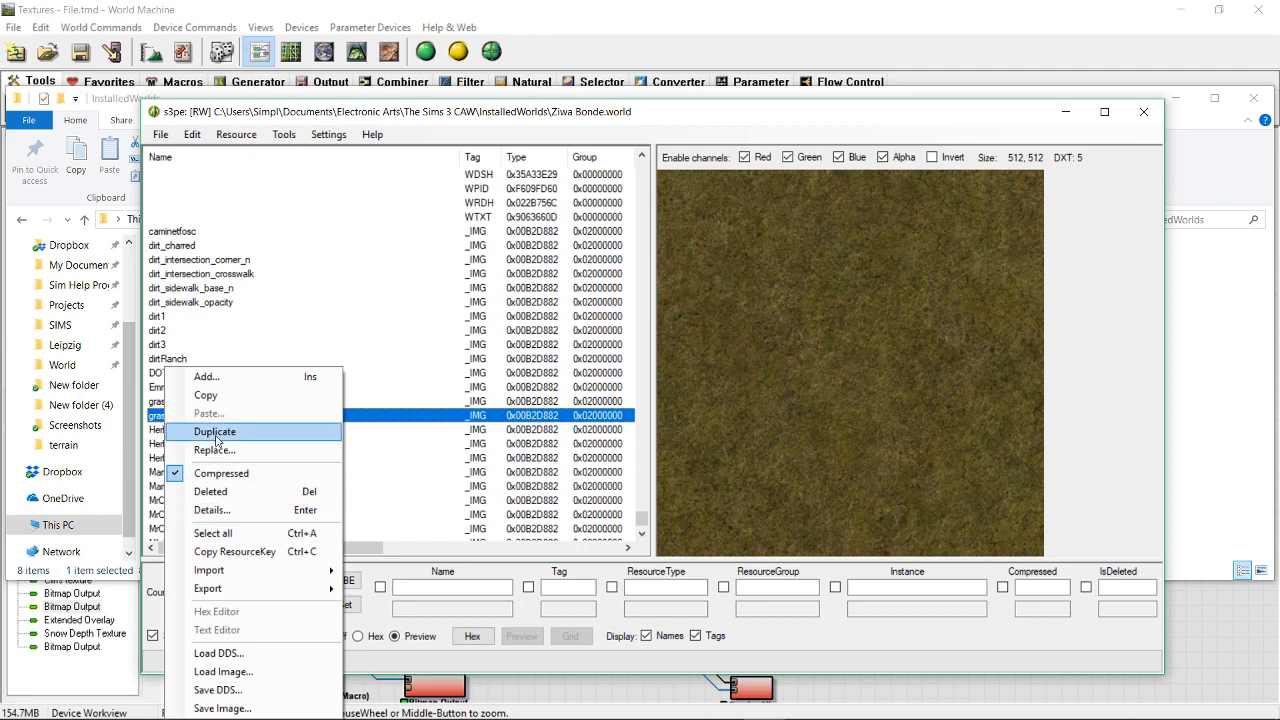
click(245, 692)
text(G)
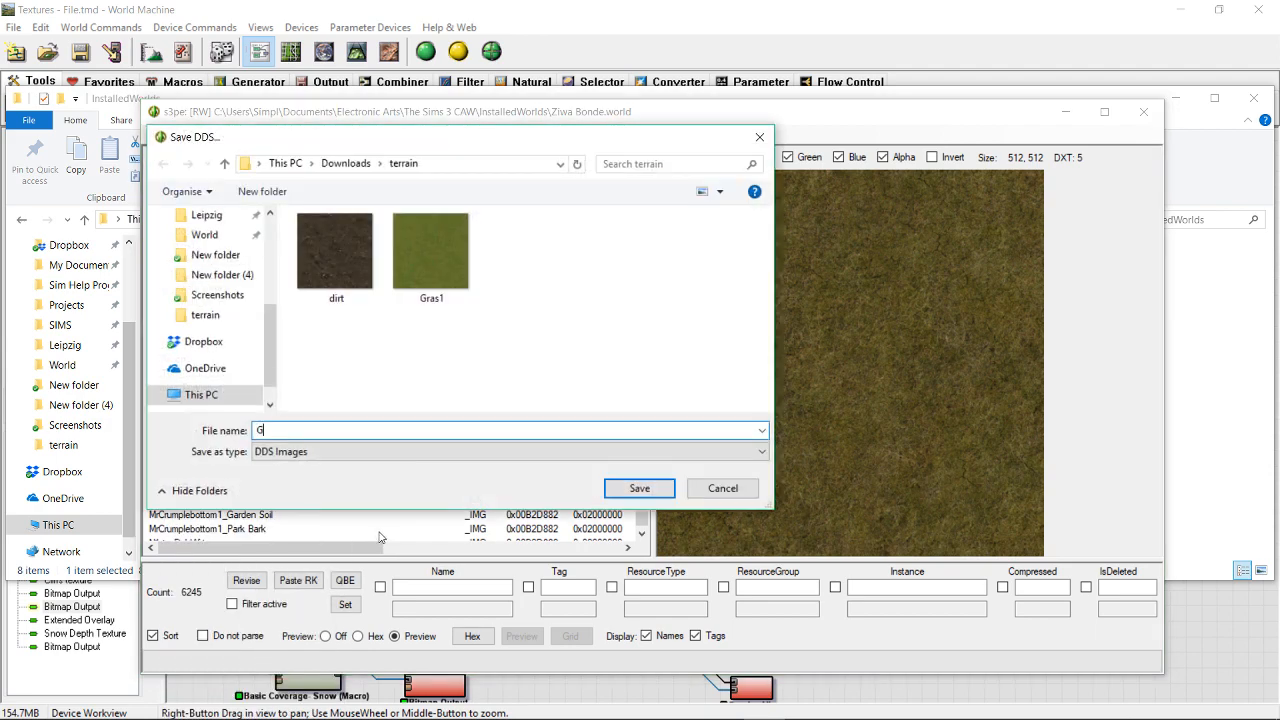
text(rass22)
click(640, 494)
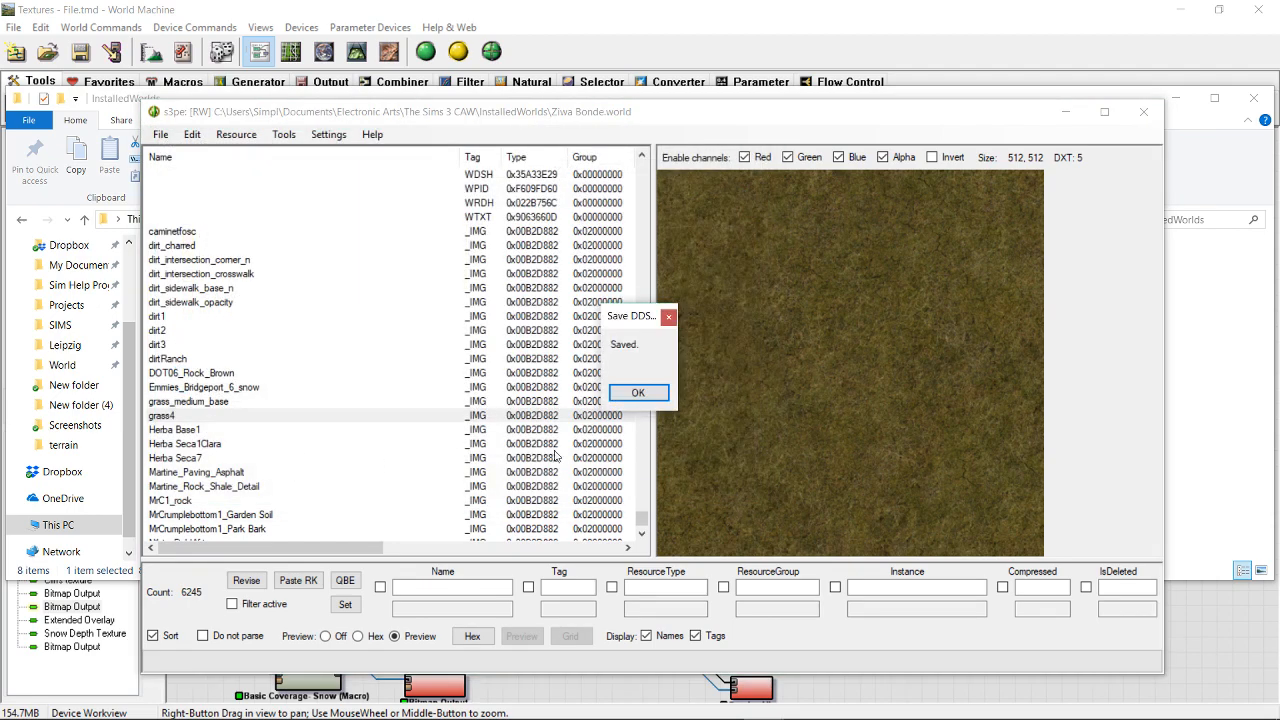
- Preview the Herba textures, MrC1_rock and the two Martine textures to choose a rock texture
click(192, 433)
click(187, 445)
click(189, 459)
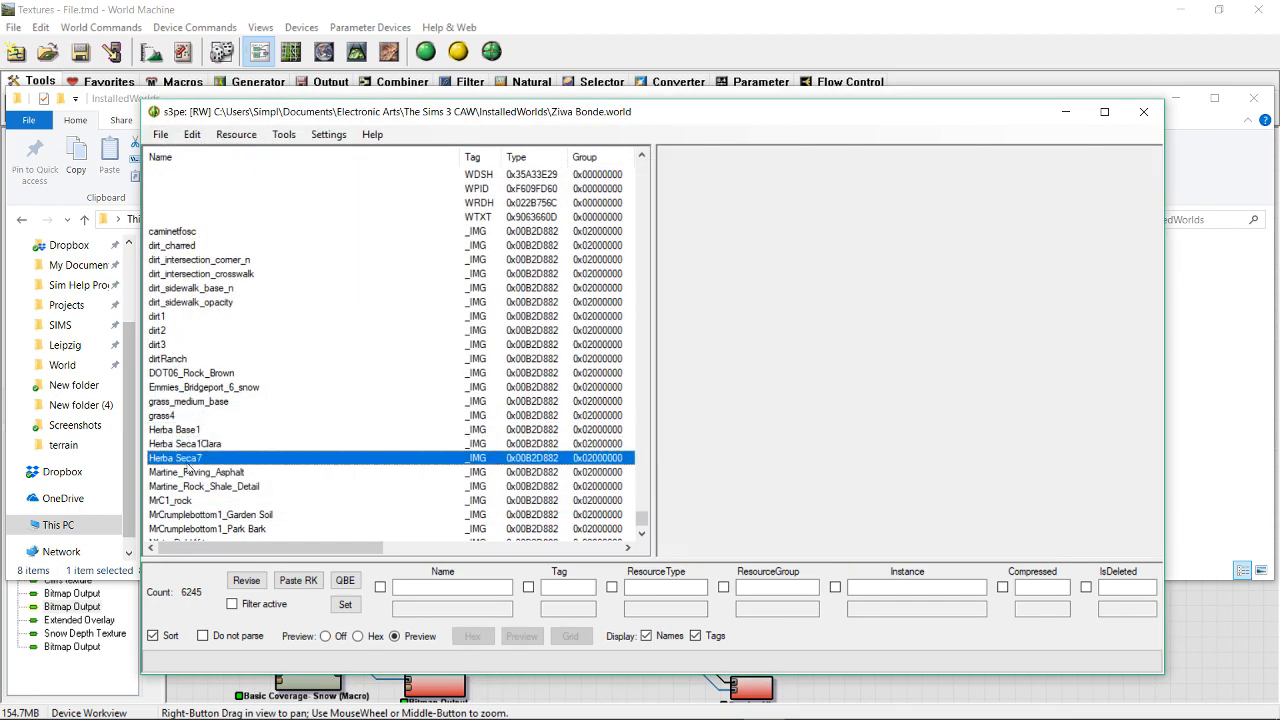
scroll(222, 462, down, 2)
click(185, 413)
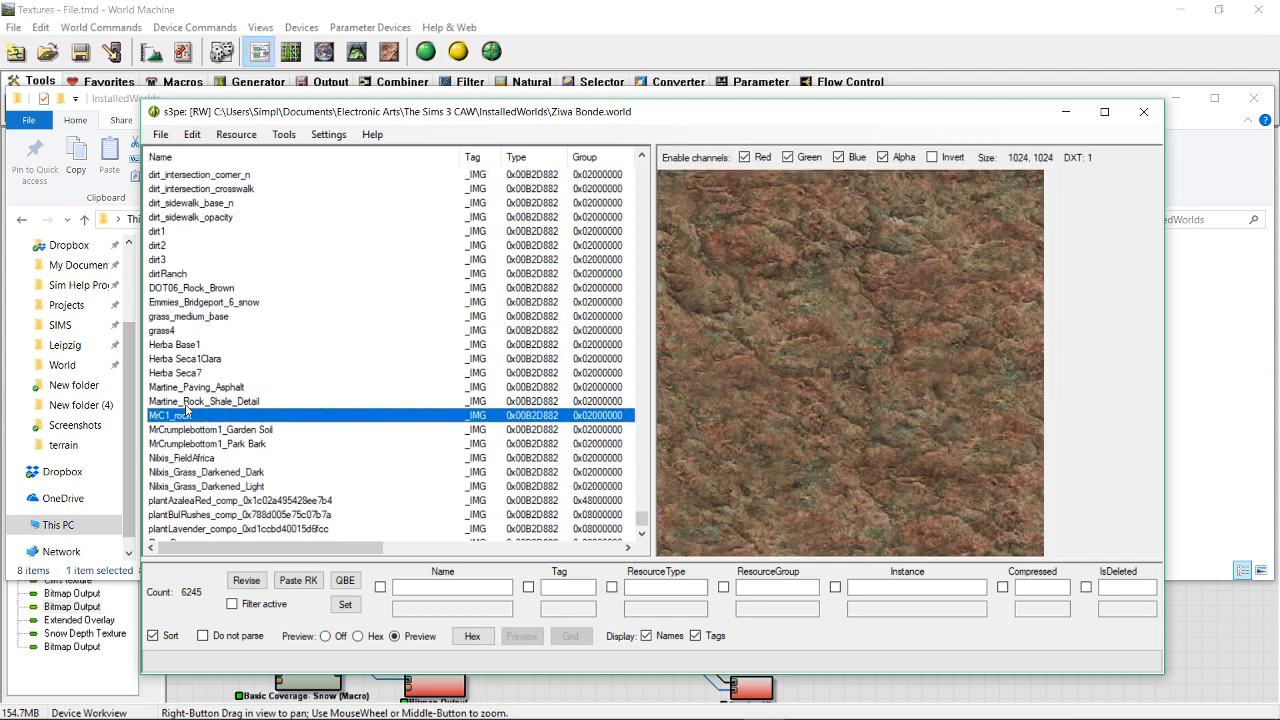
click(183, 403)
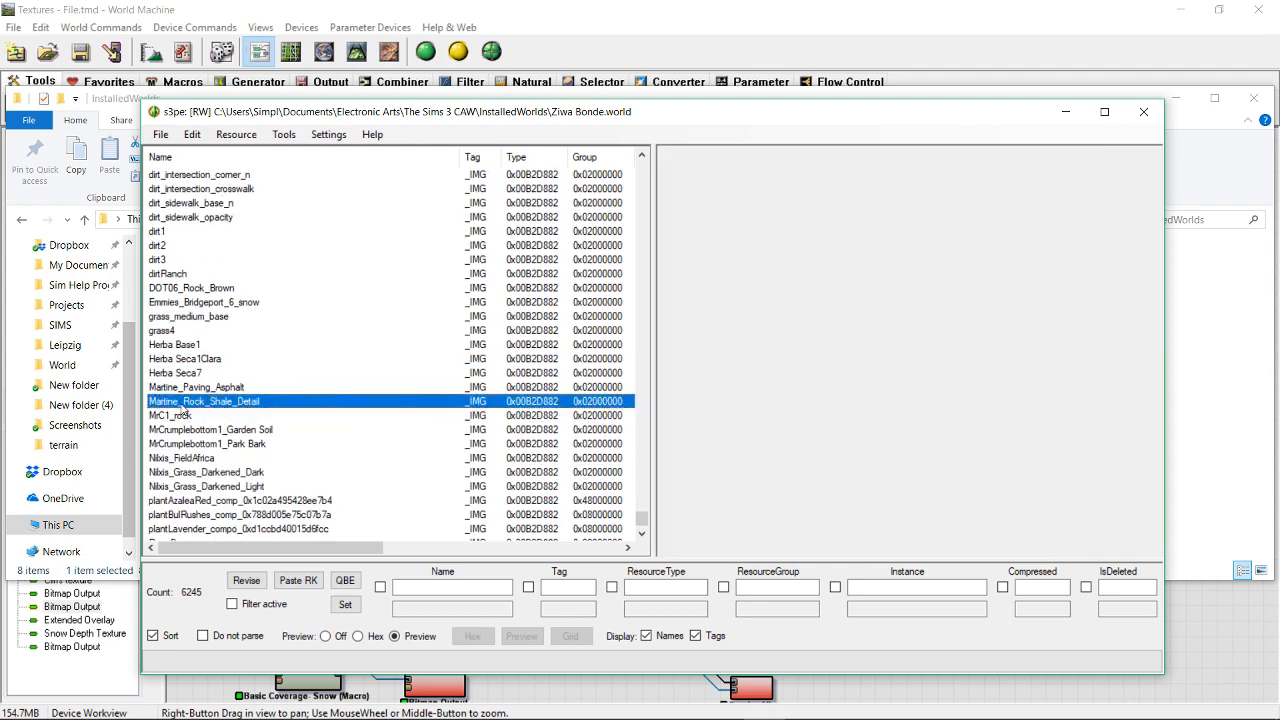
click(176, 389)
- Save the Martine_Rock_Shale_Detail texture as a DDS image named Rock1 in the terrain folder
click(182, 403)
right_click(204, 404)
click(256, 690)
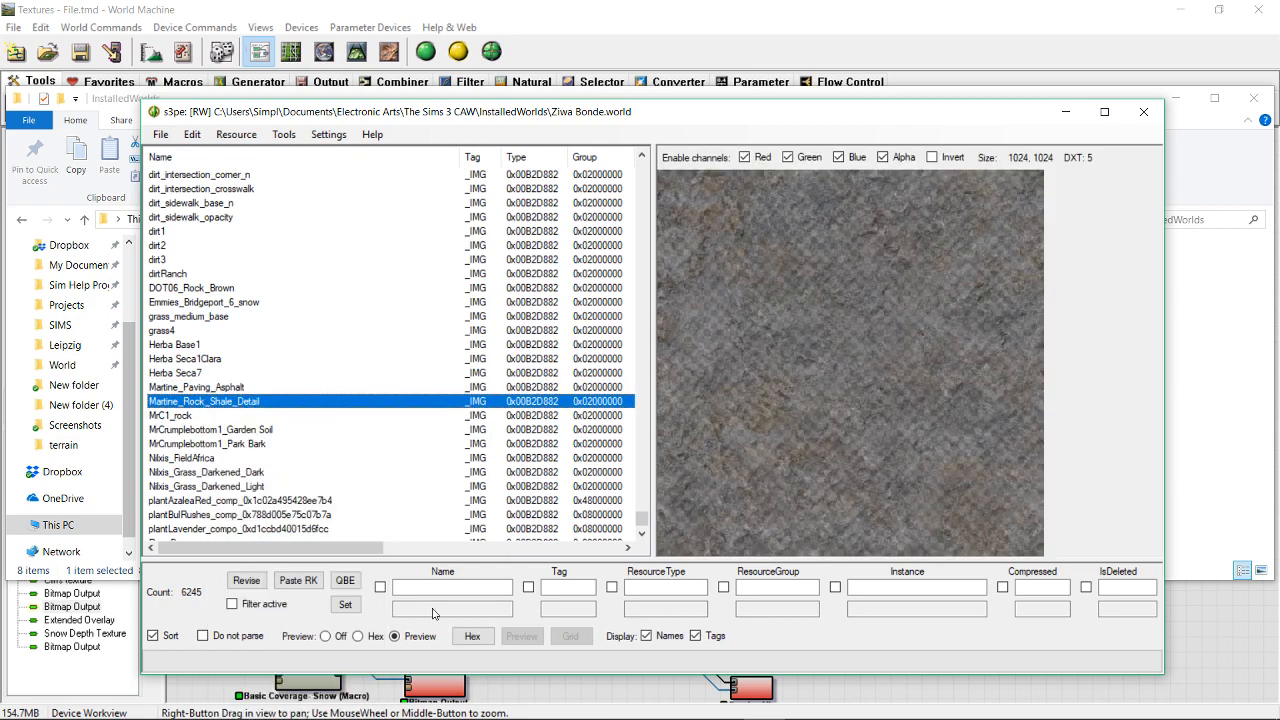
text(Rock)
key(Return)
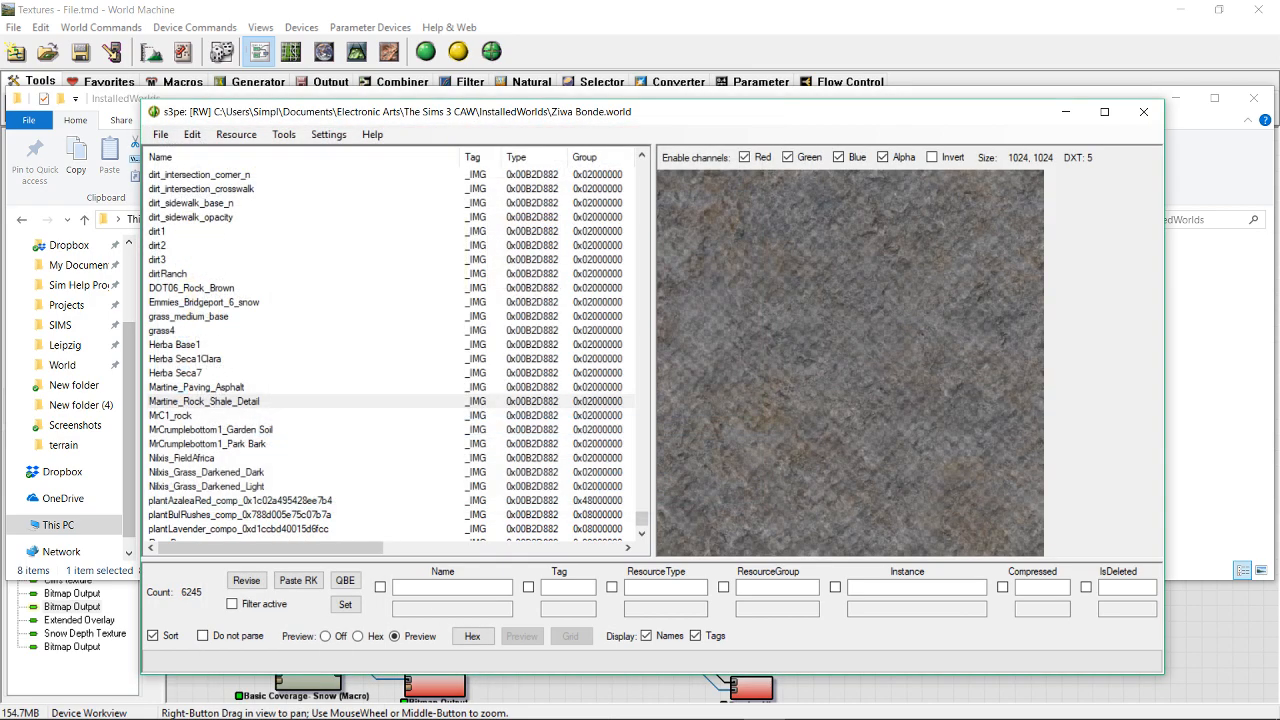
click(633, 392)
- Save the MrC1_rock texture as a DDS image named Rock2 in the terrain folder
click(188, 416)
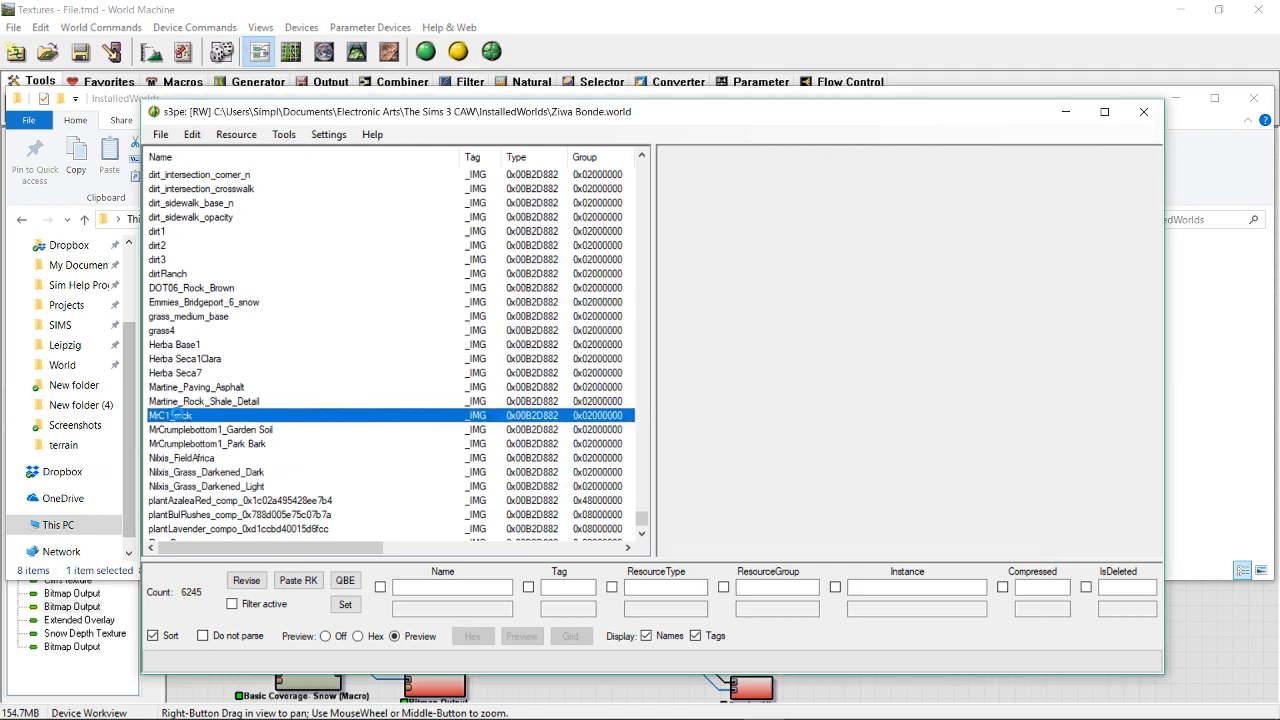
right_click(190, 416)
click(245, 690)
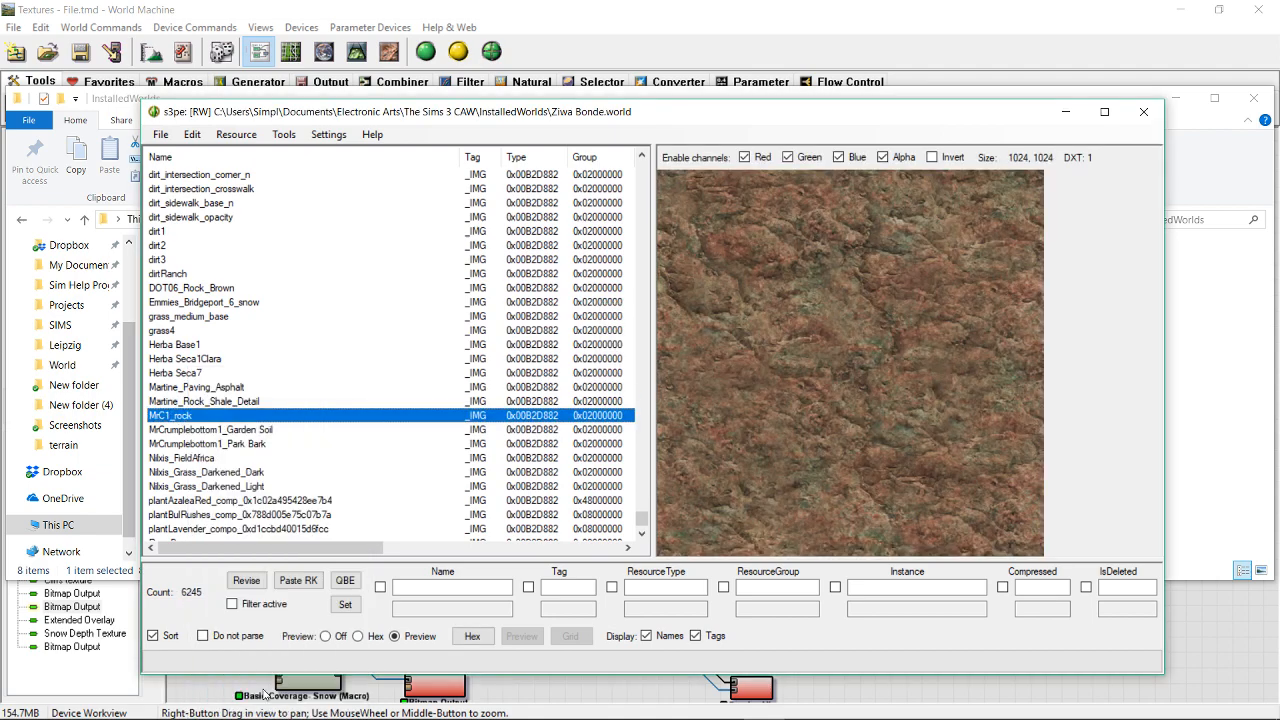
text(Rock1)
key(Return)
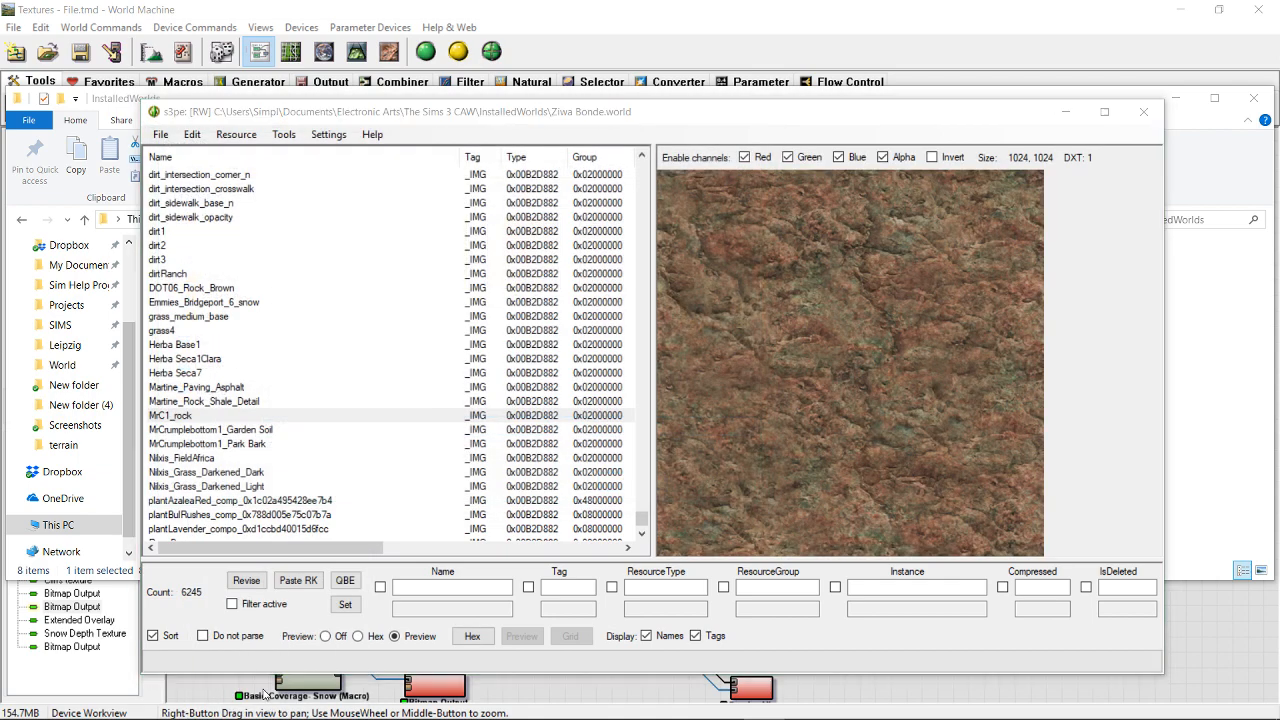
click(638, 392)
- Compare the Nilxis grass textures and save Nilxis_Grass_Darkened_Light as a DDS image named Grass3 in the terrain folder
click(263, 429)
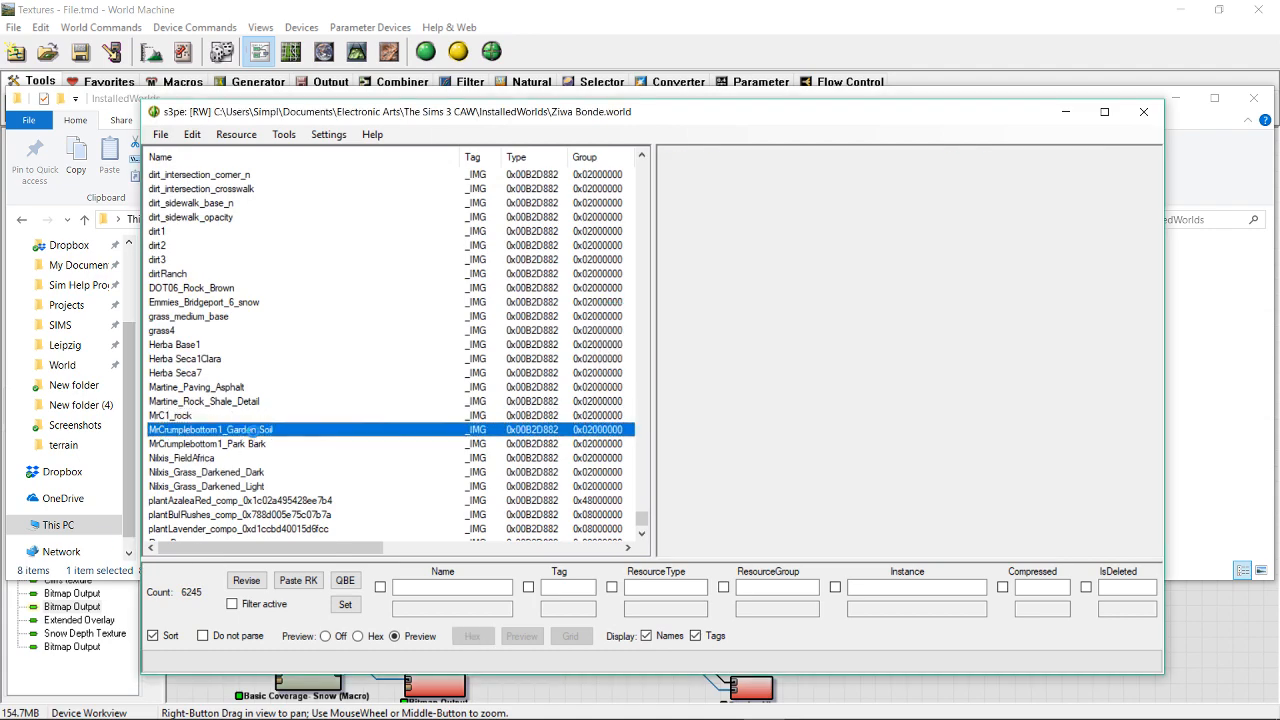
click(250, 457)
click(240, 472)
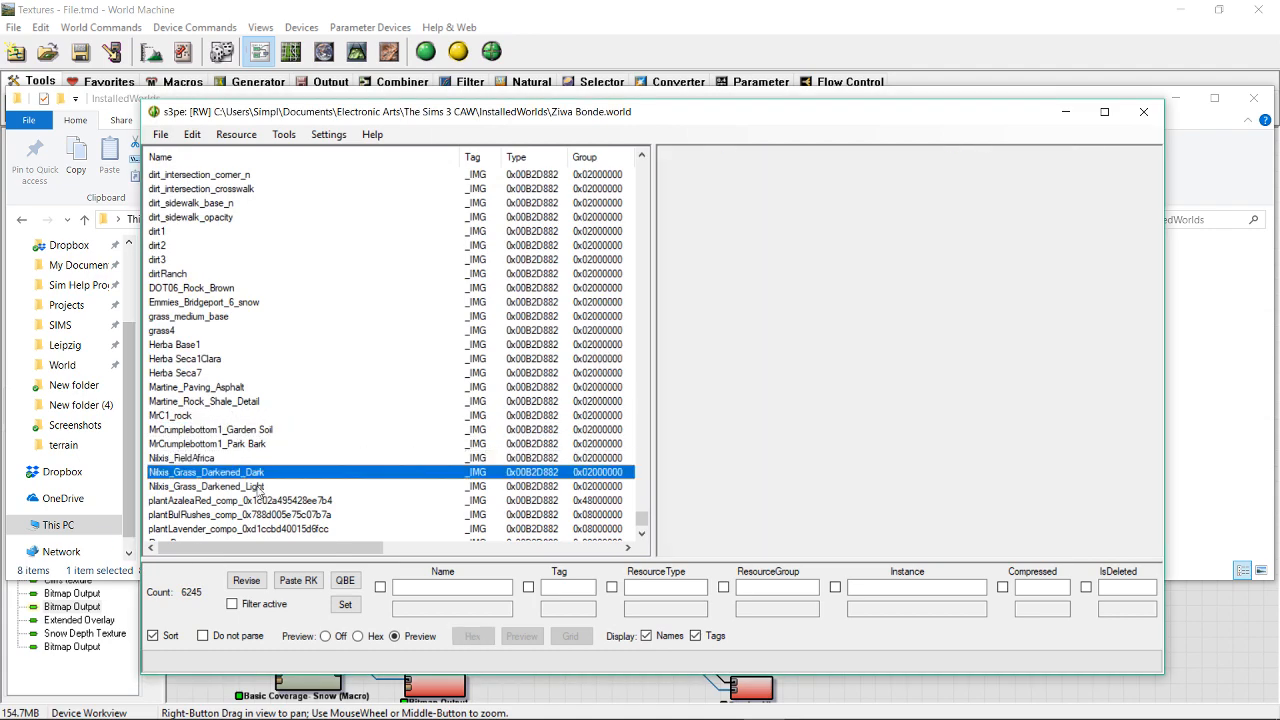
click(265, 486)
click(243, 474)
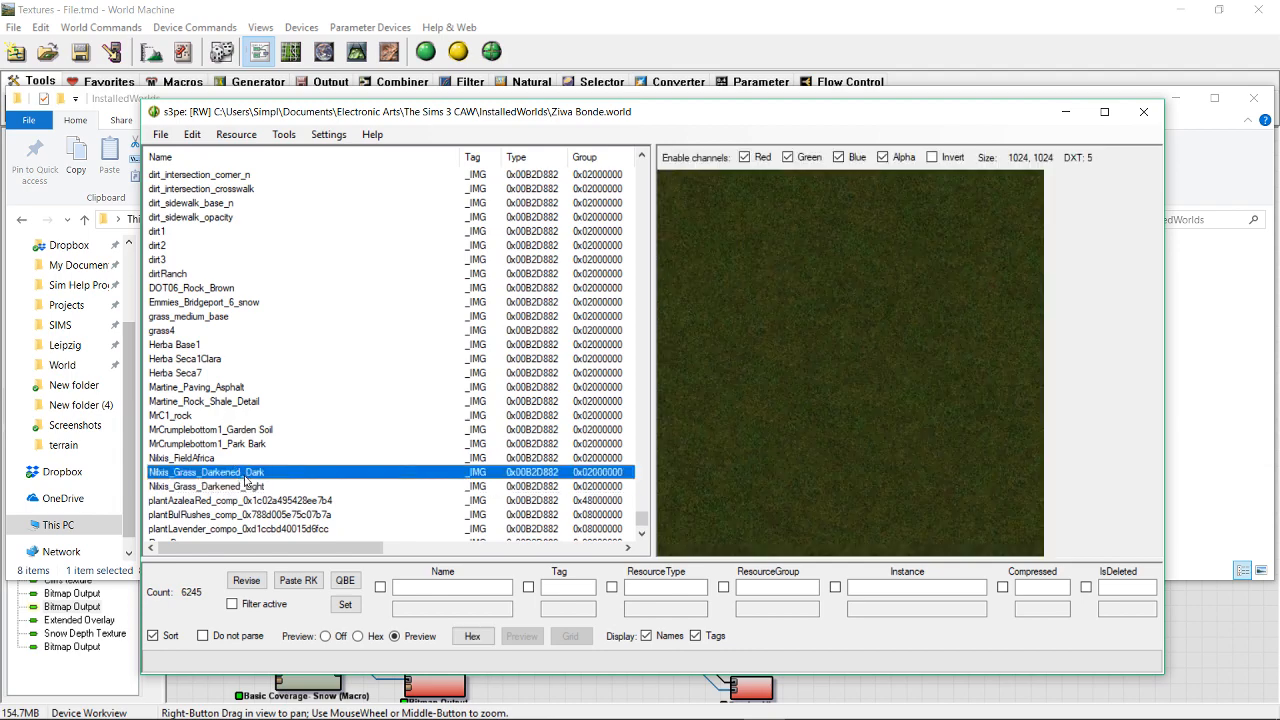
click(250, 487)
right_click(259, 489)
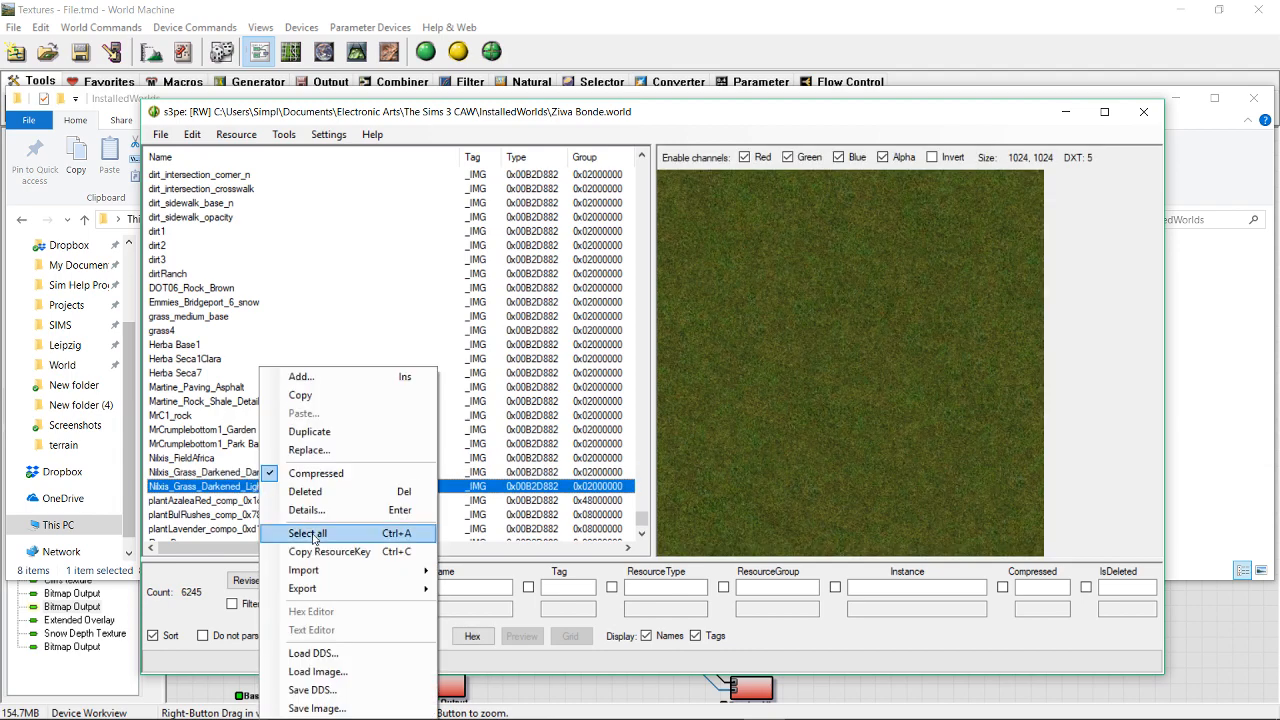
click(312, 690)
text(Grass3)
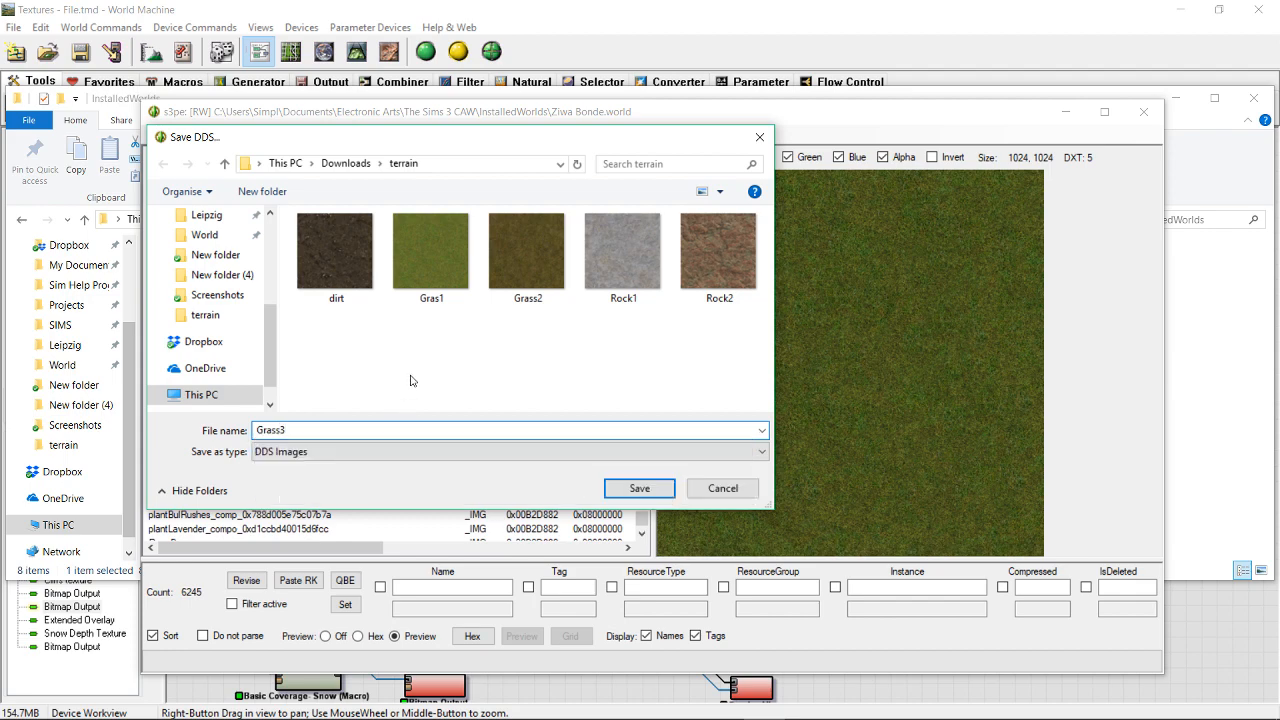
click(625, 488)
click(615, 395)
- Compare the two sand textures and save sand_dark_base as a DDS image named Sand in the terrain folder
scroll(349, 397, down, 4)
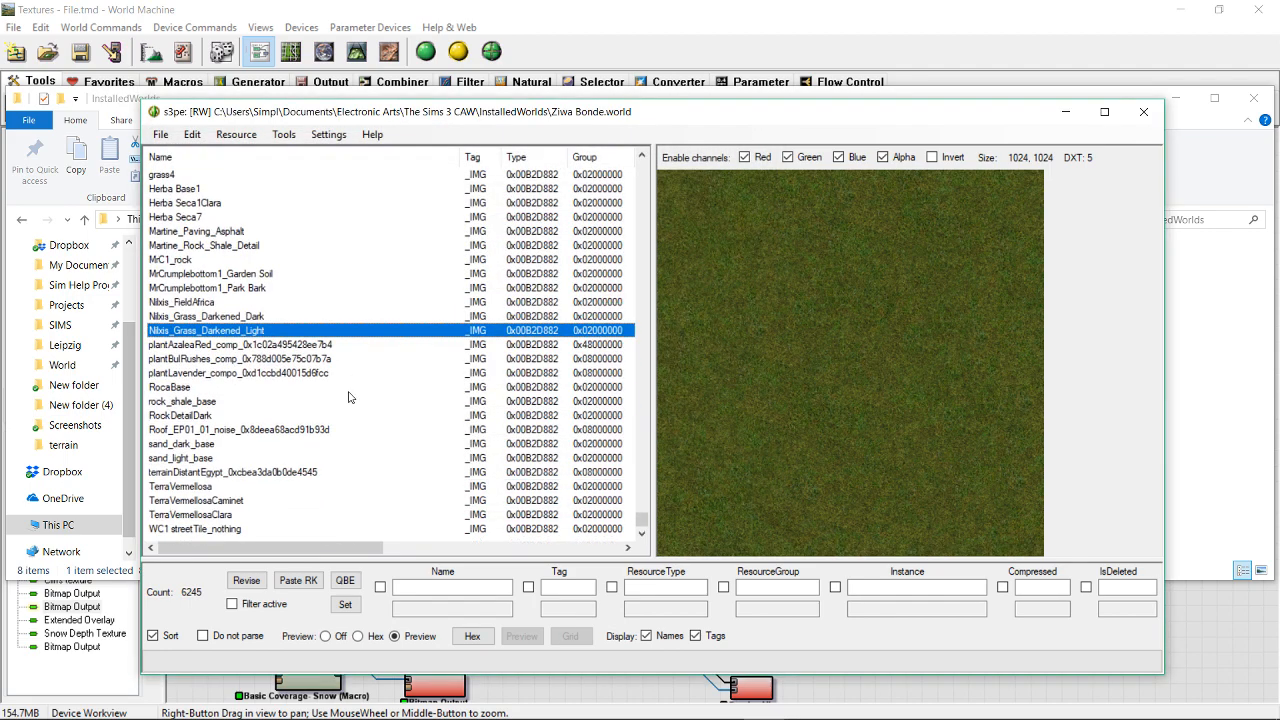
click(182, 457)
click(186, 443)
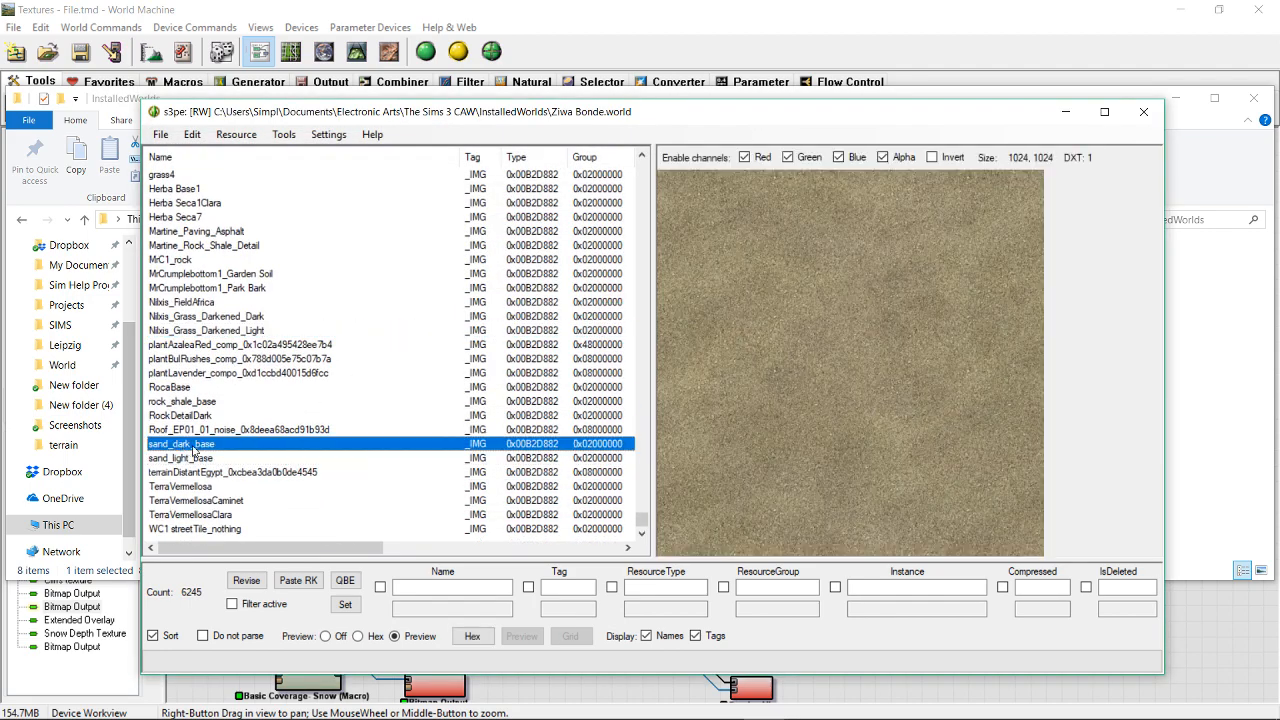
right_click(199, 444)
click(253, 690)
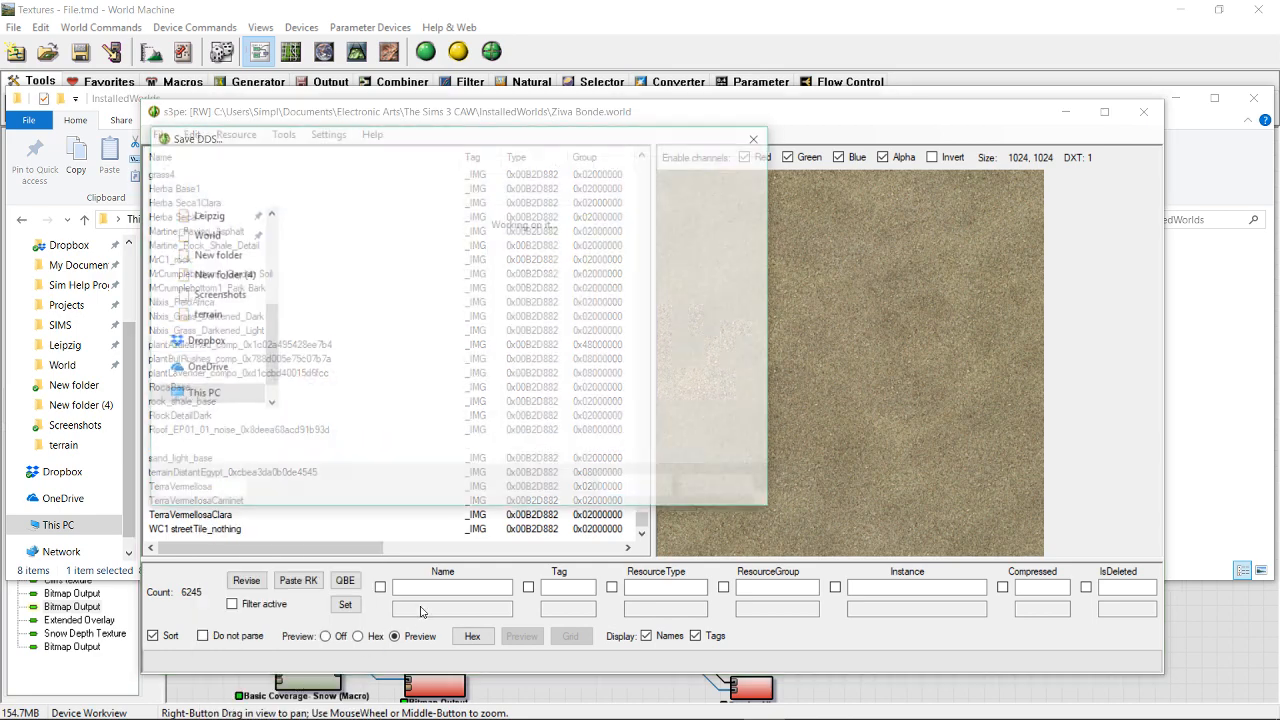
text(Sand)
key(Return)
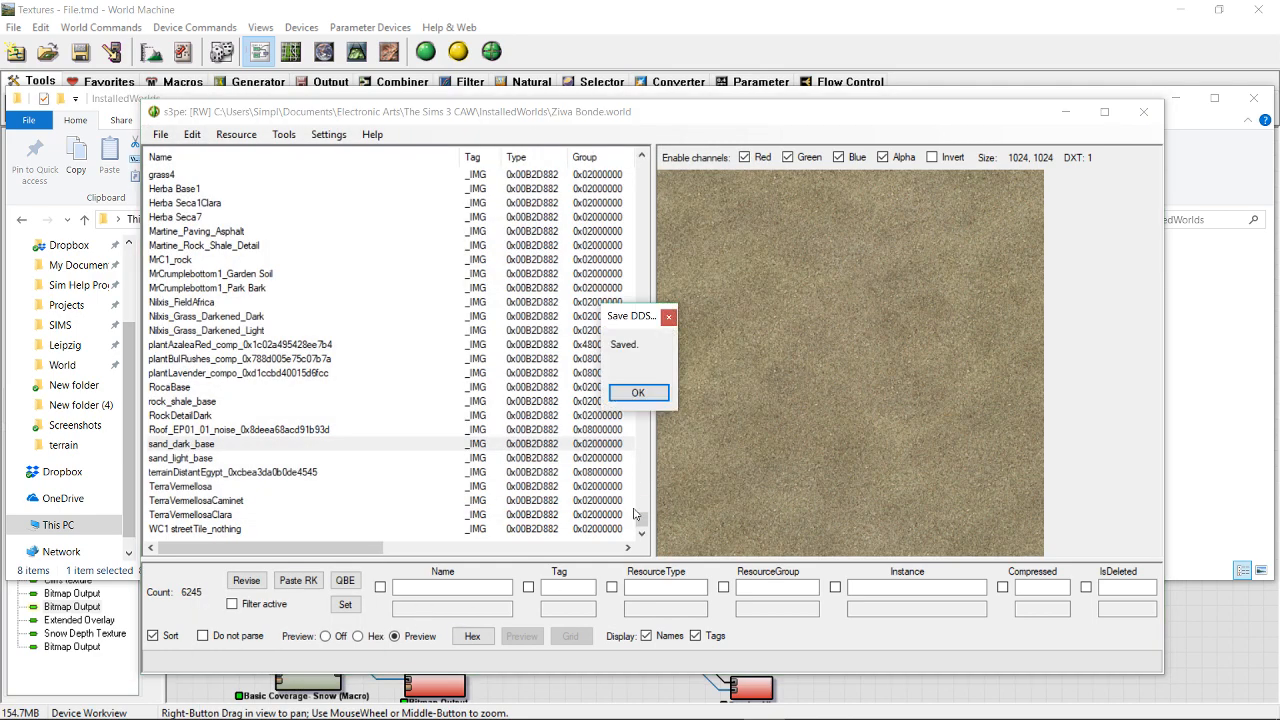
click(639, 393)
- Switch to The Sims 3 Create a World Tool and delete all terrain paint layers except grass_medium_base.dds
click(639, 705)
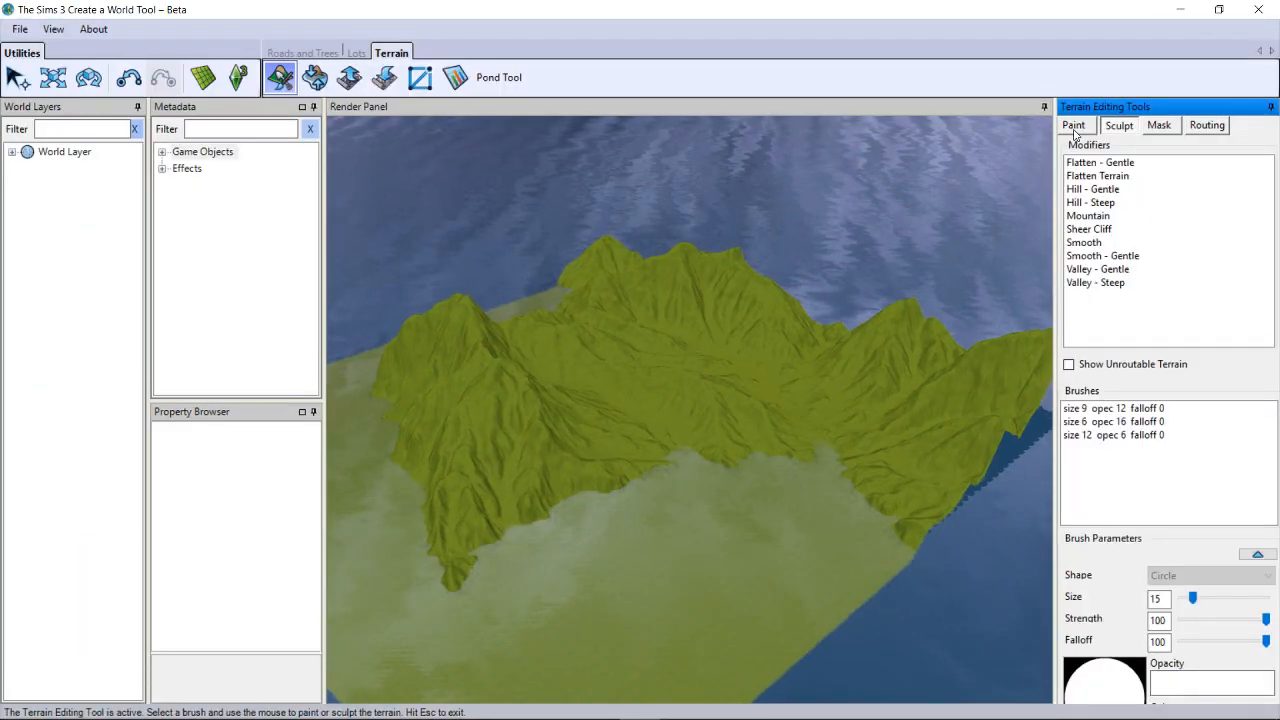
click(1074, 127)
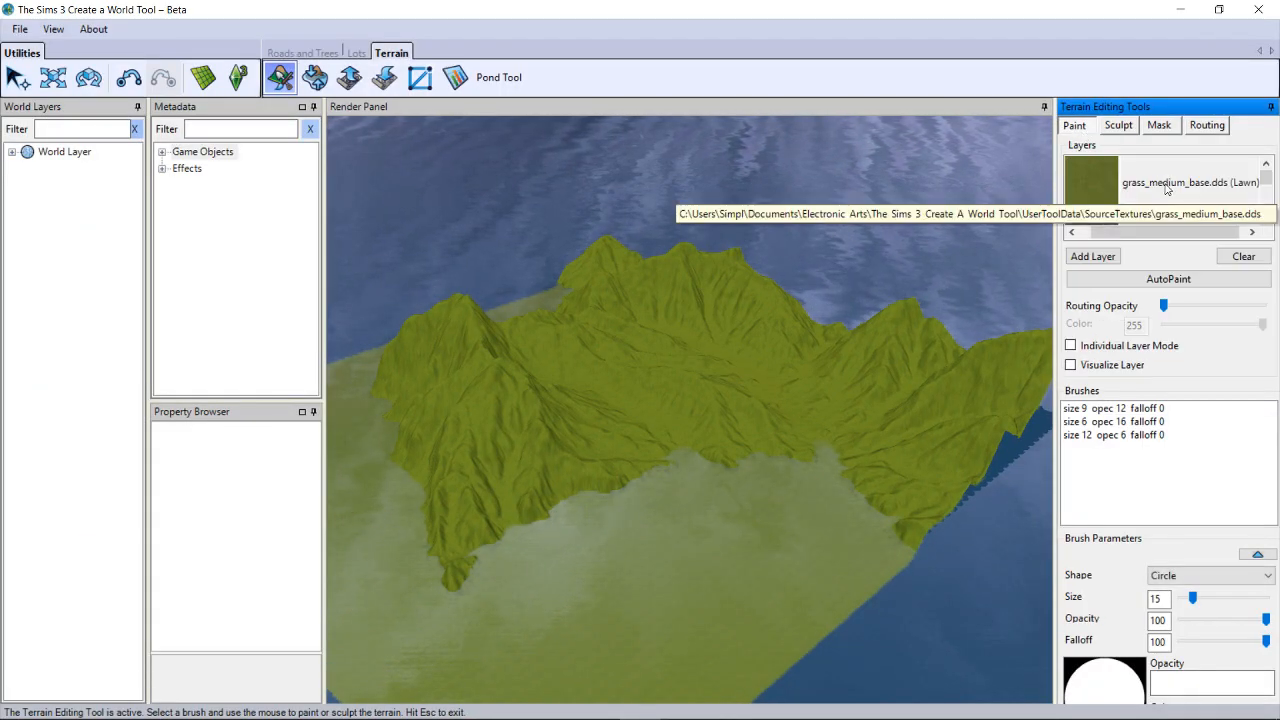
right_click(1133, 217)
click(1150, 240)
scroll(1151, 214, down, 1)
right_click(1141, 187)
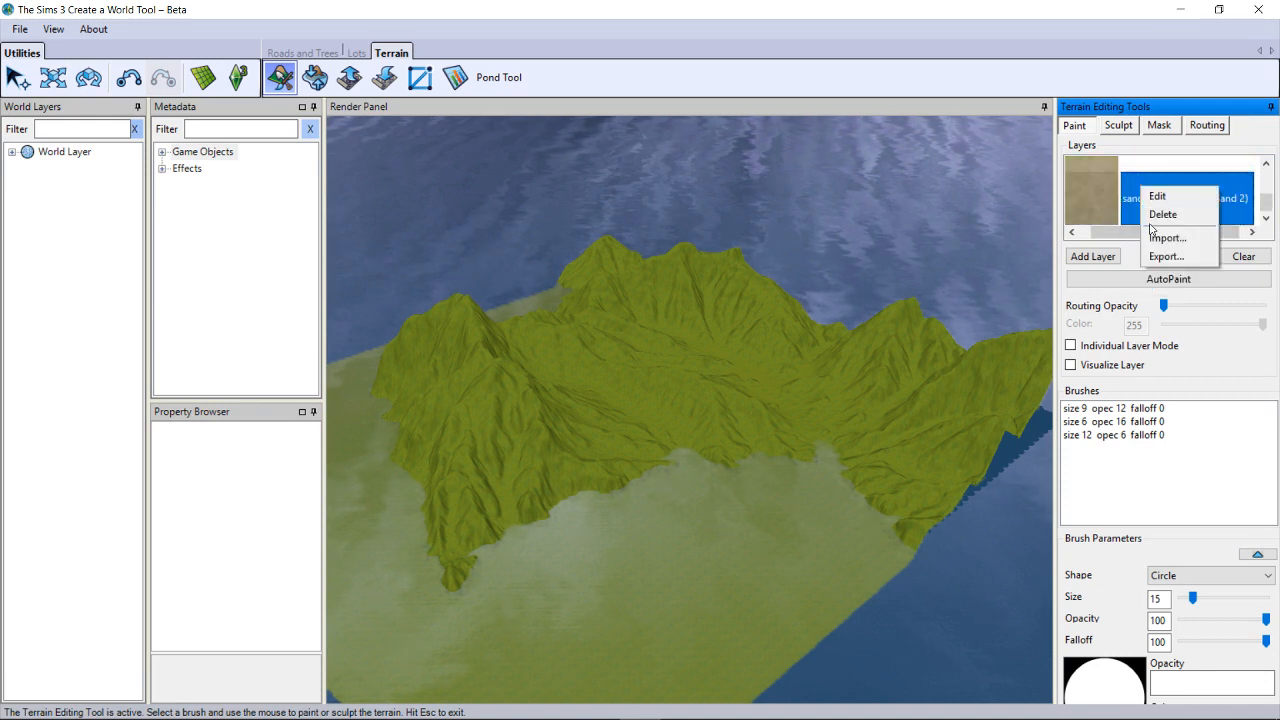
click(1155, 216)
right_click(1145, 206)
click(1159, 232)
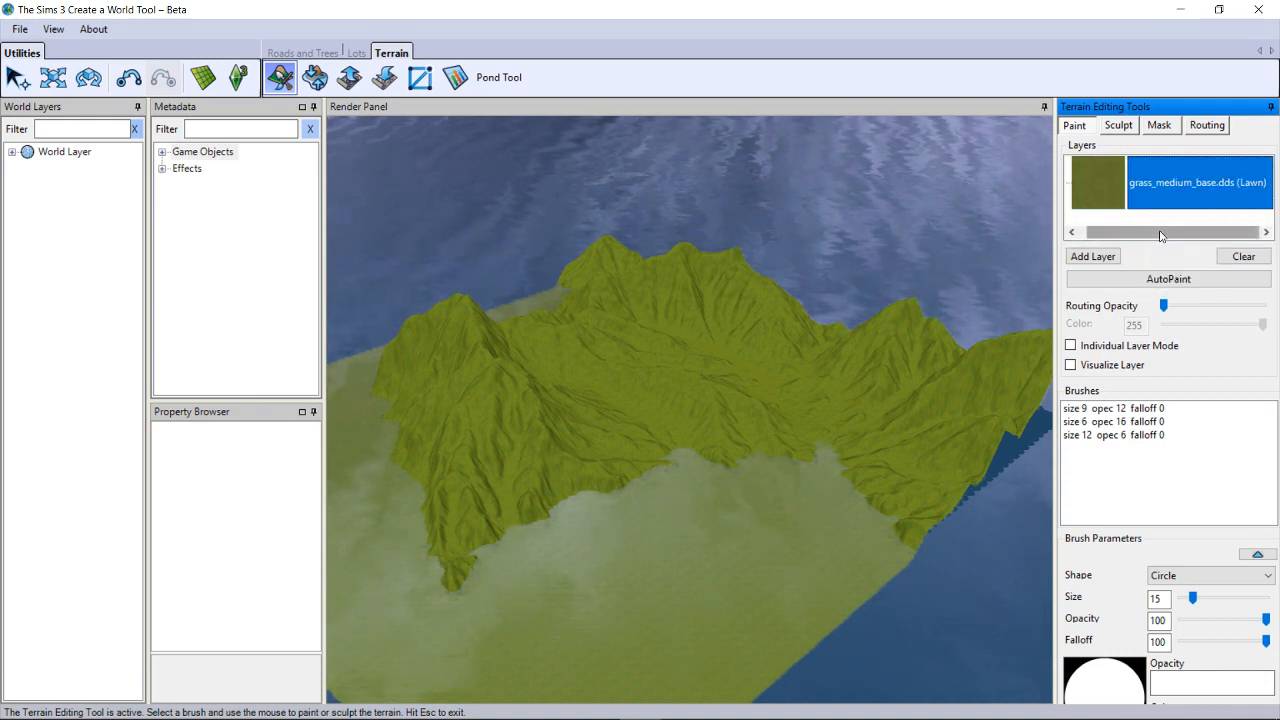
- Rename the grass_medium_base.dds paint layer to Sand and set its terrain sound to Sand 1
right_click(1172, 190)
click(1190, 197)
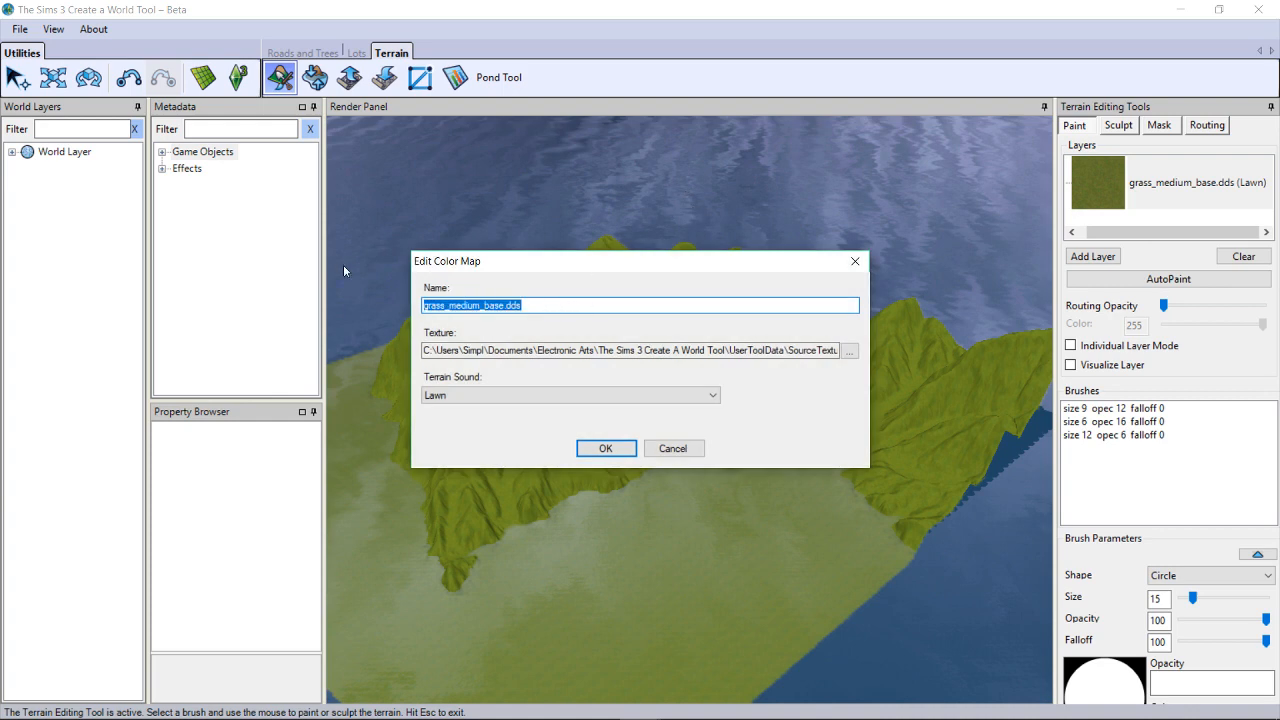
text(>G)
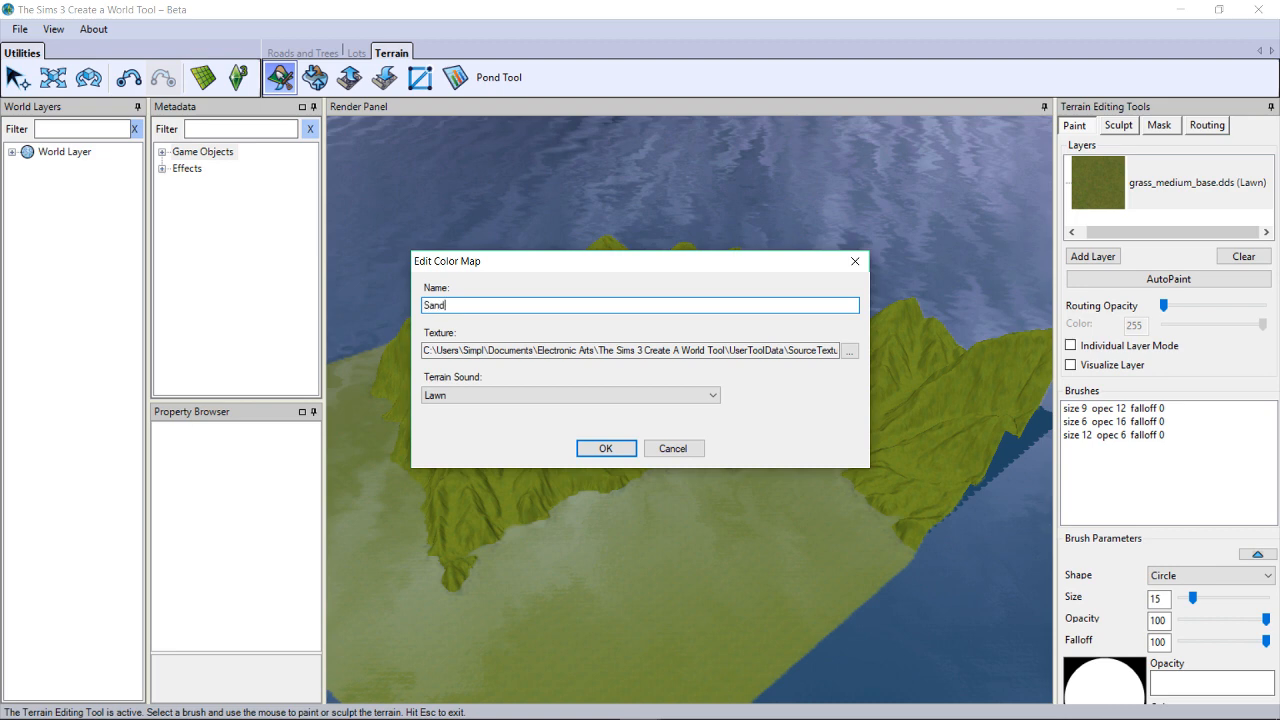
click(543, 395)
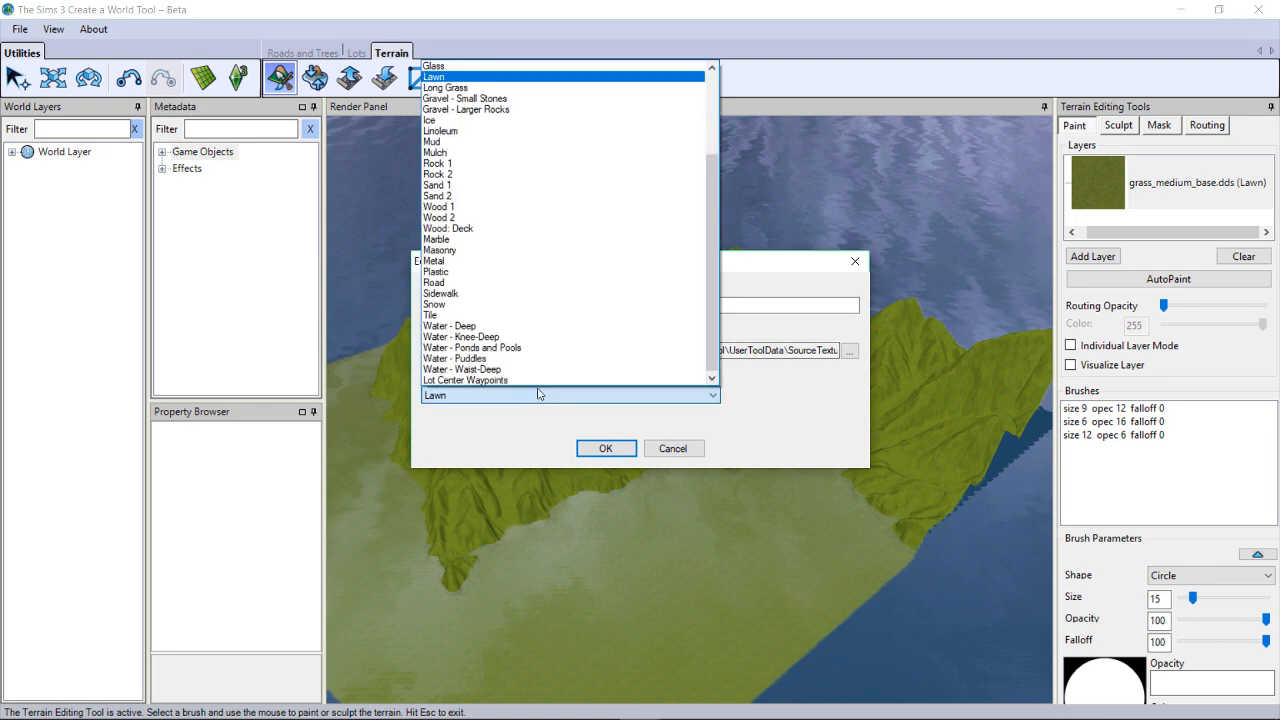
scroll(478, 250, up, 4)
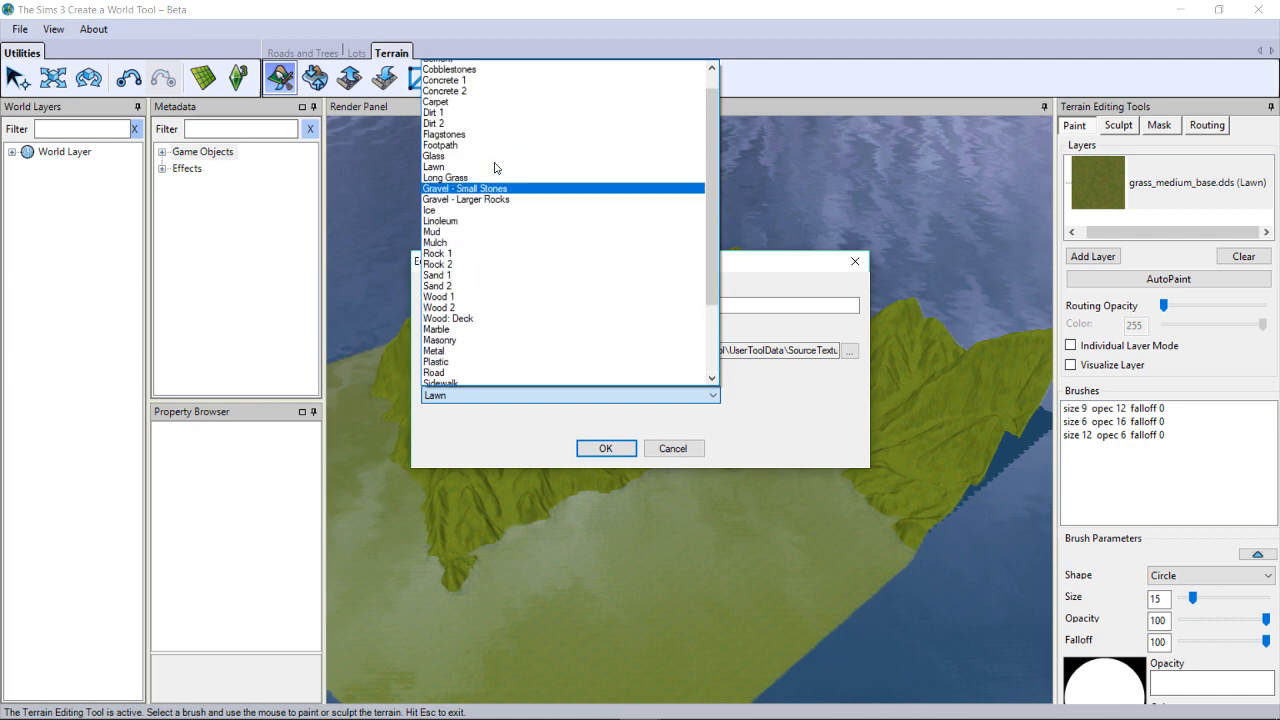
scroll(503, 250, down, 4)
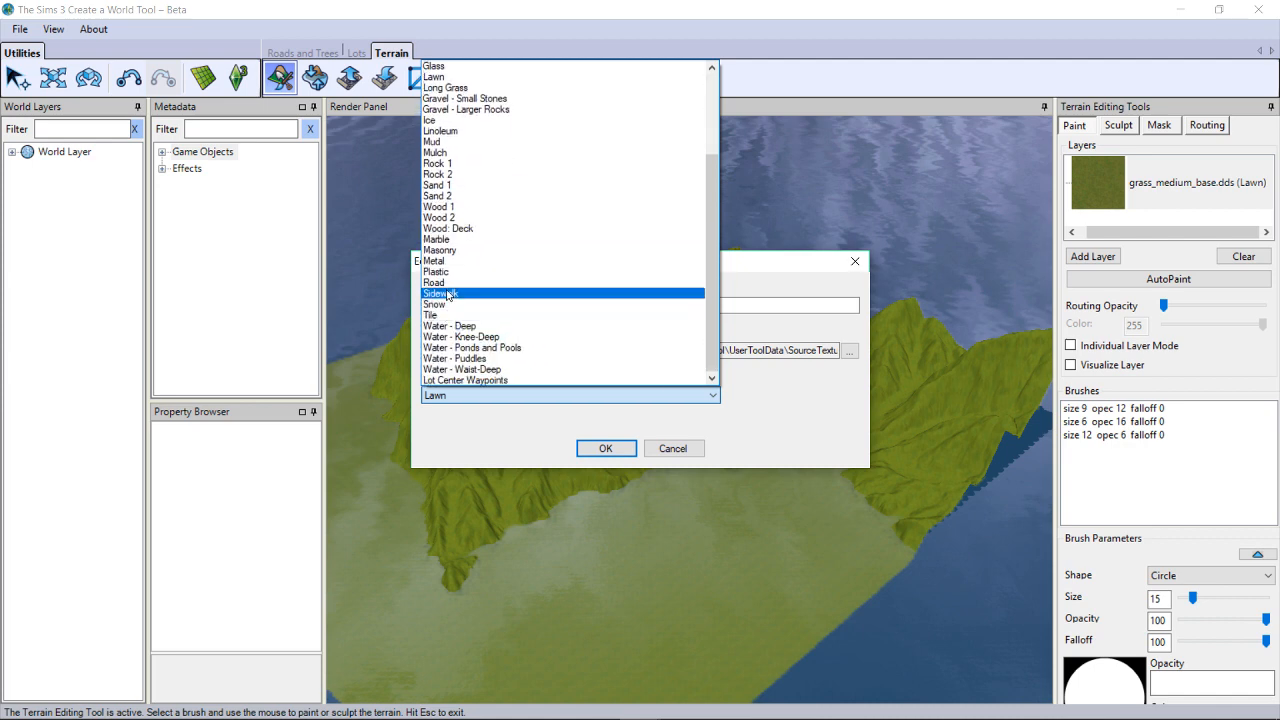
click(440, 185)
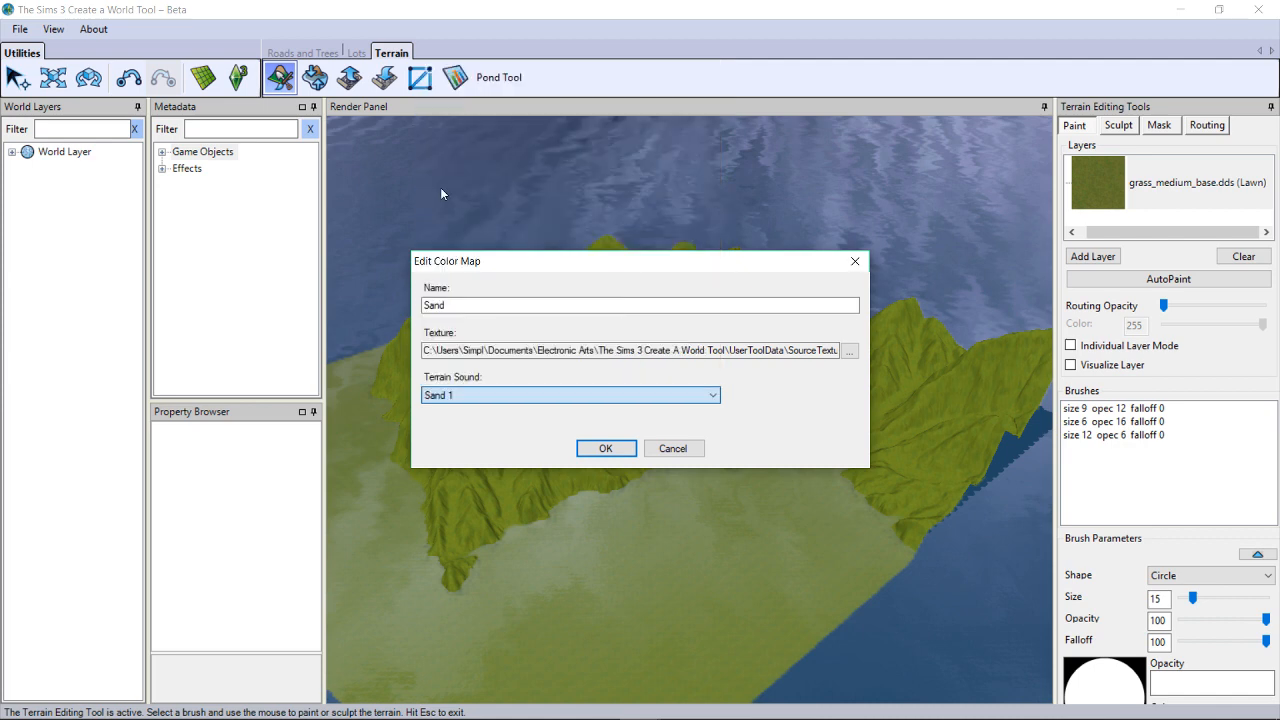
- Assign the Sand texture from the terrain folder to the Sand layer and apply the layer edits
click(849, 350)
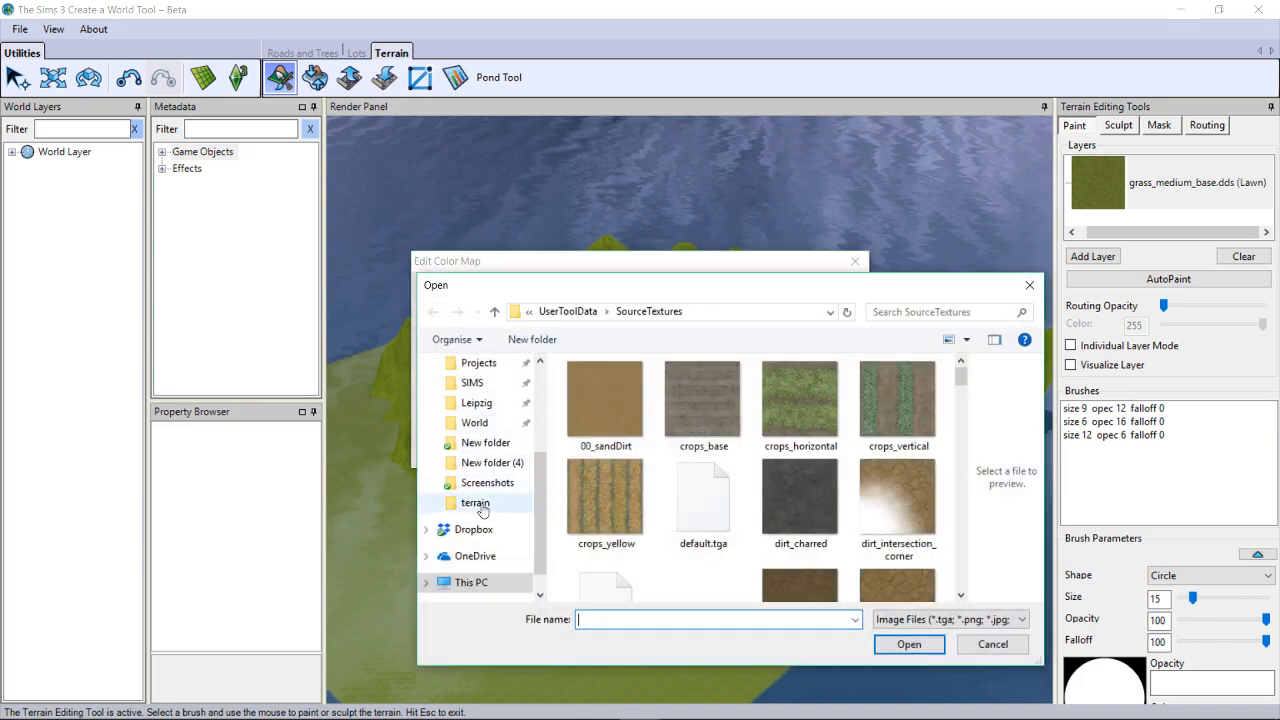
click(475, 502)
scroll(714, 444, down, 3)
scroll(714, 444, down, 5)
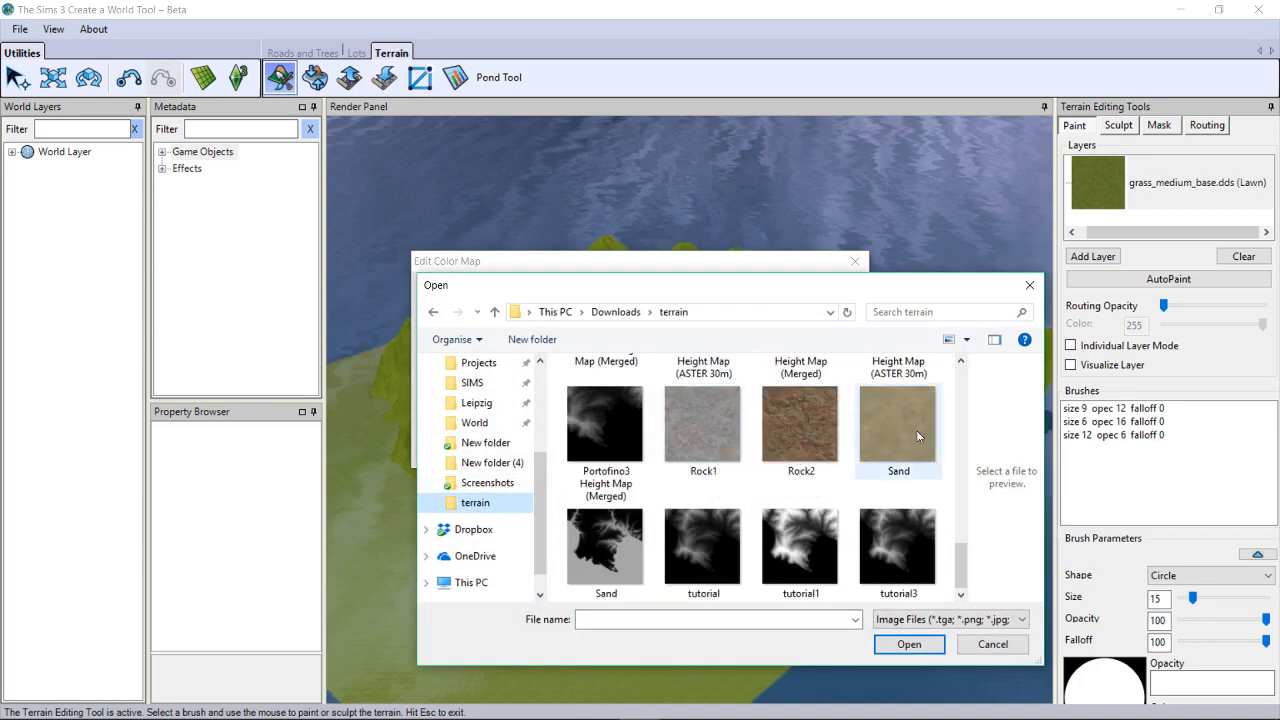
double_click(889, 432)
click(604, 449)
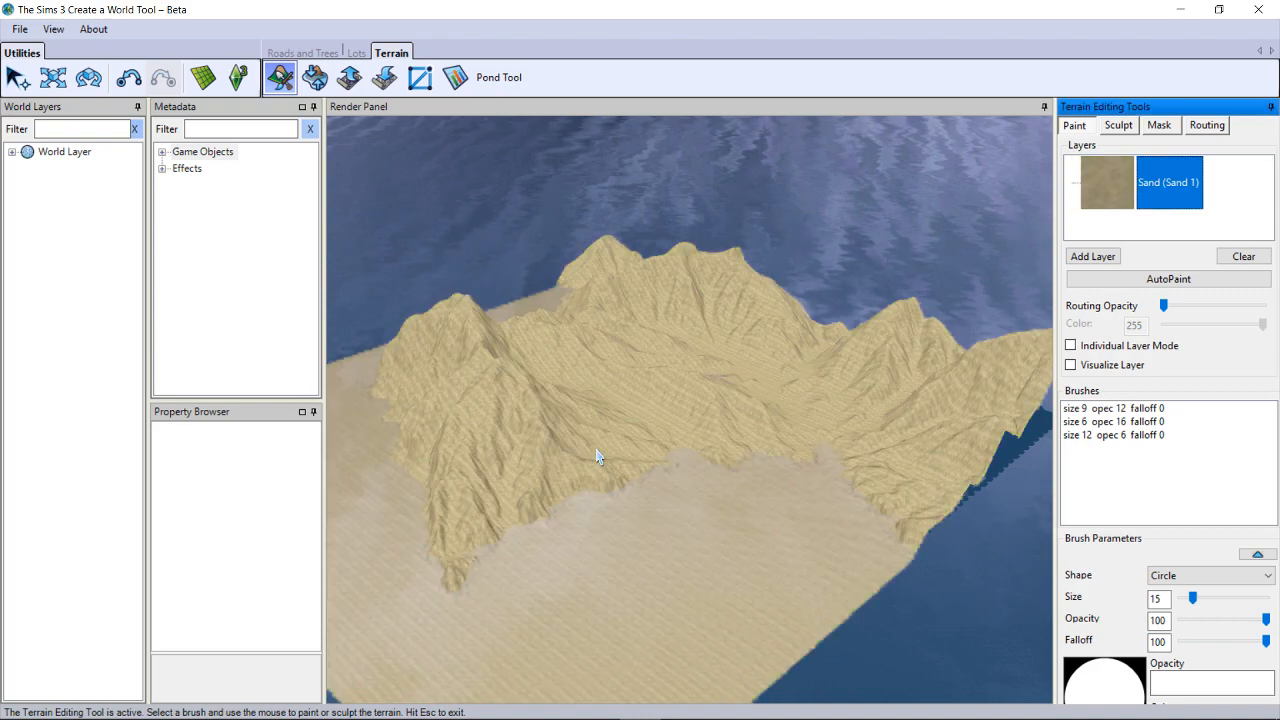
- Import the Sand PNG mask from the terrain folder into the Sand layer
right_click(1136, 187)
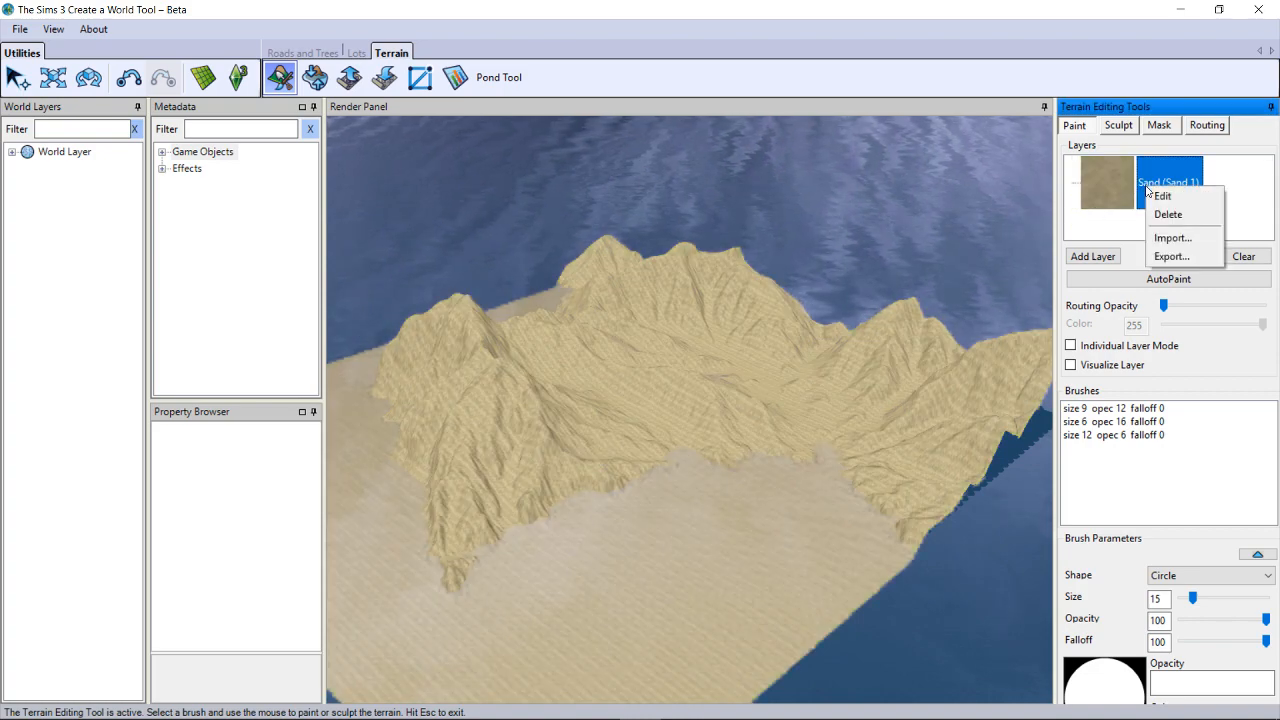
click(1172, 238)
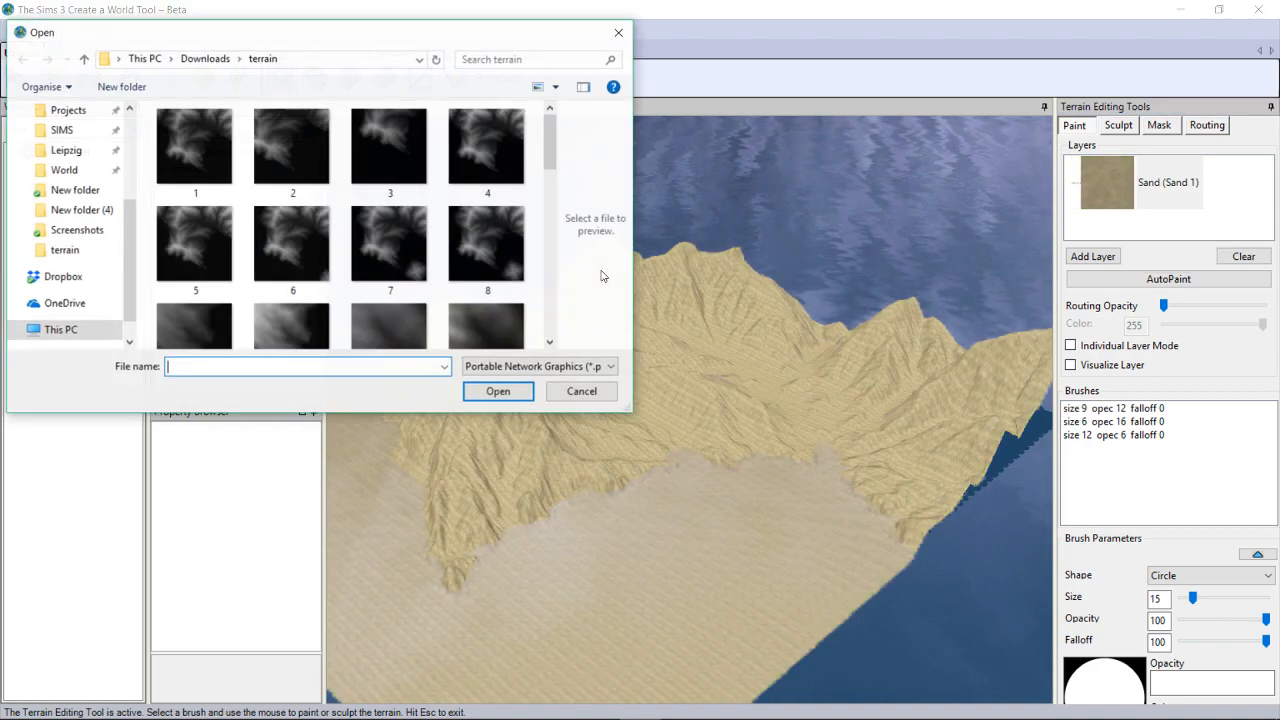
scroll(480, 243, down, 5)
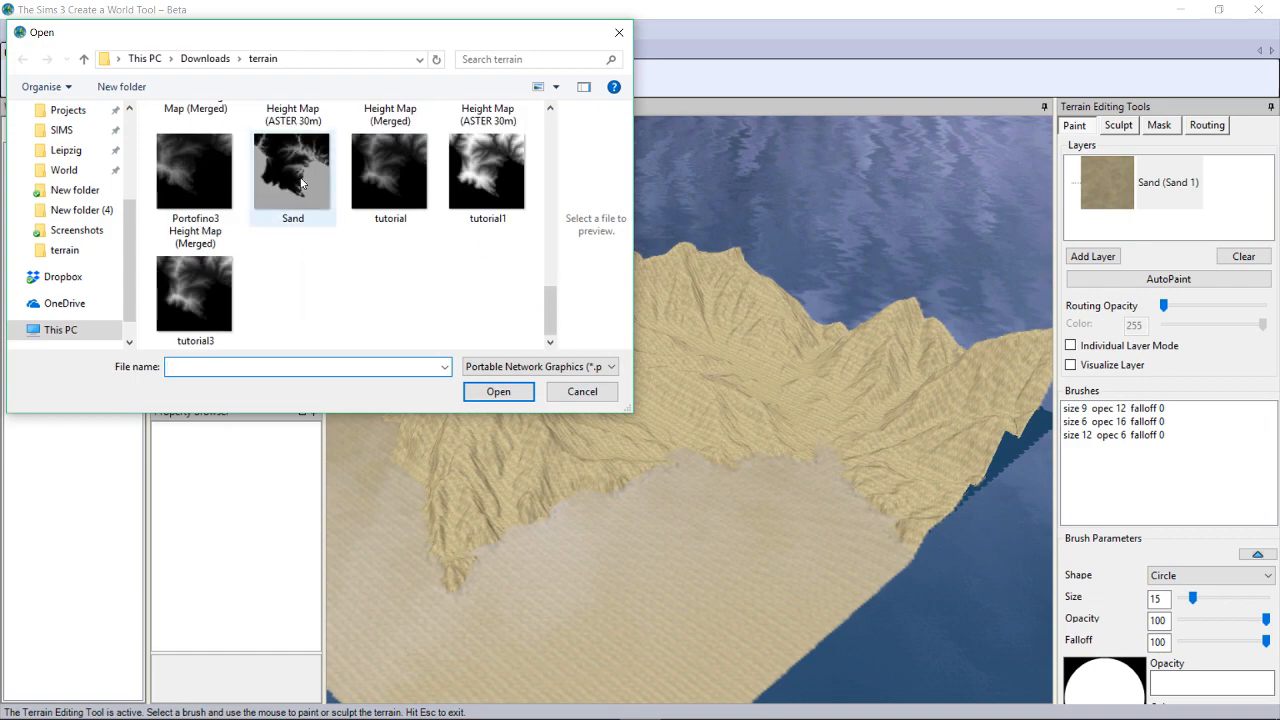
double_click(297, 178)
click(730, 341)
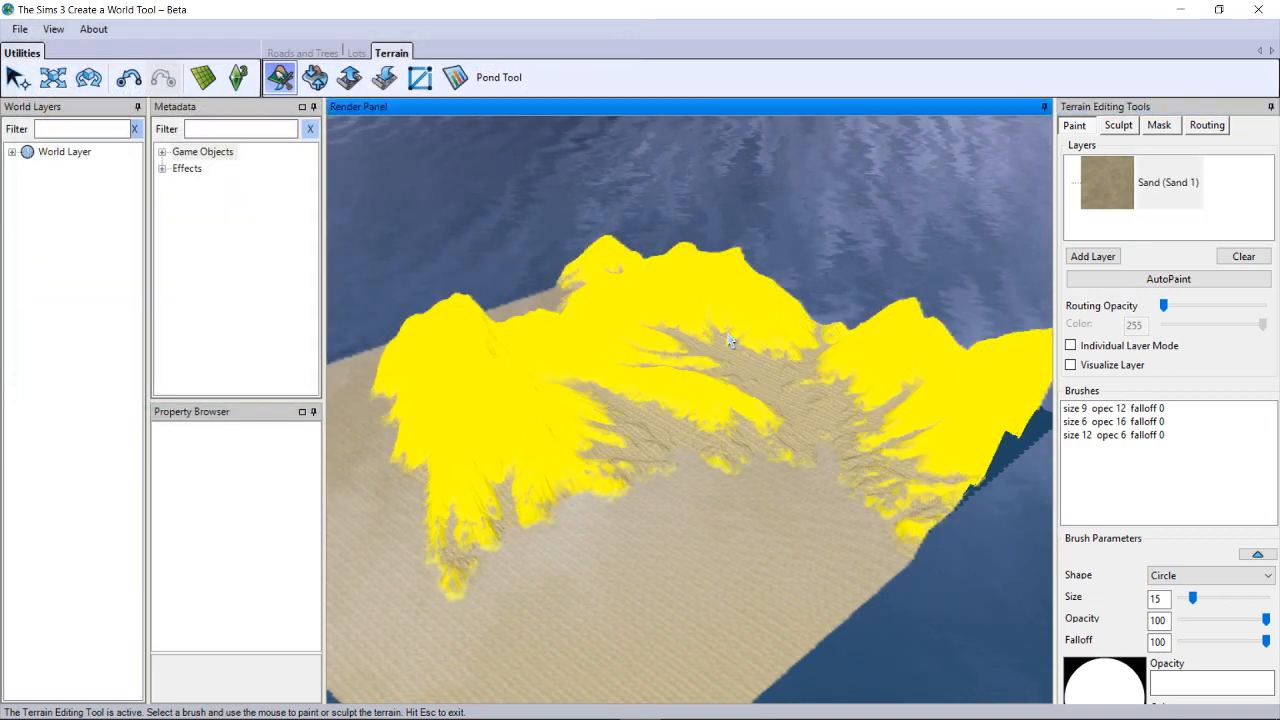
- Add a paint layer named Grass Light with the Gras1.dds texture from the terrain folder and the Lawn terrain sound
click(1104, 260)
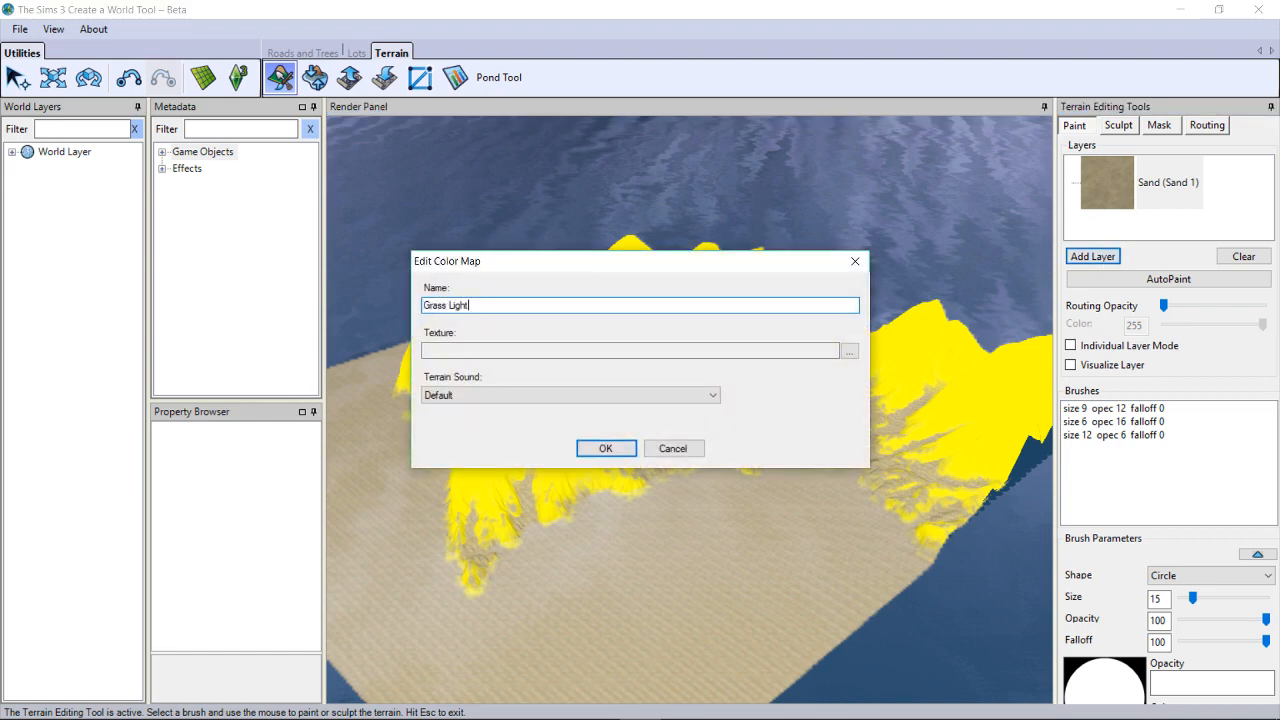
click(848, 350)
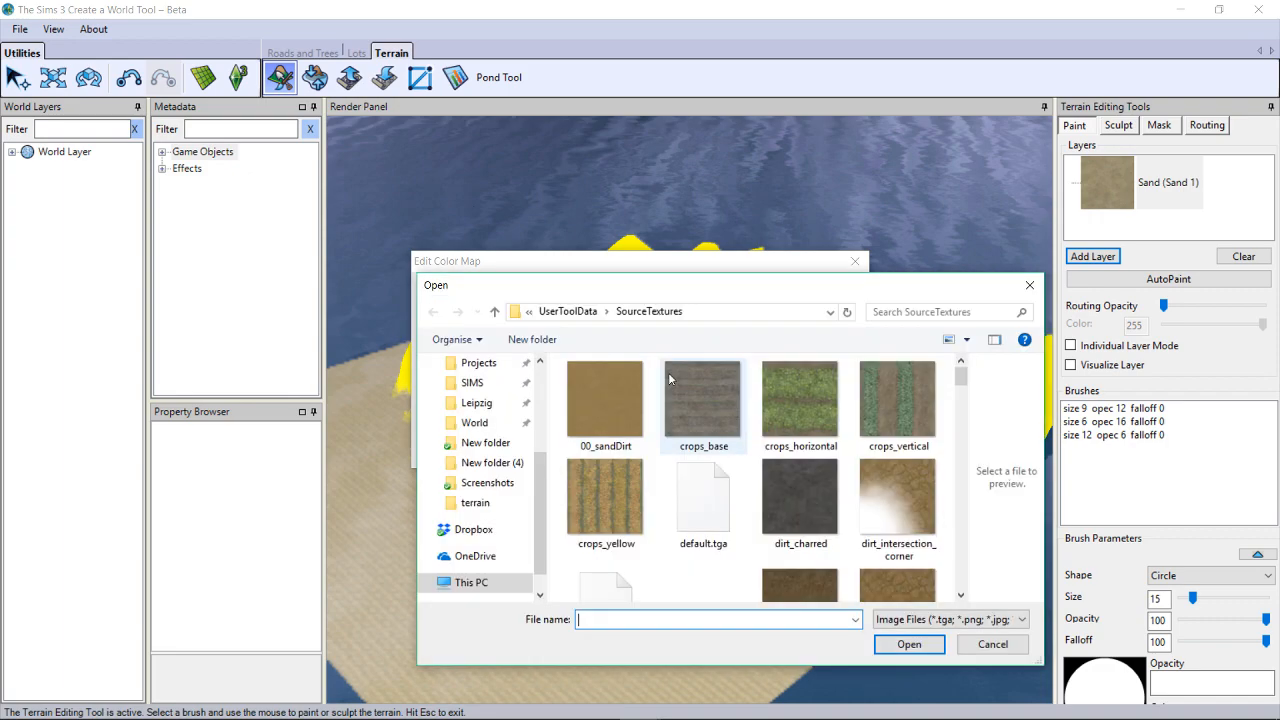
scroll(668, 372, down, 3)
click(475, 502)
scroll(755, 460, down, 5)
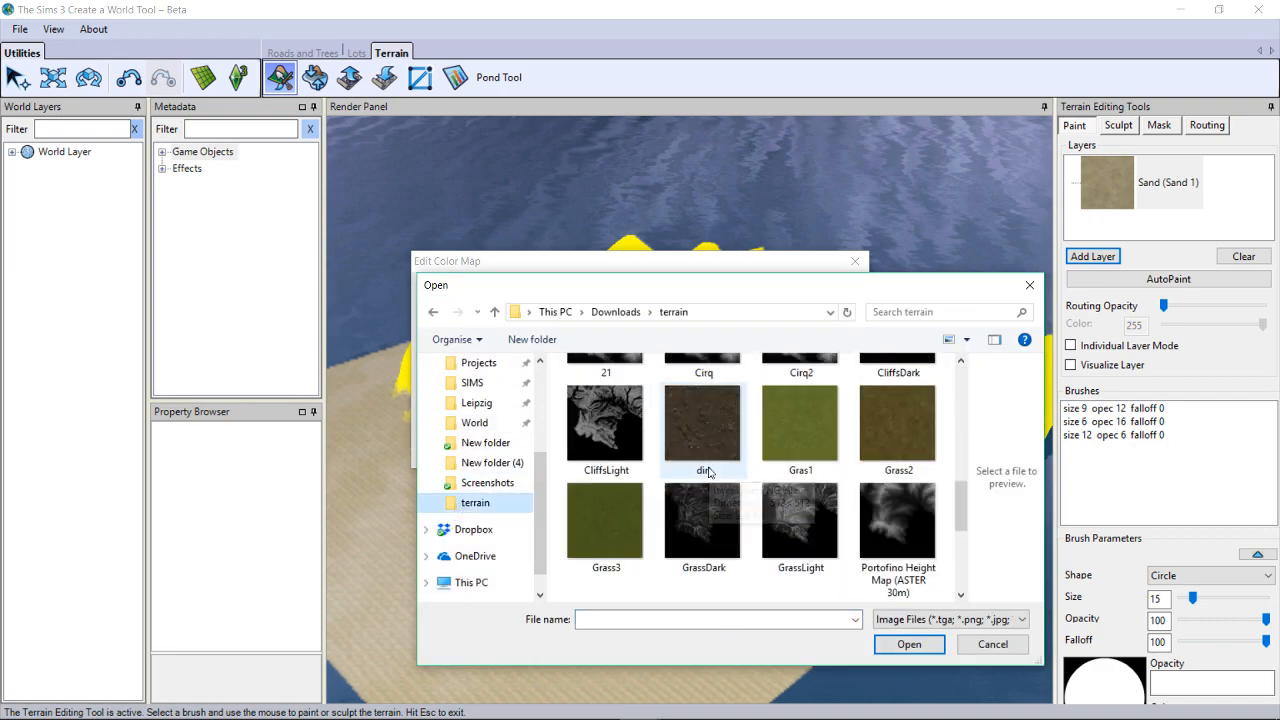
scroll(755, 460, up, 3)
double_click(800, 405)
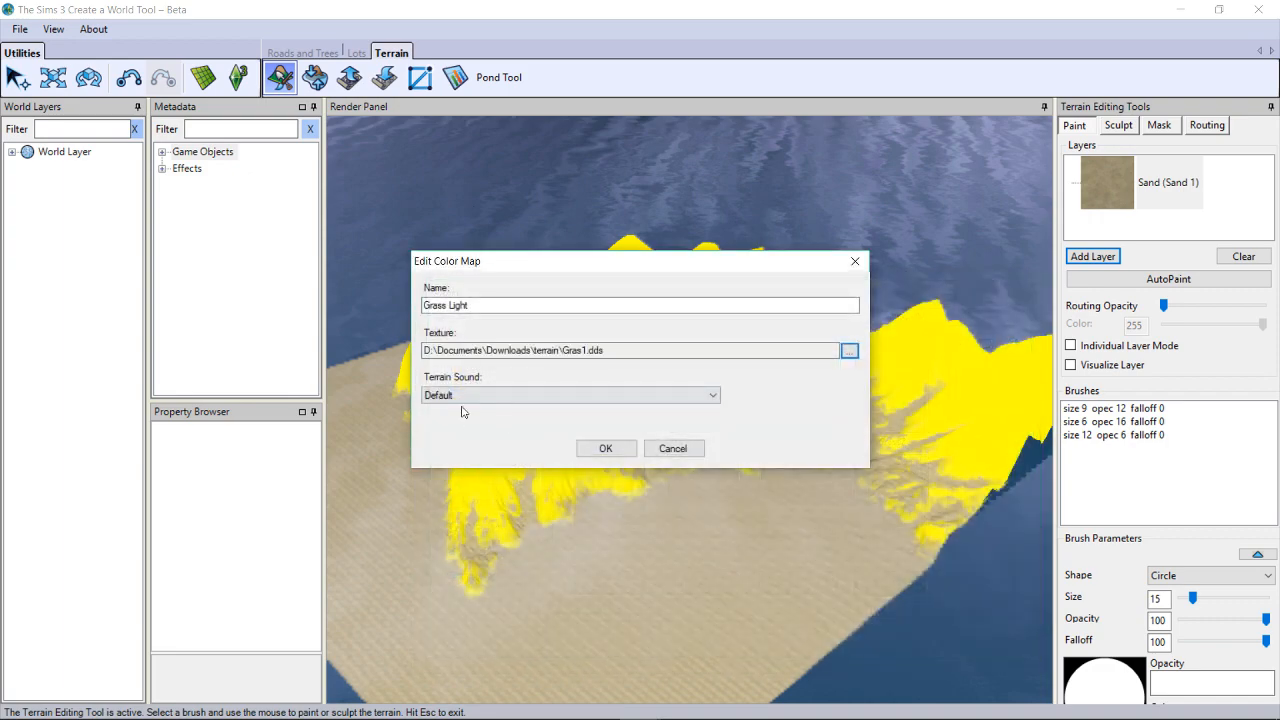
click(463, 397)
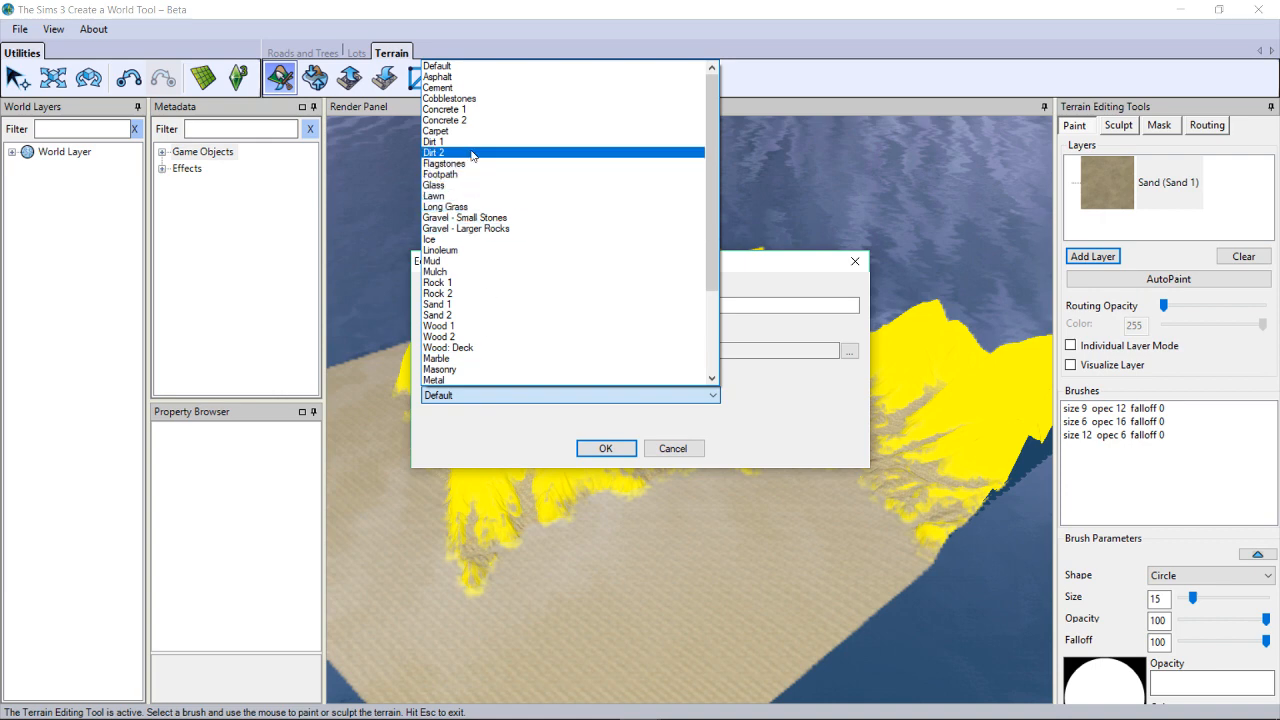
click(463, 196)
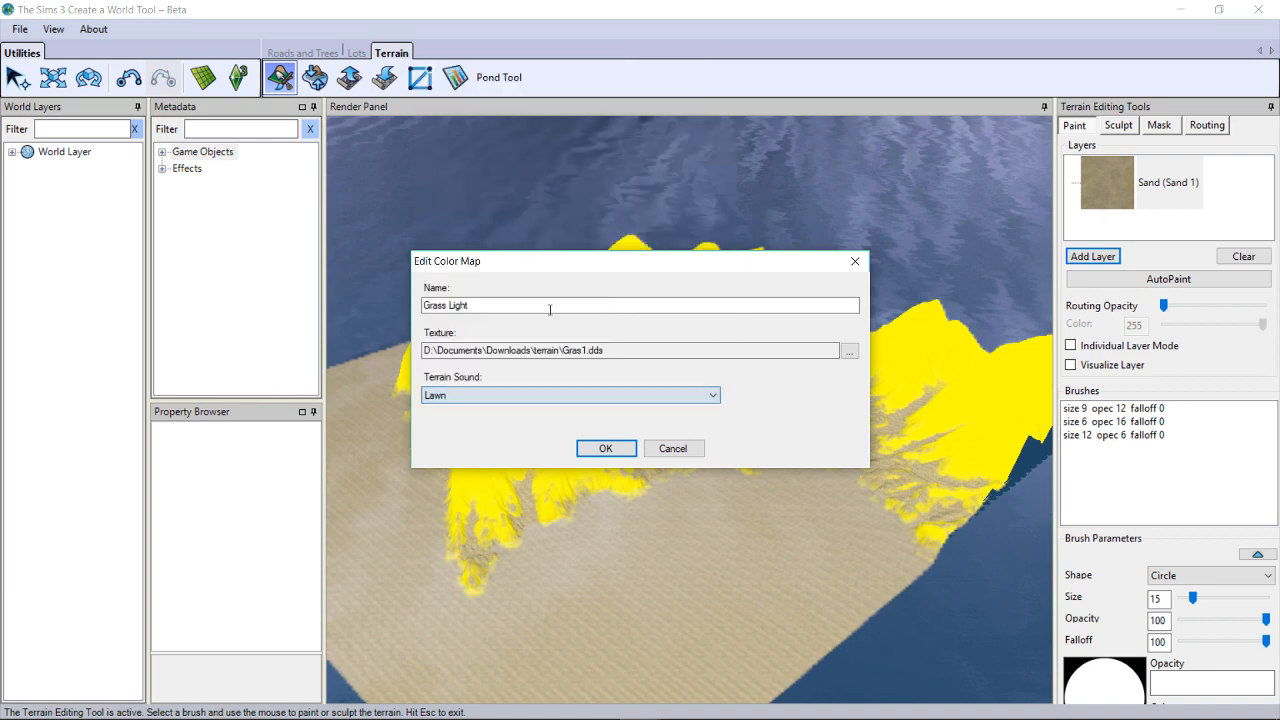
click(605, 448)
- Import the GrassLight PNG mask into the Grass Light layer
right_click(1162, 226)
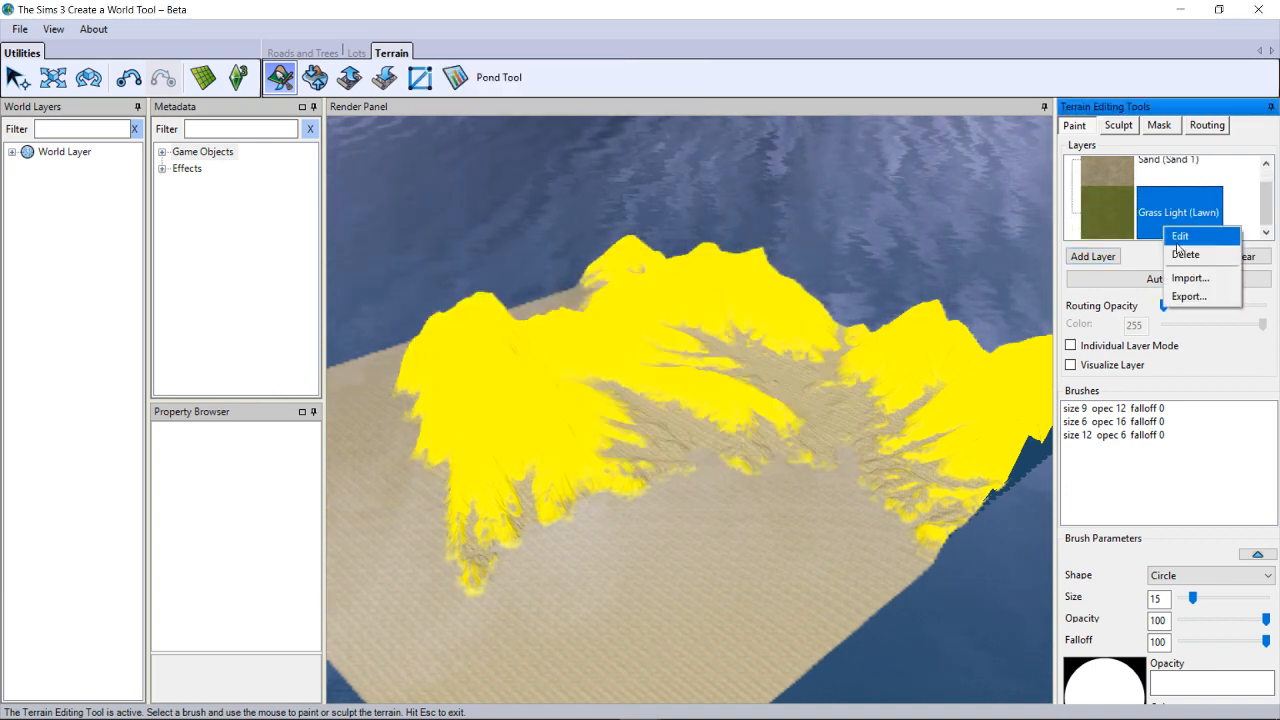
click(1190, 277)
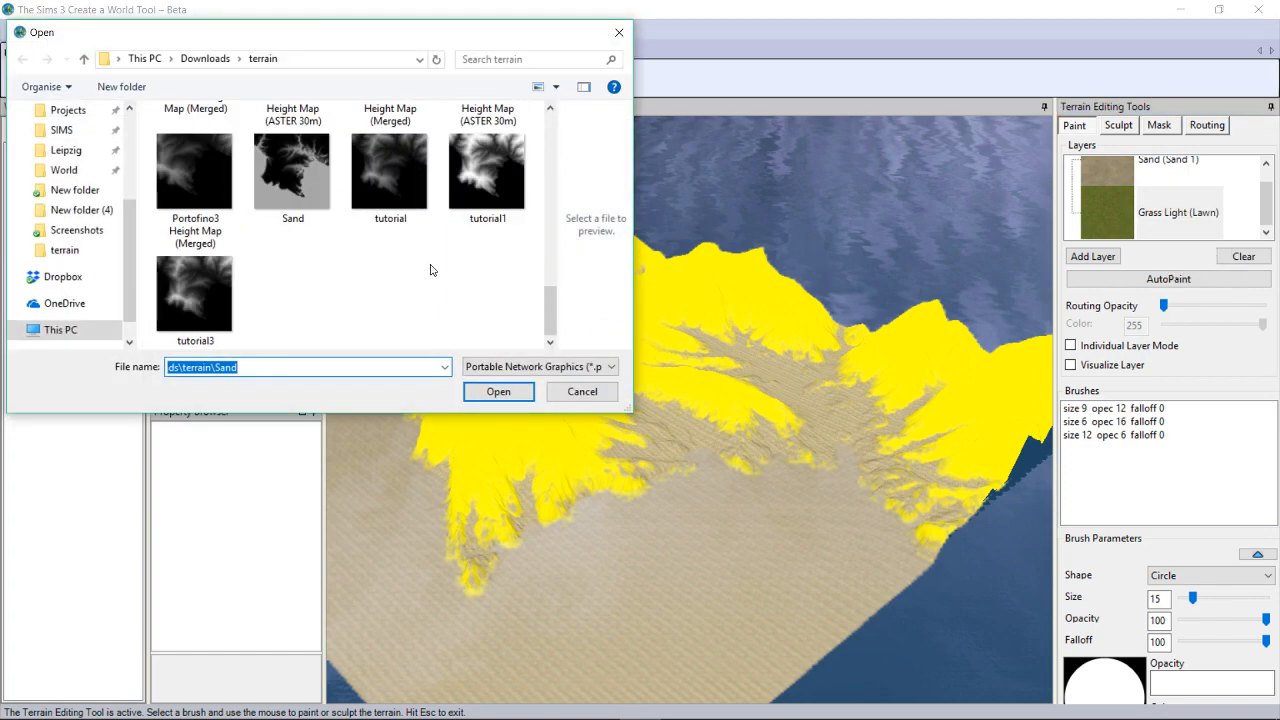
scroll(420, 265, up, 3)
scroll(418, 258, up, 1)
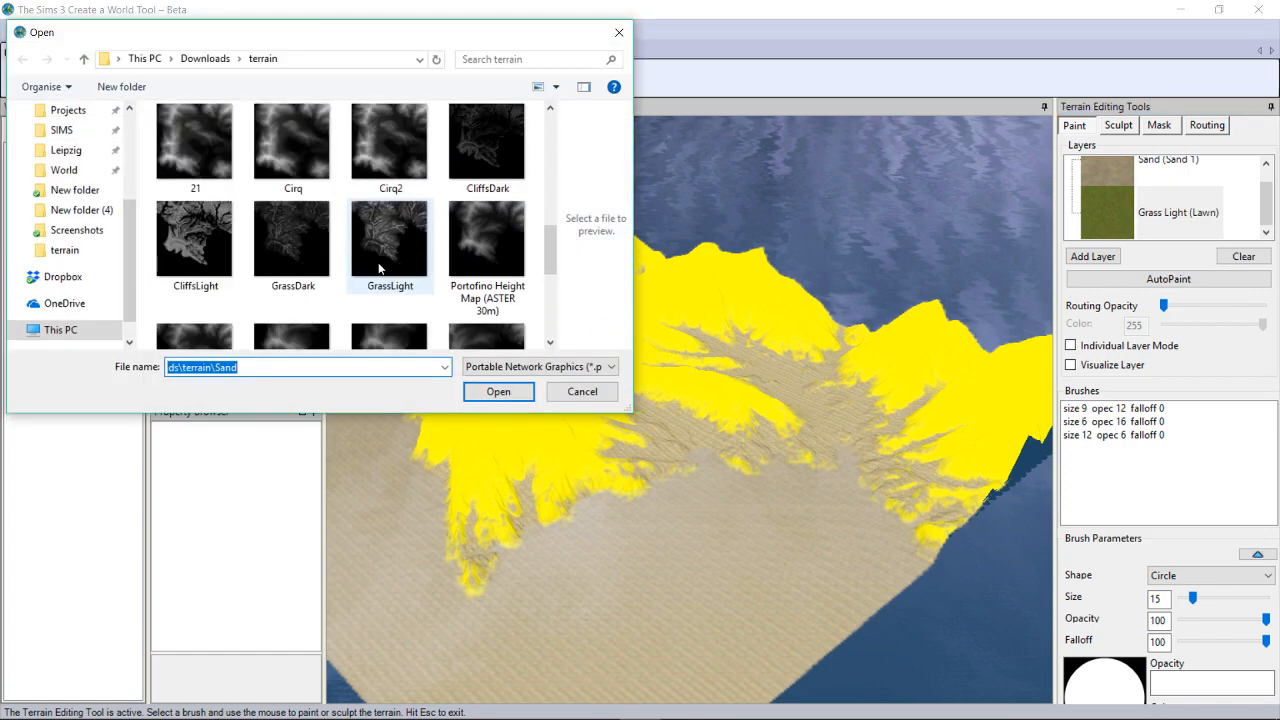
double_click(418, 258)
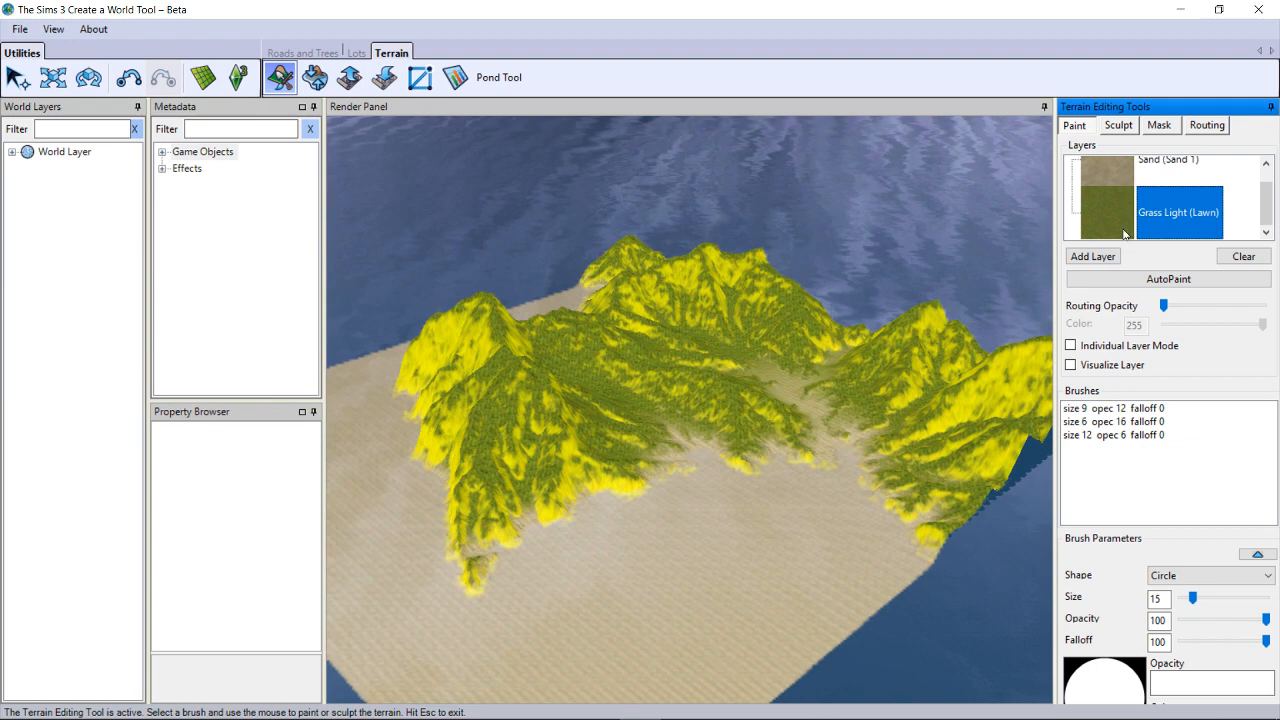
- Add a paint layer named Grass Dark with the Grass3 texture from the terrain folder and the Lawn terrain sound
click(1111, 254)
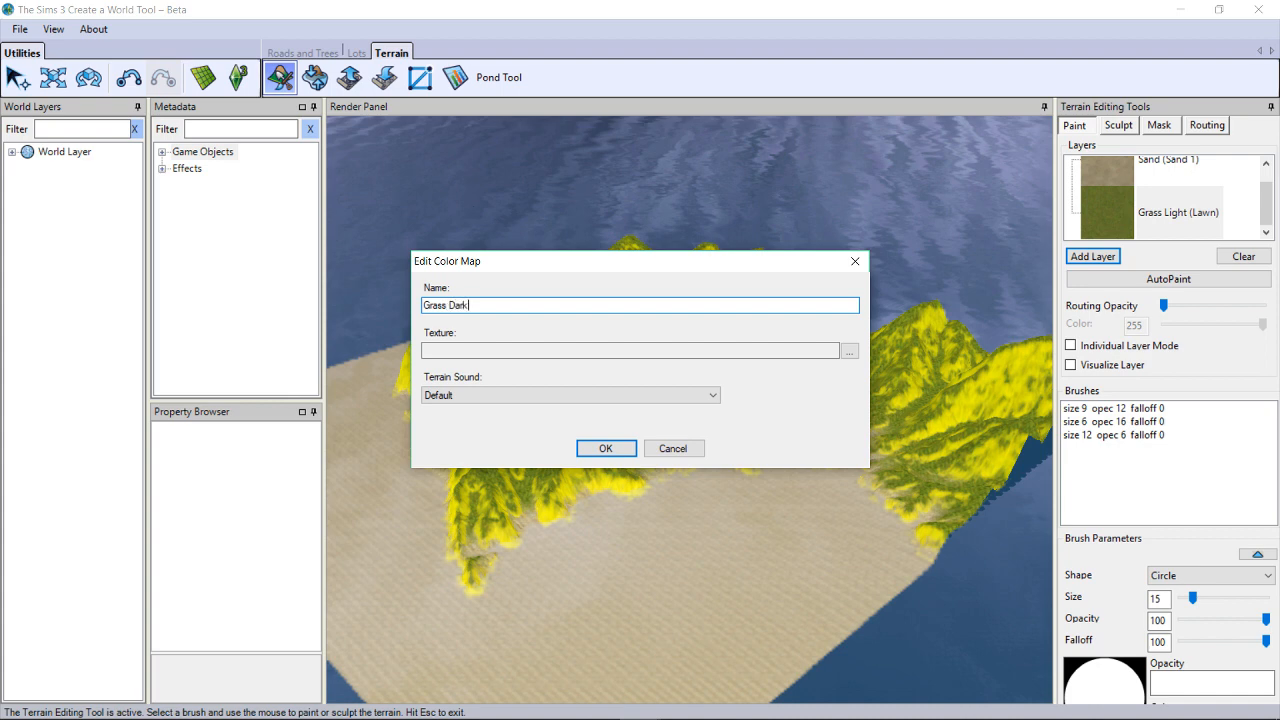
click(850, 352)
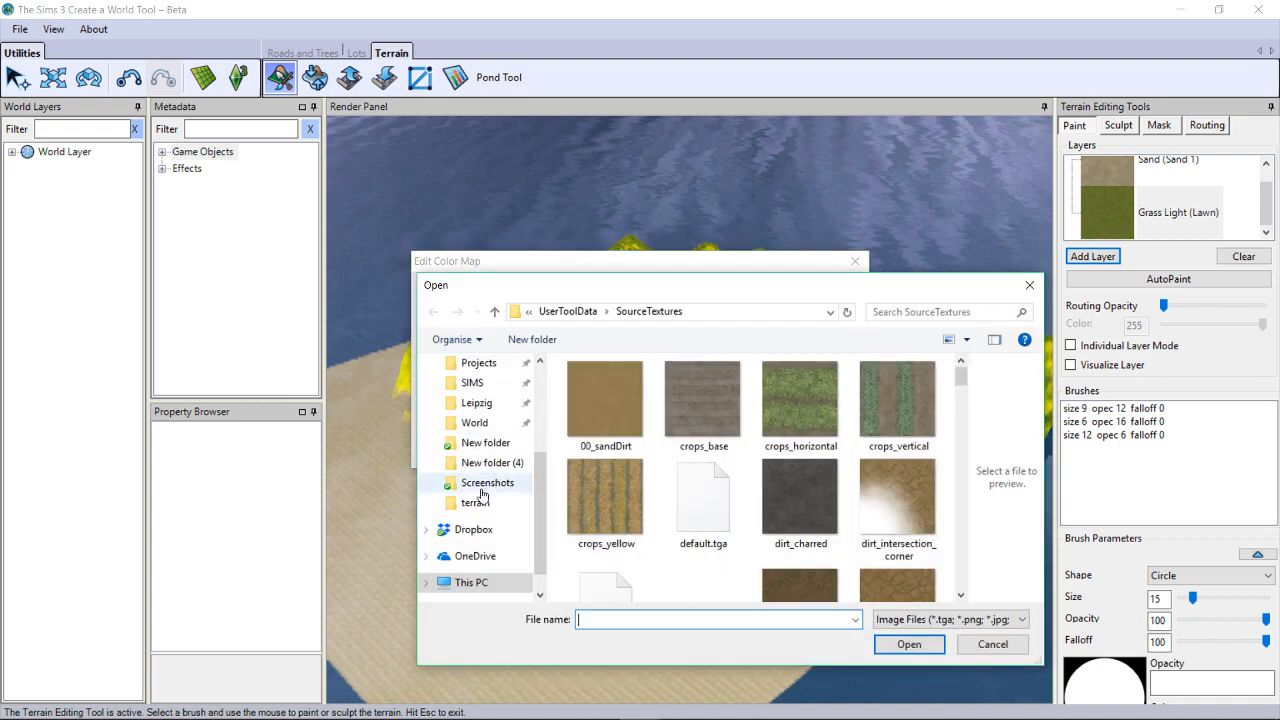
click(475, 502)
scroll(709, 472, down, 5)
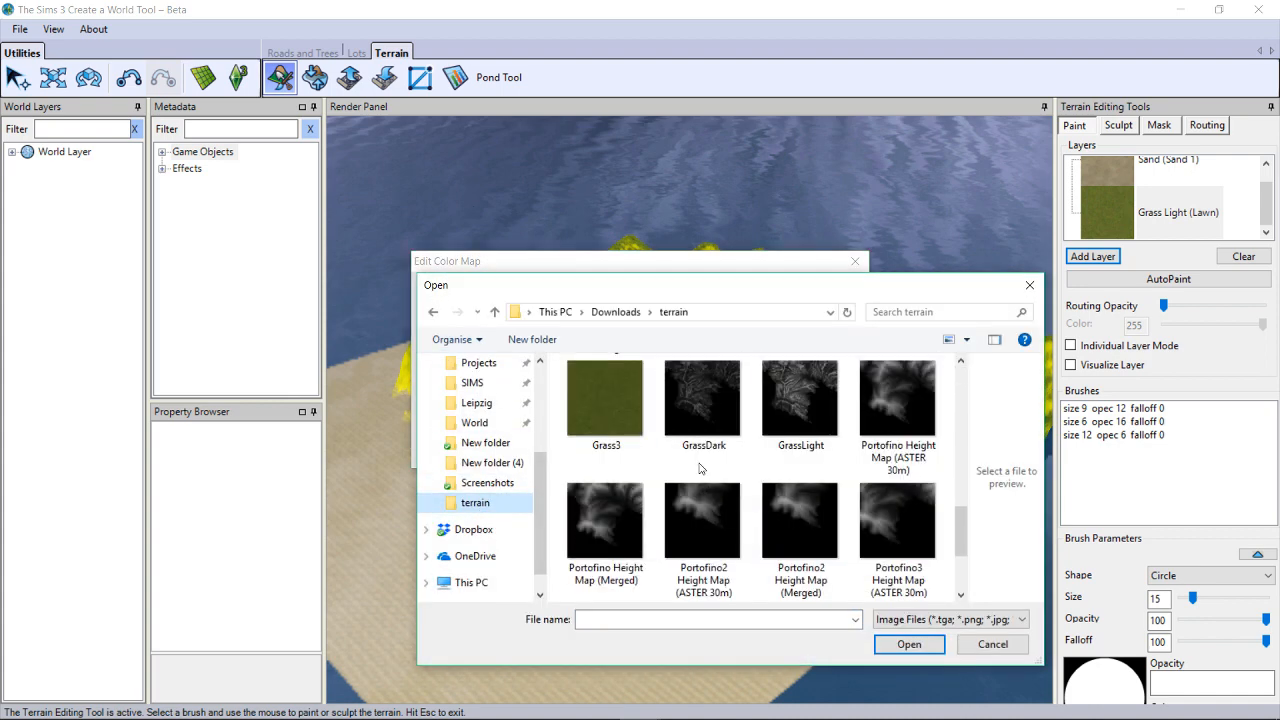
click(704, 411)
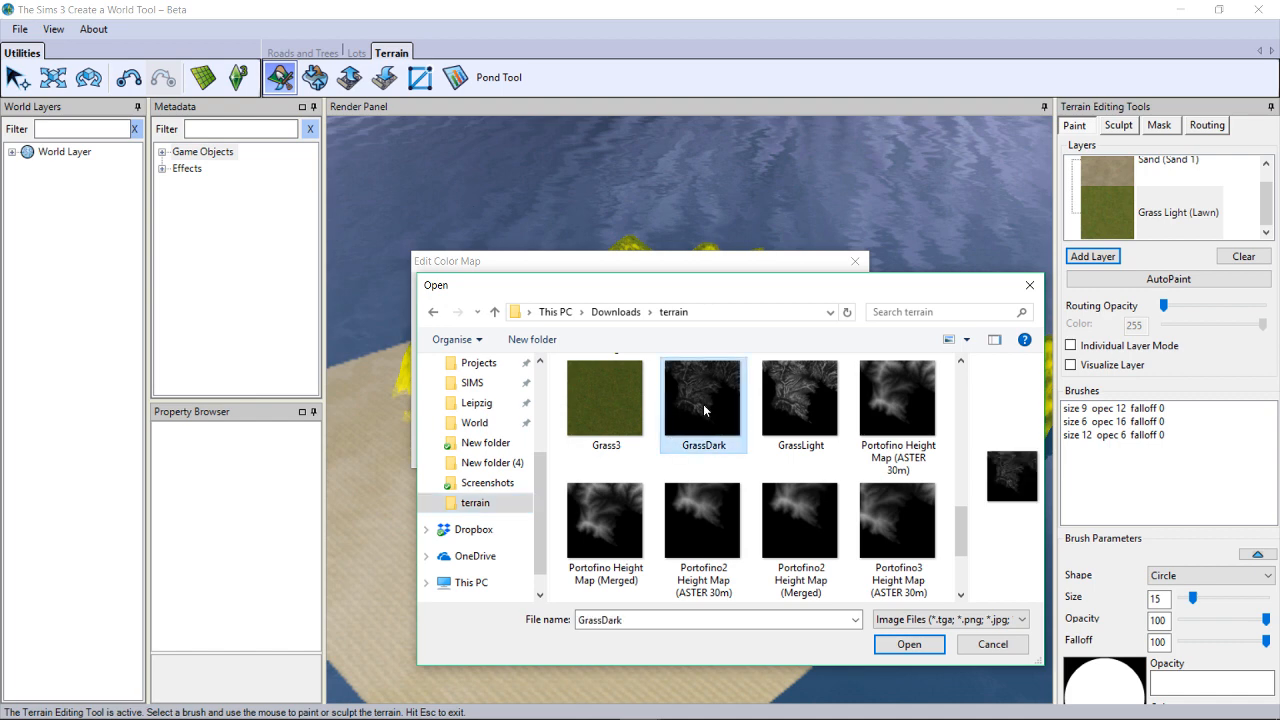
double_click(601, 405)
click(555, 395)
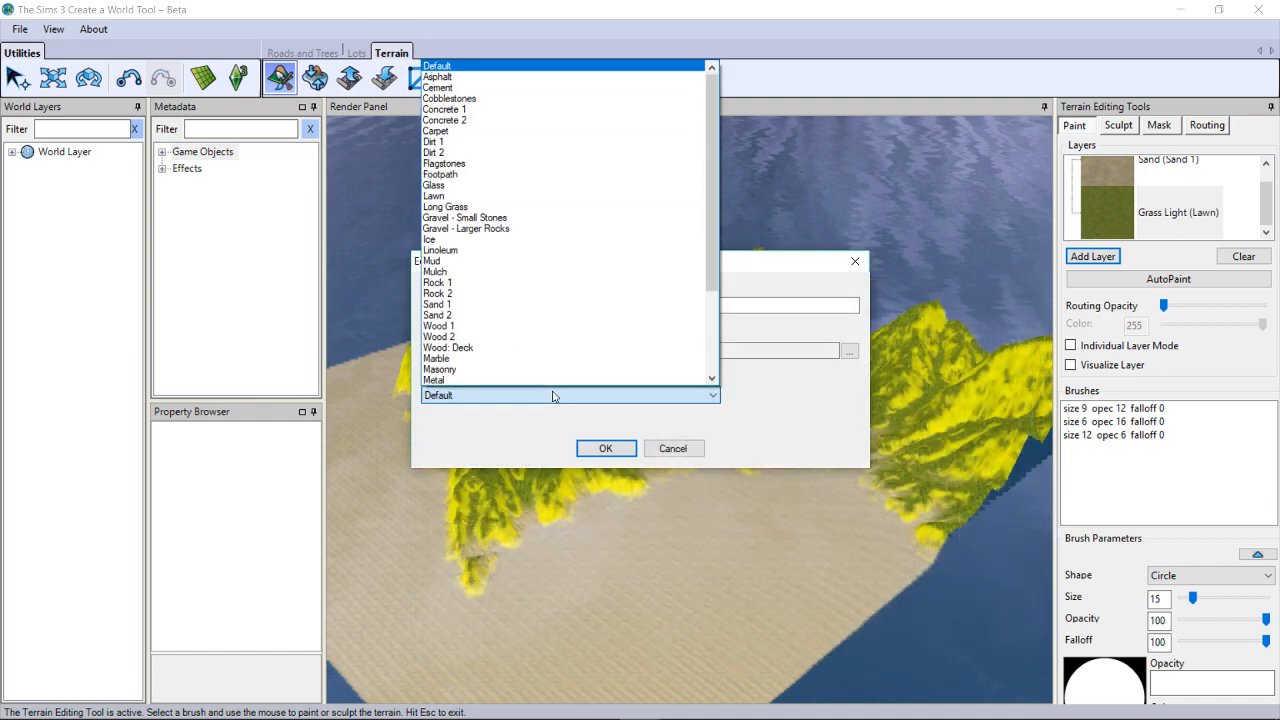
click(474, 196)
click(600, 446)
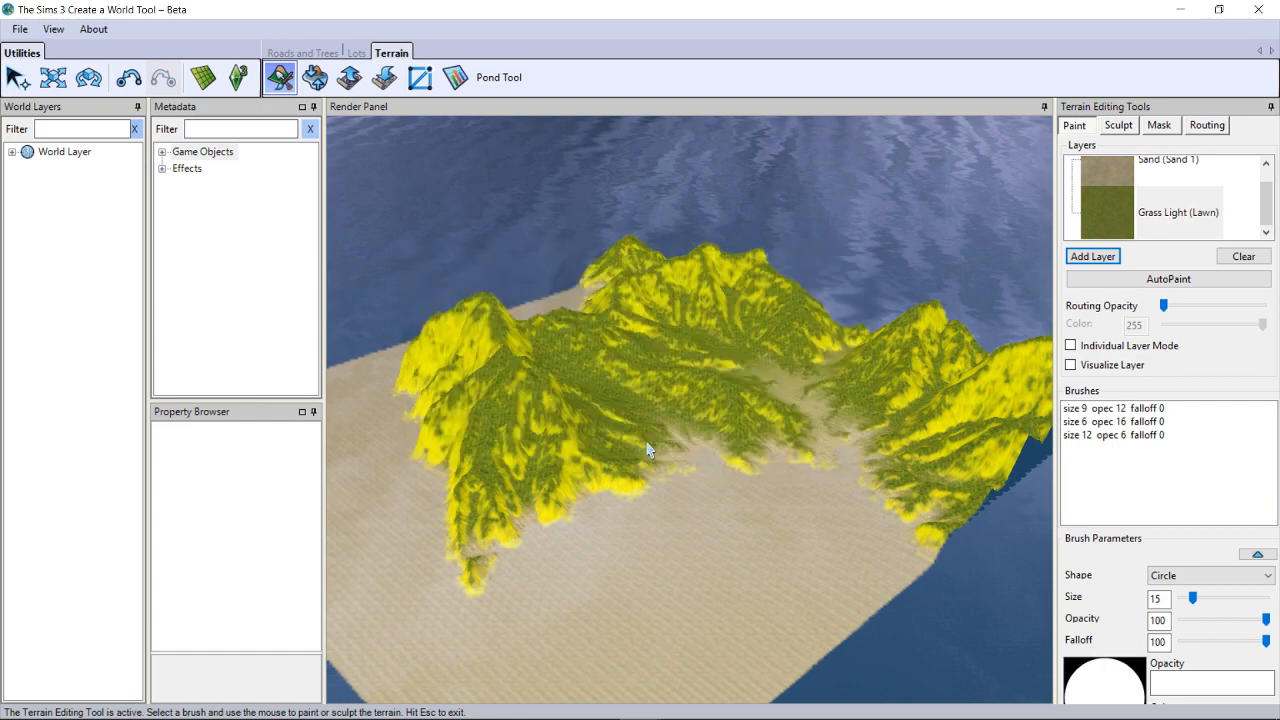
- Import the GrassDark PNG mask into the Grass Dark layer
right_click(1150, 237)
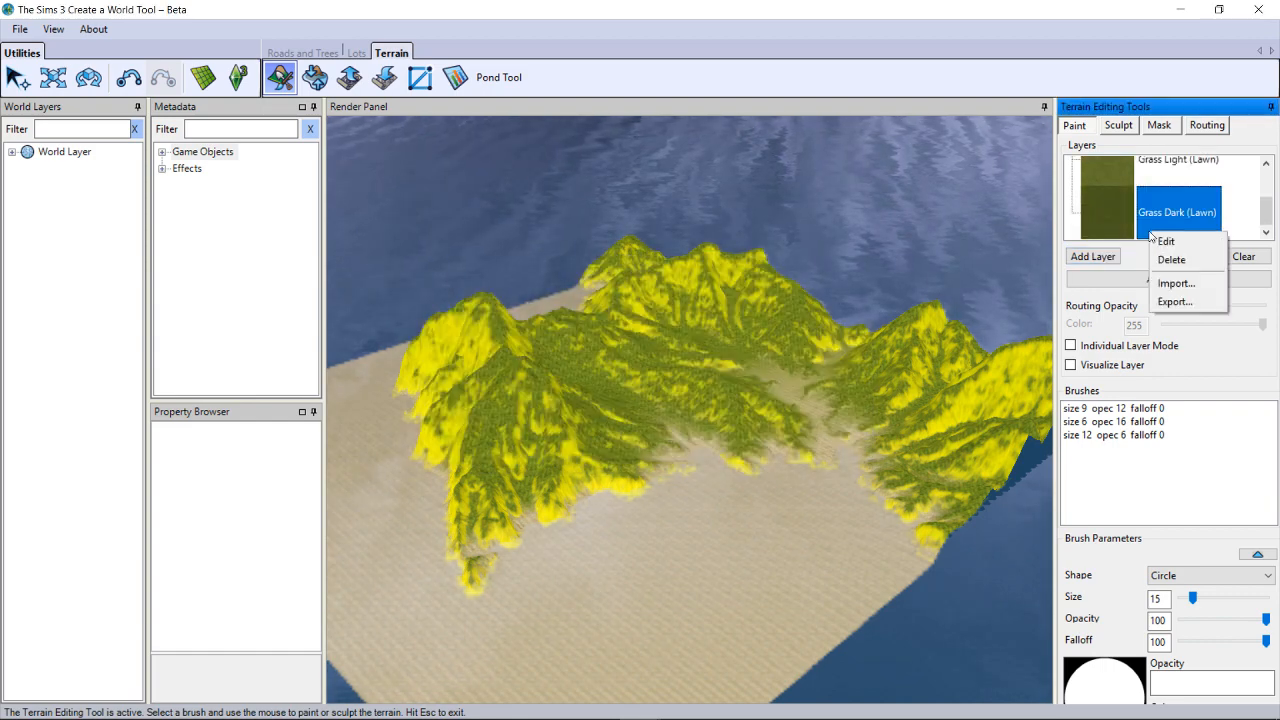
click(1175, 284)
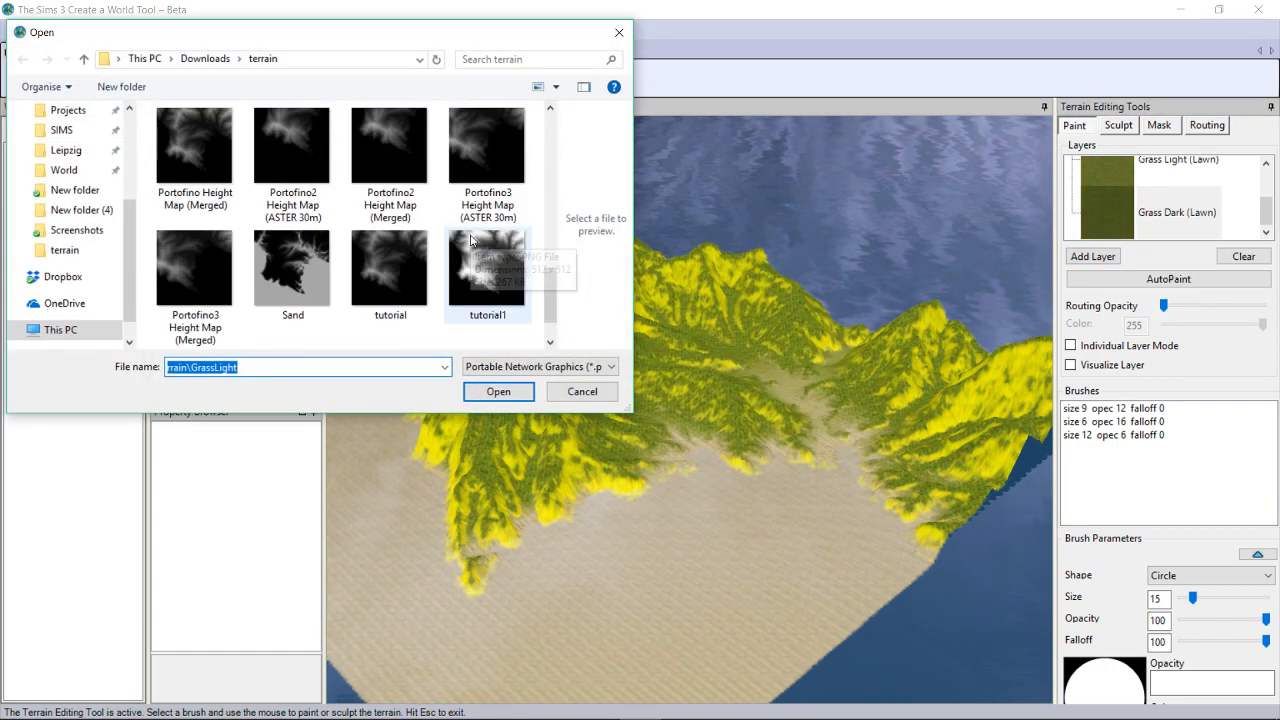
scroll(434, 275, up, 1)
double_click(294, 155)
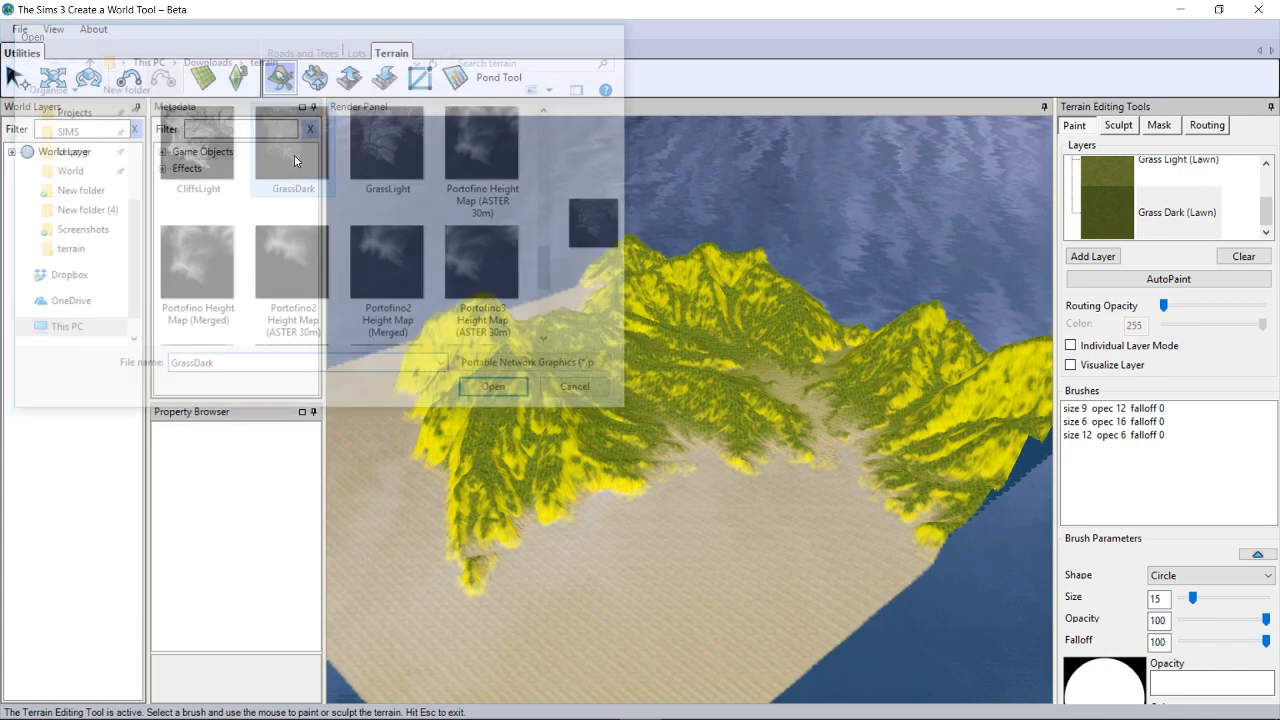
scroll(656, 316, up, 1)
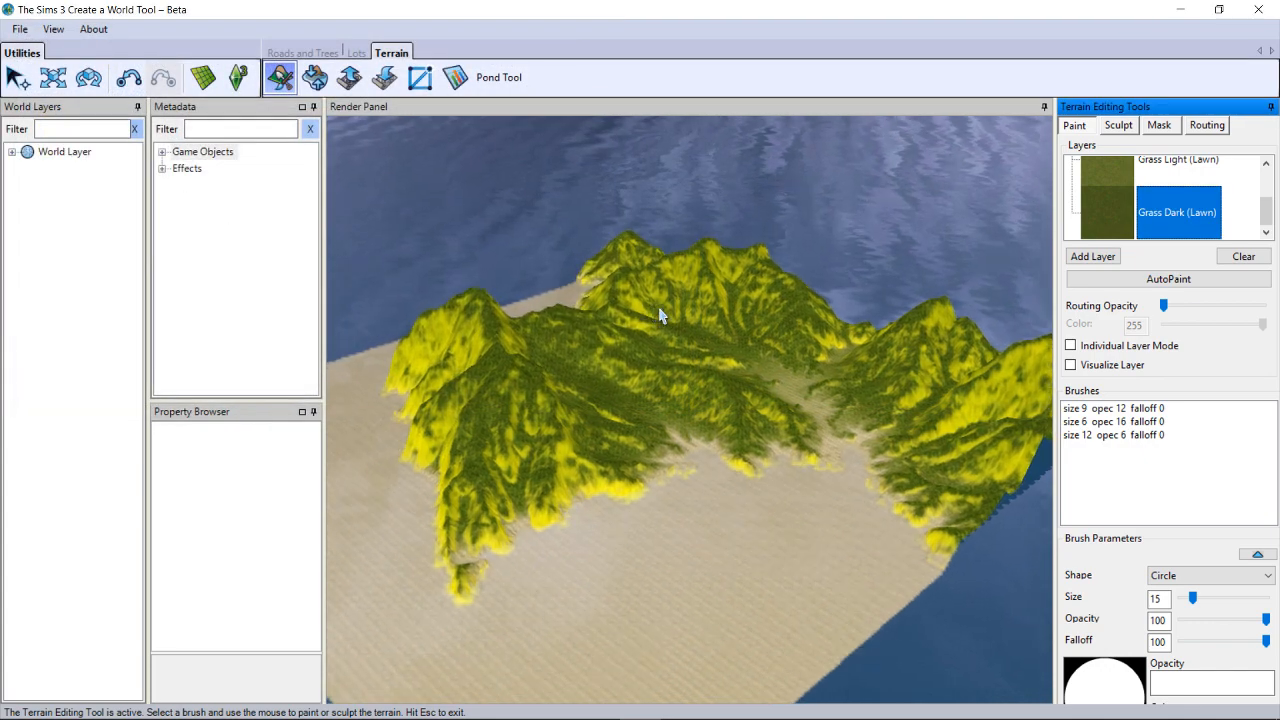
- Add a paint layer named RocksLight and browse the terrain folder for its rock texture
click(1092, 256)
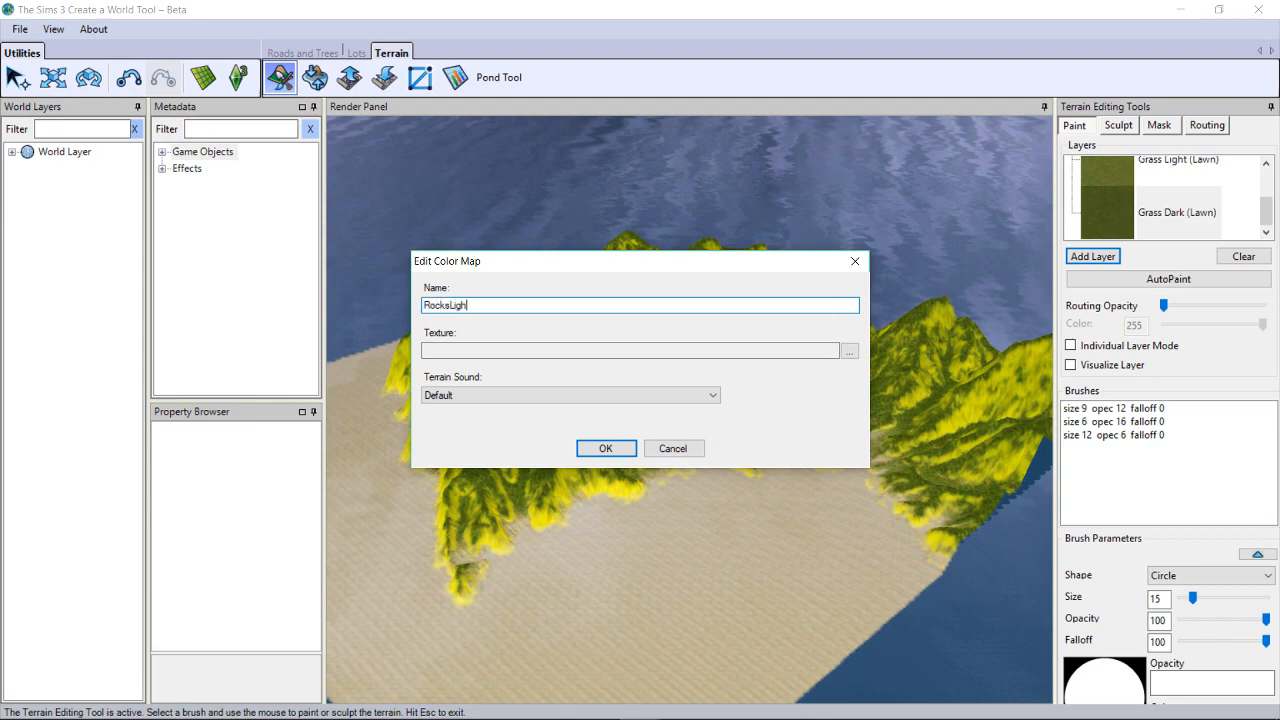
click(849, 351)
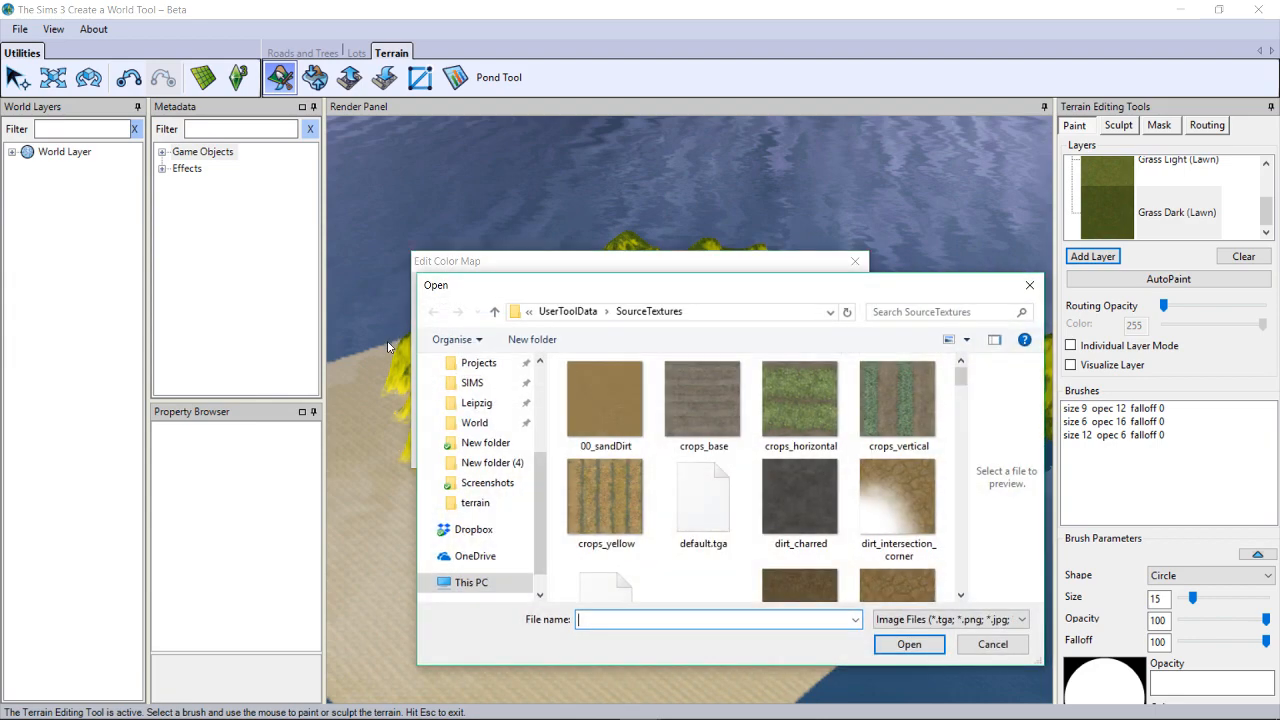
click(474, 503)
scroll(685, 458, down, 10)
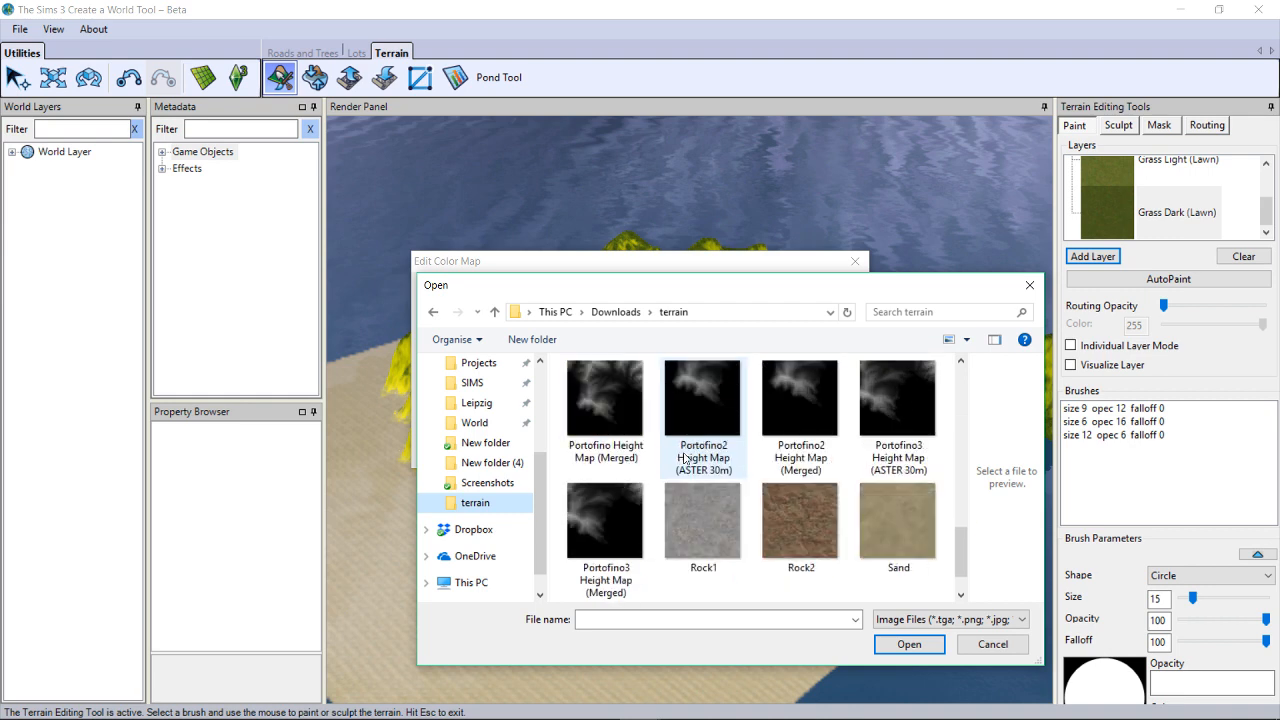
- Set the new RocksLight layer's texture to Rock2.dds and its terrain sound to Rock 1, and create the layer
double_click(816, 424)
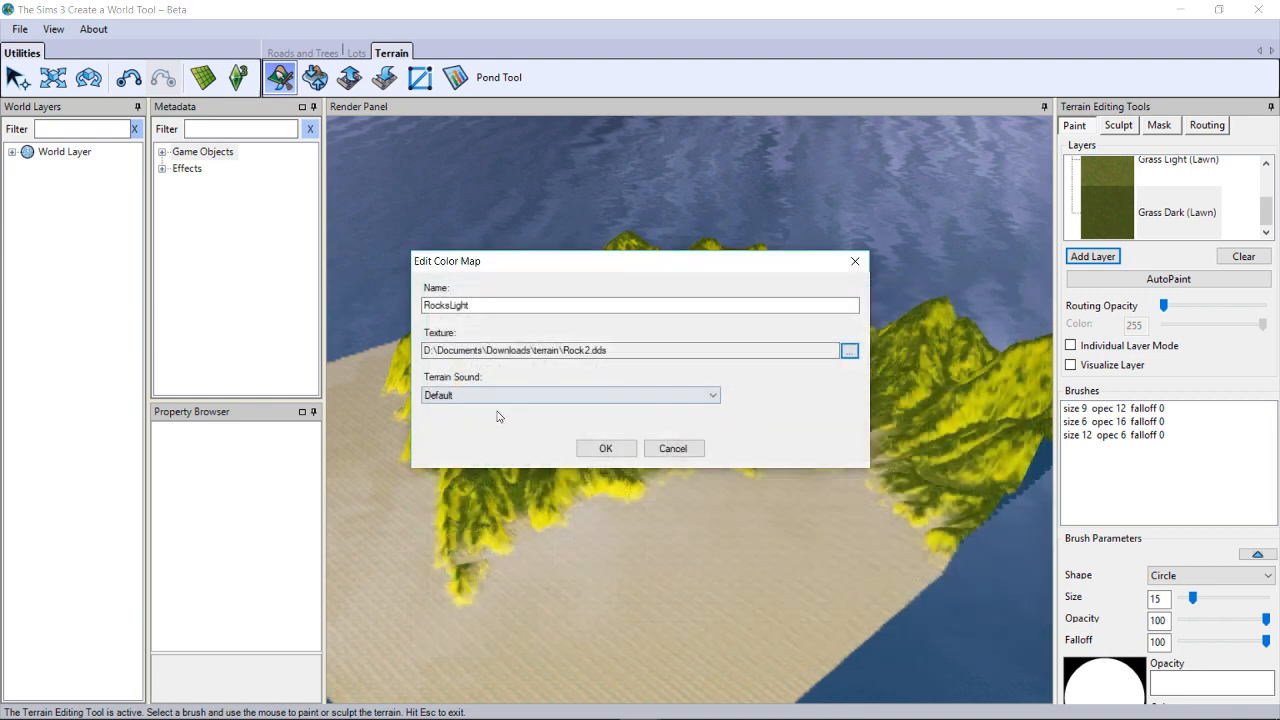
click(478, 396)
click(485, 284)
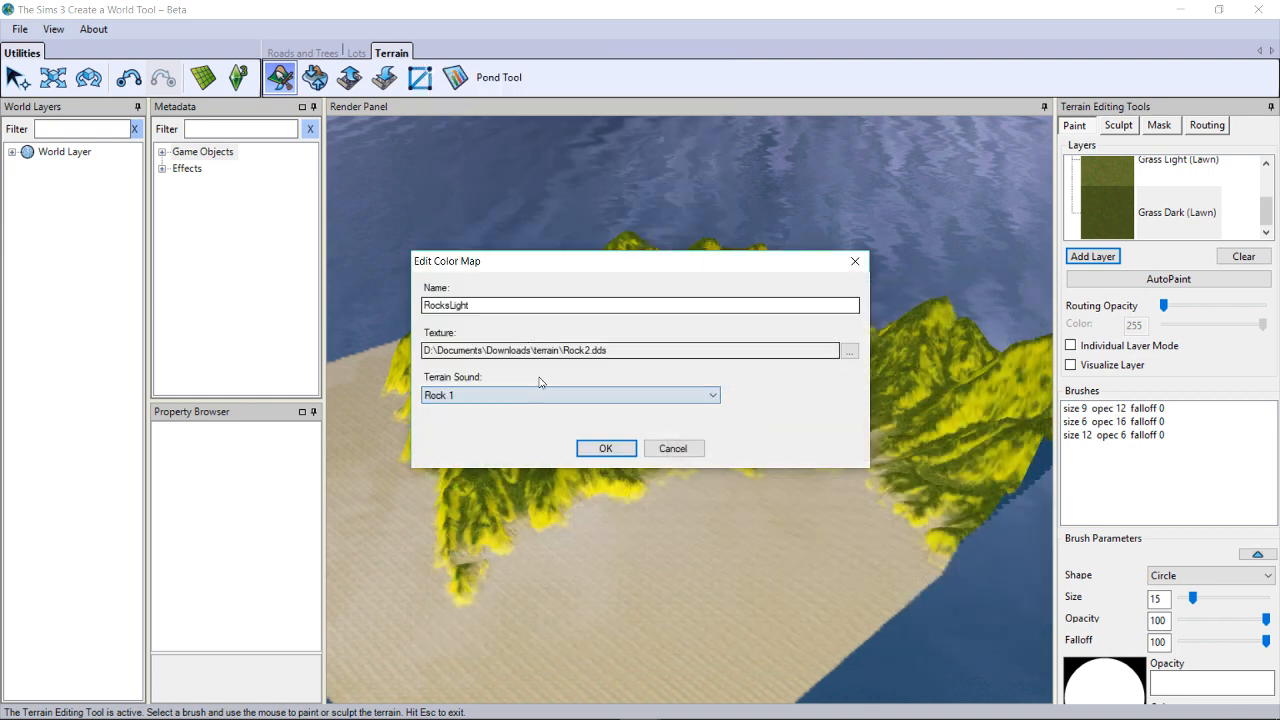
click(605, 448)
- Import the CliffsLight PNG from the terrain folder as the mask of the RocksLight layer
scroll(1218, 215, down, 1)
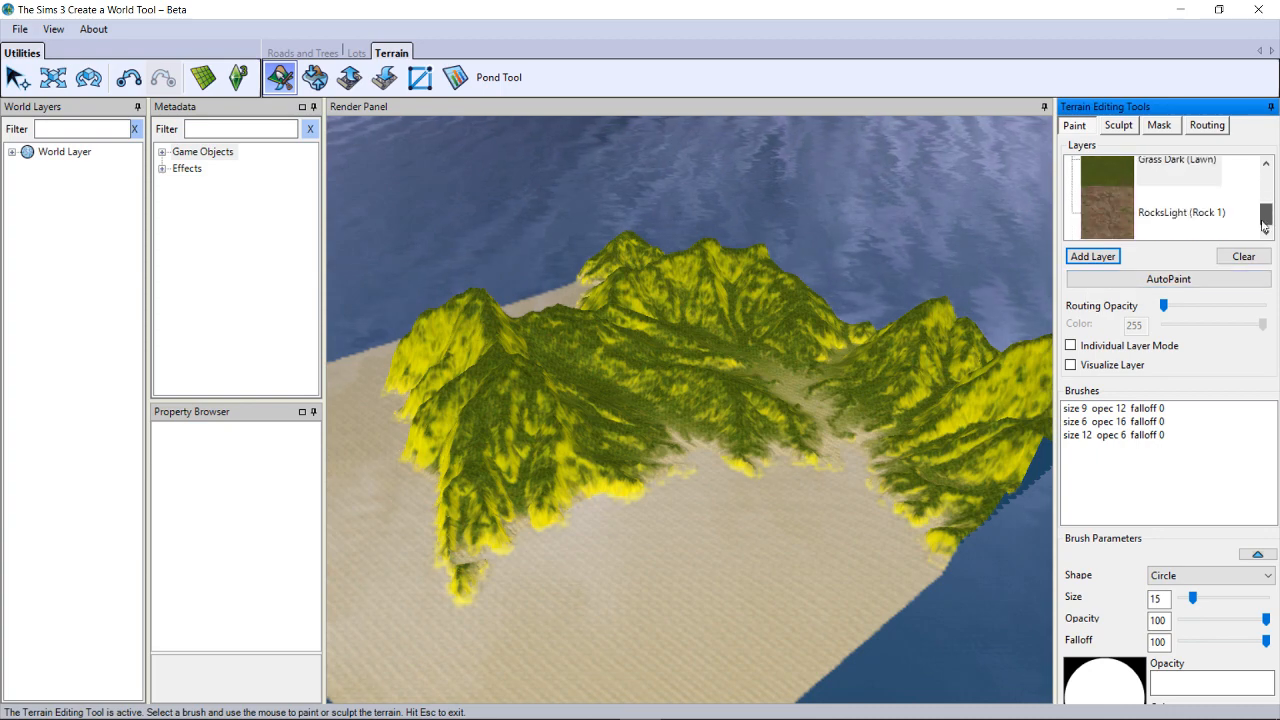
right_click(1165, 215)
click(1185, 264)
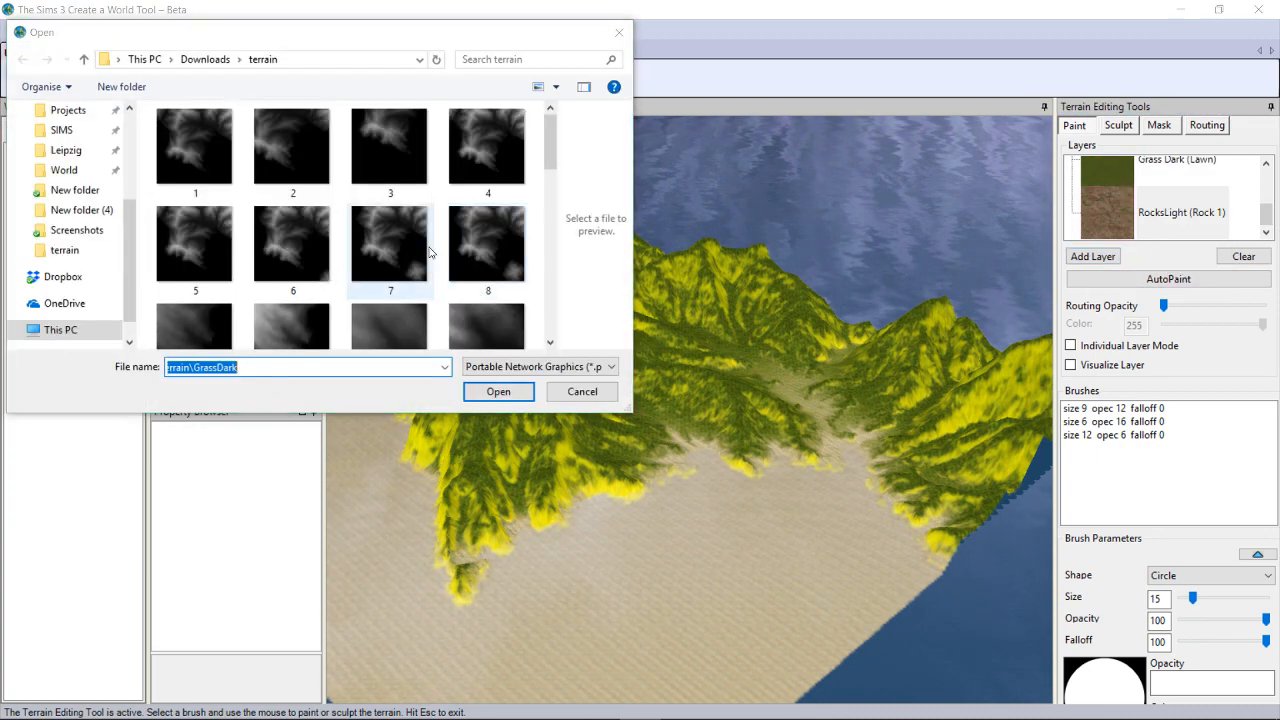
scroll(449, 271, down, 1)
scroll(448, 270, up, 2)
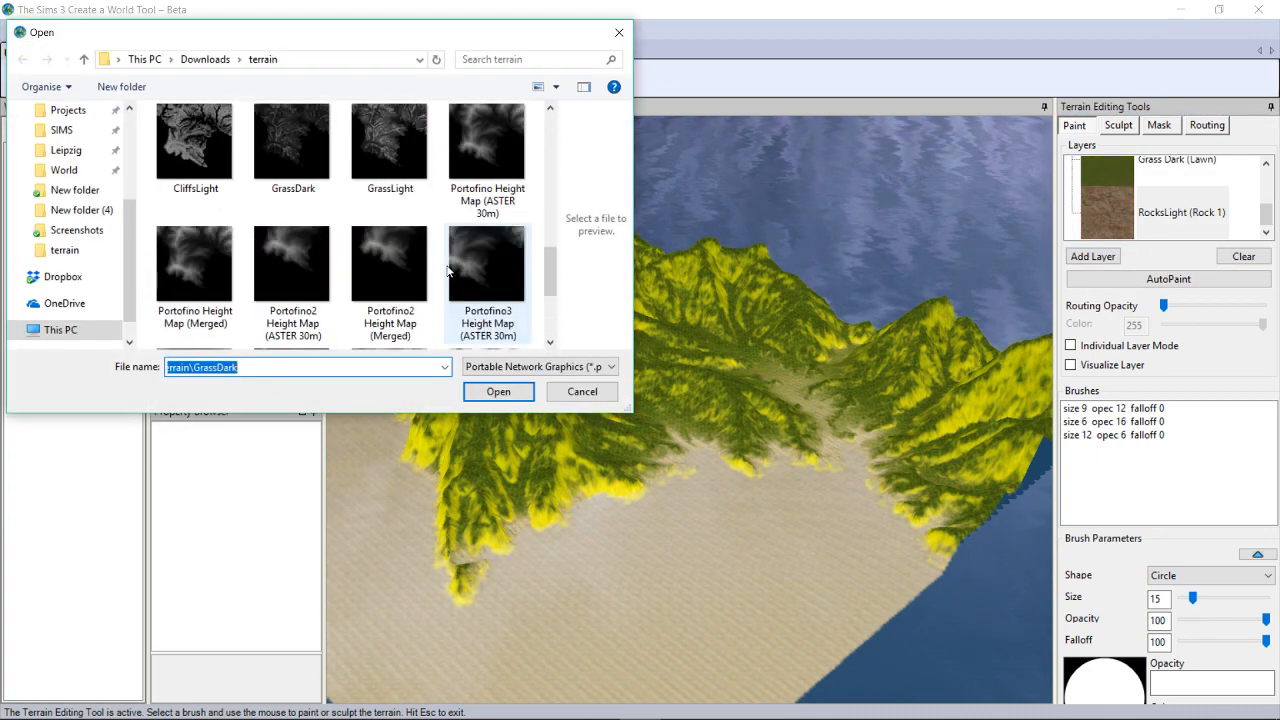
scroll(448, 270, up, 2)
scroll(449, 271, down, 4)
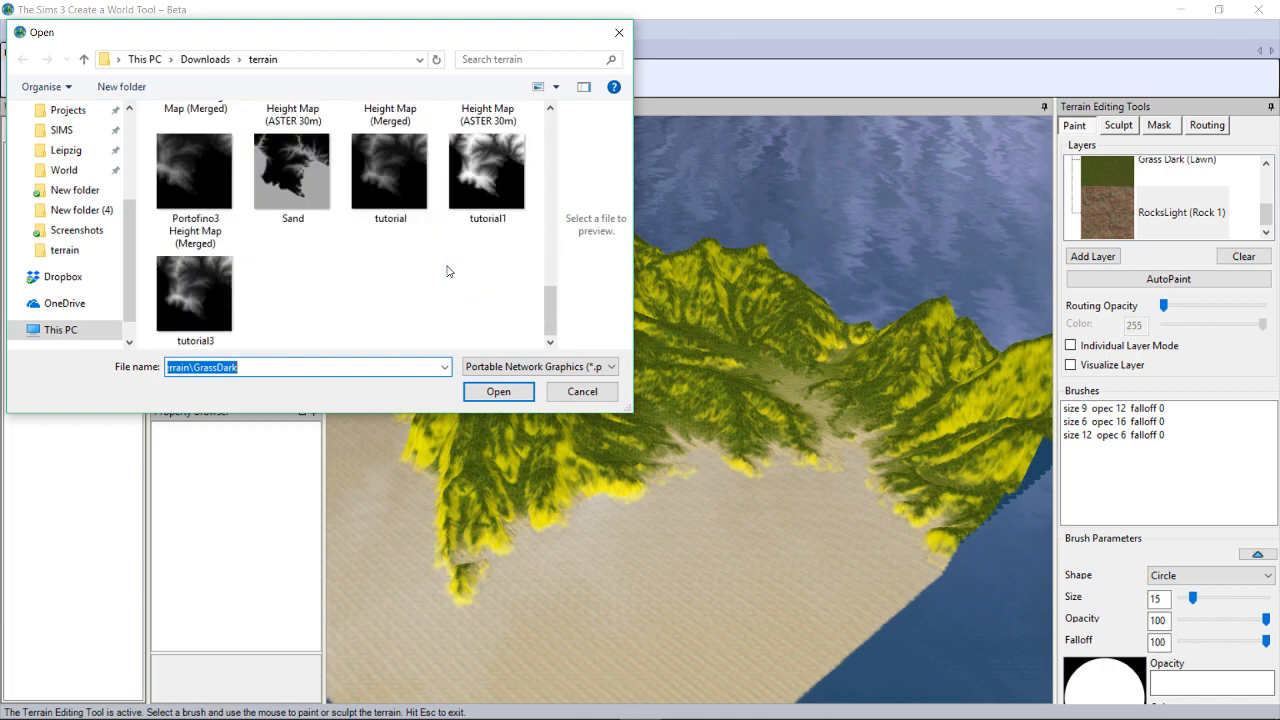
scroll(475, 292, up, 1)
scroll(475, 292, up, 6)
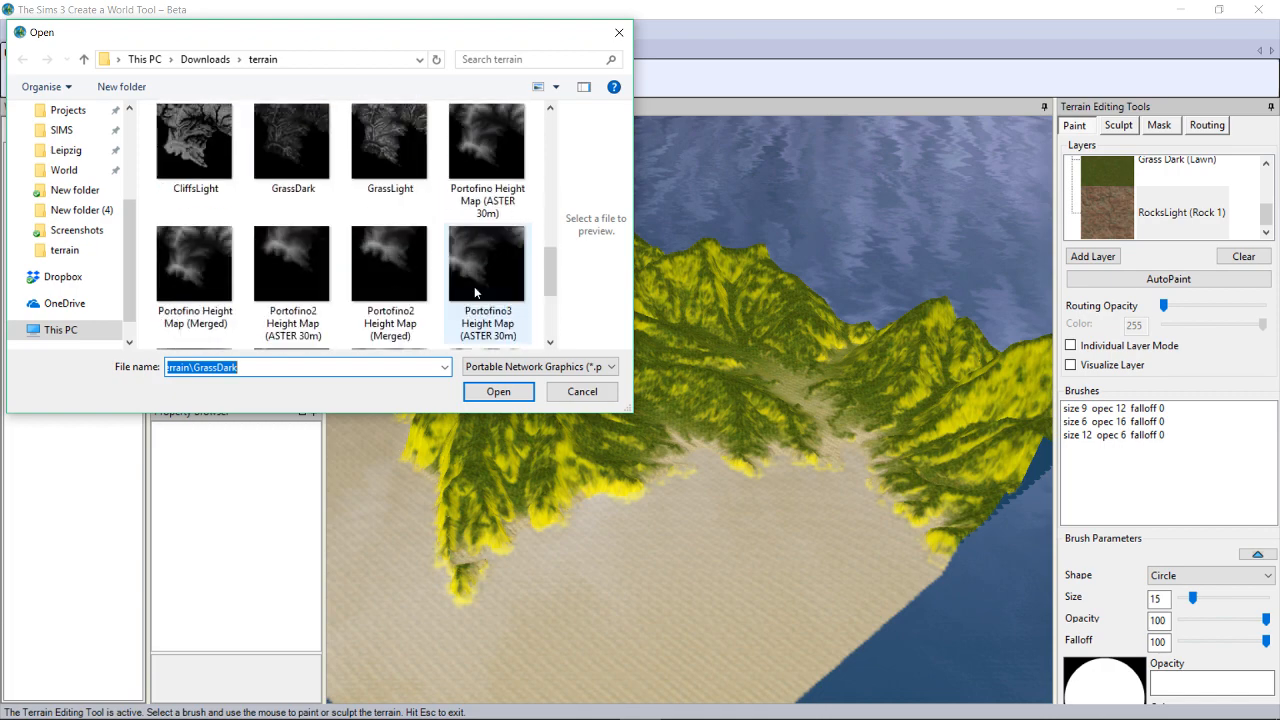
scroll(475, 292, down, 4)
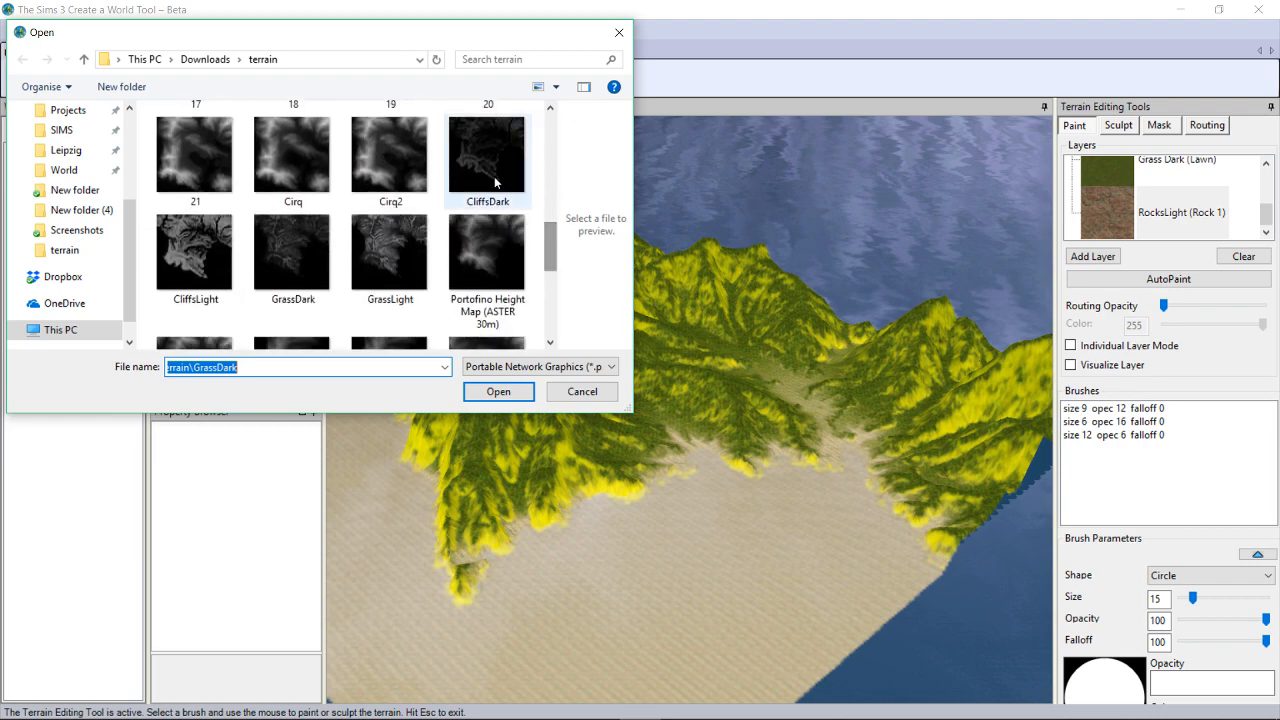
double_click(194, 248)
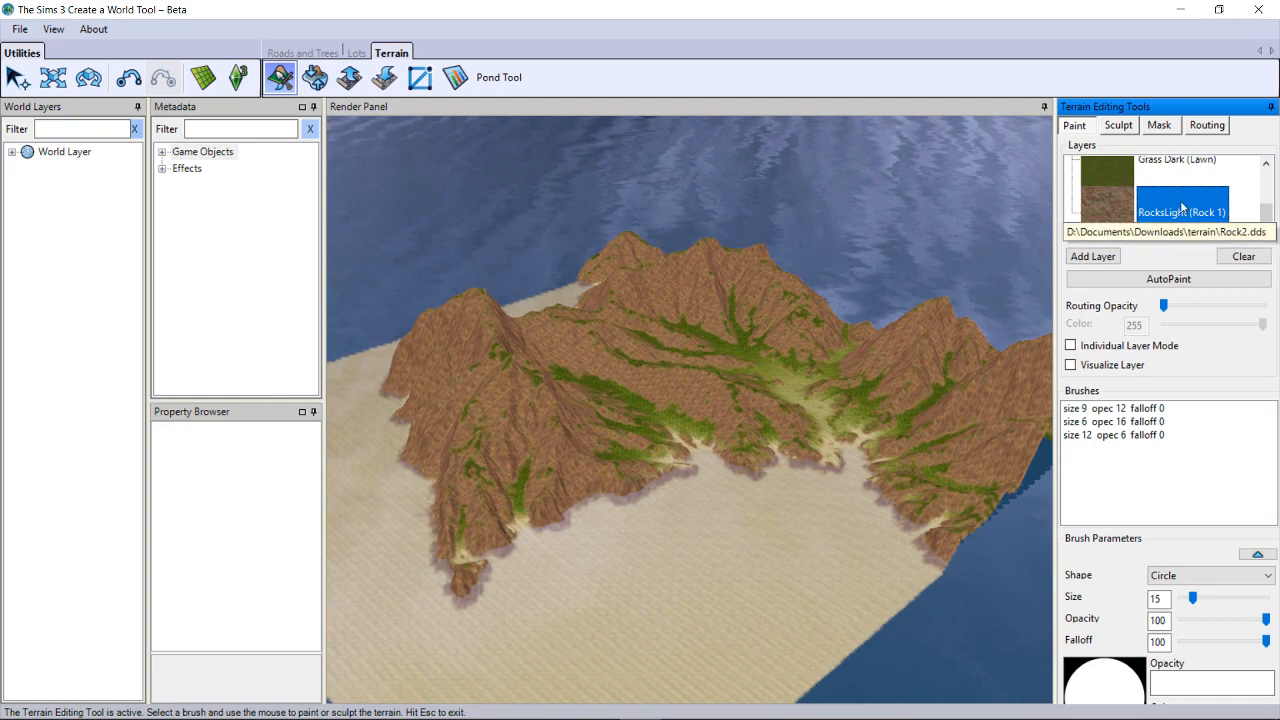
- Add a terrain paint layer named Cliffs Dark with the Rock1 texture from the terrain folder and the Rock 1 terrain sound
click(1092, 257)
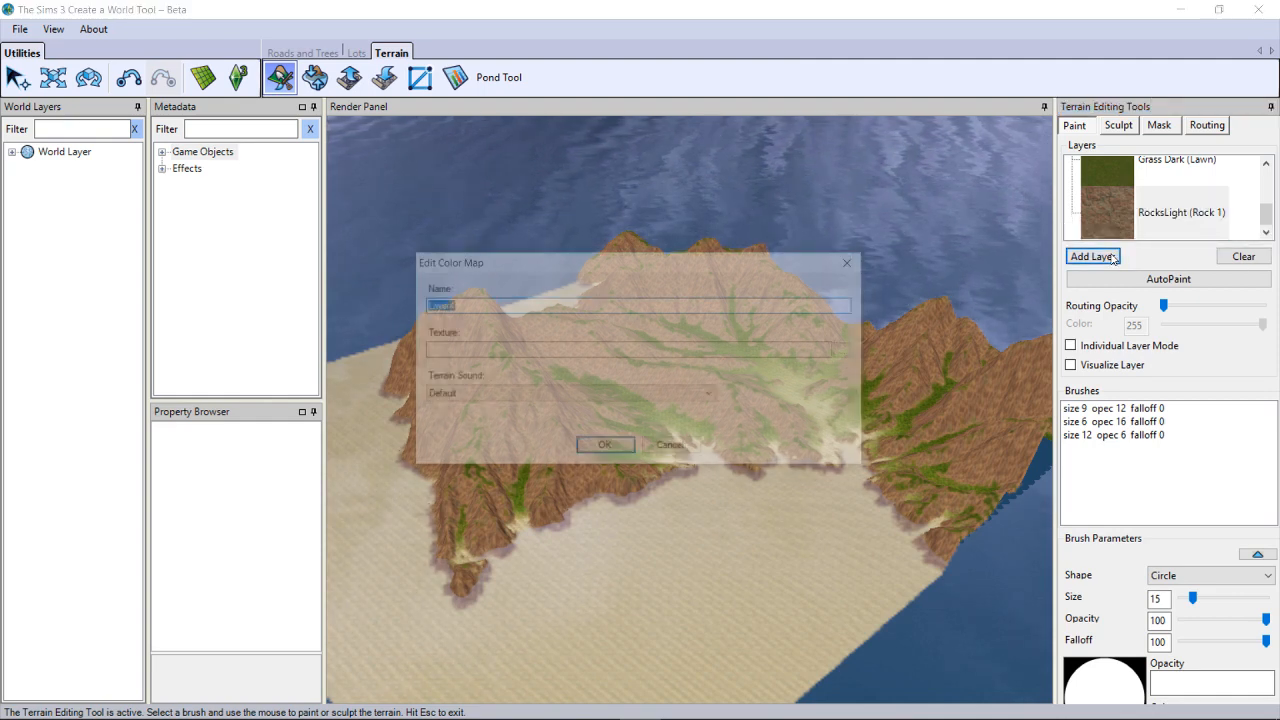
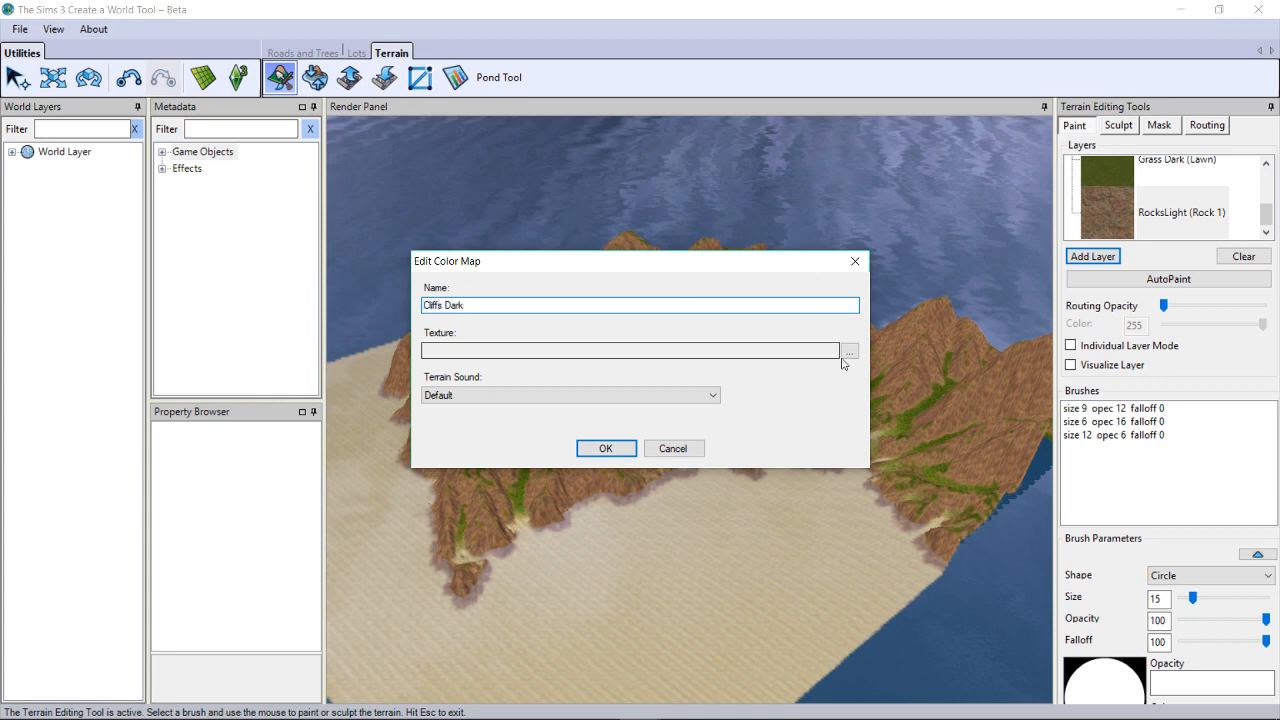
click(848, 351)
scroll(665, 421, down, 3)
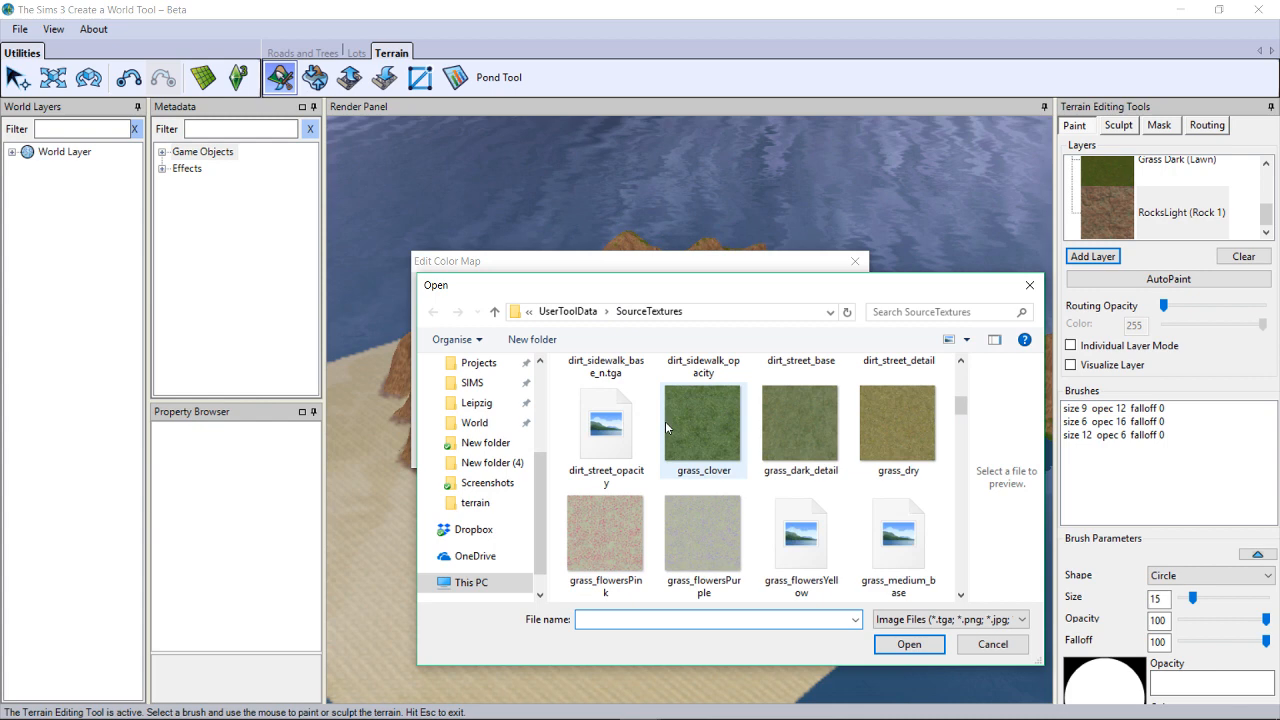
click(474, 502)
scroll(936, 546, down, 10)
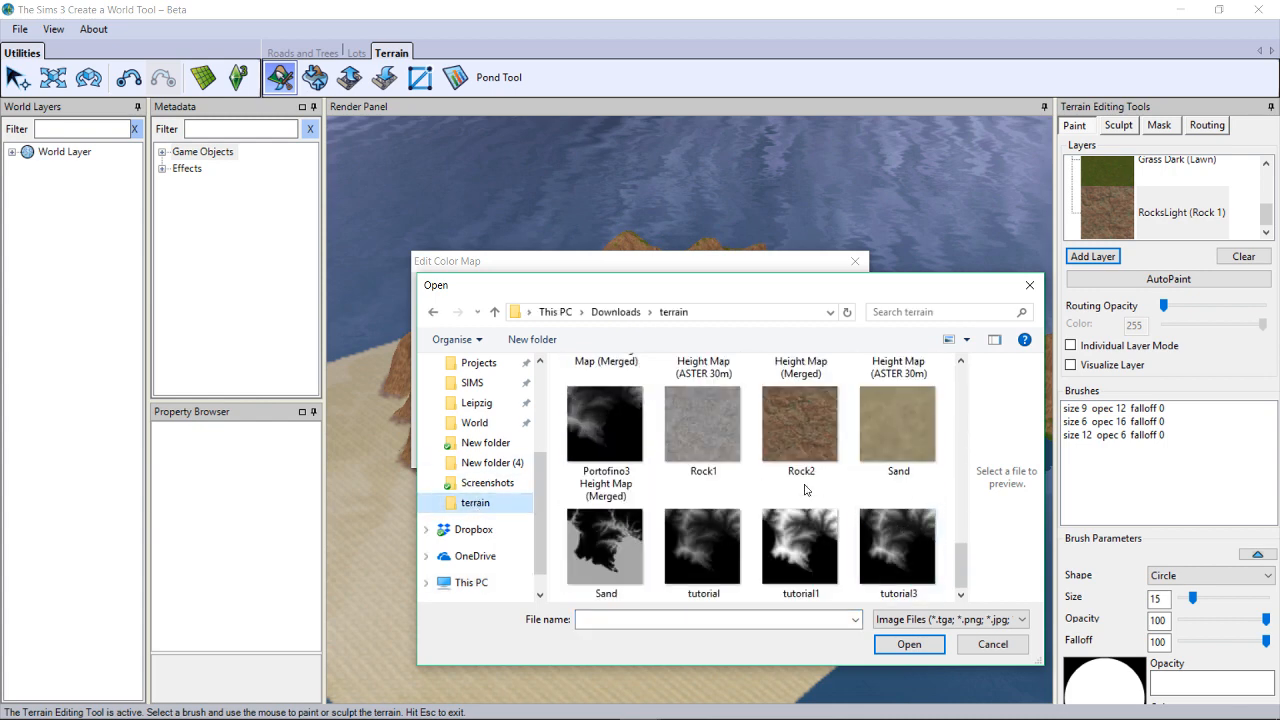
double_click(702, 424)
click(540, 396)
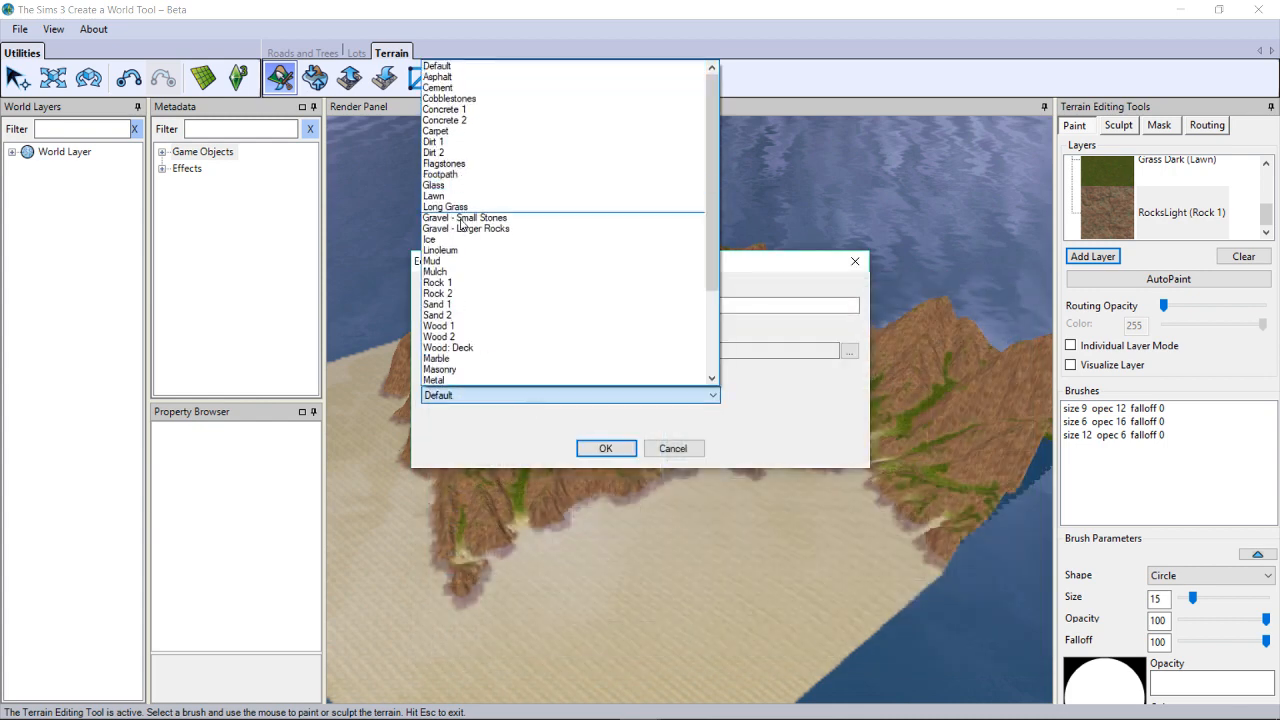
click(437, 282)
click(605, 448)
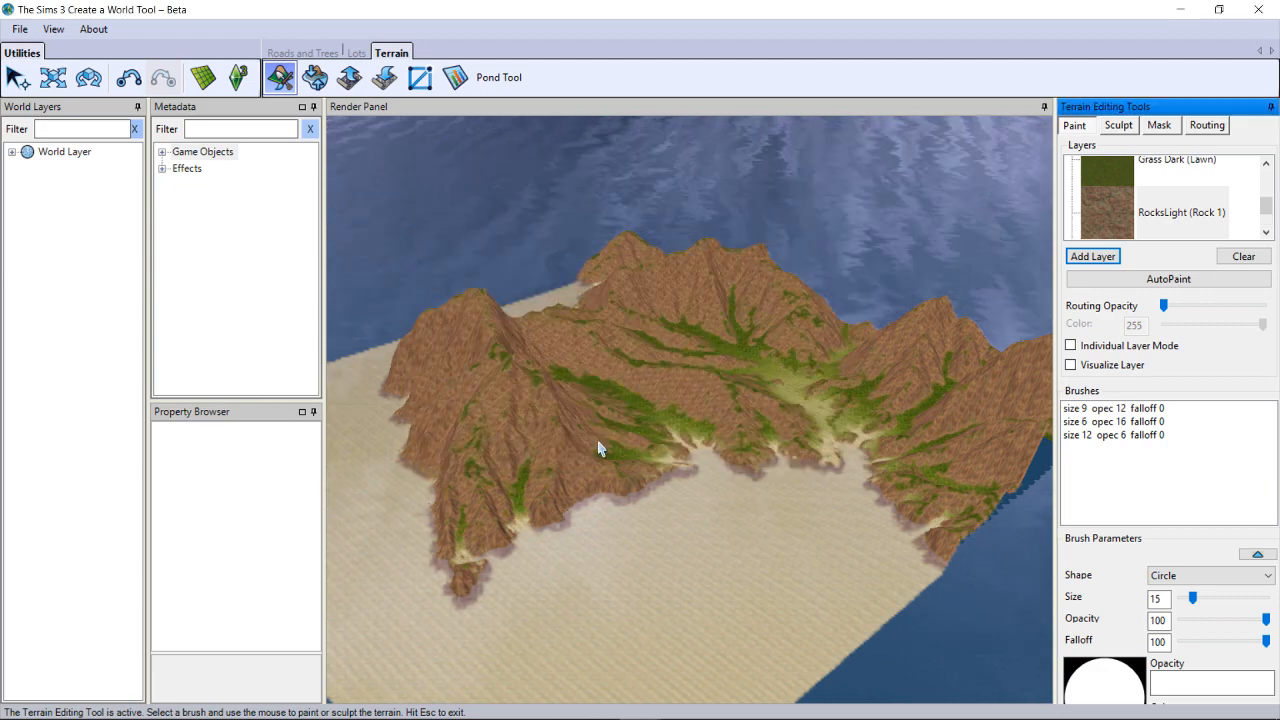
- Import the CliffsDark PNG from the terrain folder as the mask of the Cliffs Dark layer
scroll(1189, 208, down, 1)
drag(1270, 208, 1268, 222)
right_click(1140, 216)
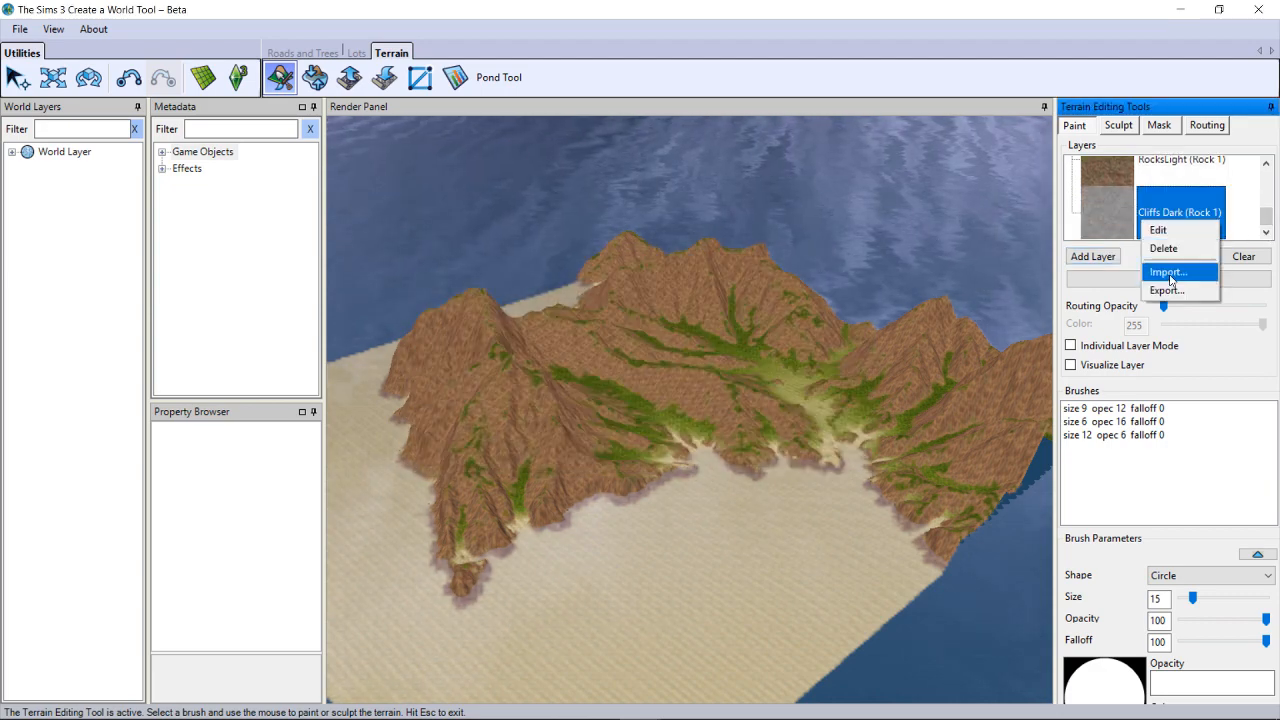
click(1165, 275)
scroll(404, 264, down, 5)
scroll(456, 262, up, 3)
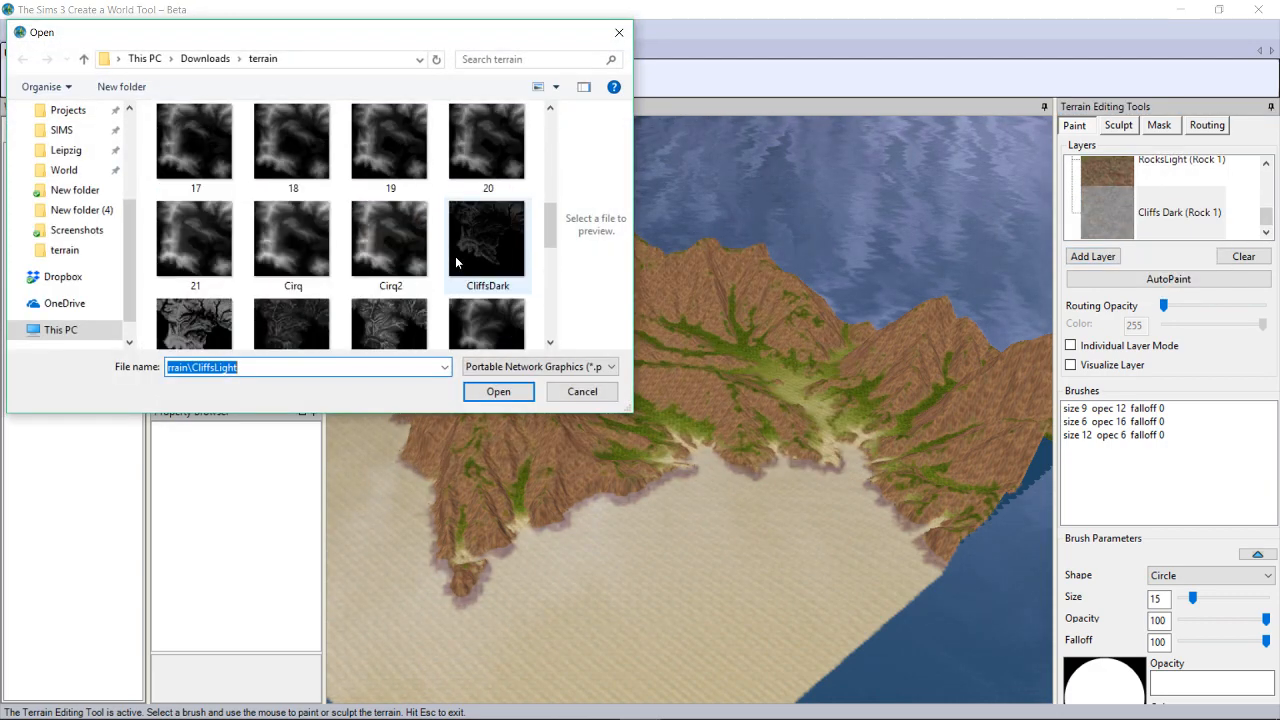
scroll(456, 262, down, 1)
click(485, 178)
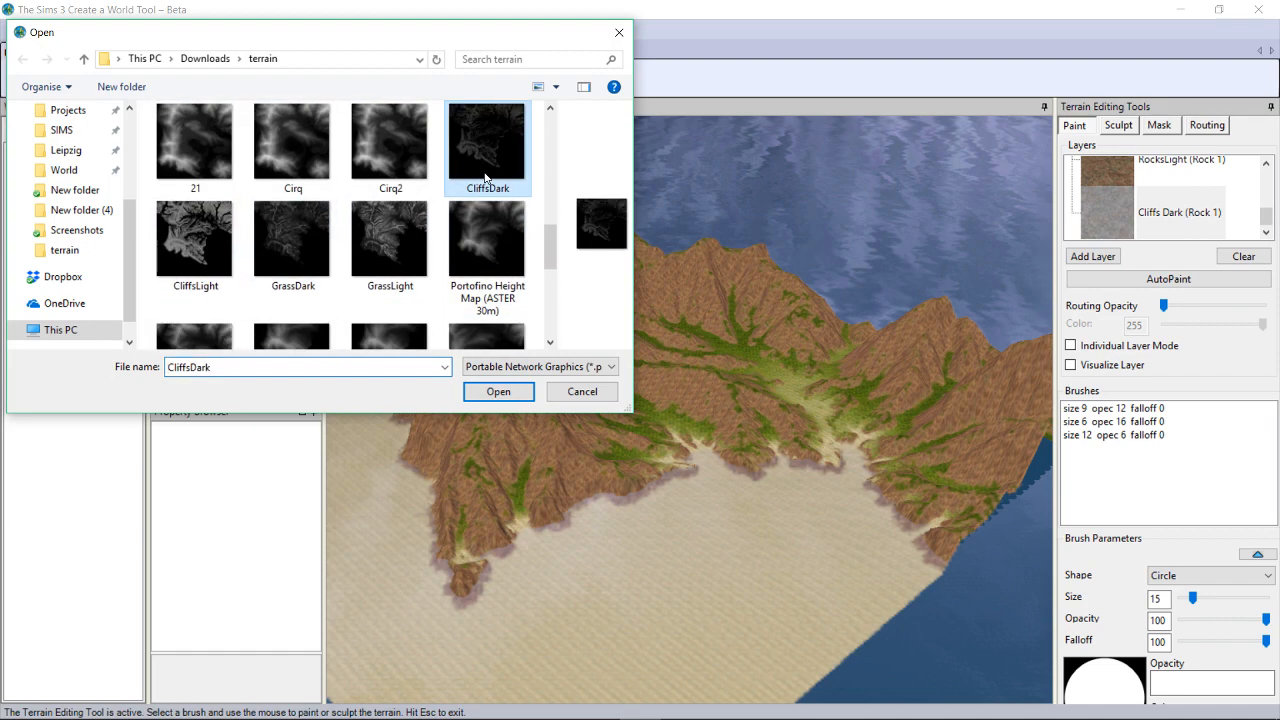
double_click(477, 160)
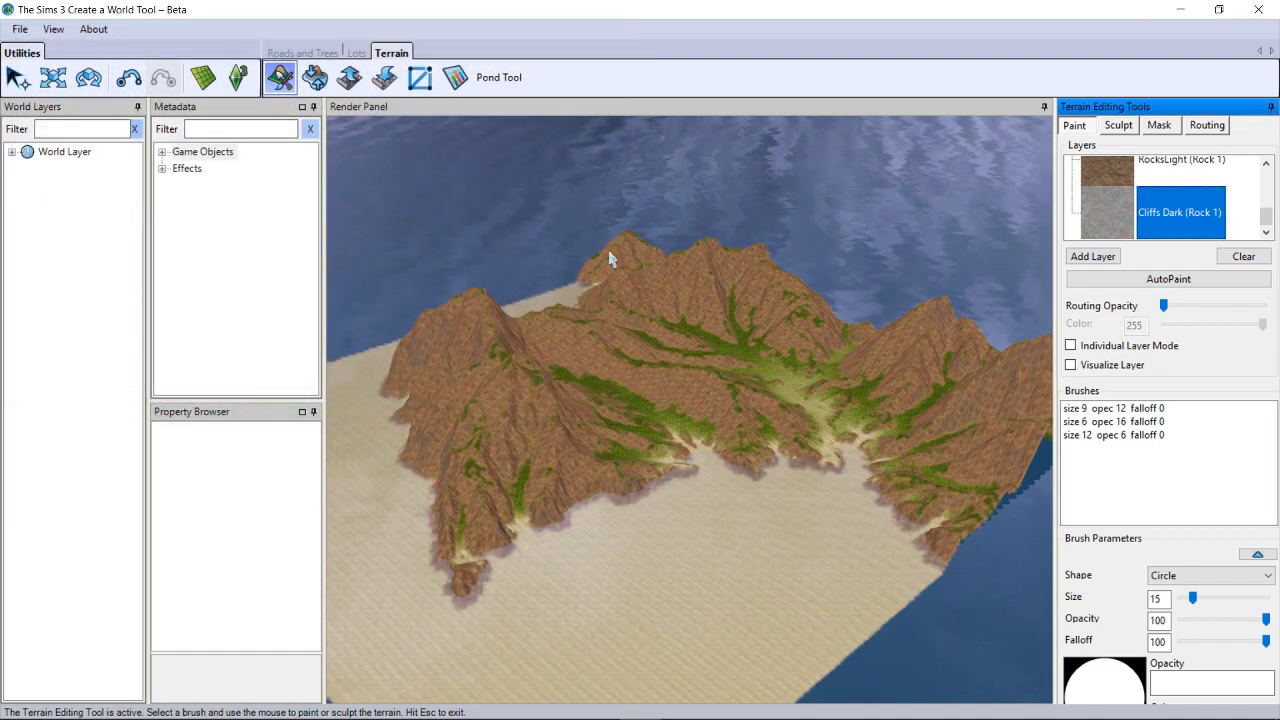
scroll(866, 345, up, 6)
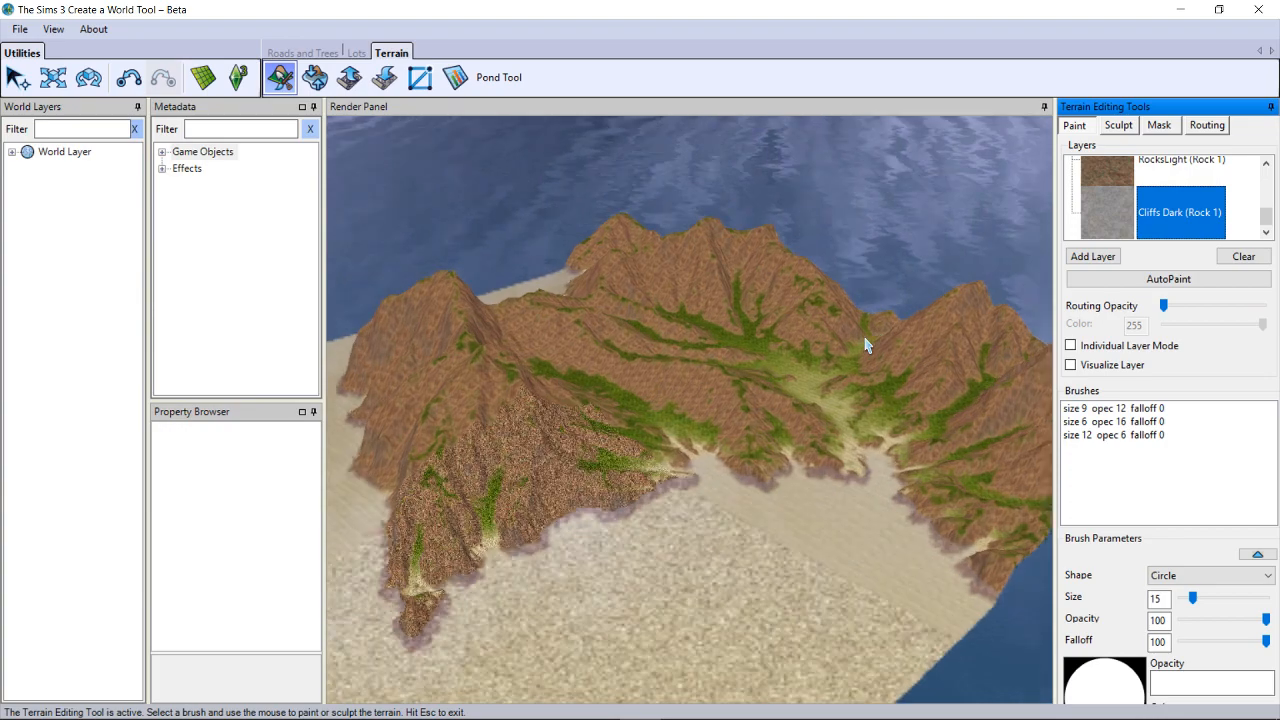
scroll(857, 349, up, 3)
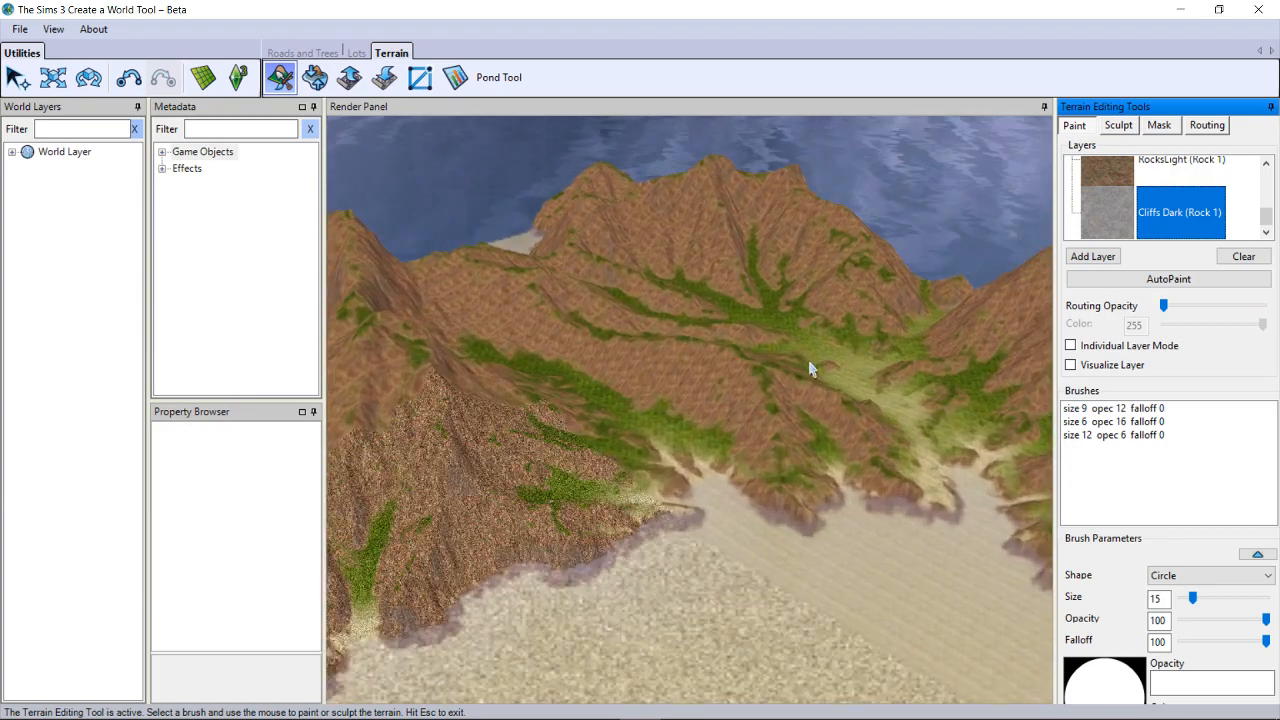
middle_drag(814, 366, 764, 387)
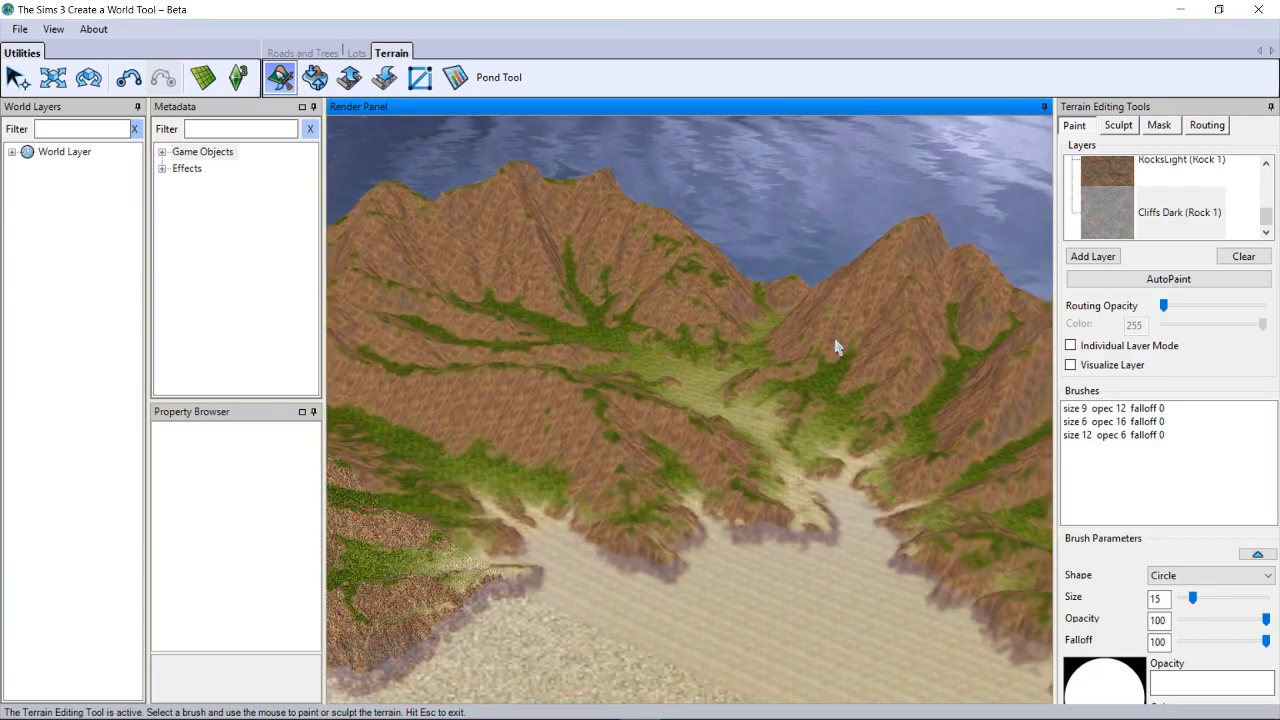
middle_drag(560, 421, 597, 423)
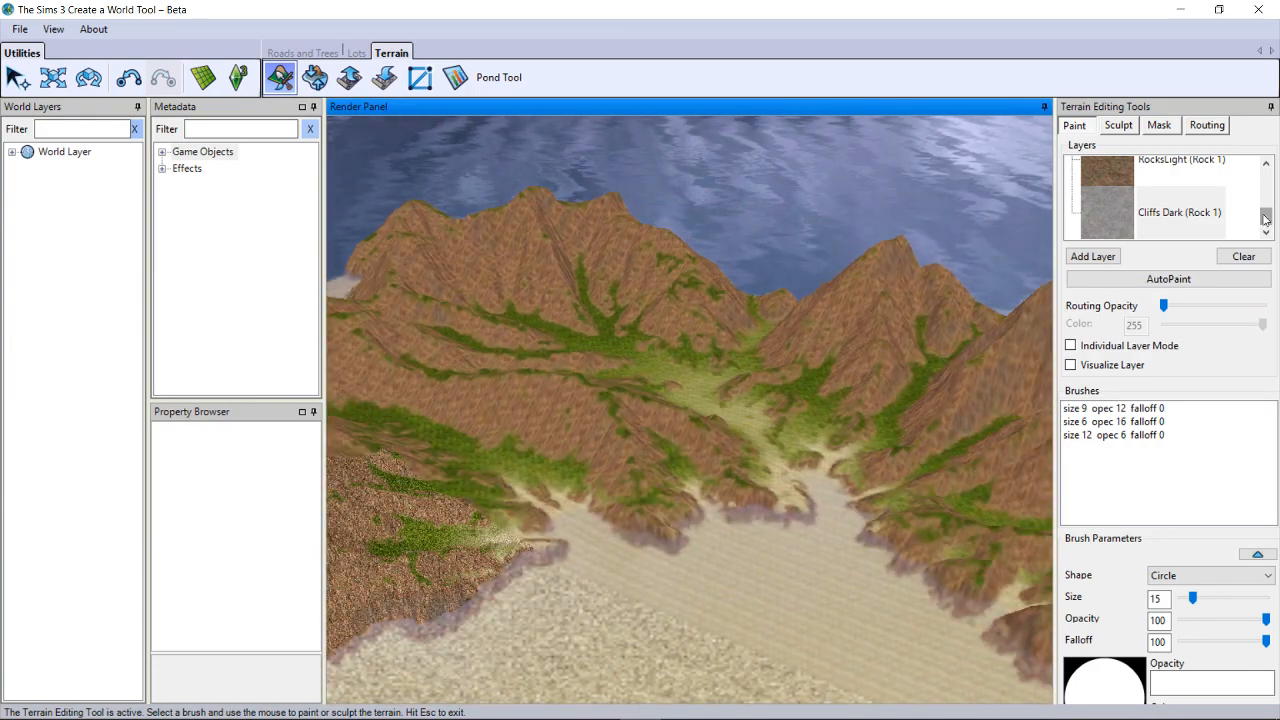
- Rename the Grass Light layer to rockslight and replace its texture with Cliff1.png from the World\Clrq folder
drag(1265, 218, 1265, 186)
click(1163, 230)
right_click(1163, 232)
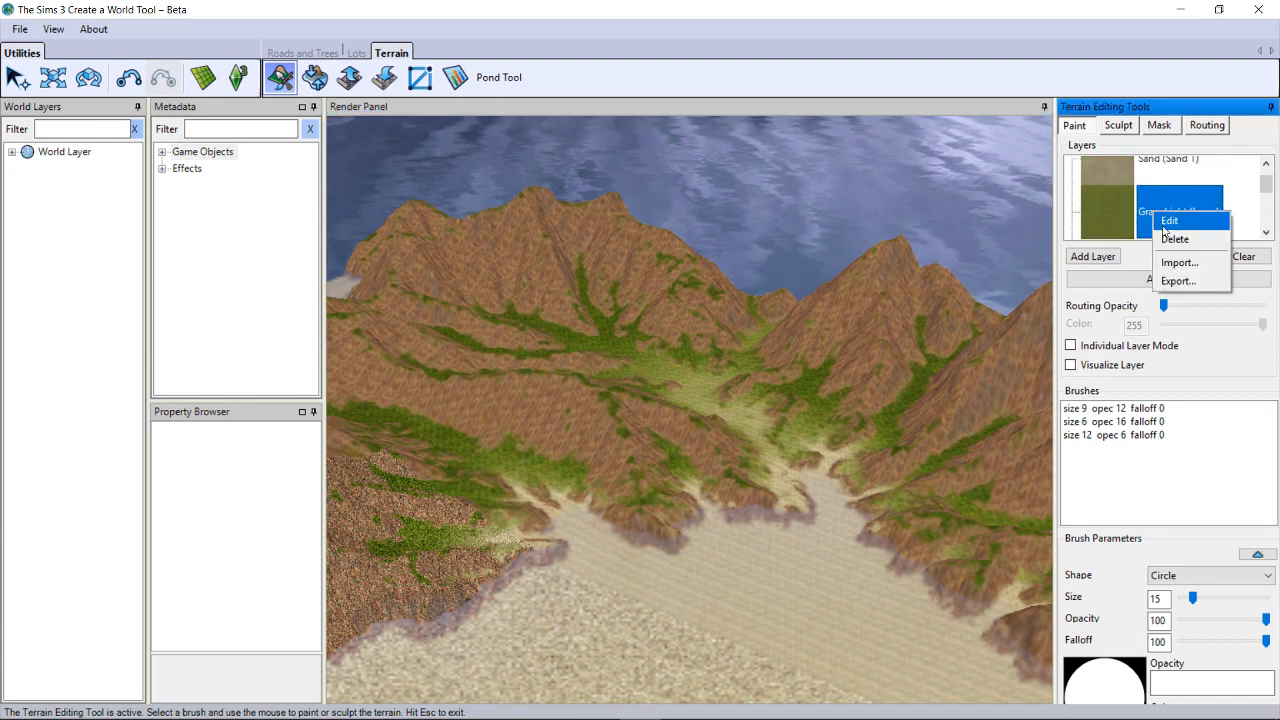
click(1169, 221)
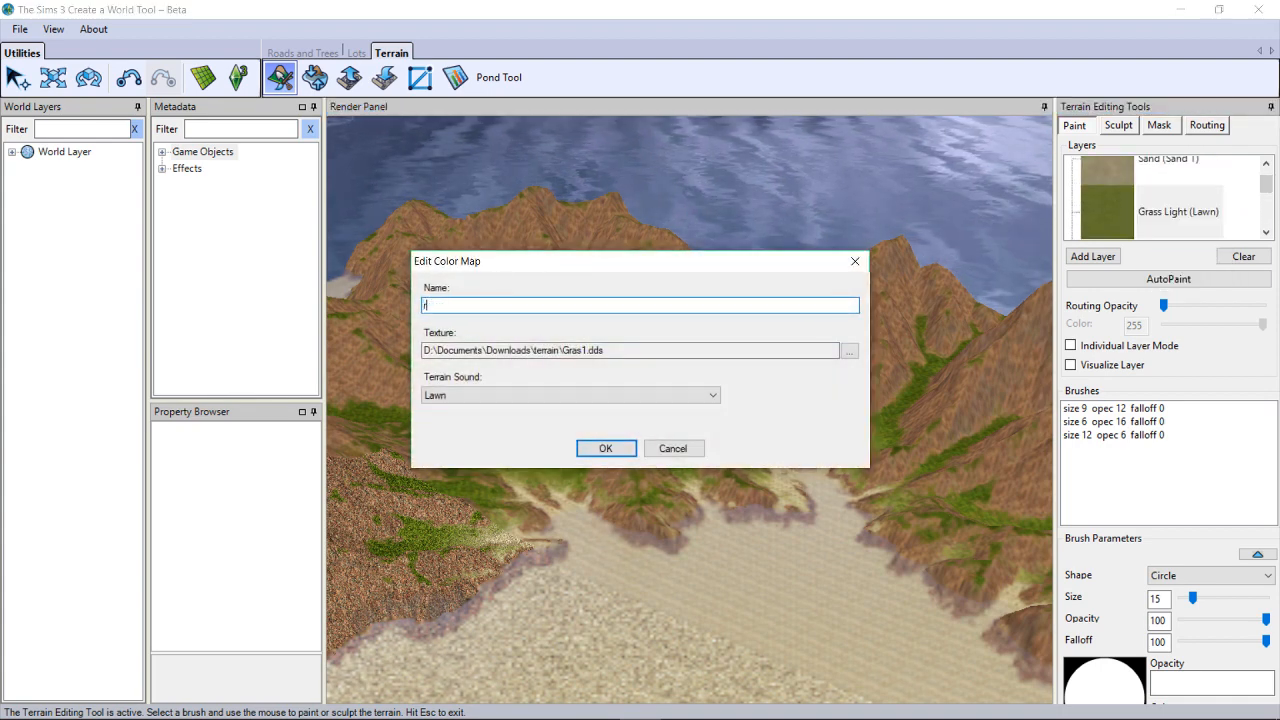
click(849, 351)
scroll(750, 470, down, 3)
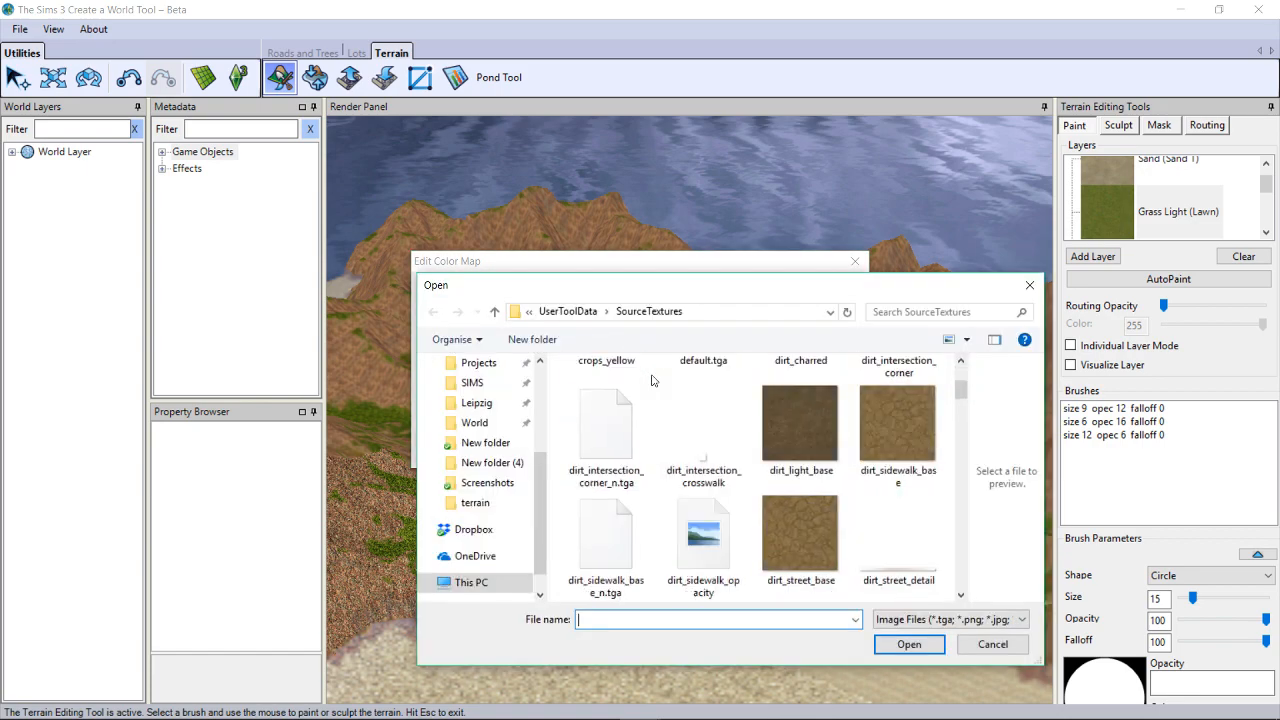
click(473, 510)
scroll(780, 470, down, 10)
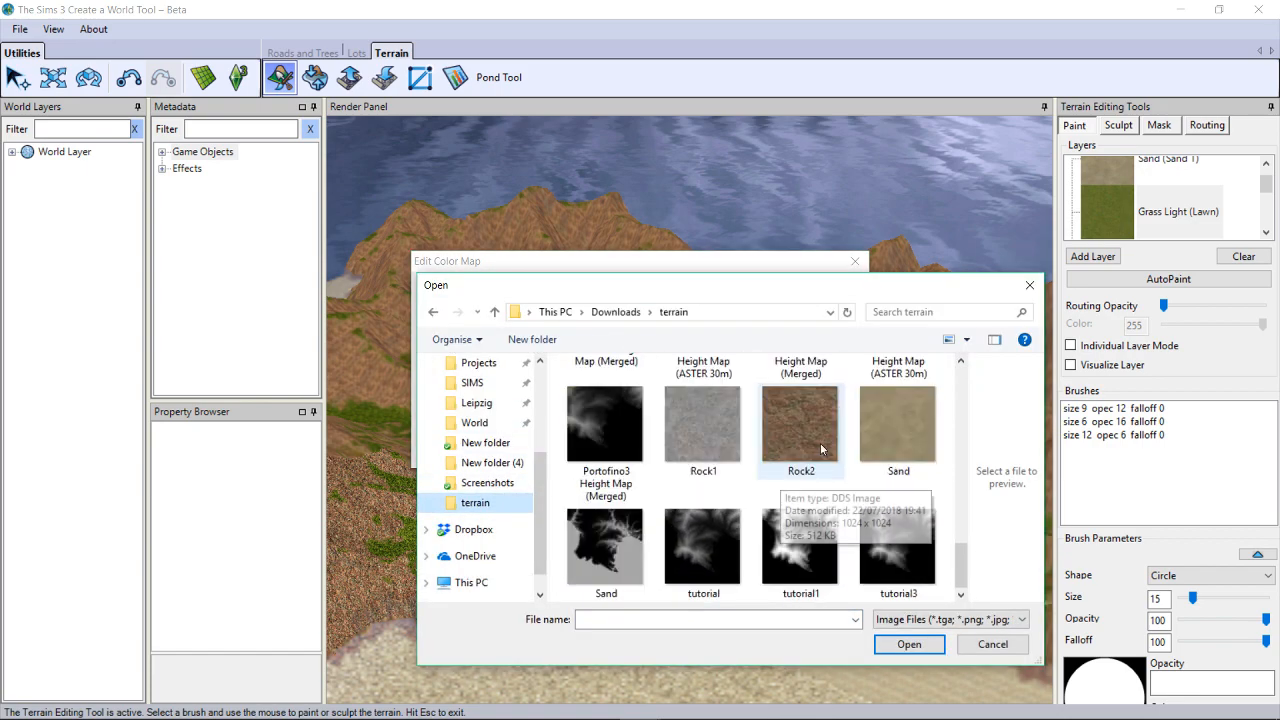
scroll(500, 495, up, 1)
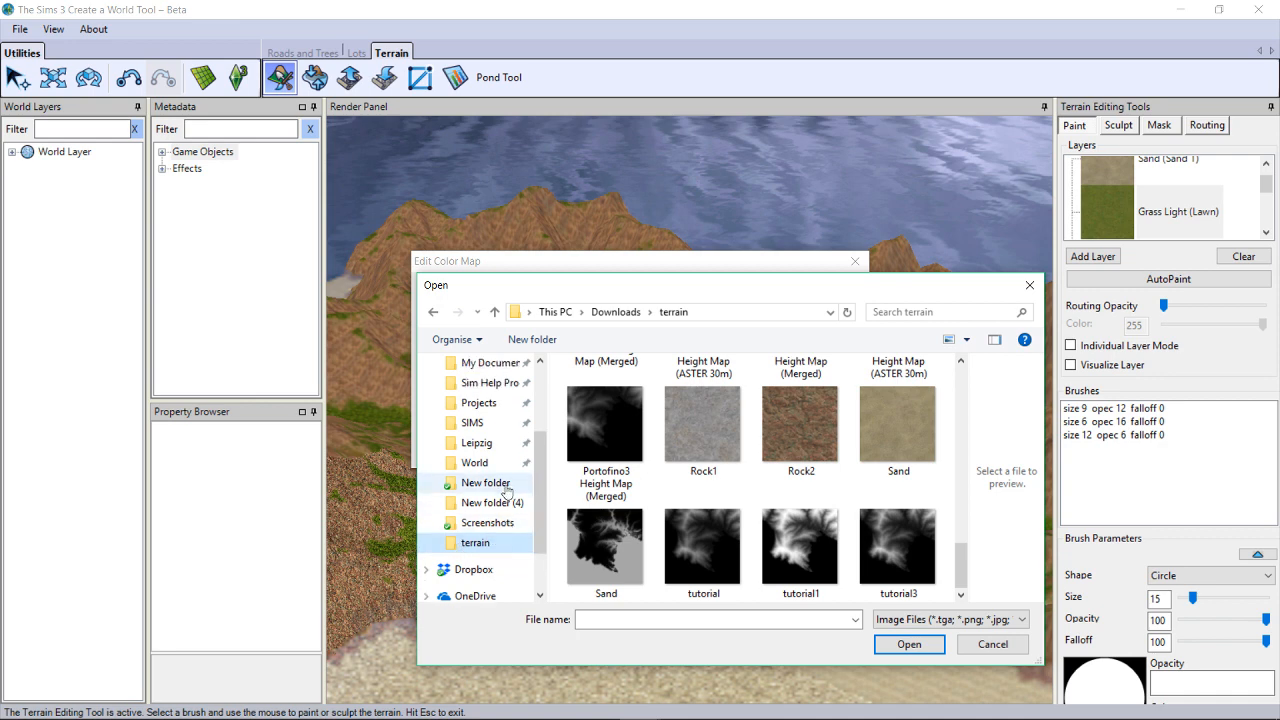
click(474, 462)
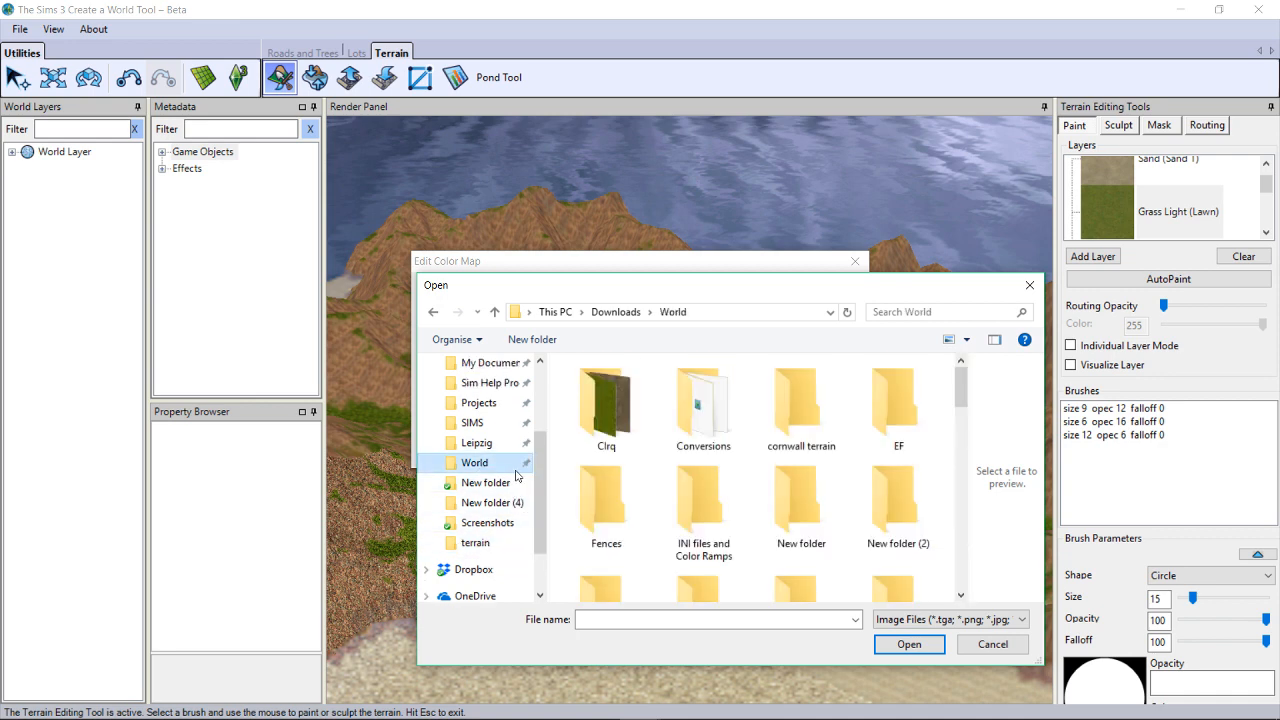
double_click(630, 402)
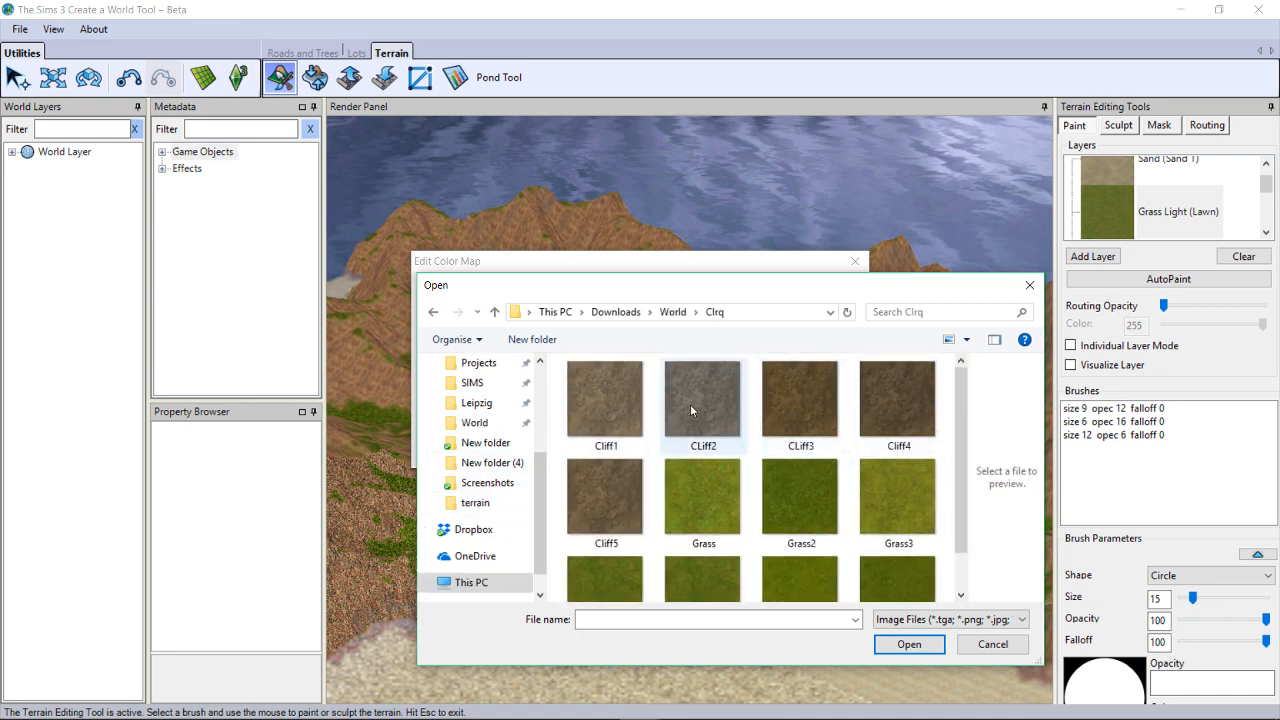
double_click(632, 411)
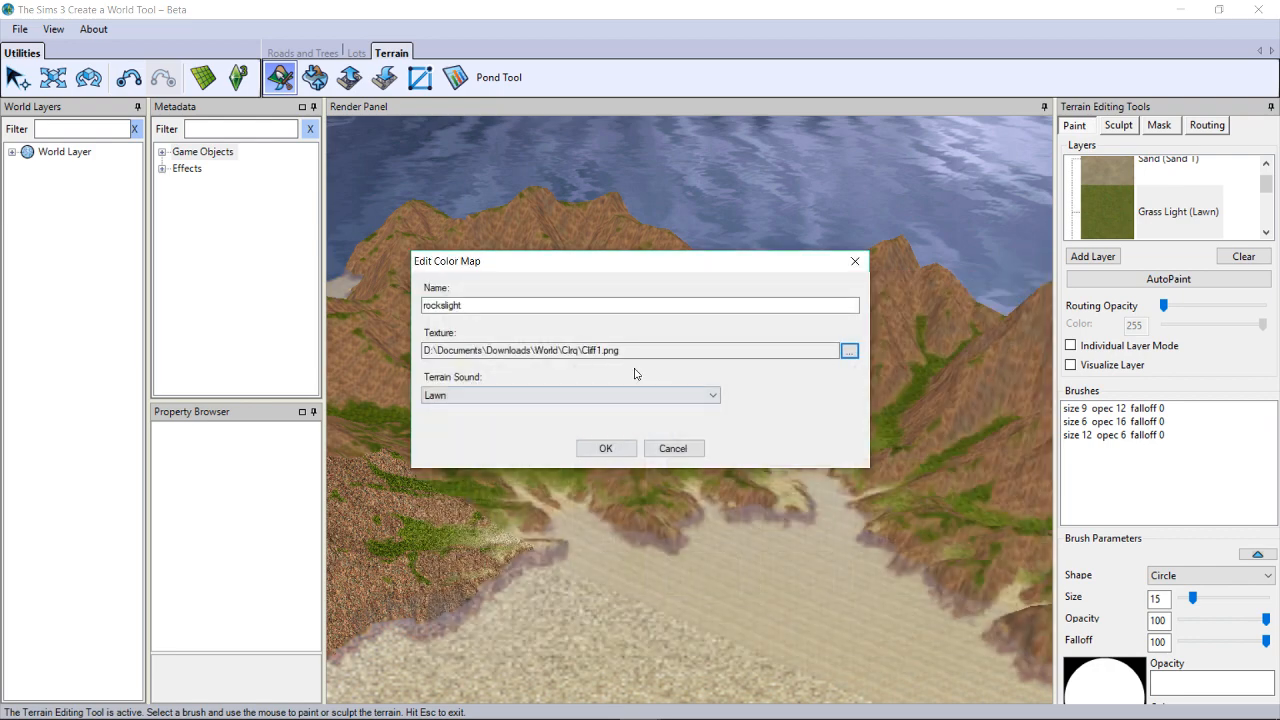
- Set the edited rockslight layer's terrain sound to Rock 1 and apply the layer changes
click(509, 397)
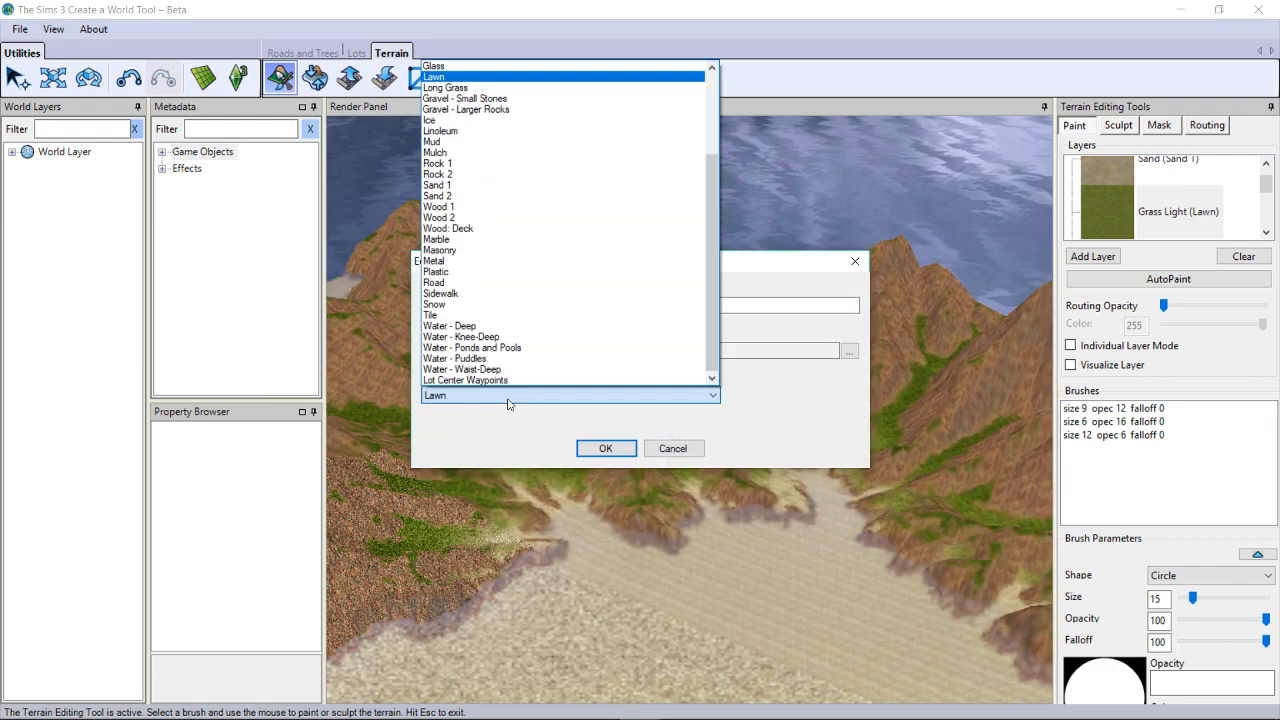
click(437, 164)
click(605, 448)
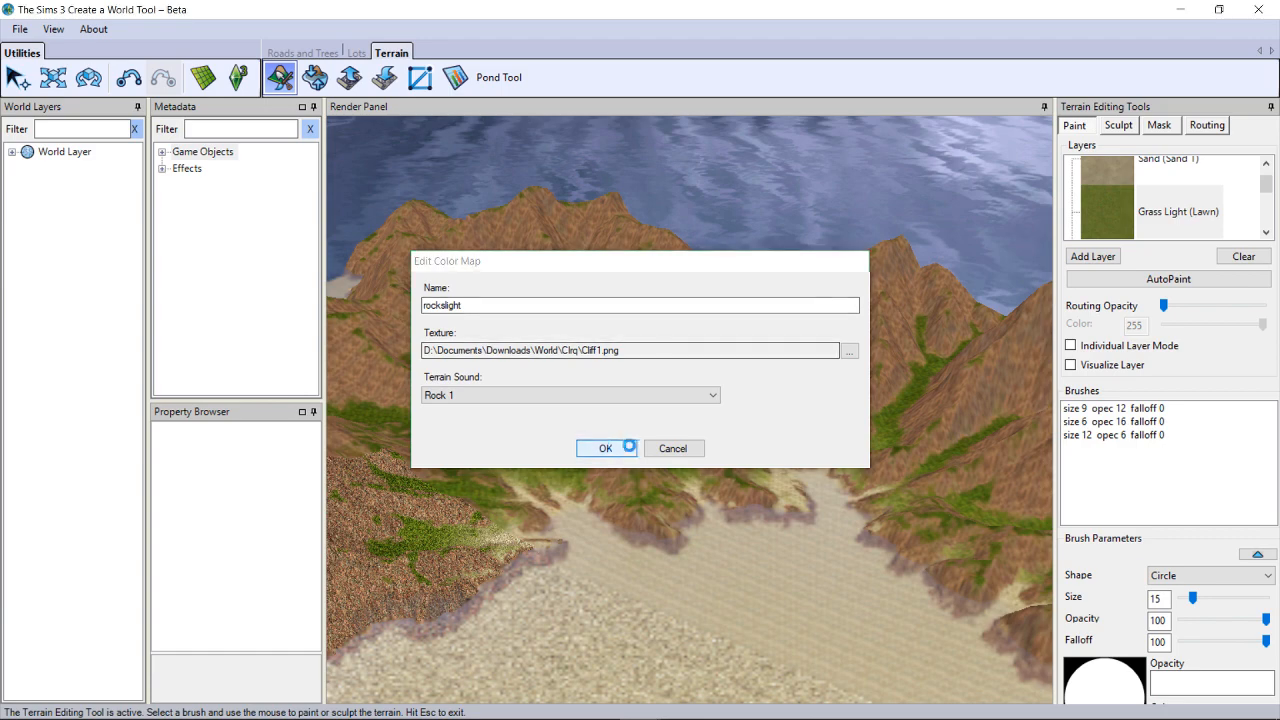
- Import the CliffsLight PNG from the terrain folder as the mask of the rockslight layer
right_click(1150, 224)
click(1175, 274)
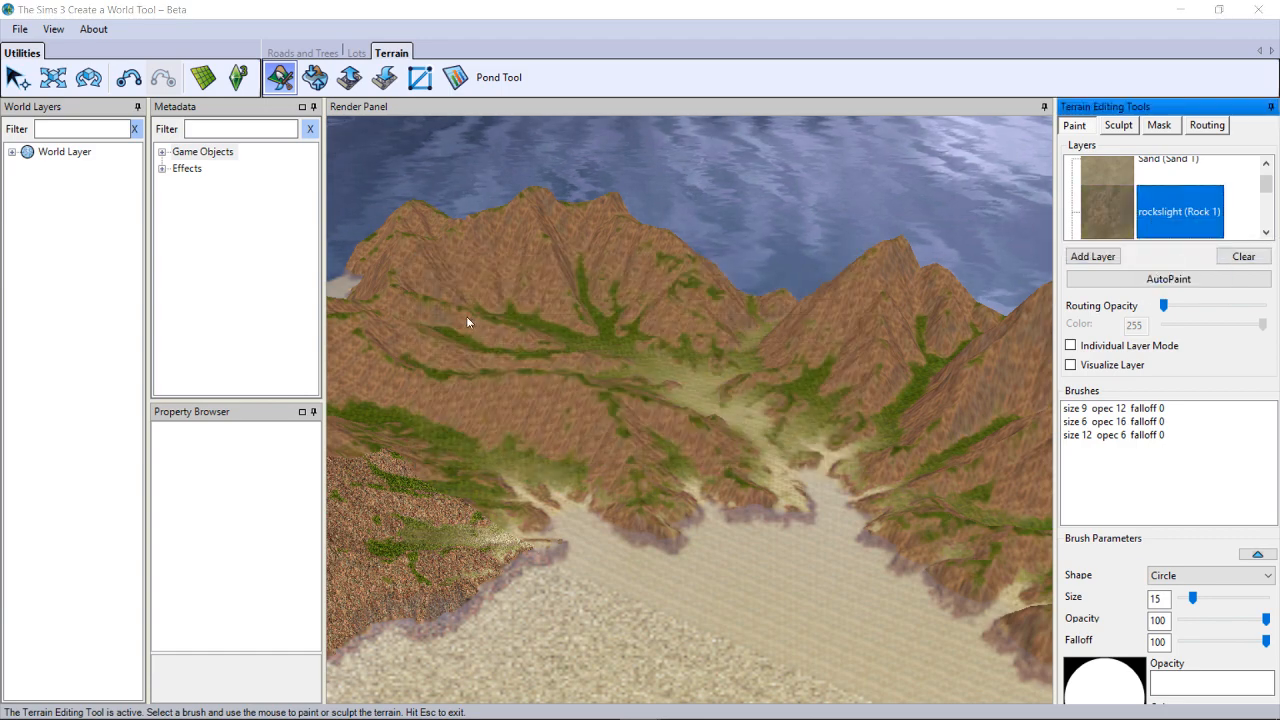
click(82, 248)
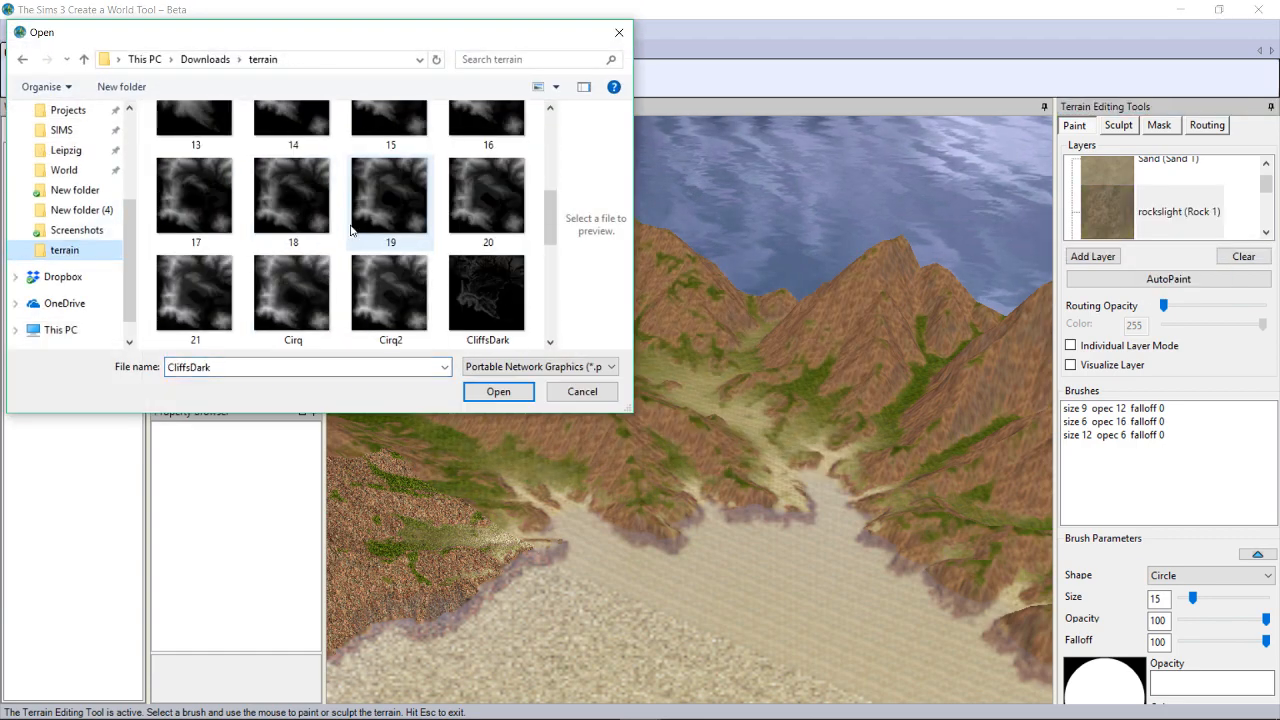
scroll(366, 271, up, 5)
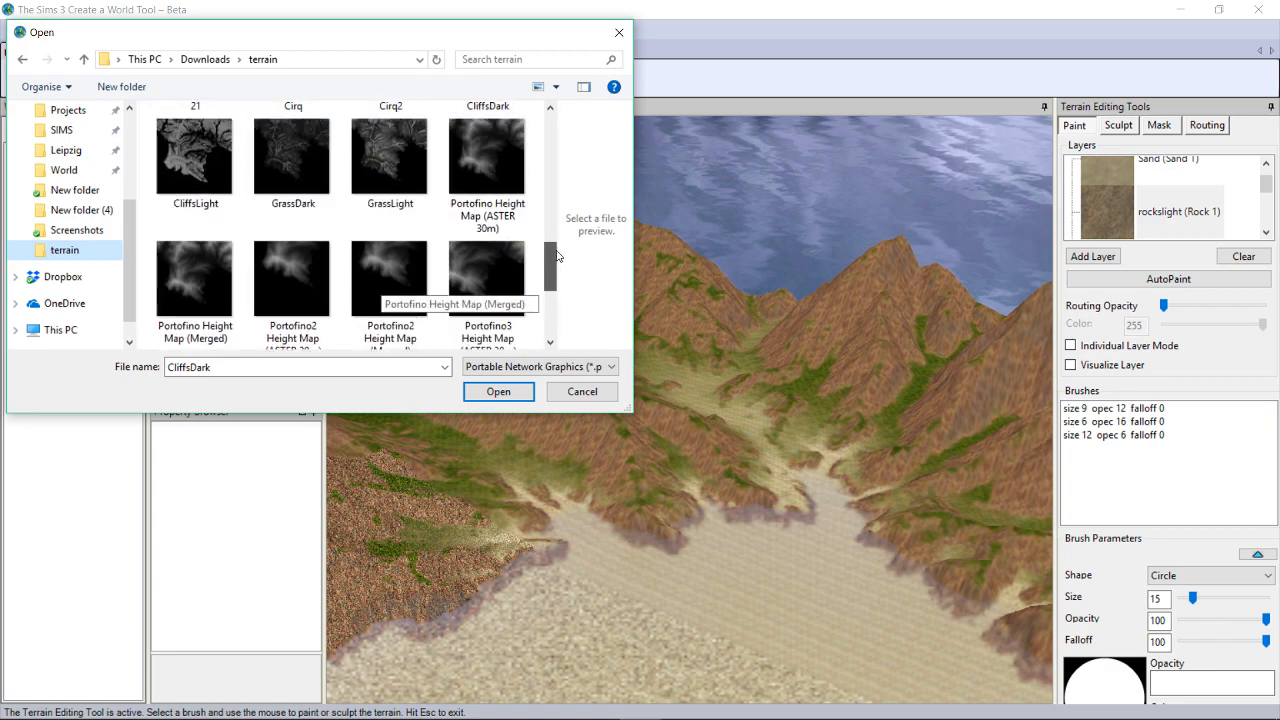
double_click(229, 257)
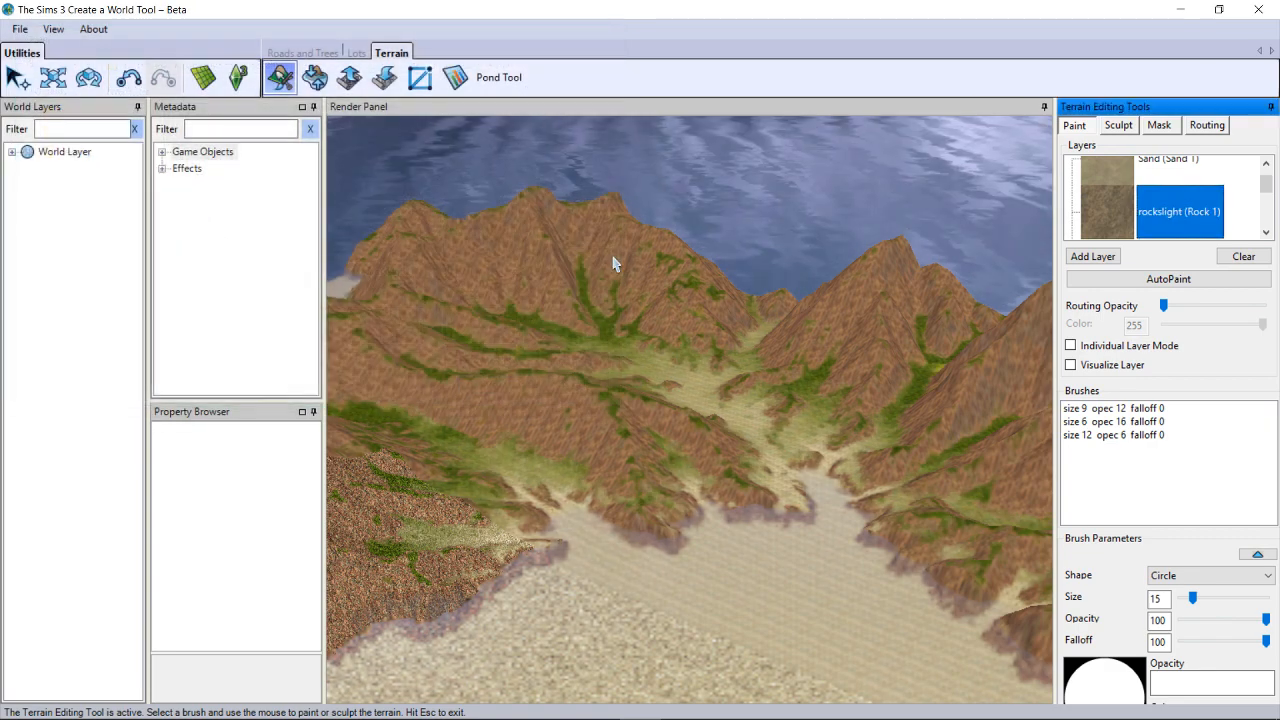
- Rename the Grass Dark layer to Cliffs Dark and replace its texture with Cliff4.png from the World\Clrq folder
scroll(1209, 189, down, 1)
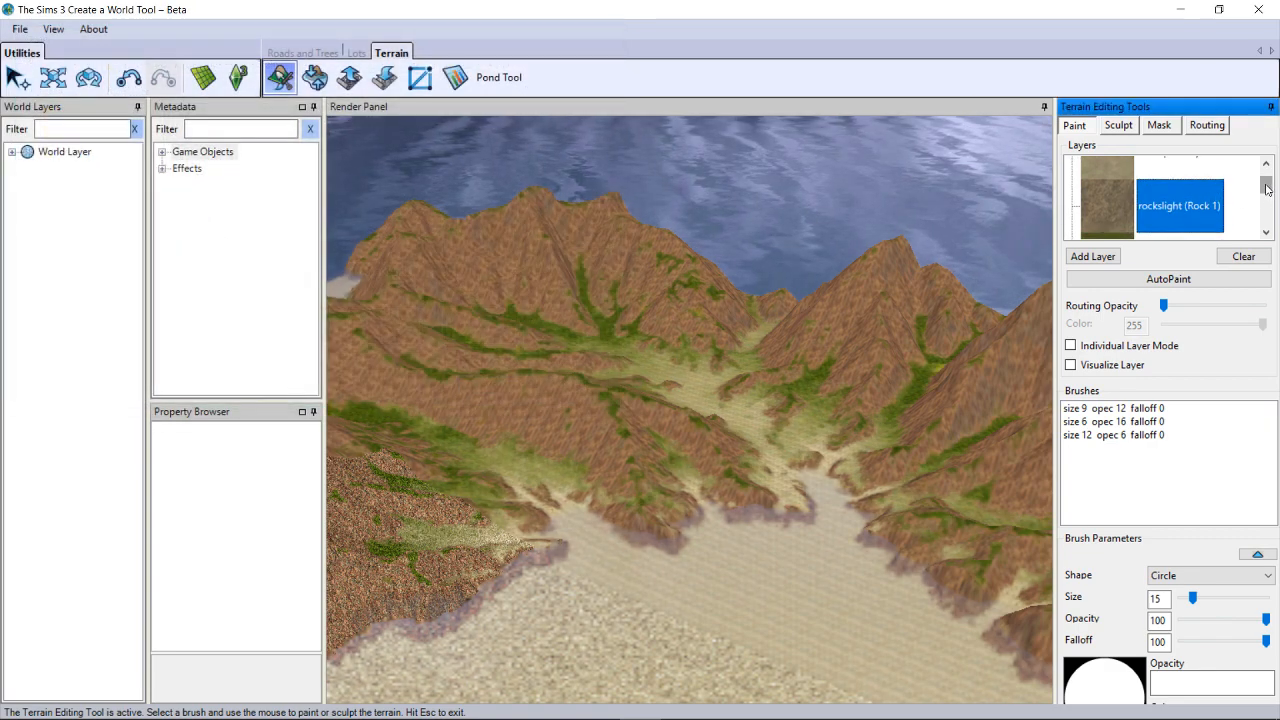
scroll(1267, 188, down, 1)
click(1166, 207)
right_click(1168, 213)
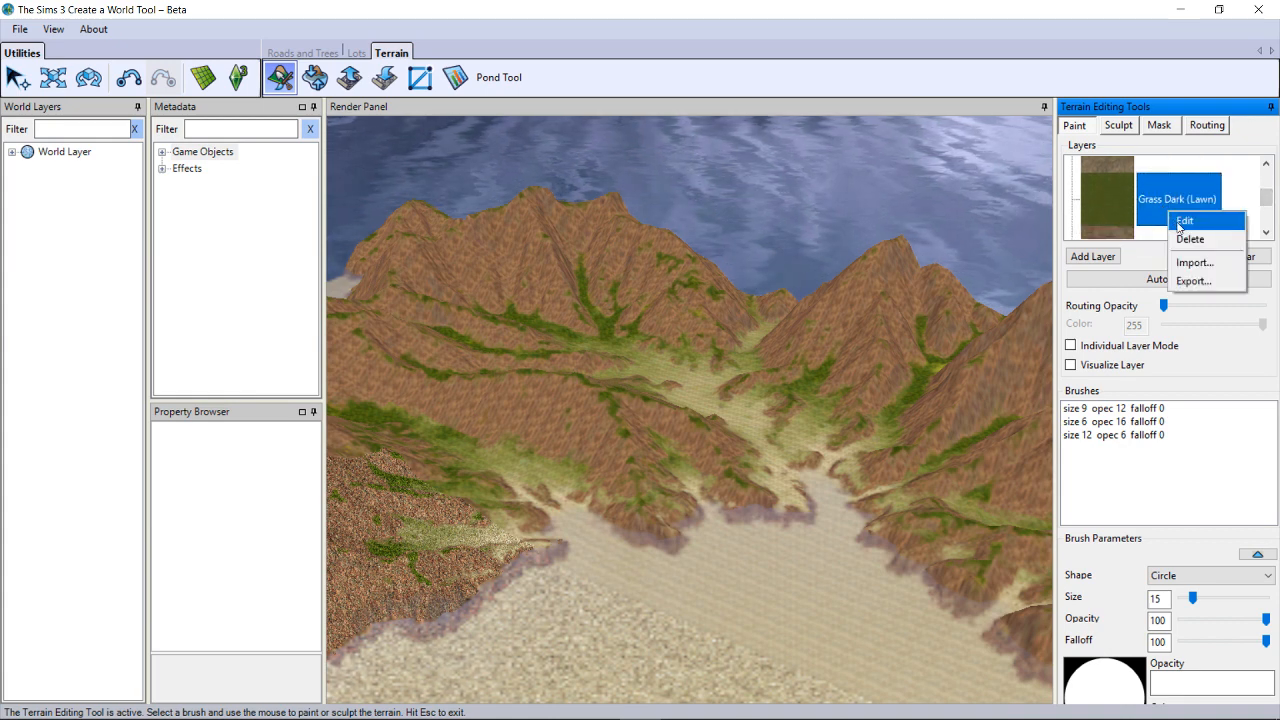
click(1185, 224)
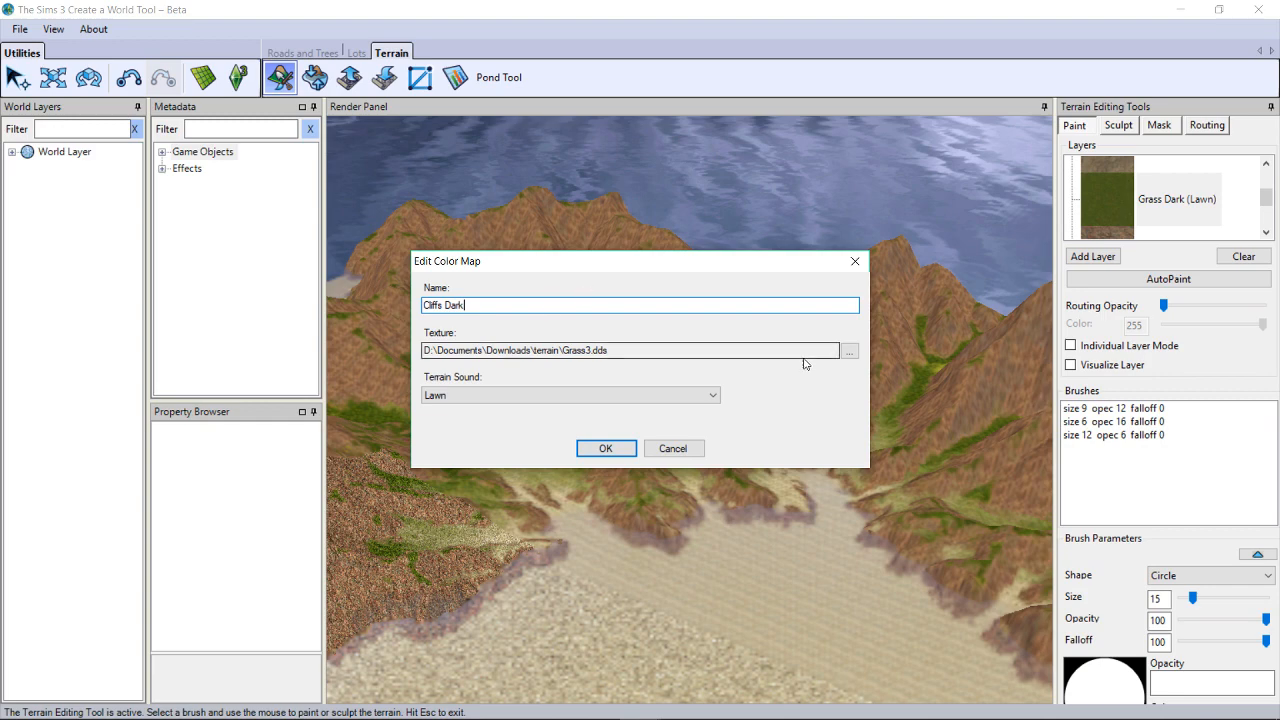
click(849, 351)
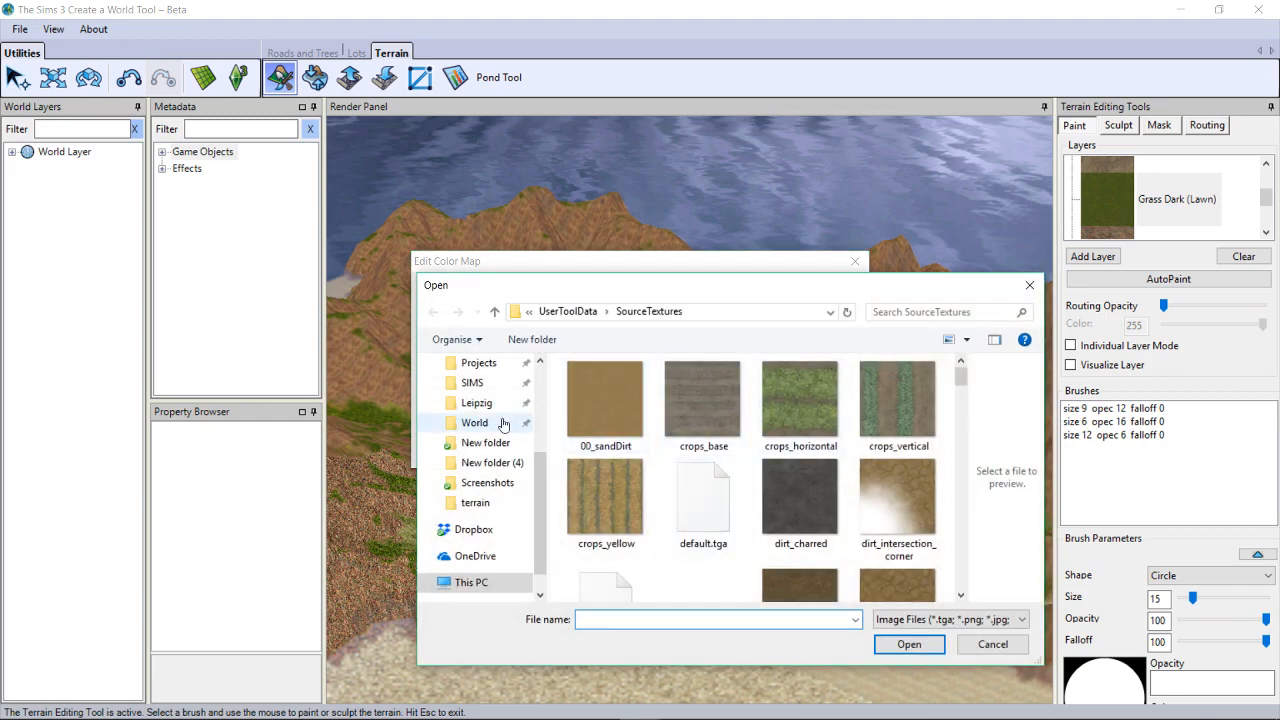
click(500, 423)
double_click(596, 396)
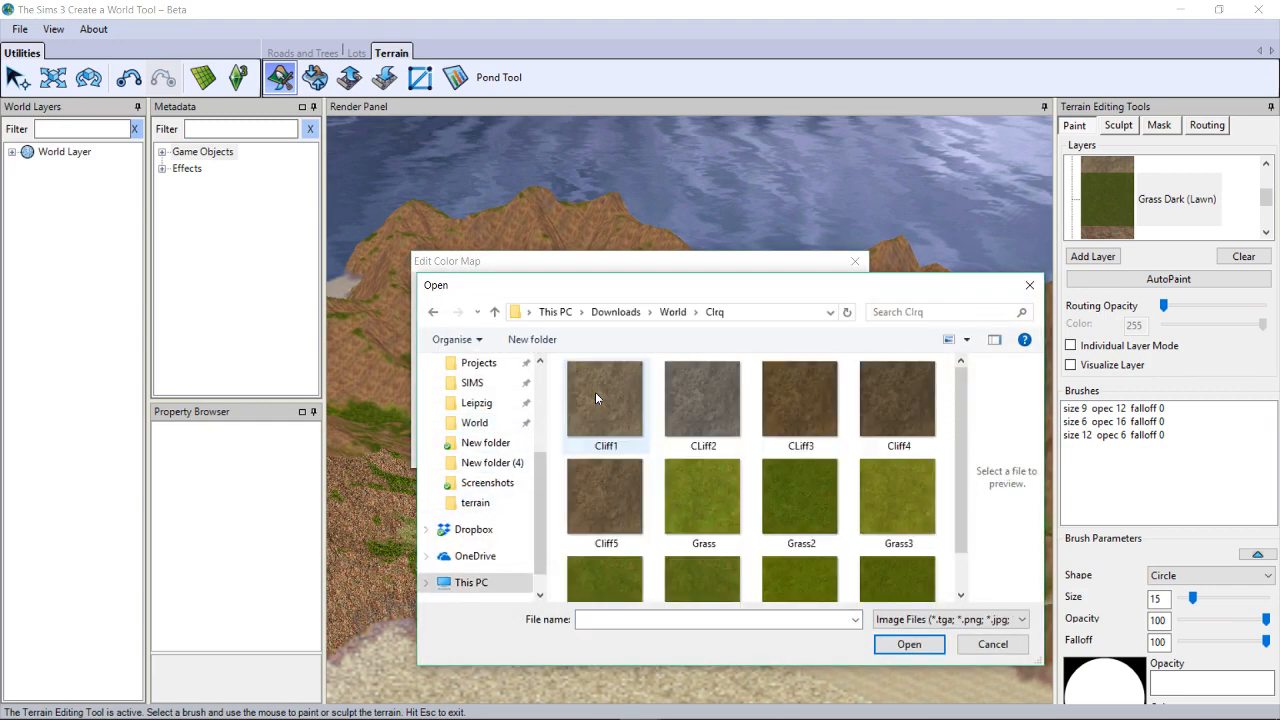
double_click(905, 399)
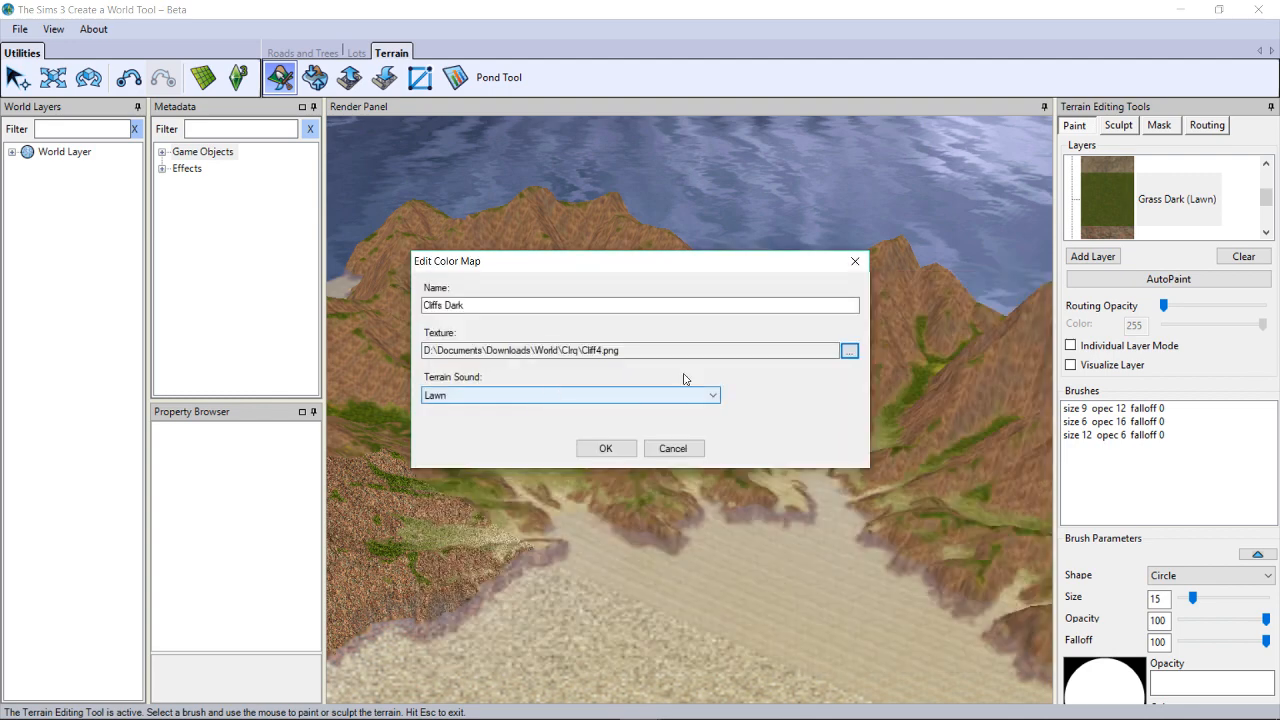
- Try CLiff2.png from the World\Clrq folder as the texture of the layer being edited
click(849, 351)
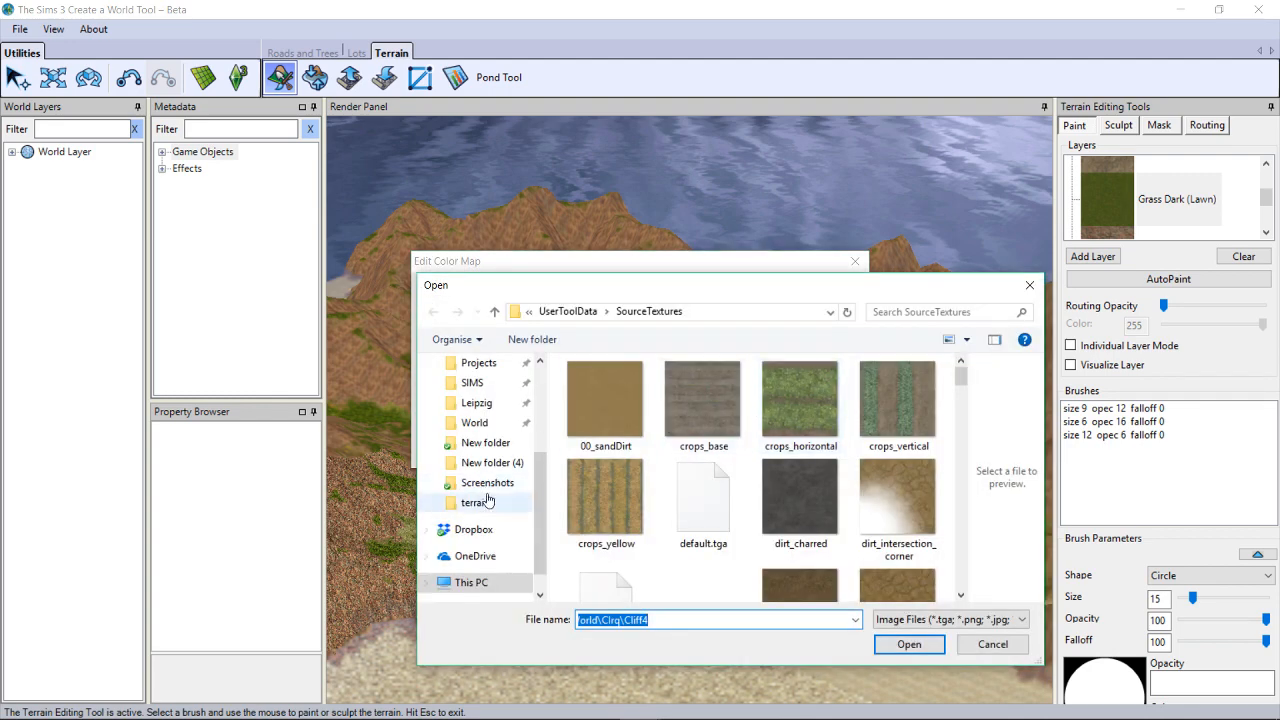
click(480, 423)
double_click(604, 399)
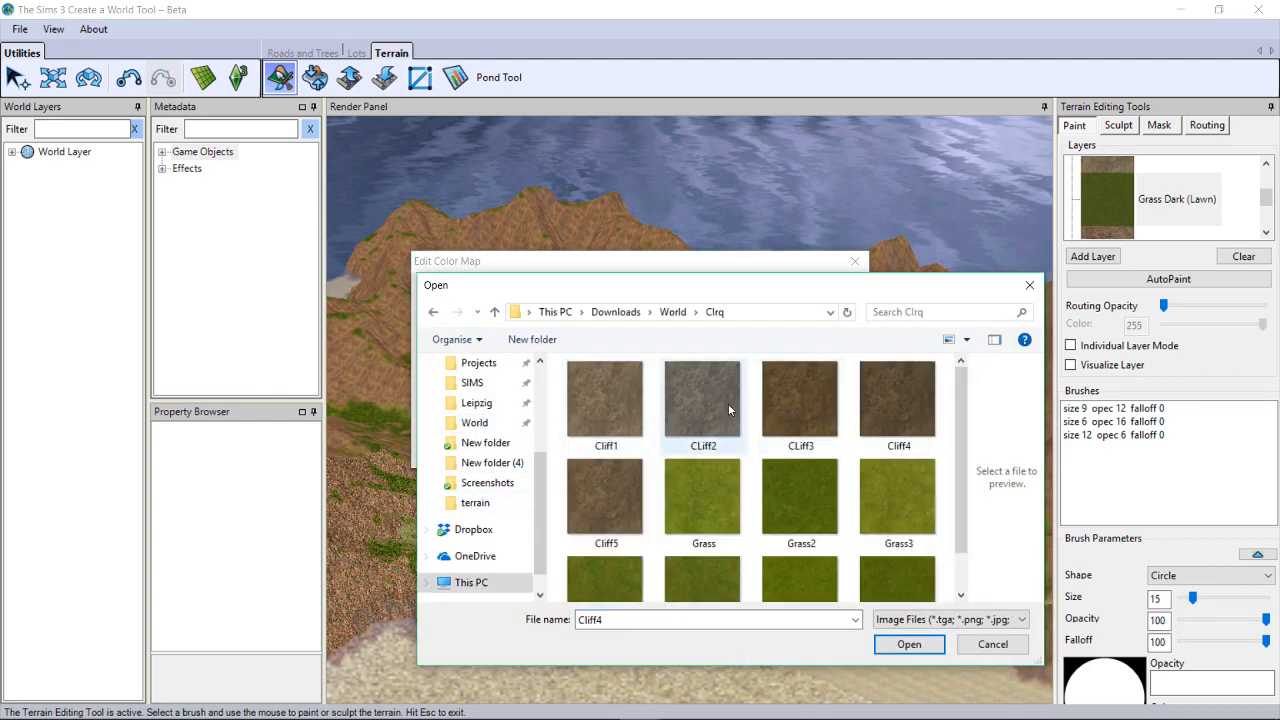
double_click(712, 401)
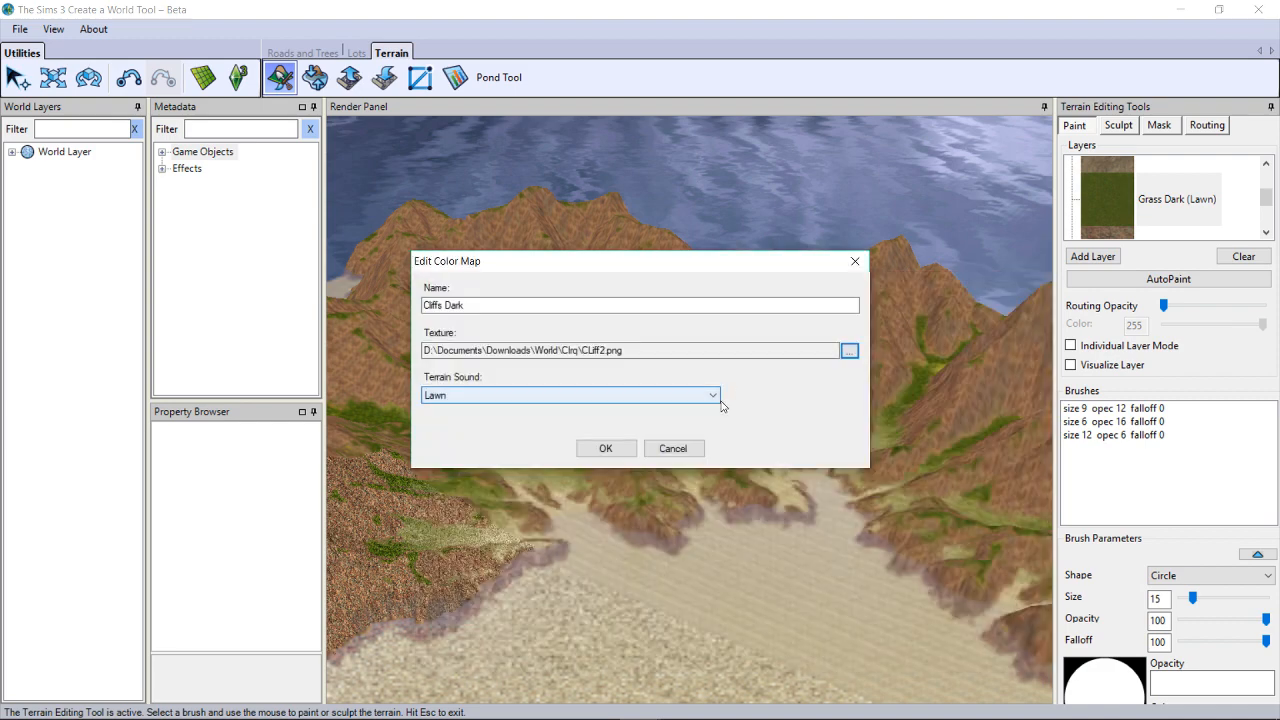
- Set the edited layer's texture to Cliff4.png from World\Clrq and its terrain sound to Rock 2, and apply the changes
click(852, 354)
click(484, 504)
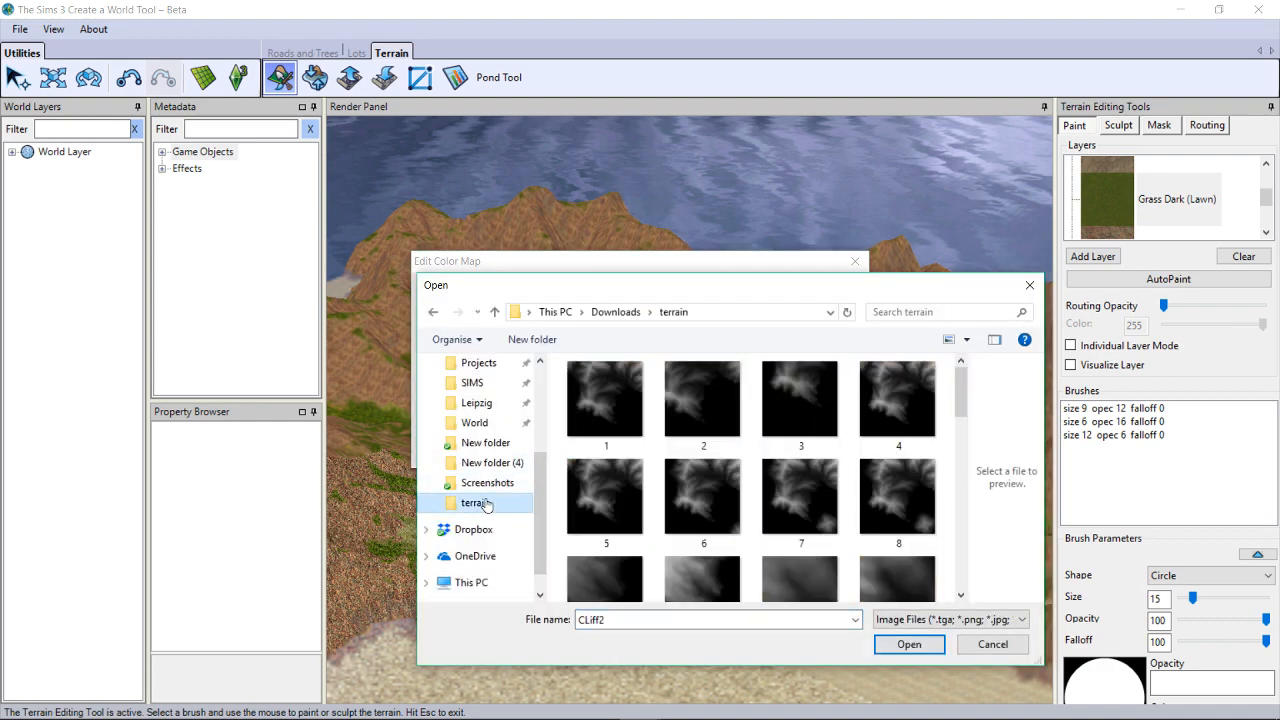
click(475, 423)
double_click(604, 399)
double_click(895, 401)
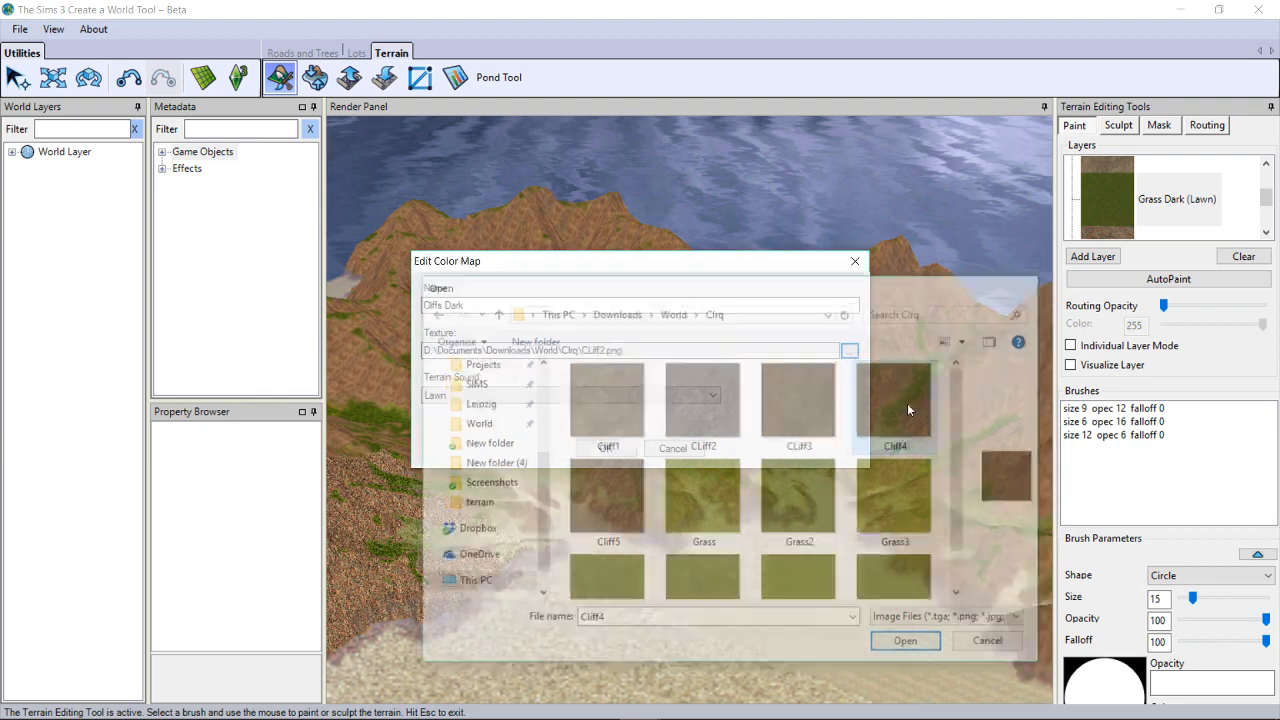
click(520, 396)
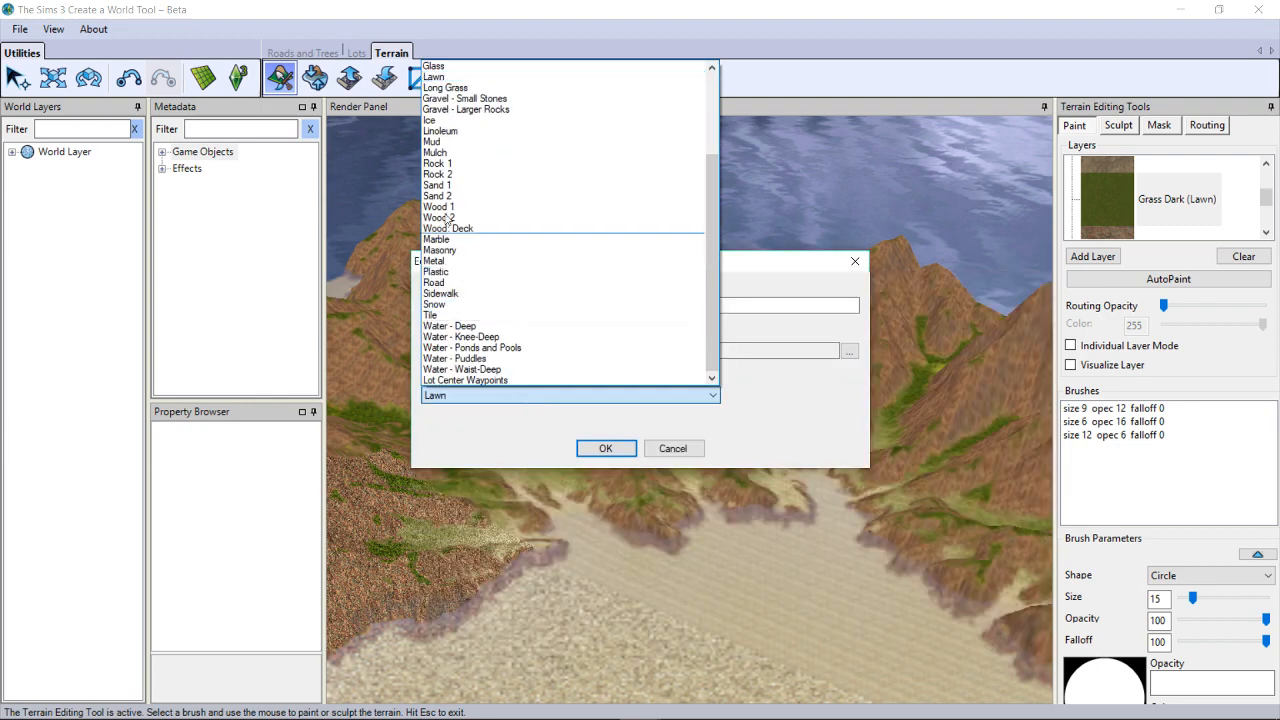
click(440, 174)
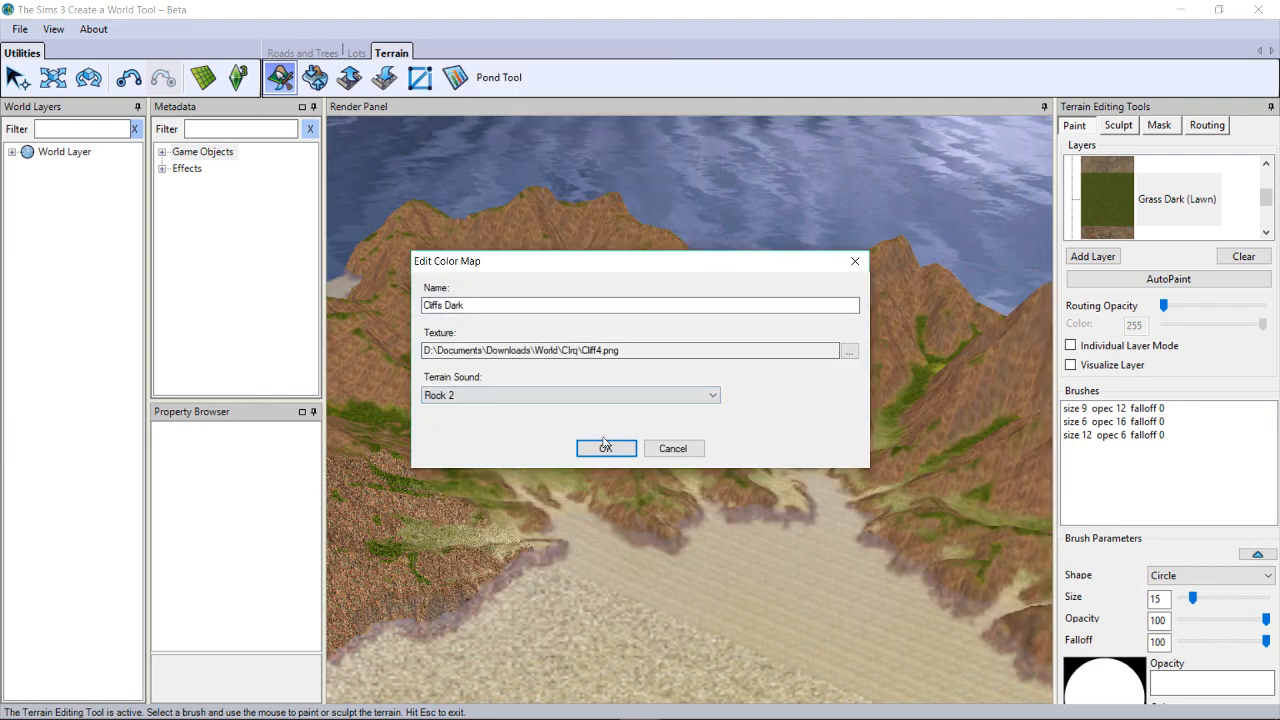
click(605, 445)
- Import the CliffsDark PNG from the terrain folder as the mask of the Cliffs Dark (Rock 2) layer
right_click(1164, 196)
click(1175, 248)
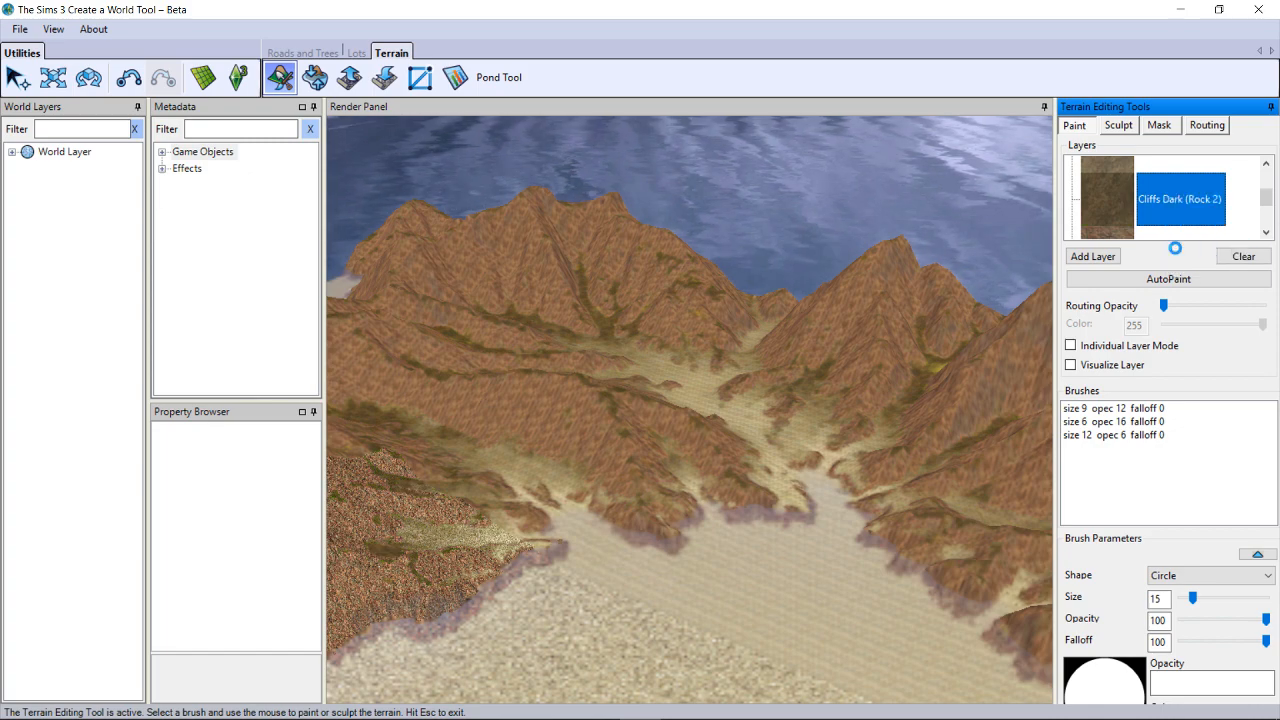
click(46, 250)
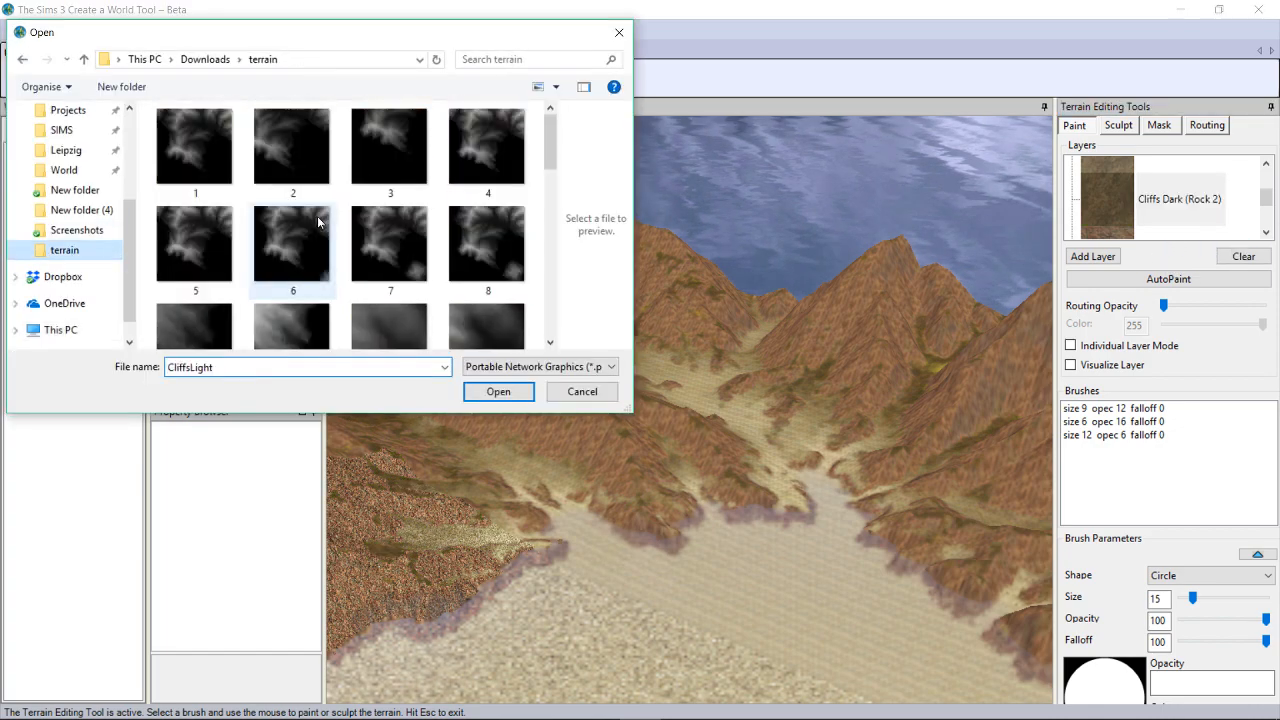
scroll(318, 222, down, 5)
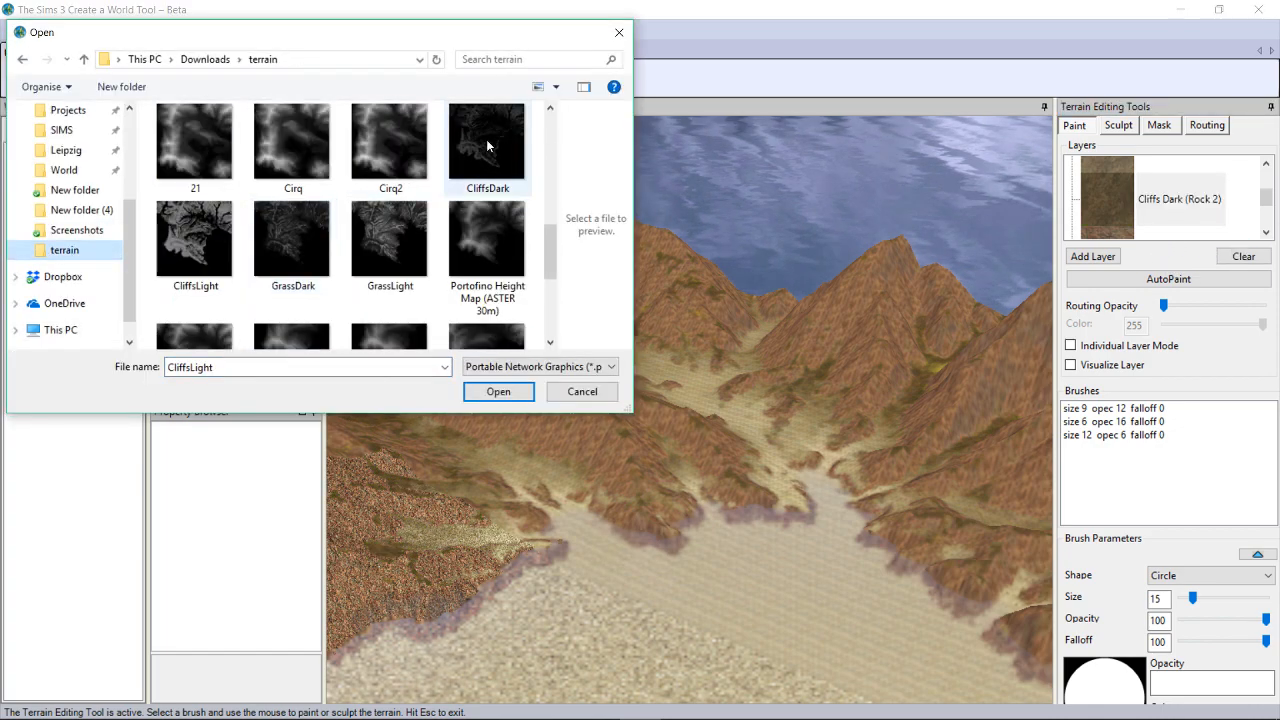
double_click(487, 146)
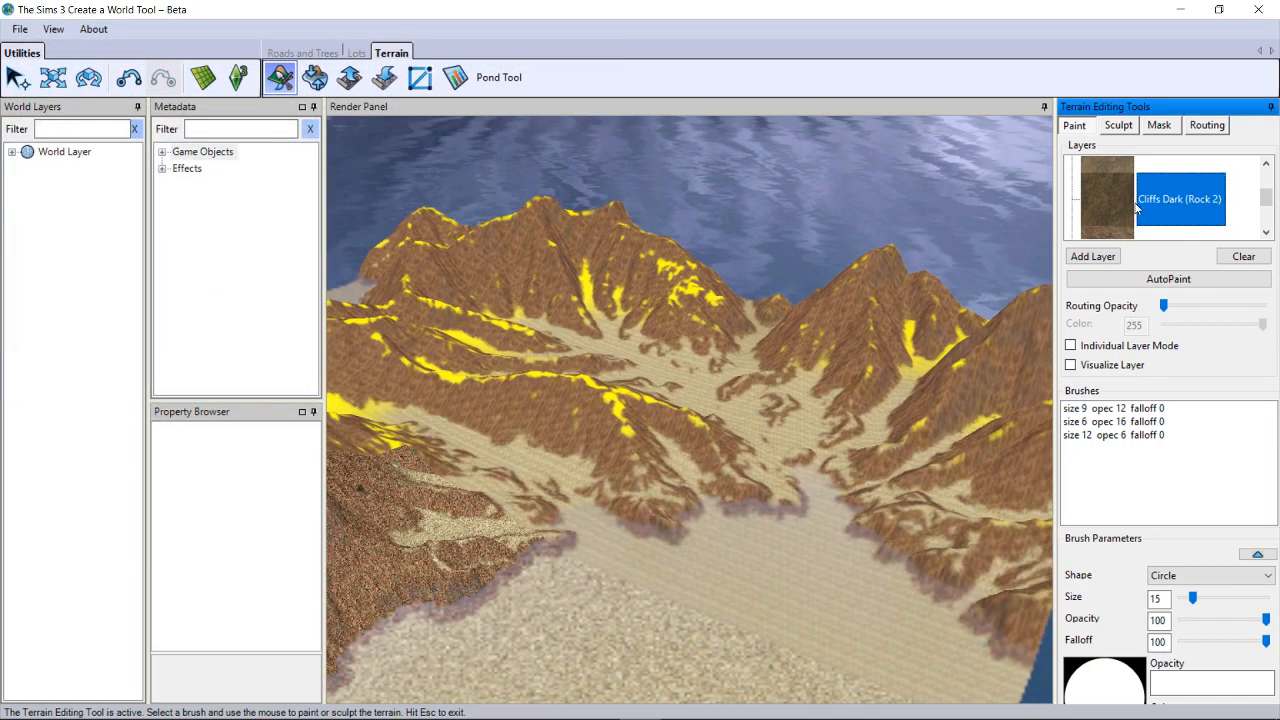
- Rename the RocksLight layer below Cliffs Dark to Grass Light and set its terrain sound to Lawn
scroll(1137, 205, down, 1)
right_click(1145, 228)
click(1165, 240)
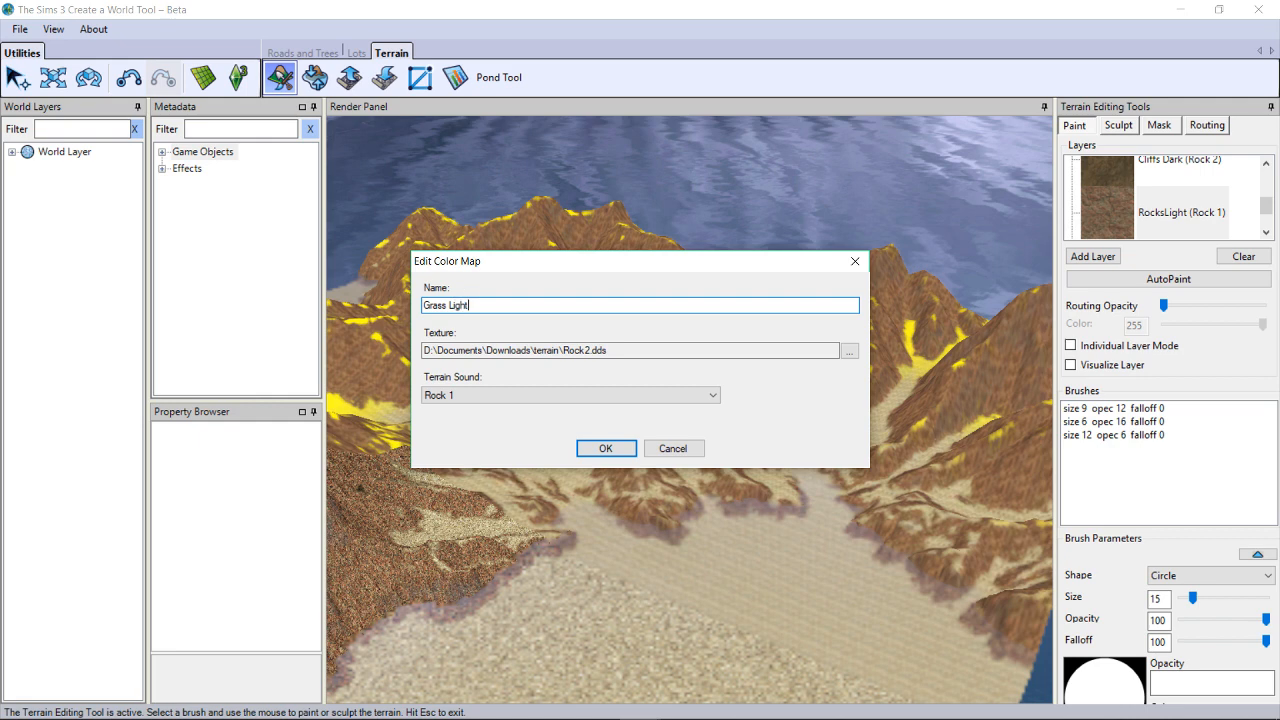
click(511, 400)
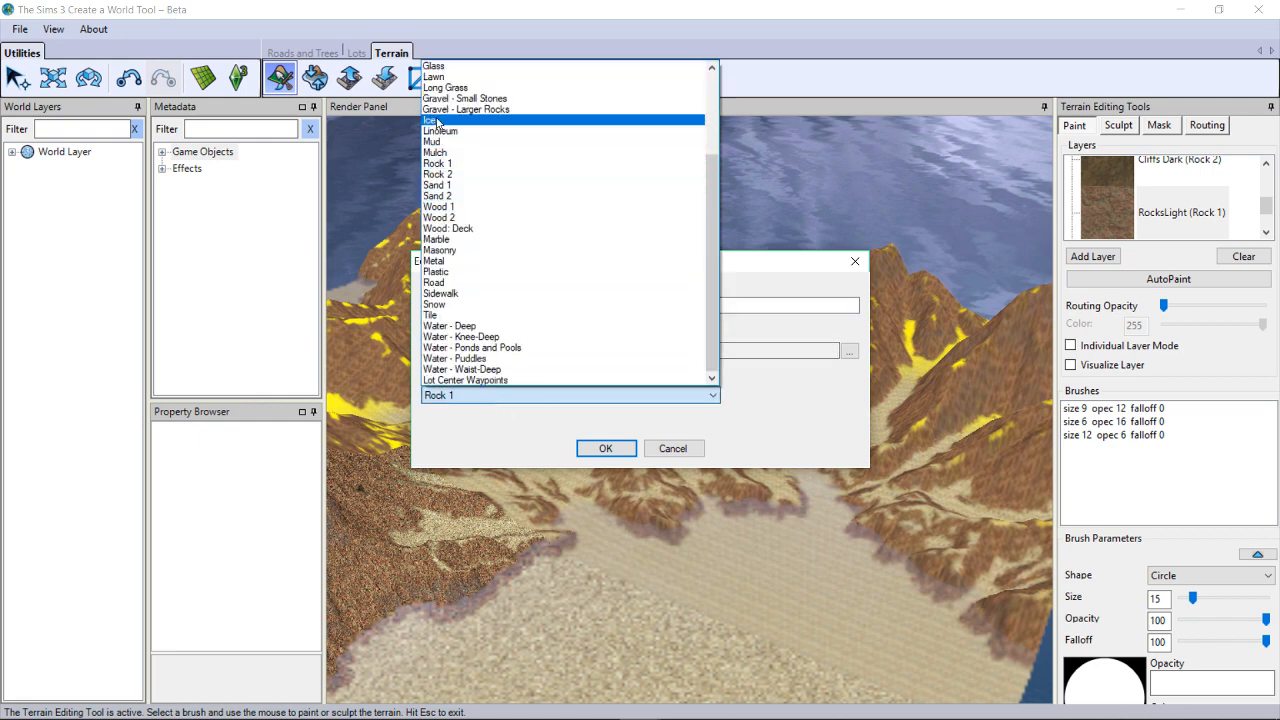
scroll(460, 200, up, 3)
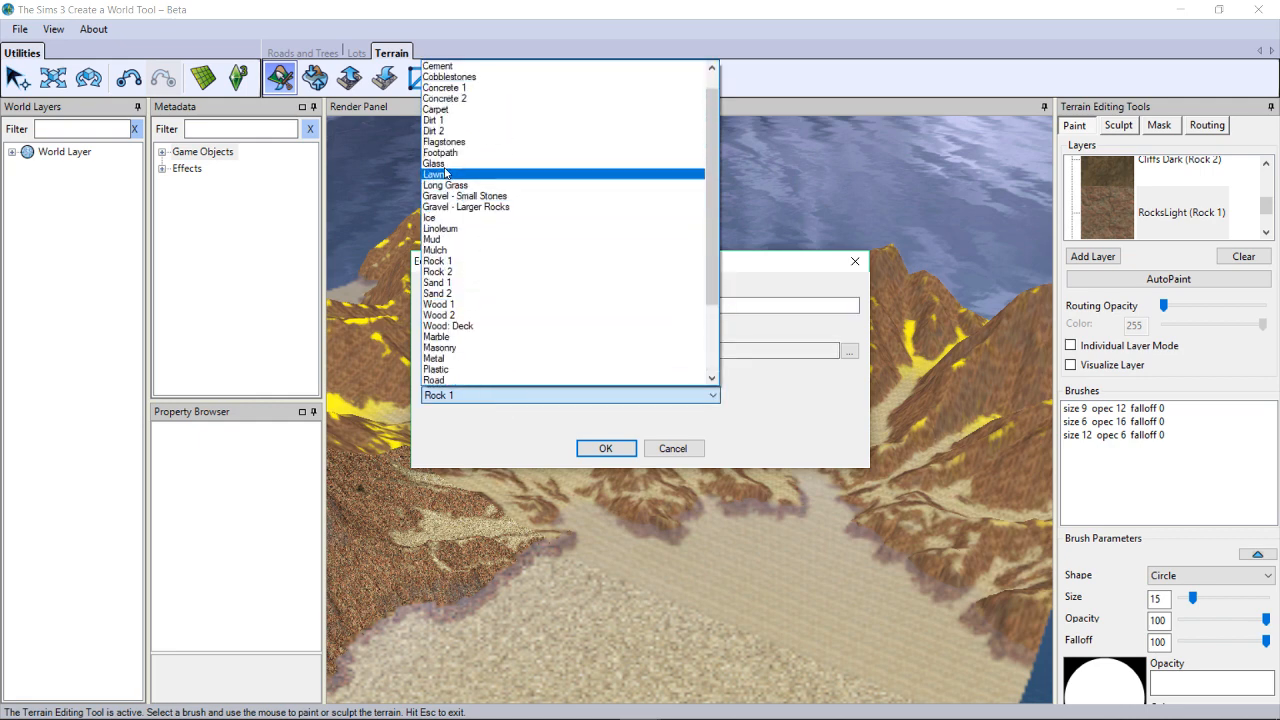
click(470, 175)
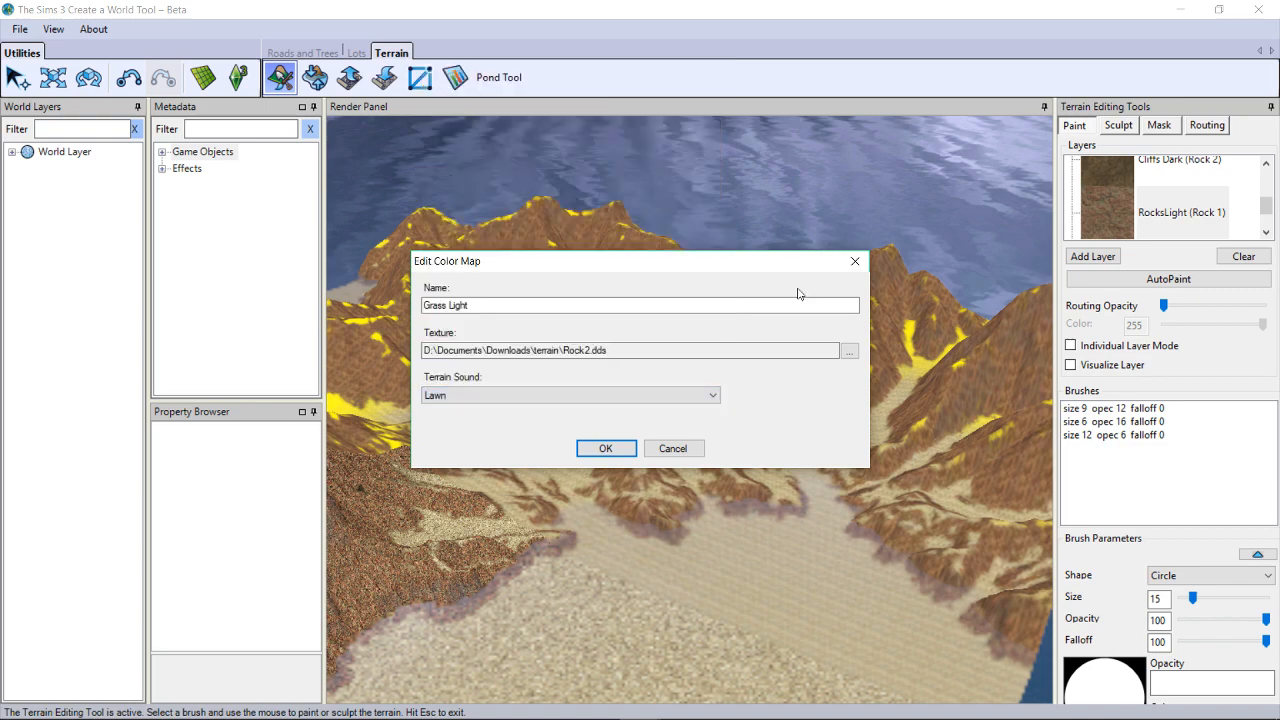
- Replace the edited Grass Light layer's texture with Grass.png from the World\Clrq folder and apply the layer changes
click(848, 351)
click(474, 422)
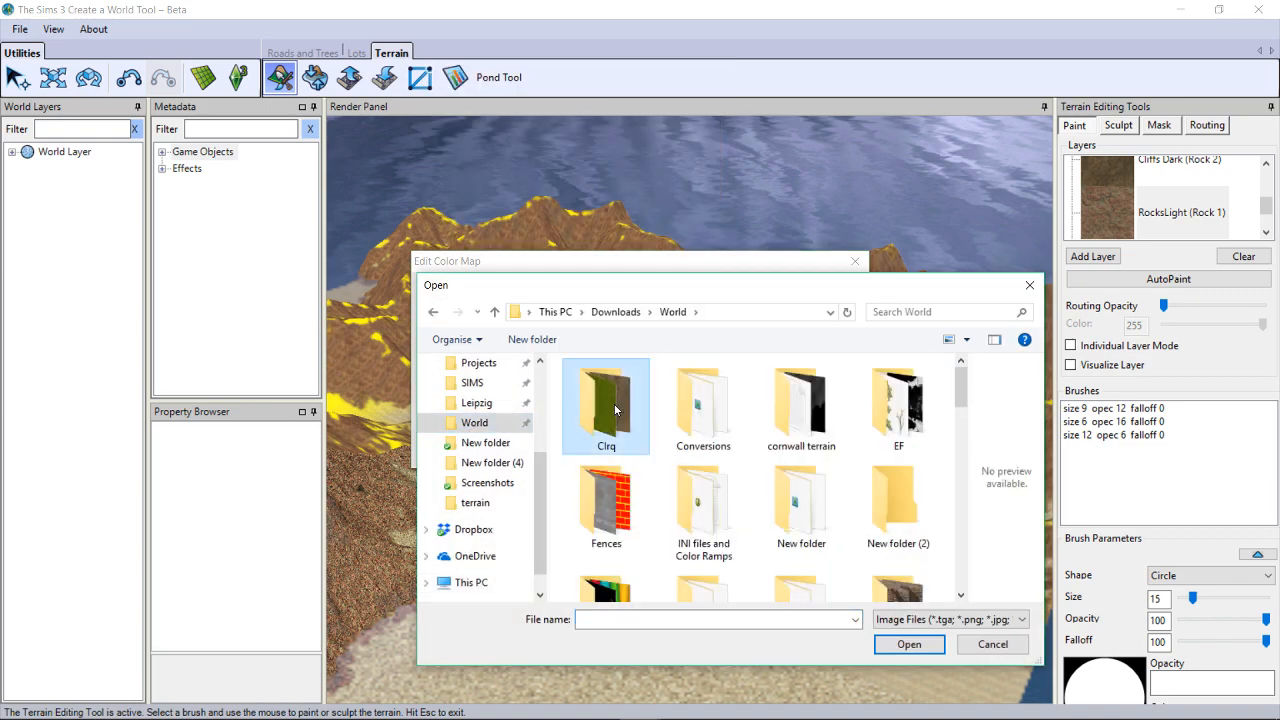
double_click(620, 408)
double_click(711, 507)
click(563, 397)
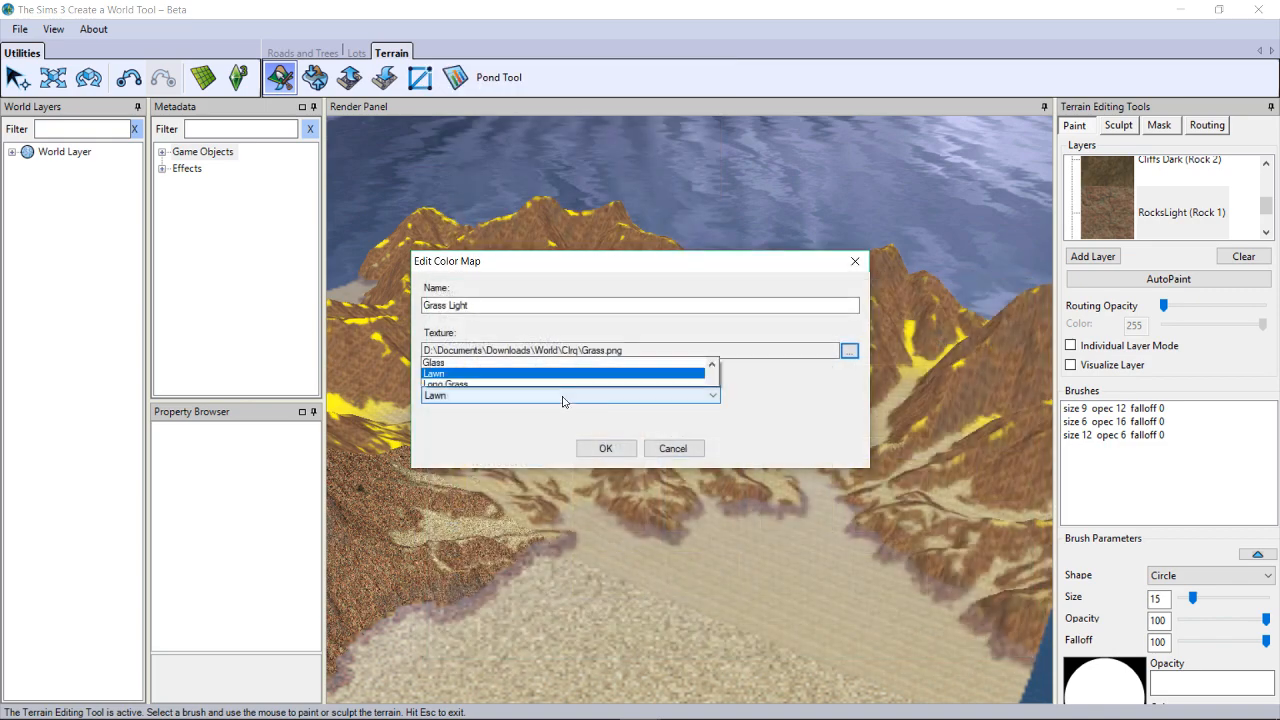
click(564, 397)
click(605, 448)
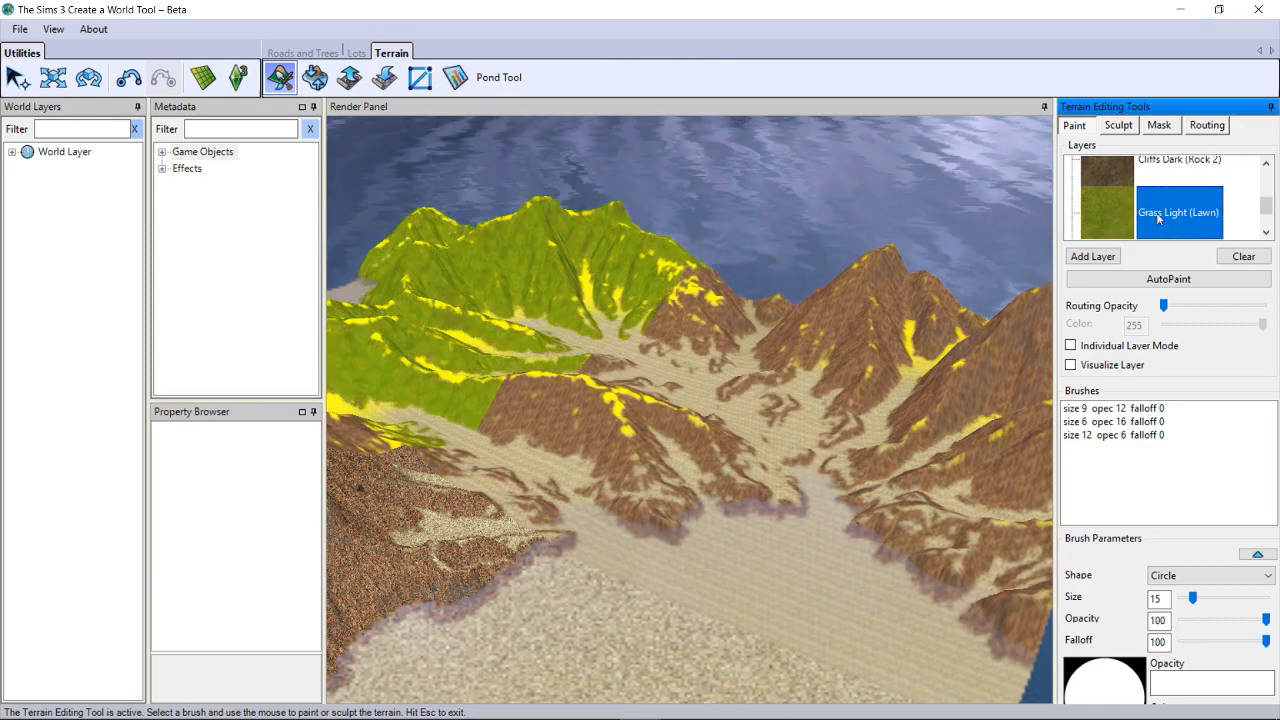
- Import the GrassLight PNG from the terrain folder as the mask of the Grass Light layer
right_click(1170, 216)
click(1192, 269)
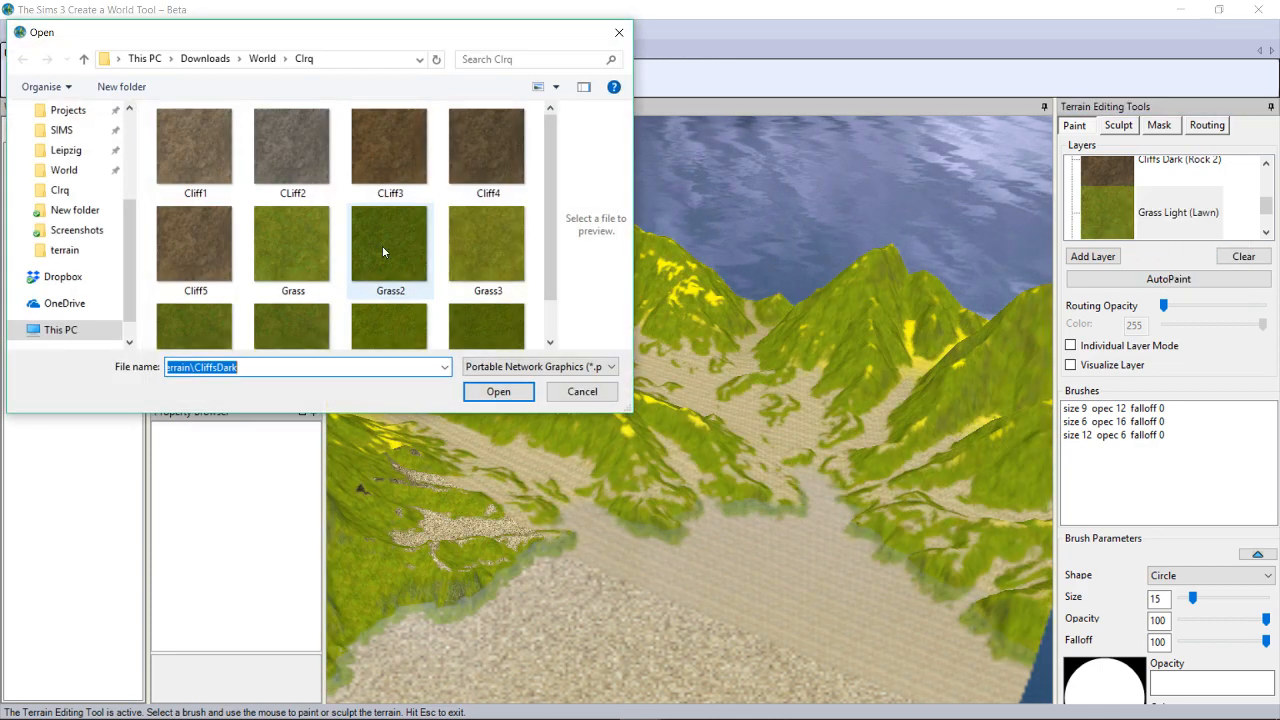
scroll(382, 245, down, 1)
click(88, 250)
scroll(290, 250, down, 5)
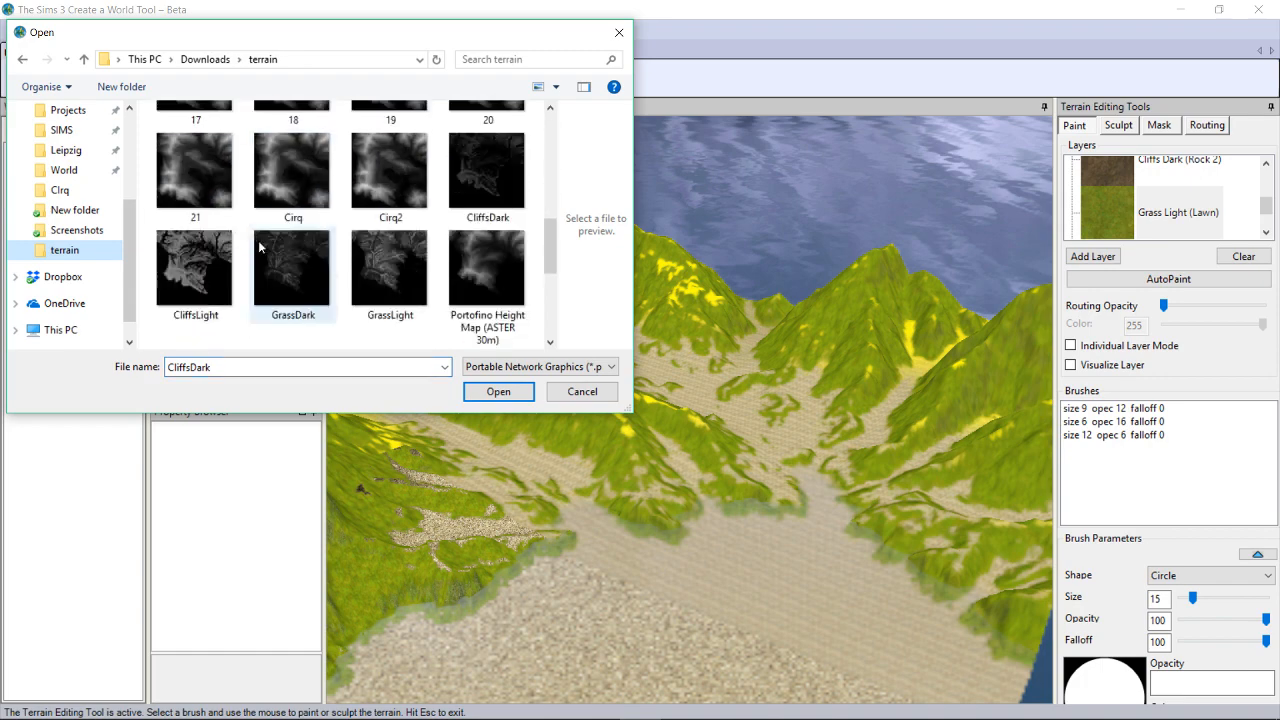
scroll(397, 295, up, 3)
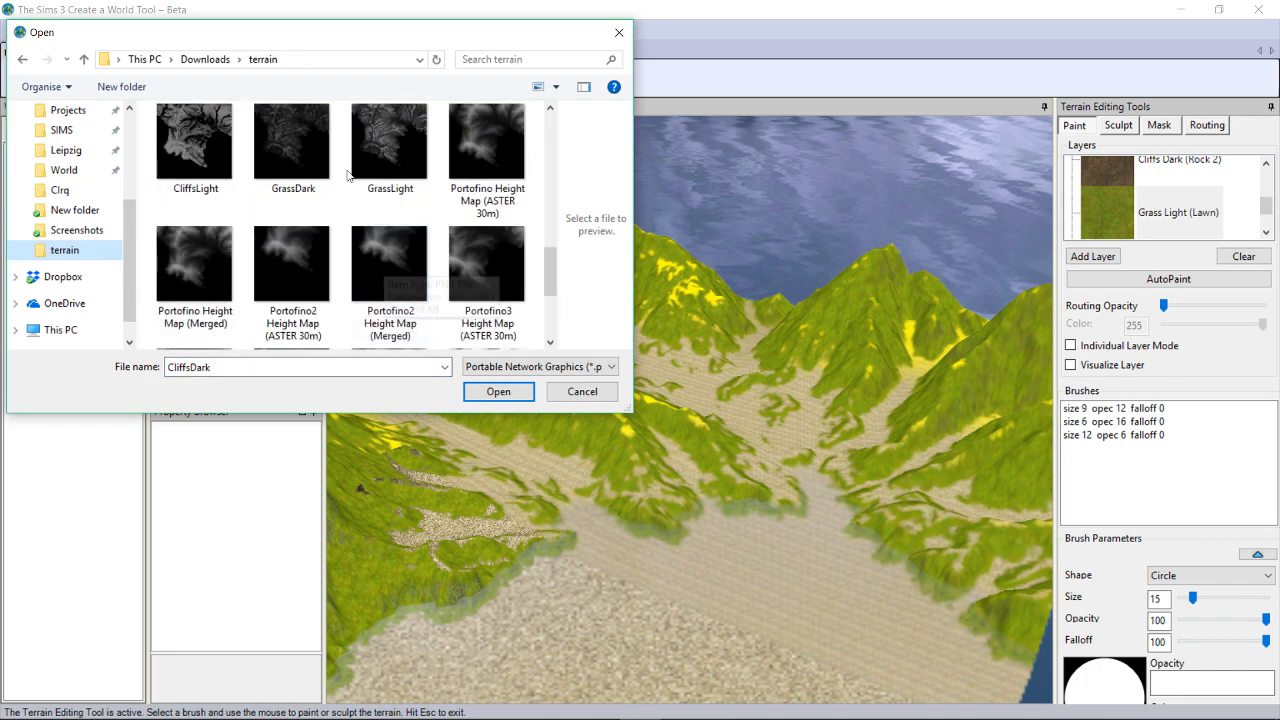
double_click(409, 158)
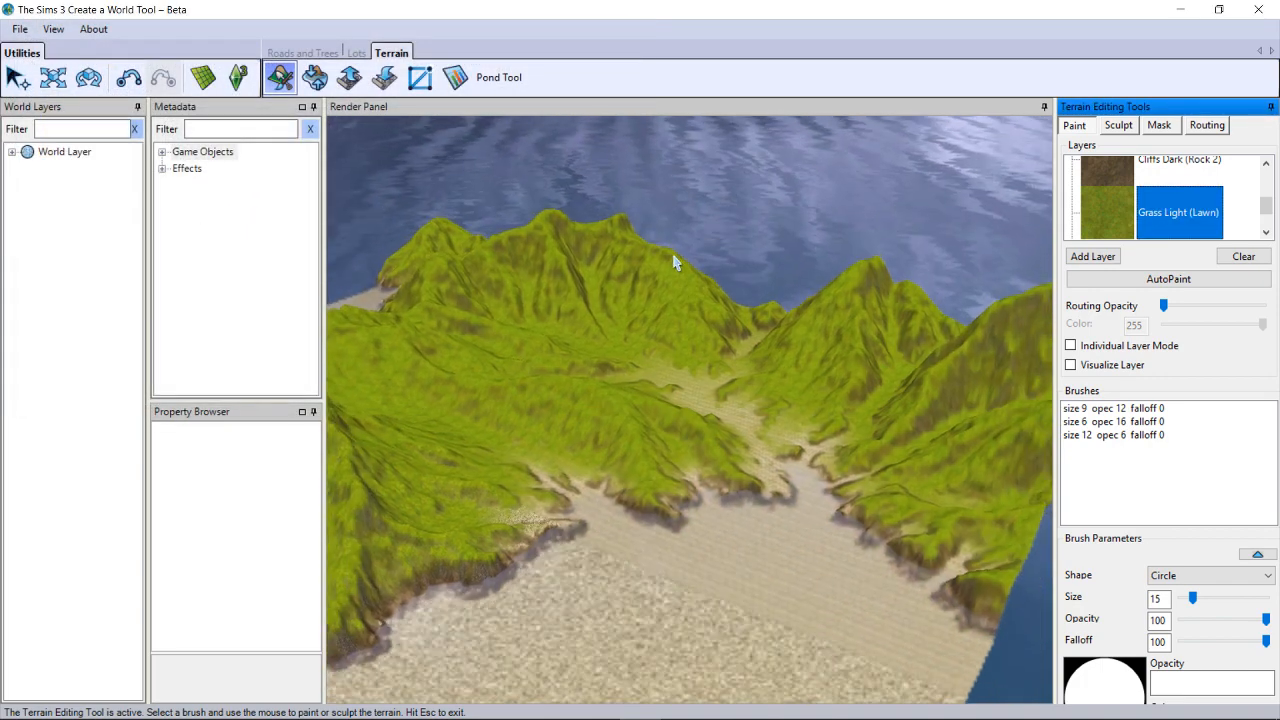
- Rename the Cliffs Dark (Rock 1) layer below Grass Light to Grass Dark
middle_drag(686, 268, 679, 276)
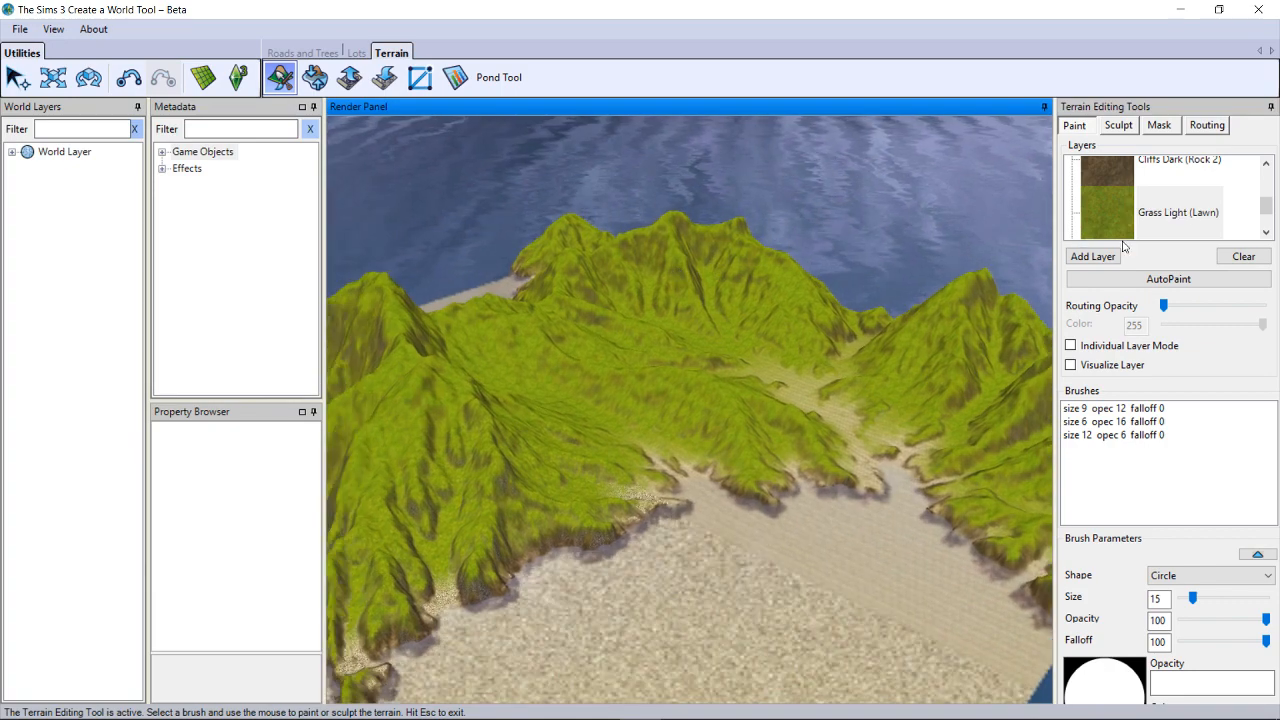
scroll(1165, 212, down, 2)
right_click(1160, 226)
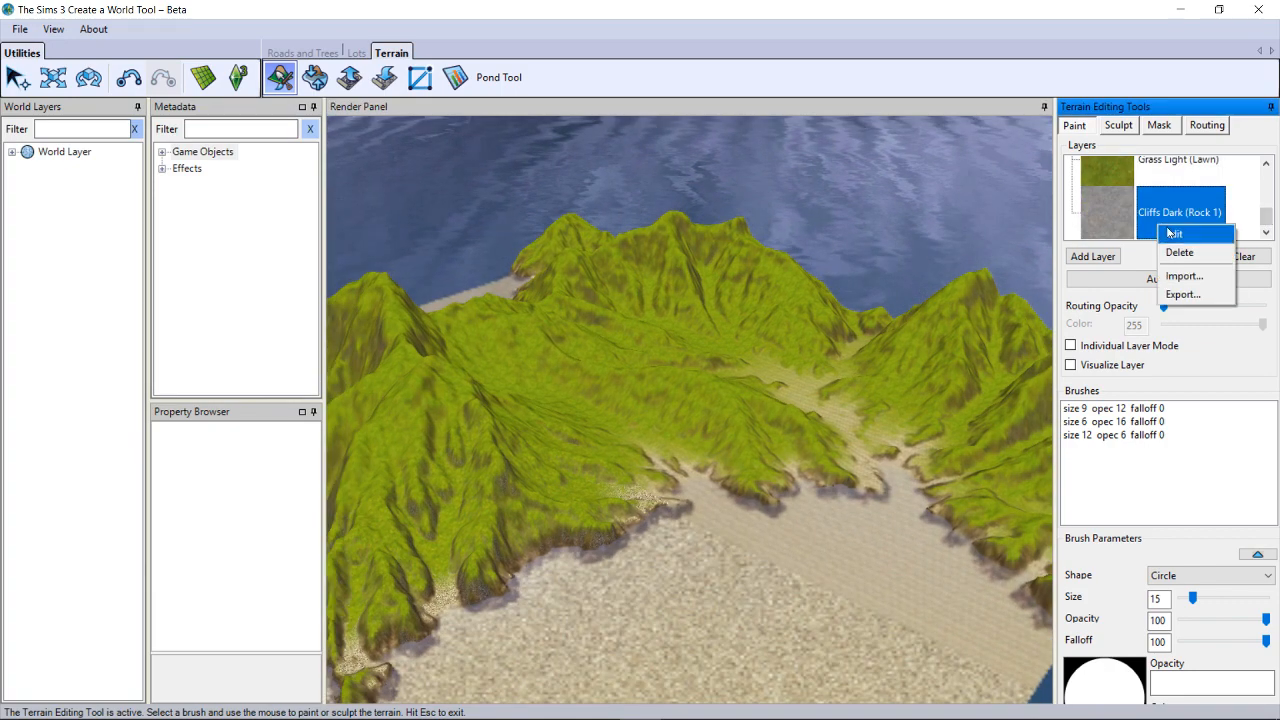
click(1173, 233)
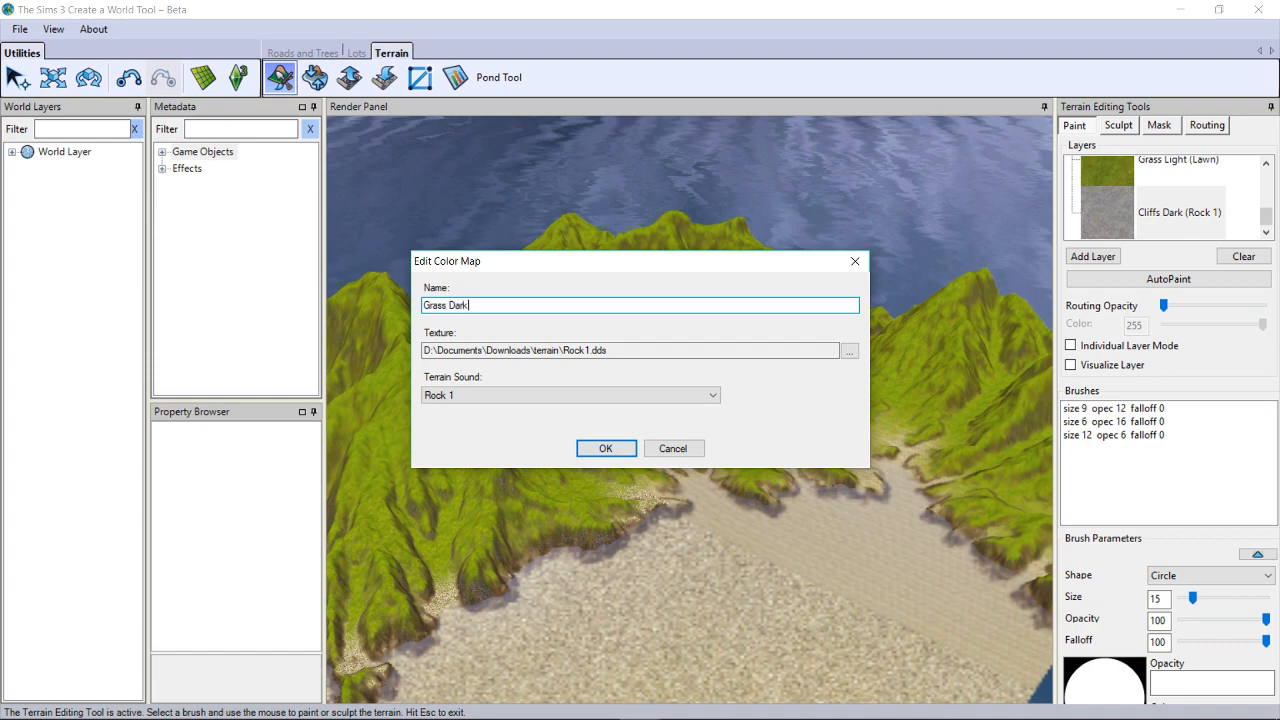
- Replace the edited Grass Dark layer's texture with Grass7.png from the World\Clrq folder
click(849, 351)
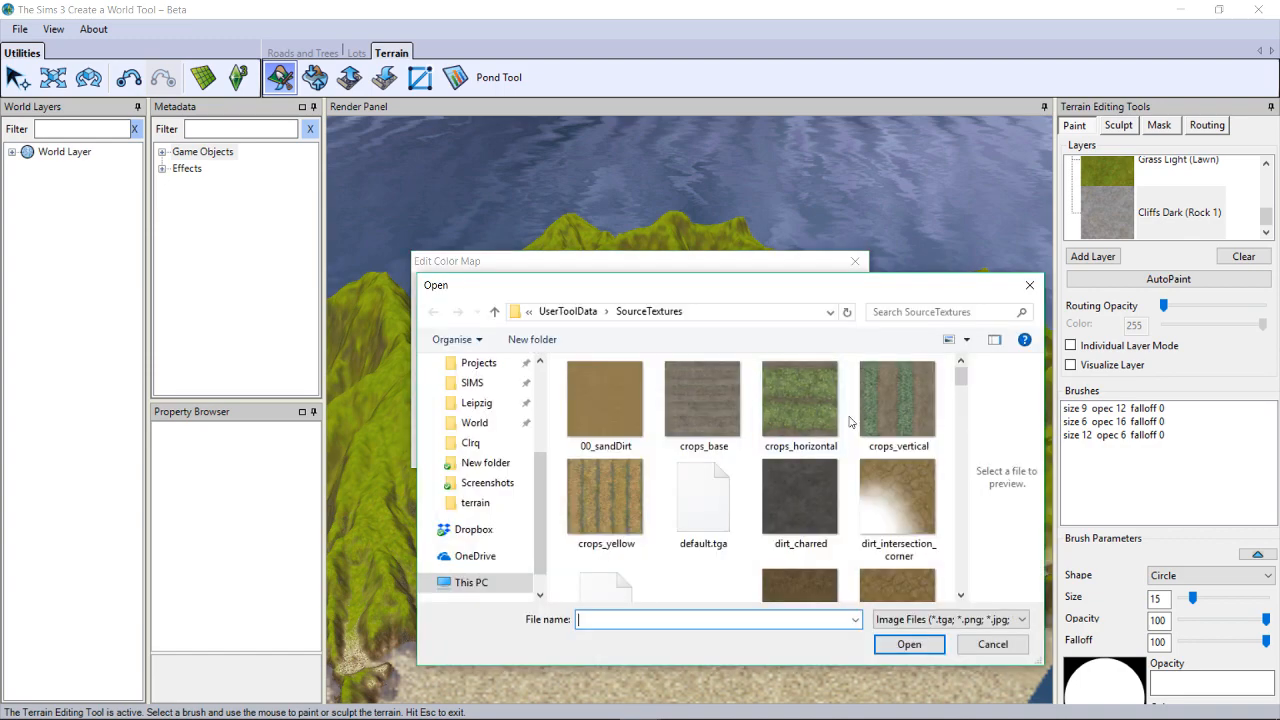
click(493, 511)
scroll(873, 488, down, 5)
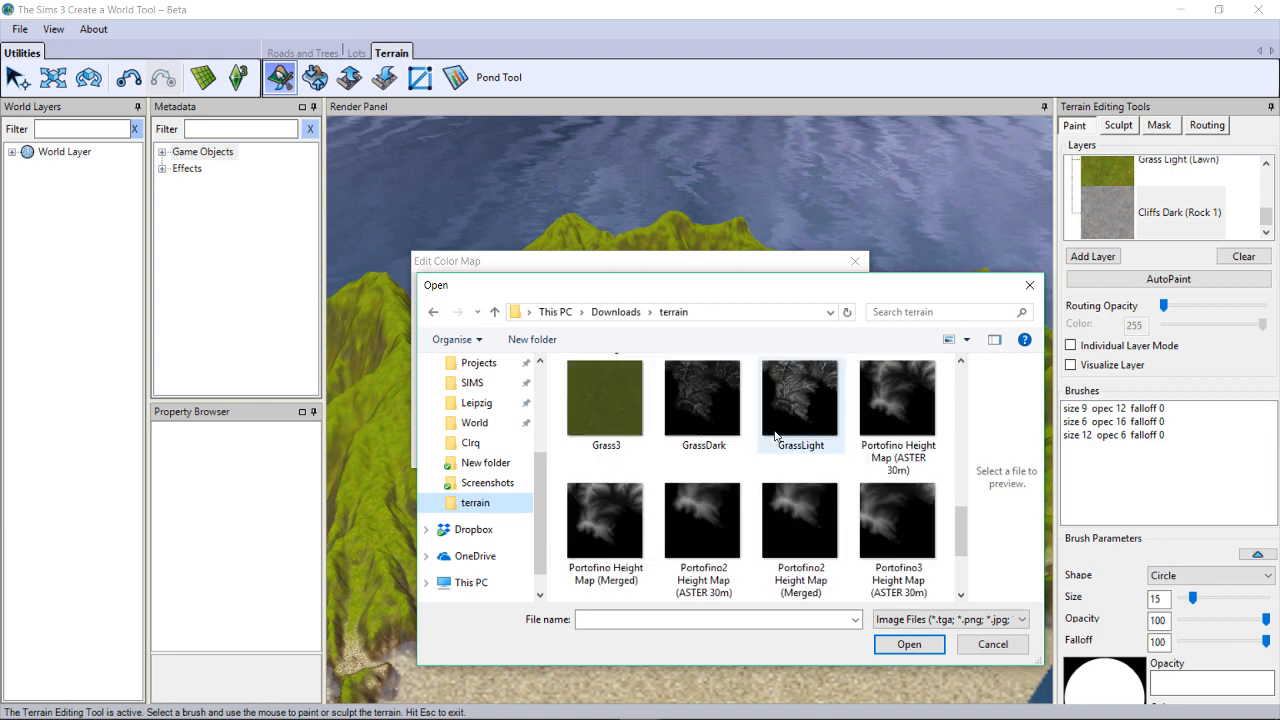
click(711, 414)
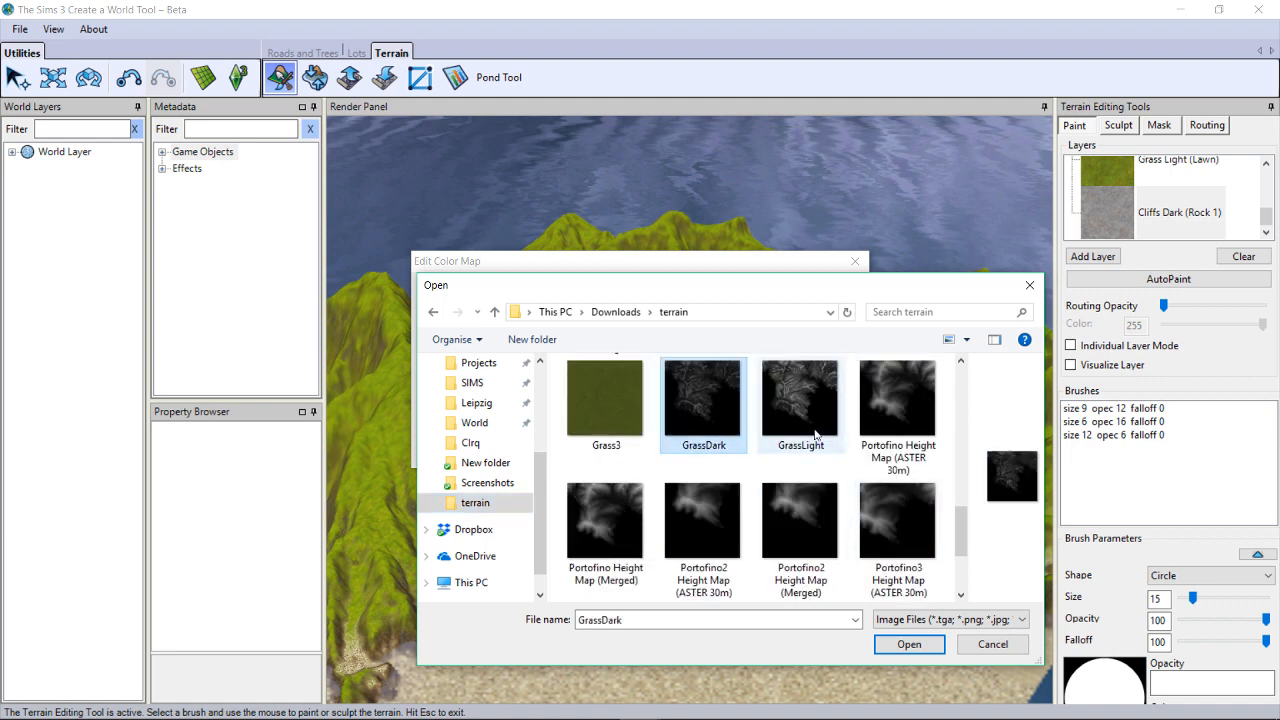
click(475, 422)
double_click(605, 398)
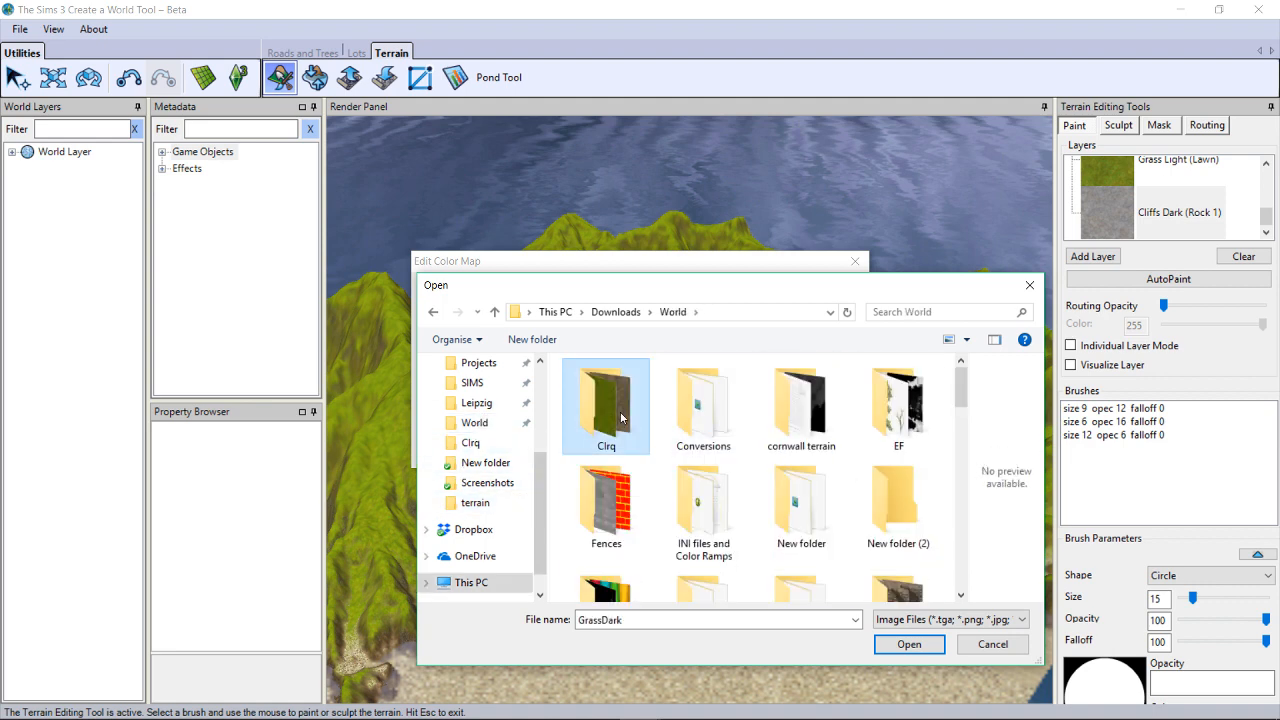
scroll(637, 438, down, 2)
double_click(891, 568)
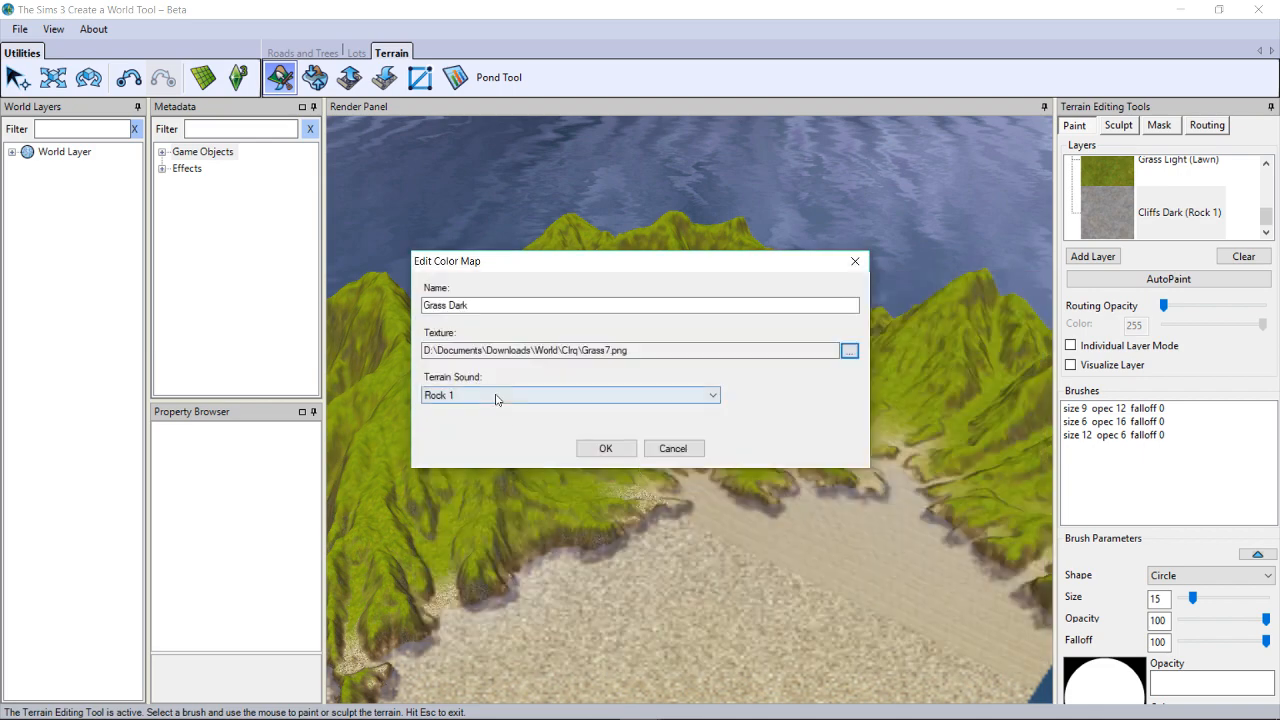
- Set the Grass Dark layer's terrain sound to Lawn and apply the layer changes
click(497, 397)
scroll(440, 120, up, 3)
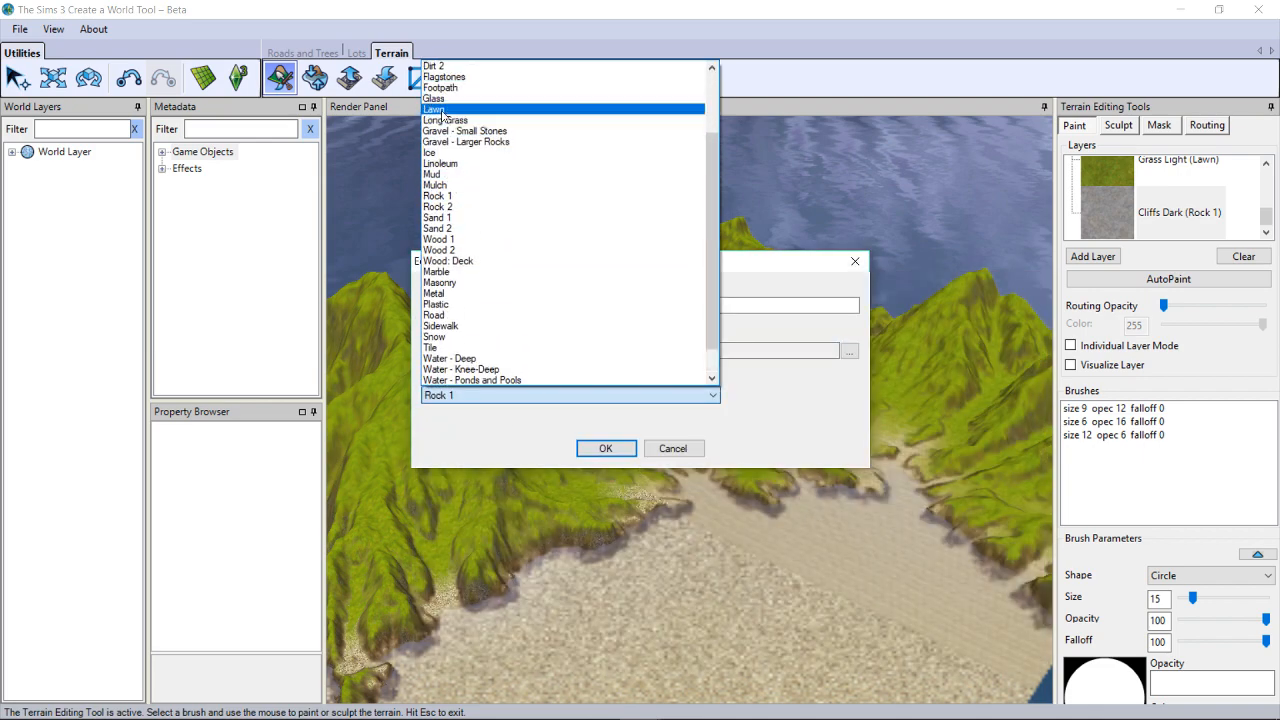
click(440, 106)
click(605, 448)
- Import the GrassDark PNG from the terrain folder as the mask of the Grass Dark layer
click(1153, 213)
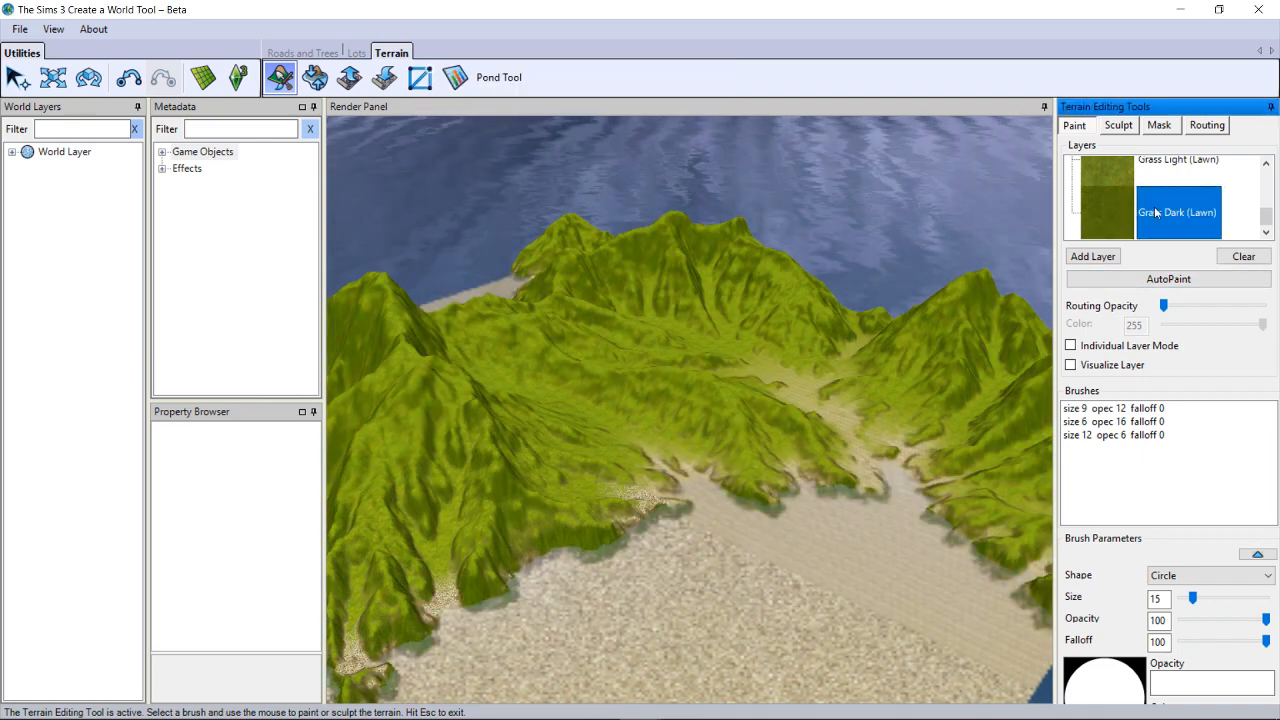
right_click(1153, 215)
click(1177, 262)
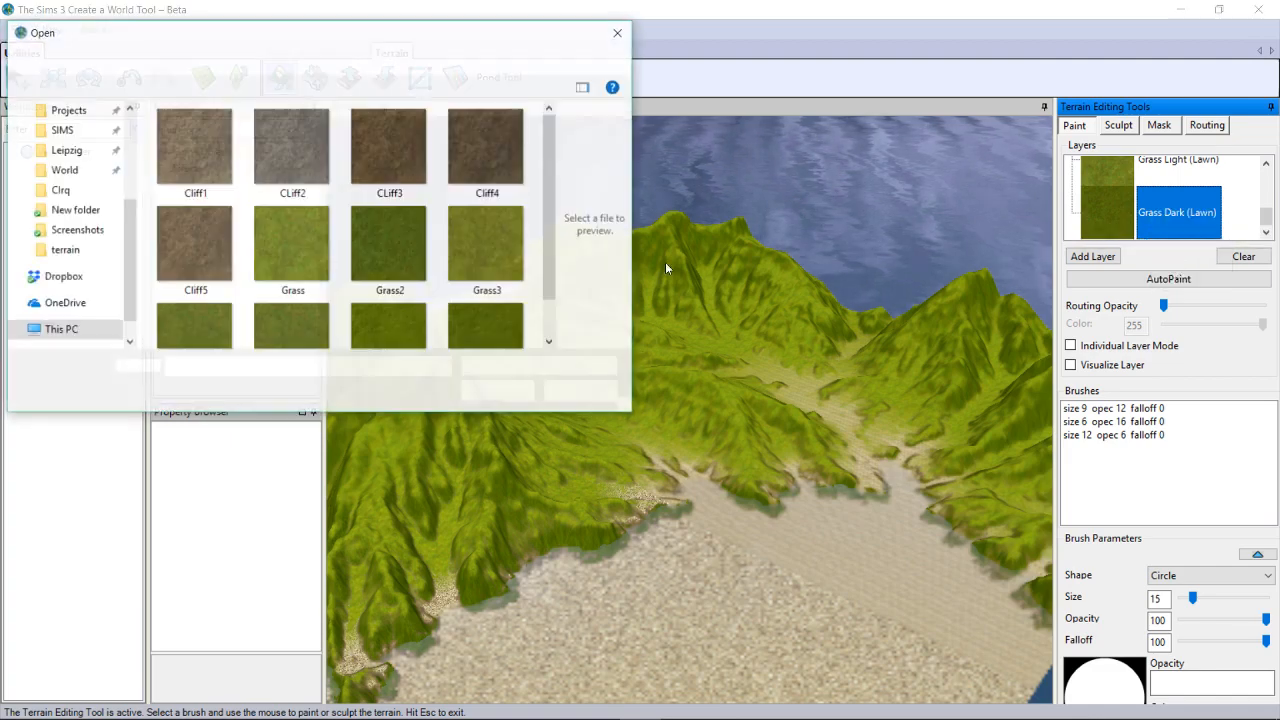
click(60, 250)
scroll(297, 238, down, 5)
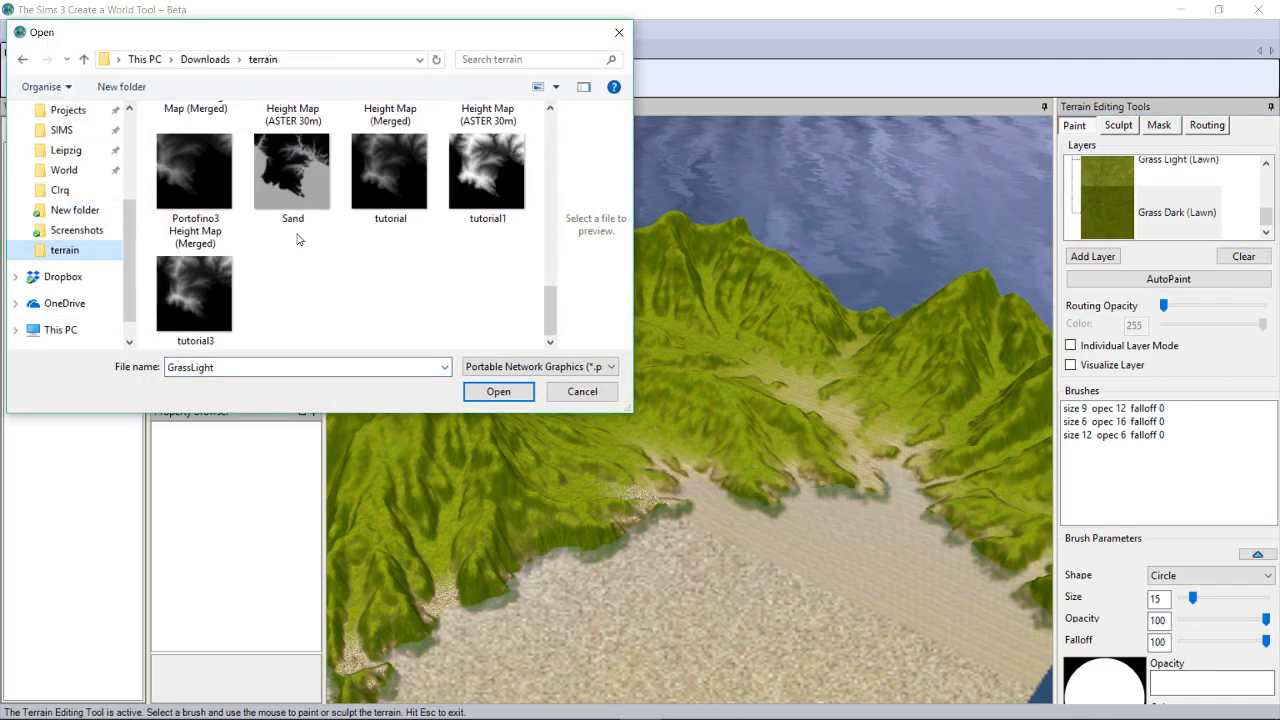
scroll(309, 285, up, 5)
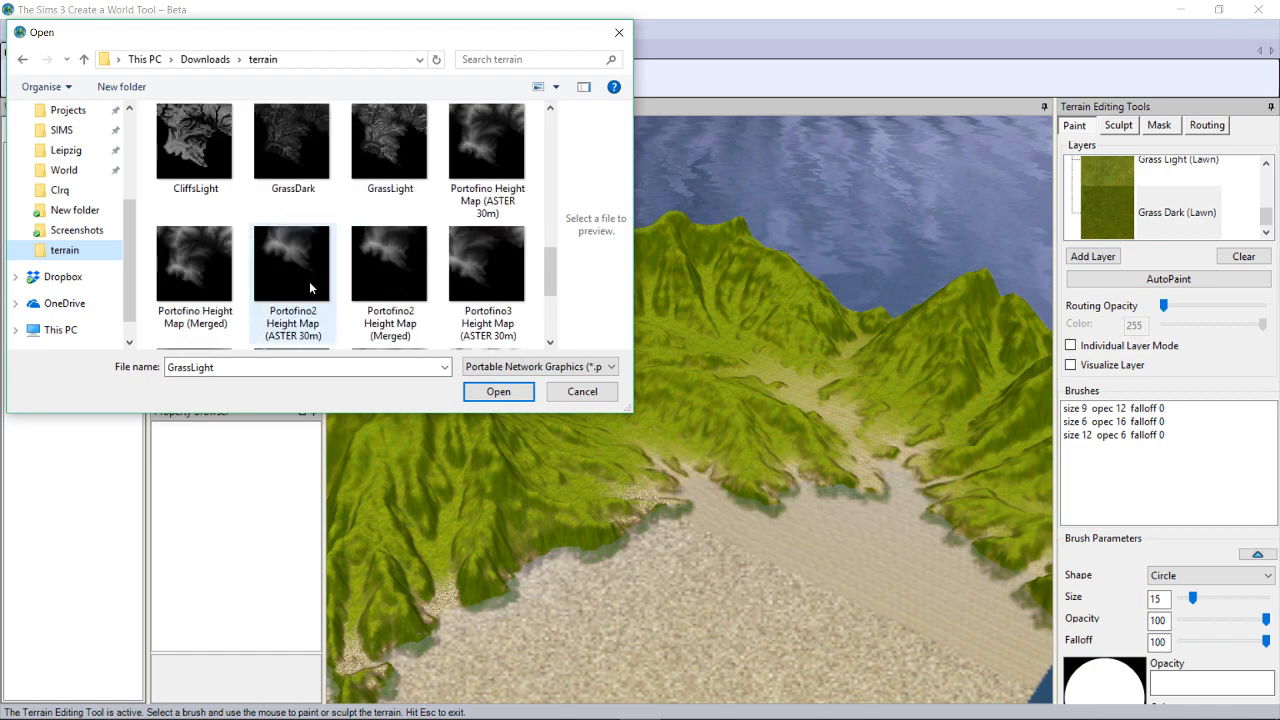
click(289, 247)
double_click(289, 247)
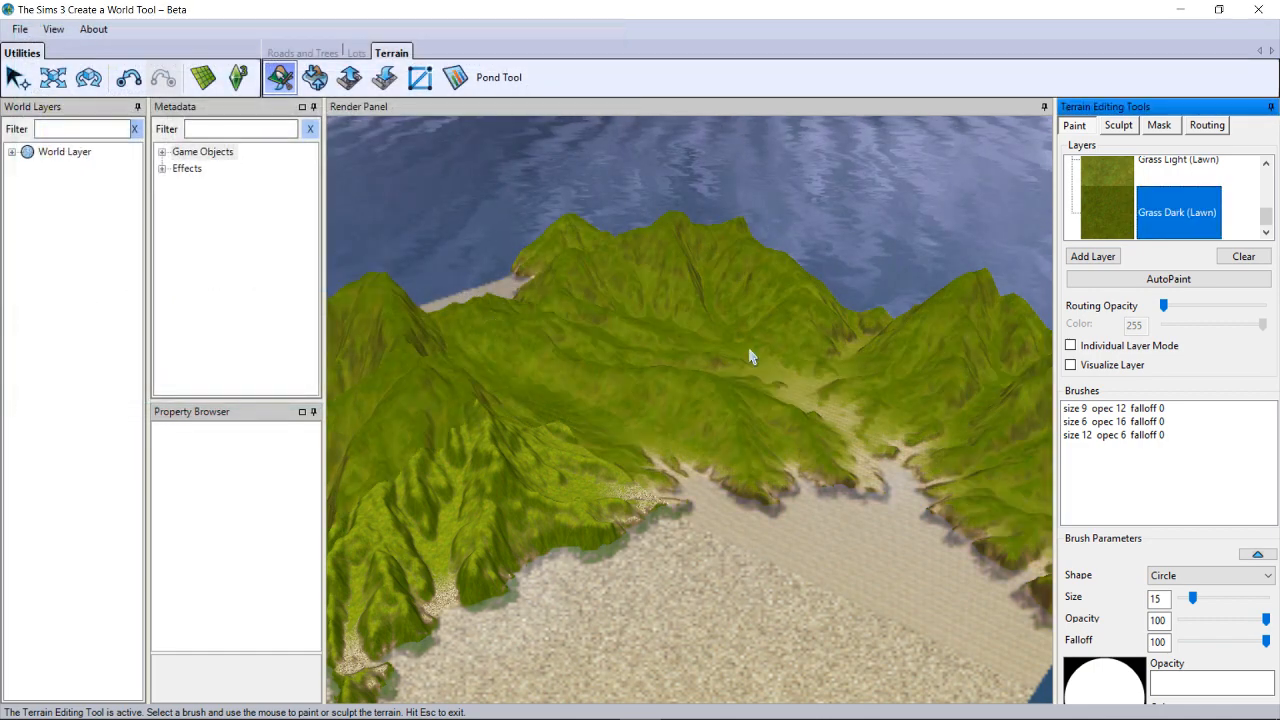
middle_drag(752, 357, 886, 426)
- Switch to World Machine, dismiss the Bitmap Output properties, and show the Overlay View device in the 3D view
mouse_move(762, 714)
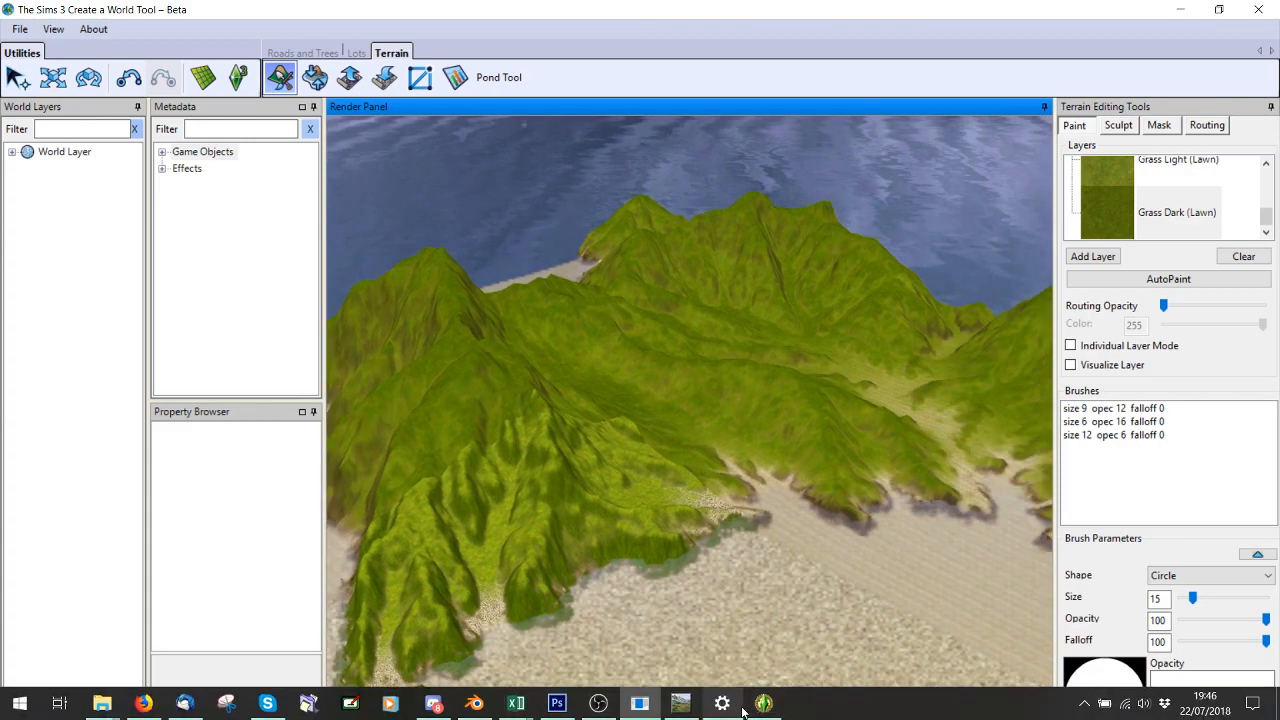
click(722, 709)
click(720, 710)
click(684, 708)
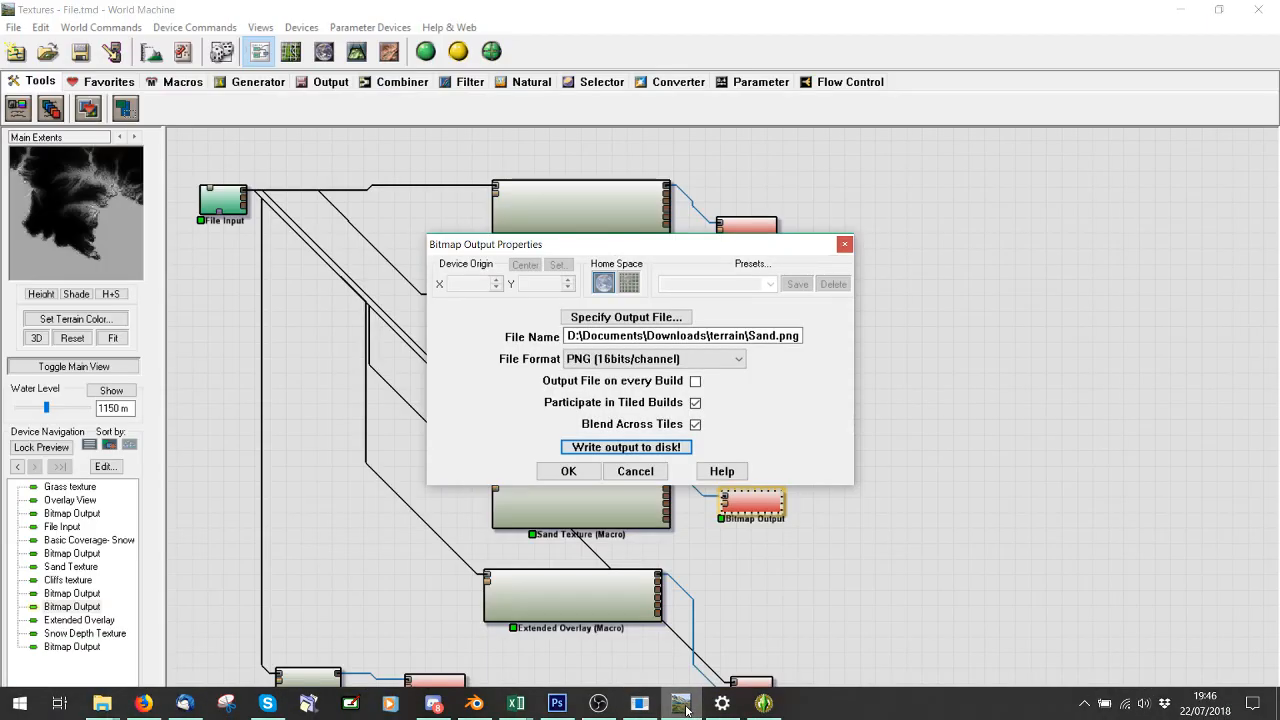
click(845, 244)
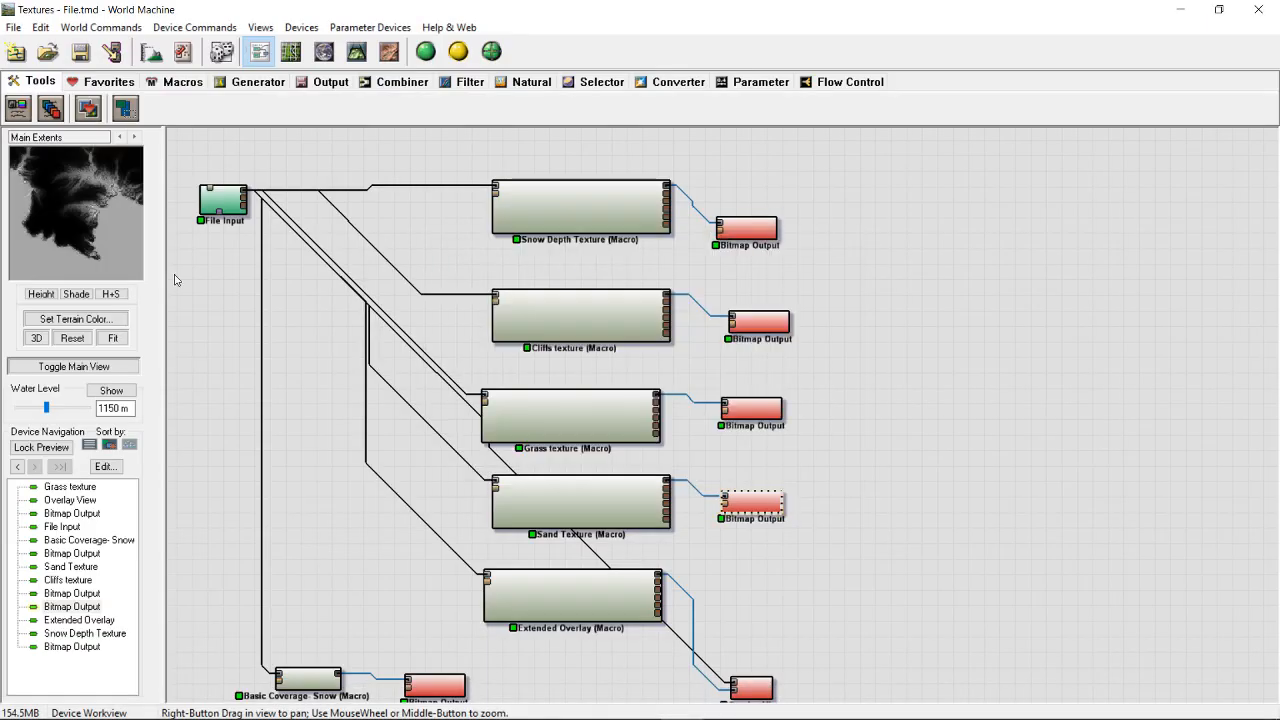
click(64, 499)
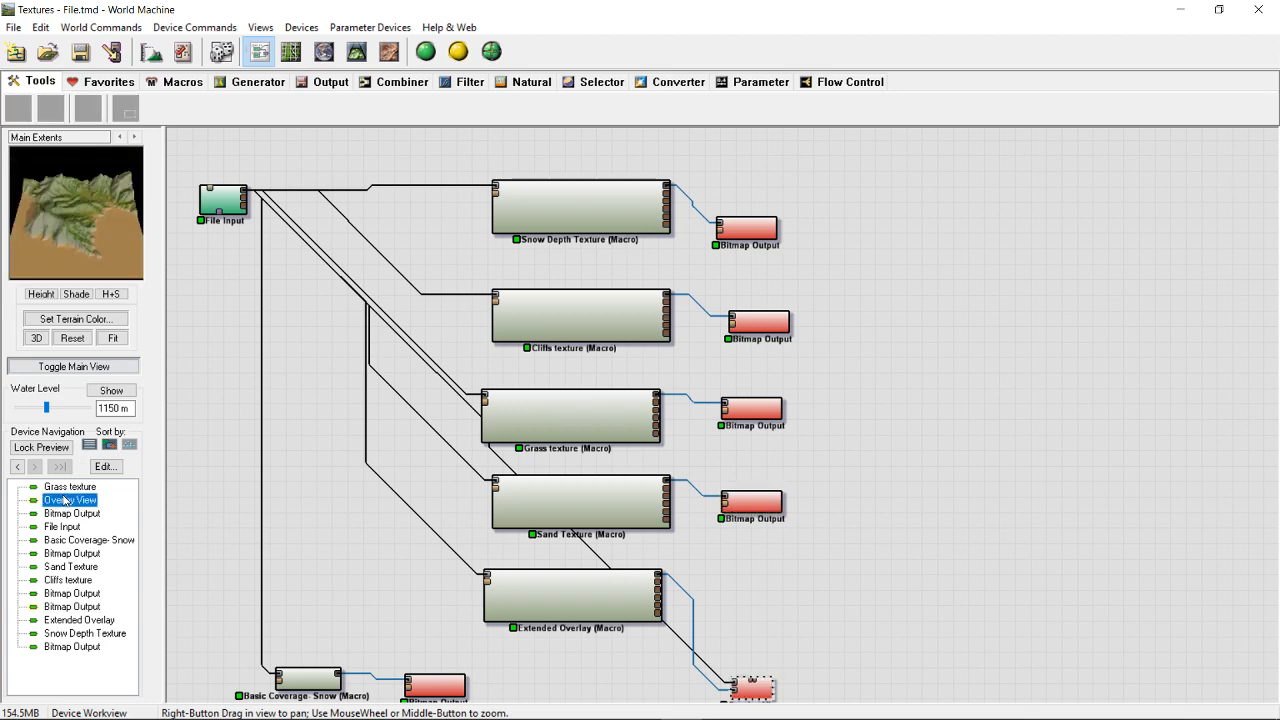
click(424, 52)
click(356, 51)
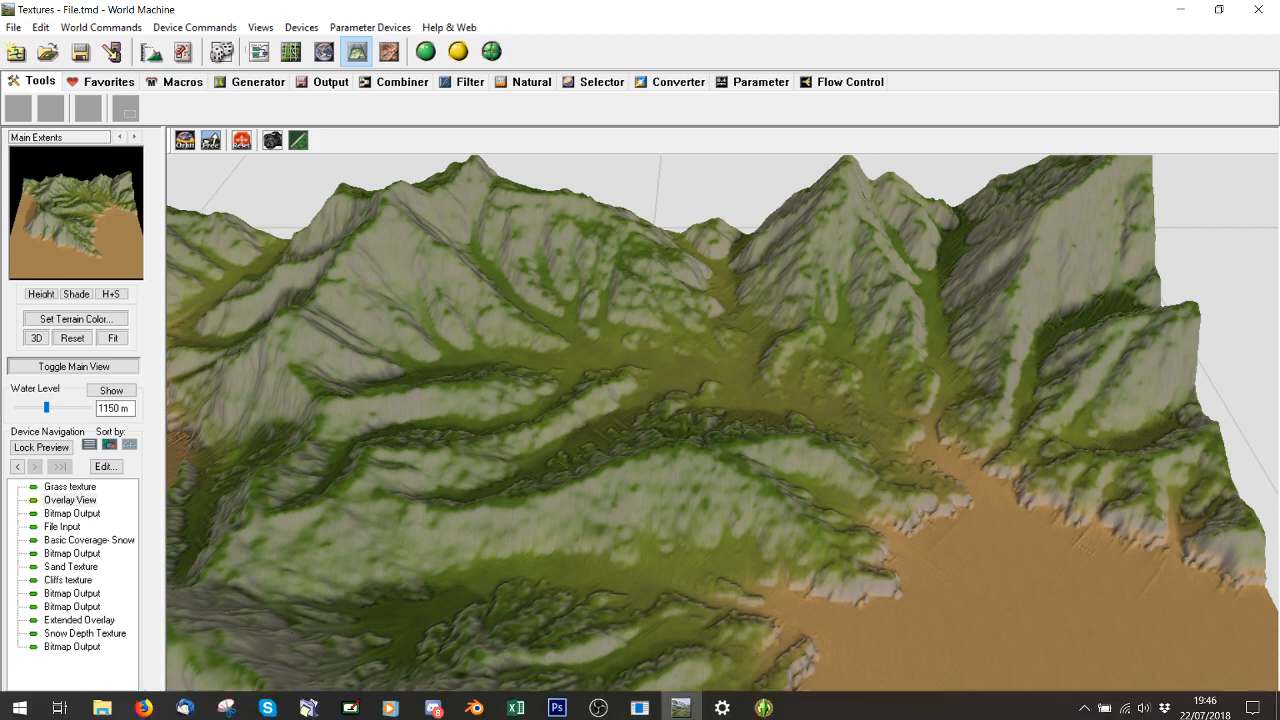
- Preview the Cliffs texture and Grass texture masks in 3D, and return to the Create a World Tool's layer list
click(762, 704)
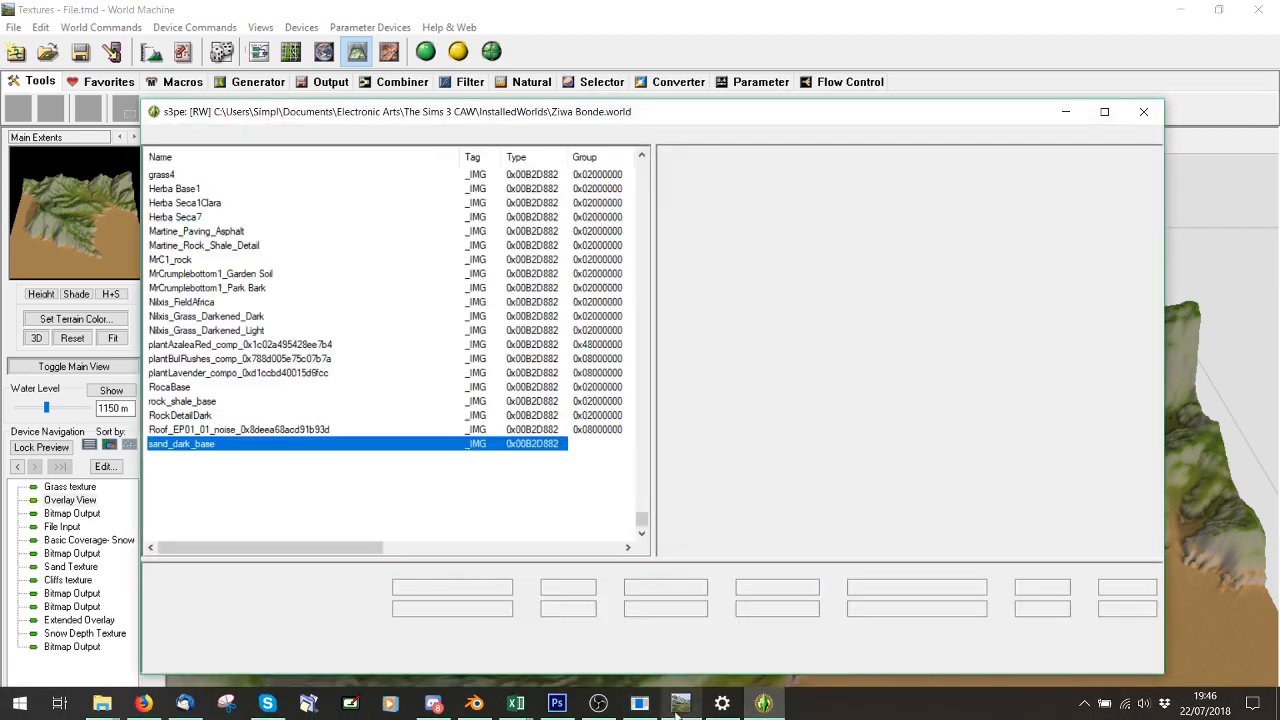
click(762, 704)
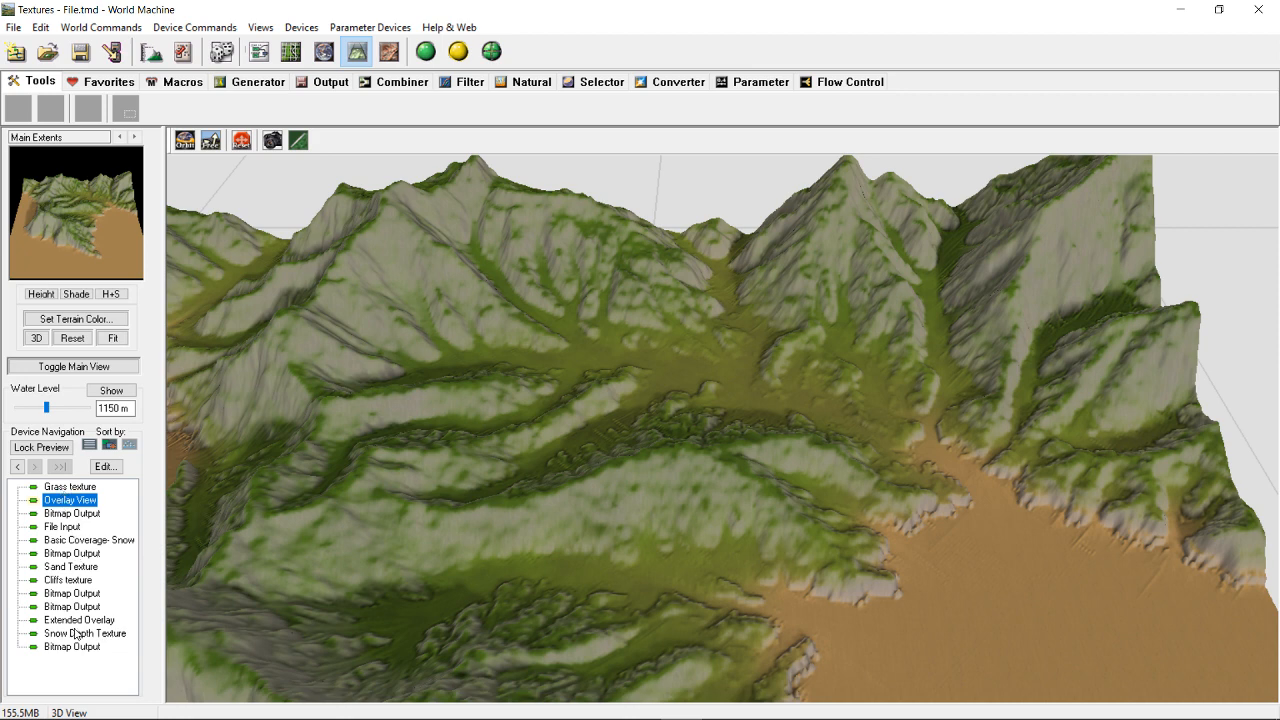
click(68, 580)
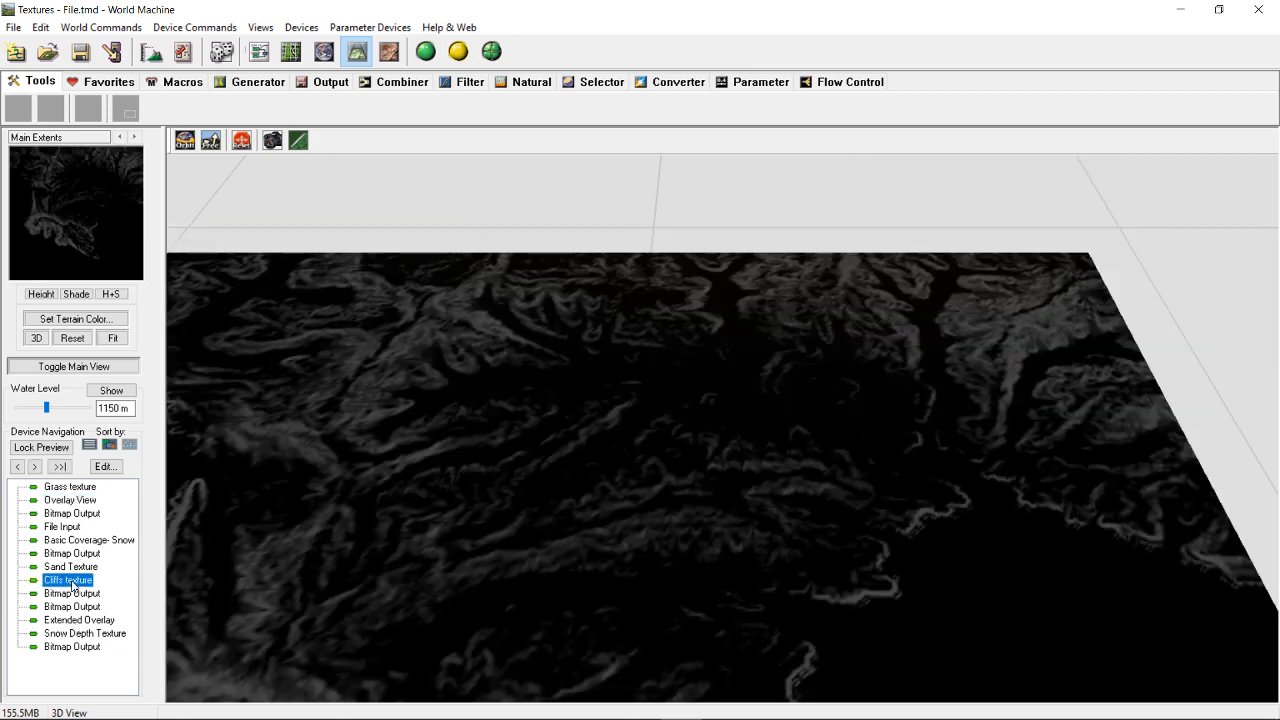
click(70, 487)
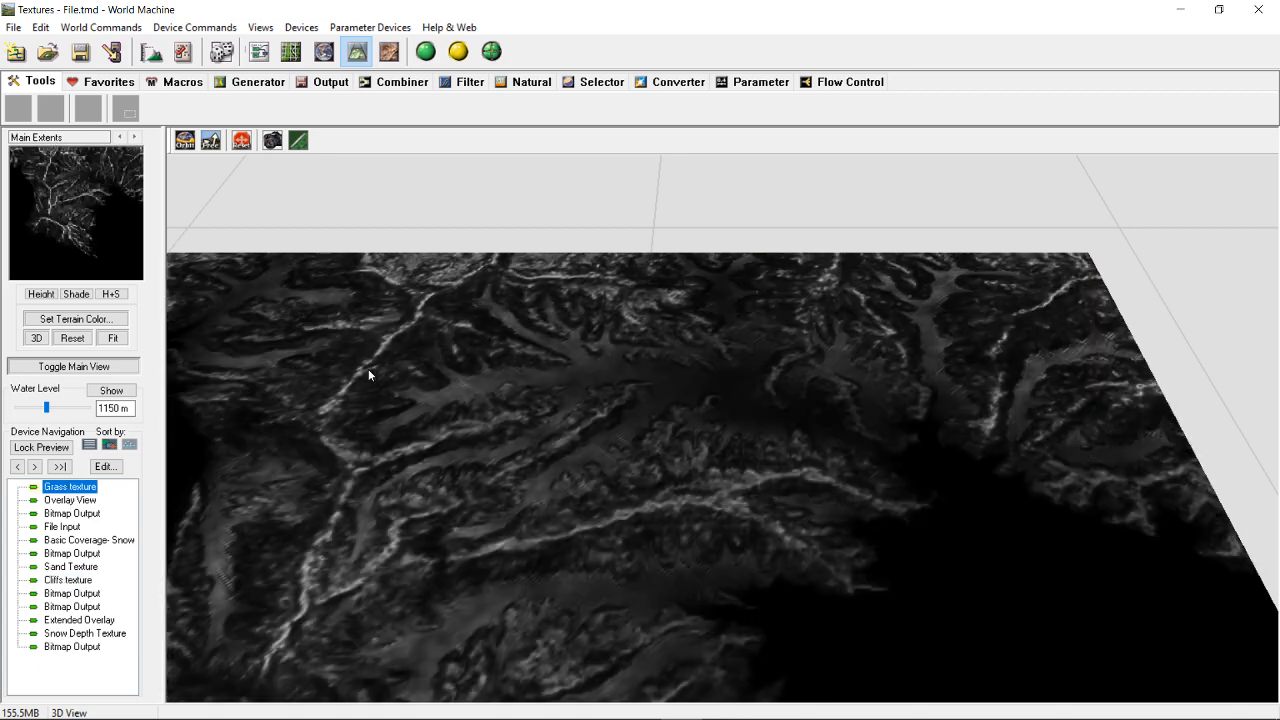
click(640, 704)
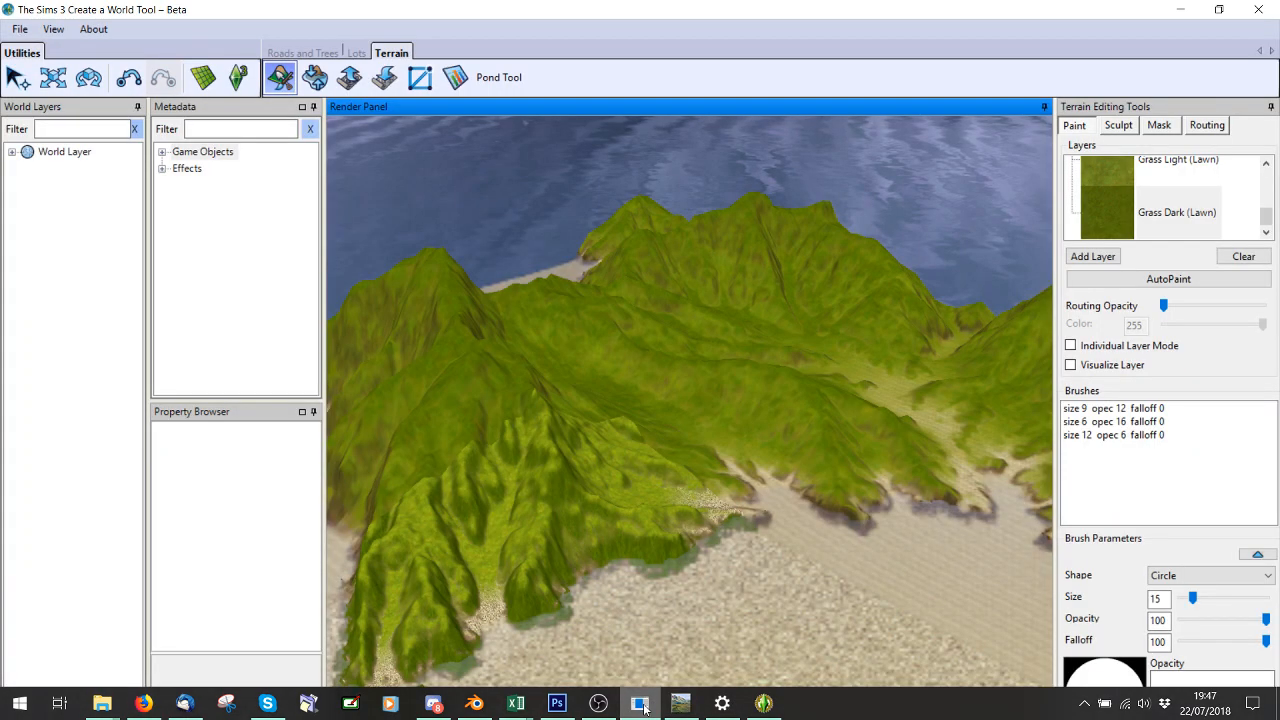
drag(1266, 213, 1265, 186)
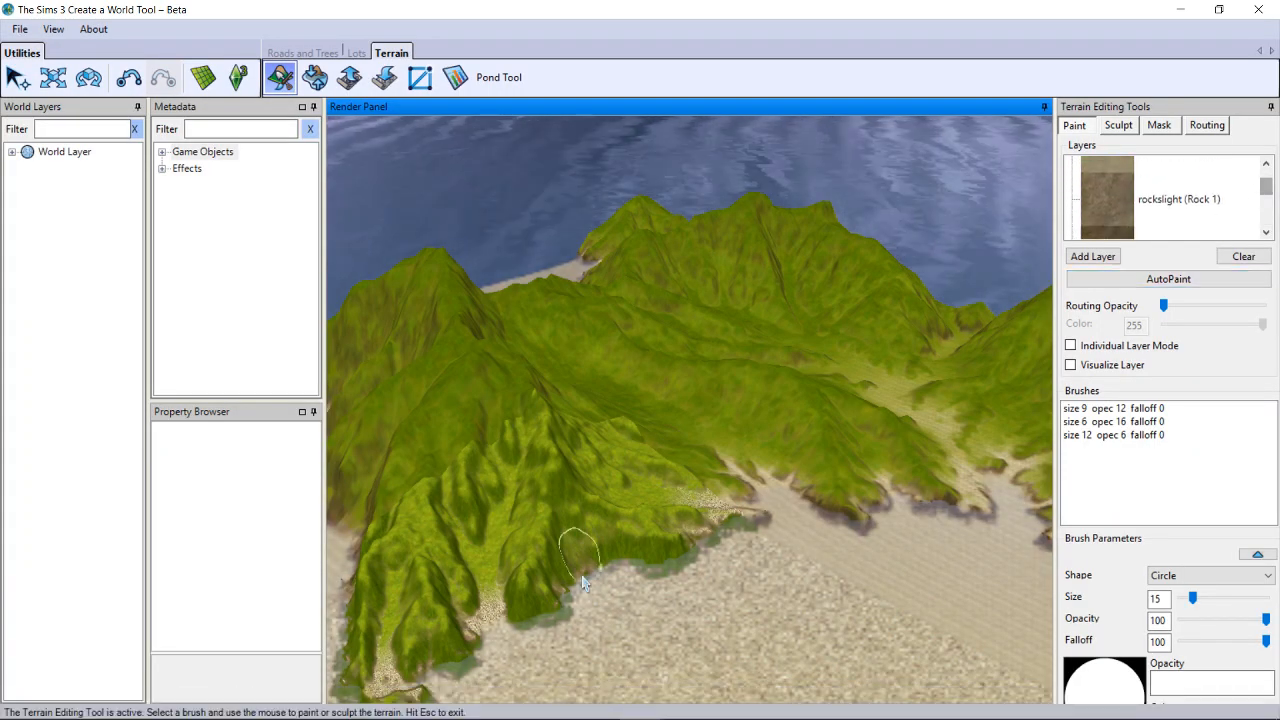
- Switch to Photoshop, open CliffsLight.png and GrassLight.png from the terrain folder together, and display the CliffsLight image
click(557, 703)
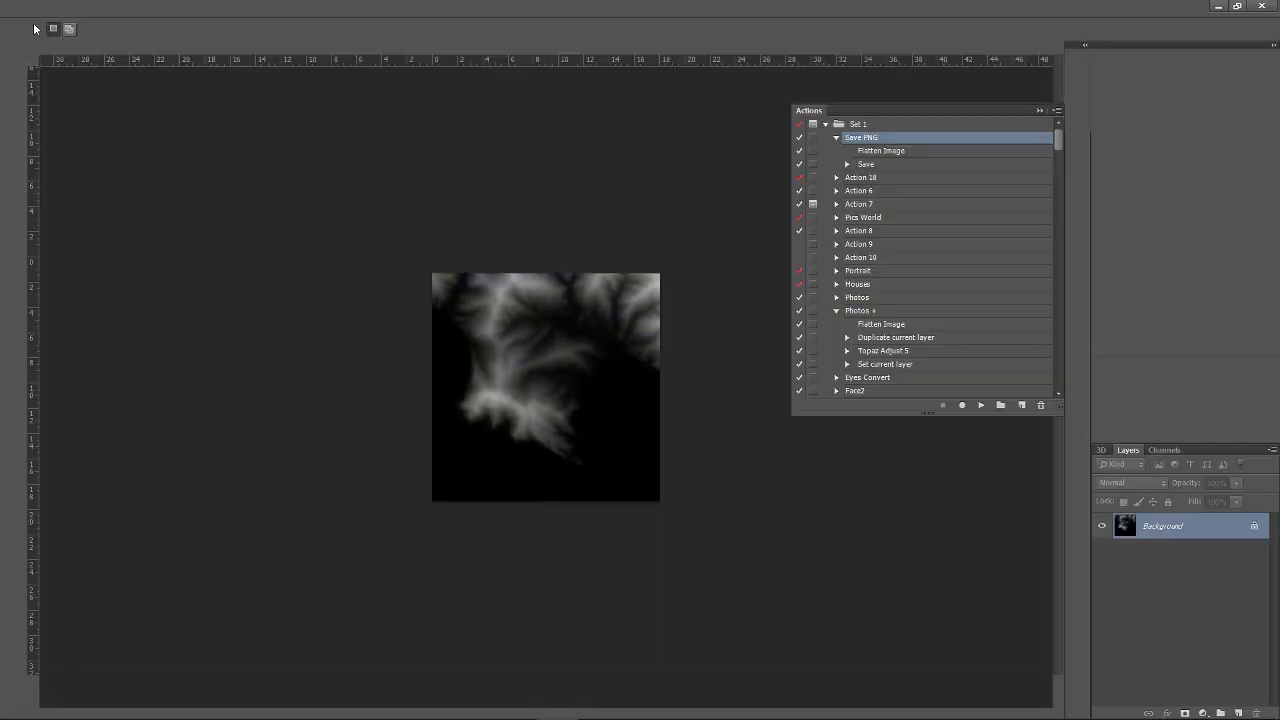
click(36, 8)
click(58, 40)
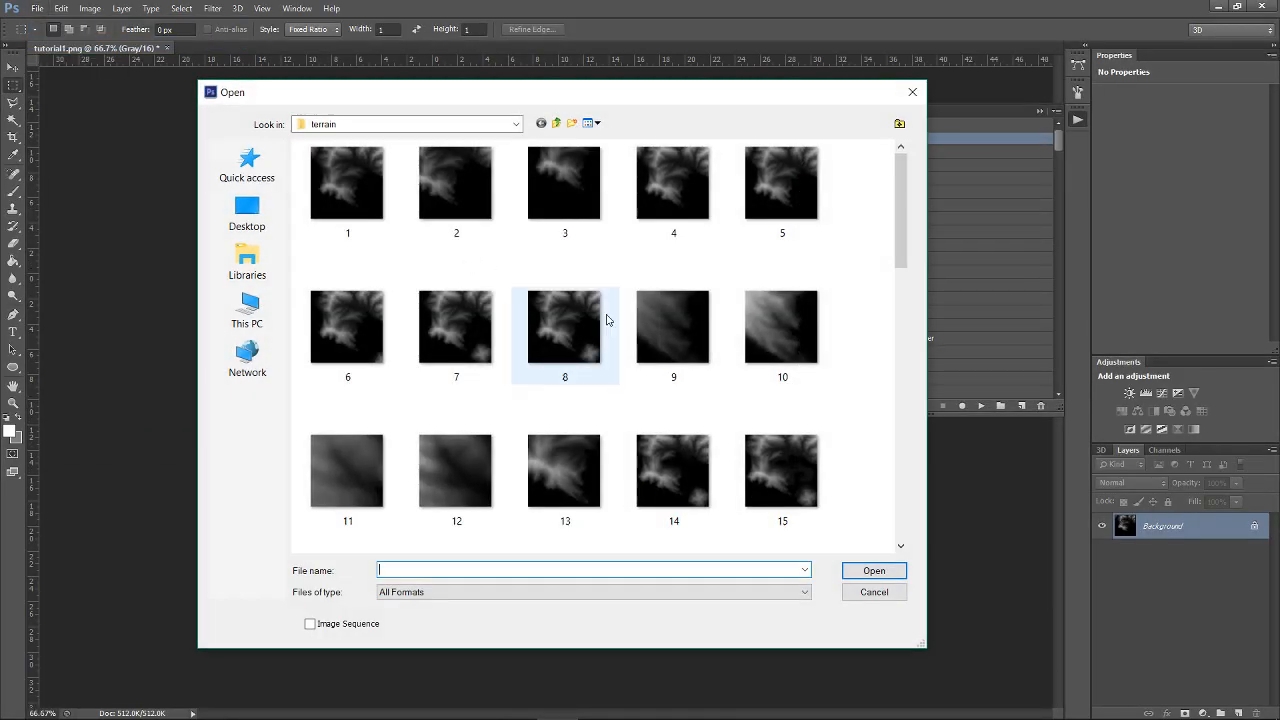
scroll(670, 400, up, 5)
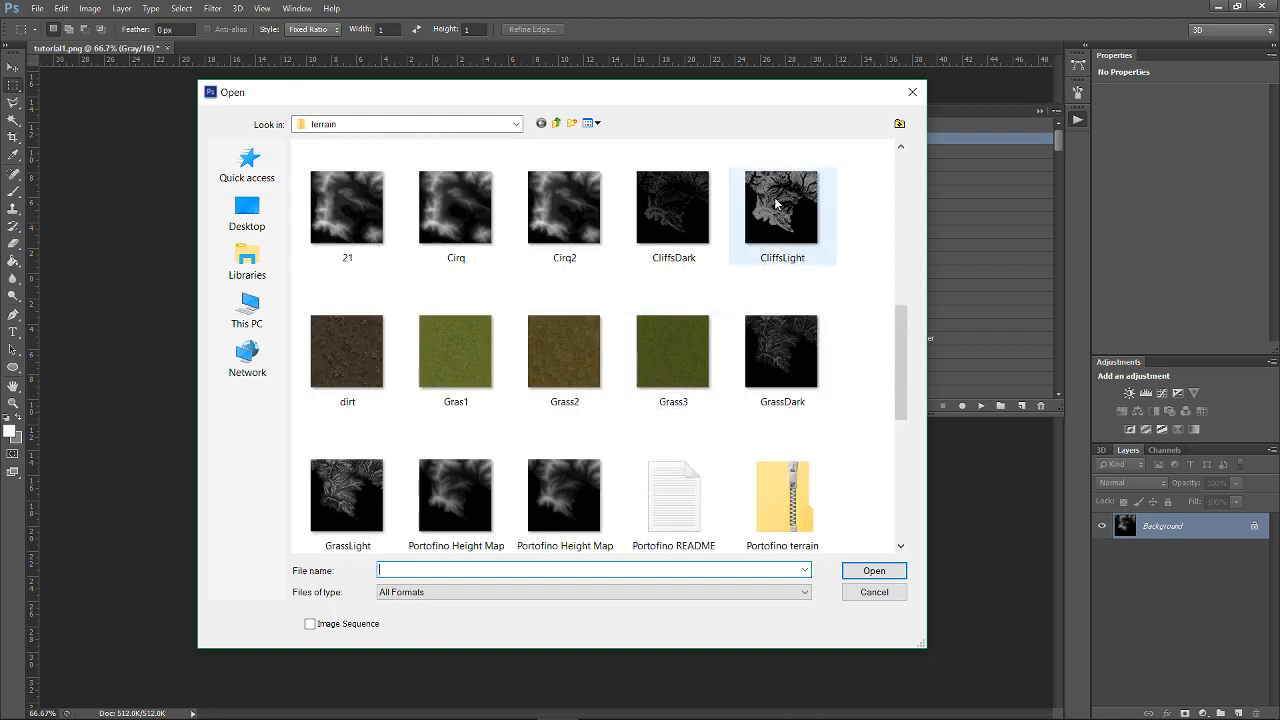
click(776, 212)
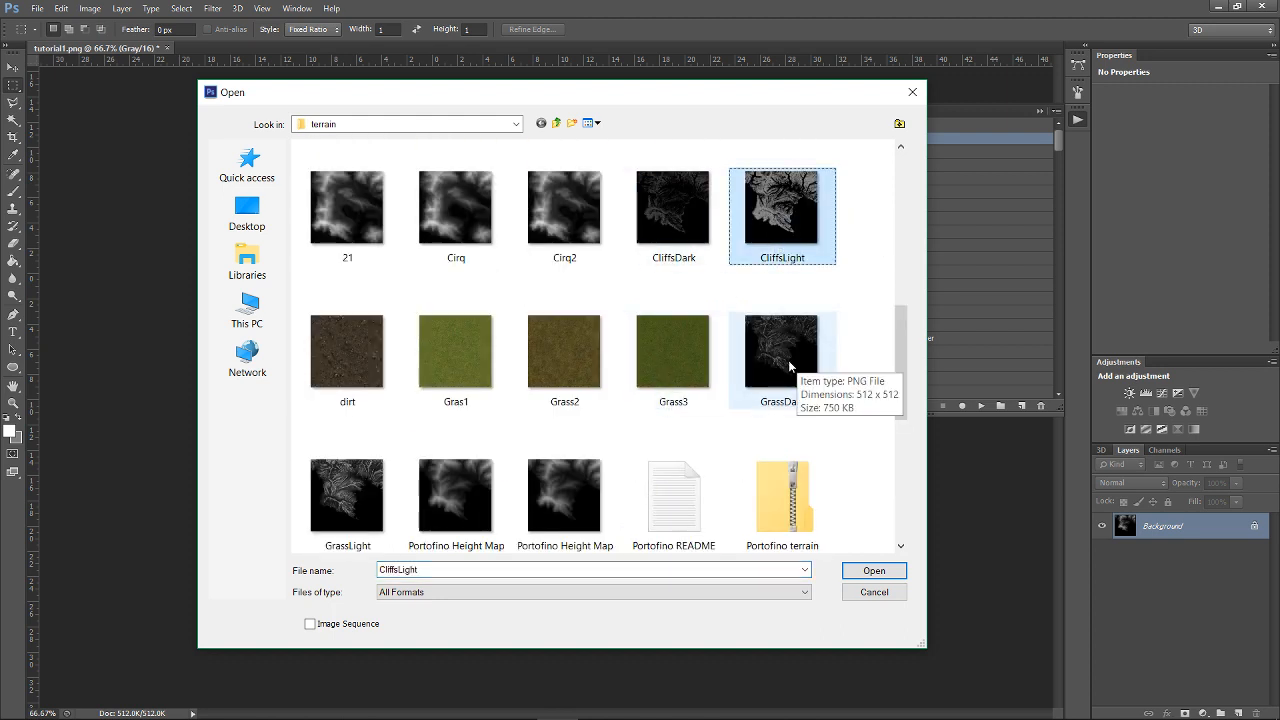
ctrl+click(346, 497)
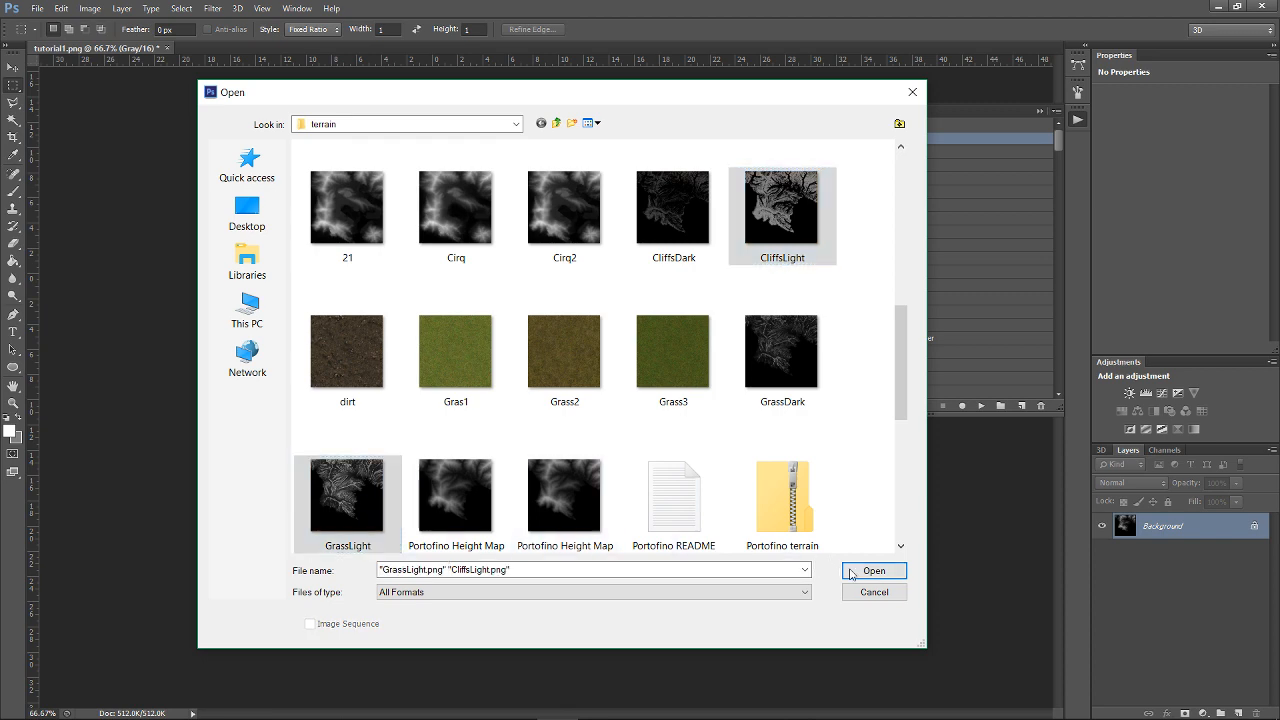
click(851, 572)
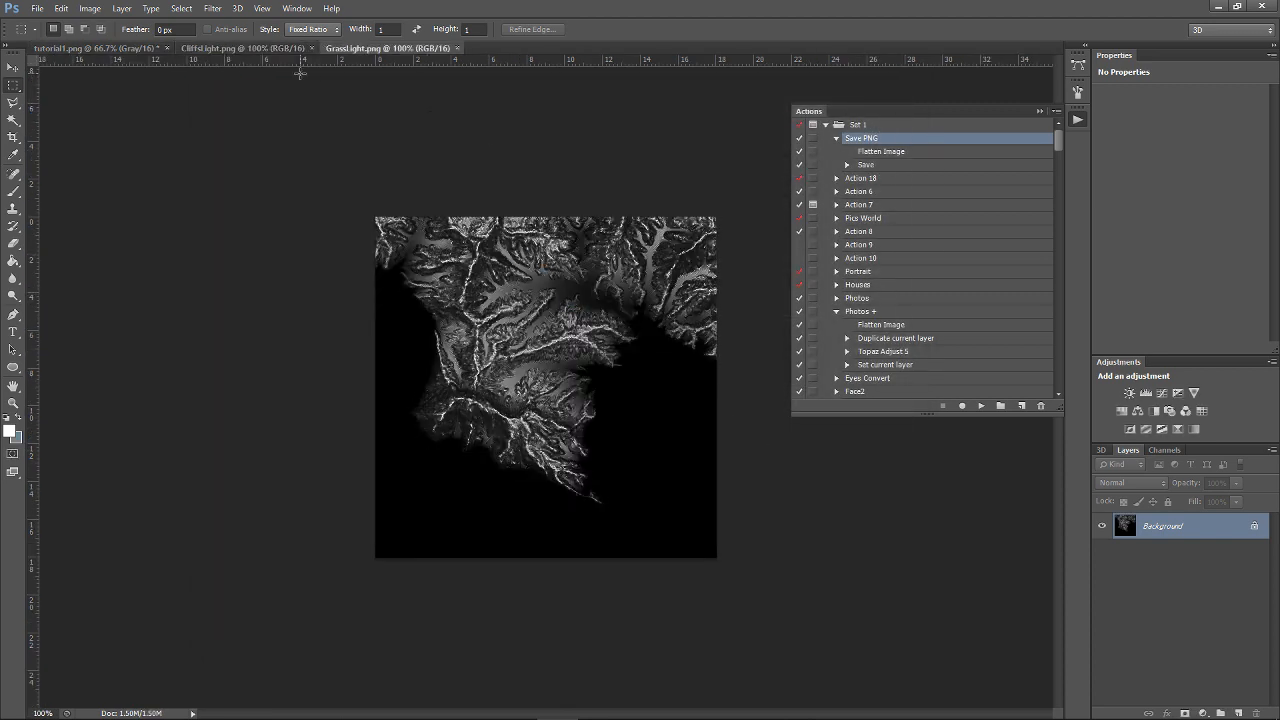
click(257, 46)
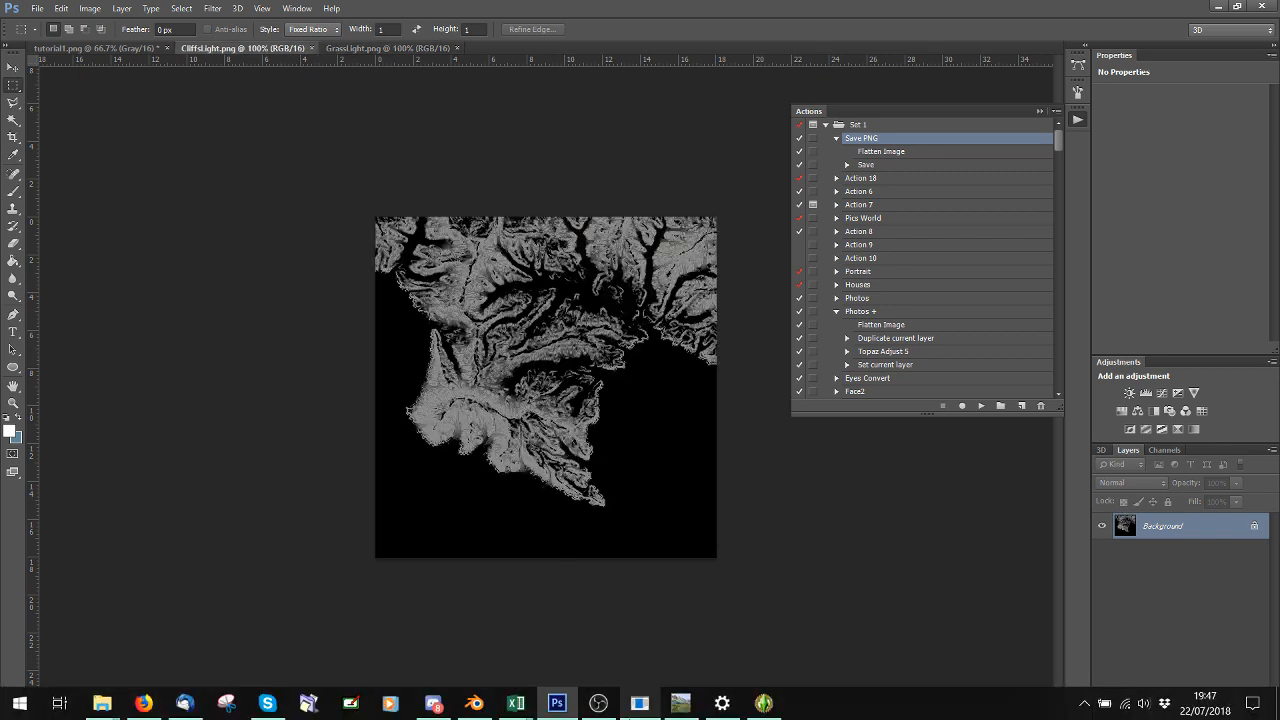
- Switch back to World Machine and display the device workview with the texture macros
click(764, 704)
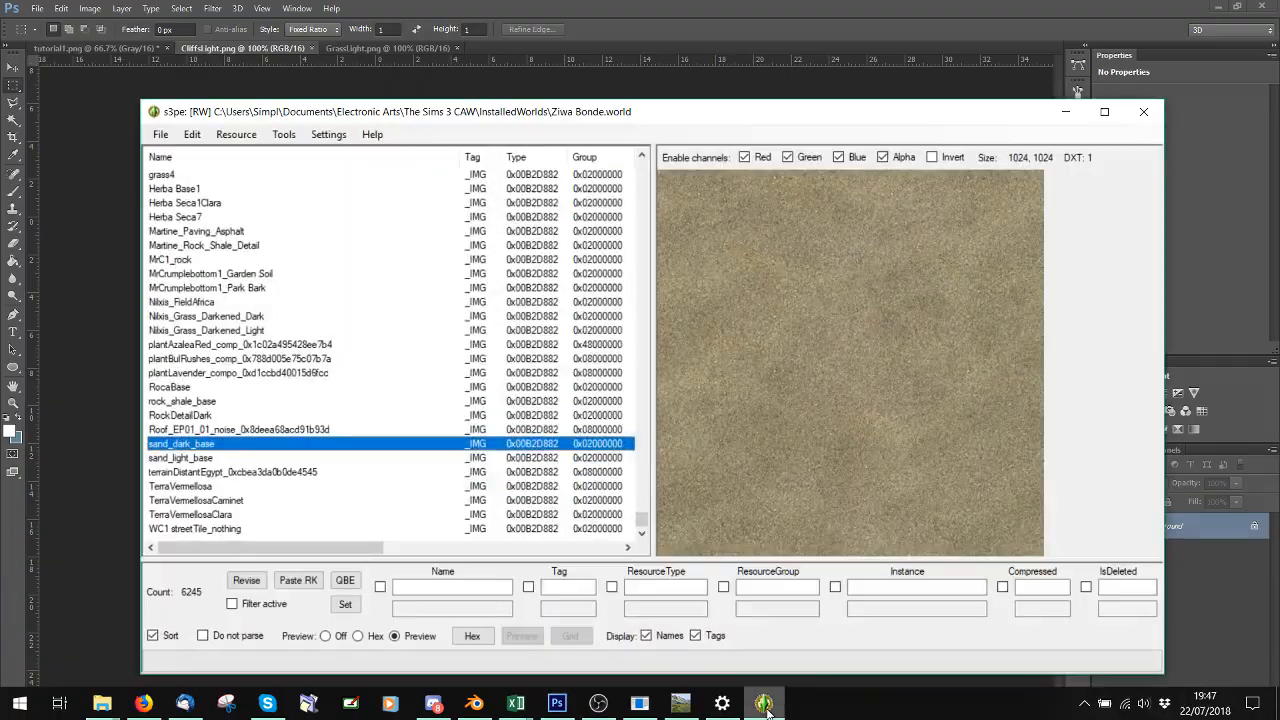
click(764, 704)
click(679, 704)
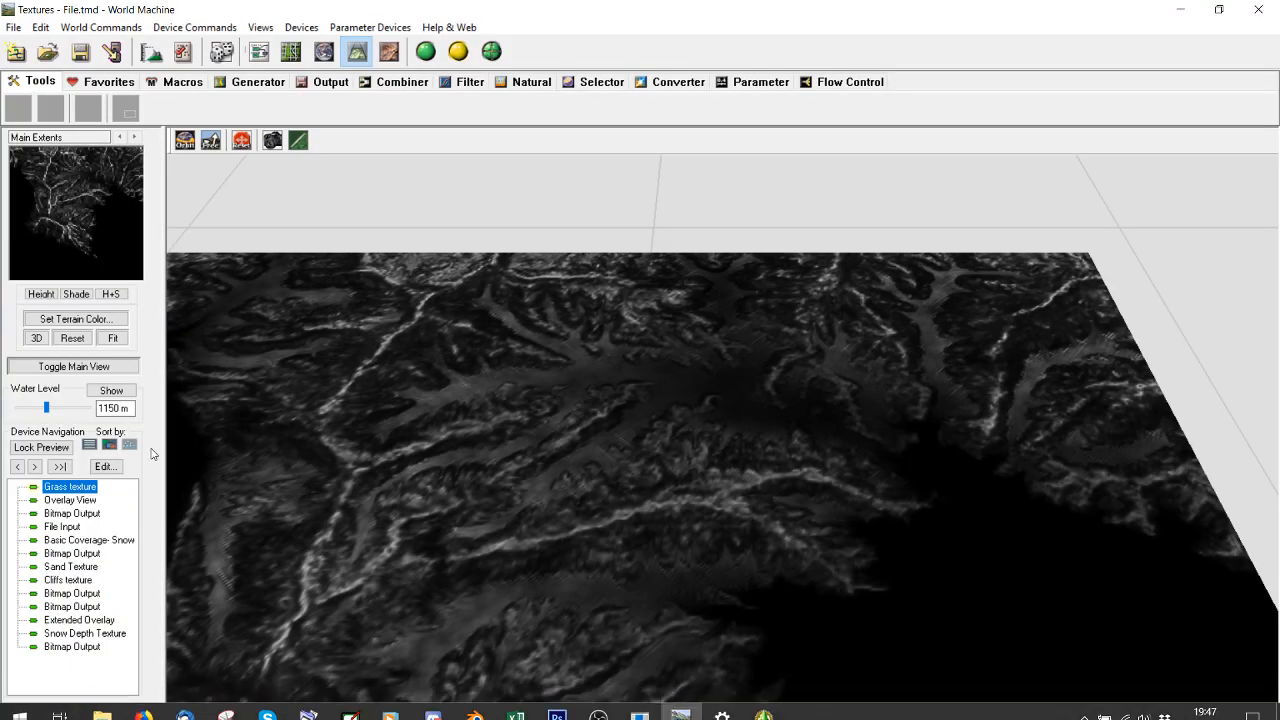
click(262, 52)
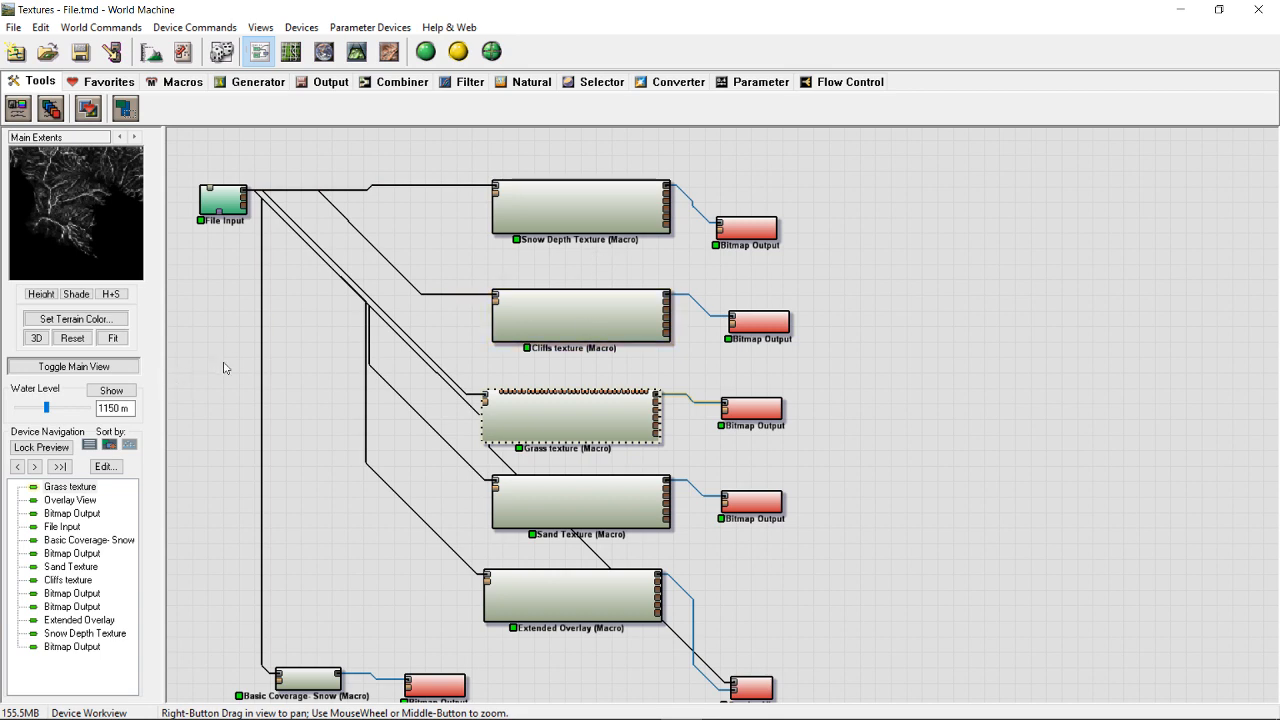
- Switch to the 3D view and review the properties of the Grass texture and Cliffs texture macros
click(357, 52)
double_click(80, 488)
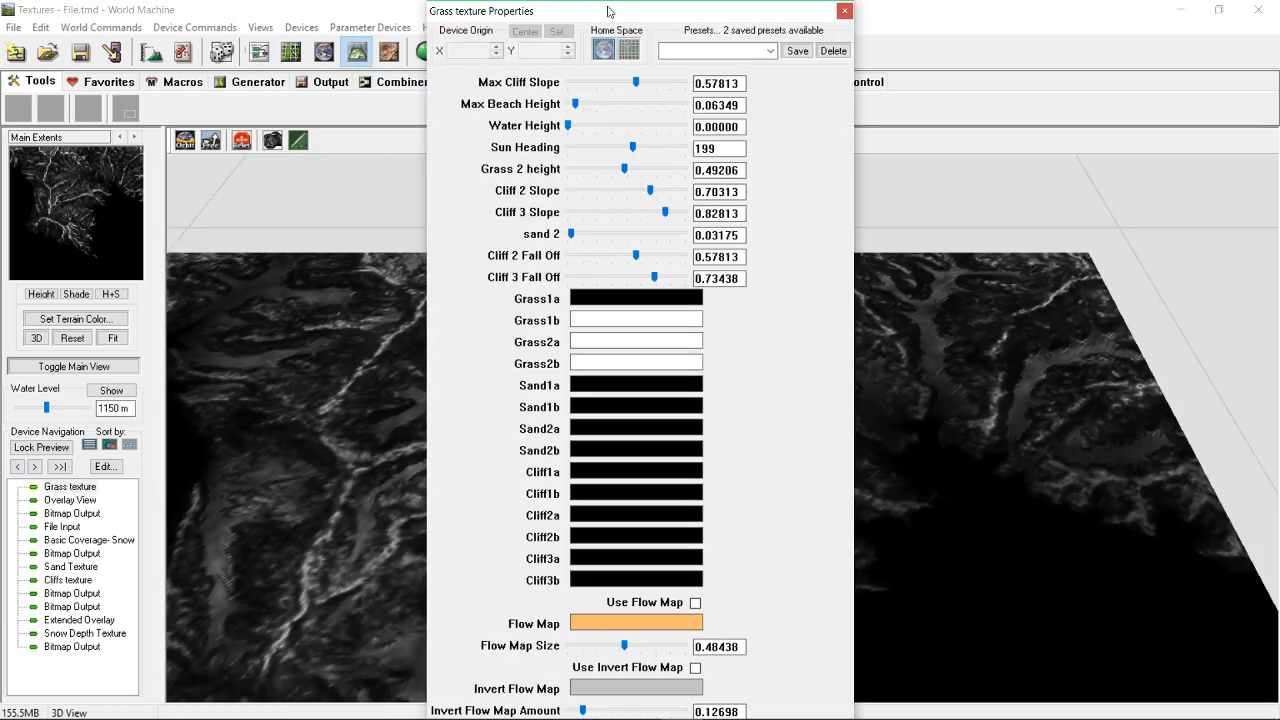
click(843, 12)
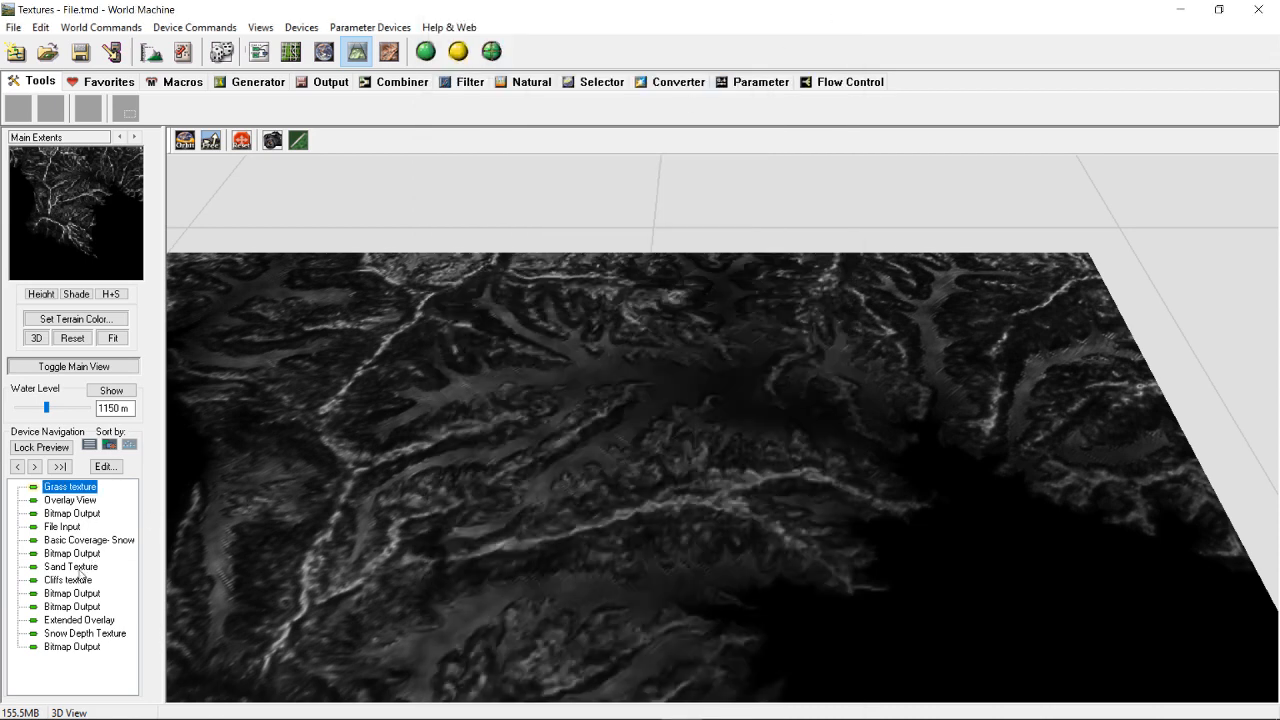
click(68, 581)
double_click(72, 583)
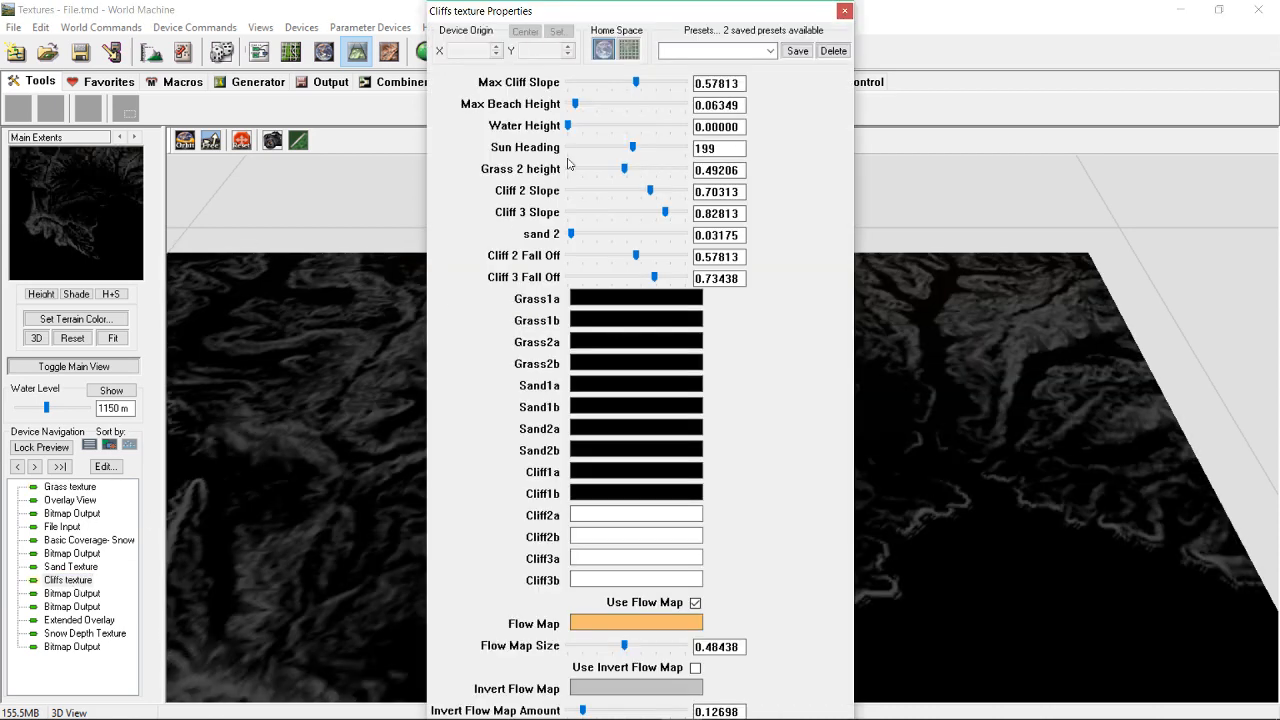
click(844, 12)
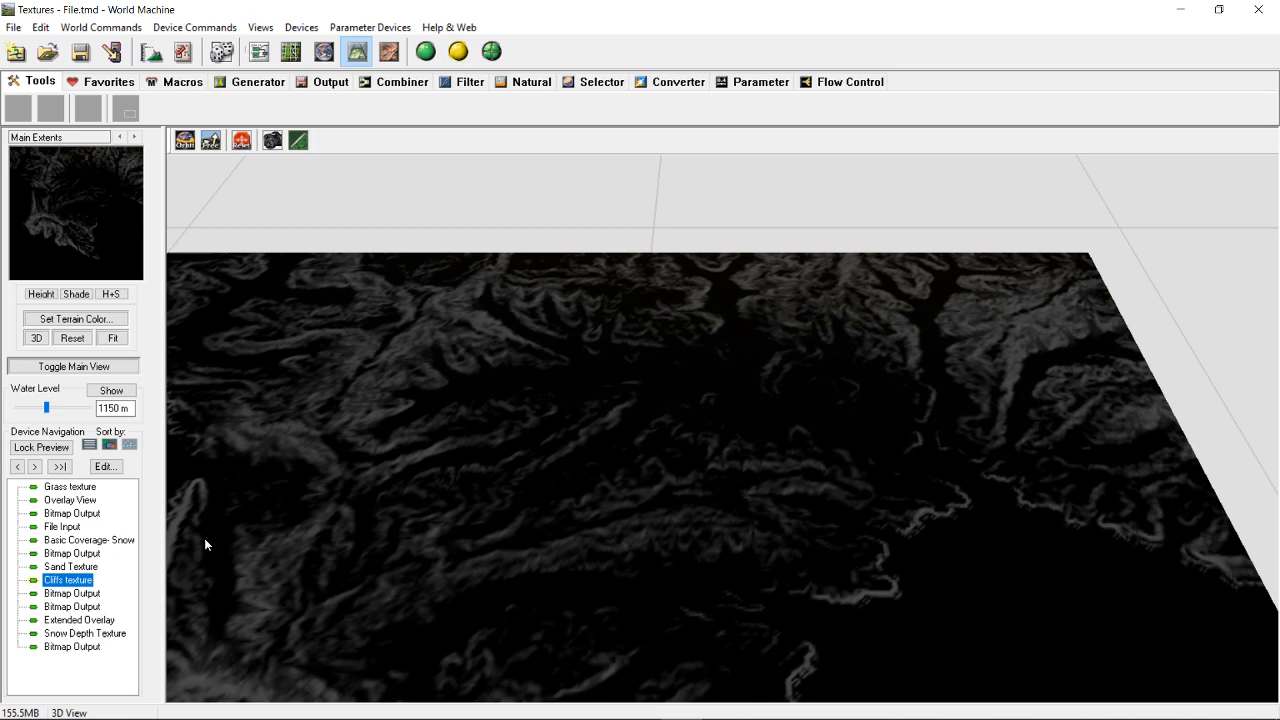
- Set the Cliff1a and Cliff1b colours of the Cliffs texture macro to white
double_click(91, 584)
click(590, 488)
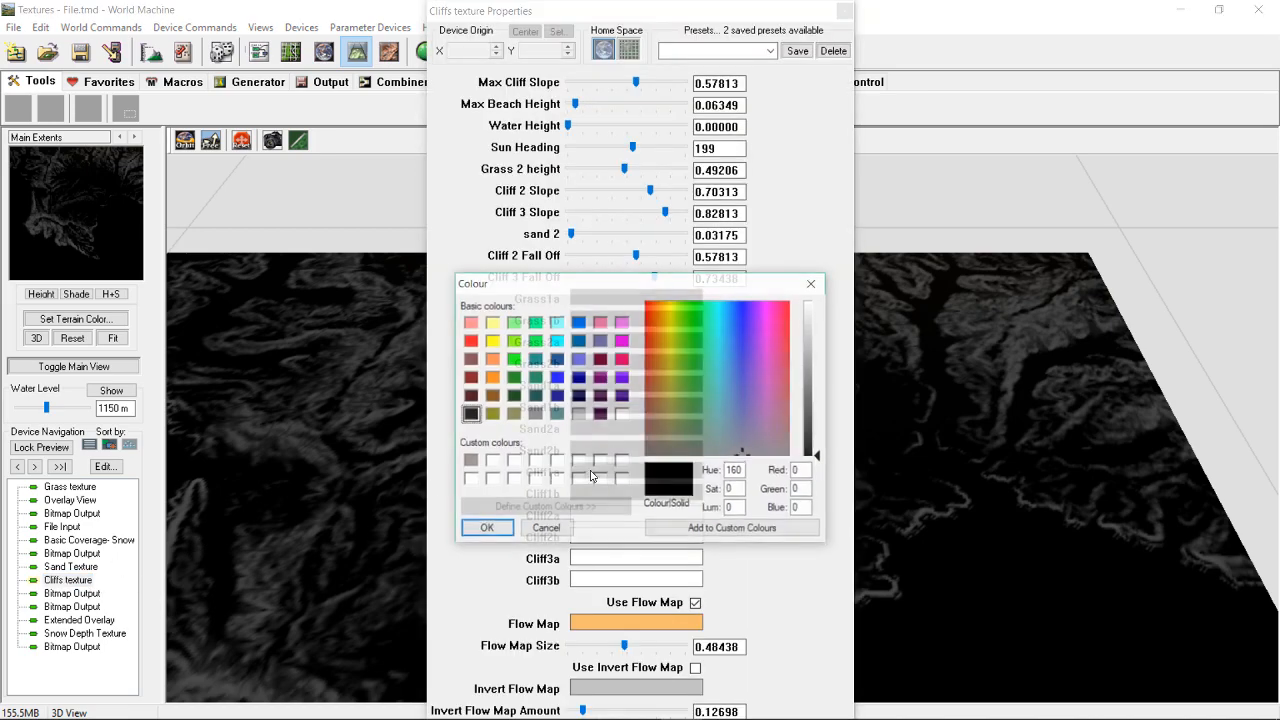
click(556, 524)
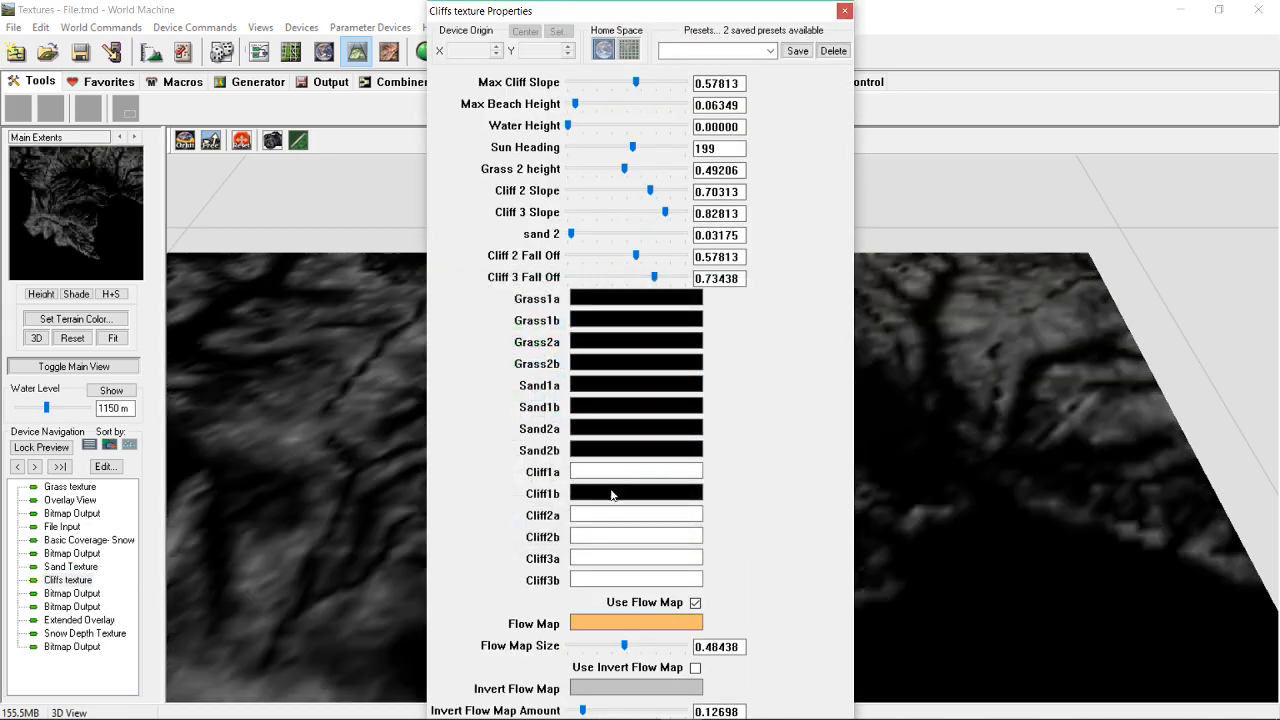
click(585, 515)
click(622, 413)
click(487, 528)
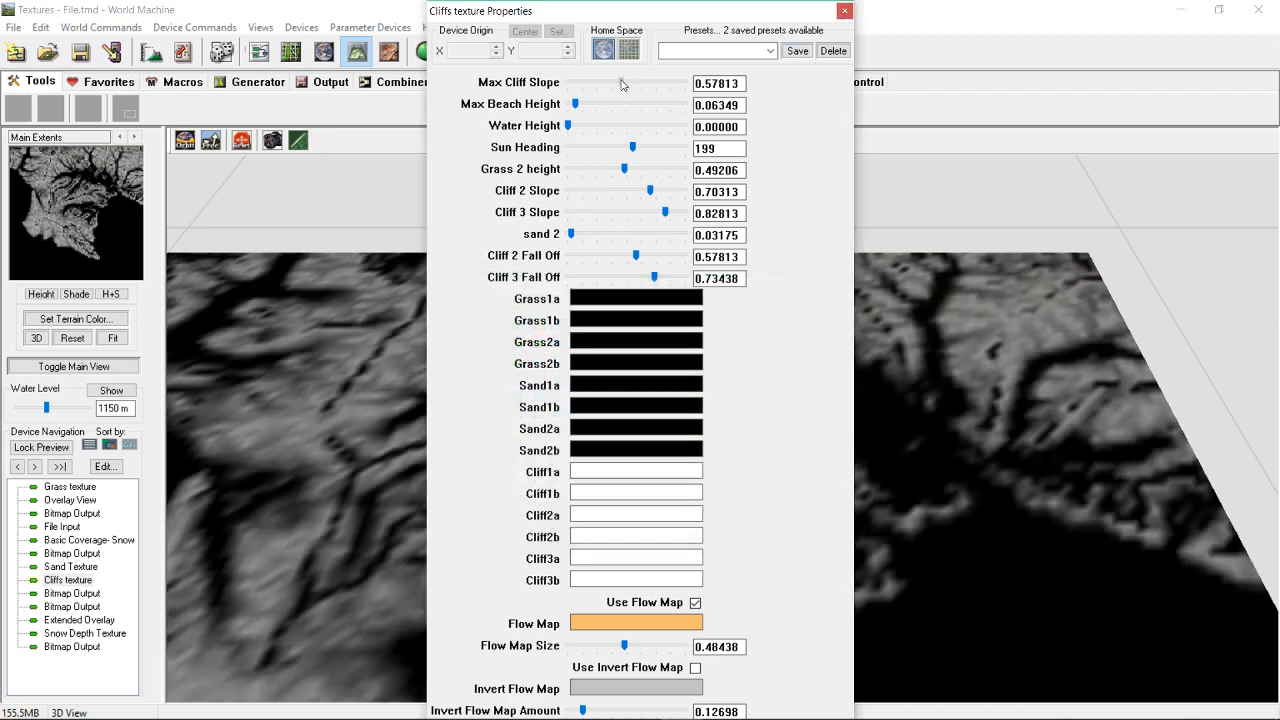
- Set the Cliffs texture's Max Cliff Slope to 0.73438, close its properties, and preview the Grass texture in 3D
drag(621, 84, 652, 86)
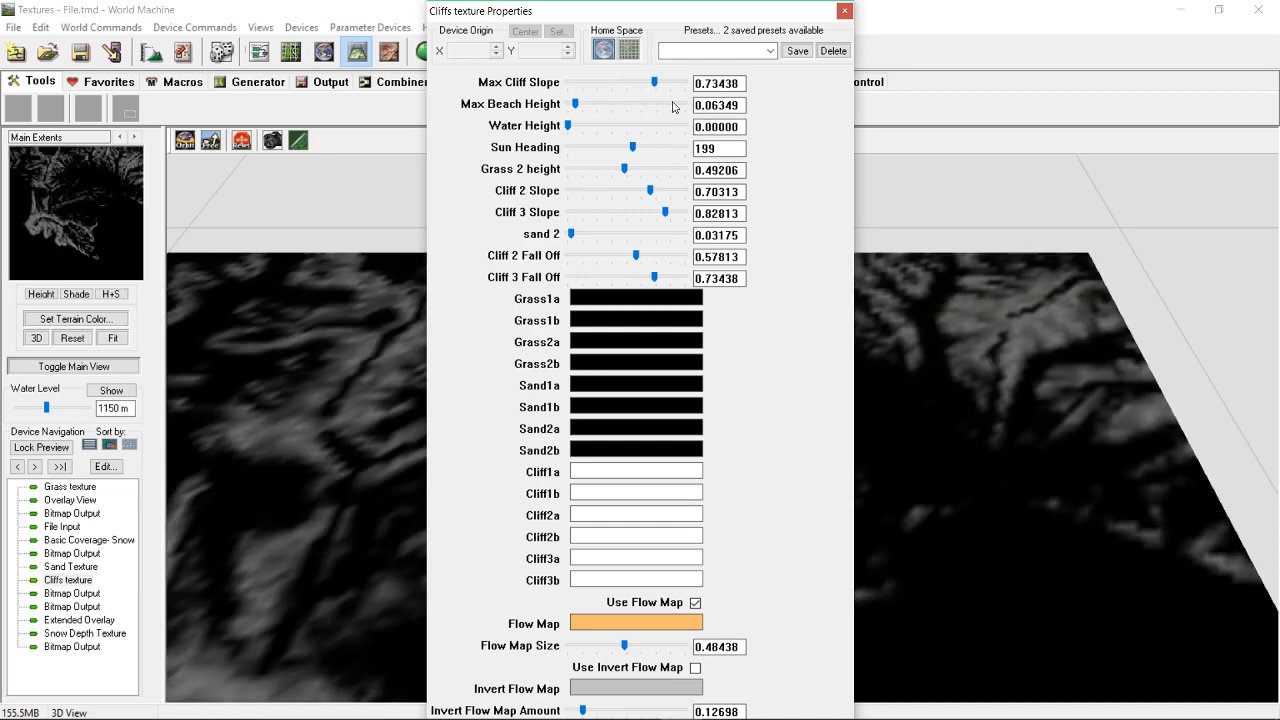
drag(760, 5, 698, 107)
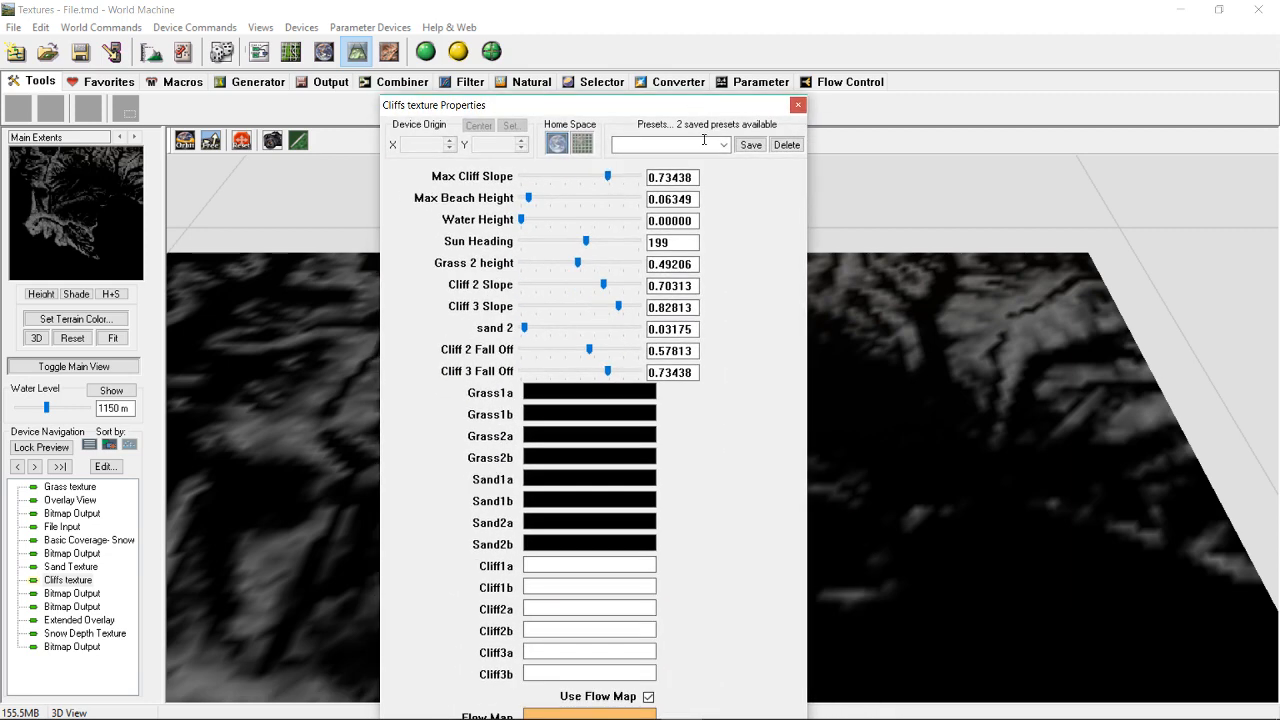
click(797, 106)
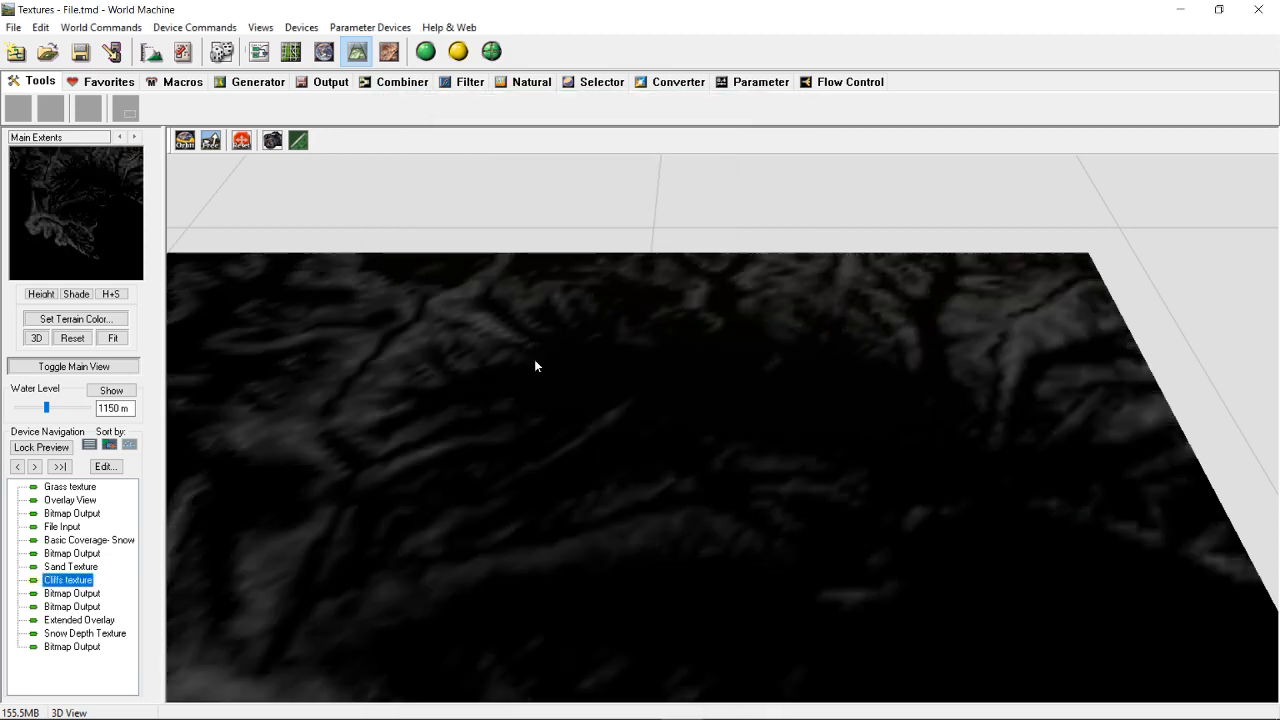
click(68, 488)
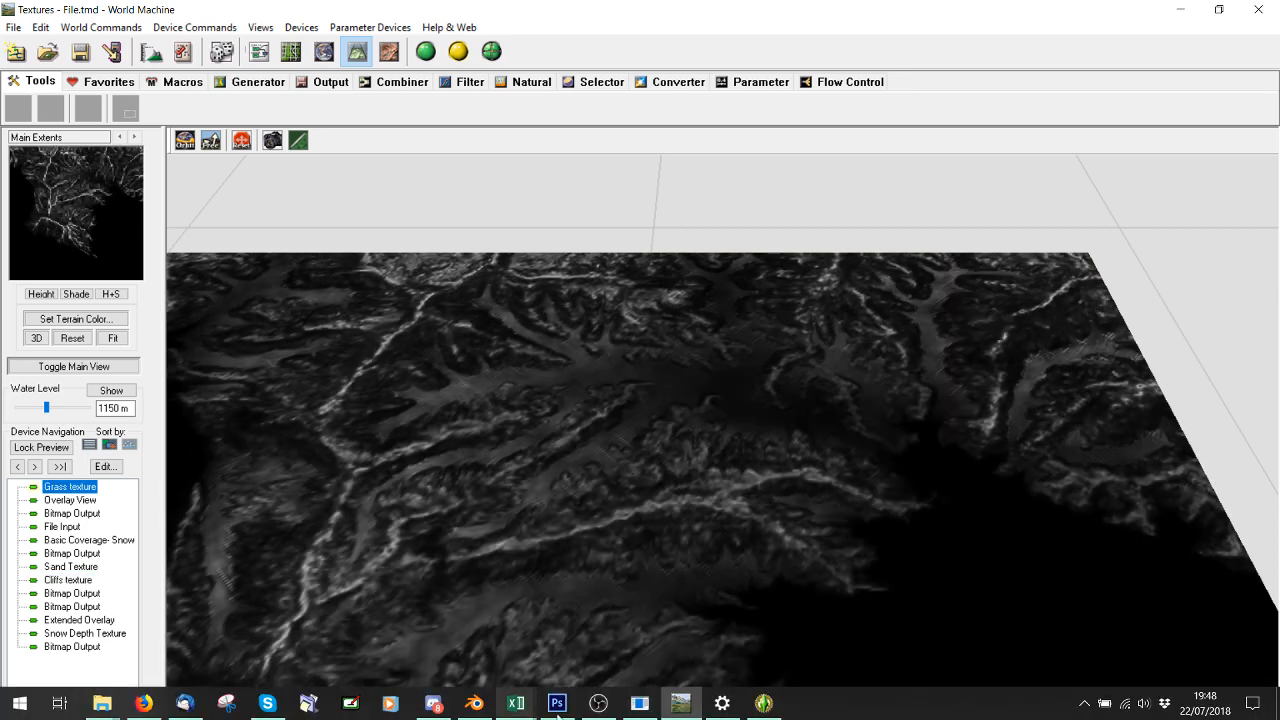
- Switch to the Create a World Tool and import GrassLight from the terrain folder as the mask of the rockslight layer
click(640, 703)
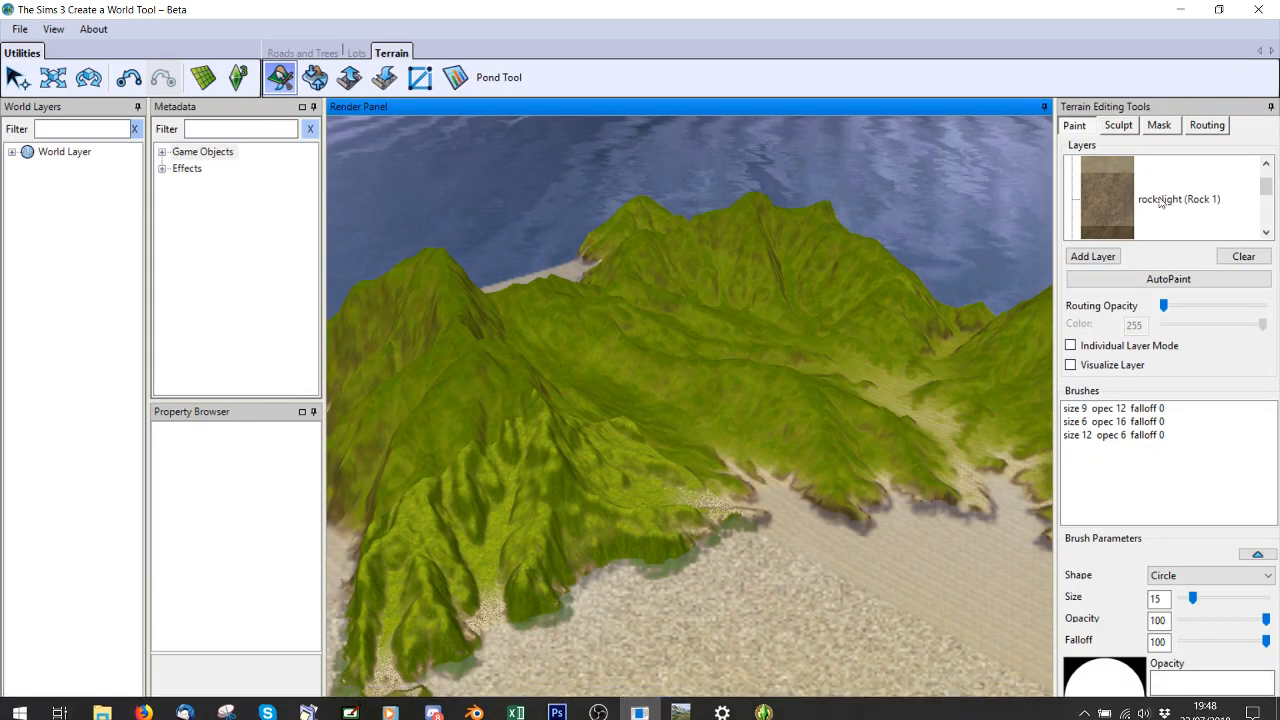
drag(1267, 187, 1176, 199)
drag(1266, 212, 1266, 188)
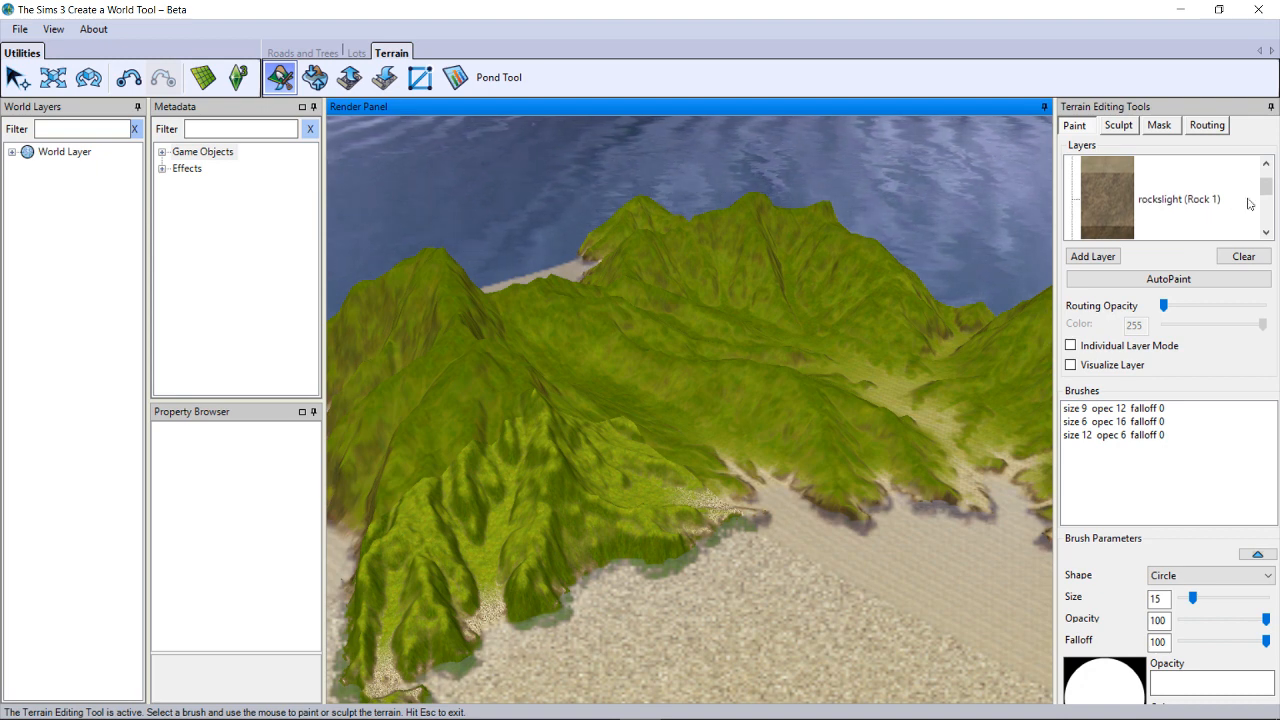
drag(1268, 196, 1270, 190)
click(1180, 199)
right_click(1146, 196)
click(1168, 252)
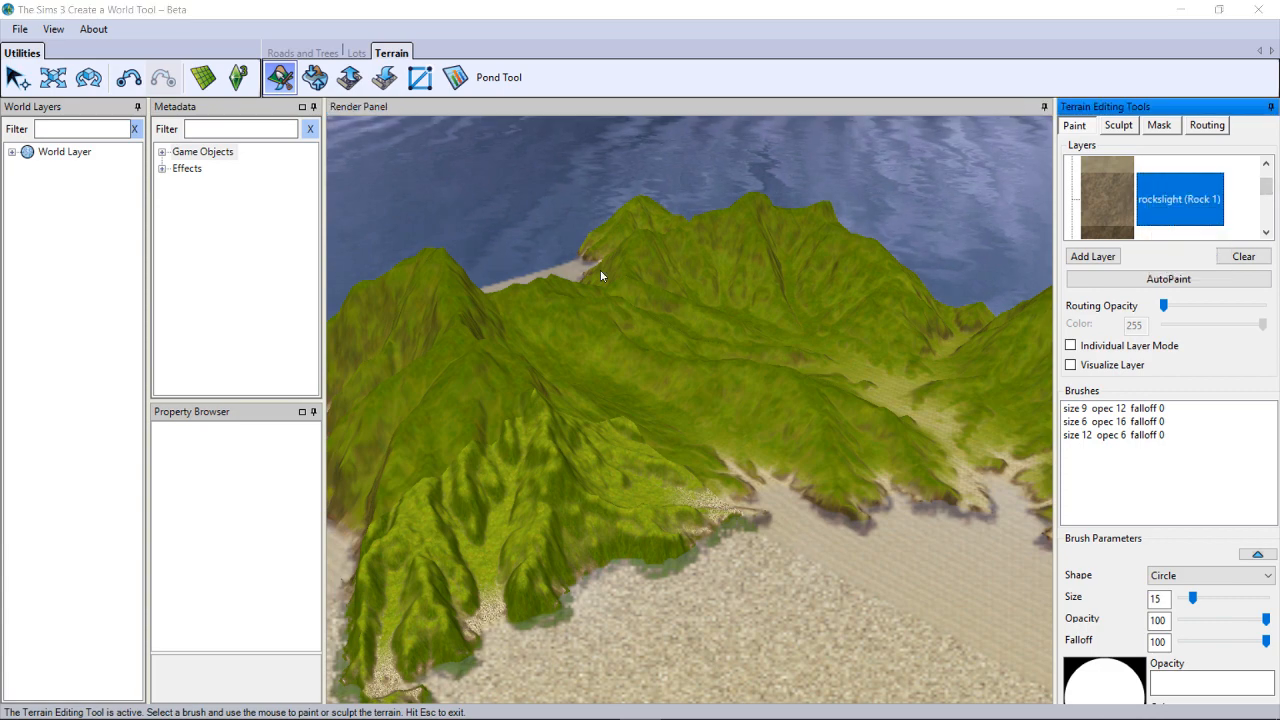
scroll(397, 204, down, 10)
scroll(452, 250, up, 3)
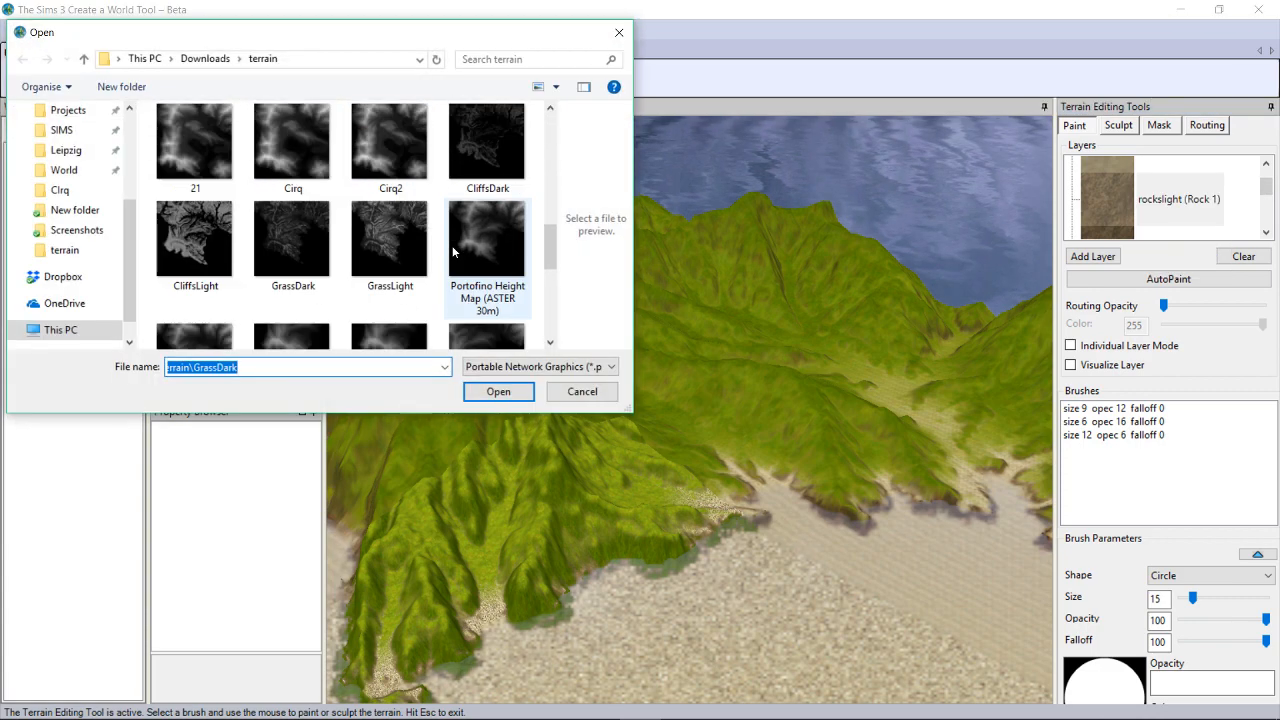
drag(551, 244, 551, 248)
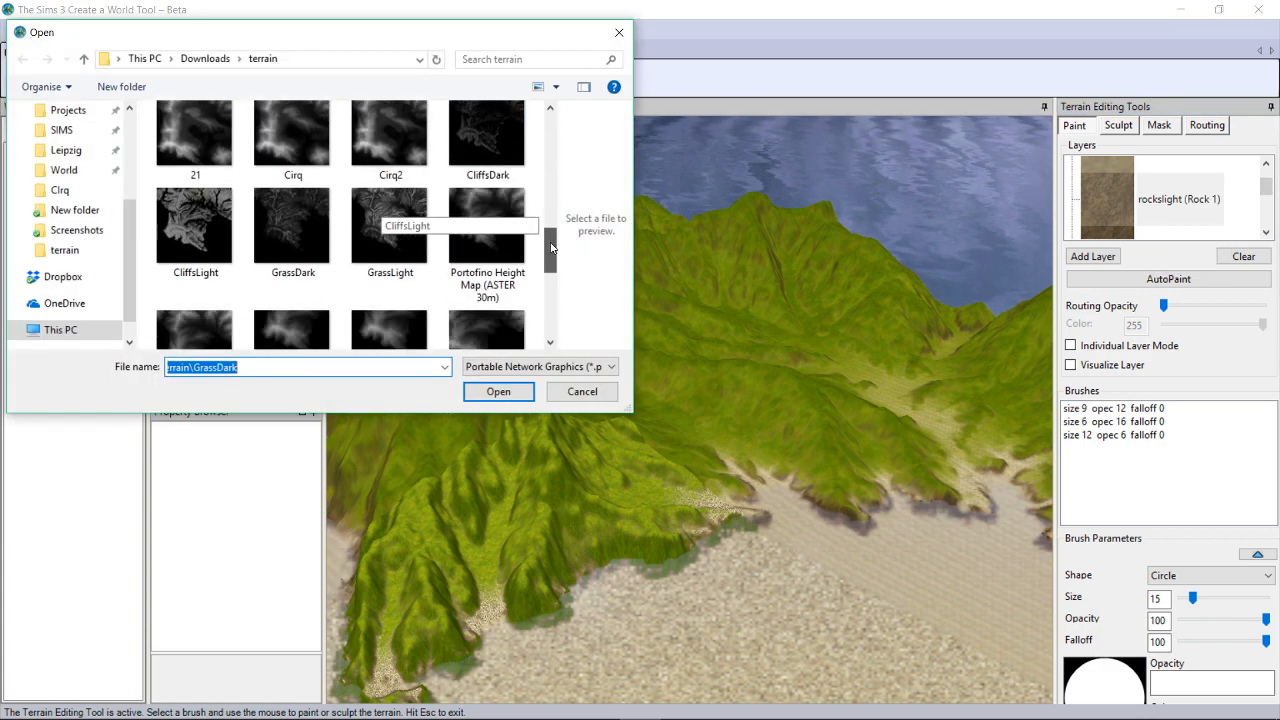
double_click(390, 228)
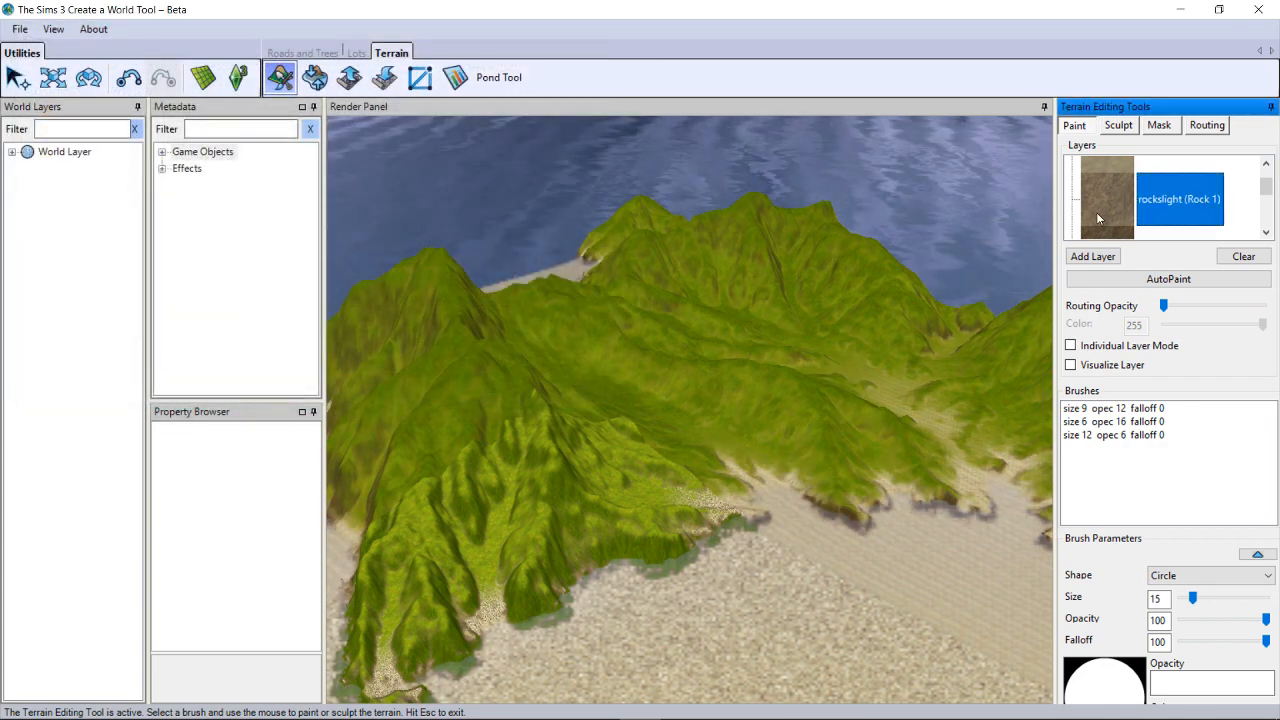
- Import GrassDark from the terrain folder as the mask of the Cliffs Dark layer
right_click(1155, 224)
click(1120, 274)
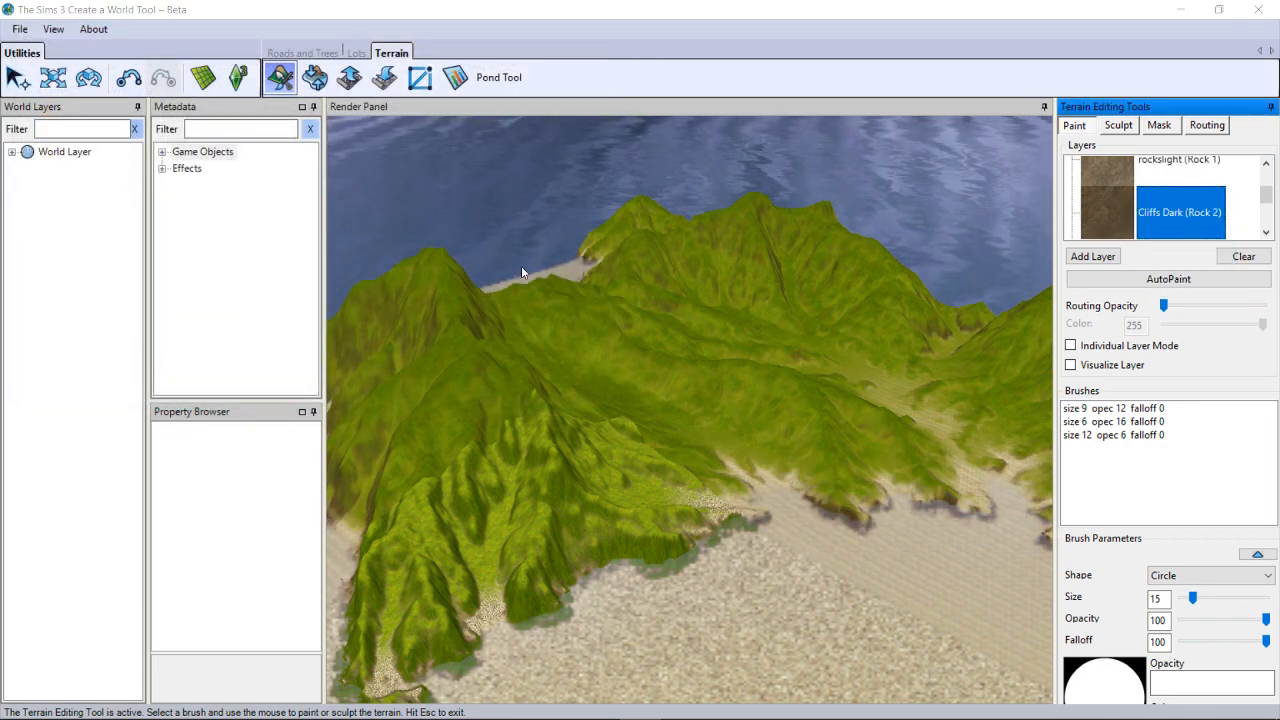
drag(551, 150, 551, 272)
double_click(294, 213)
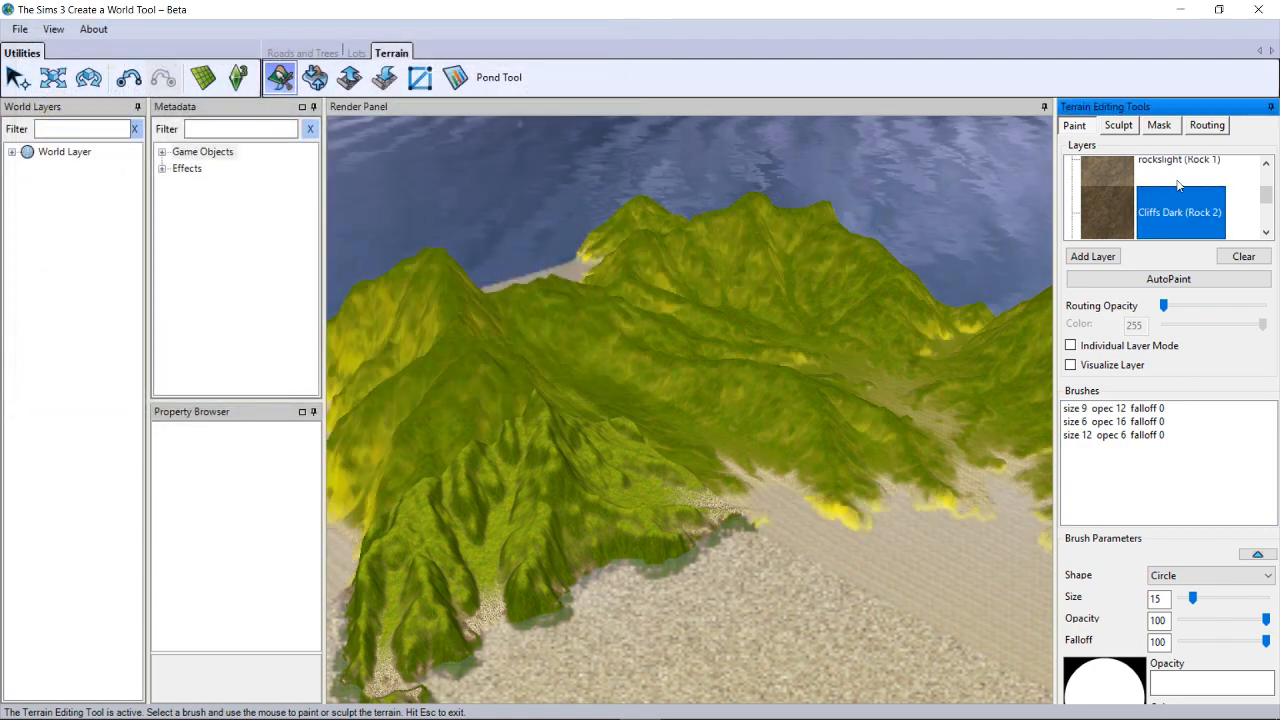
- Import CliffsLight from the terrain folder as the mask of the Grass Light layer
right_click(1153, 226)
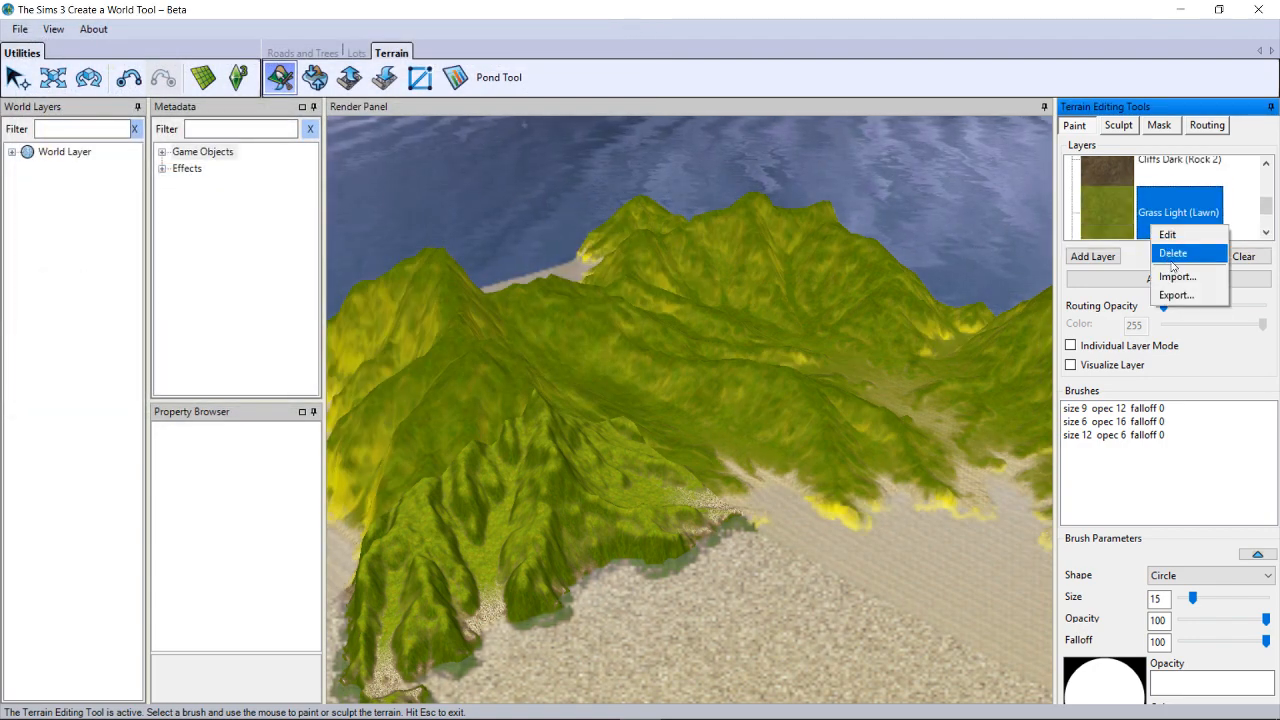
click(1172, 253)
scroll(380, 238, down, 6)
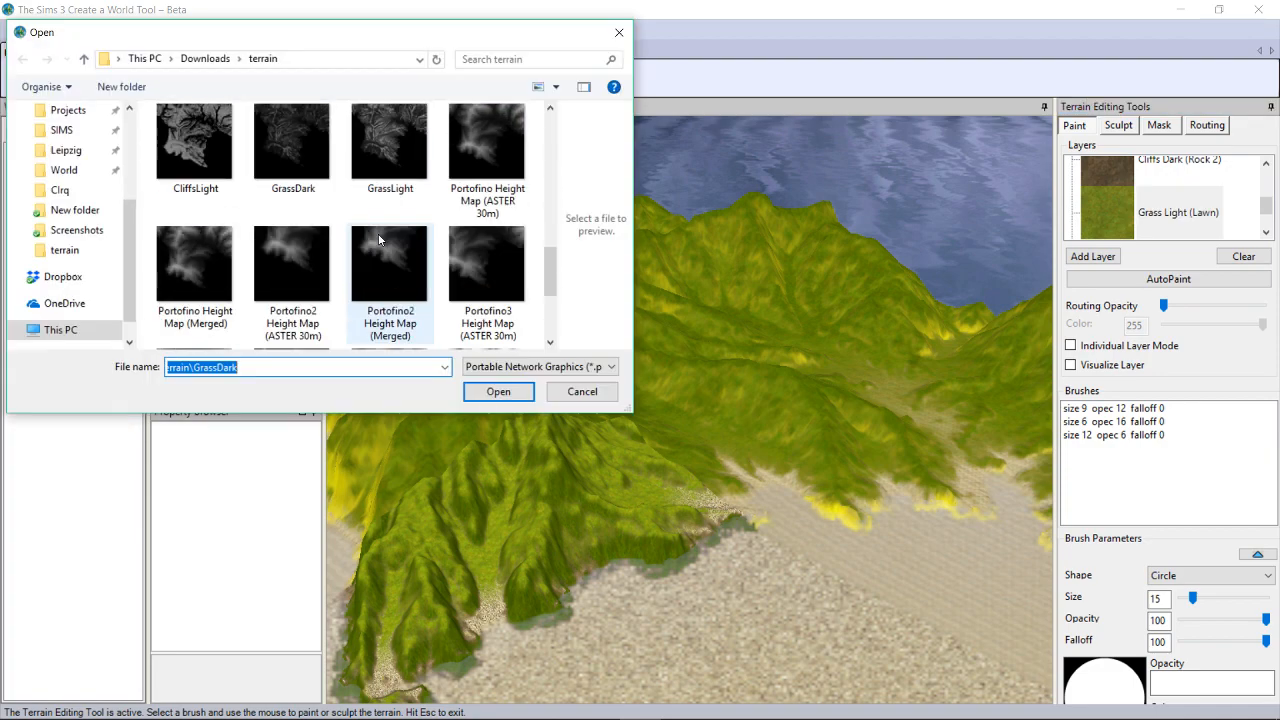
scroll(370, 245, up, 1)
double_click(172, 254)
click(1178, 212)
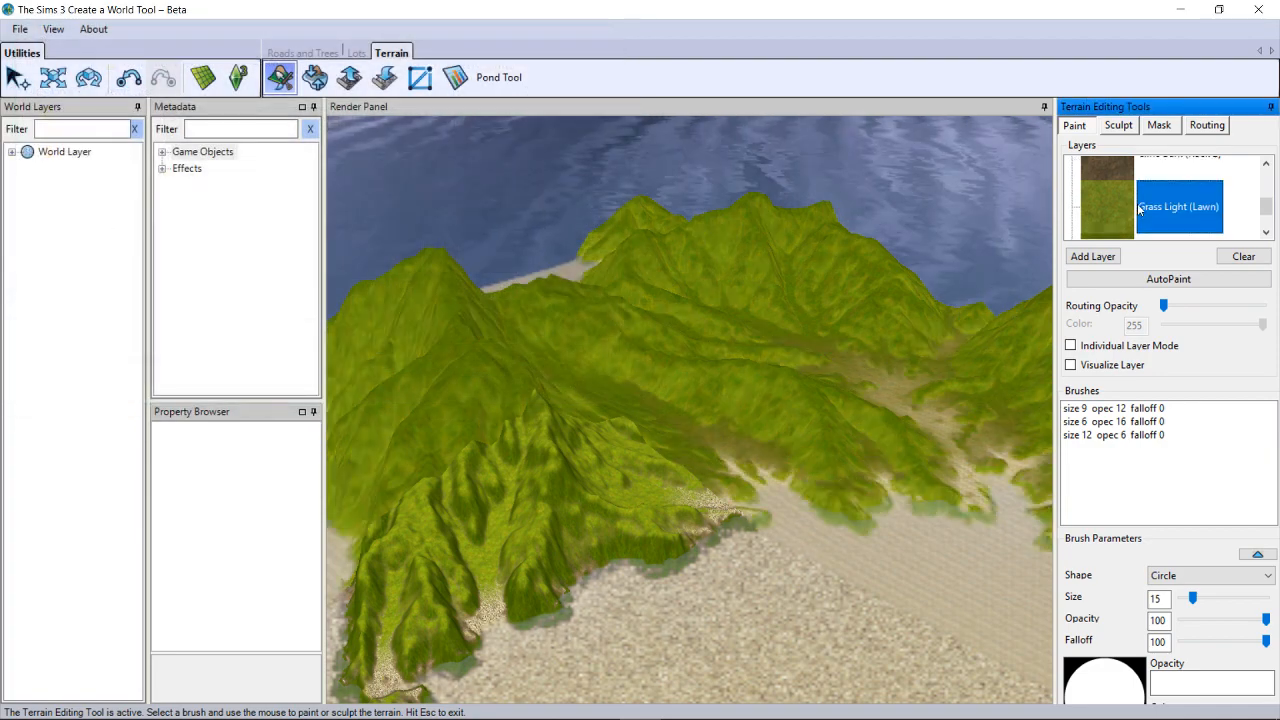
- Import CliffsDark from the terrain folder as the mask of the Grass Dark layer
scroll(1160, 220, down, 1)
right_click(1155, 238)
click(1180, 286)
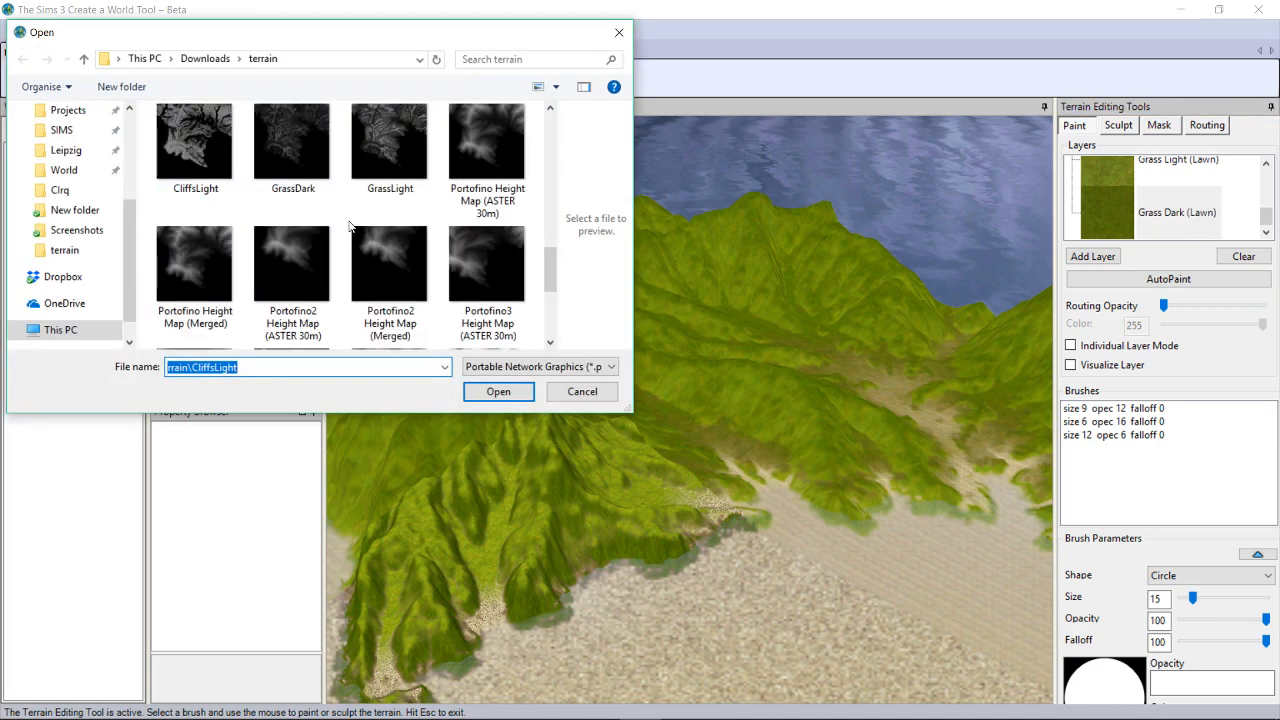
scroll(488, 180, up, 1)
double_click(522, 192)
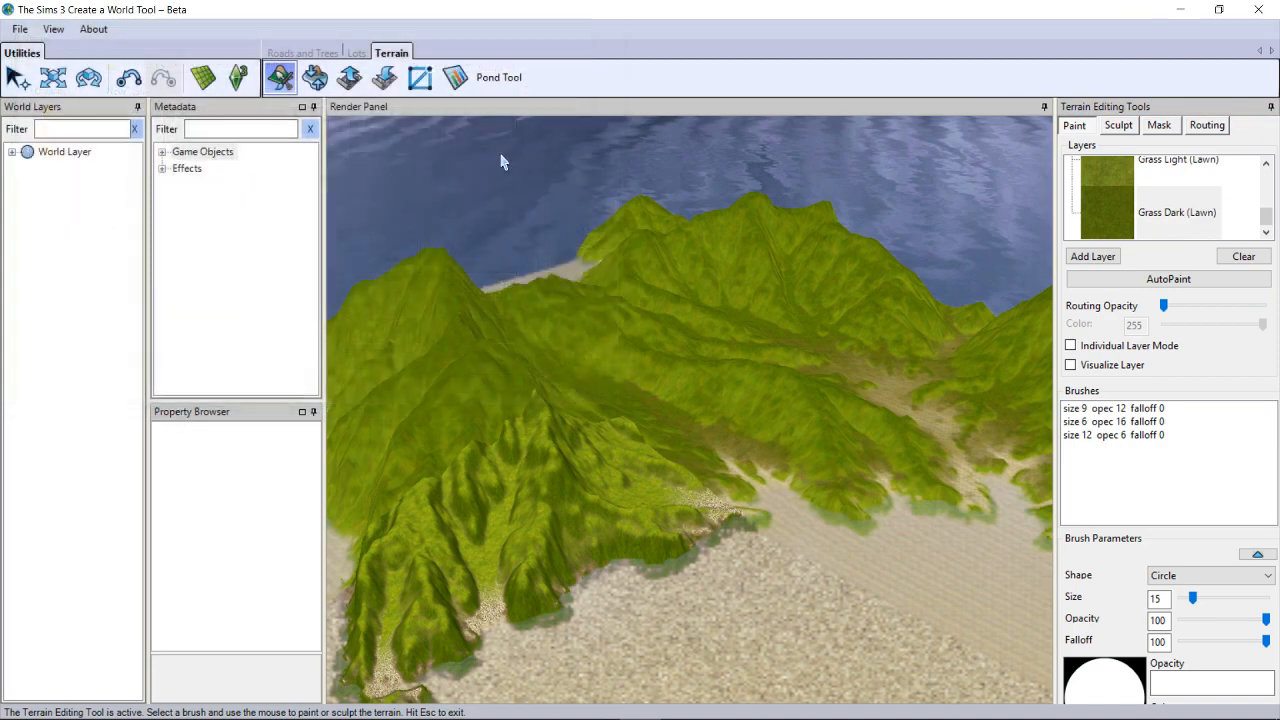
- Change the rockslight layer's texture to the Grass image from the World\CIrq folder
middle_drag(740, 294, 820, 294)
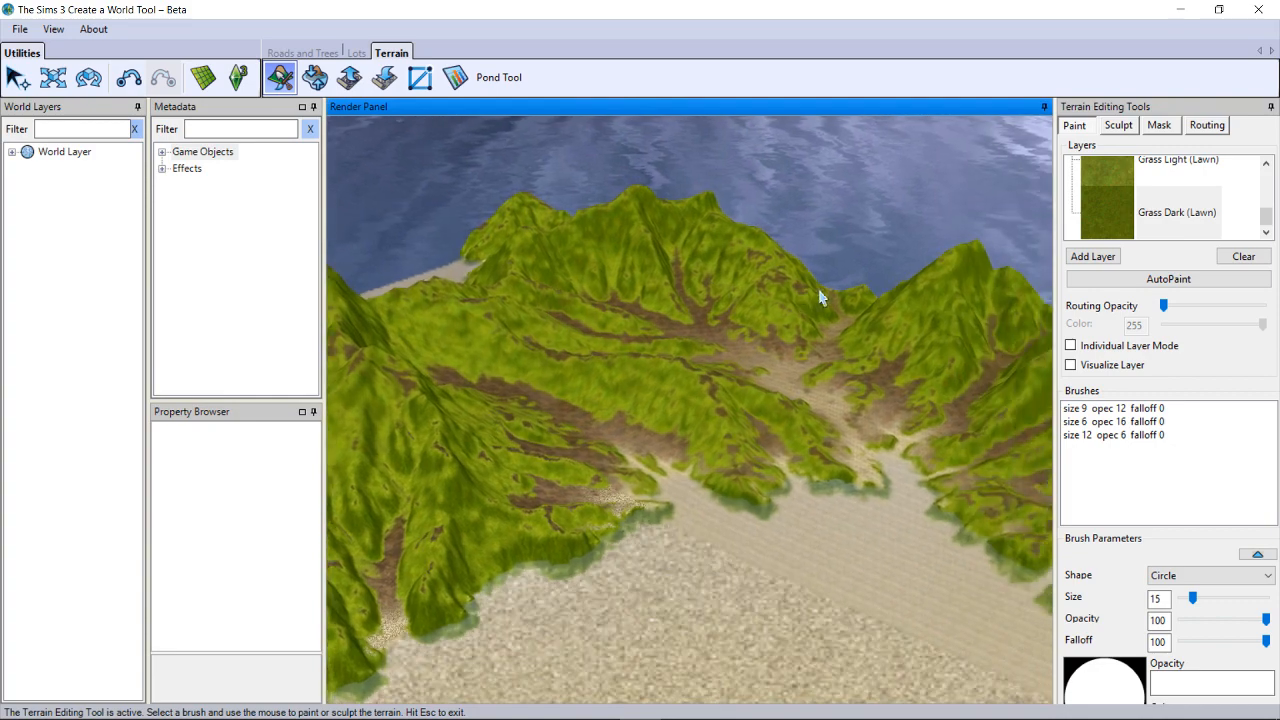
scroll(1181, 166, up, 1)
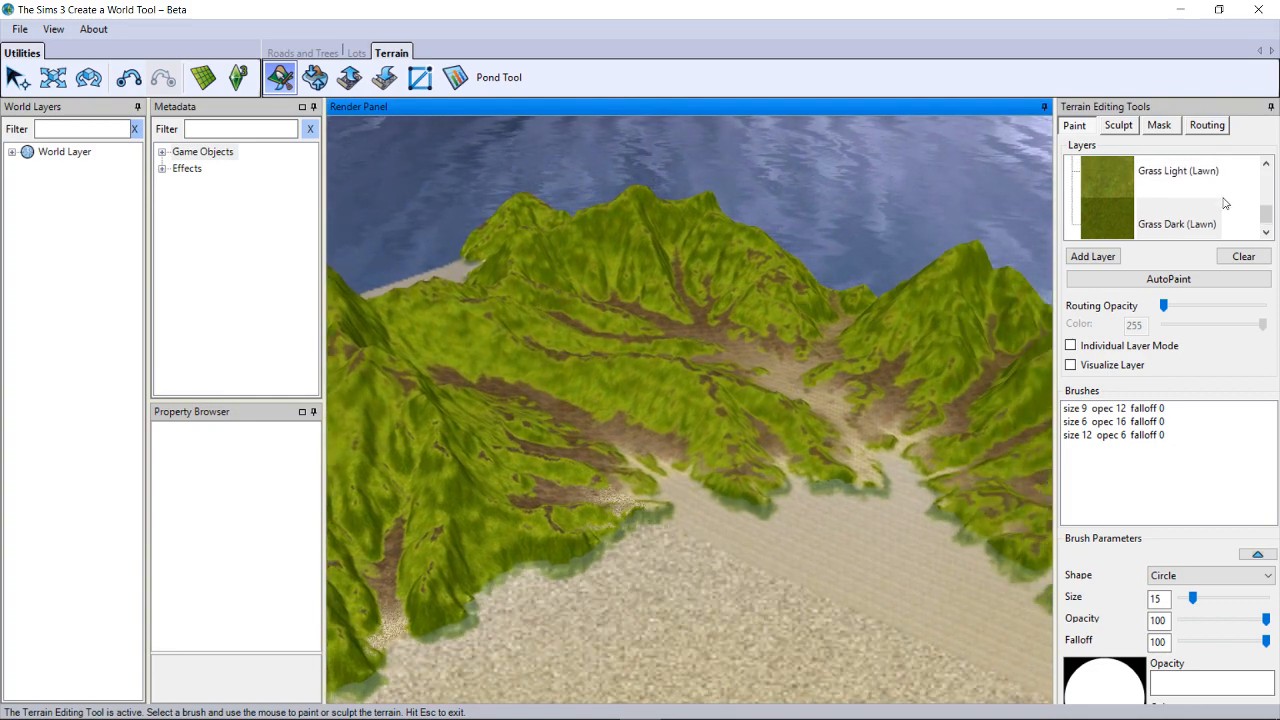
drag(1265, 217, 1265, 193)
click(1167, 191)
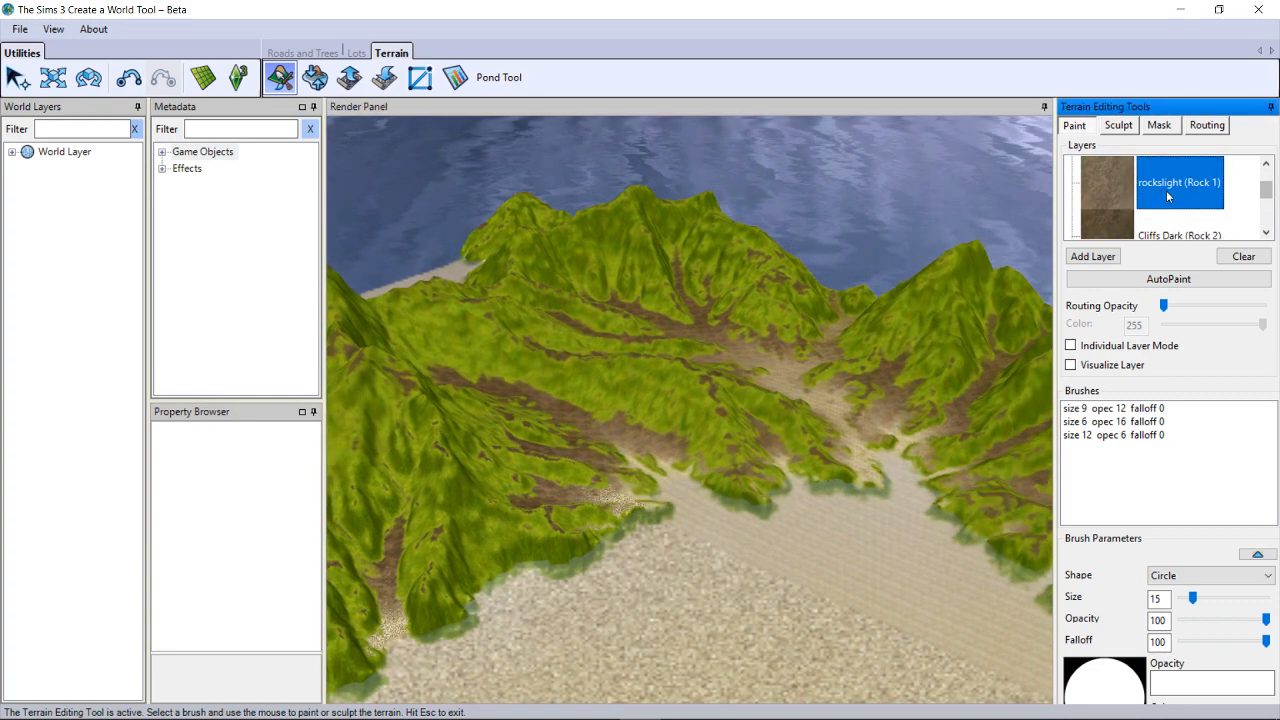
right_click(1167, 191)
click(1183, 201)
click(846, 348)
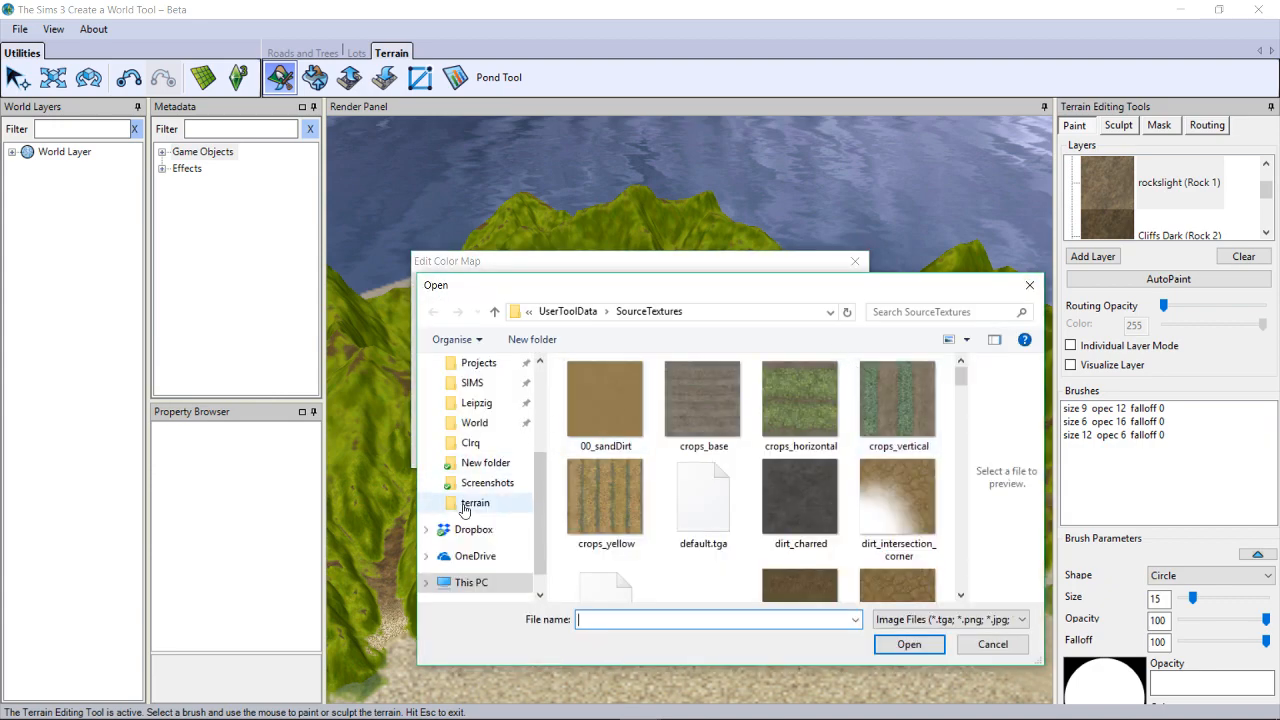
click(474, 422)
double_click(628, 379)
click(703, 497)
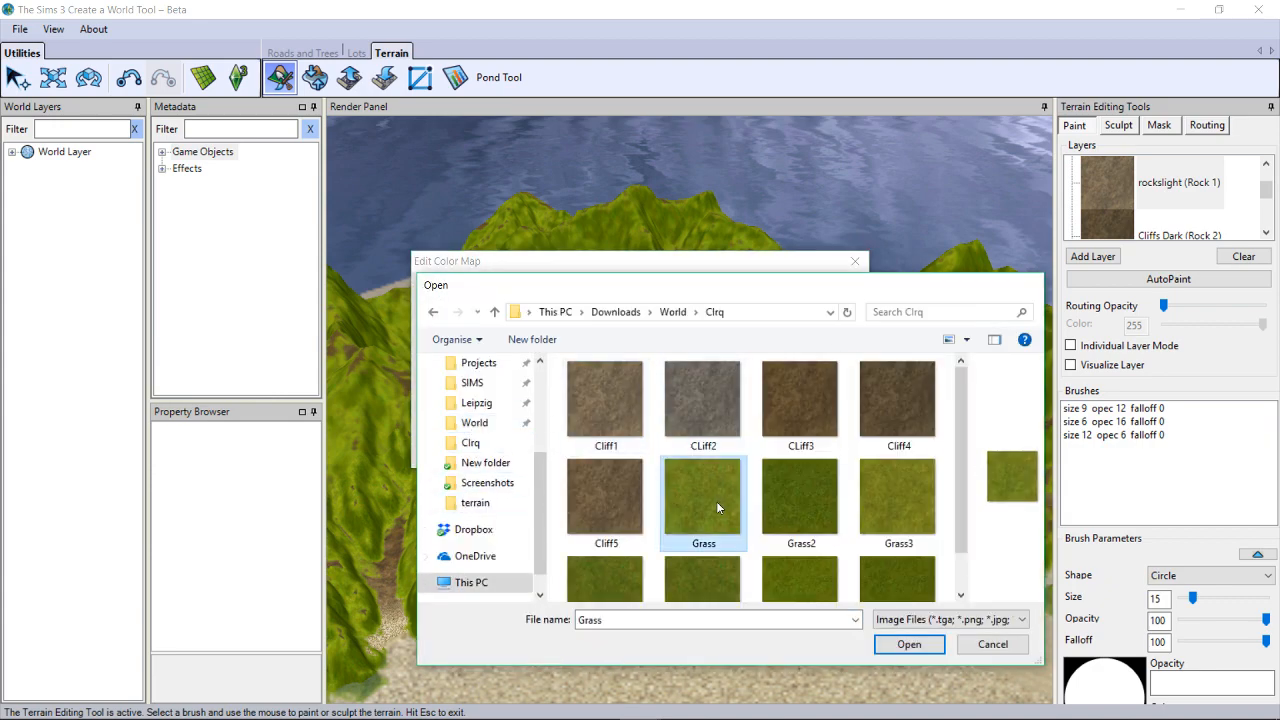
double_click(716, 501)
click(605, 449)
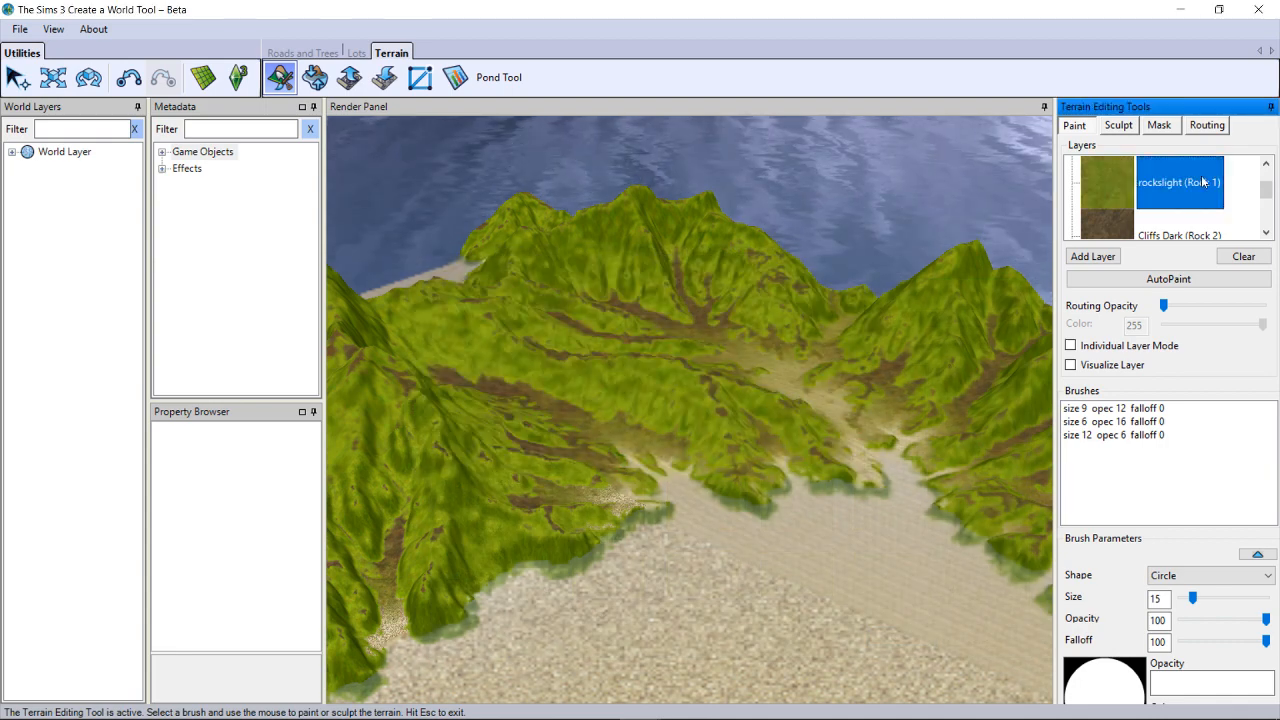
- Change the Cliffs Dark layer's texture to Grass7.png from the World\CIrq folder
click(1180, 230)
right_click(1165, 228)
click(1178, 240)
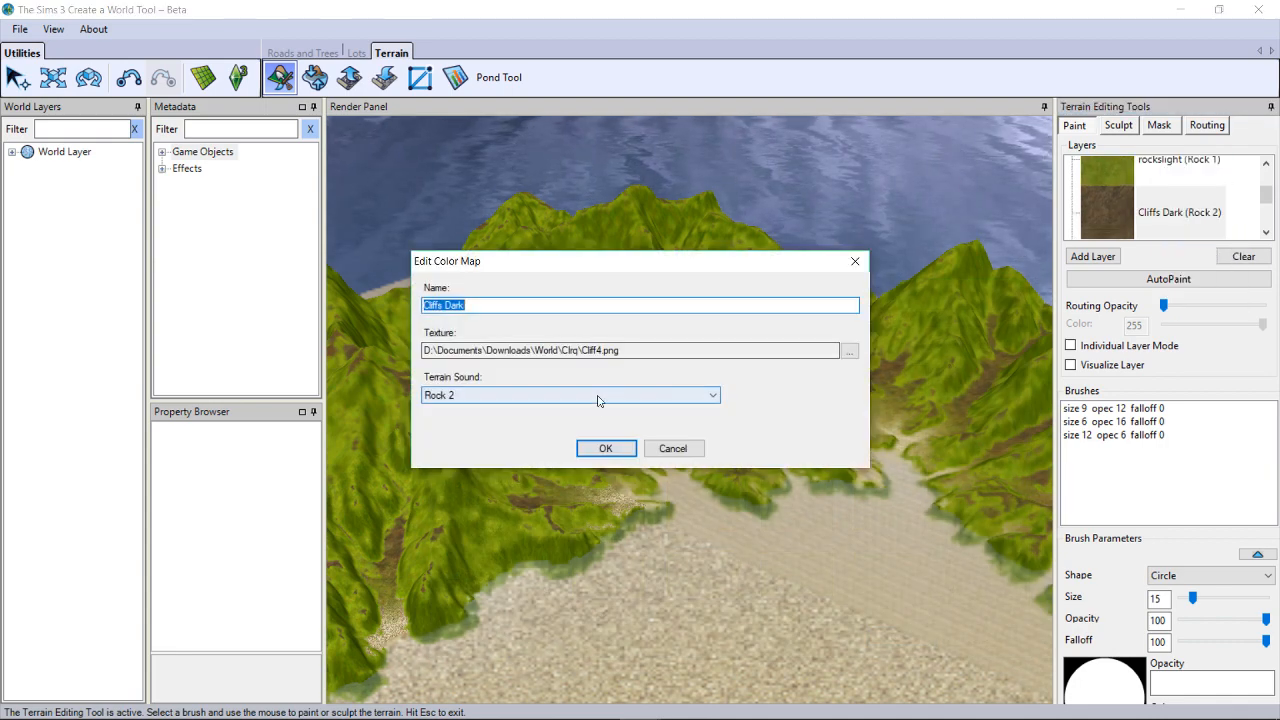
click(849, 350)
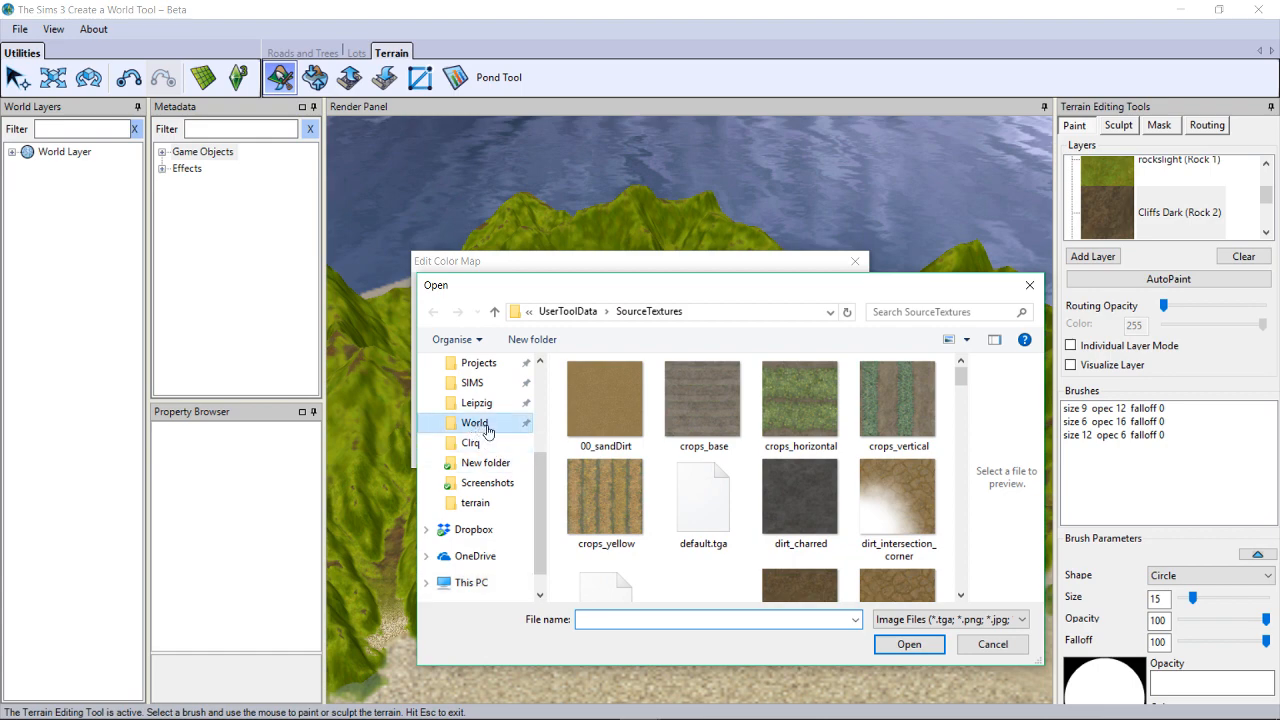
click(474, 422)
double_click(606, 388)
scroll(894, 543, down, 1)
double_click(894, 543)
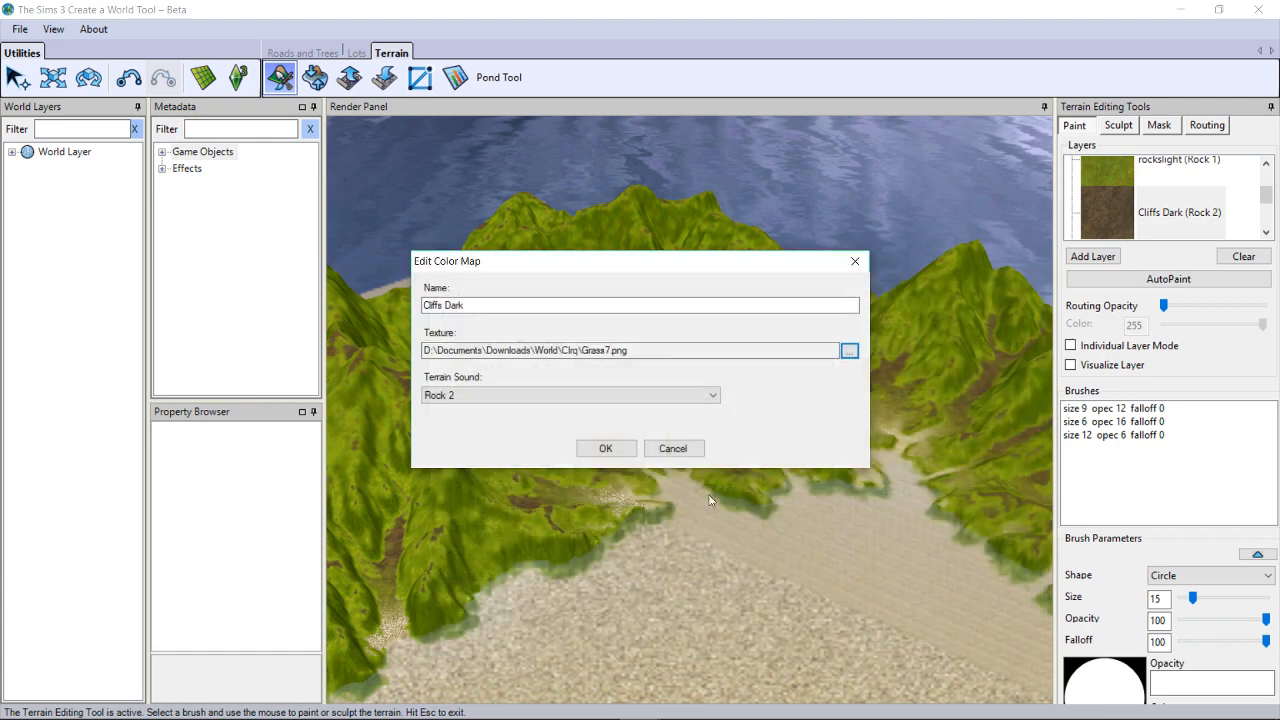
click(606, 448)
- Change the Grass Light layer's texture to Cliff1.png from the World\CIrq folder
click(1170, 210)
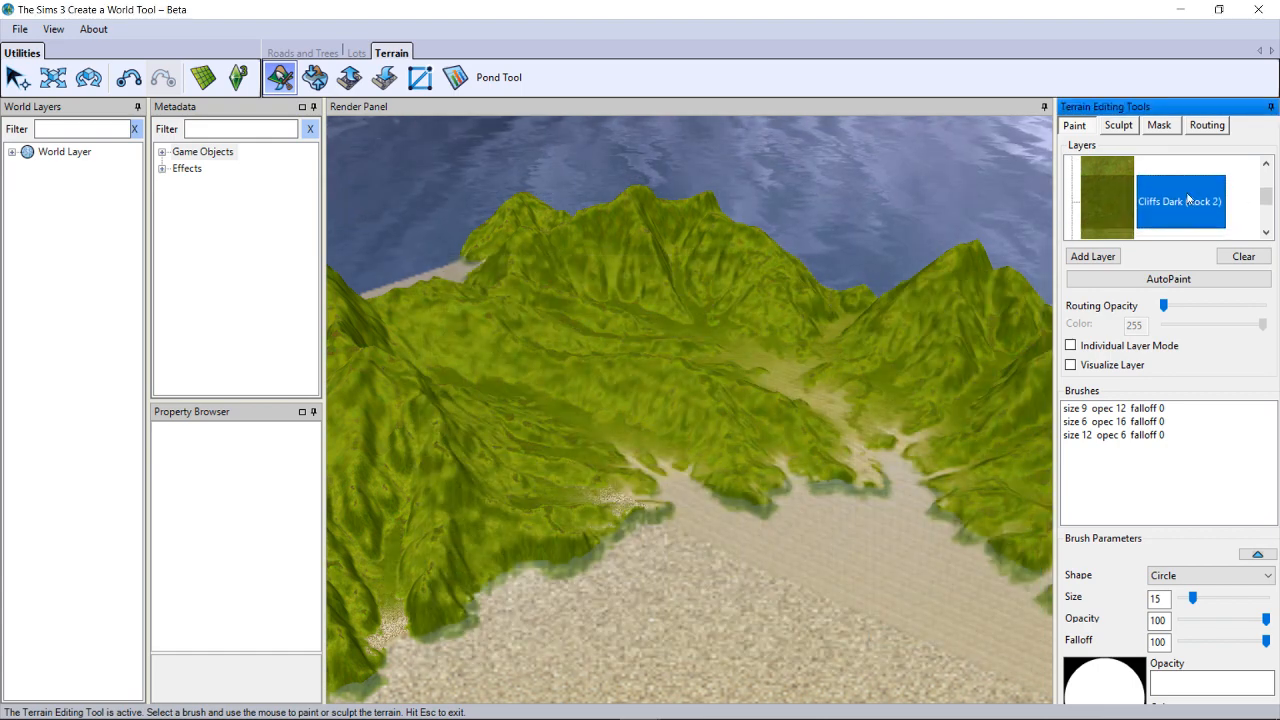
scroll(1265, 204, down, 1)
right_click(1074, 198)
click(1091, 209)
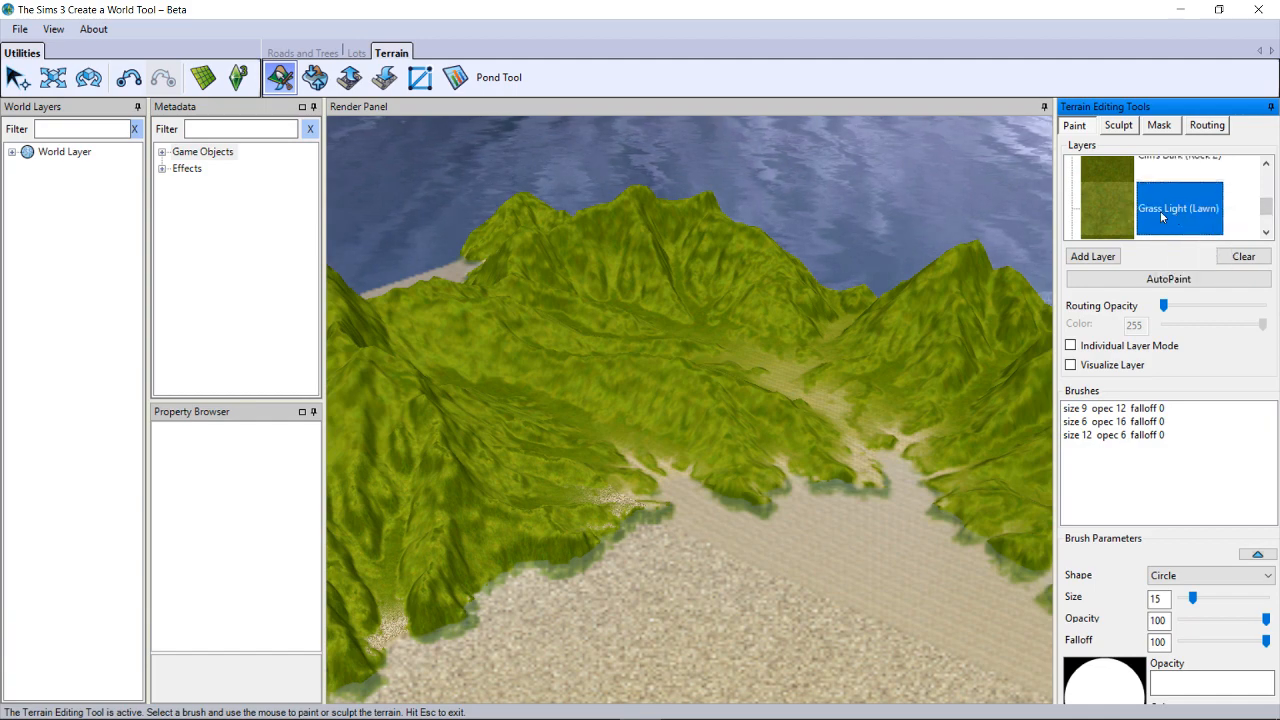
click(849, 351)
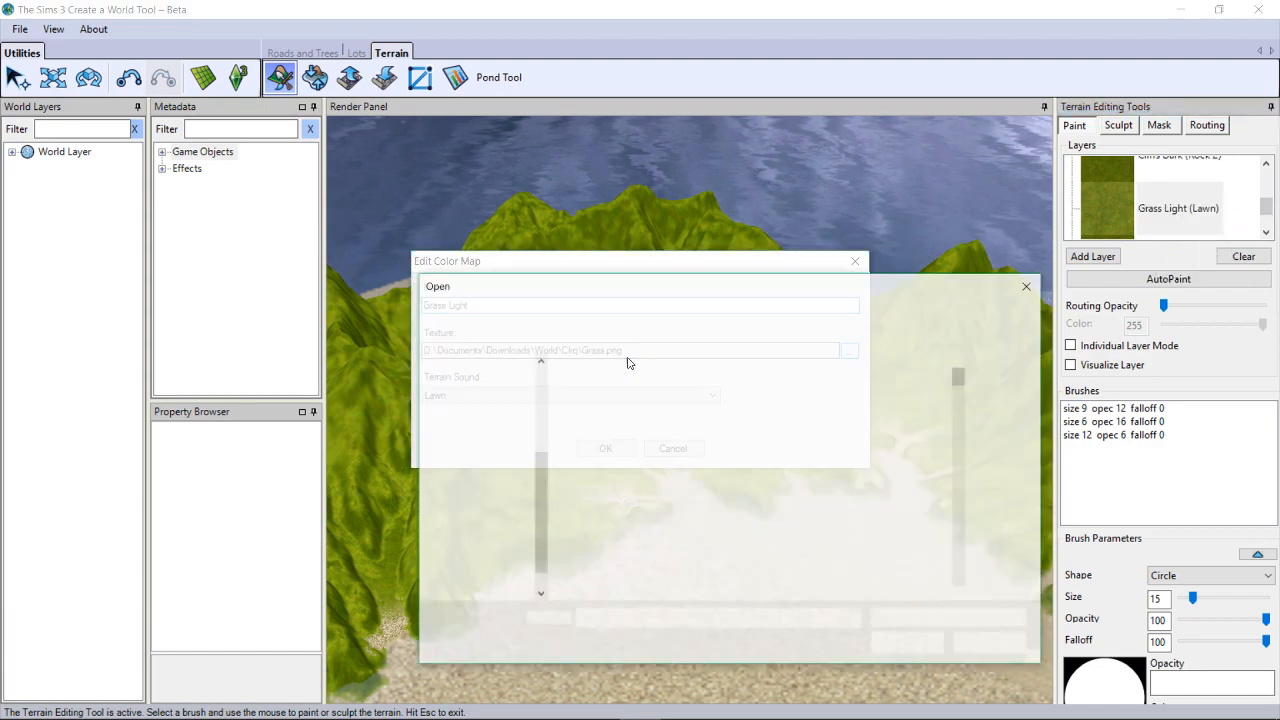
click(470, 423)
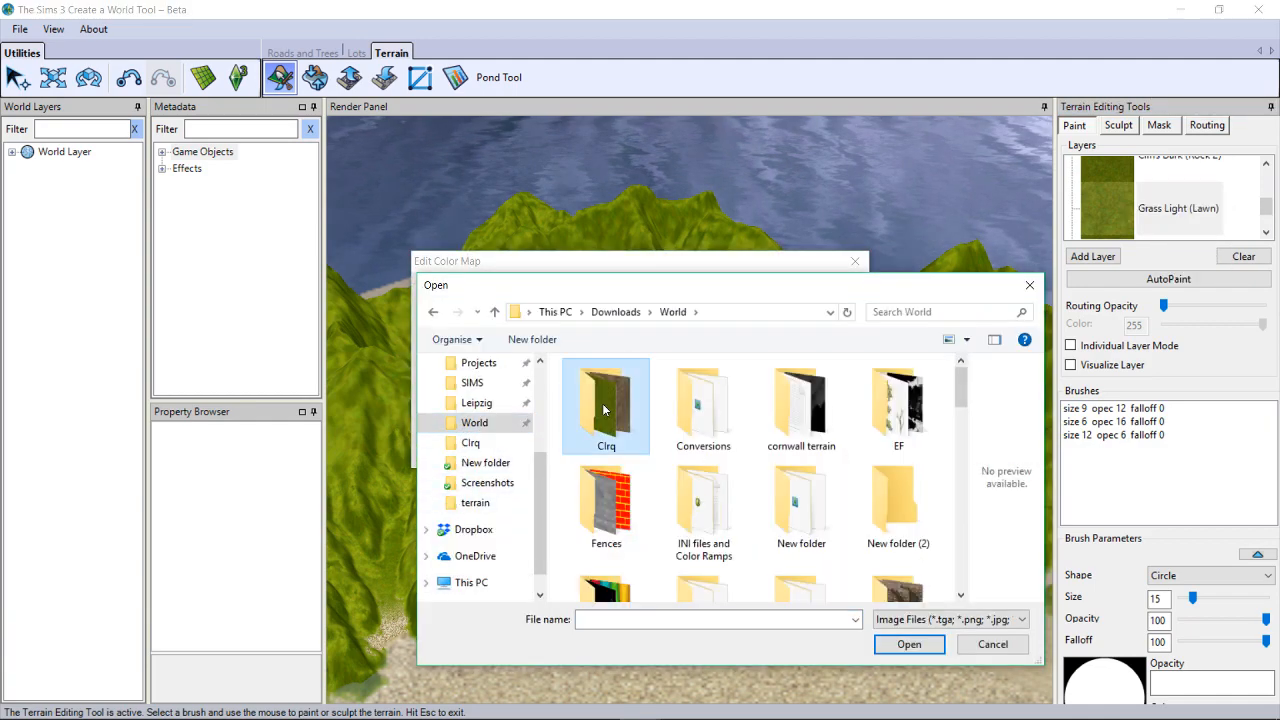
double_click(604, 400)
double_click(616, 397)
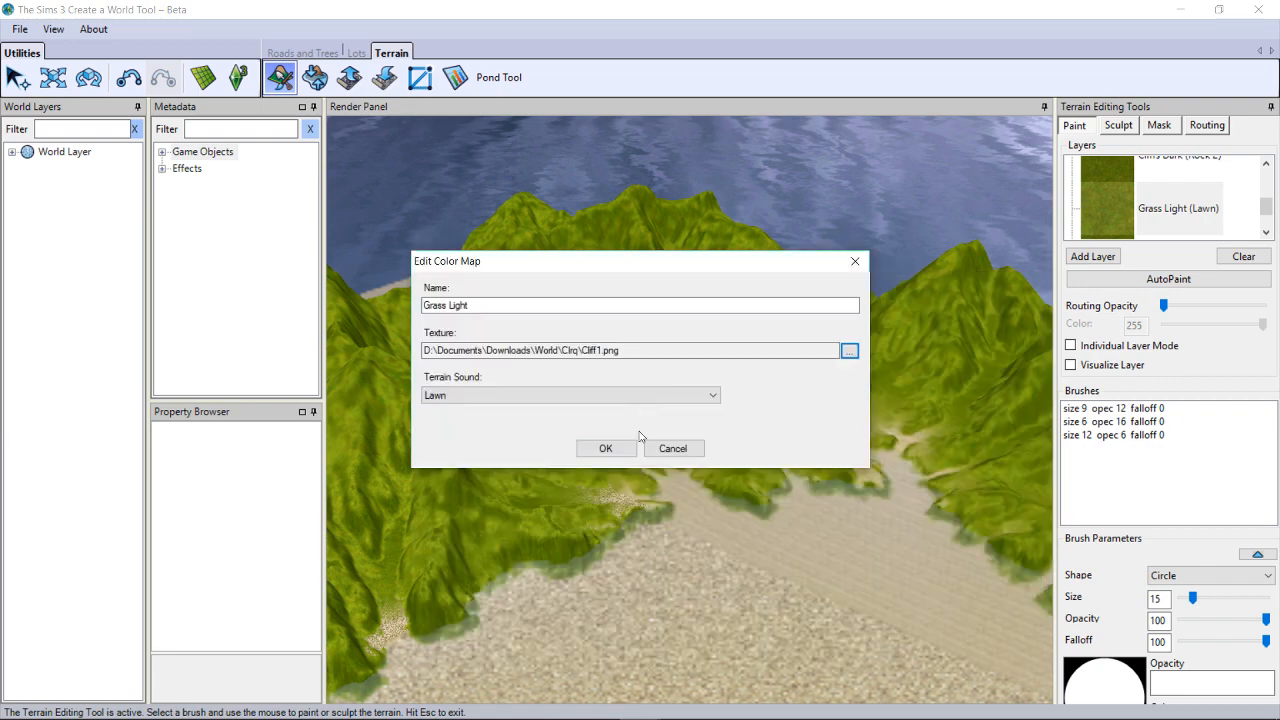
click(607, 449)
- Change the Grass Dark layer's texture to Cliff4.png from the World\CIrq folder
click(1175, 205)
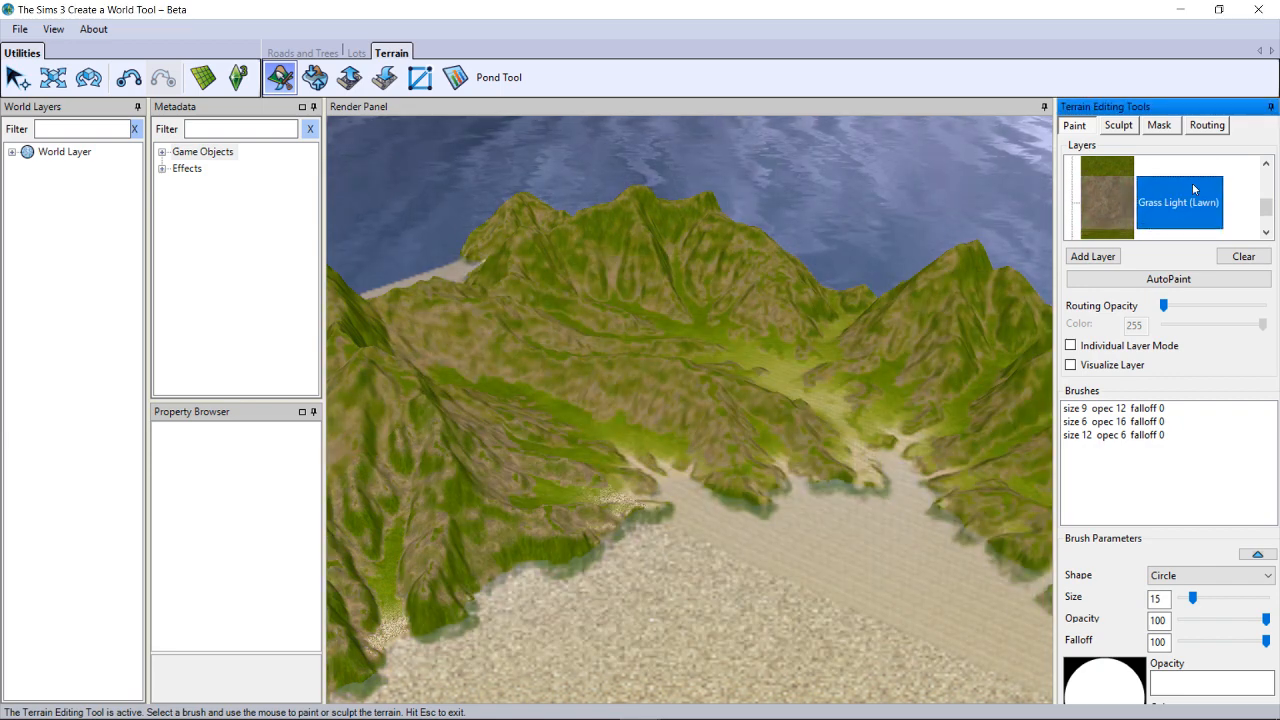
right_click(1163, 234)
click(1170, 240)
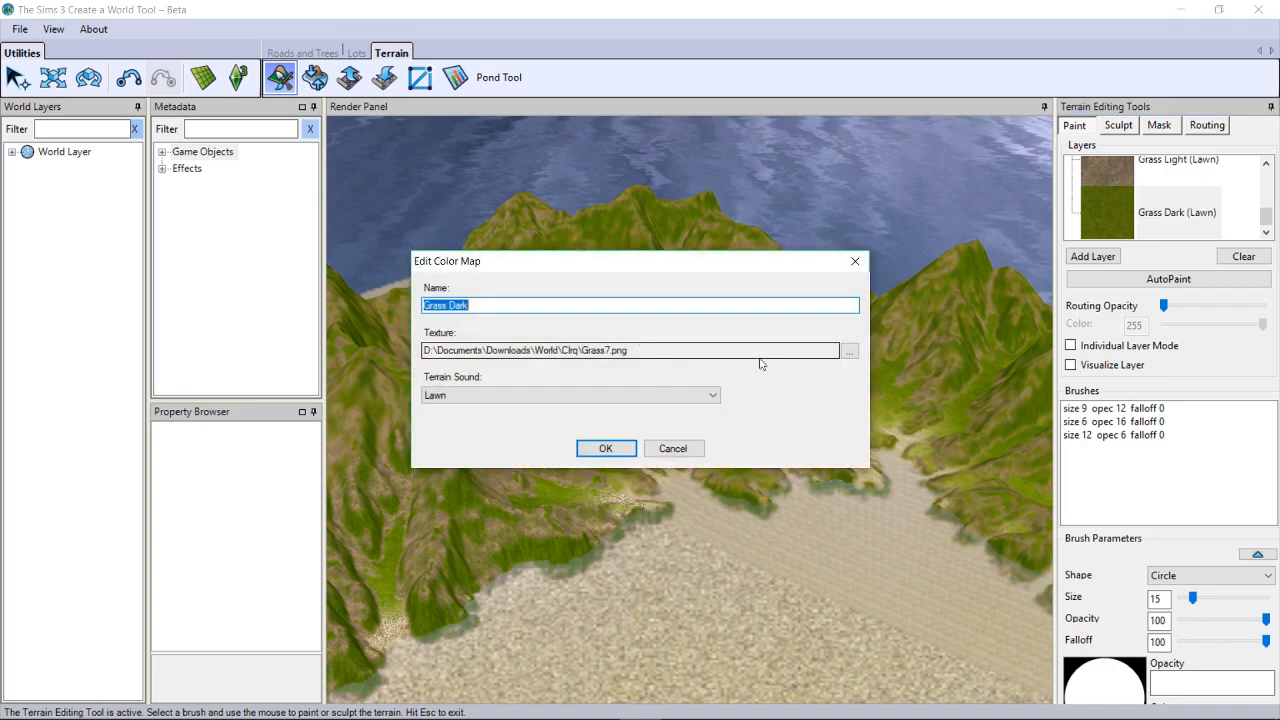
click(849, 352)
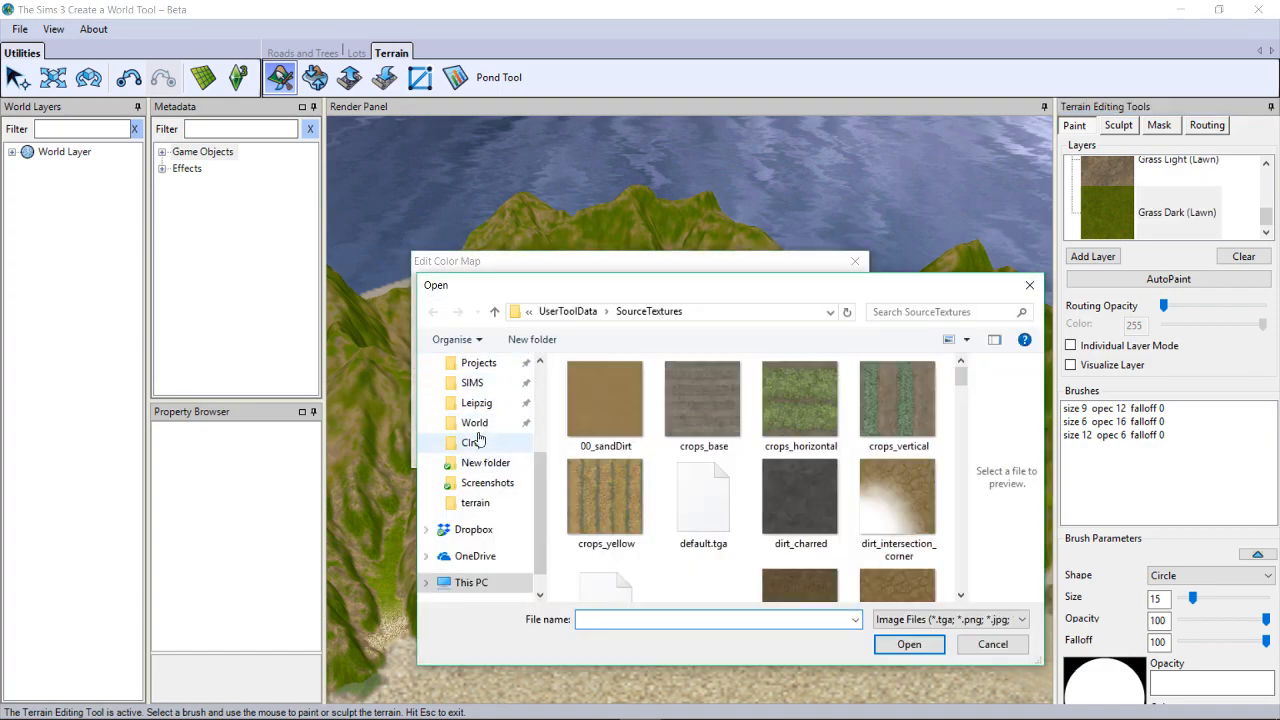
click(475, 422)
double_click(603, 405)
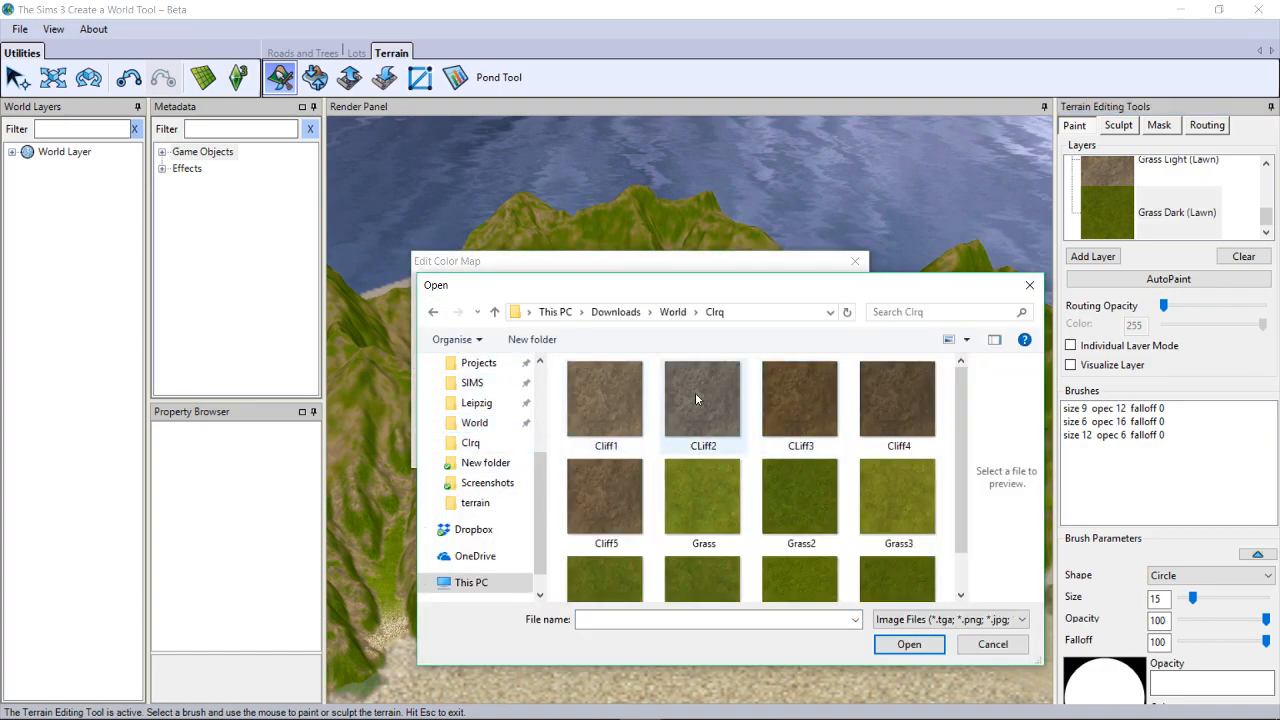
double_click(898, 405)
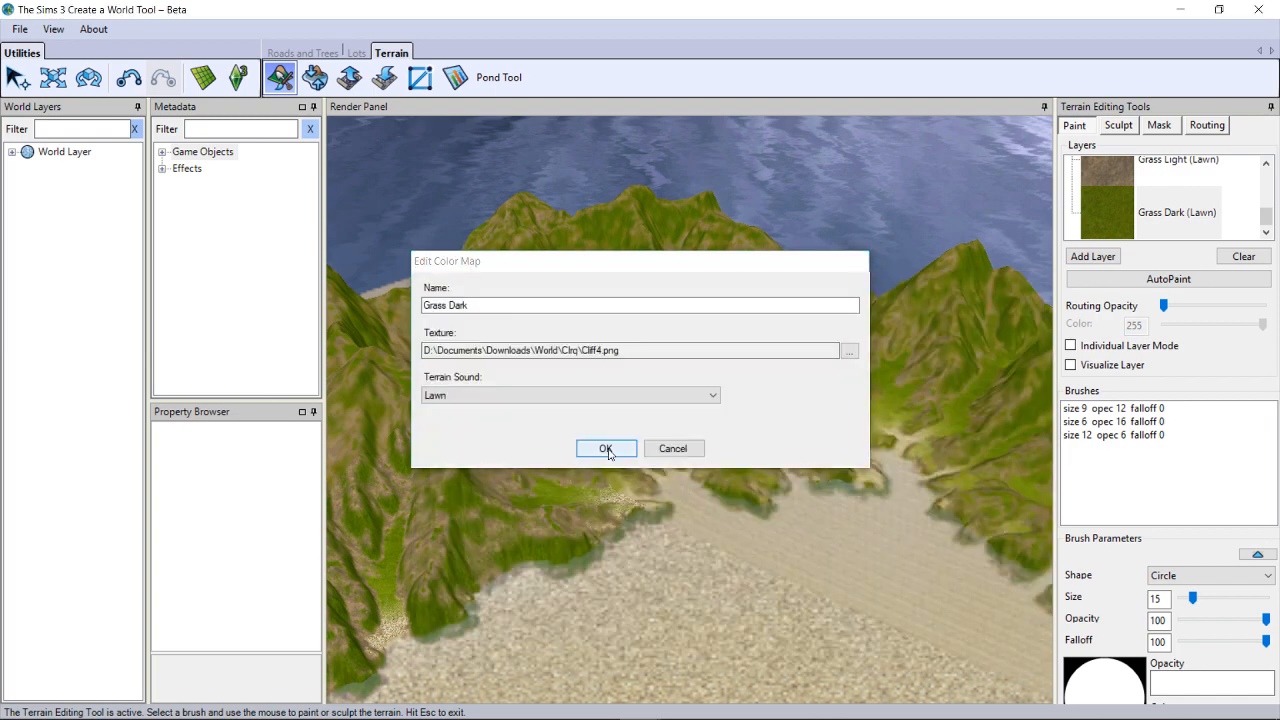
click(608, 449)
middle_drag(771, 371, 792, 433)
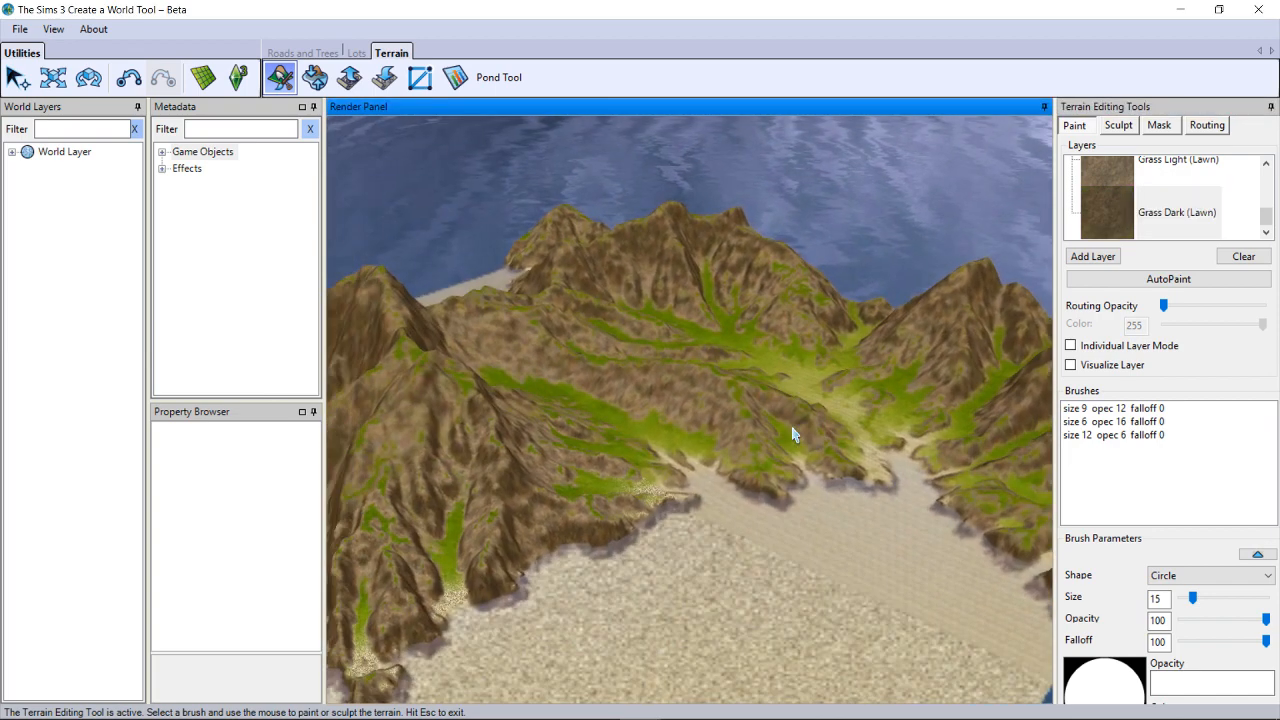
- Compare the textured terrain with the Overlay View in World Machine, returning to Create a World to examine the result
mouse_move(742, 702)
click(681, 703)
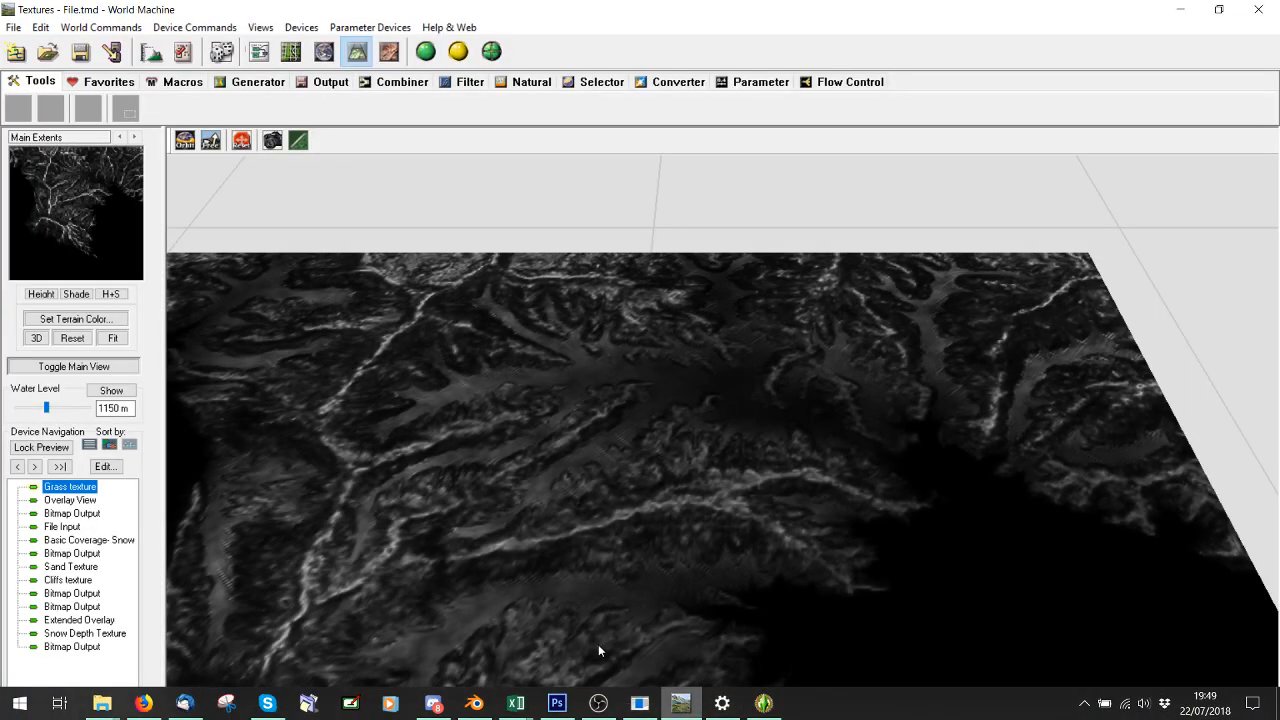
click(72, 500)
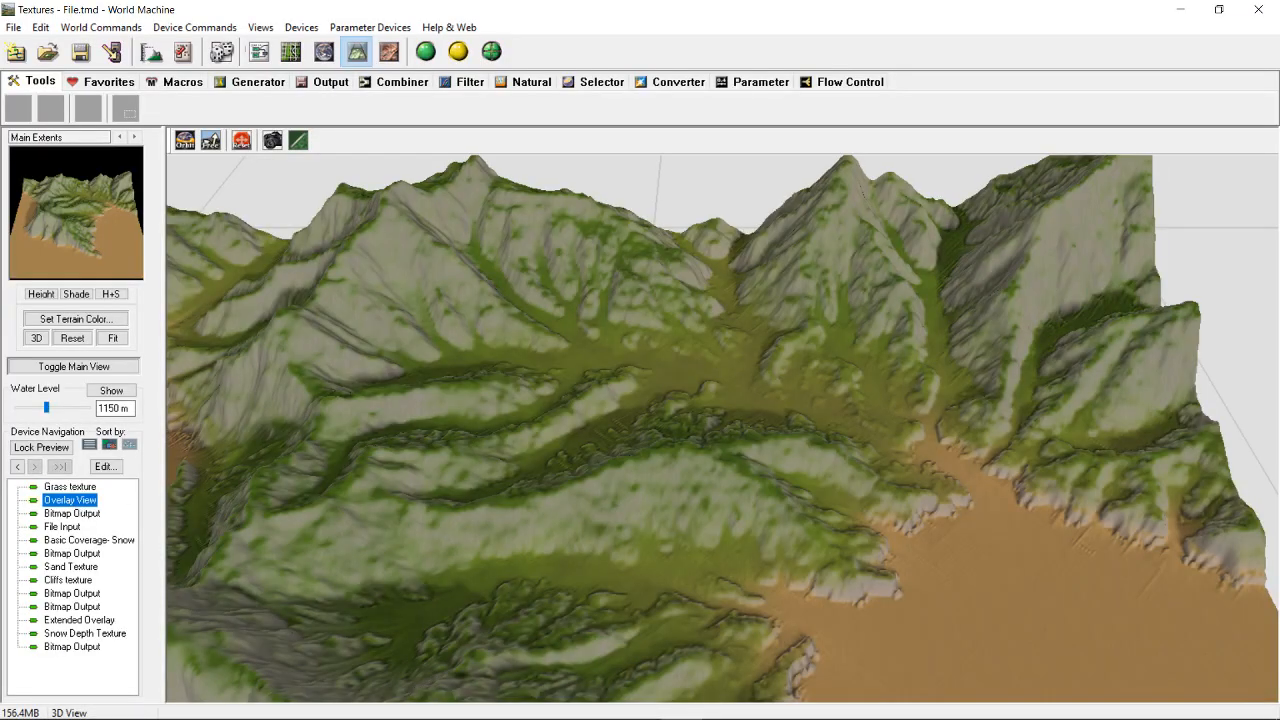
mouse_move(693, 689)
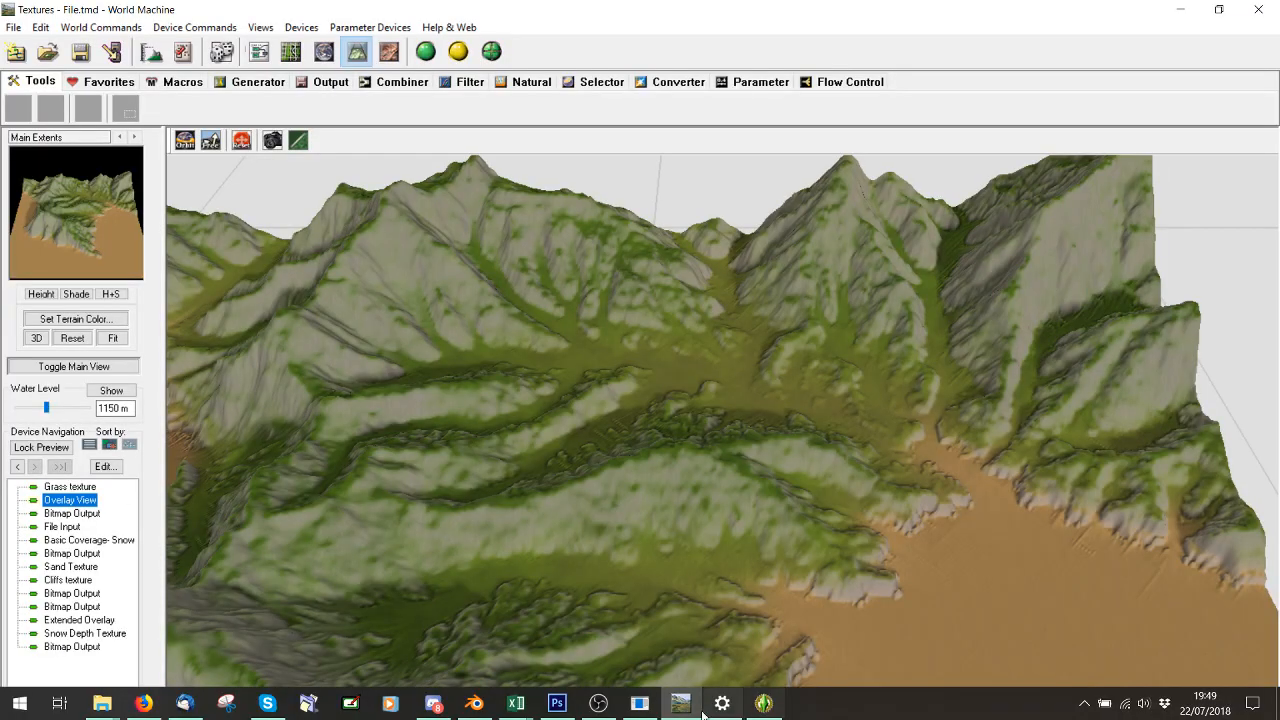
click(642, 704)
click(642, 704)
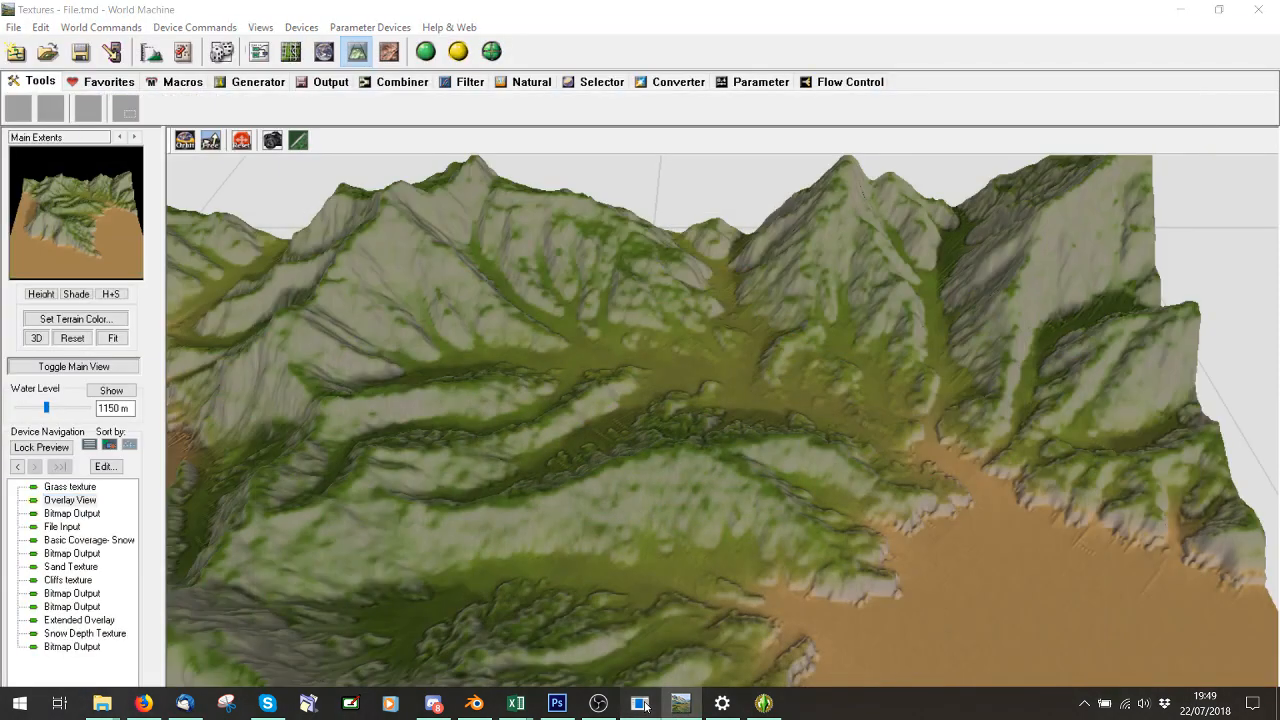
click(642, 704)
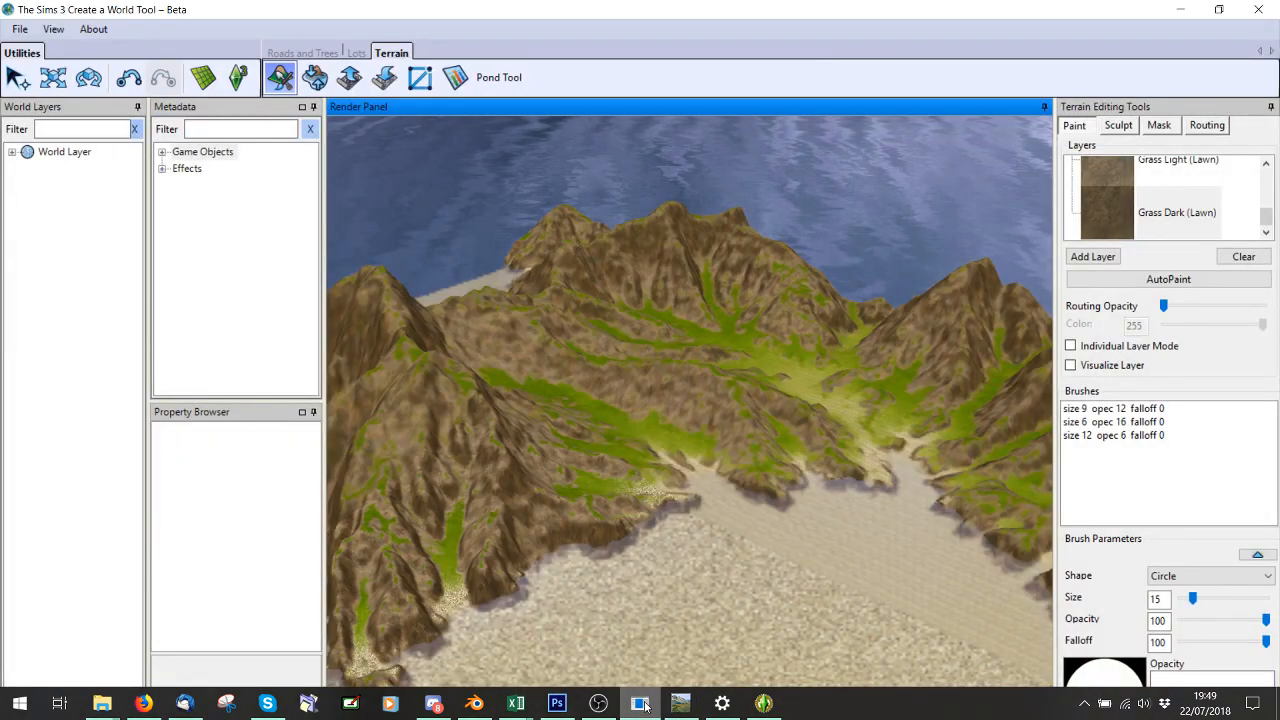
mouse_move(786, 530)
middle_down()
mouse_move(820, 531)
mouse_move(795, 524)
middle_up()
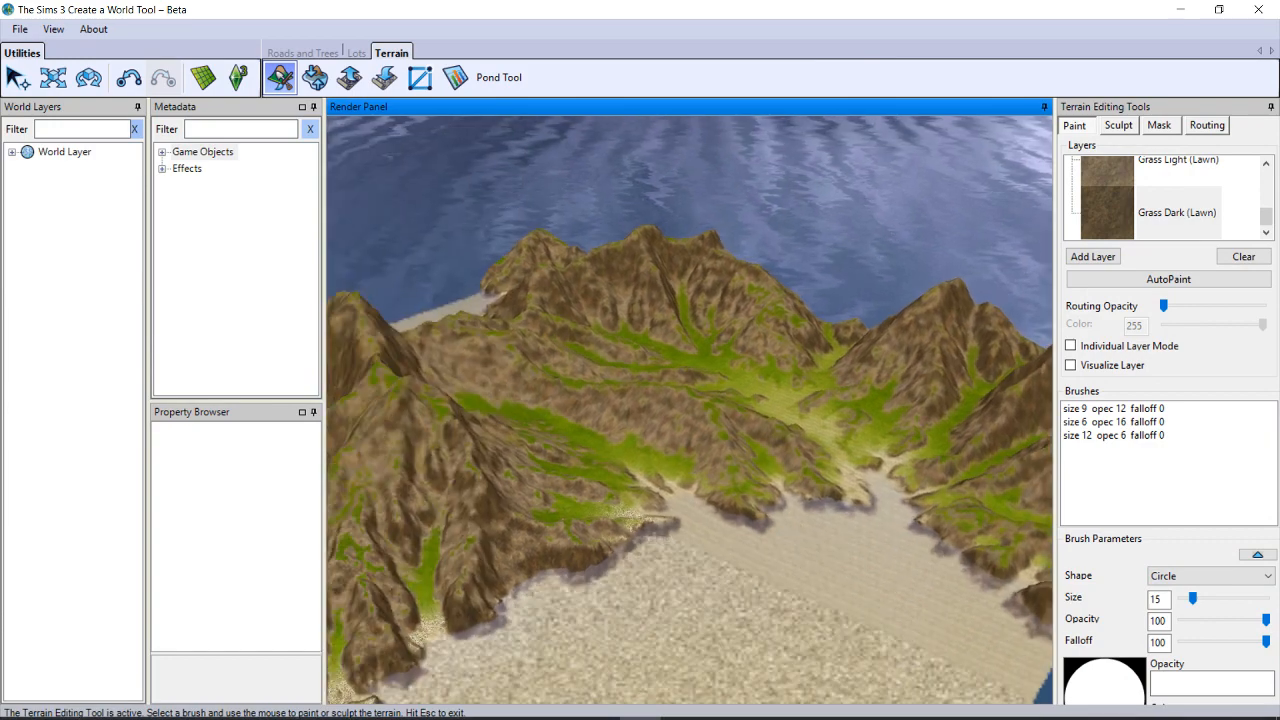
middle_drag(677, 632, 580, 445)
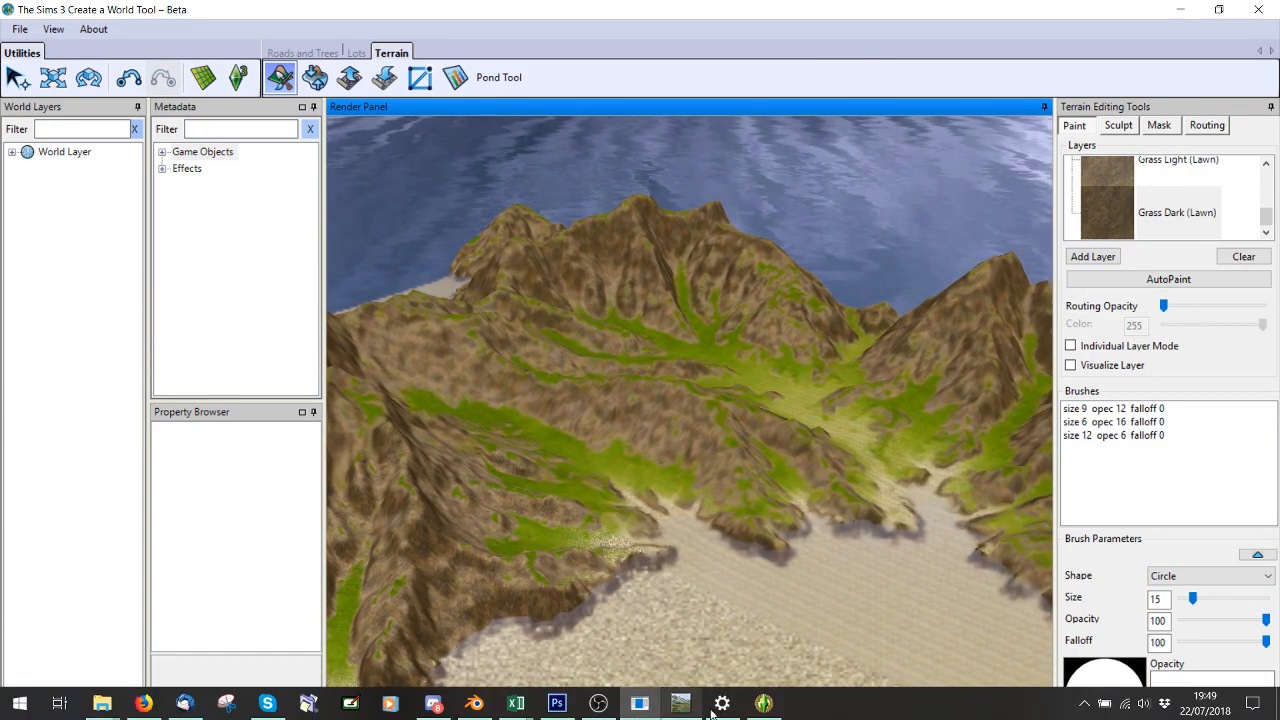
- Switch to World Machine and review the Grass texture device's properties, leaving them as they are
click(763, 703)
click(76, 489)
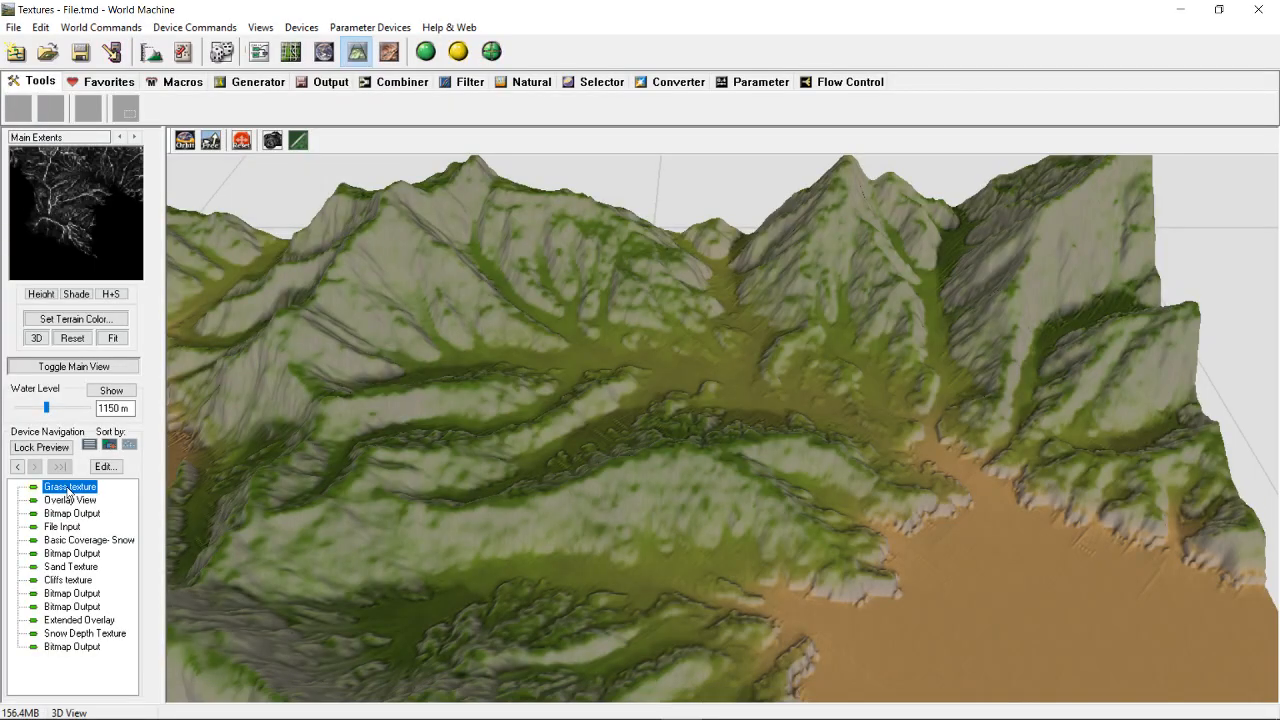
double_click(66, 490)
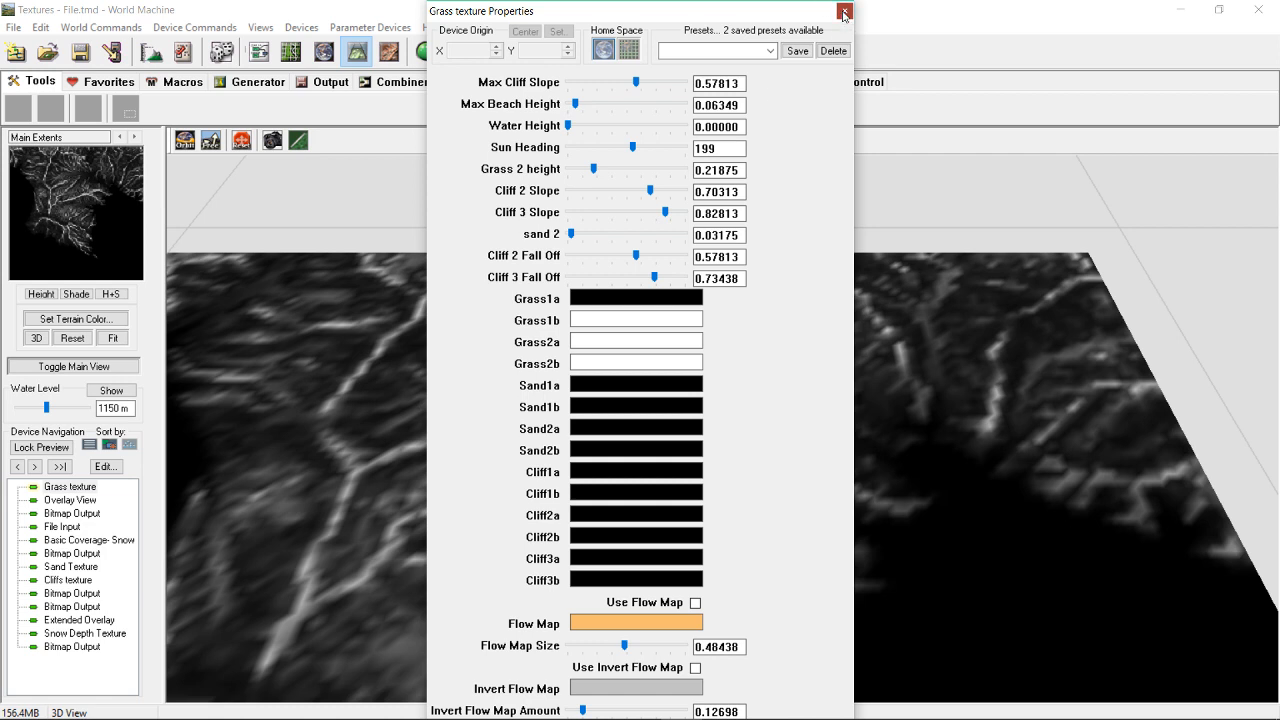
click(844, 14)
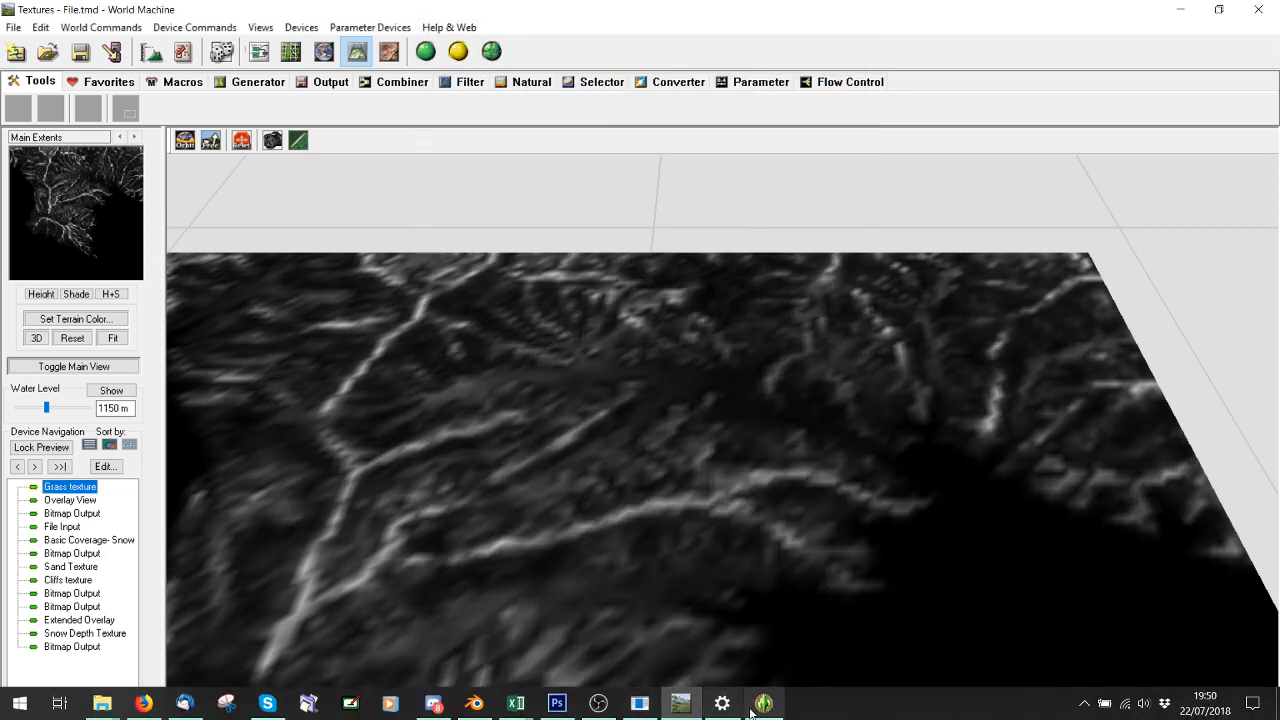
- Switch to Photoshop and open the GrassDark image from the terrain folder
click(569, 709)
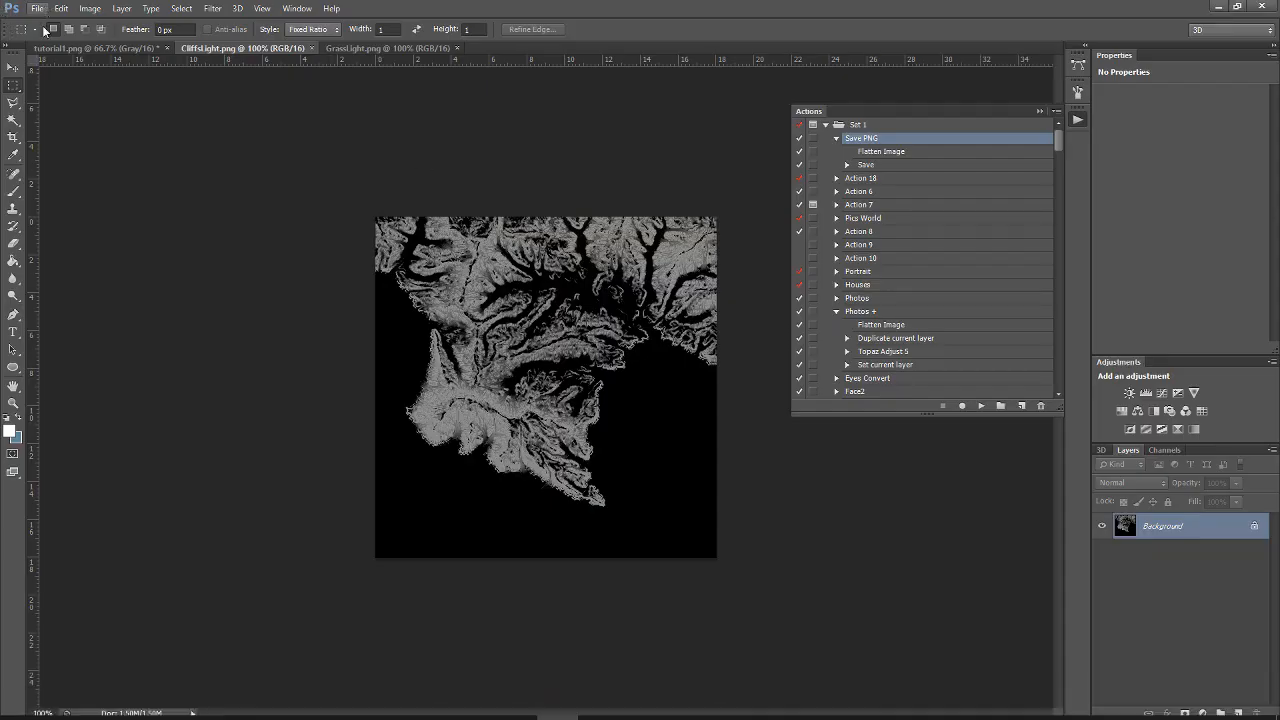
click(37, 8)
click(45, 40)
scroll(530, 298, down, 10)
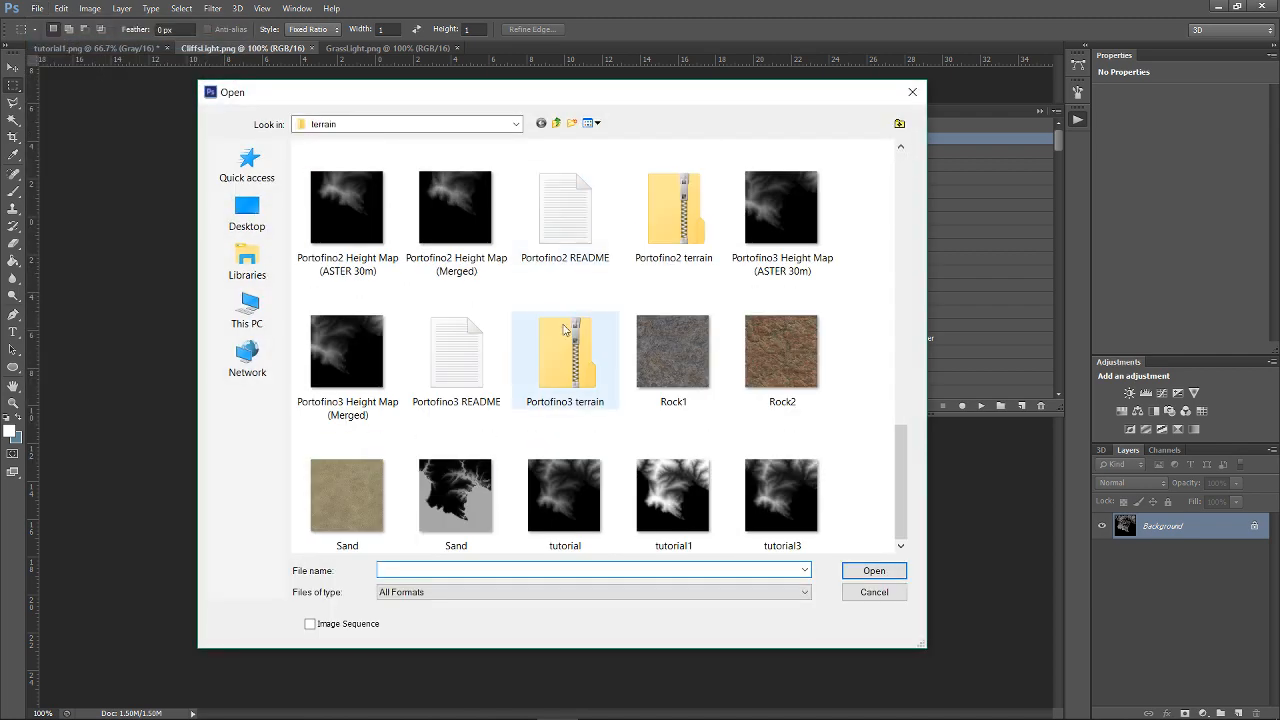
scroll(568, 344, up, 2)
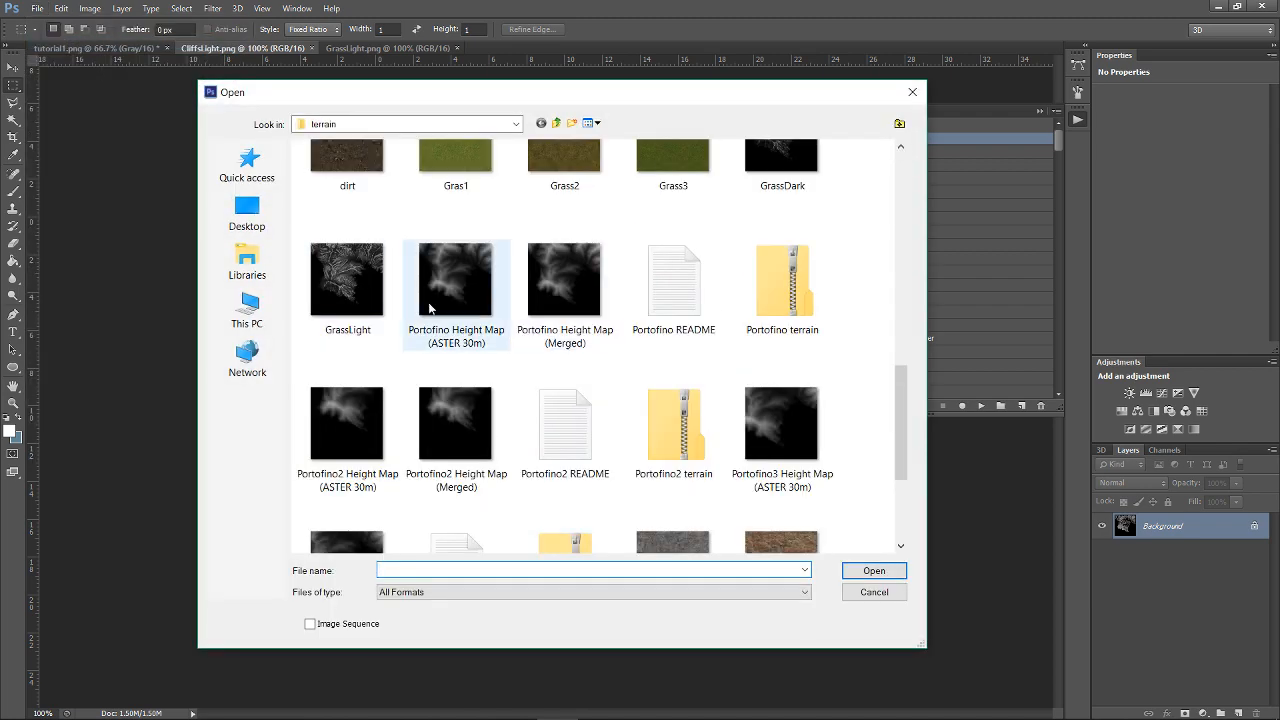
click(790, 180)
double_click(790, 180)
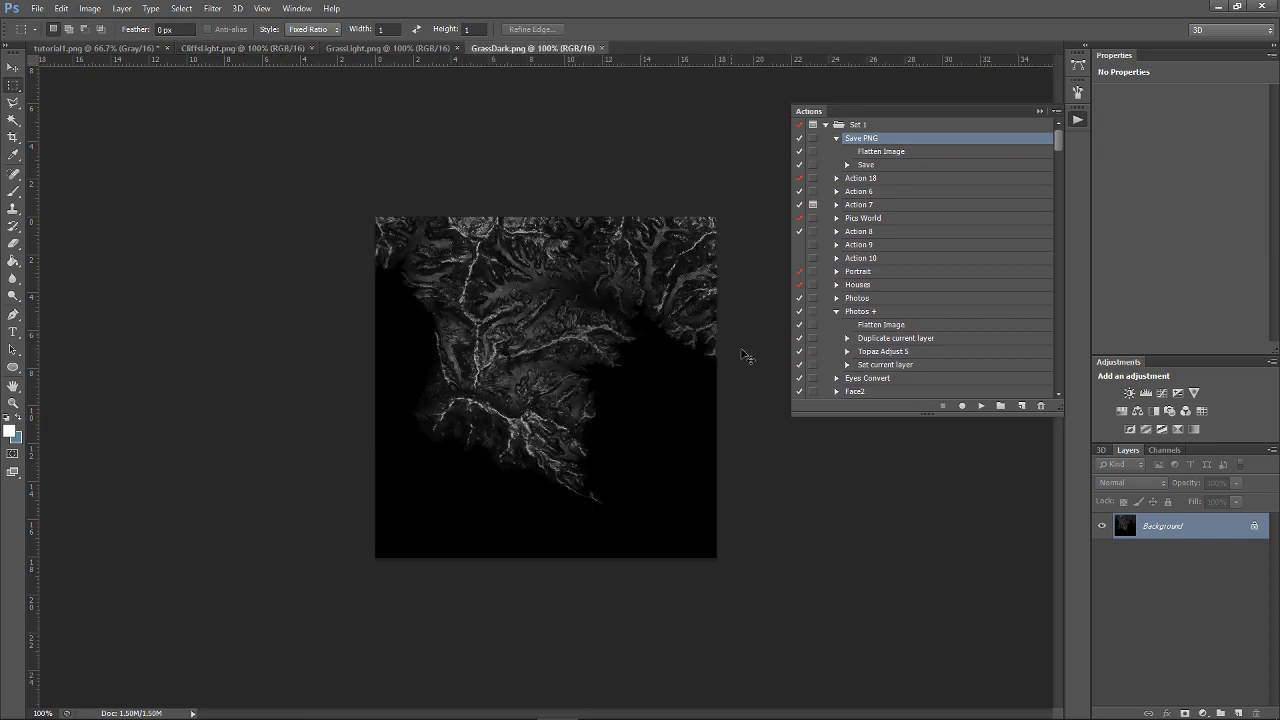
- Darken the GrassDark mask with a Curves adjustment that lowers the midtones, and save the file
key(ctrl+m)
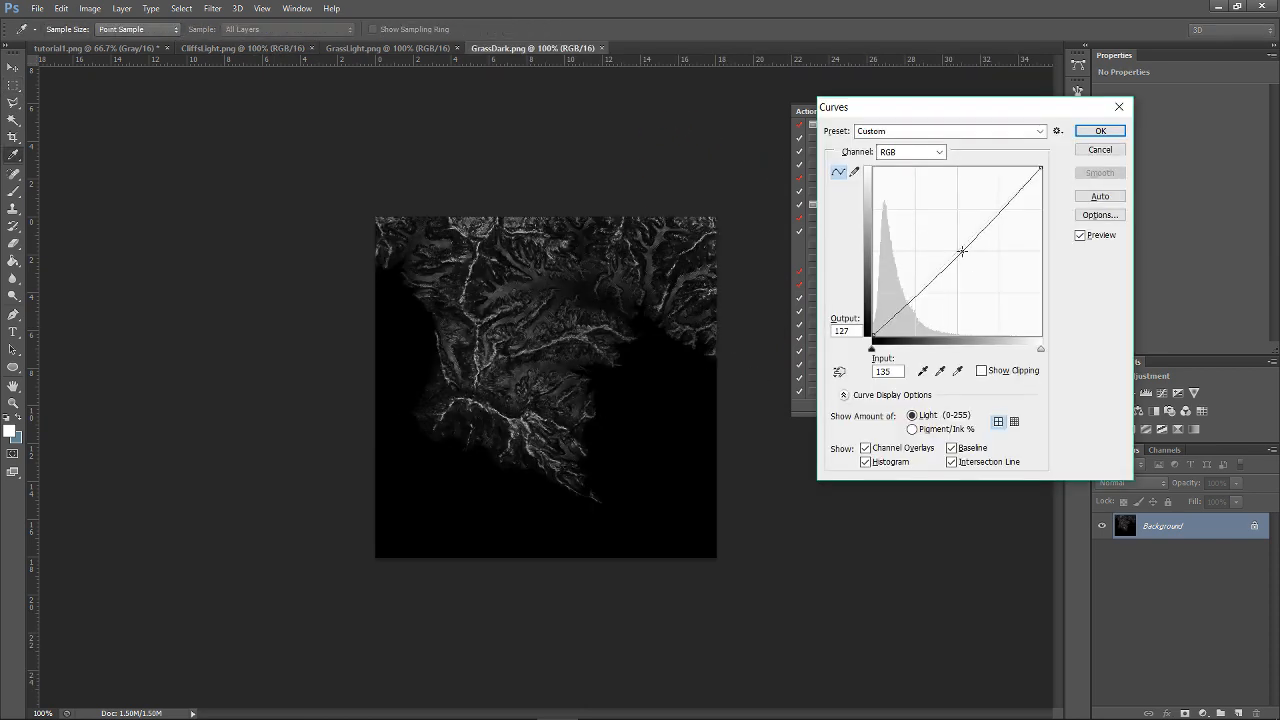
drag(964, 255, 971, 271)
click(1100, 131)
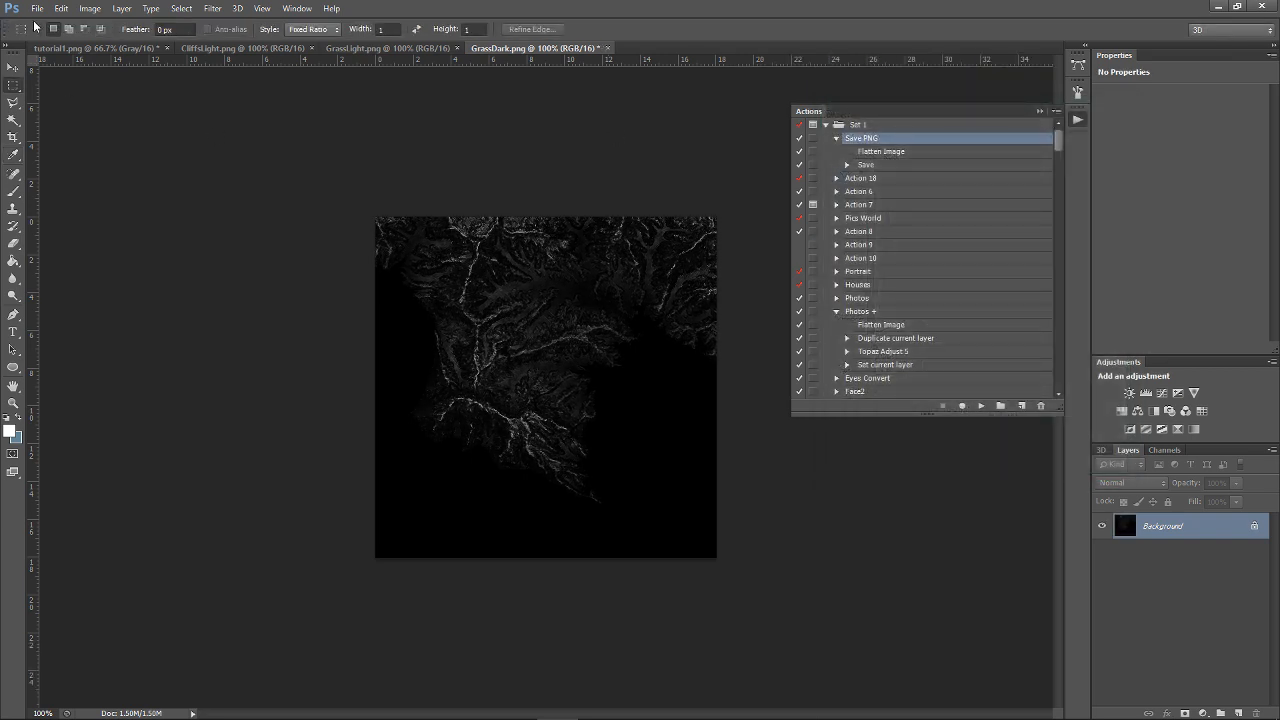
click(37, 8)
click(66, 190)
- Switch to Create a World and import GrassDark from the terrain folder as the mask of the Cliffs Dark layer
click(683, 703)
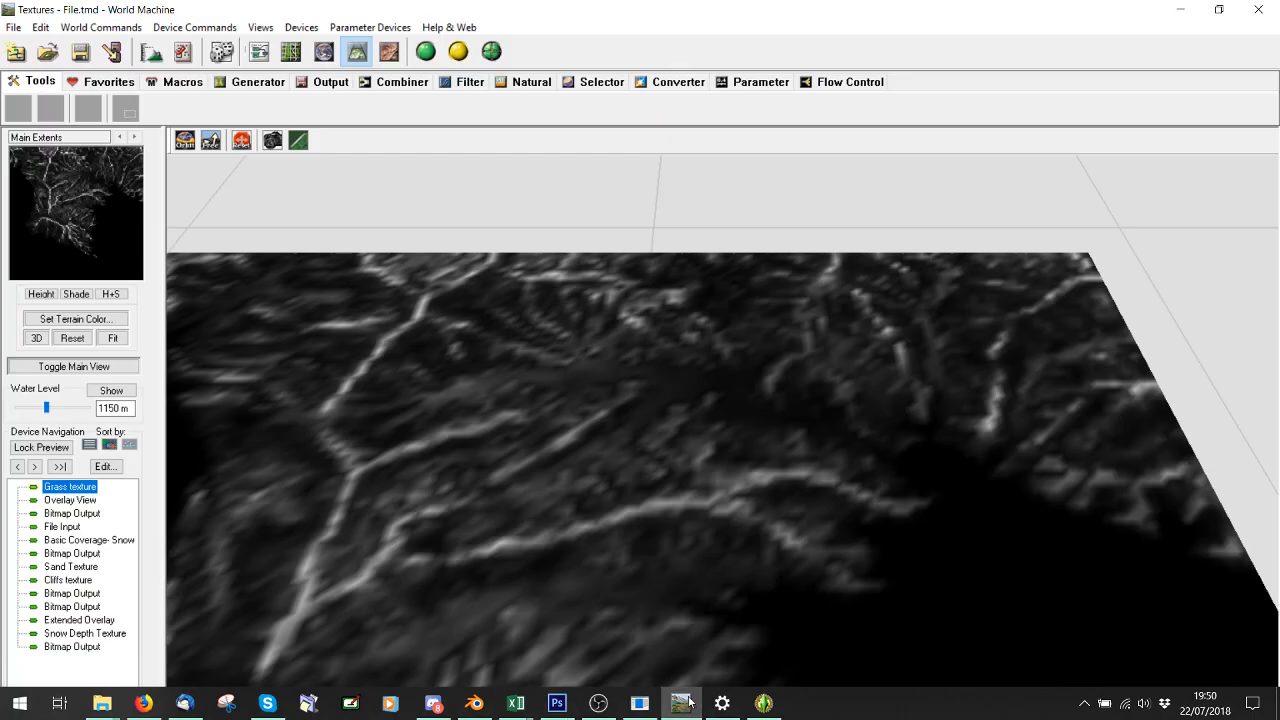
click(640, 703)
scroll(1228, 222, down, 3)
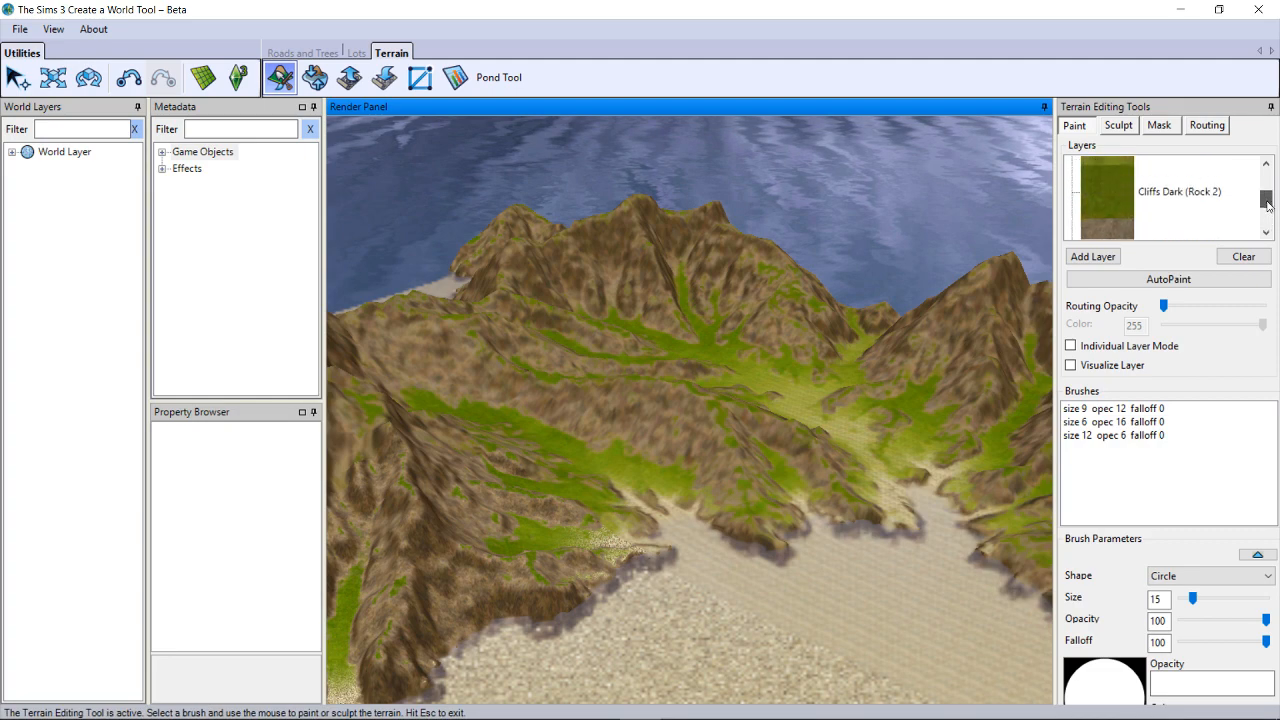
right_click(1228, 222)
click(1228, 283)
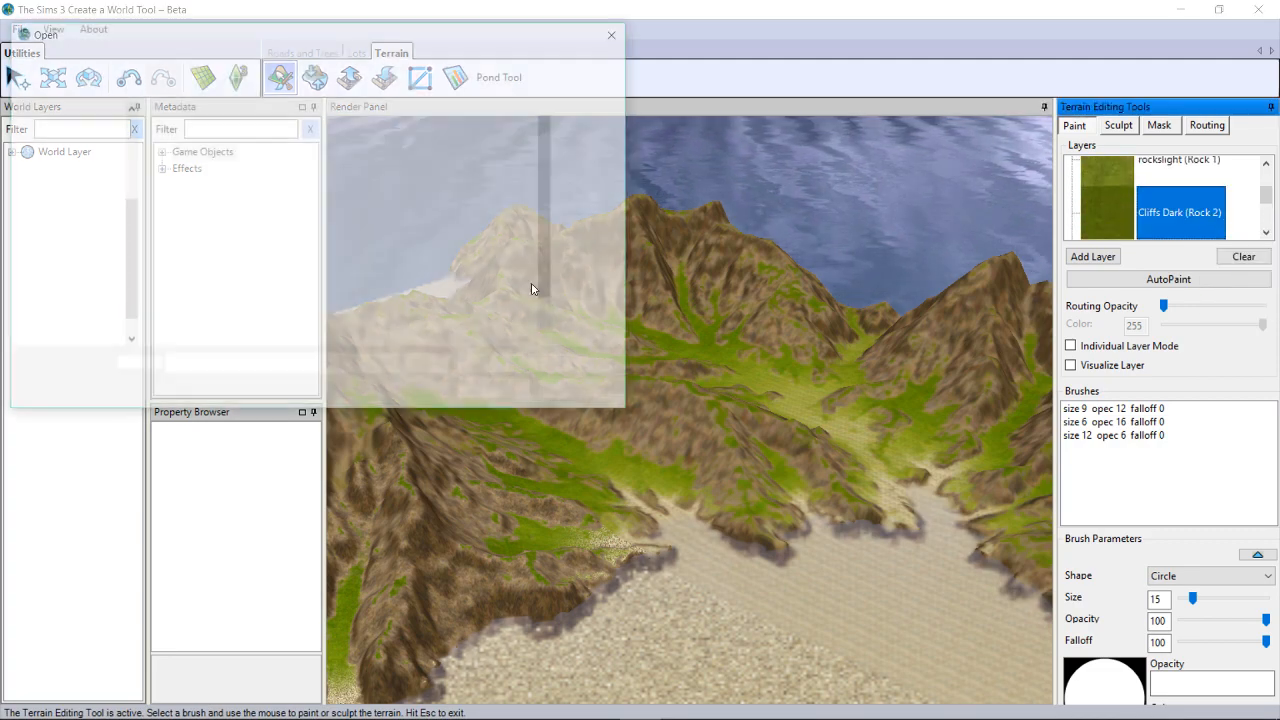
click(64, 250)
scroll(359, 153, down, 4)
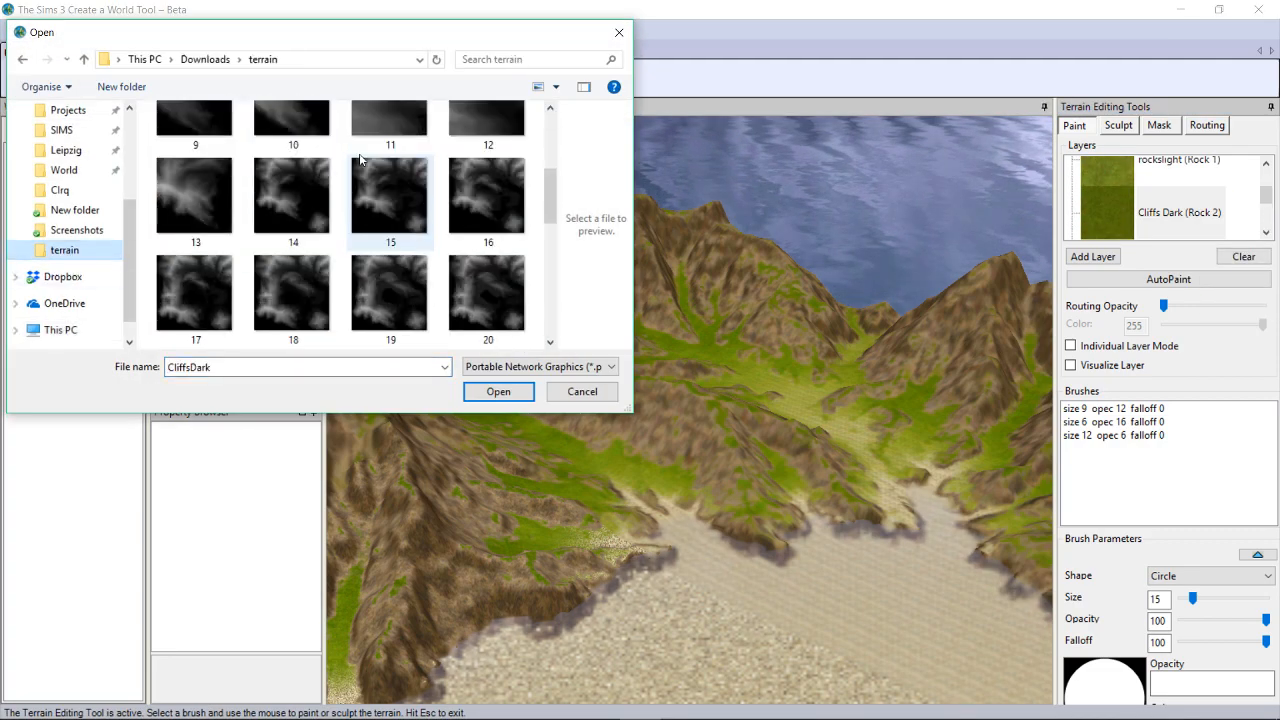
scroll(358, 158, down, 1)
double_click(311, 158)
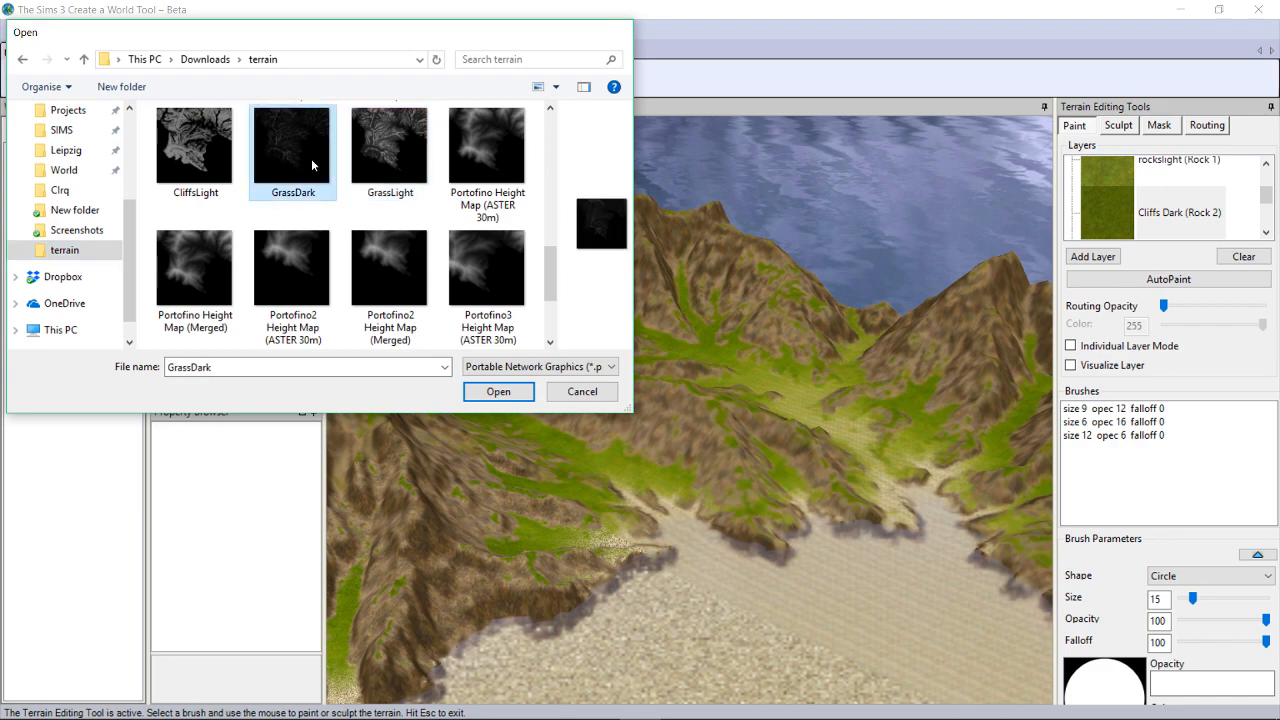
middle_drag(676, 380, 704, 384)
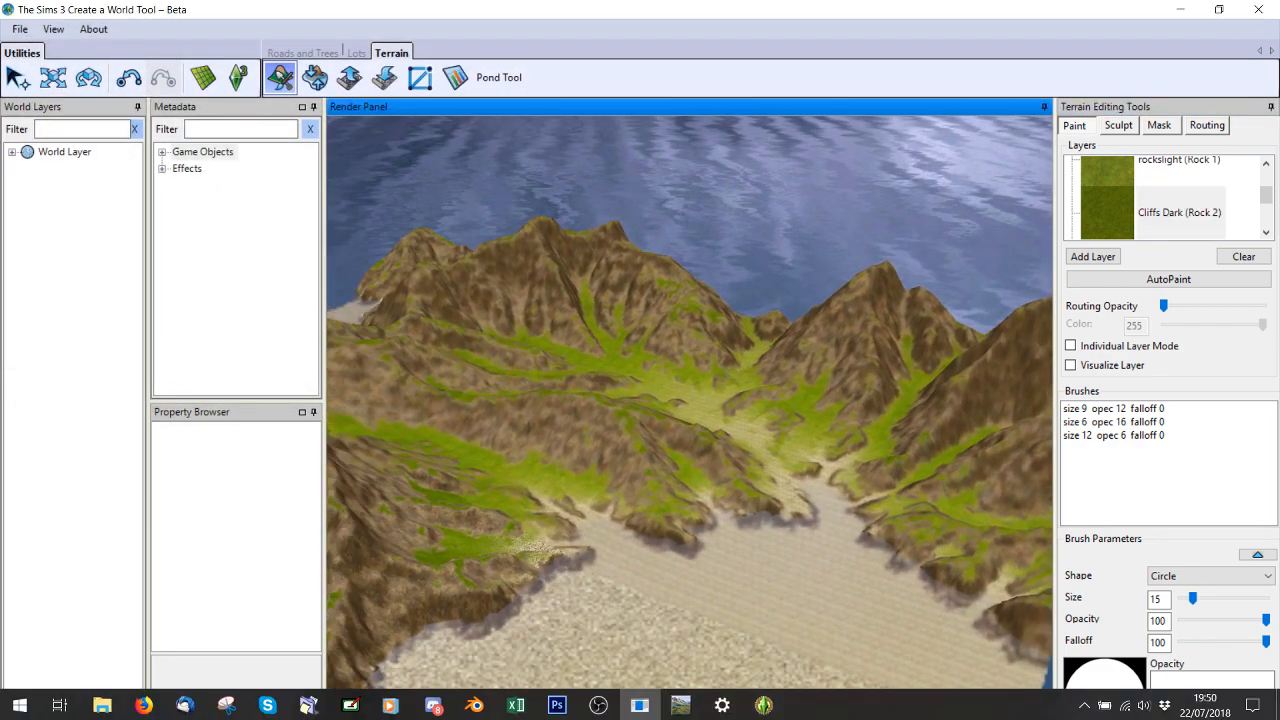
- Switch to Photoshop and open the CliffsDark image from the terrain folder
click(557, 703)
click(37, 8)
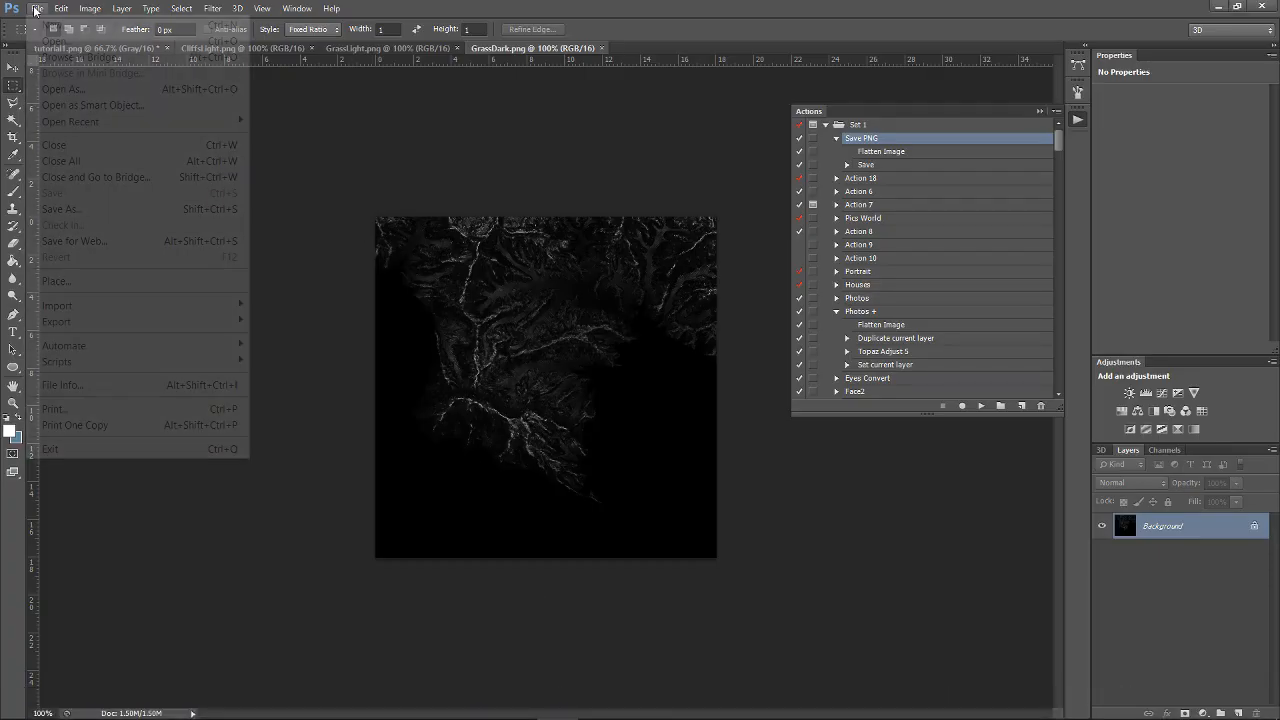
click(56, 39)
scroll(604, 268, down, 15)
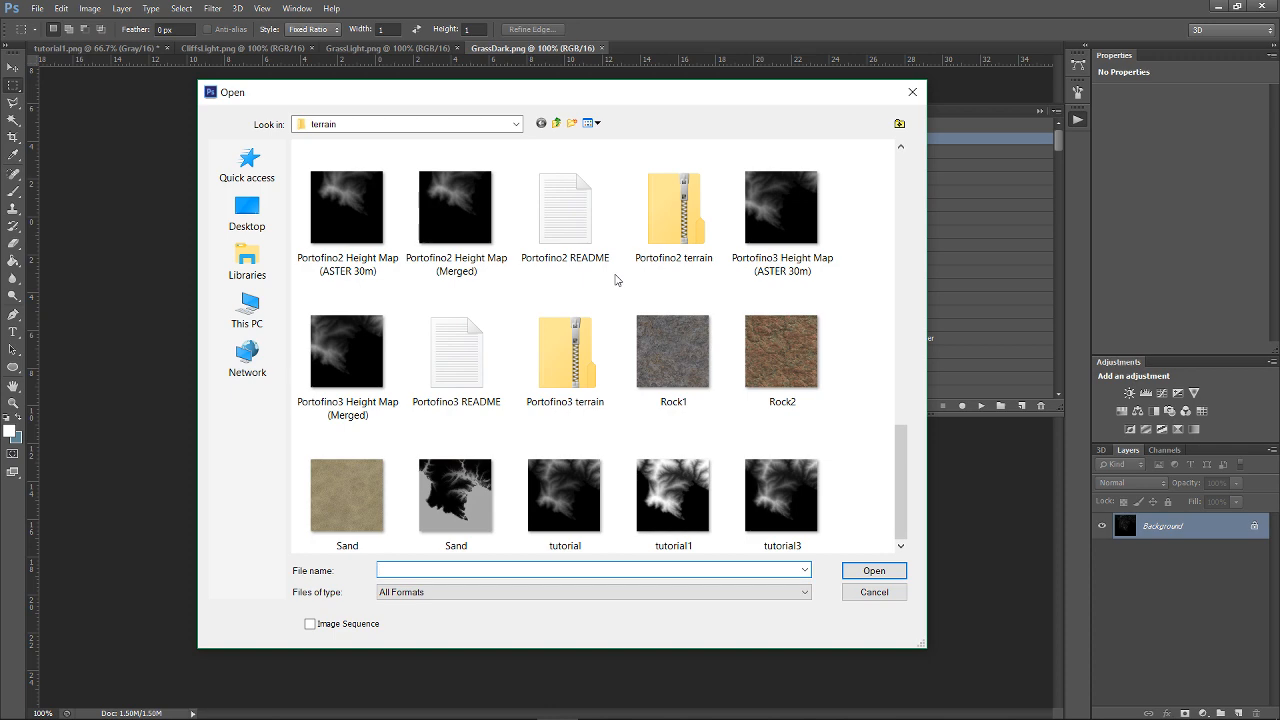
scroll(636, 489, up, 5)
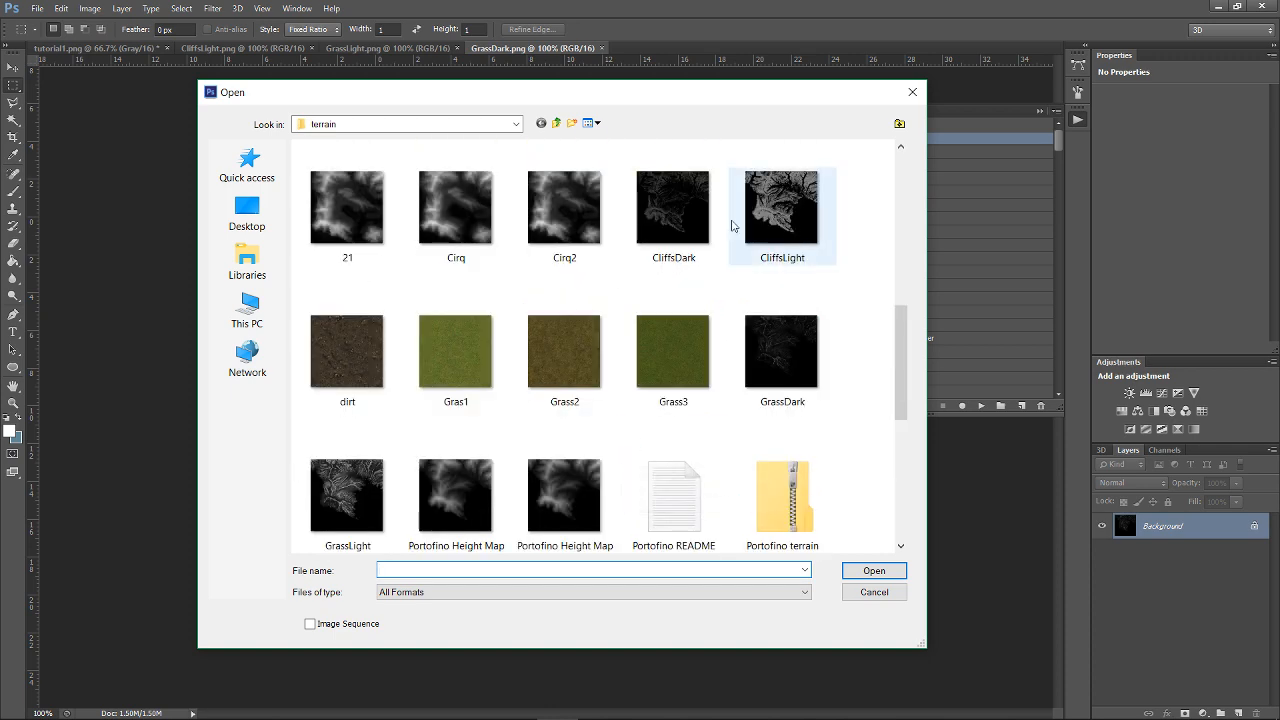
double_click(688, 222)
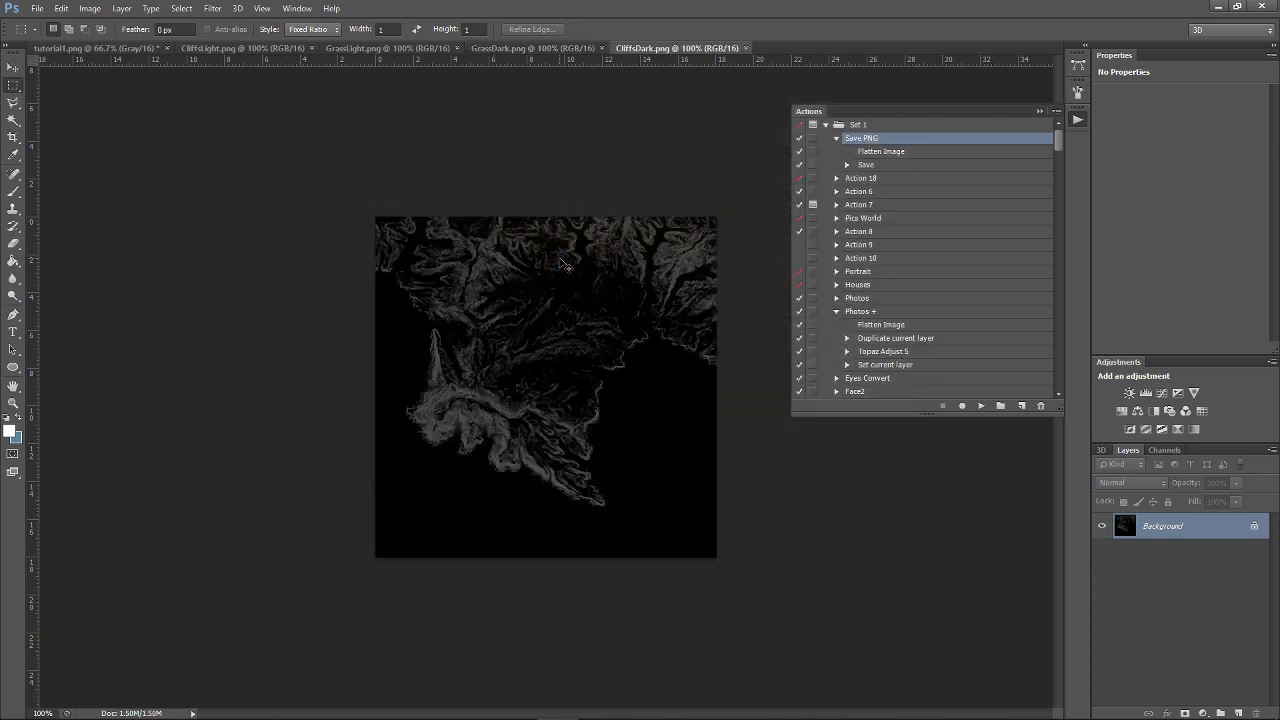
- Darken the CliffsDark mask with a Curves adjustment that lowers the midtones
key(ctrl+m)
drag(967, 242, 971, 258)
click(1100, 131)
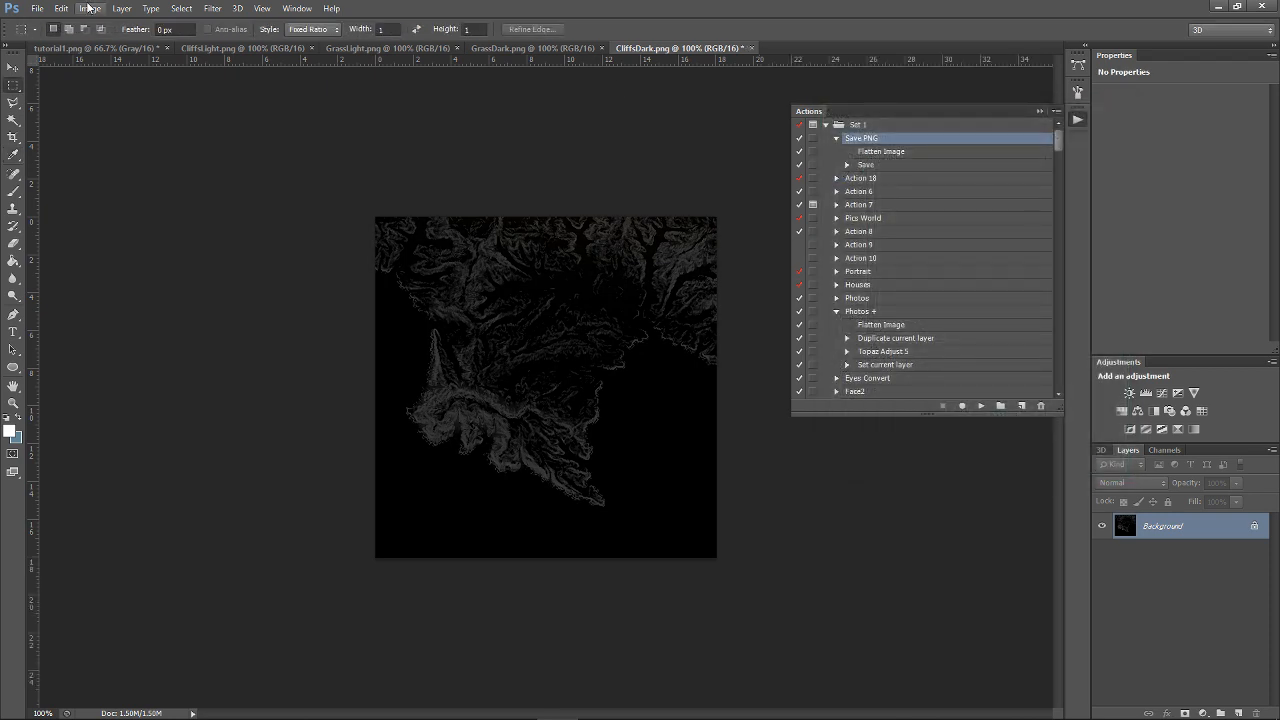
- Soften the CliffsDark mask with a Gaussian Blur of about 1.1 pixels radius and save the file
click(90, 8)
mouse_move(216, 8)
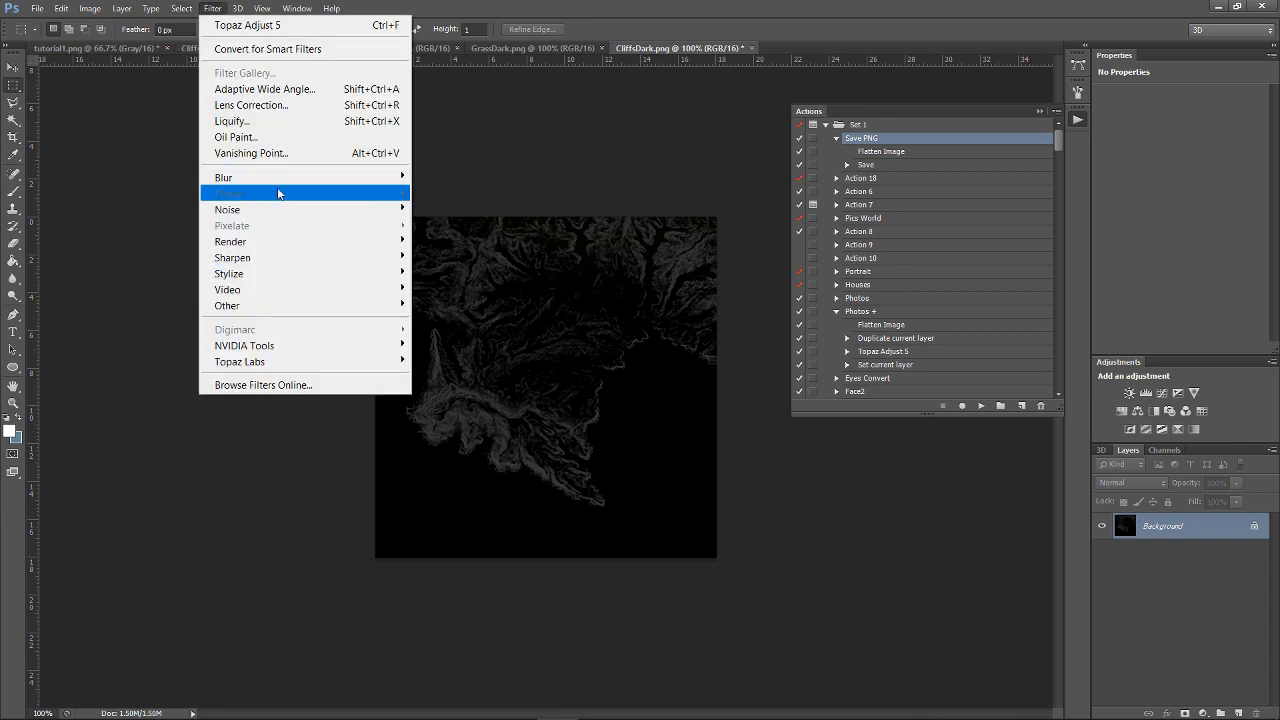
mouse_move(278, 178)
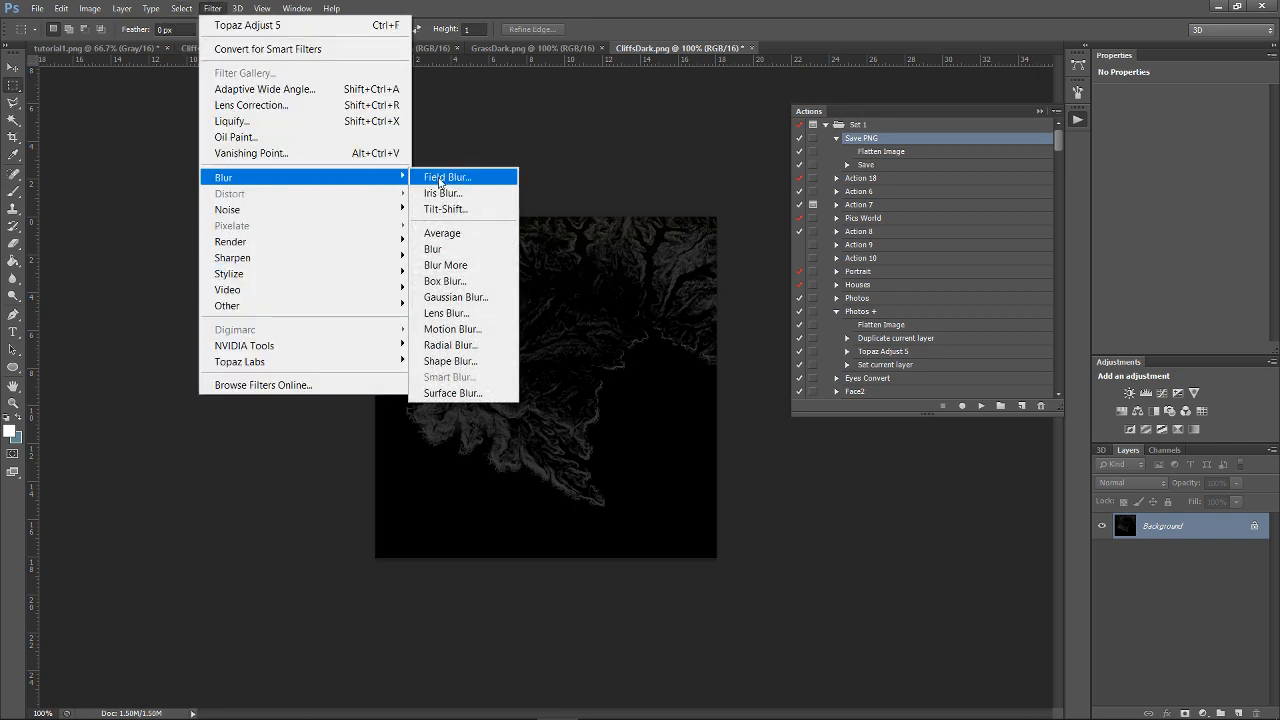
click(462, 297)
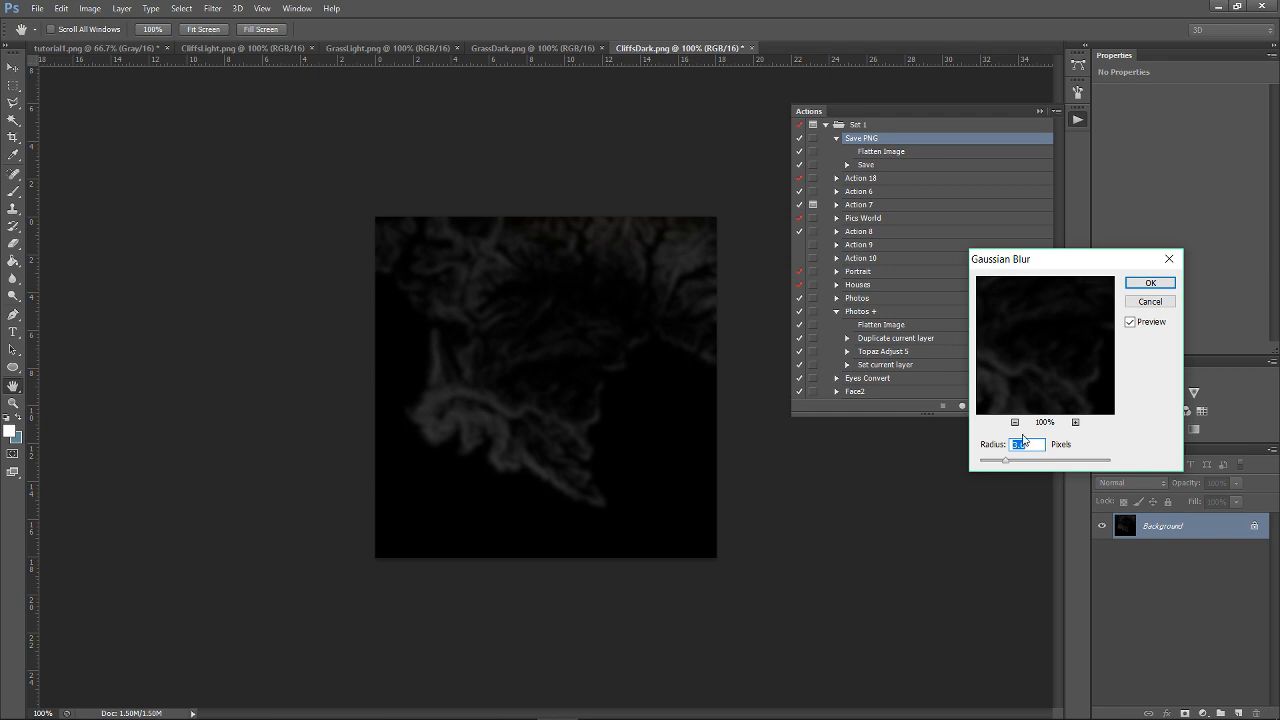
drag(1005, 463, 984, 464)
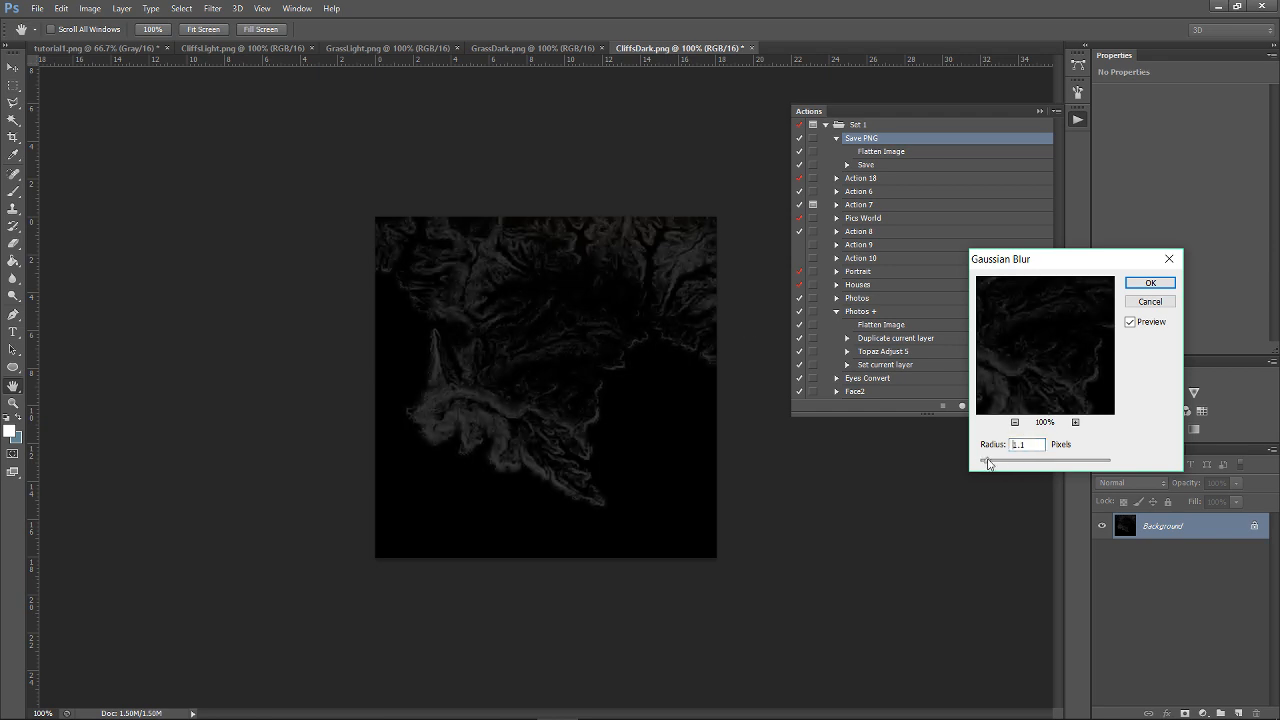
click(1151, 284)
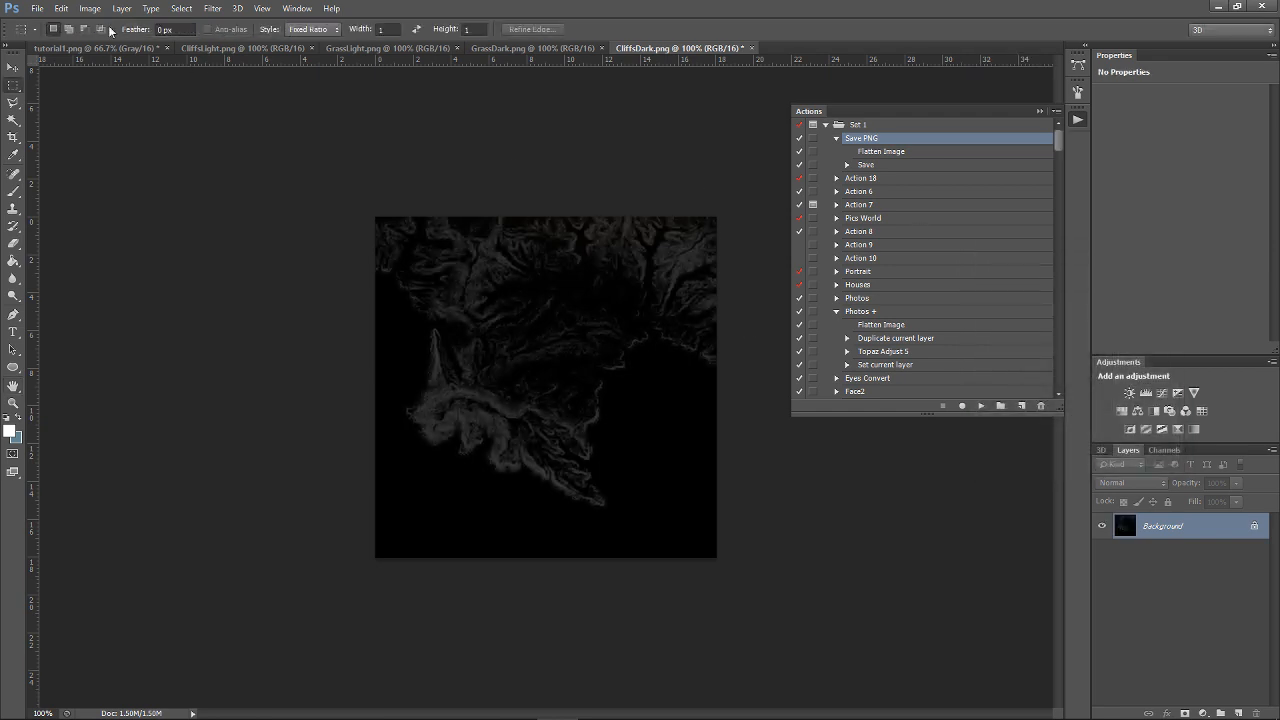
click(37, 8)
click(60, 193)
- Switch to Create a World and import CliffsDark from the terrain folder as the mask of the Grass Dark layer
click(677, 705)
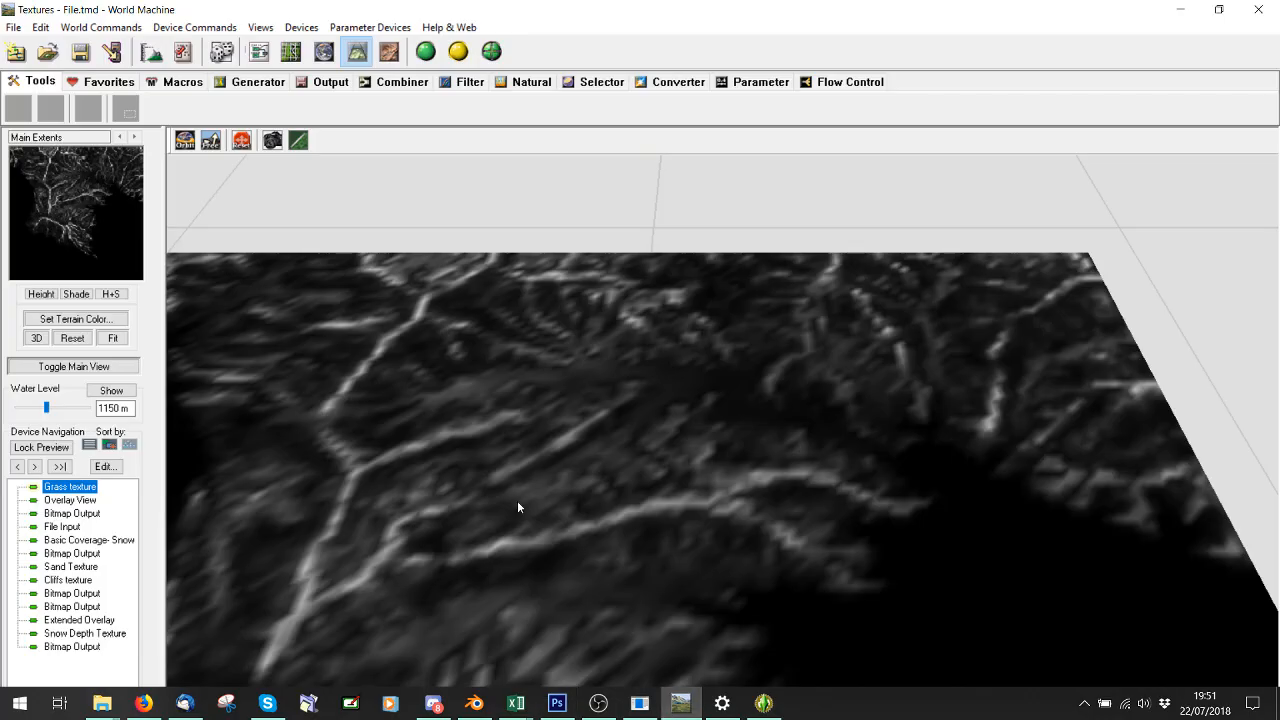
click(640, 704)
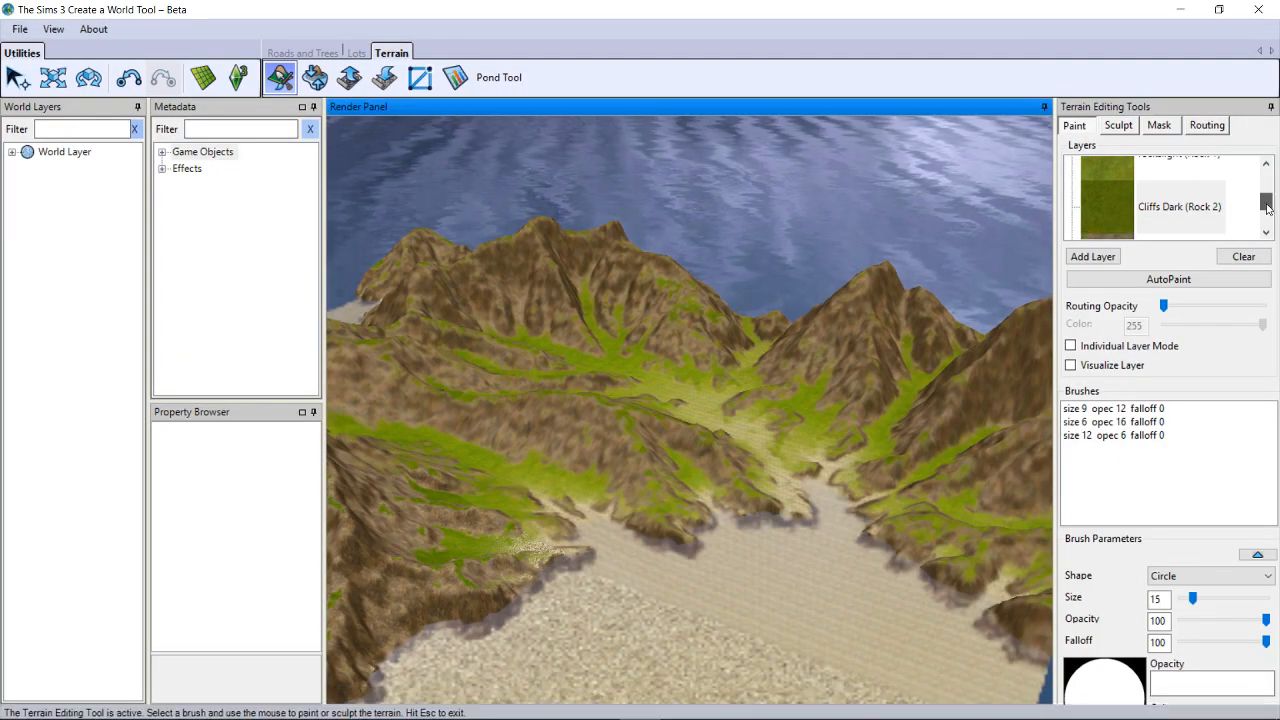
drag(1267, 205, 1267, 216)
right_click(1175, 212)
click(1190, 260)
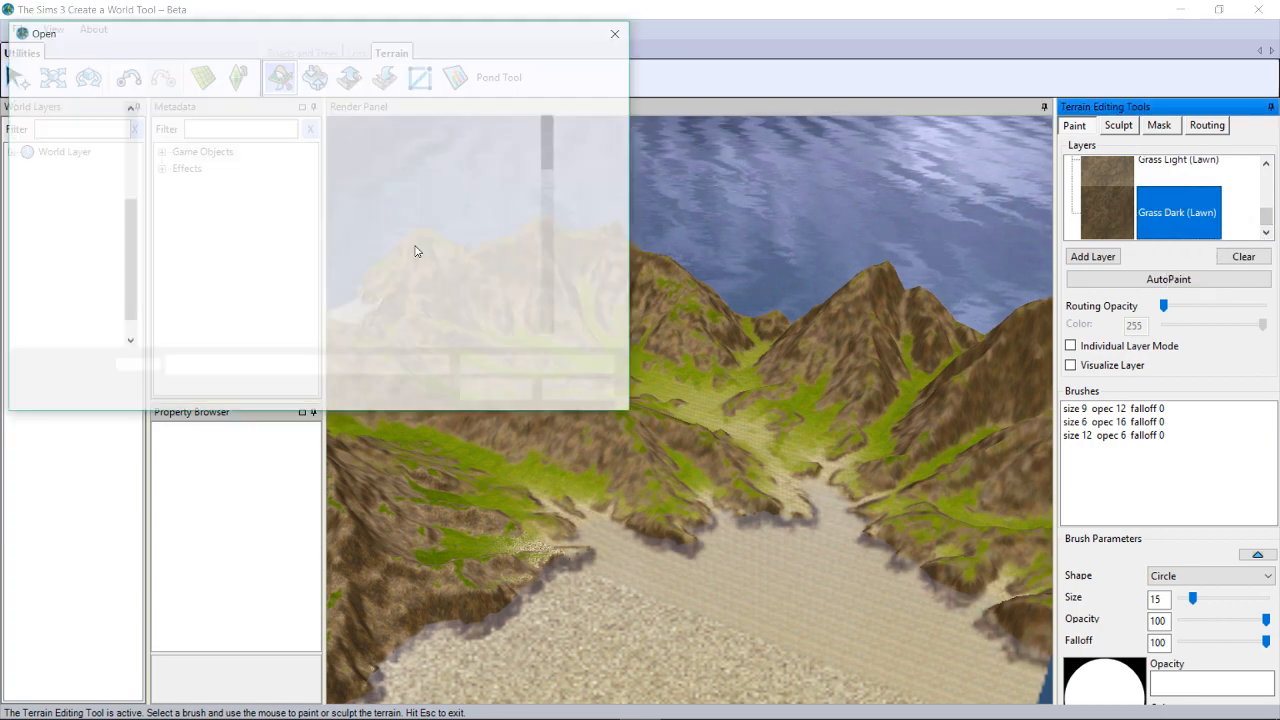
scroll(325, 220, up, 1)
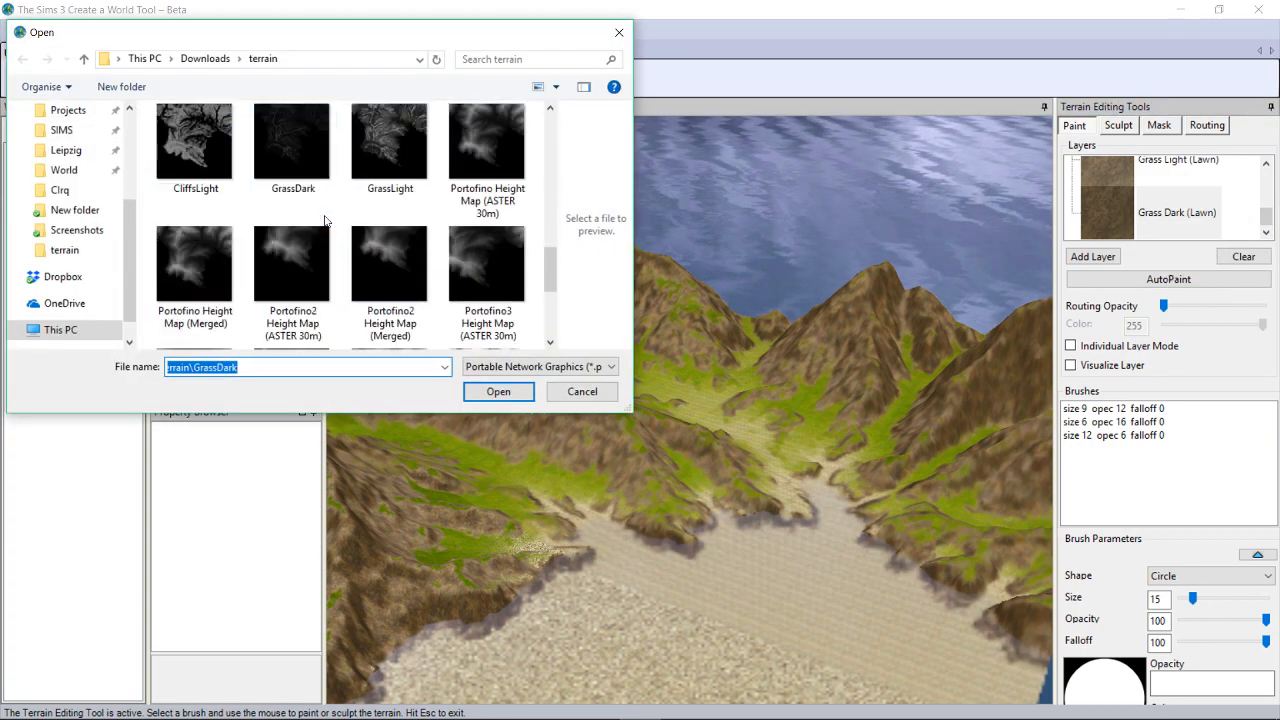
double_click(472, 156)
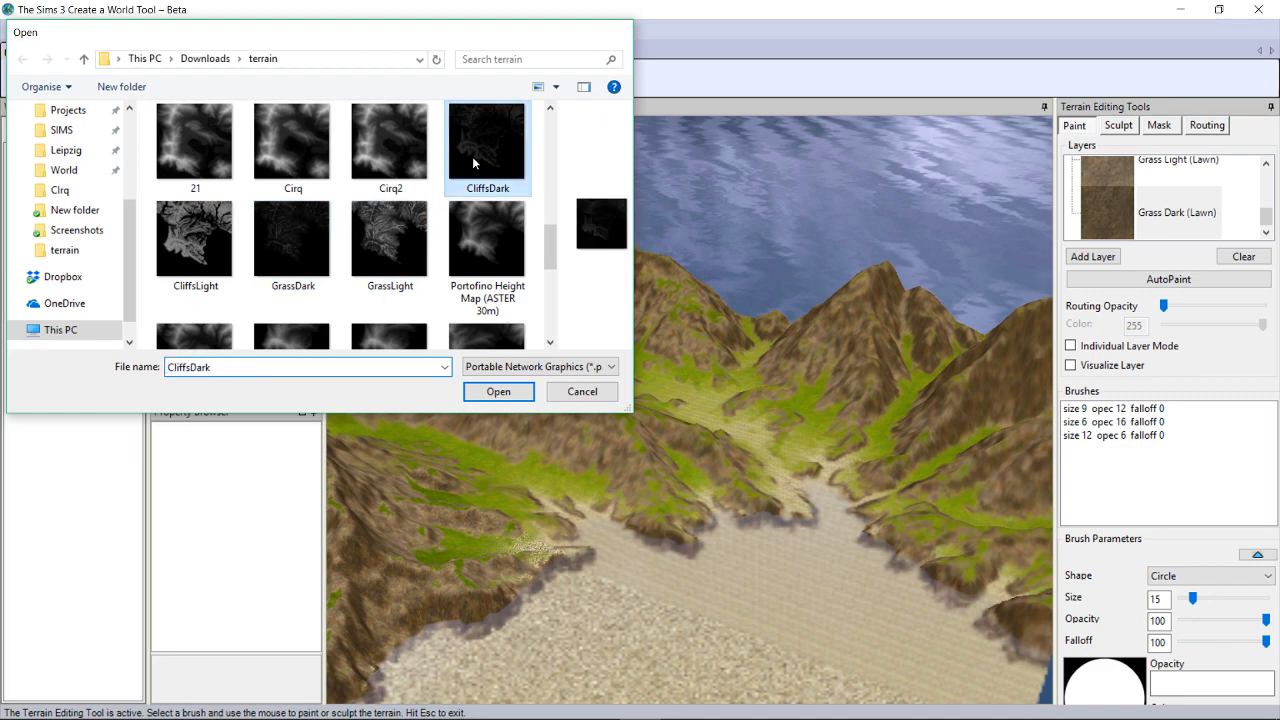
scroll(709, 331, up, 3)
middle_drag(785, 400, 759, 368)
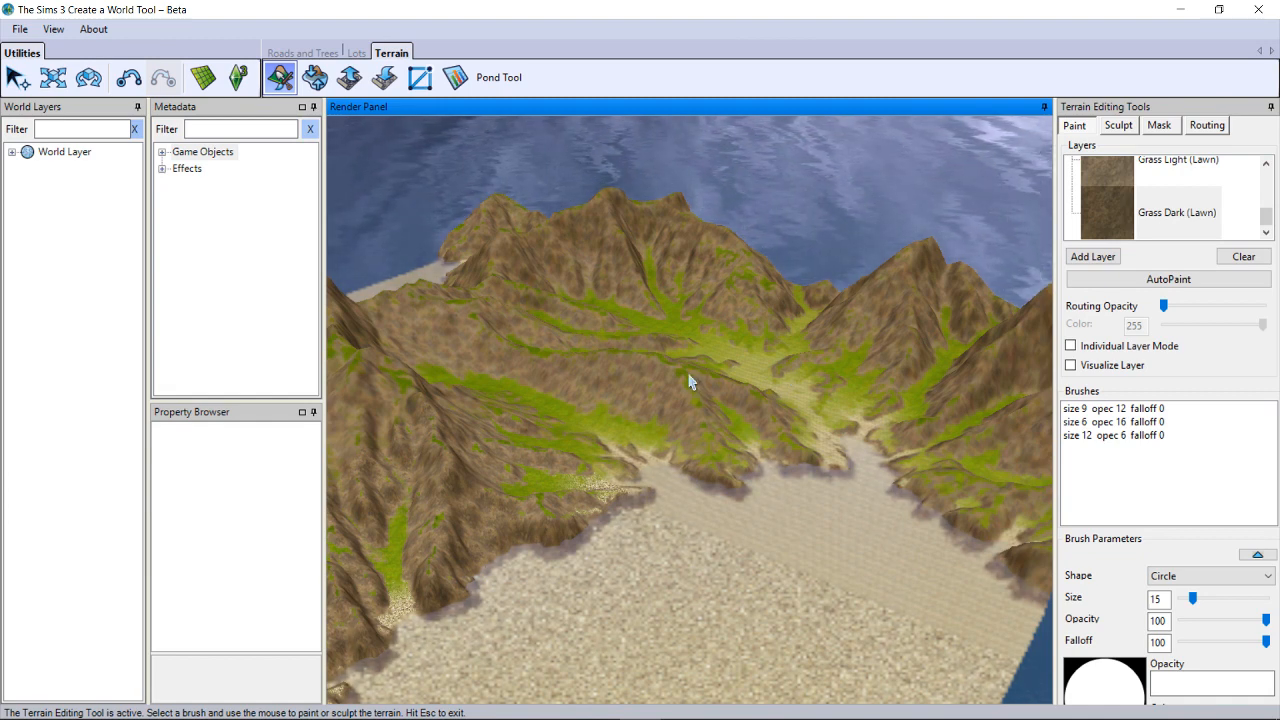
- Switch to Photoshop and open the CLiff3 and Grass textures together from the Clrq folder
click(557, 704)
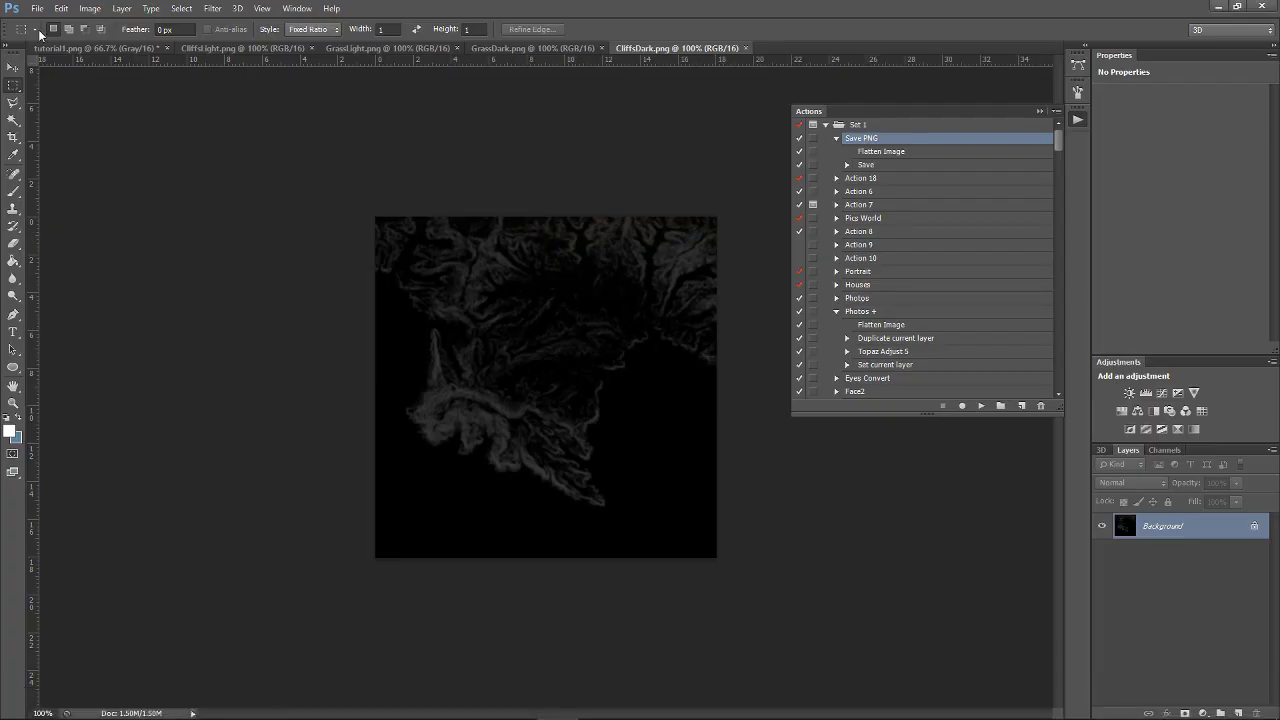
click(37, 8)
click(55, 40)
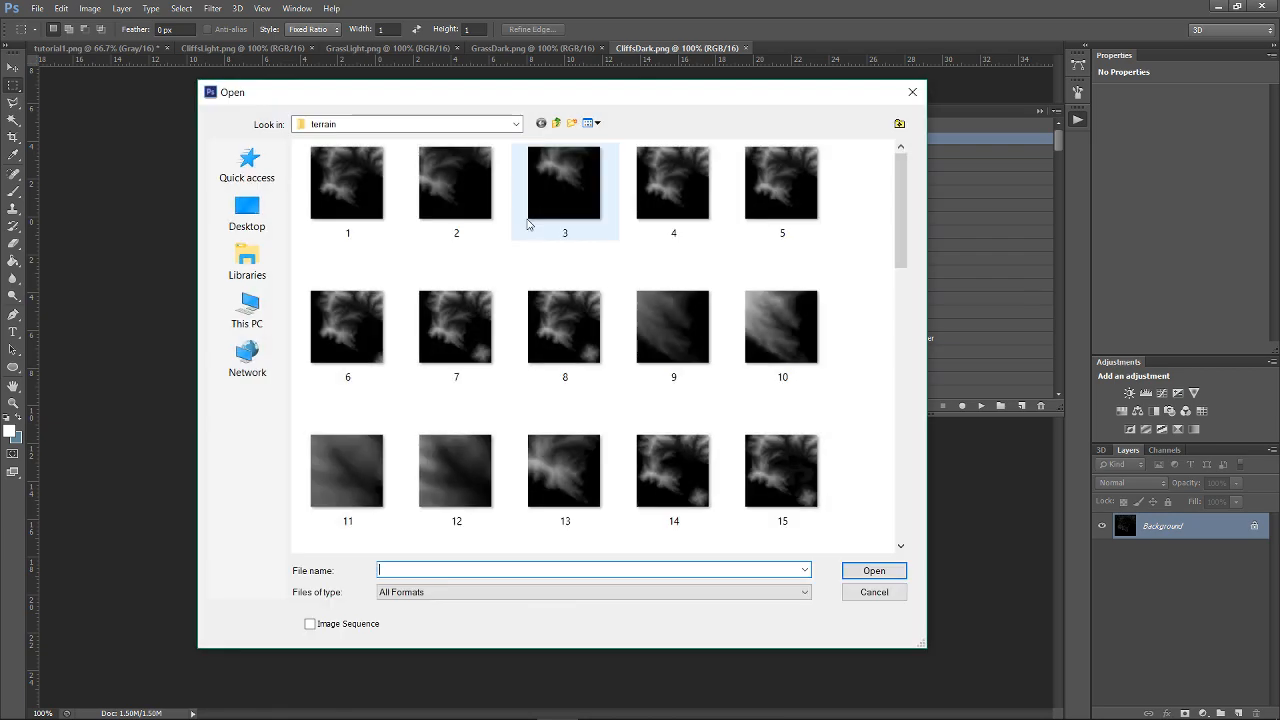
click(247, 165)
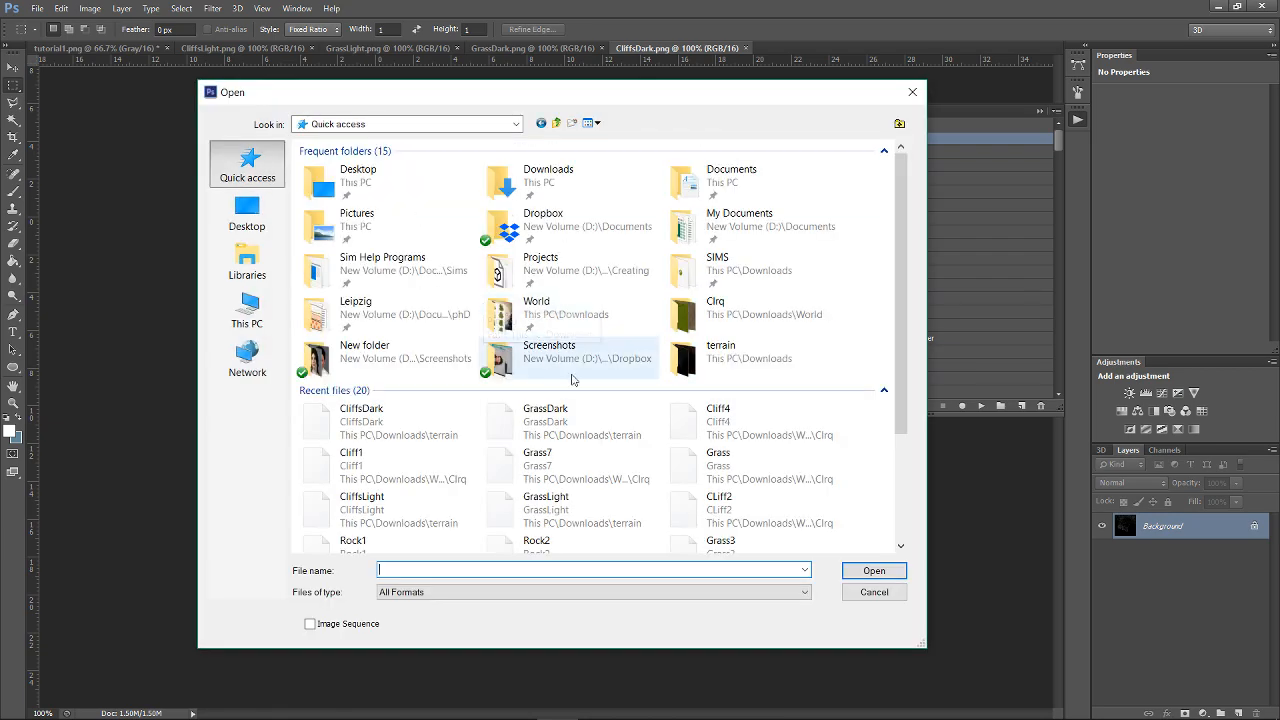
double_click(705, 310)
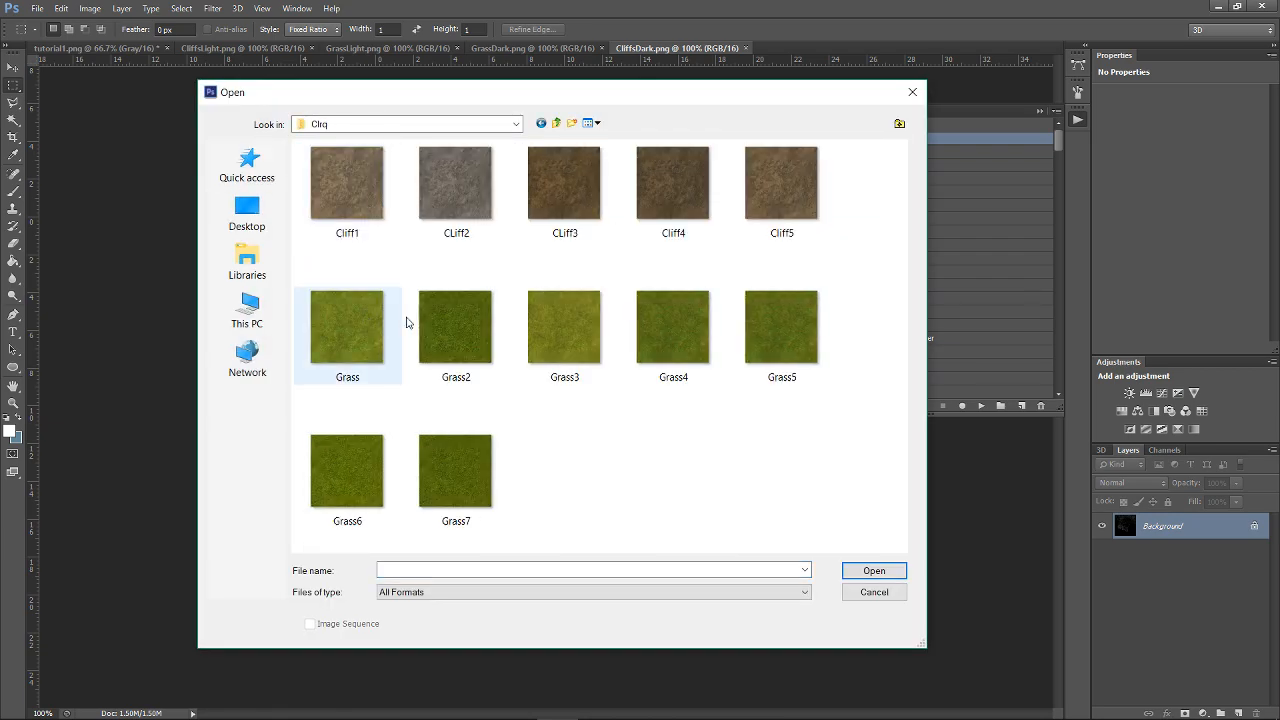
click(552, 192)
ctrl+click(354, 323)
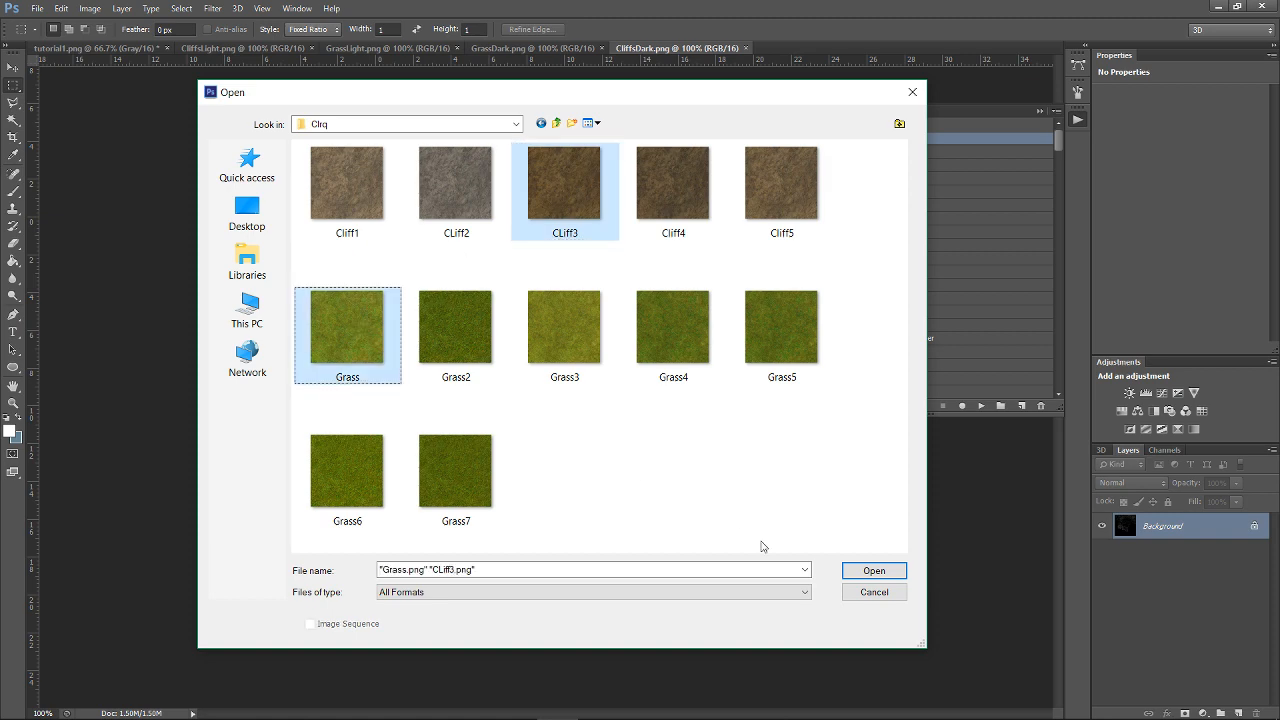
click(872, 570)
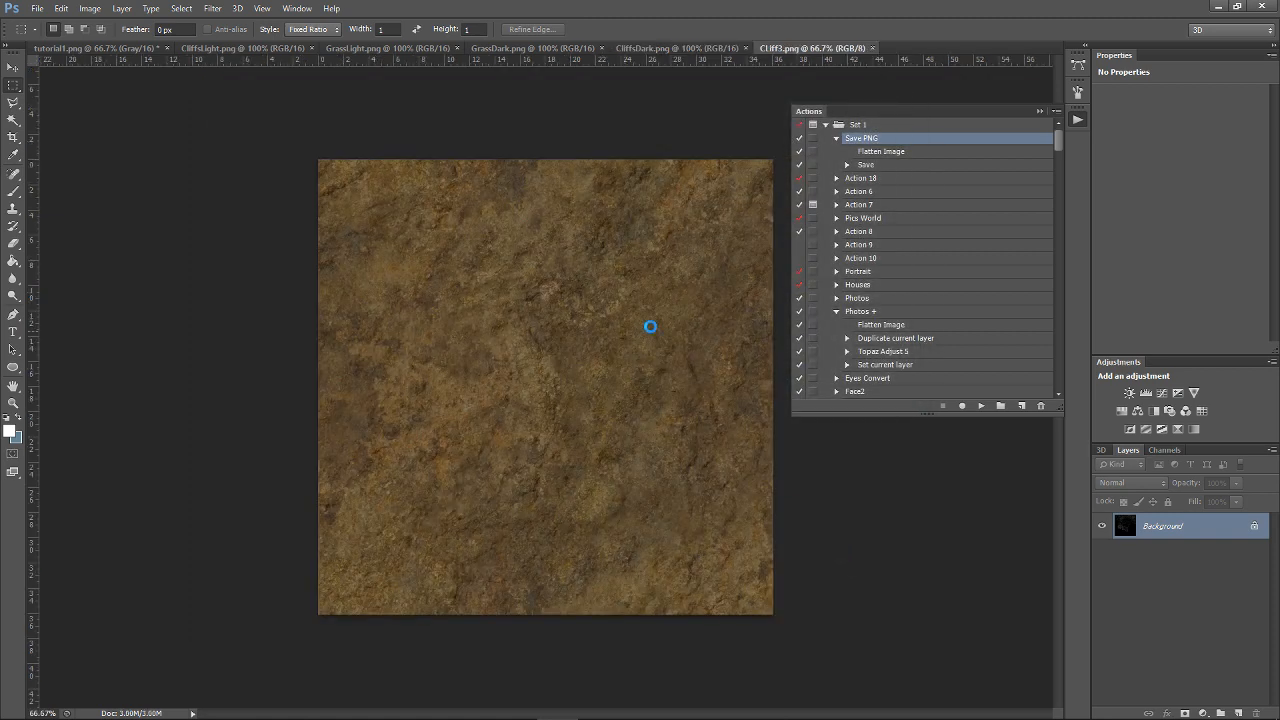
- Duplicate the Grass texture's background layer into the CLiff3.png document
right_click(1128, 527)
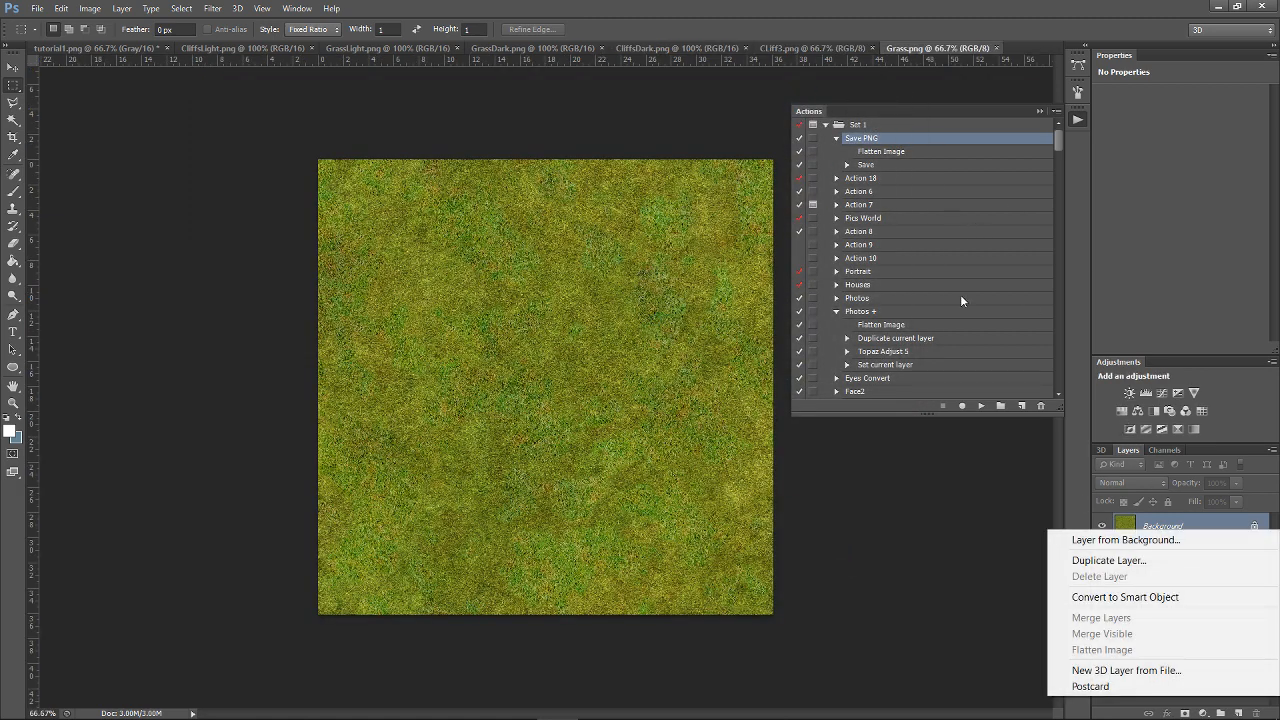
click(1109, 560)
click(840, 348)
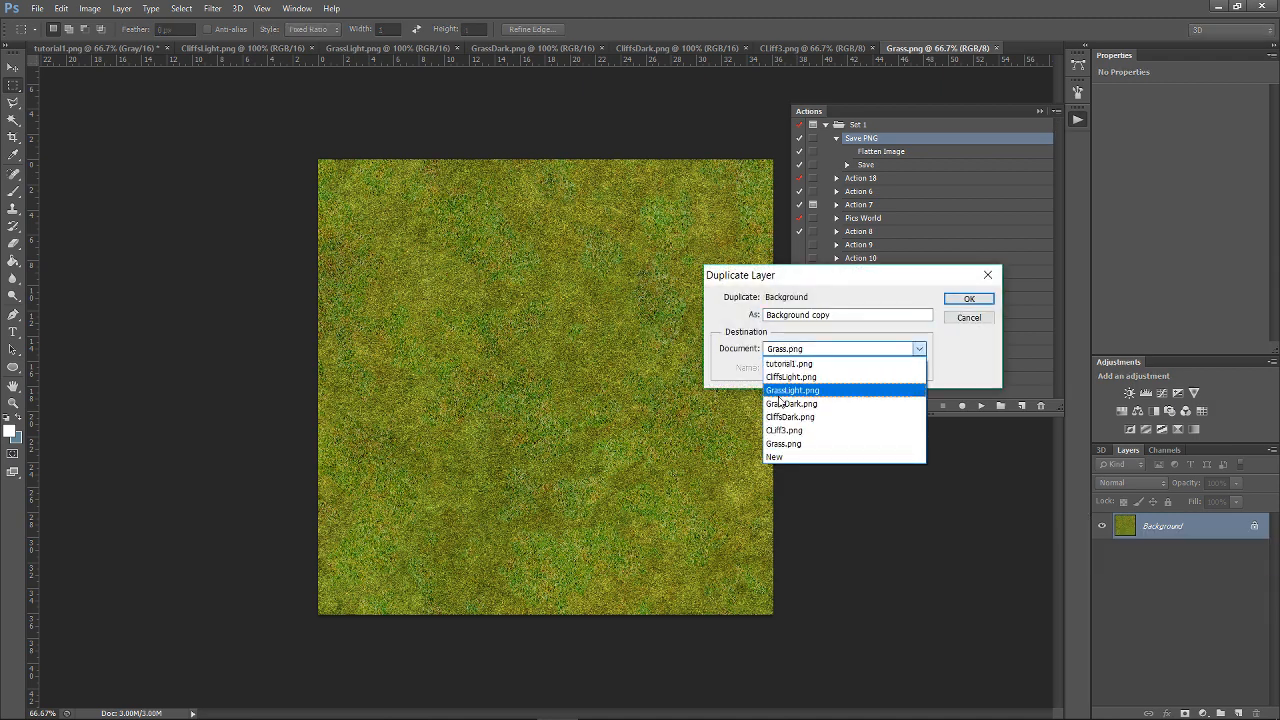
click(784, 430)
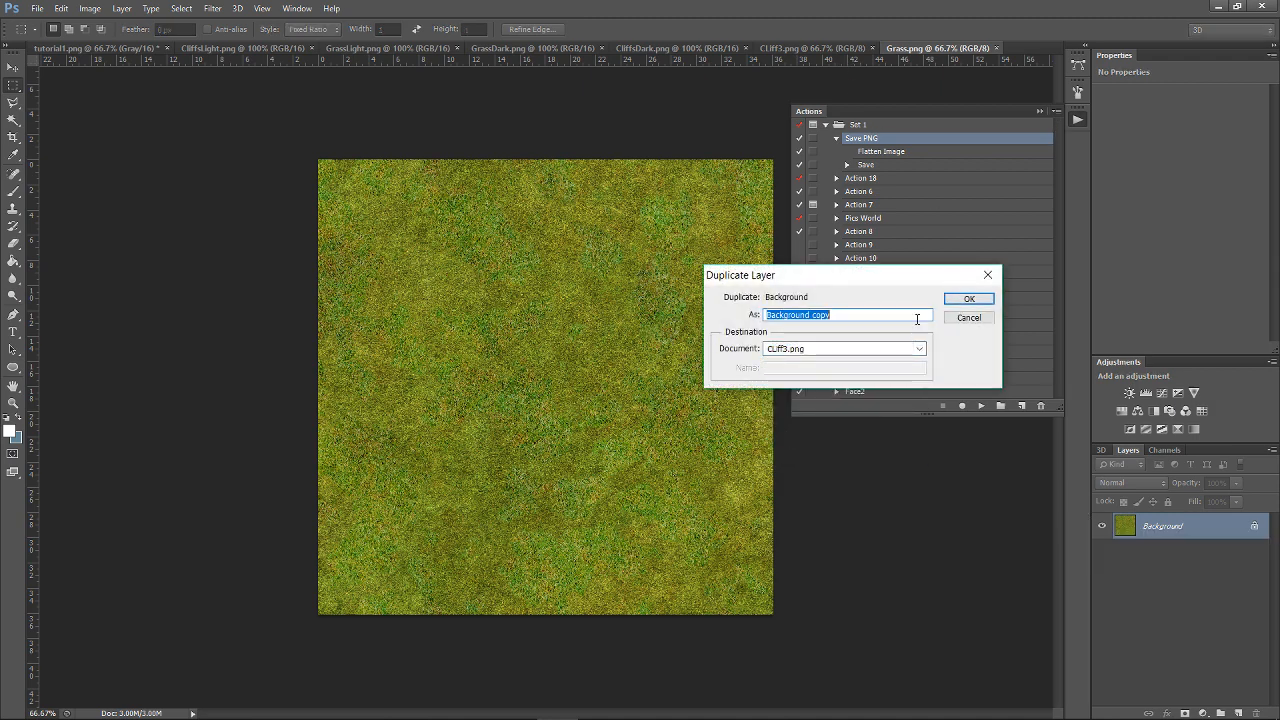
click(969, 299)
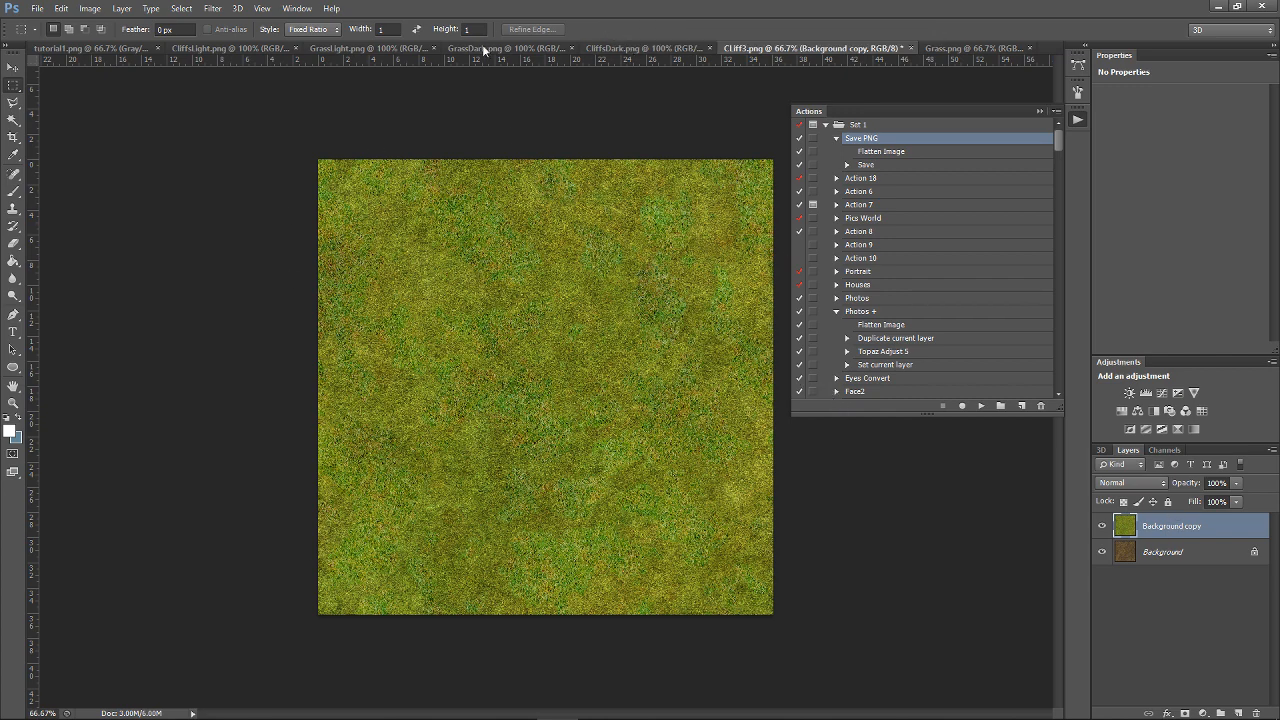
- Select the whole GrassLight mask, and resize the Grass image to 512 × 512 pixels
click(333, 49)
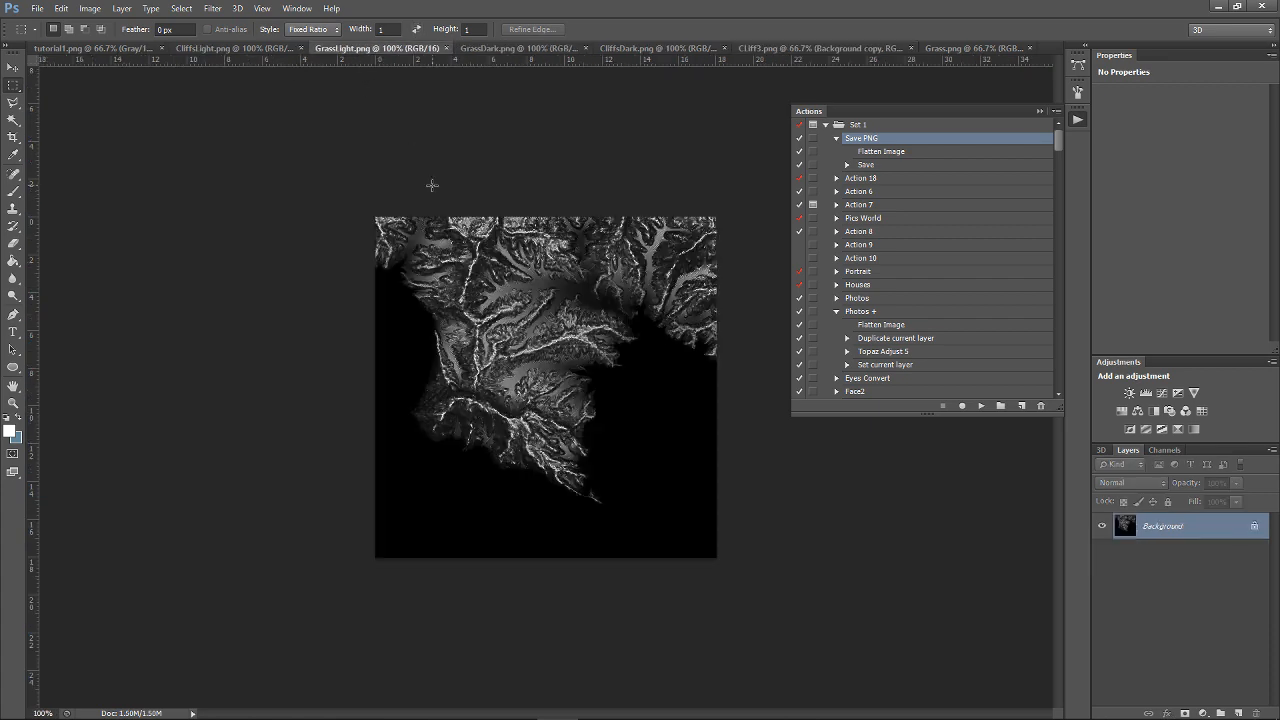
key(ctrl+a)
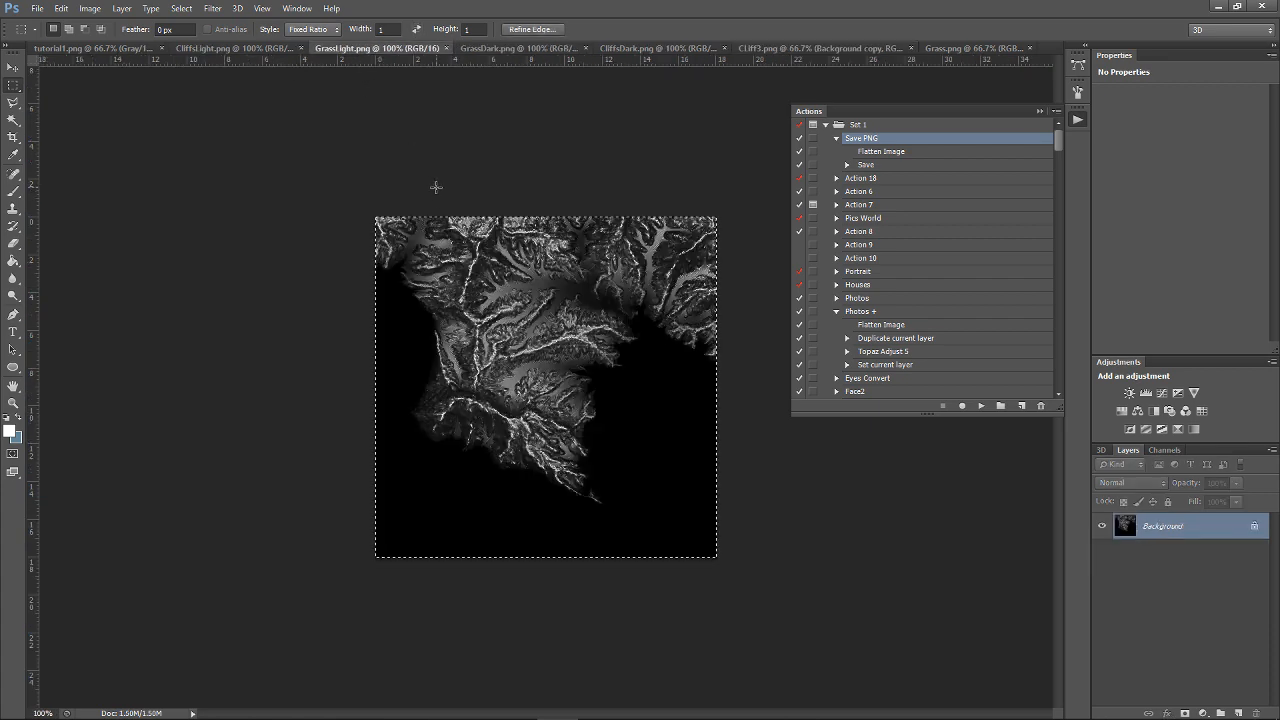
click(945, 49)
click(90, 8)
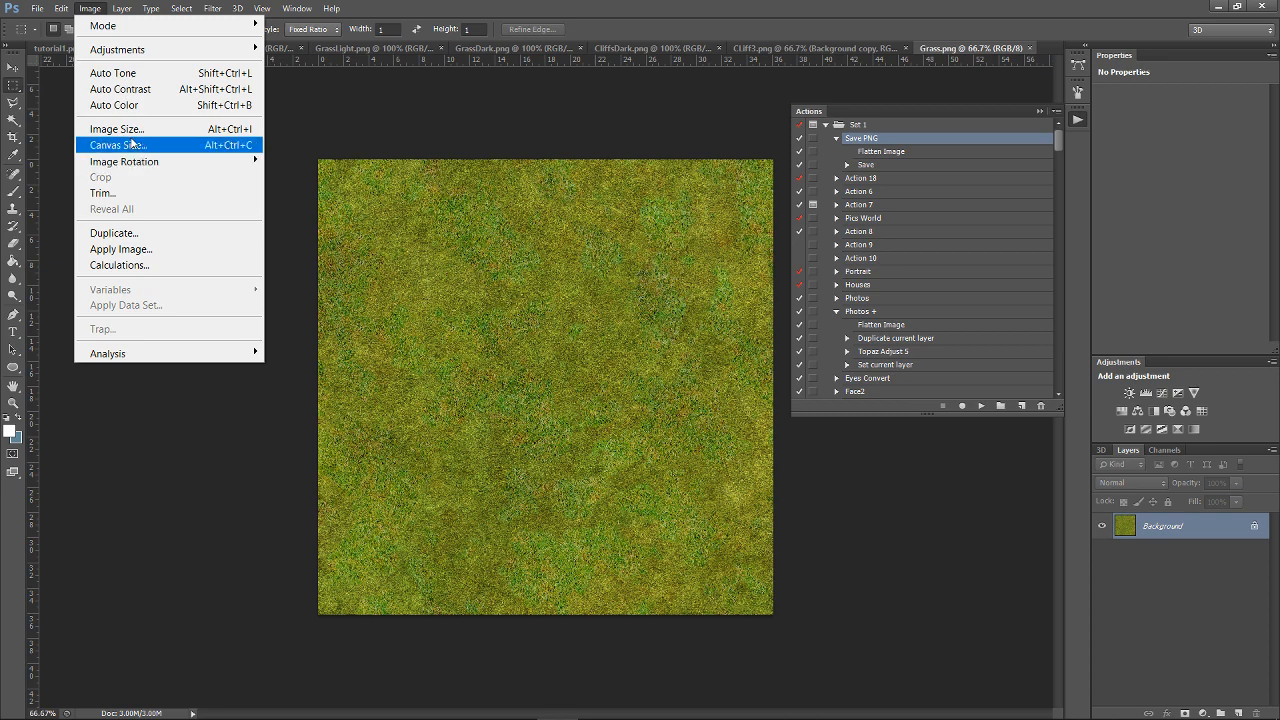
click(105, 128)
text(512)
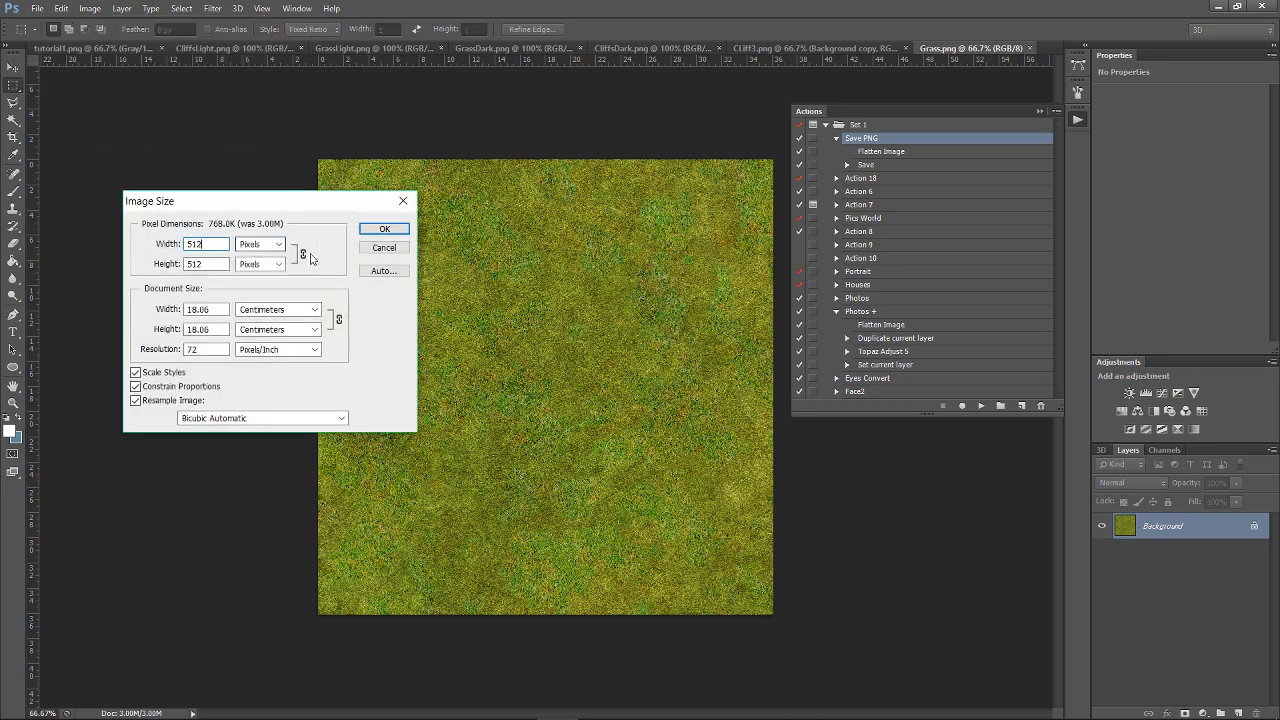
click(384, 228)
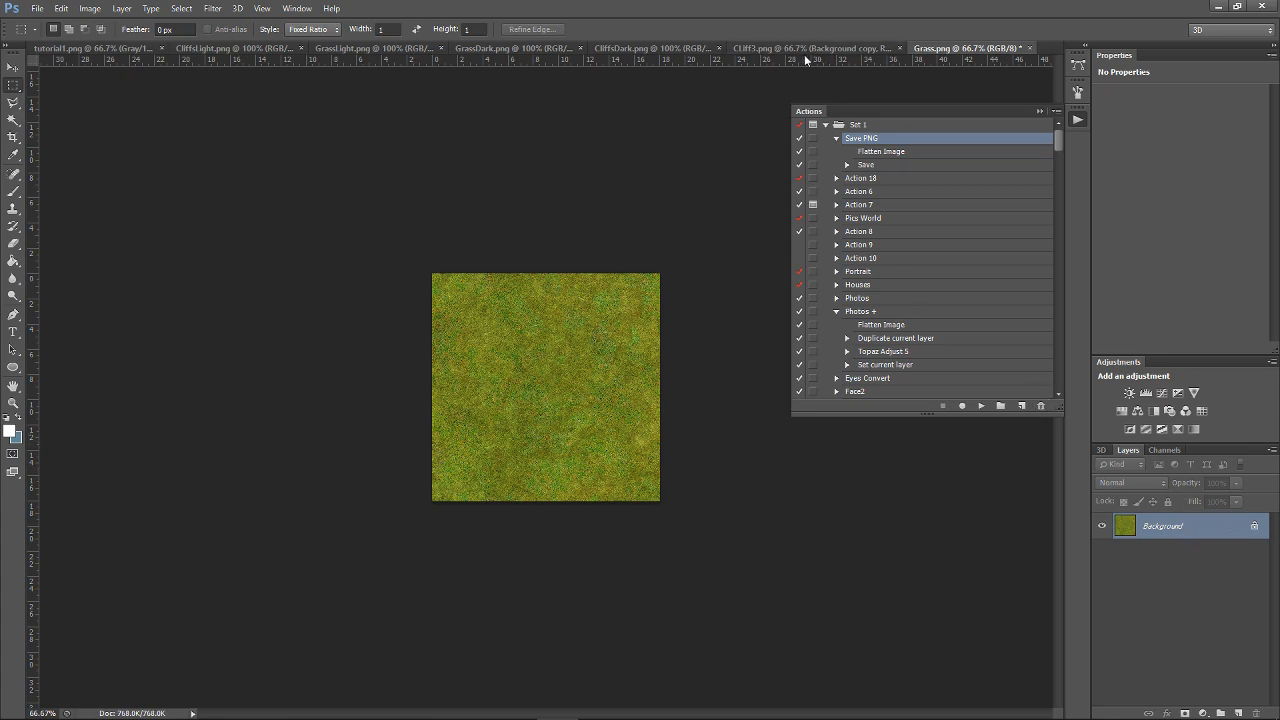
- Resize the CLiff3 document to a width of 512 pixels
click(730, 51)
click(90, 8)
click(140, 128)
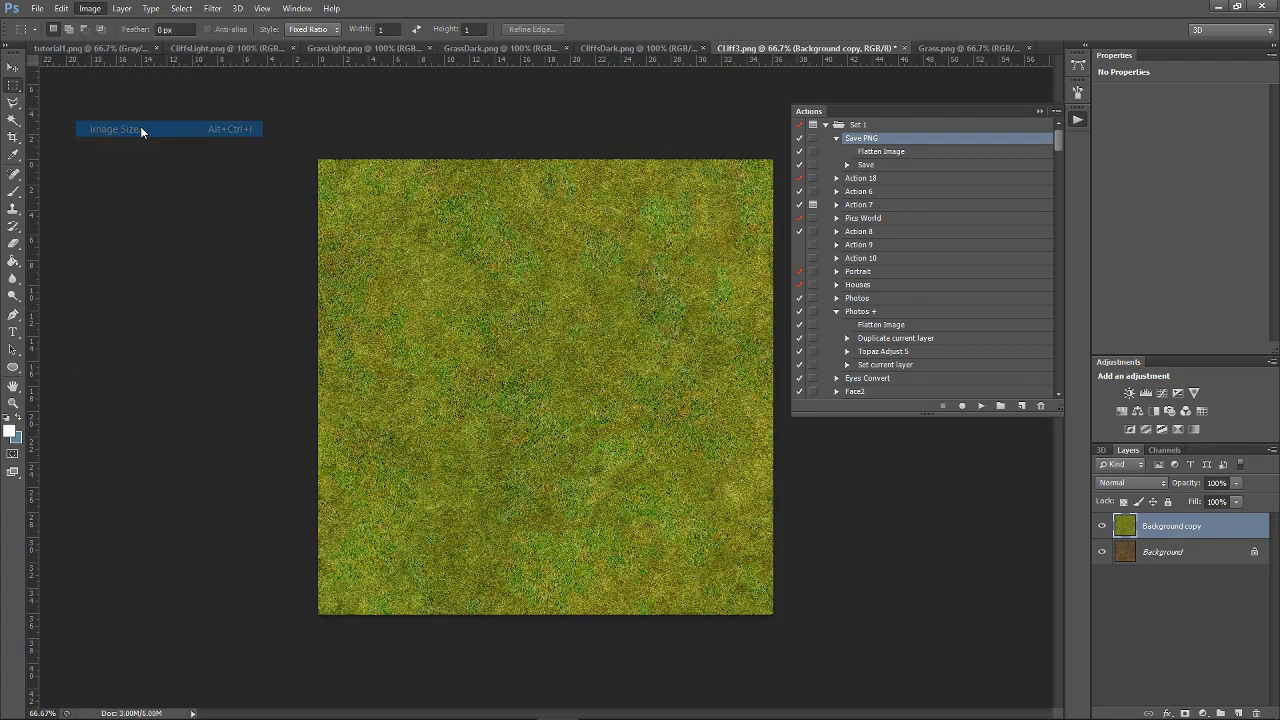
text(512)
click(375, 229)
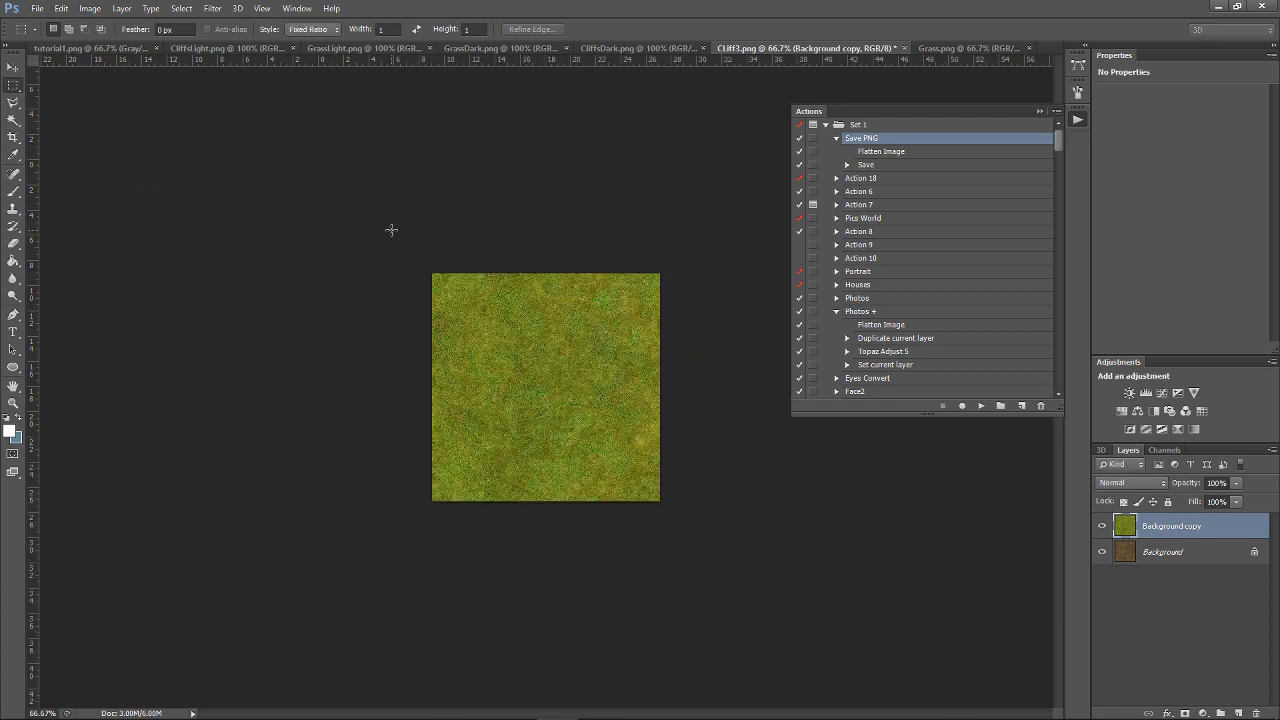
- Convert CLiff3's background into a regular layer, move it above the grass layer, and select the grass layer
right_click(1162, 552)
click(1155, 566)
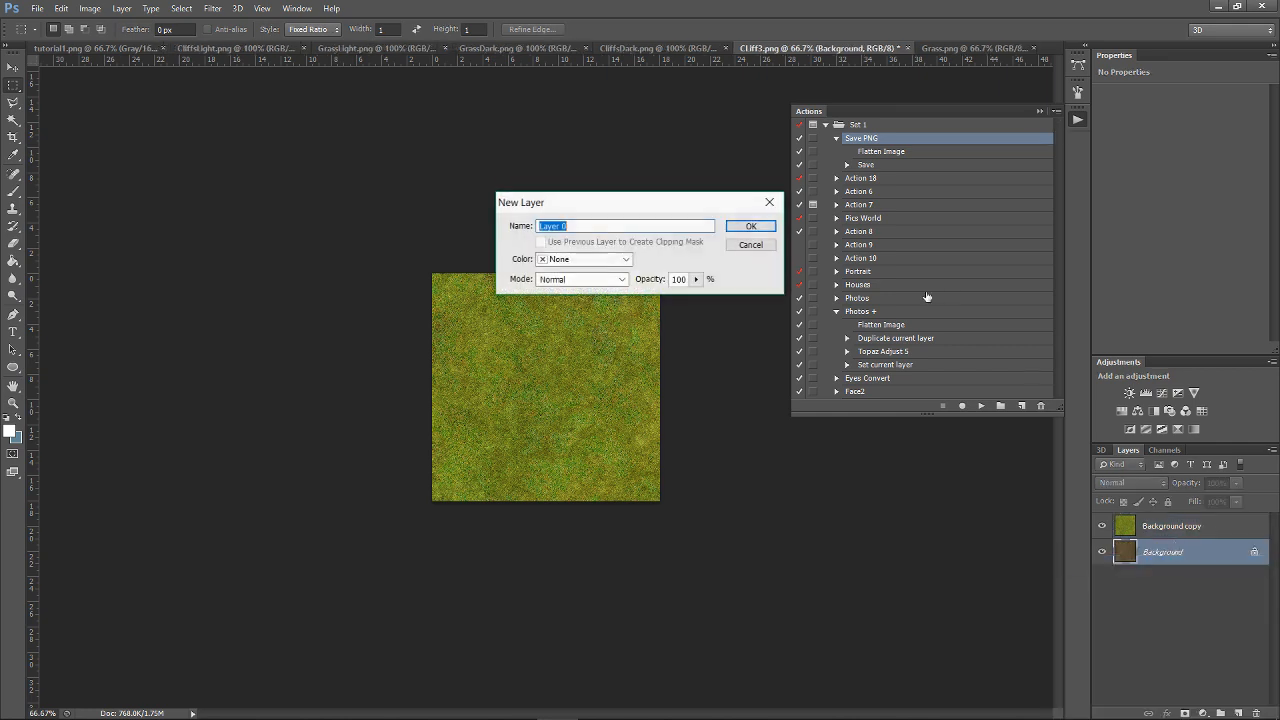
click(765, 230)
drag(1178, 552, 1161, 521)
click(1162, 552)
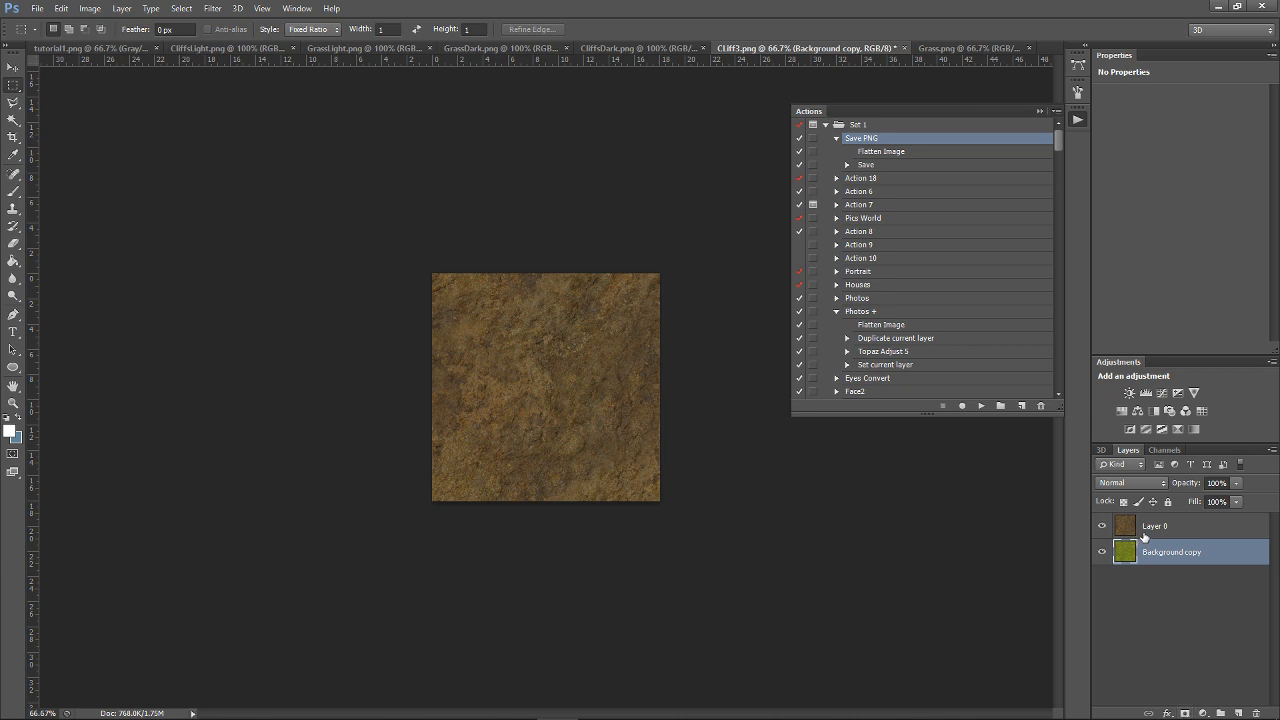
- Select the cliff layer in CLiff3.png, copy the whole CliffsLight mask image, and return to CLiff3.png
click(1145, 534)
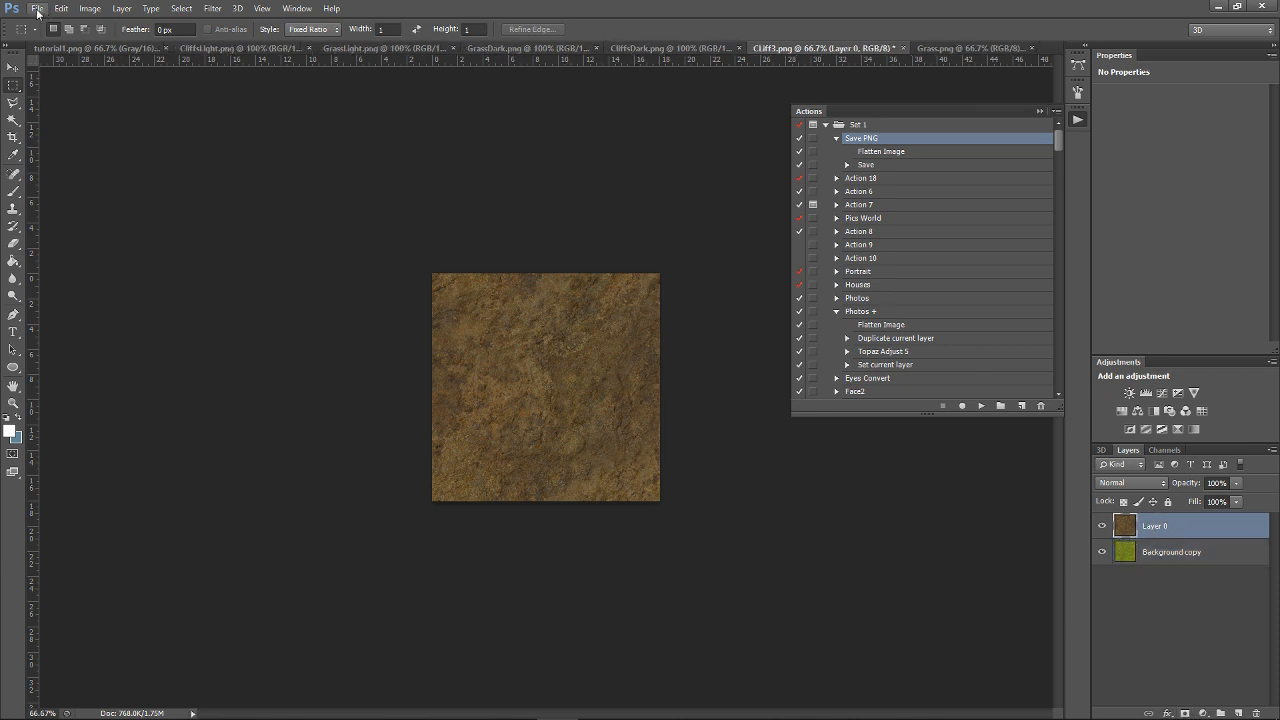
click(200, 48)
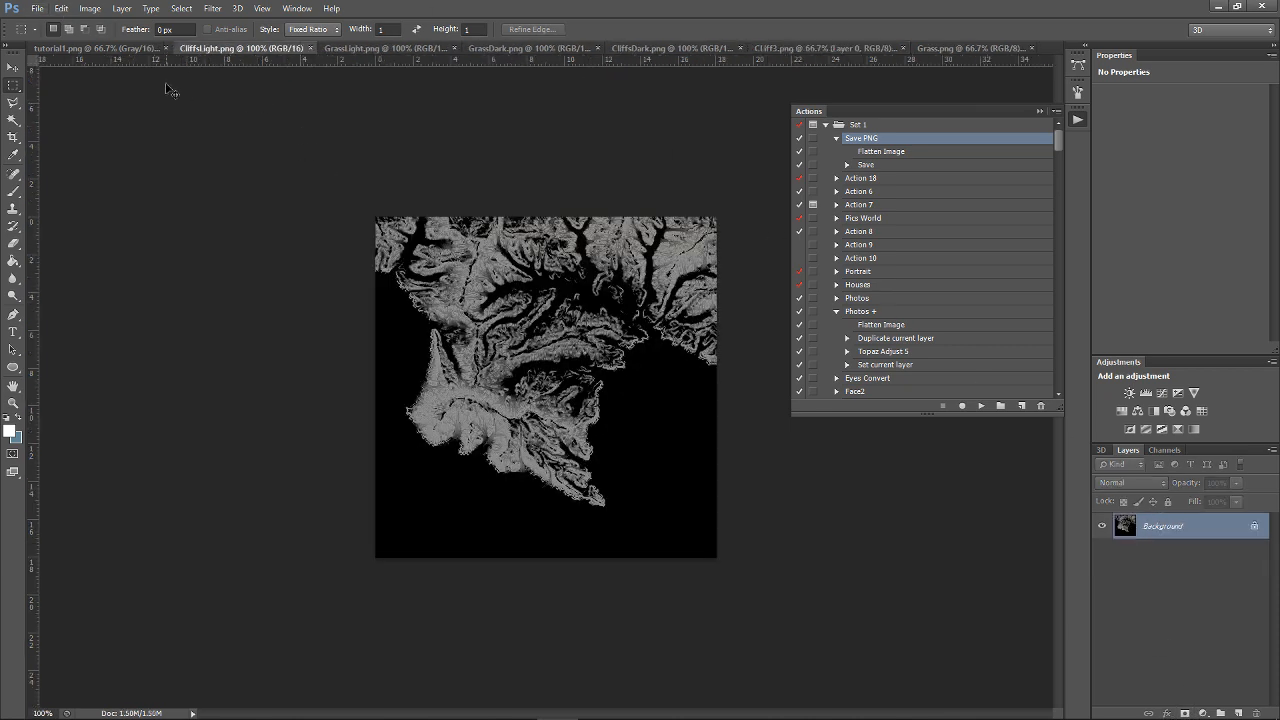
key(ctrl+a)
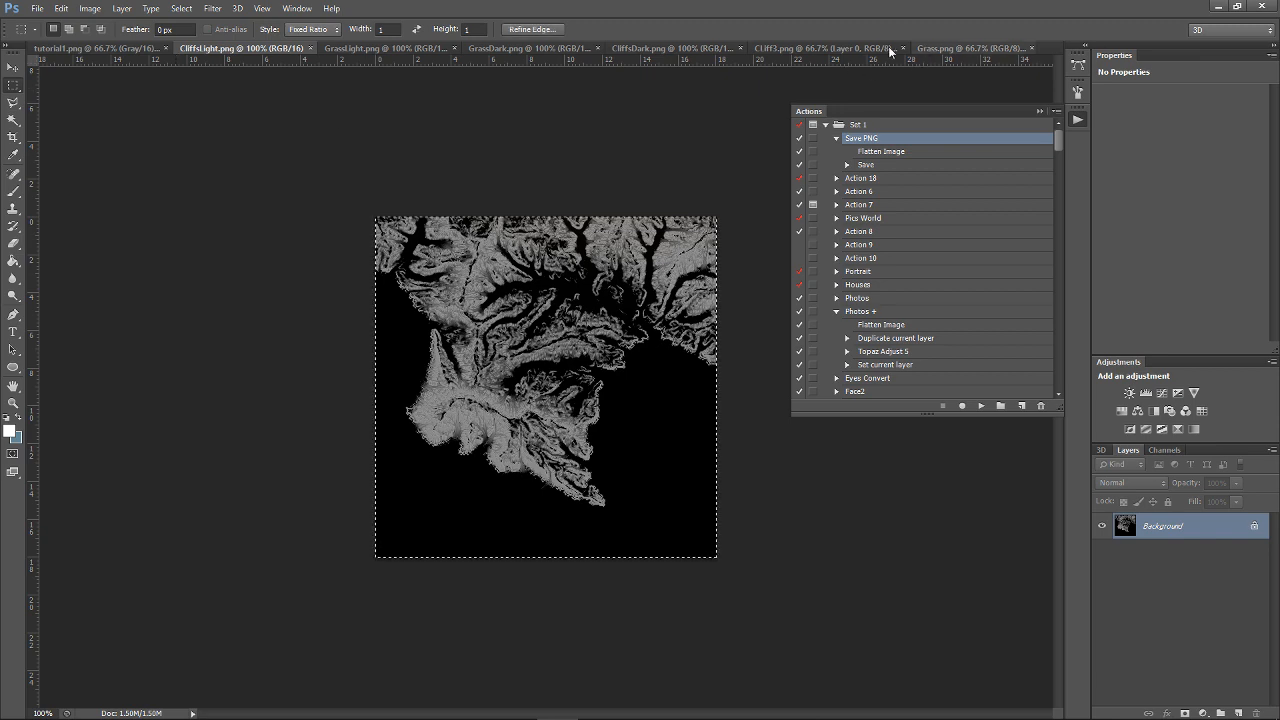
click(800, 48)
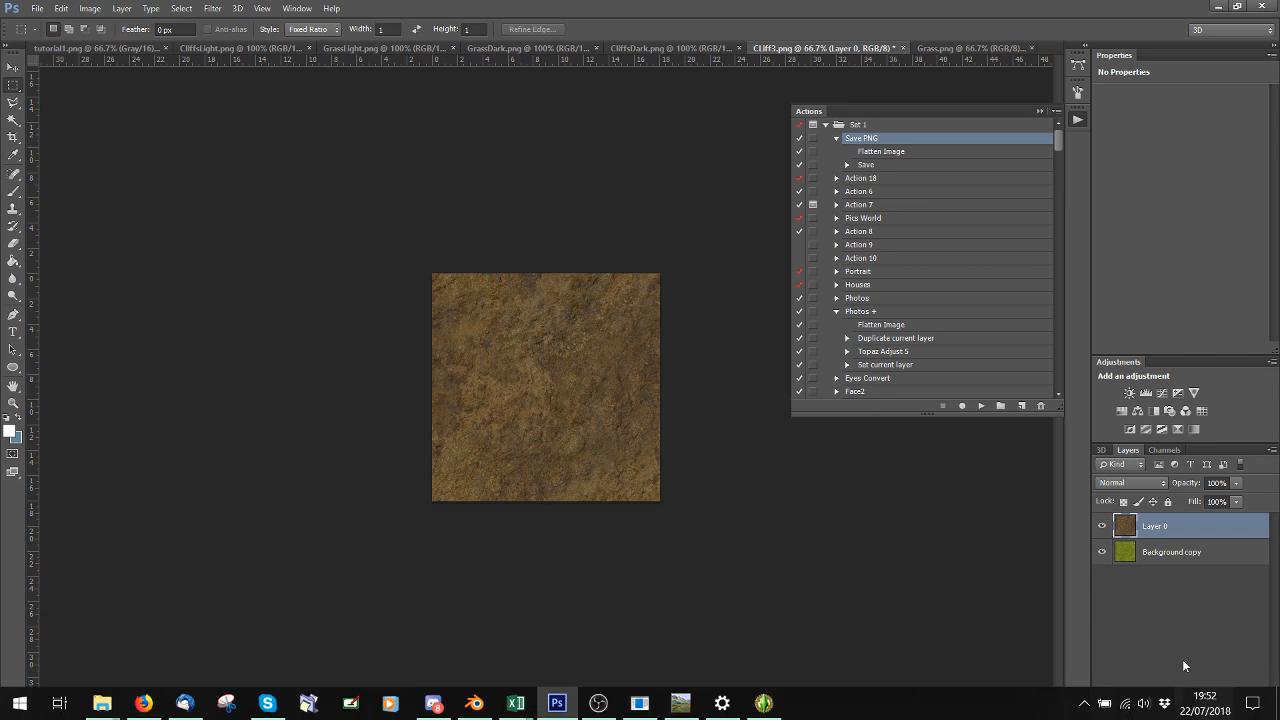
- Add a layer mask to the cliff layer, paste the copied CliffsLight image into it, and deselect
click(1185, 712)
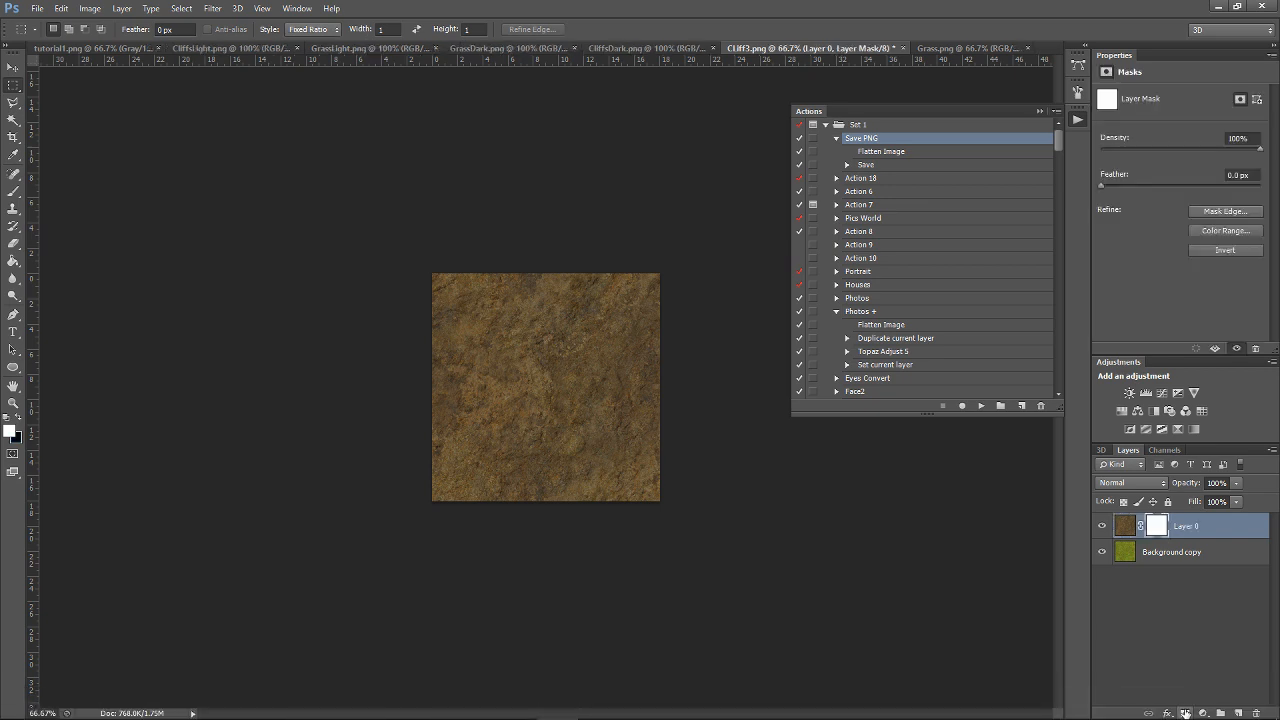
alt+click(1163, 522)
key(ctrl+v)
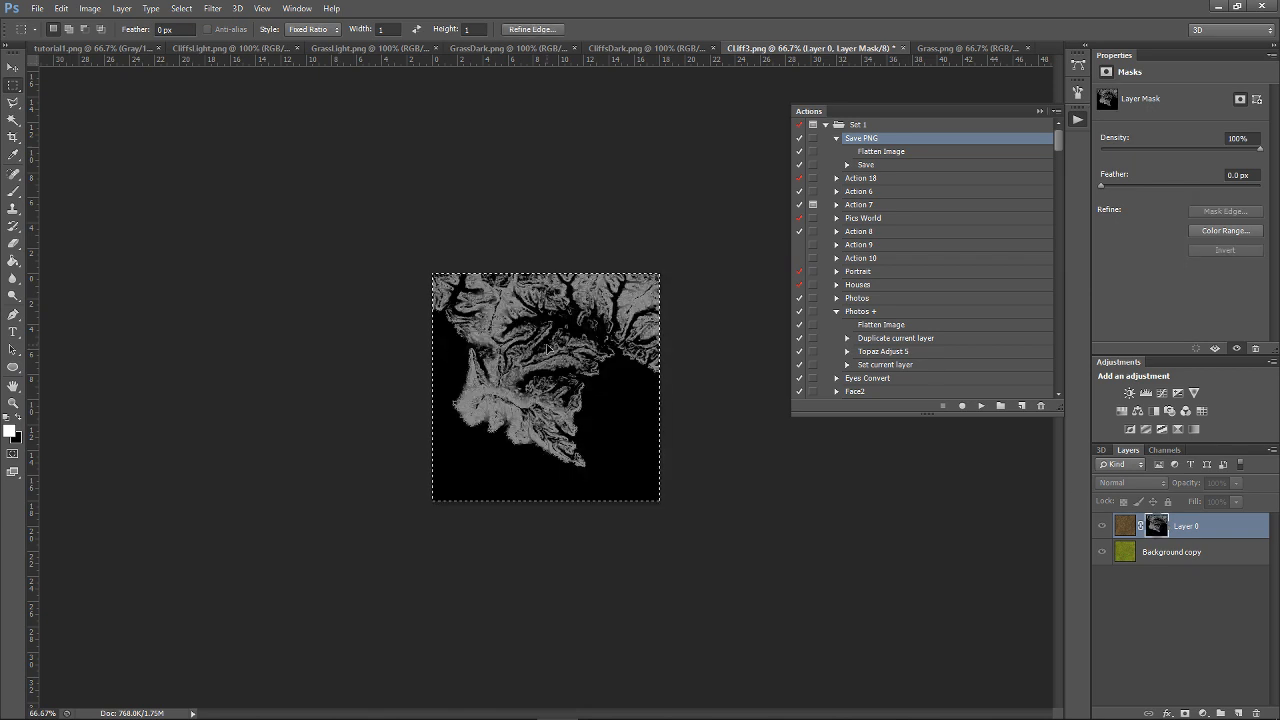
click(1110, 528)
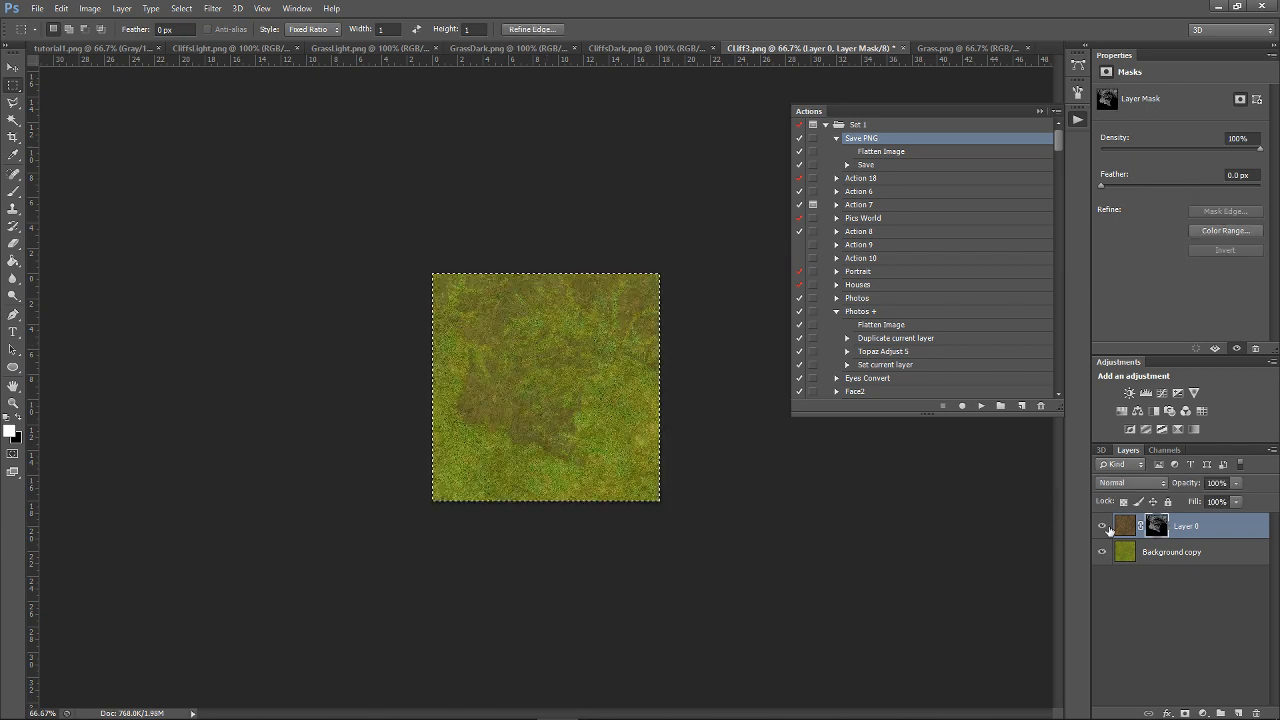
click(262, 8)
click(300, 161)
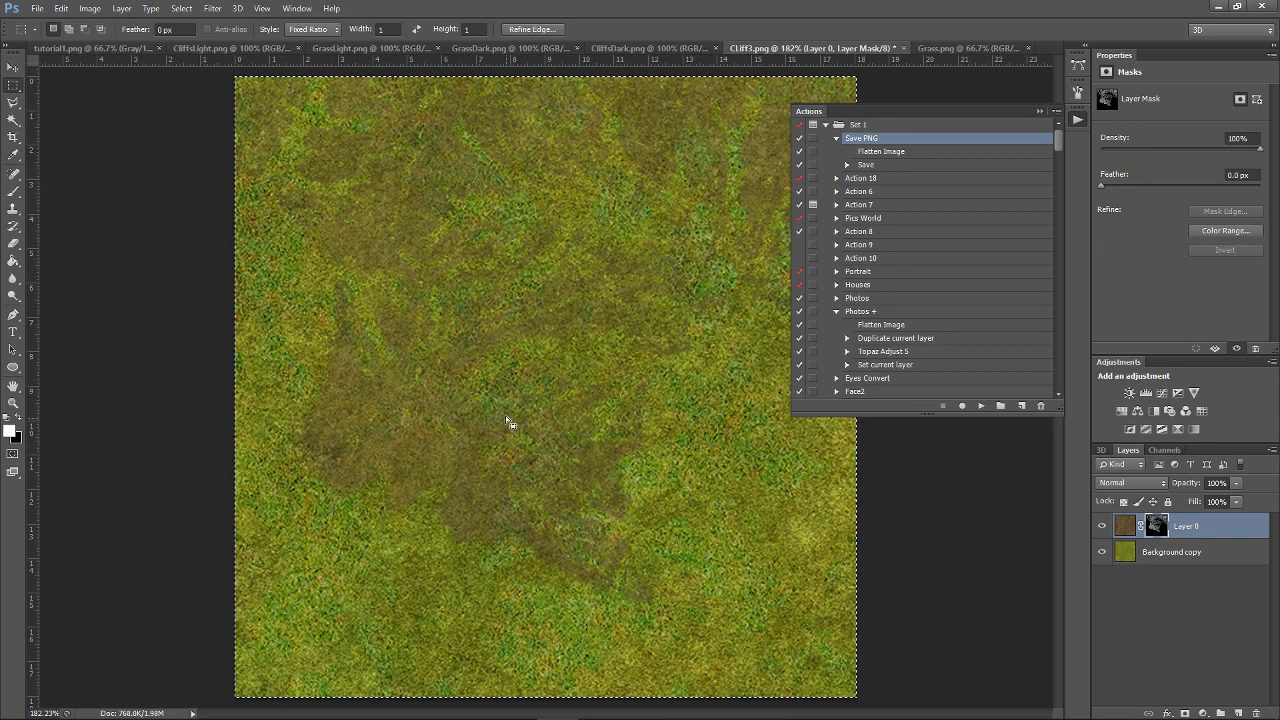
click(908, 477)
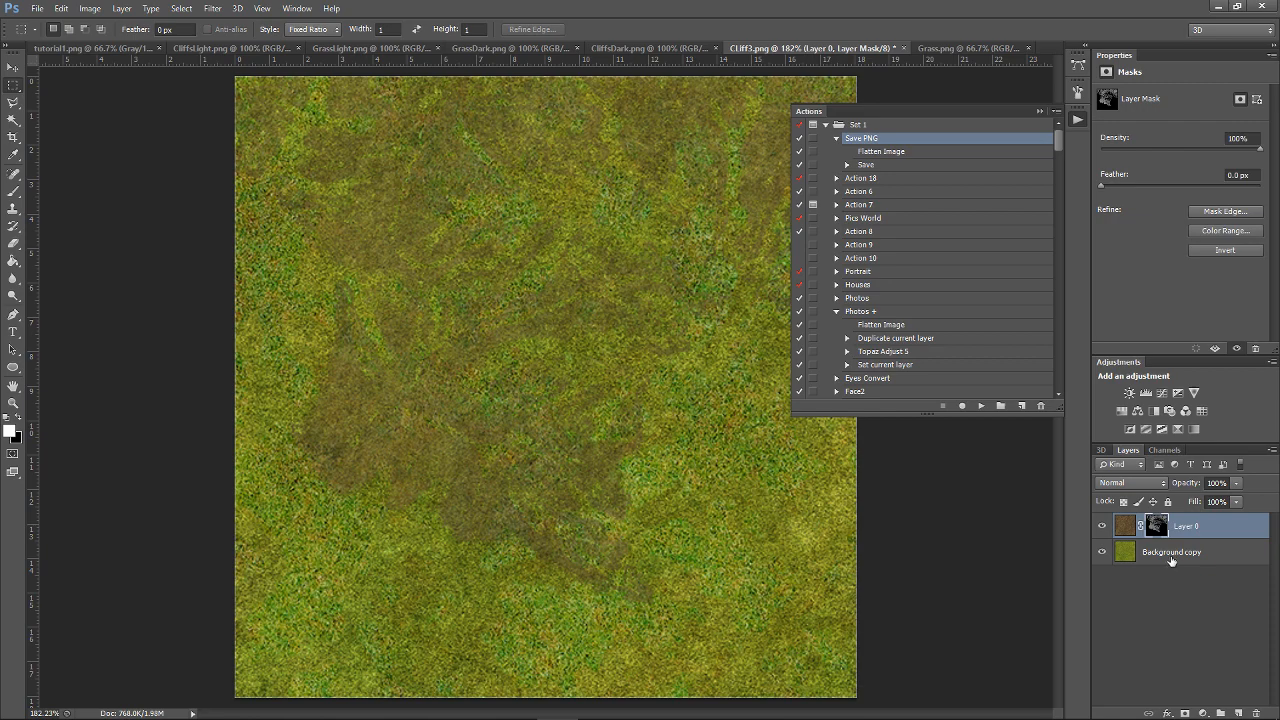
- Open a sand texture DDS file from the EF texture folders
click(36, 8)
click(50, 40)
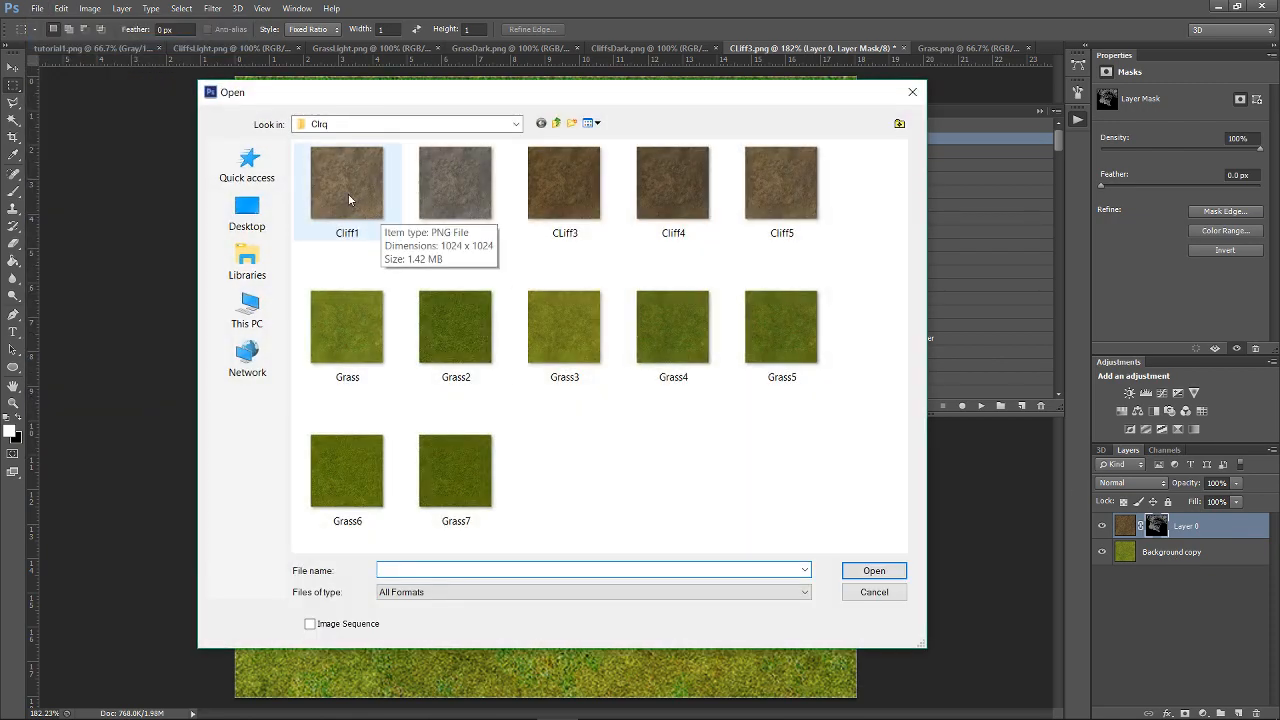
click(555, 125)
double_click(632, 200)
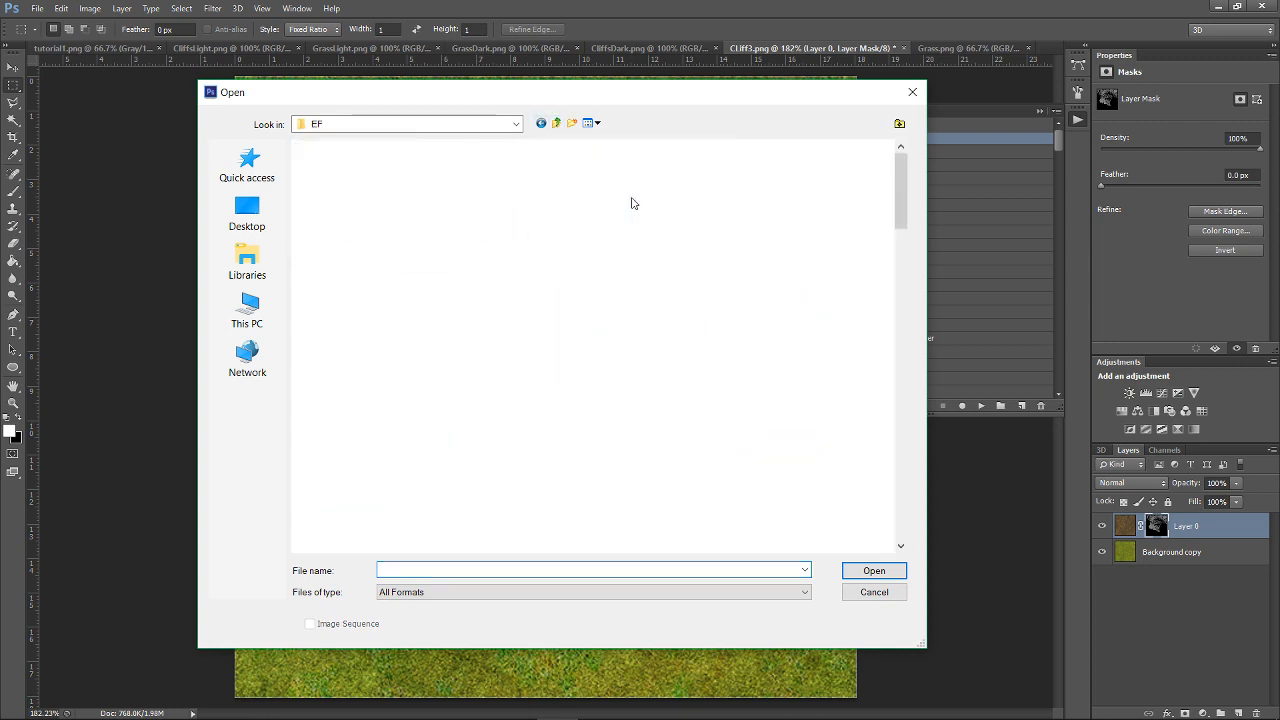
double_click(560, 334)
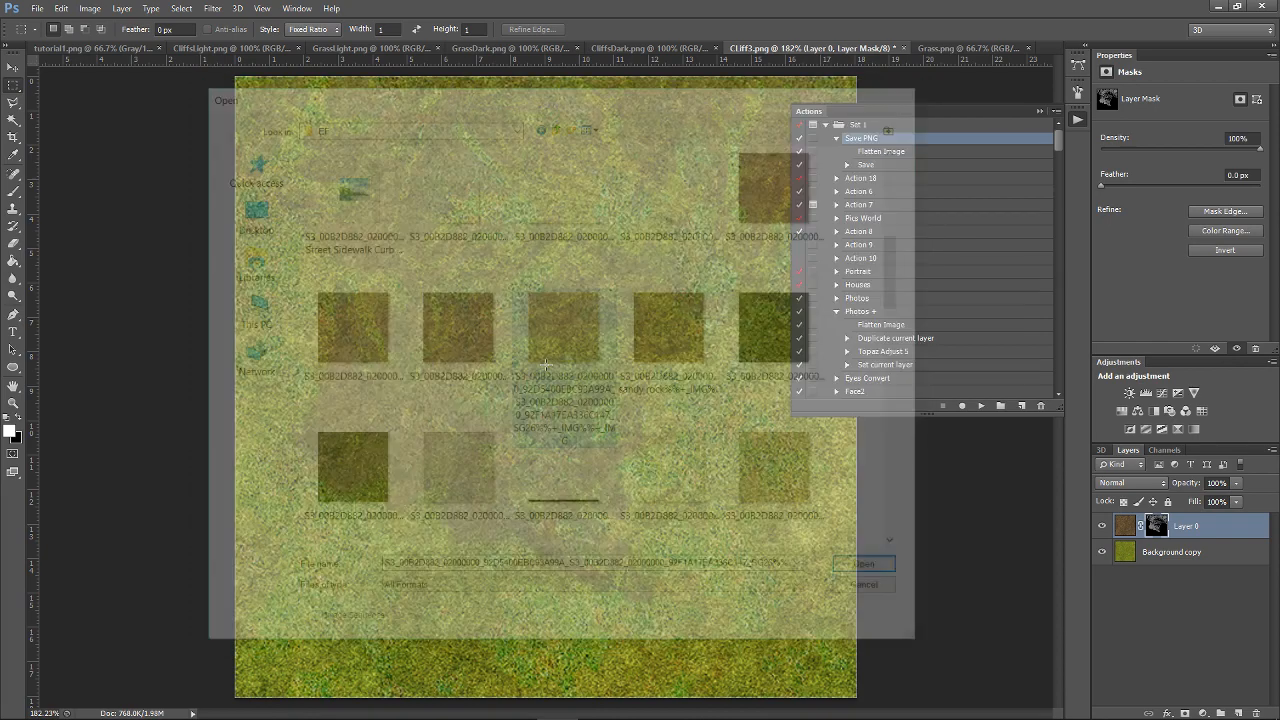
click(697, 350)
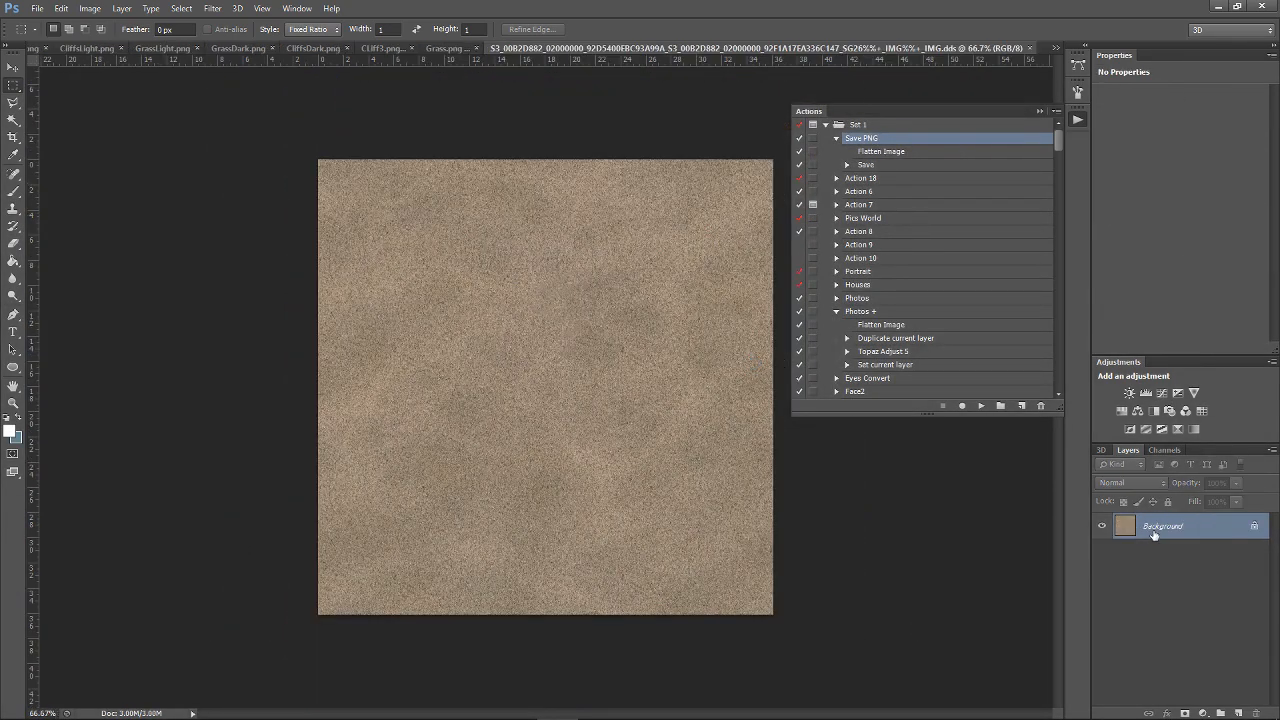
- Duplicate the sand texture's background layer into the CLiff3.png document
right_click(1154, 531)
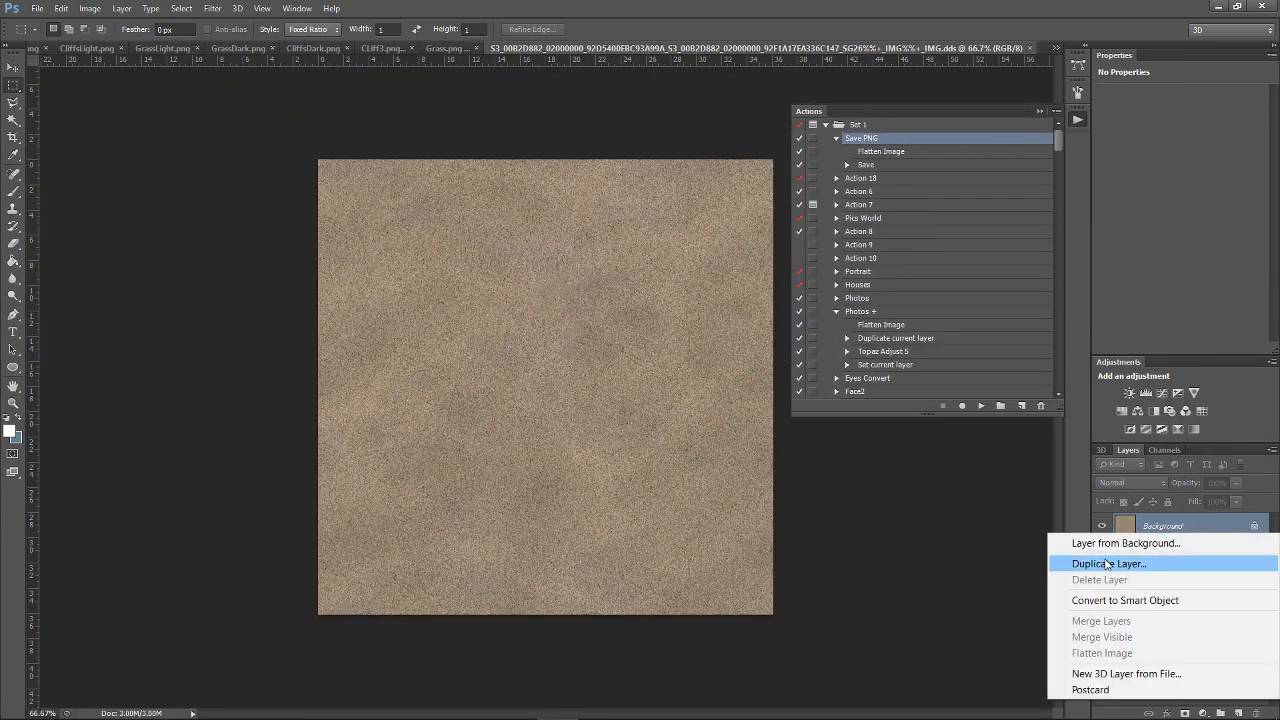
click(1107, 565)
click(840, 348)
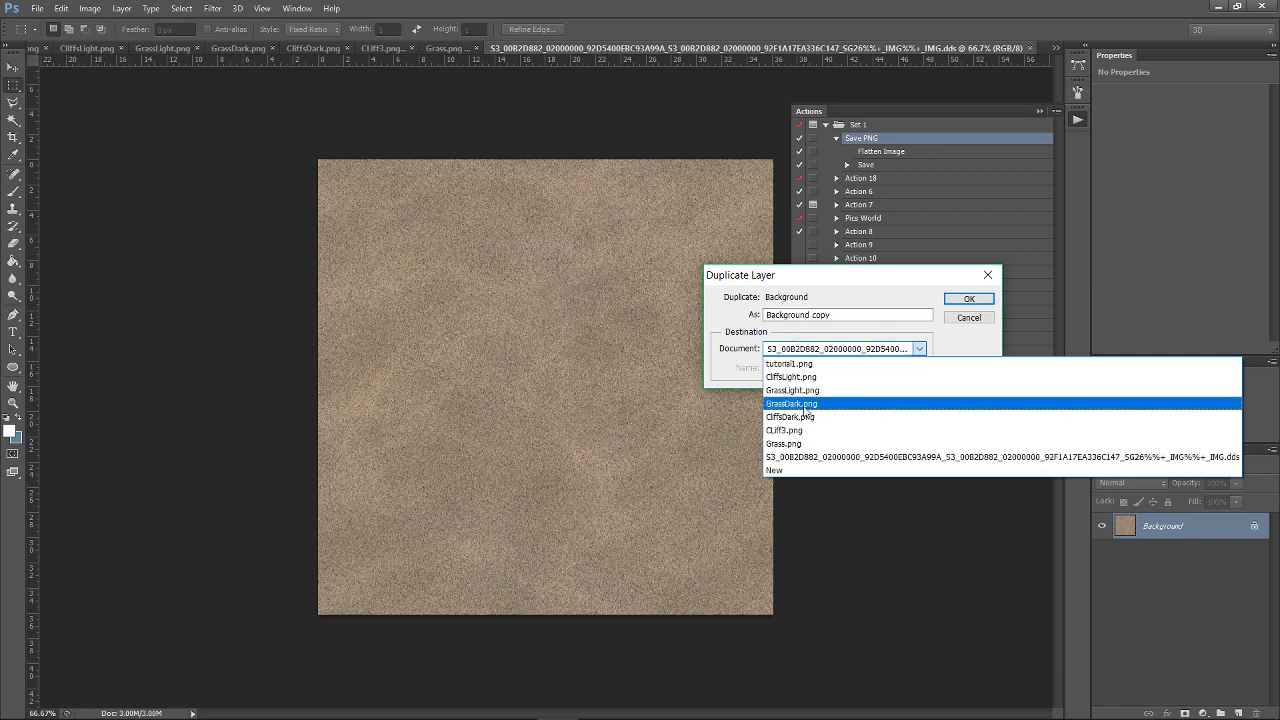
click(815, 431)
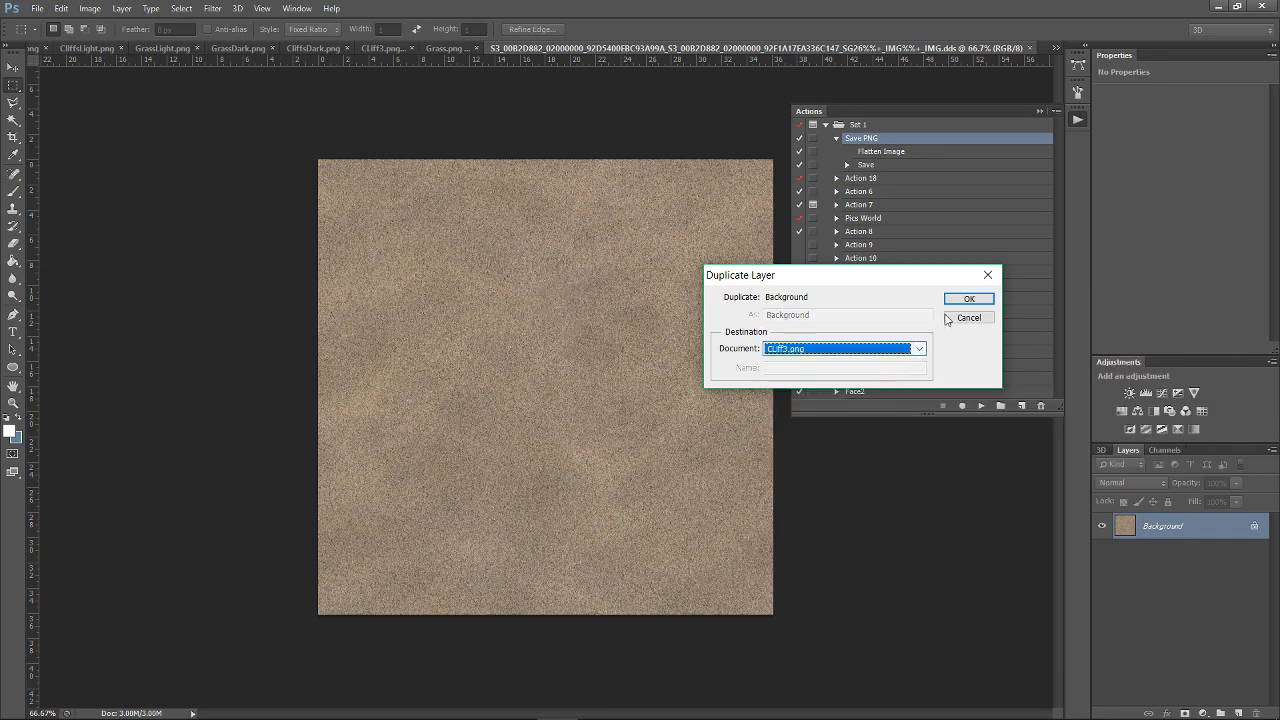
click(969, 298)
- In CLiff3.png, move the sand layer beneath the grass layer and select the grass layer
click(445, 47)
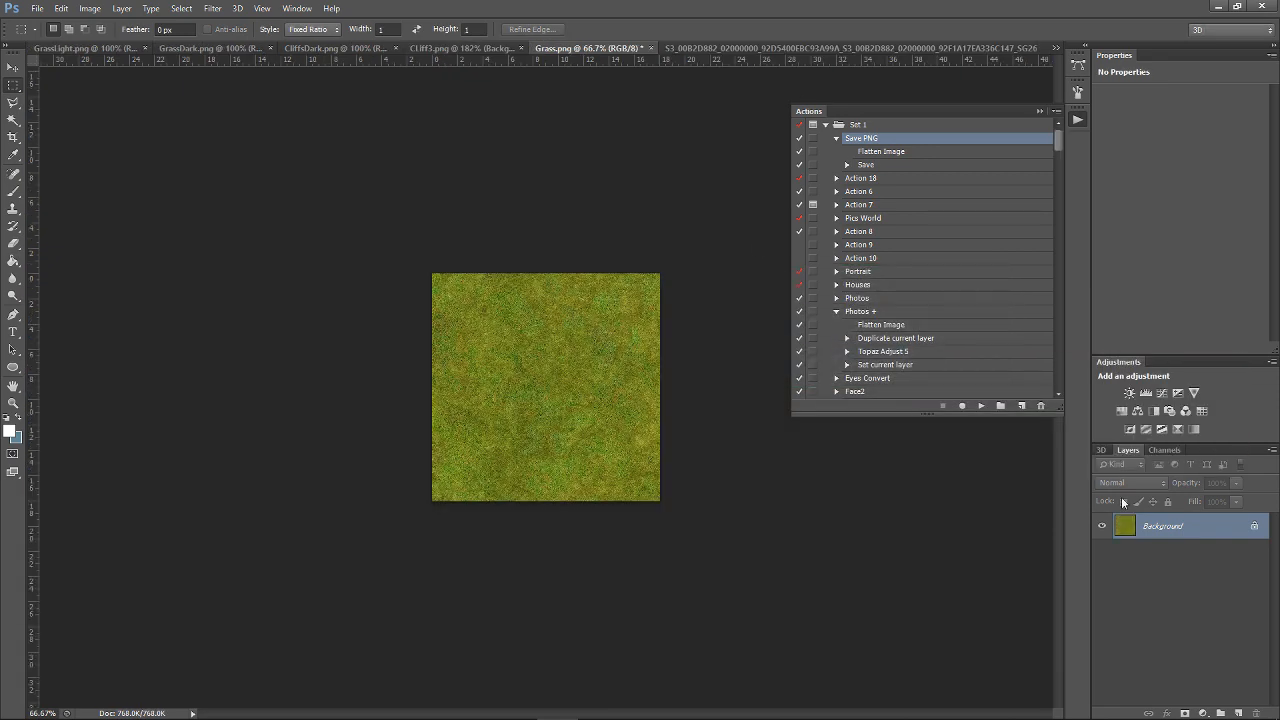
click(450, 47)
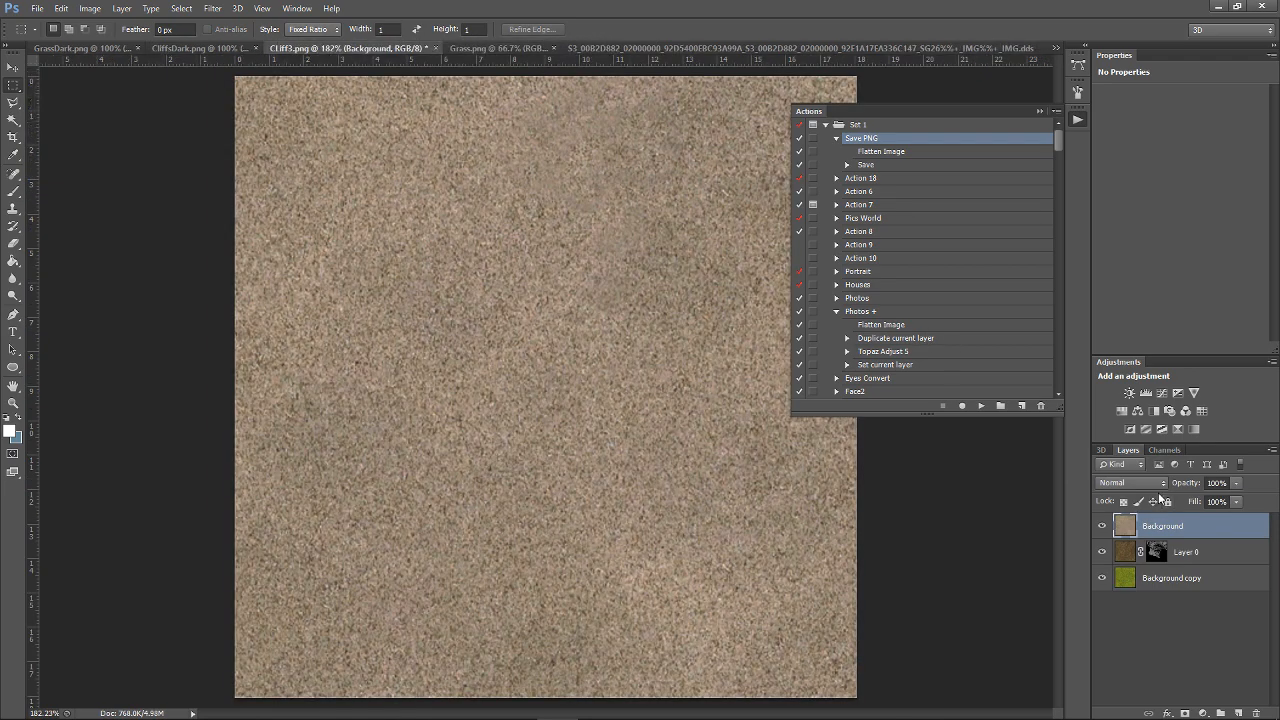
drag(1147, 593, 1147, 590)
click(1170, 552)
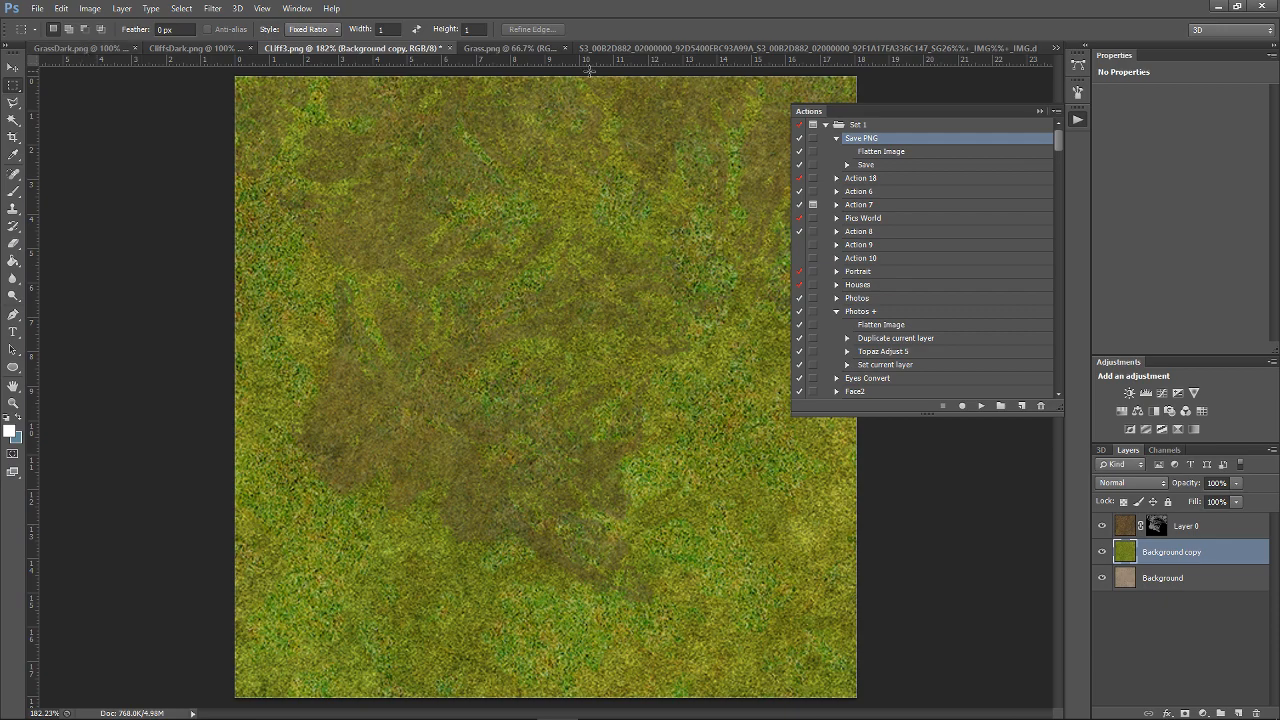
- Copy the selected GrassLight mask image and return to the CLiff3.png document
click(1052, 47)
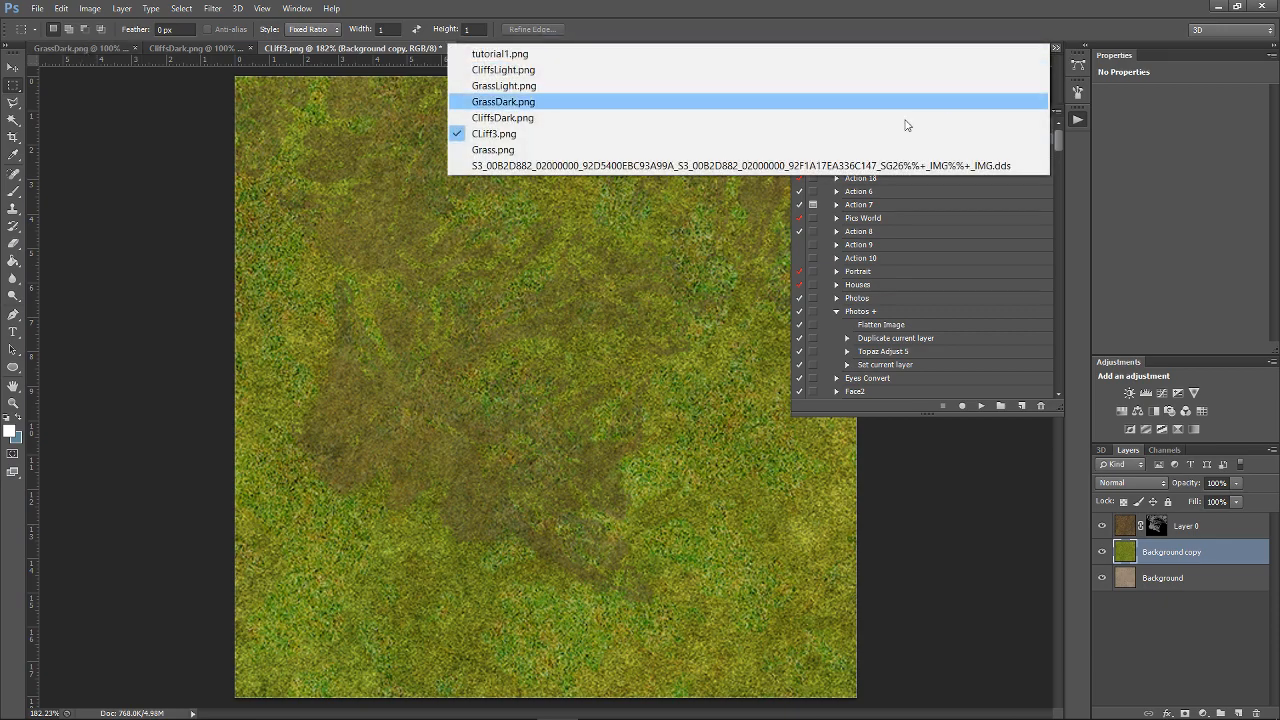
click(500, 87)
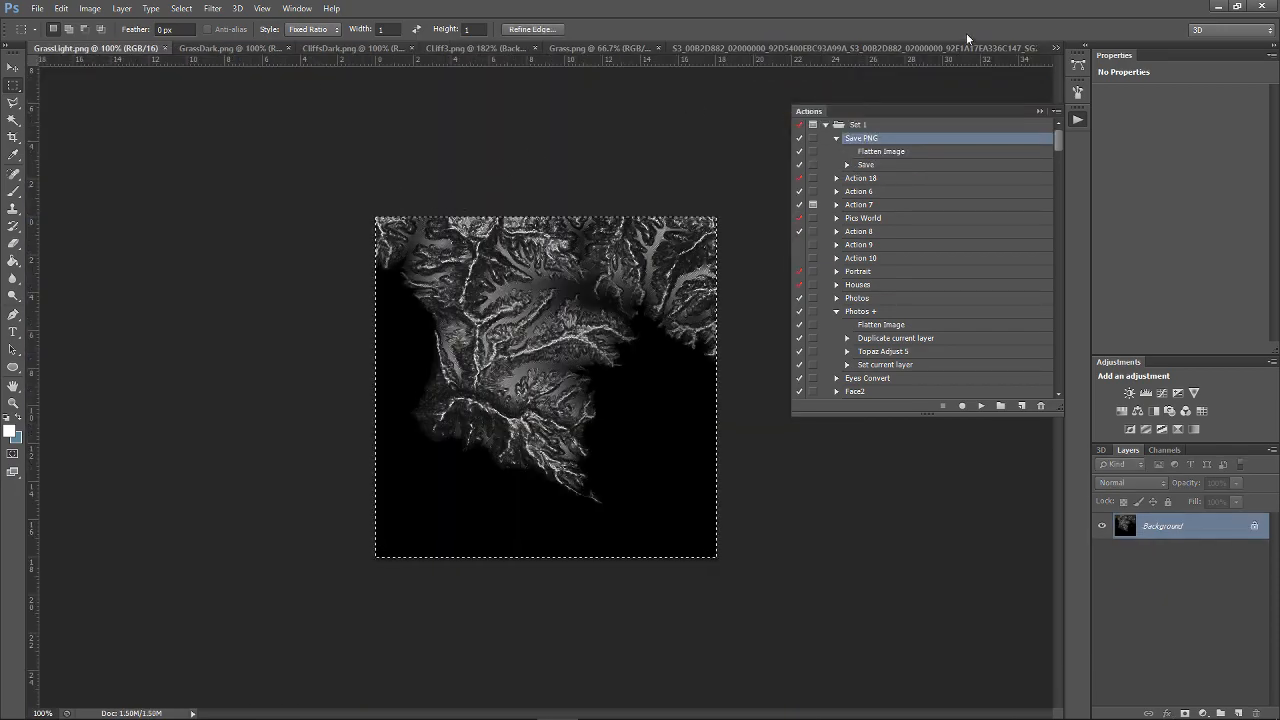
click(1054, 48)
click(550, 133)
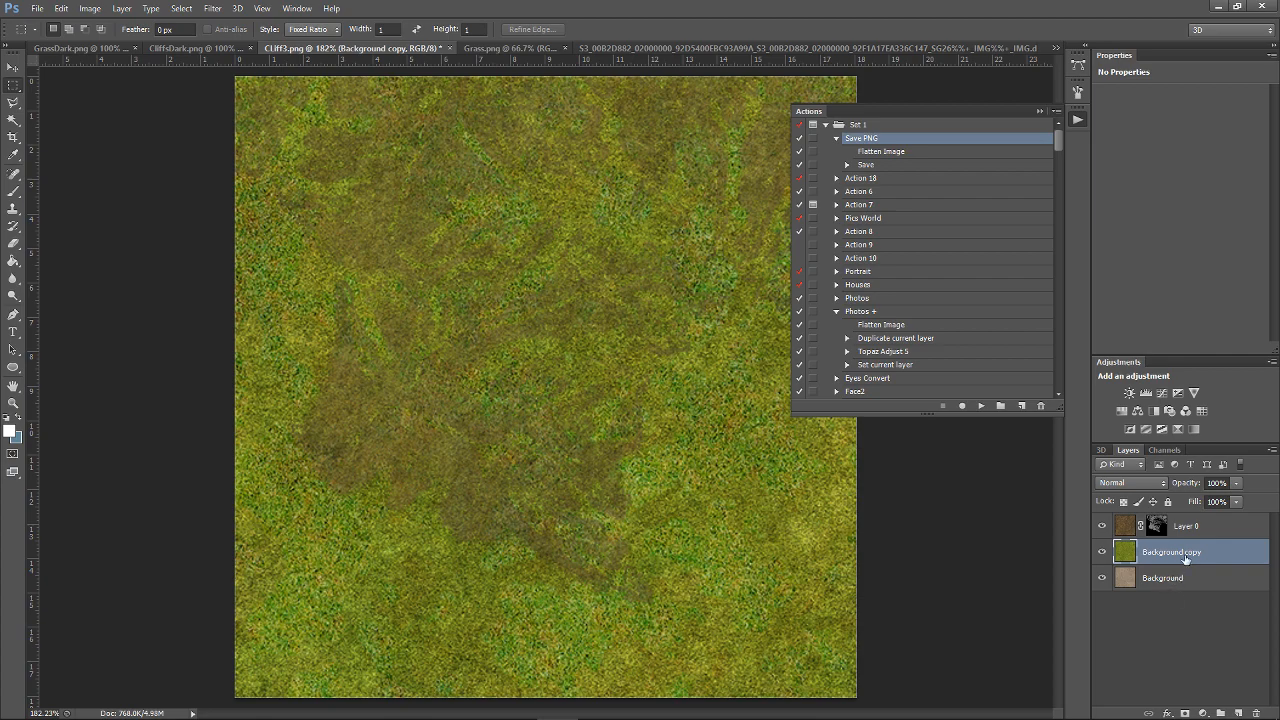
- Add a layer mask to the grass layer and paste the copied GrassLight image into it
click(1185, 713)
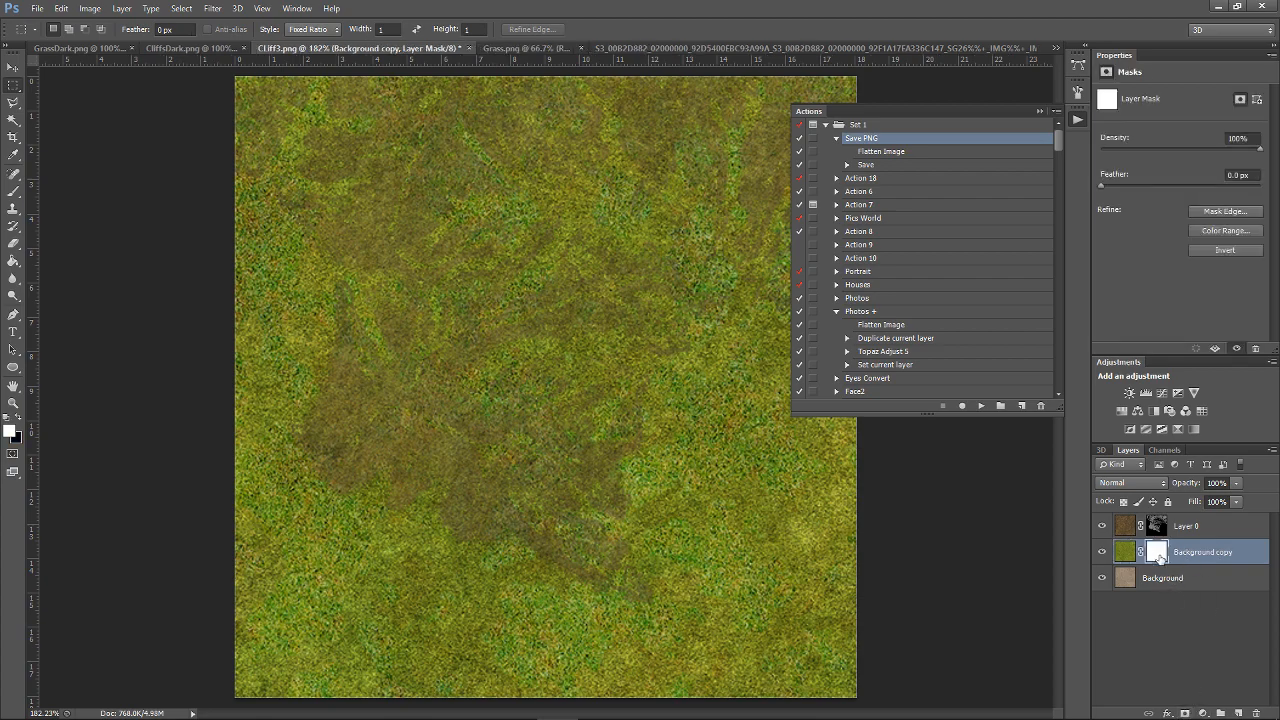
alt+click(1157, 552)
key(ctrl+v)
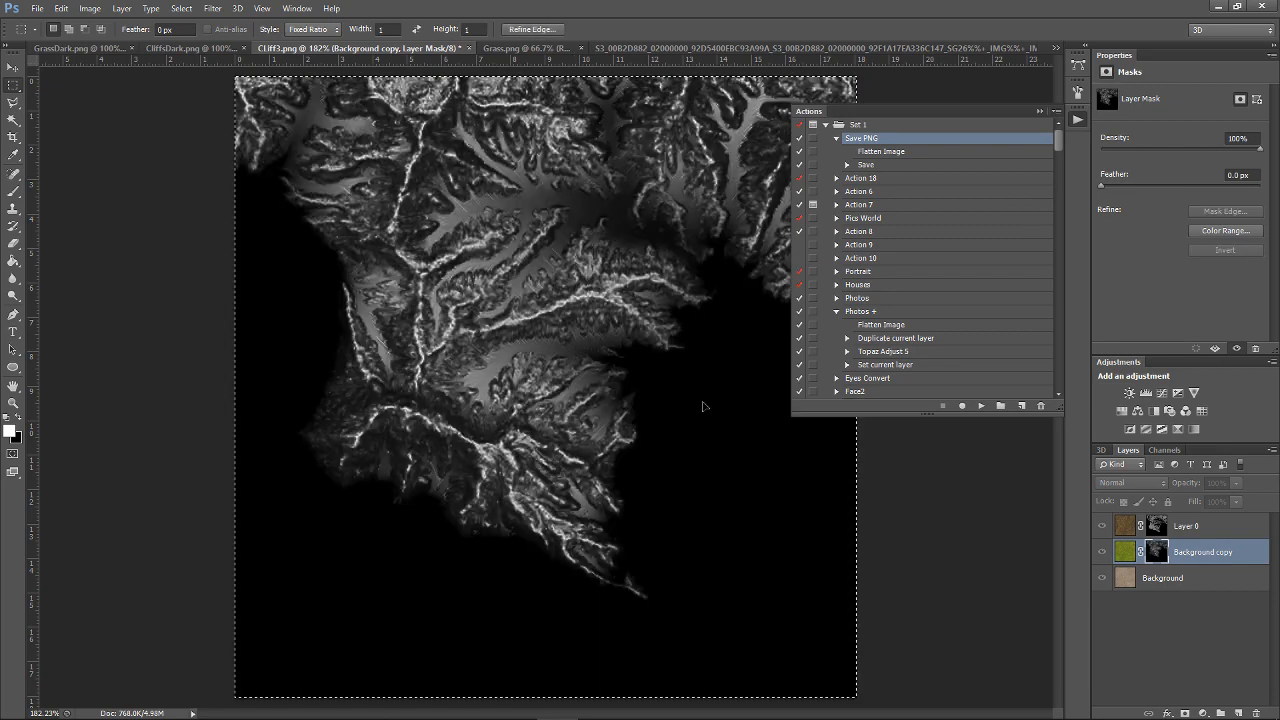
- View the cliff layer's mask on its own, and return to the composite of all three textures
alt+click(1155, 526)
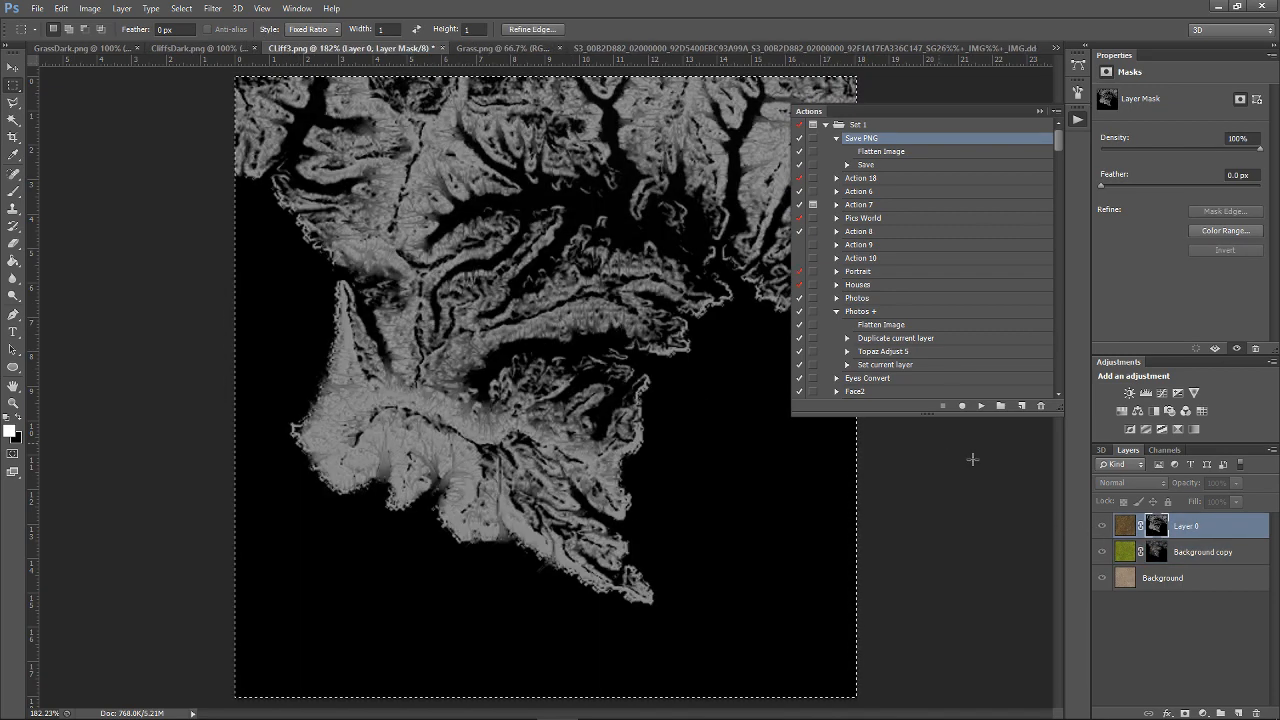
click(1102, 526)
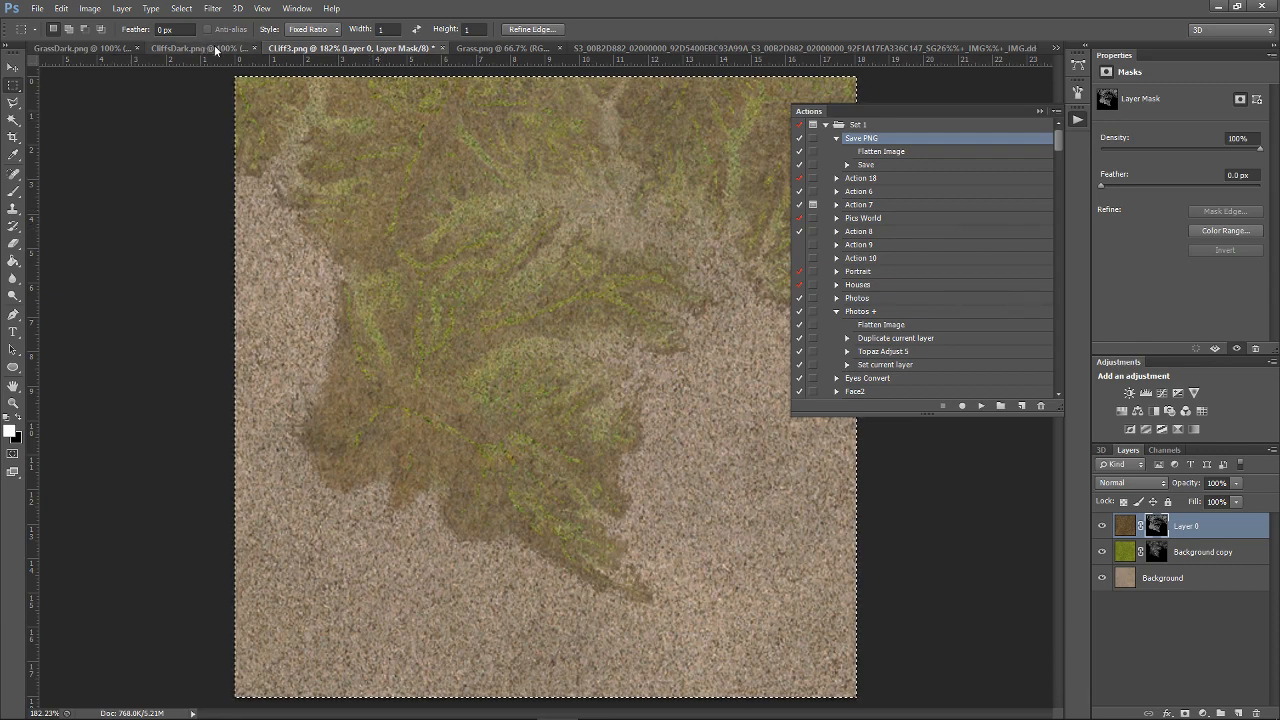
click(262, 8)
click(293, 163)
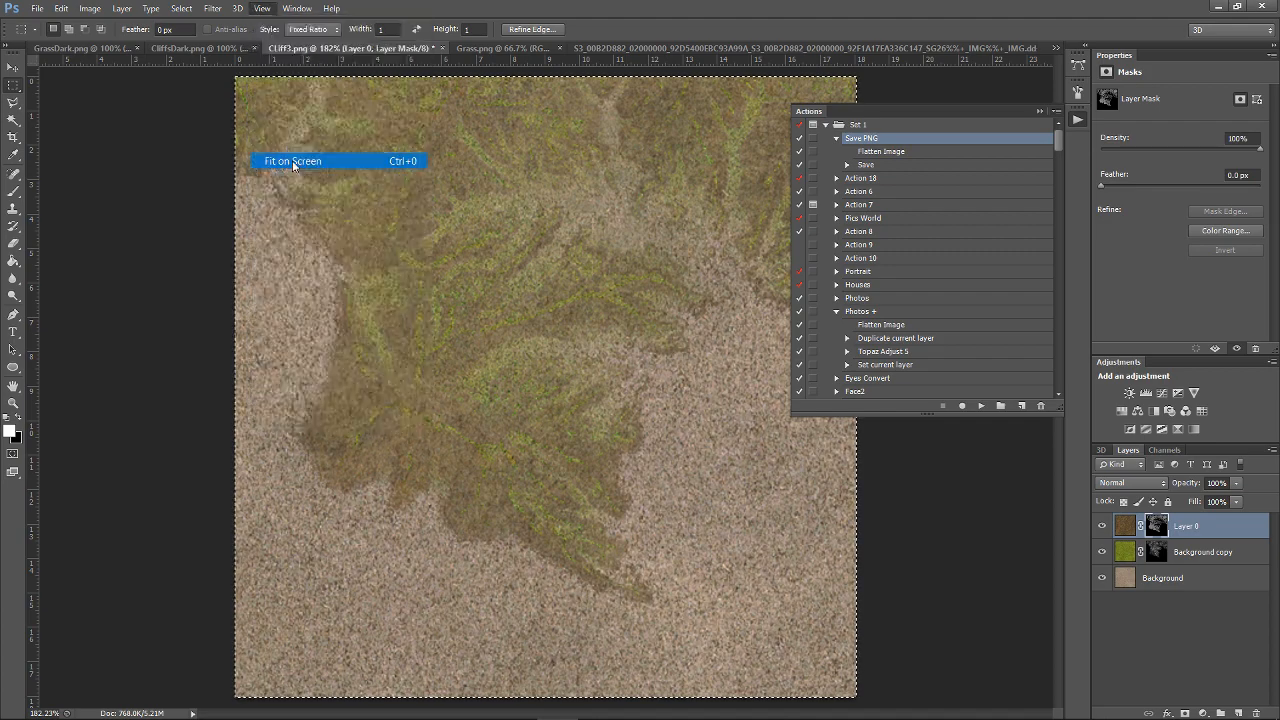
- Switch to the Sims 3 Create a World Tool and examine the blended cliff, grass and sand textures on the terrain
mouse_move(720, 712)
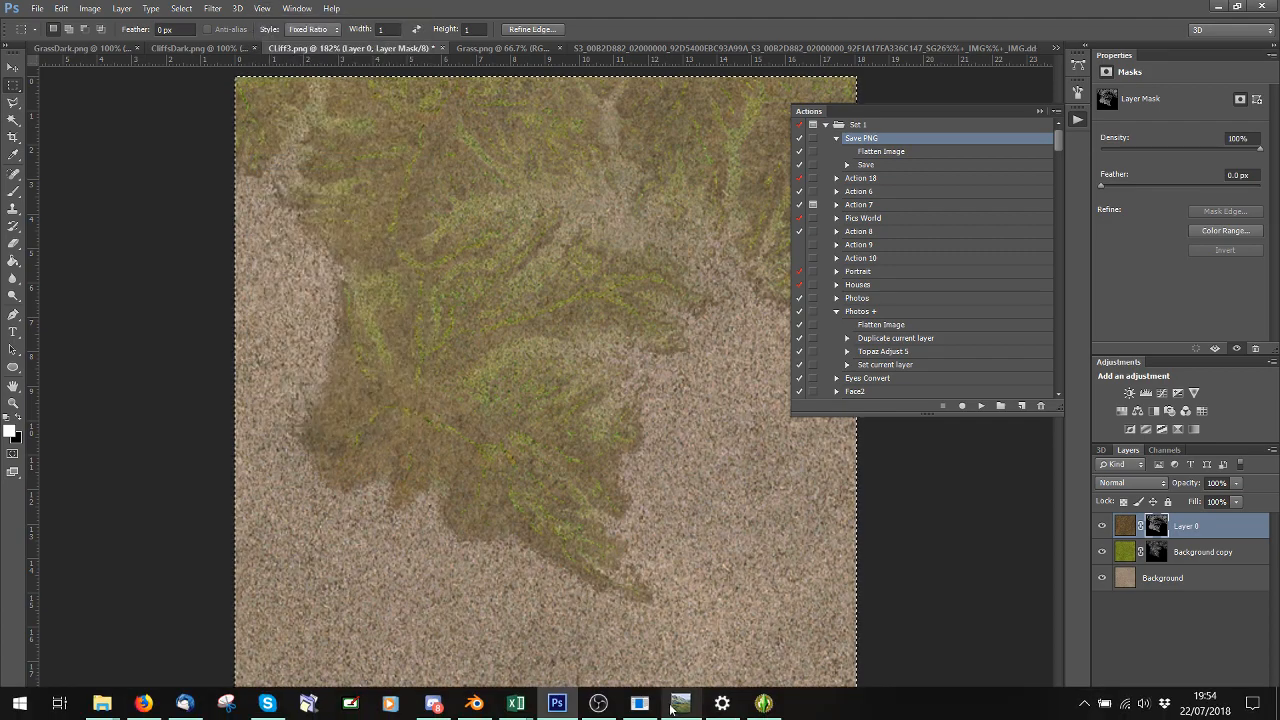
click(677, 704)
click(763, 703)
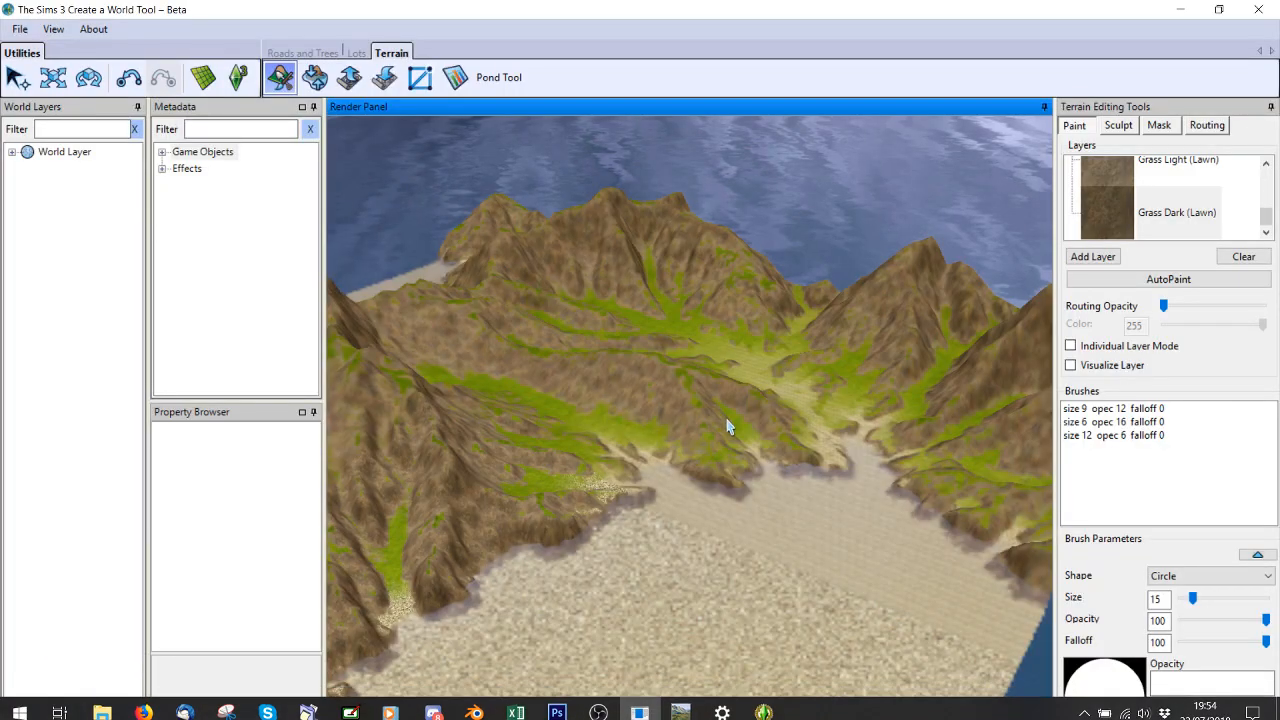
mouse_move(795, 423)
middle_down()
mouse_move(781, 416)
mouse_move(806, 423)
middle_up()
scroll(804, 425, up, 5)
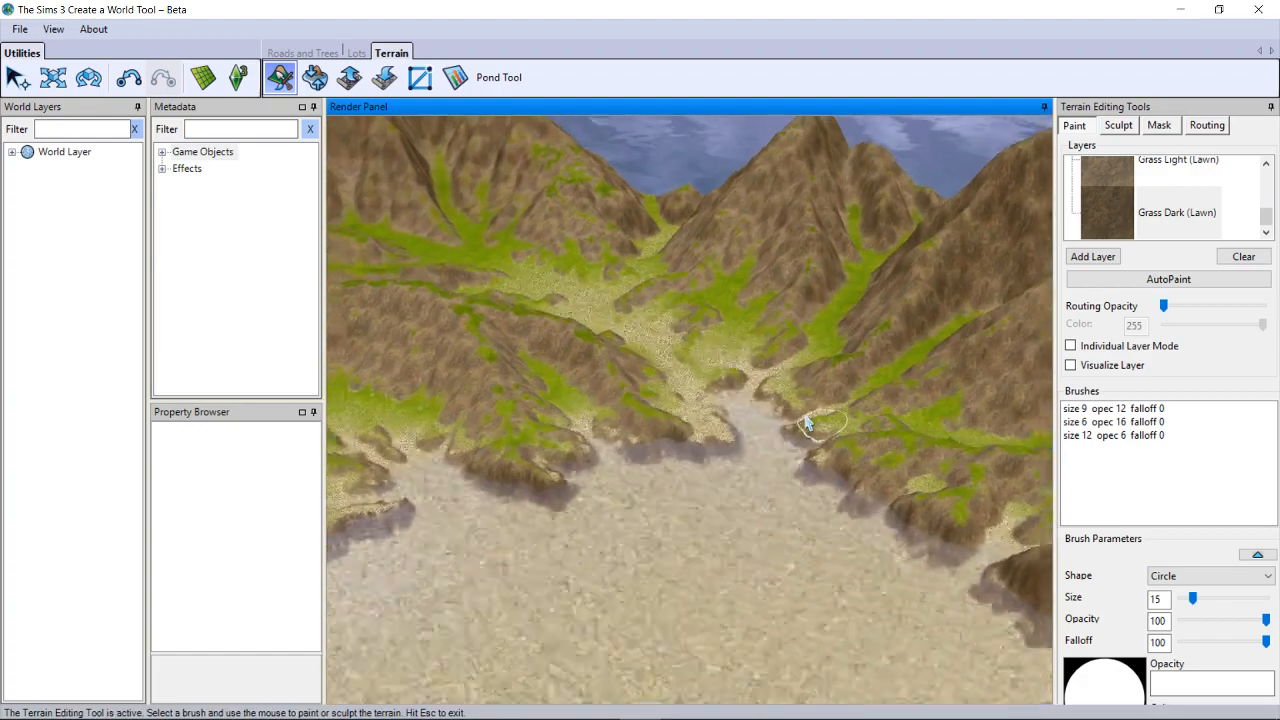
mouse_move(804, 424)
right_down()
mouse_move(841, 396)
mouse_move(837, 374)
right_up()
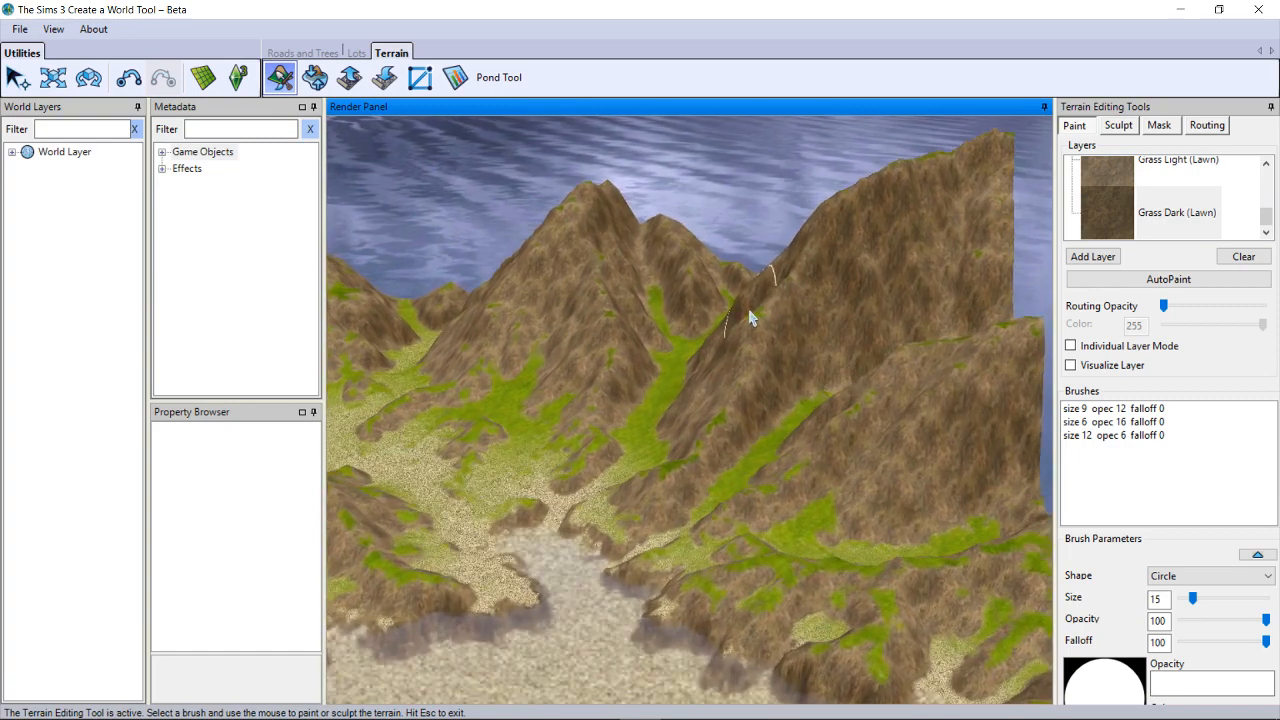
middle_drag(778, 324, 590, 657)
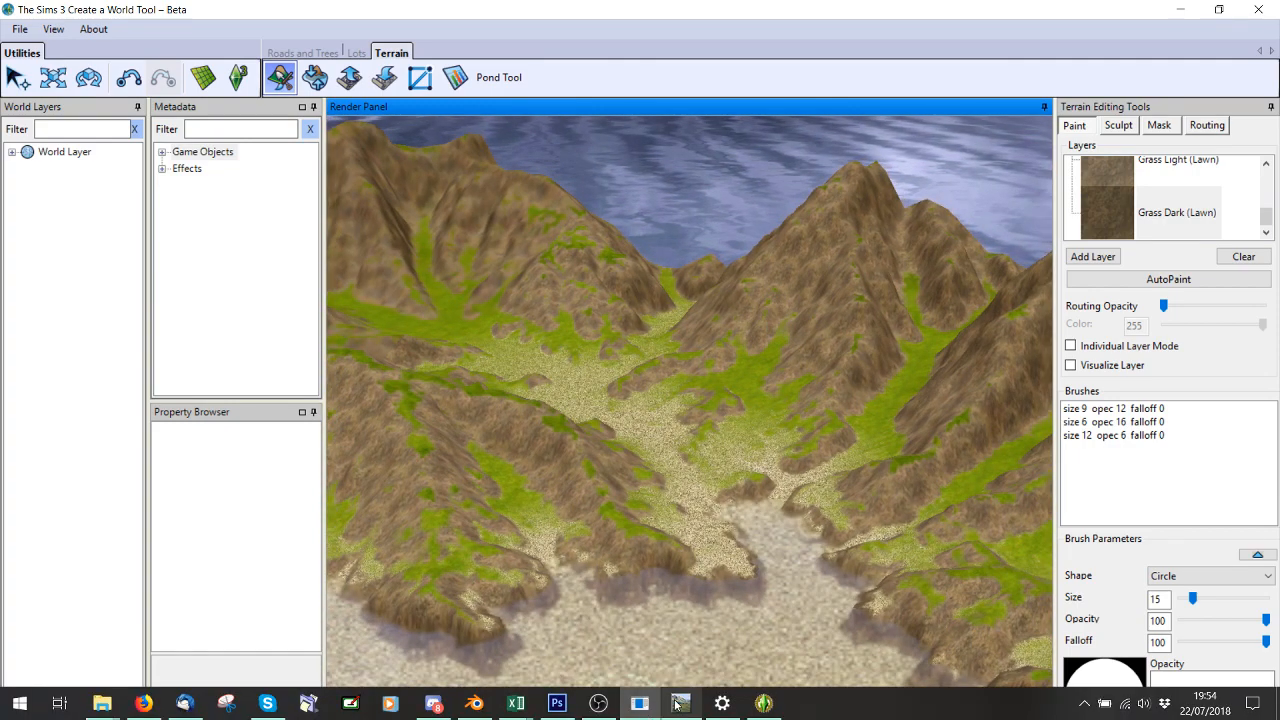
- Switch to World Machine and review the Extended Overlay macro's slope, height and colour properties, including the Grass2a colour
click(665, 705)
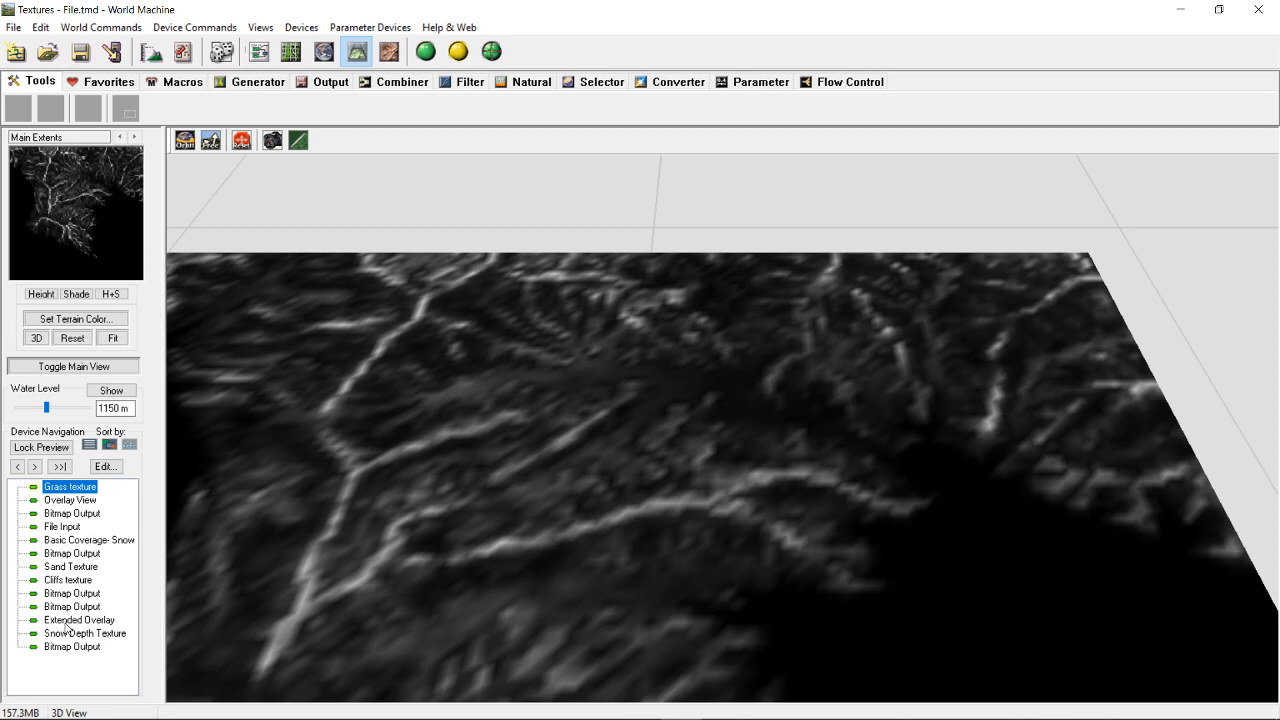
click(67, 627)
double_click(84, 621)
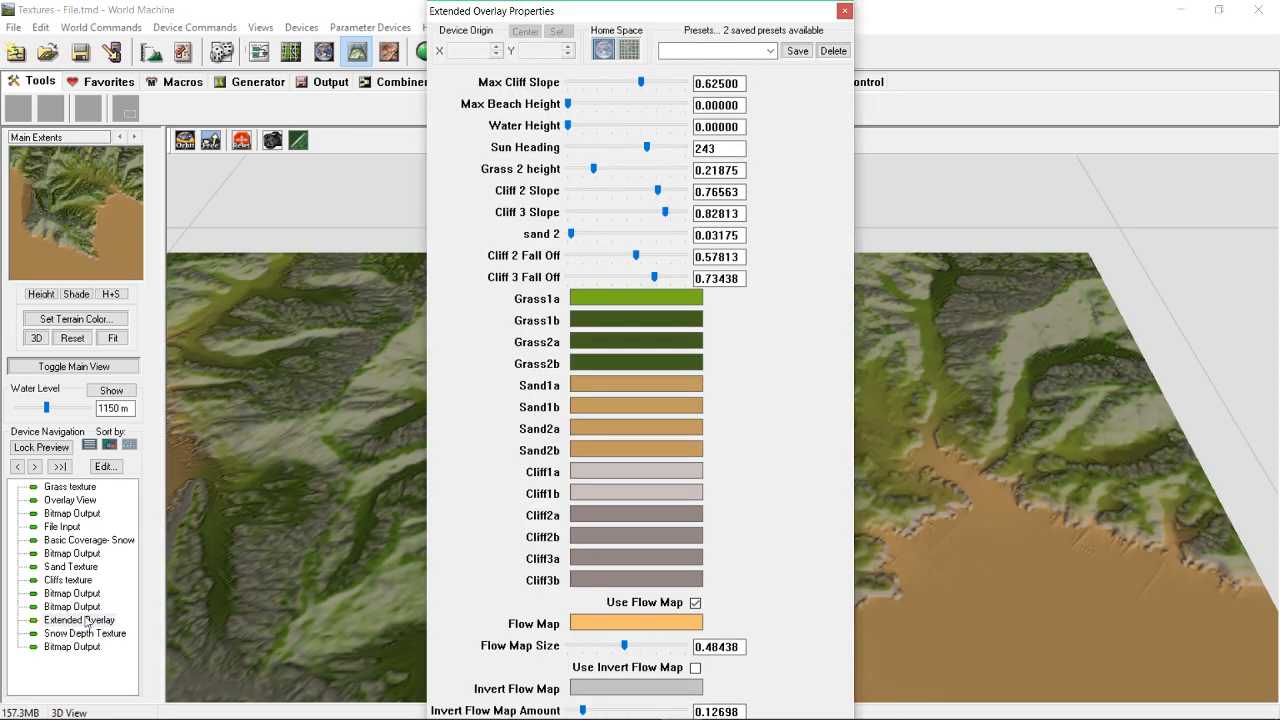
click(585, 345)
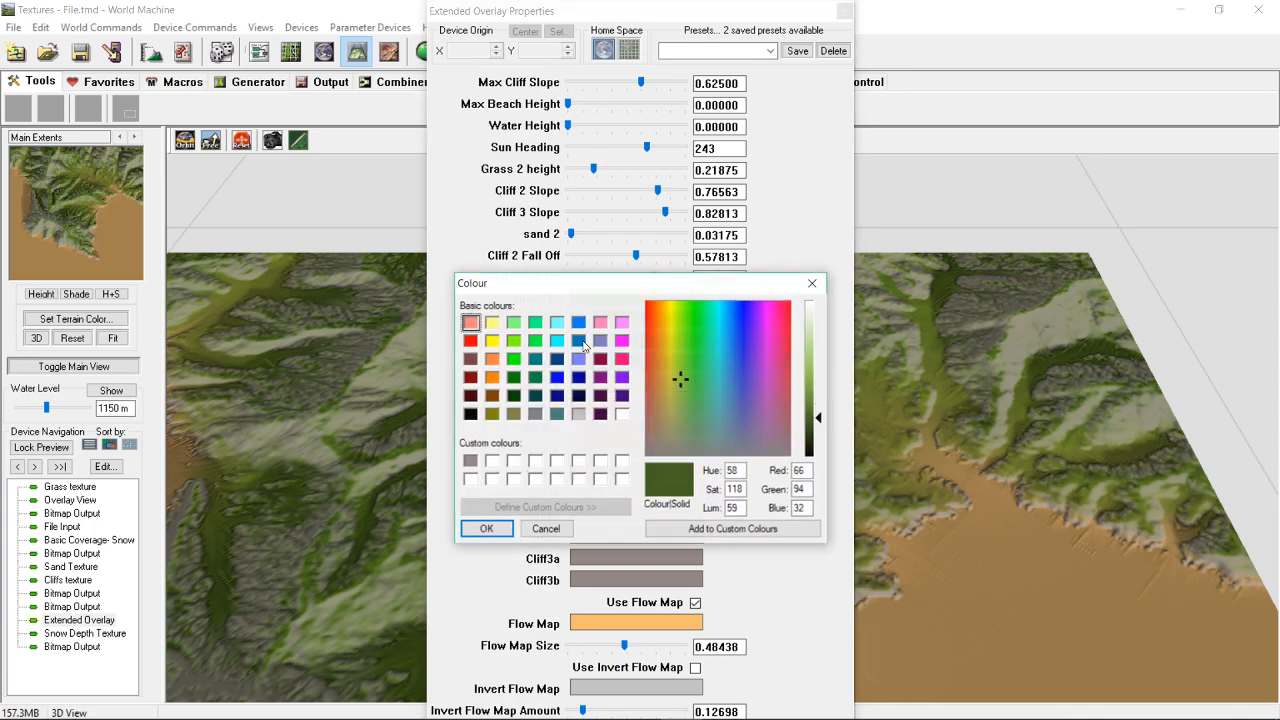
key(Return)
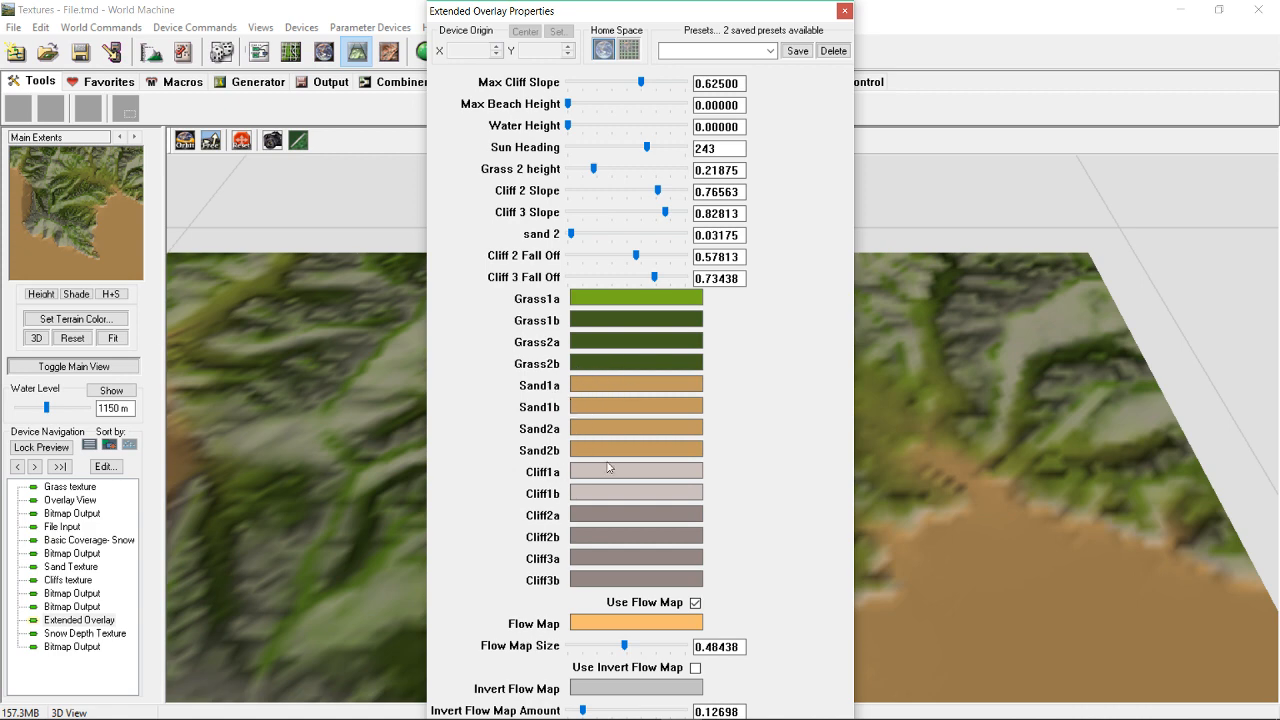
click(845, 10)
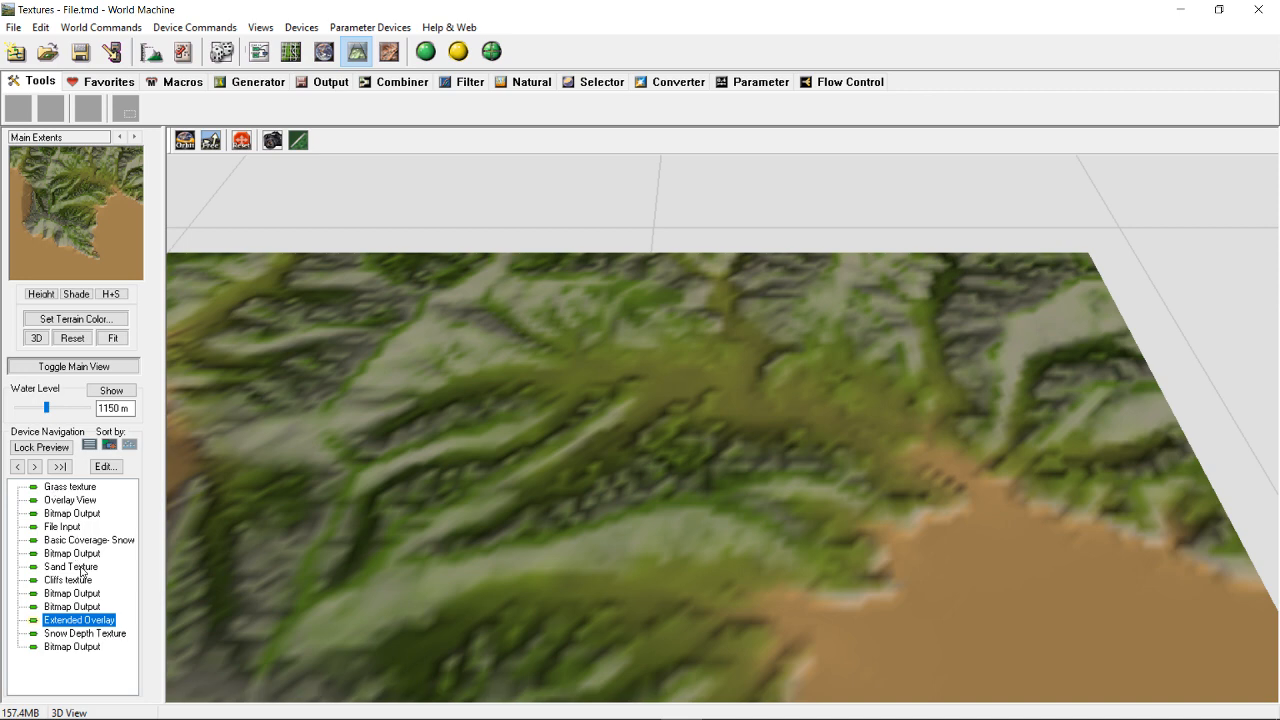
- Show the device network and review the slope, colour and flow map properties of the Snow Depth Texture macro
click(259, 51)
click(560, 200)
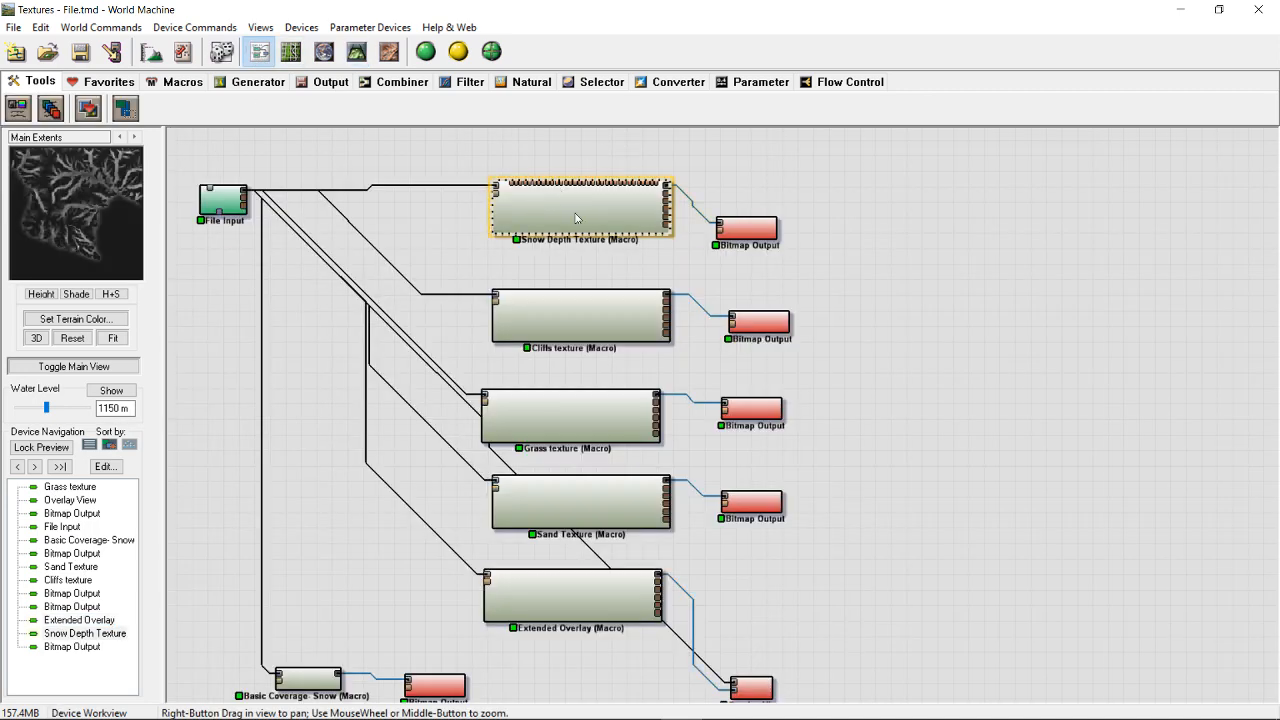
double_click(502, 201)
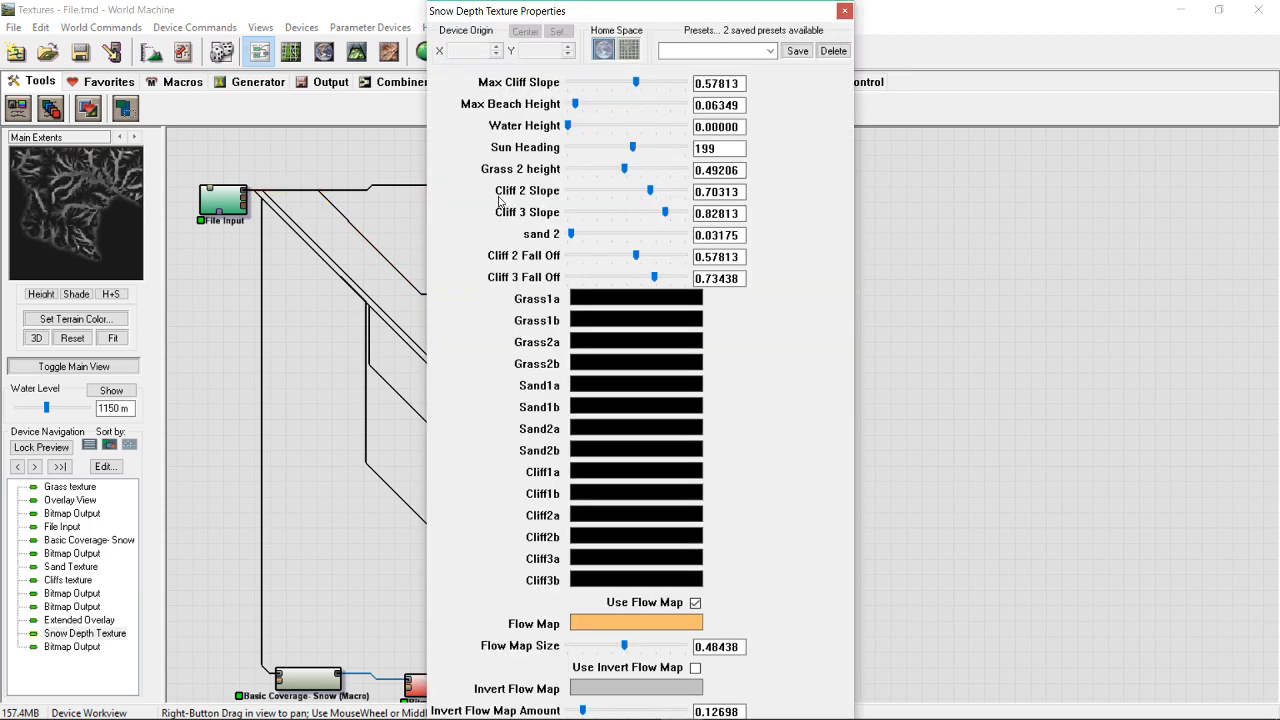
click(843, 12)
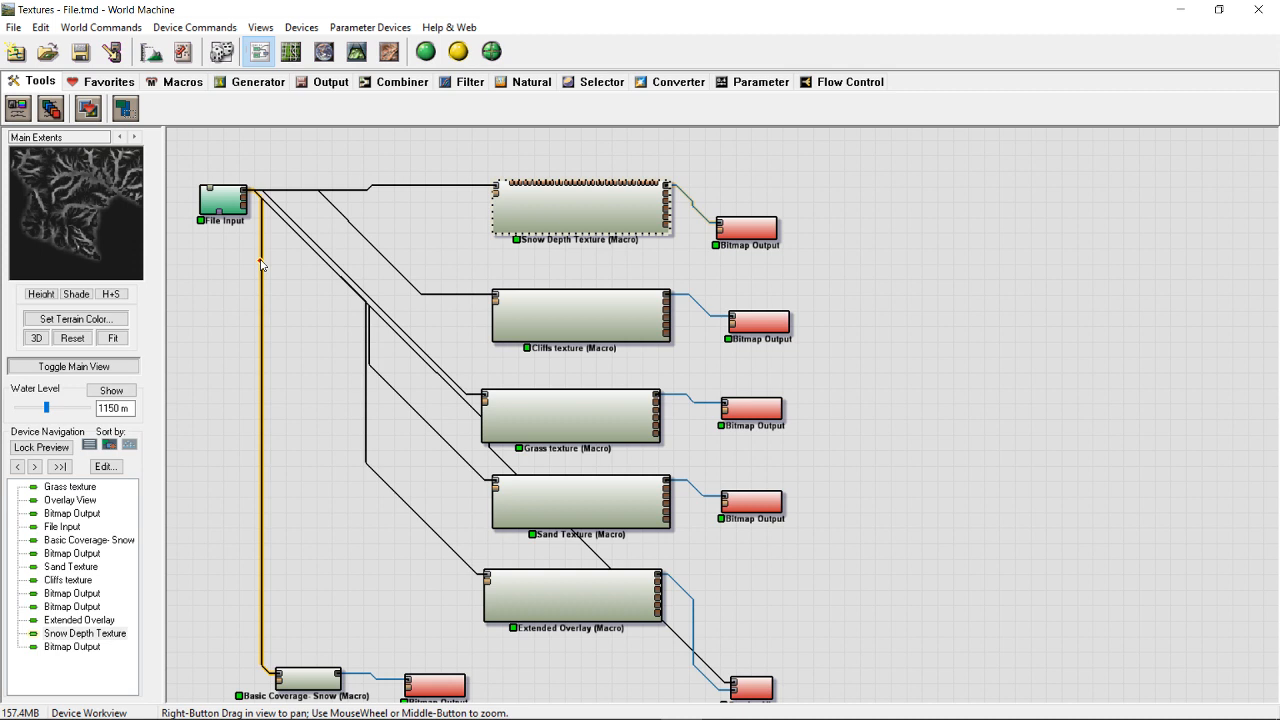
mouse_move(712, 703)
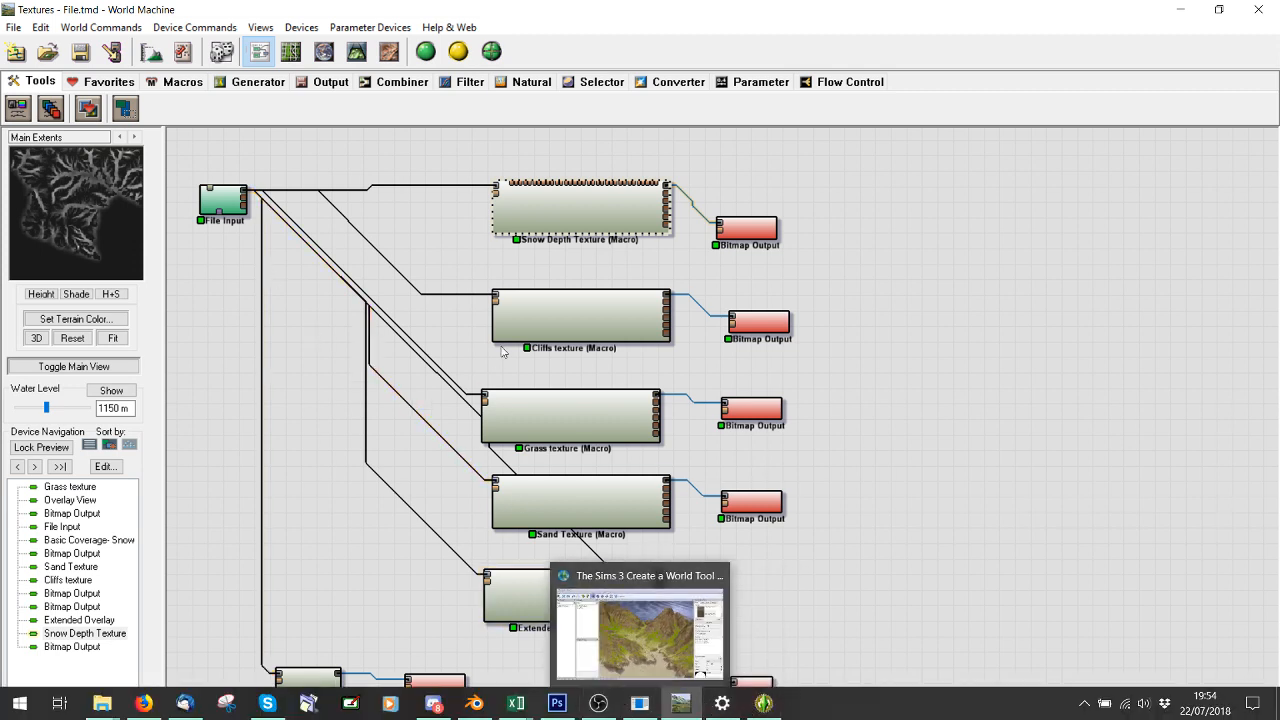
double_click(557, 207)
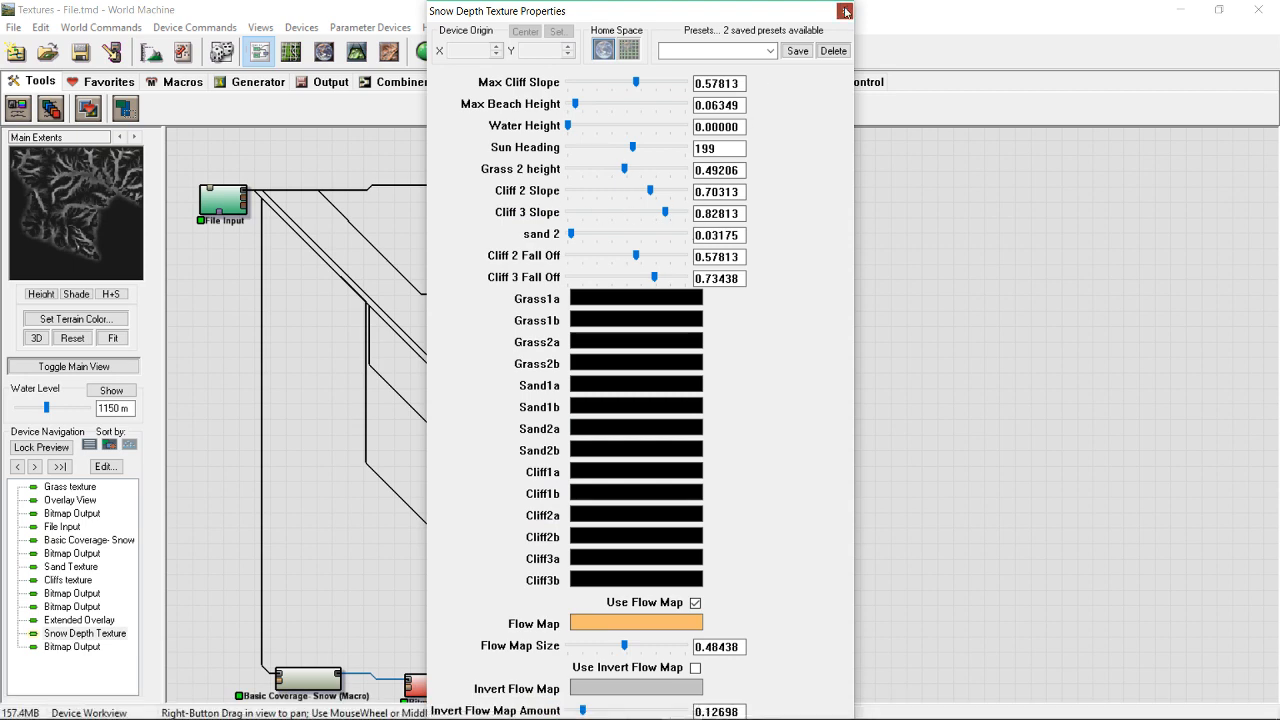
click(845, 11)
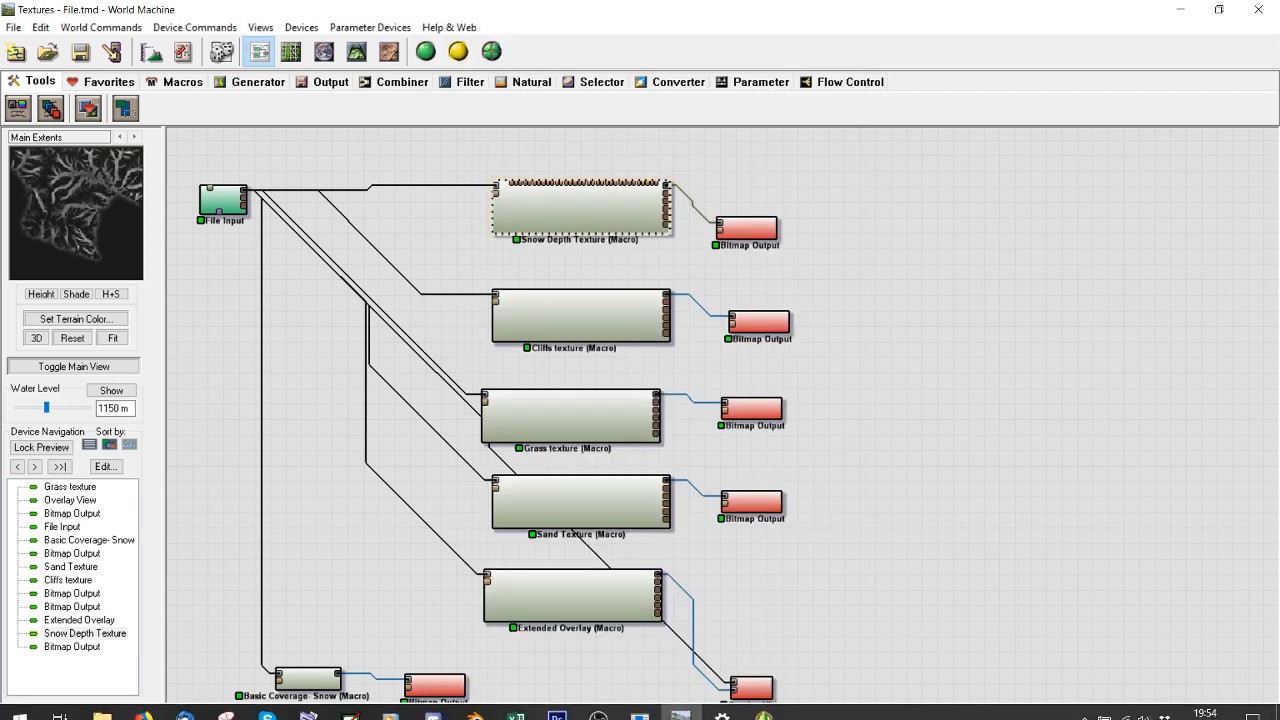
click(627, 703)
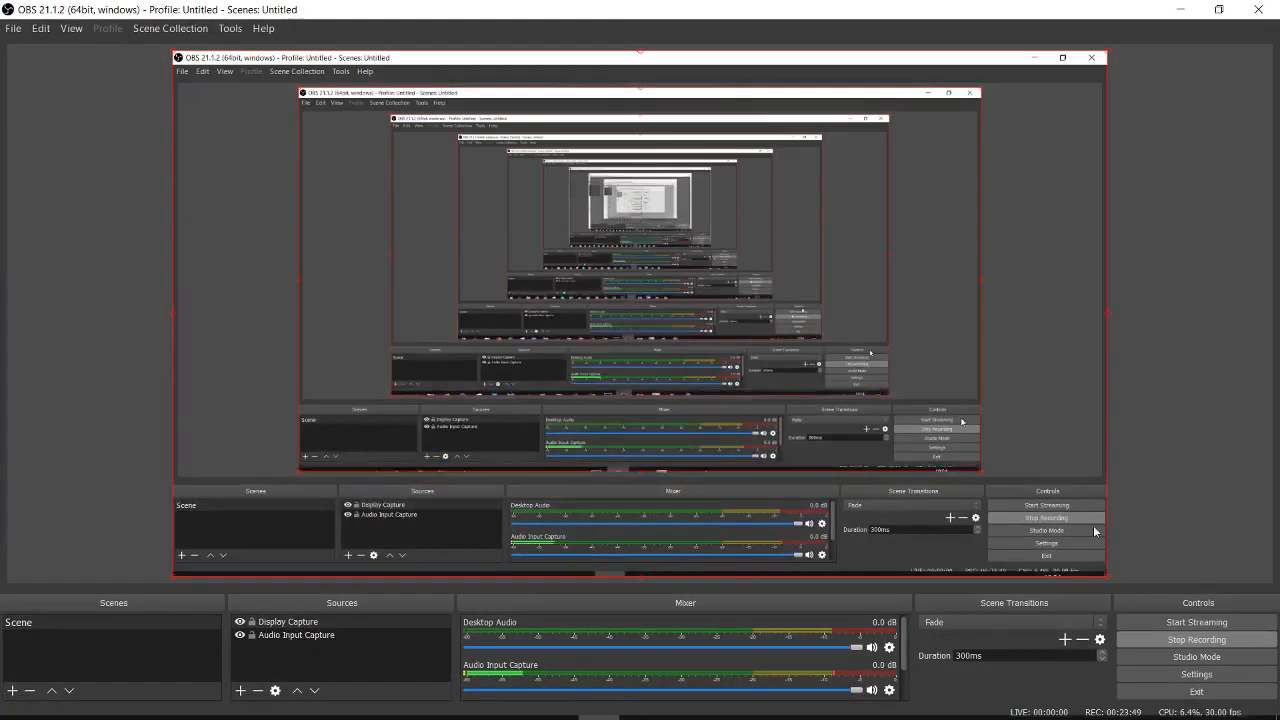